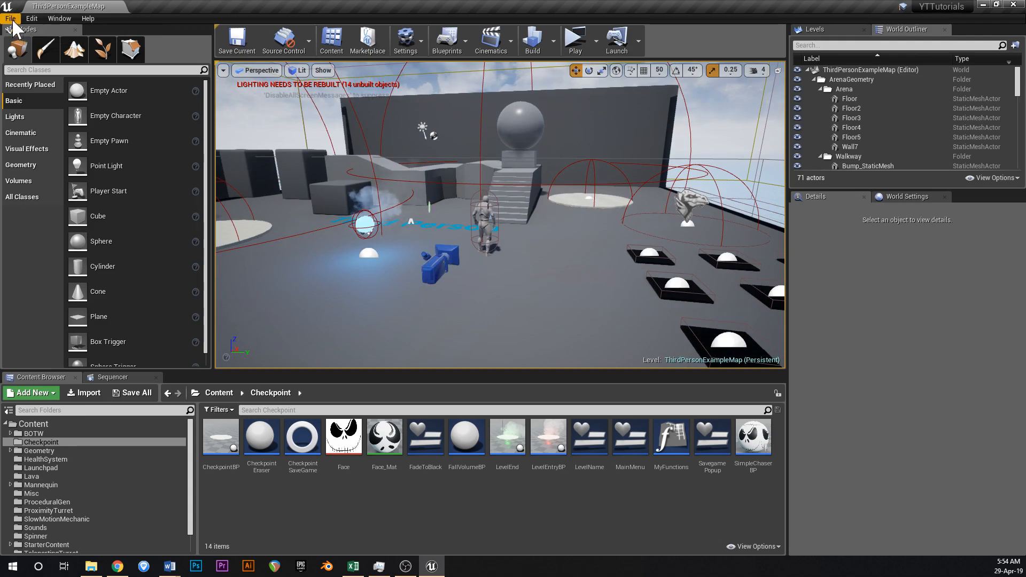
- Open the L1 level from the ThirdPersonBP Maps folder
left_click(36, 40)
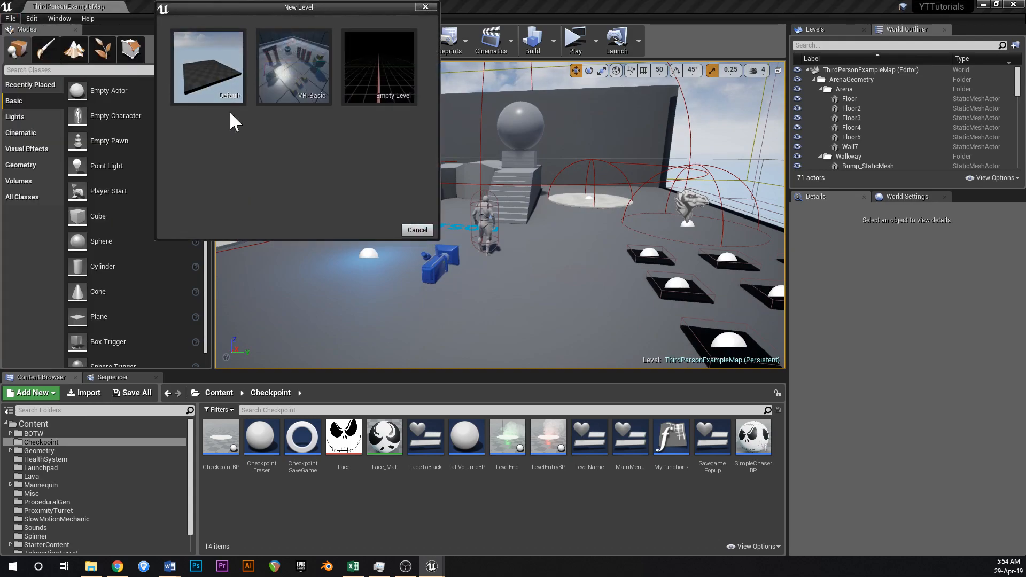
left_click(425, 7)
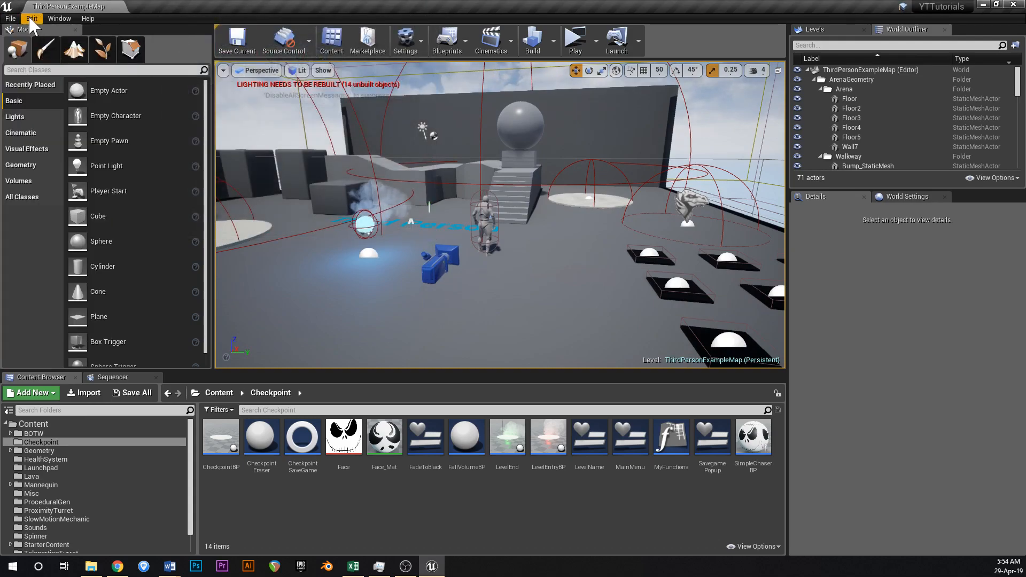
left_click(11, 18)
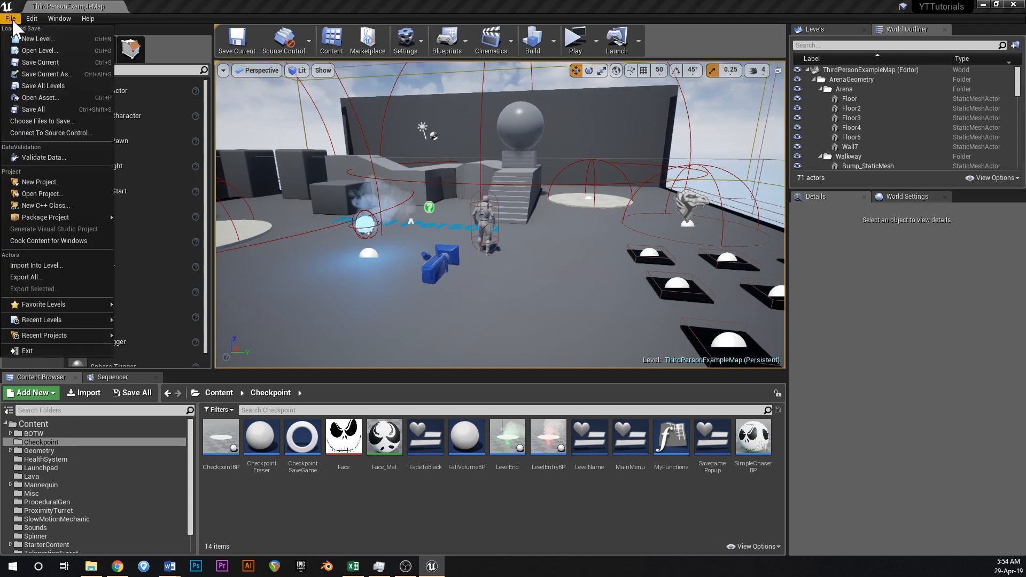
left_click(42, 51)
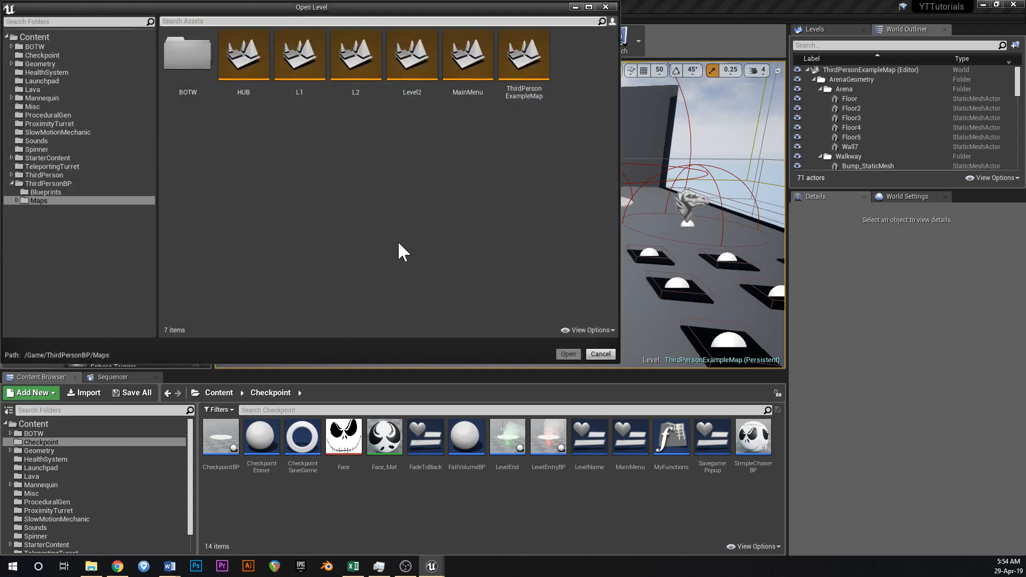
double_click(307, 66)
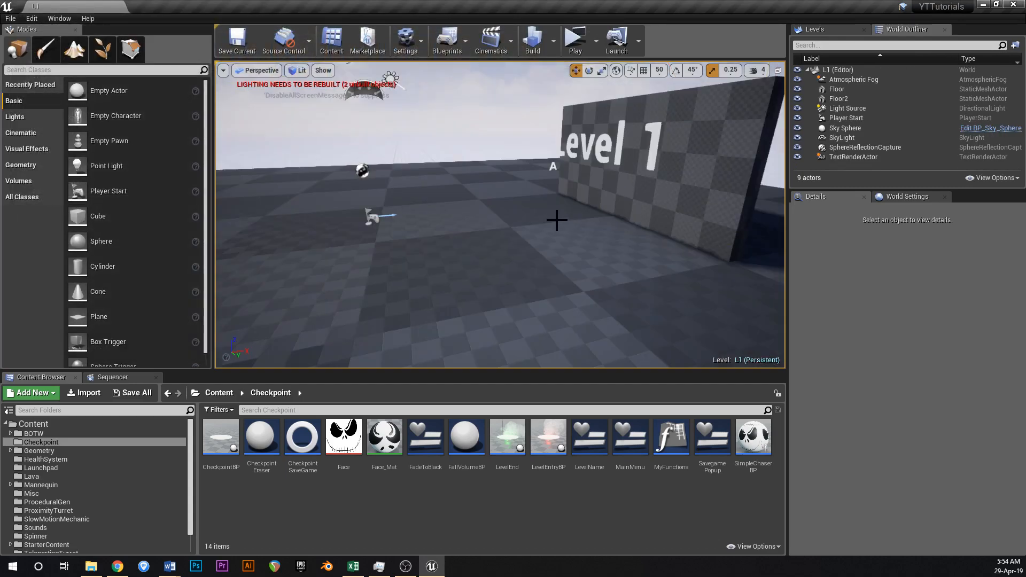
- Delete the Player Start actor from the level and save the level
right_click_drag(569, 249, 583, 212)
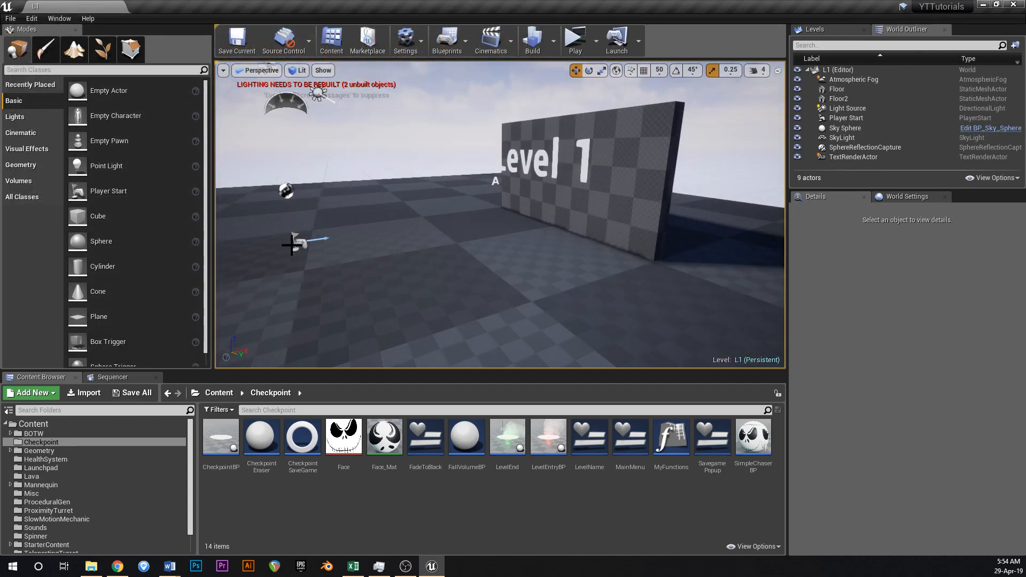
left_click(622, 210)
mouse_move(595, 219)
right_mouse_down()
mouse_move(642, 209)
mouse_move(593, 217)
right_mouse_up()
key("a")
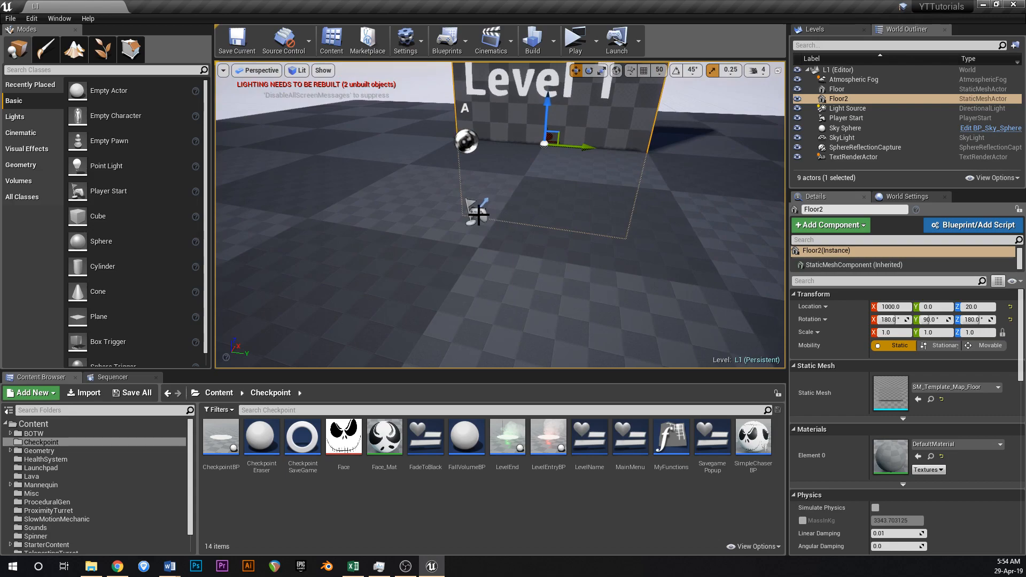
left_click(474, 211)
right_click_drag(474, 211, 509, 229)
key("a")
key("Delete")
key("ctrl+s")
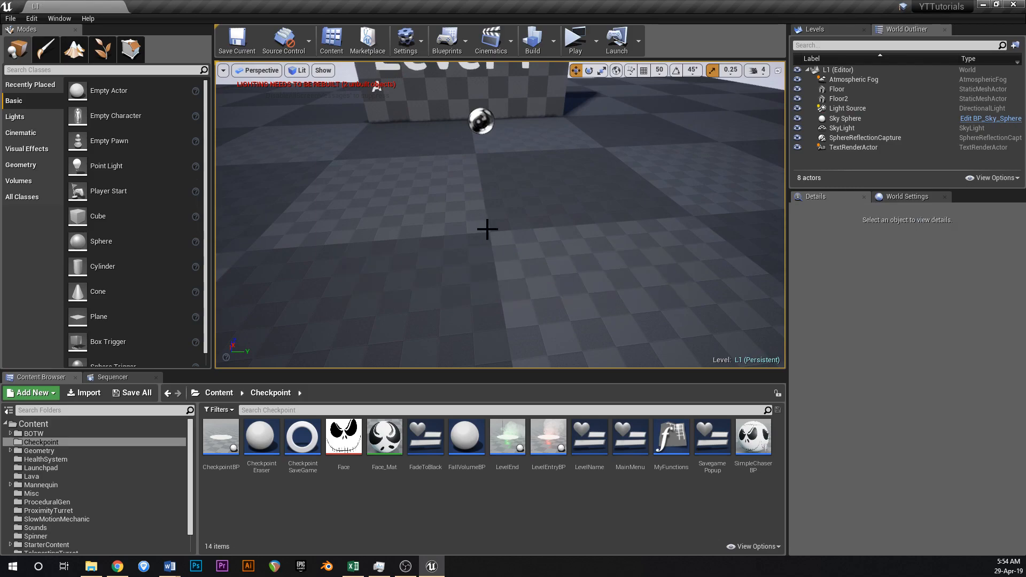
left_click(488, 232)
right_click_drag(491, 226, 550, 236)
key("a")
key("ctrl+z")
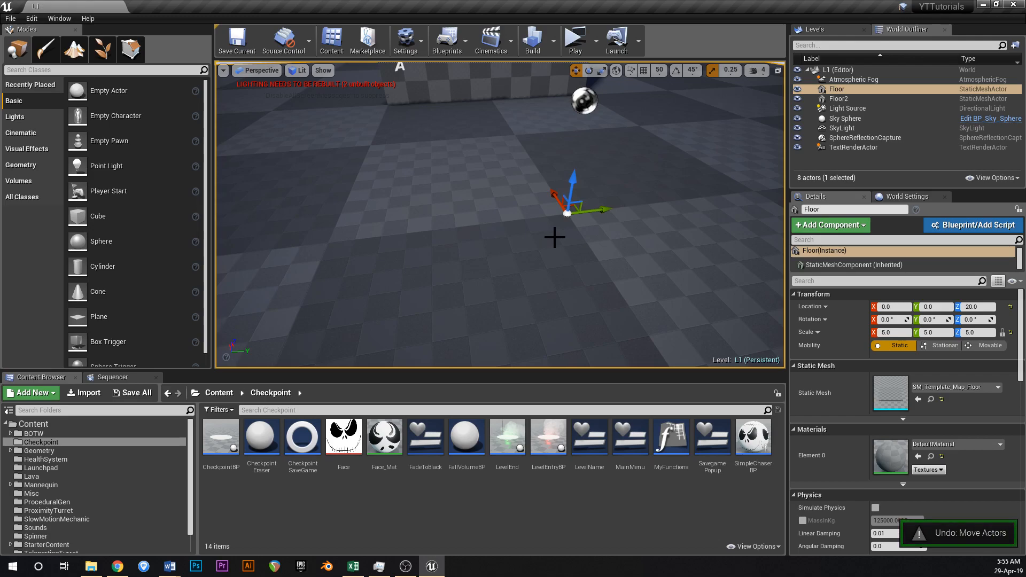
key("ctrl+z")
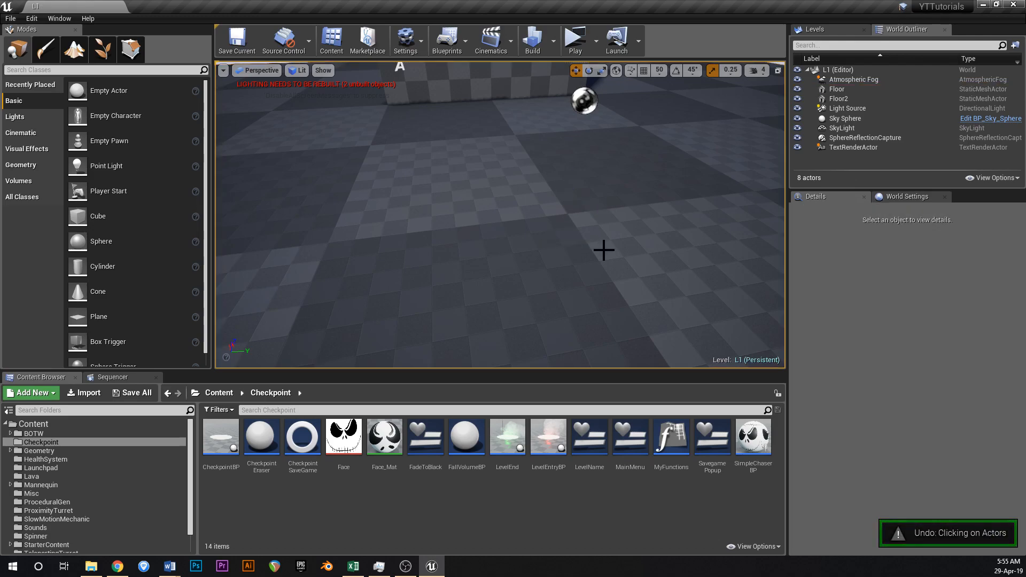
- Save the level and set the Floor actor's scale to 1.0 on all axes
right_click_drag(511, 238, 550, 220)
key("ctrl+s")
right_click_drag(501, 251, 505, 238)
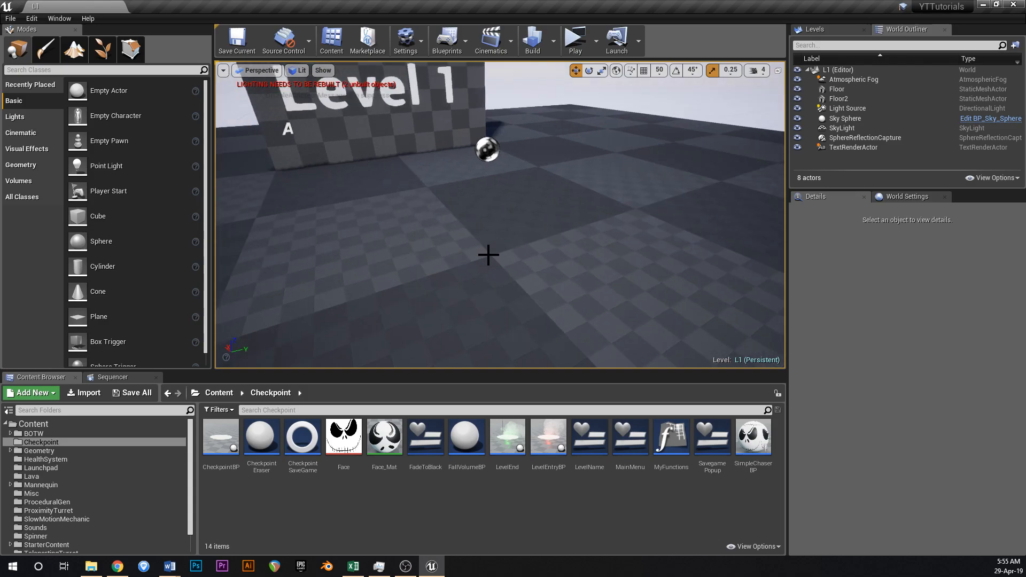
mouse_move(509, 287)
right_mouse_down()
mouse_move(508, 270)
mouse_move(527, 280)
right_mouse_up()
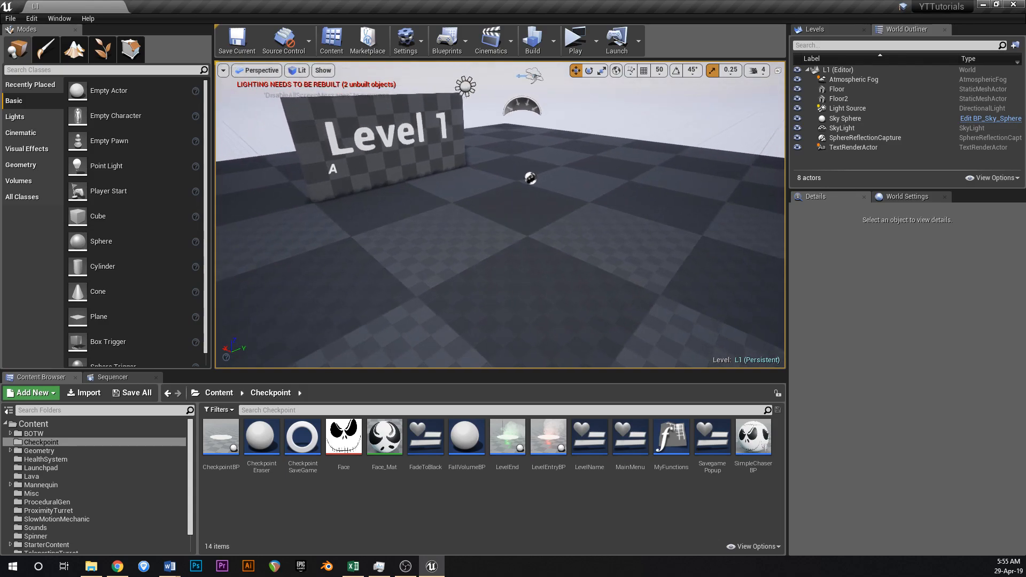
left_click(527, 279)
left_click(981, 332)
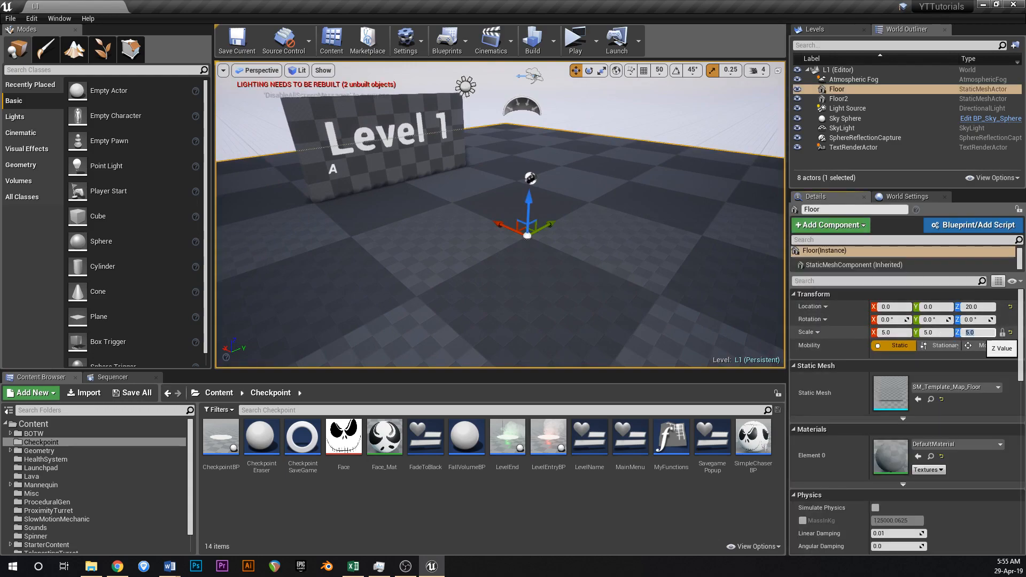
type("1")
key("Return")
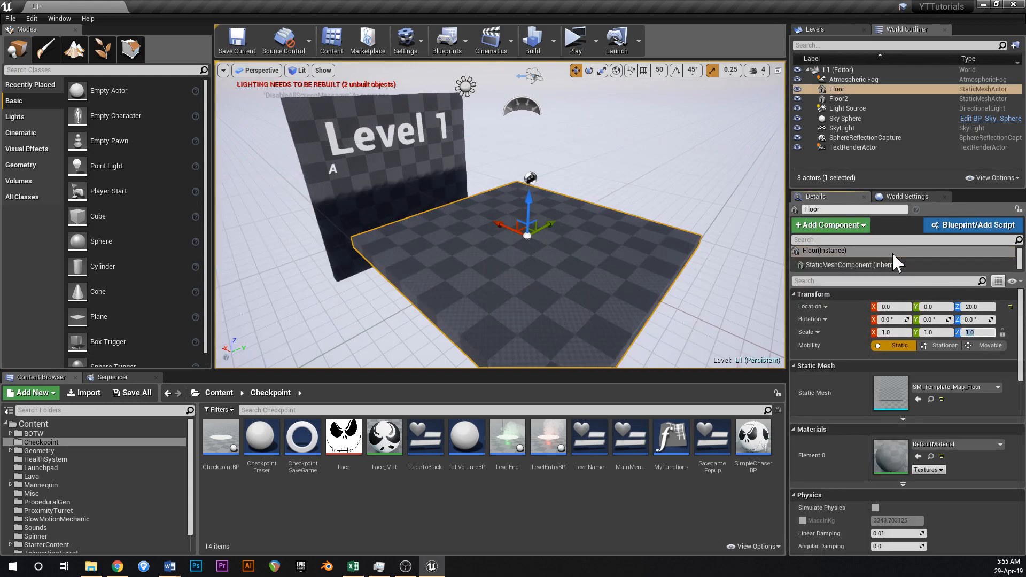
- Assign the M_Basic_Floor material to the Floor actor and save the level
left_click(937, 445)
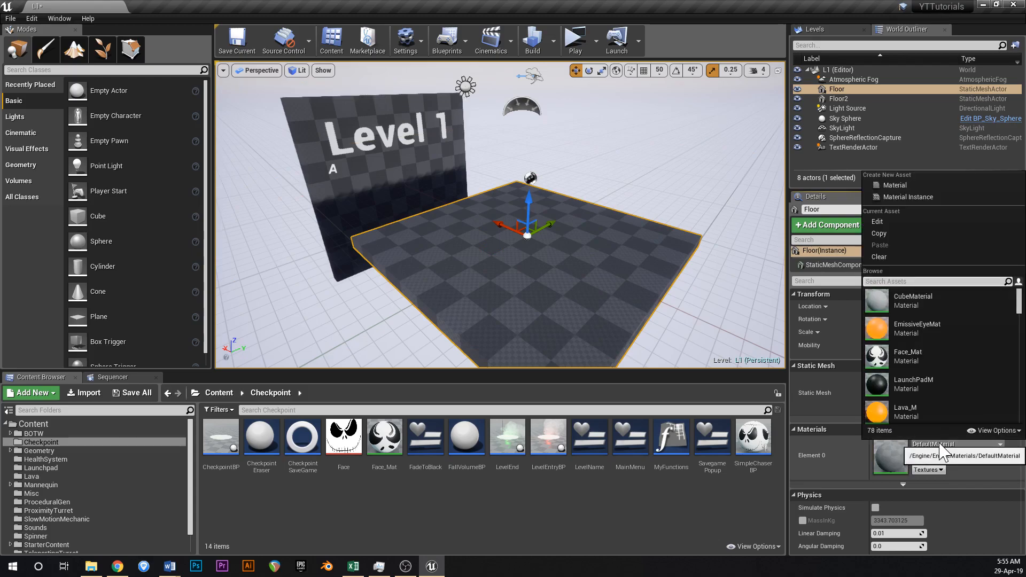
scroll(948, 355, "down", 5)
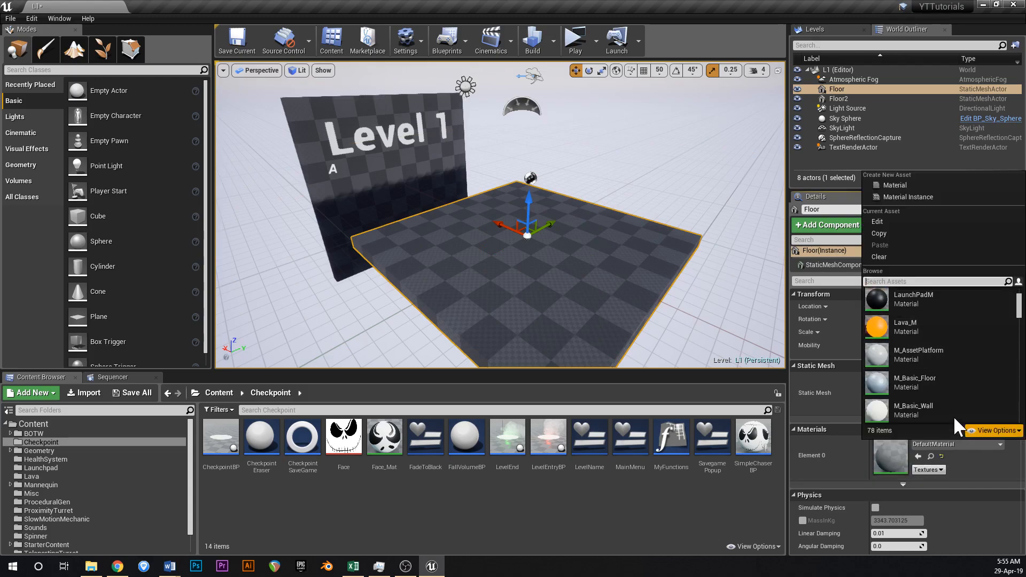
left_click(944, 384)
scroll(590, 280, "down", 2)
key("ctrl+s")
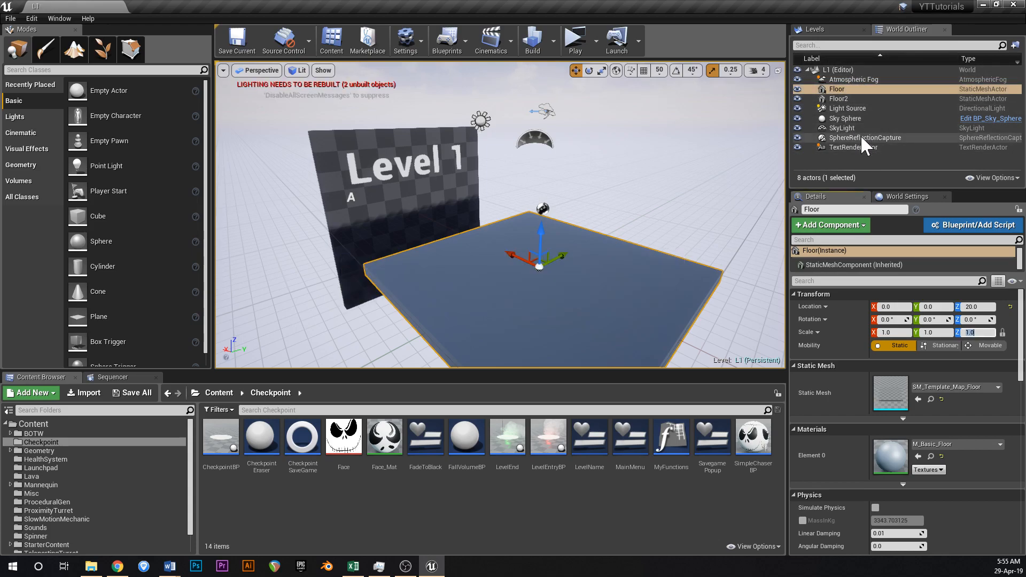
- Delete the SphereReflectionCapture actor from the level and save the level
left_click(862, 138)
key("Delete")
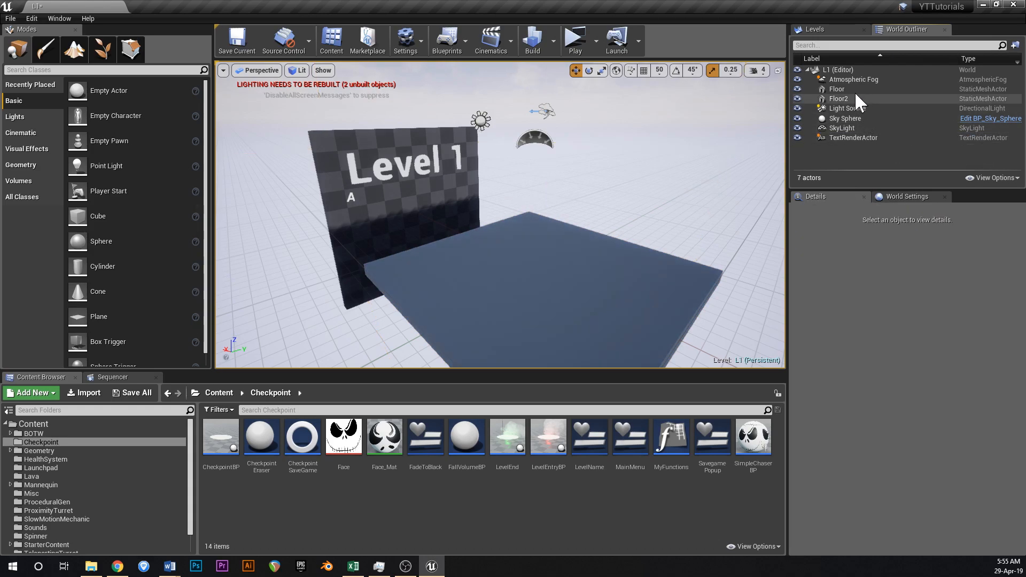
left_click(447, 209)
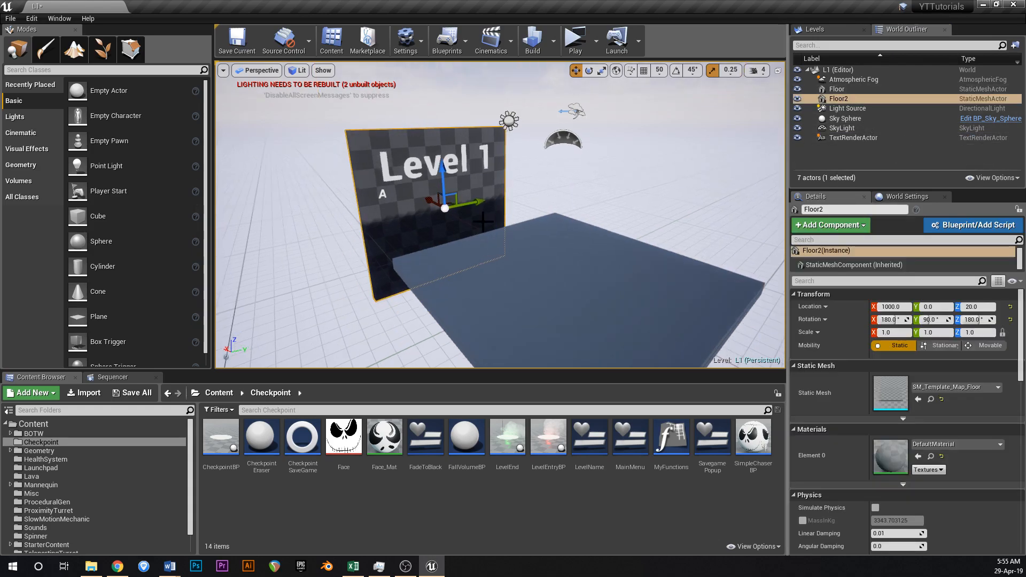
key("ctrl+s")
right_click_drag(571, 315, 603, 304)
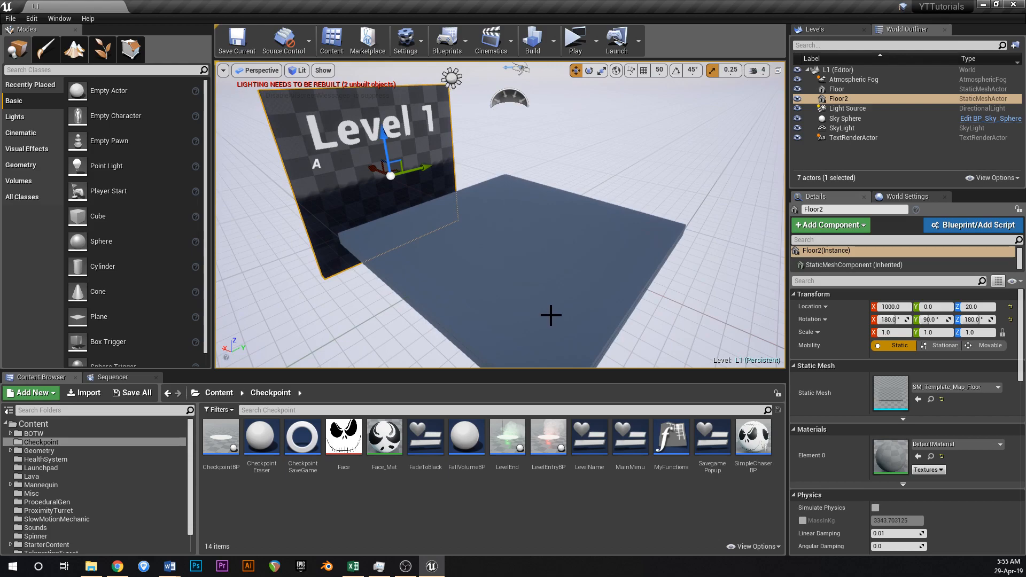
right_click_drag(550, 315, 537, 314)
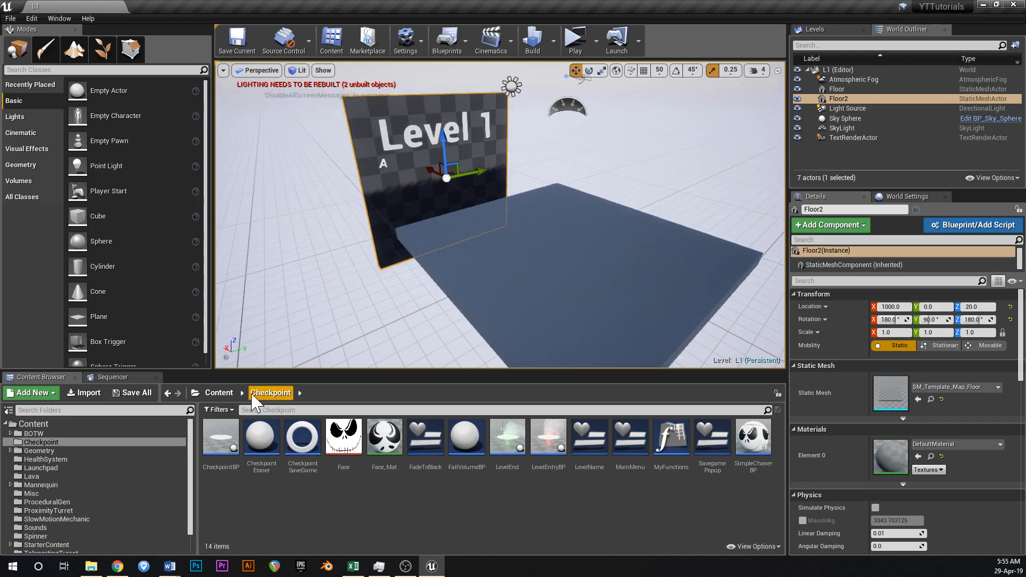
- Reopen the Checkpoint content folder and look through the sound files in the Resources folder in File Explorer
left_click(221, 396)
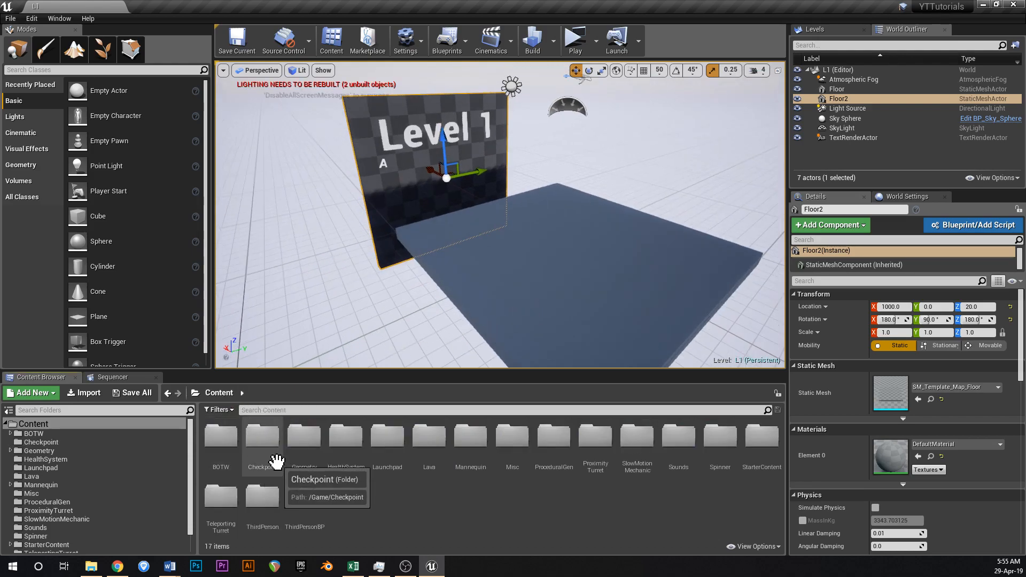
double_click(260, 442)
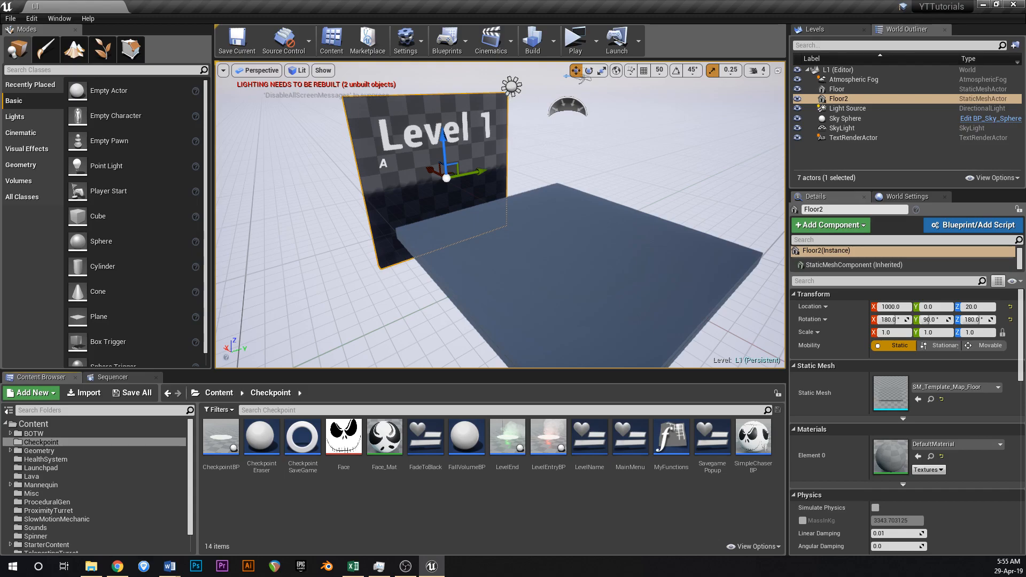
left_click_drag(138, 1, 461, 162)
left_click(510, 141)
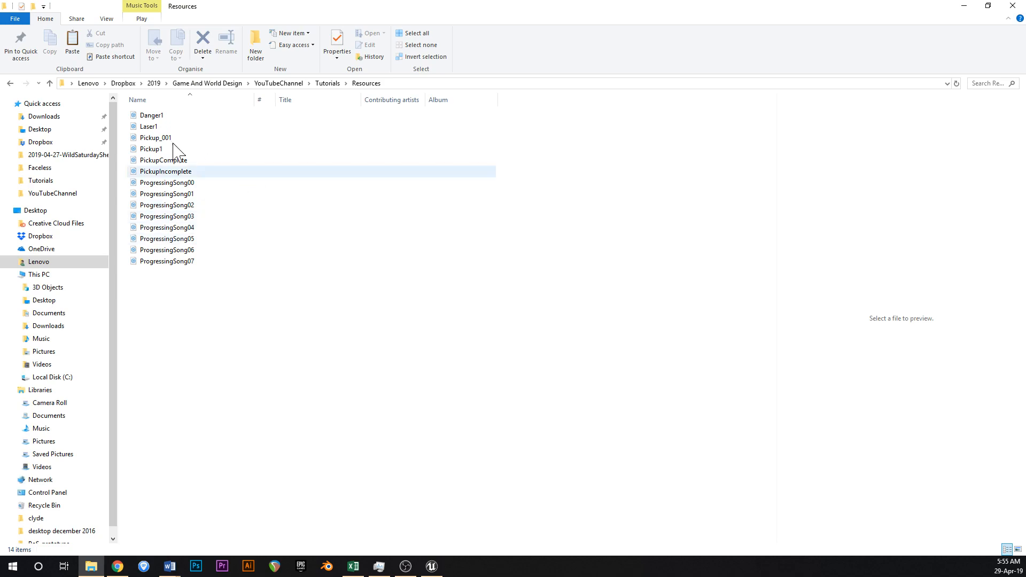
left_click(145, 119)
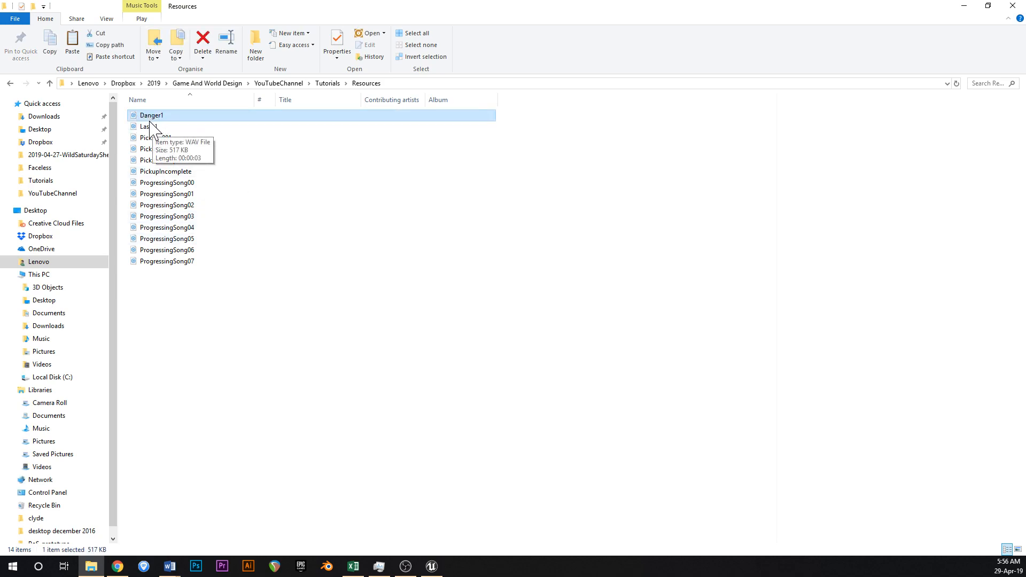
left_click(152, 126)
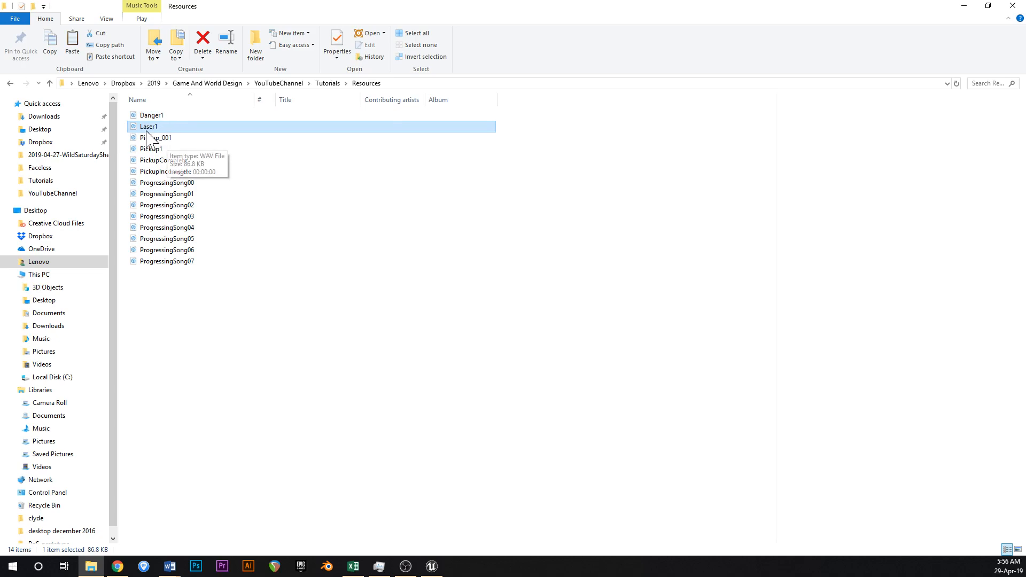
key("Down")
key("Down")
key("Down")
key("Down")
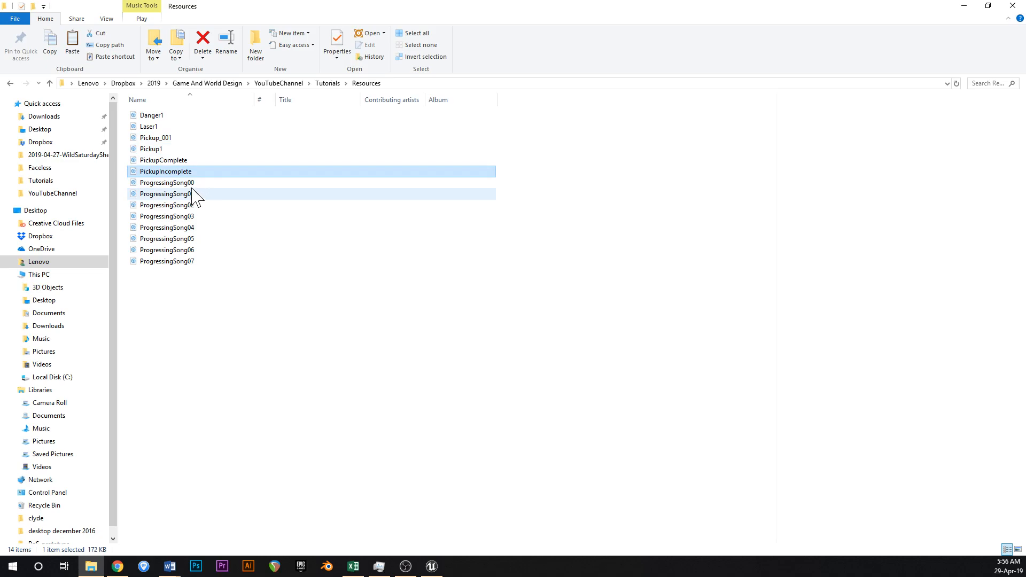
key("Down")
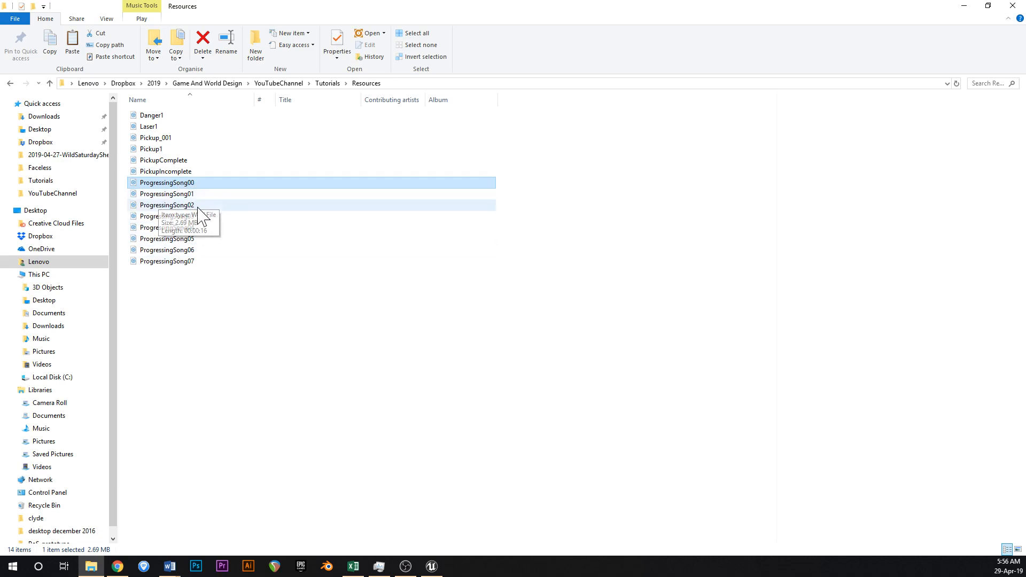
left_click(964, 6)
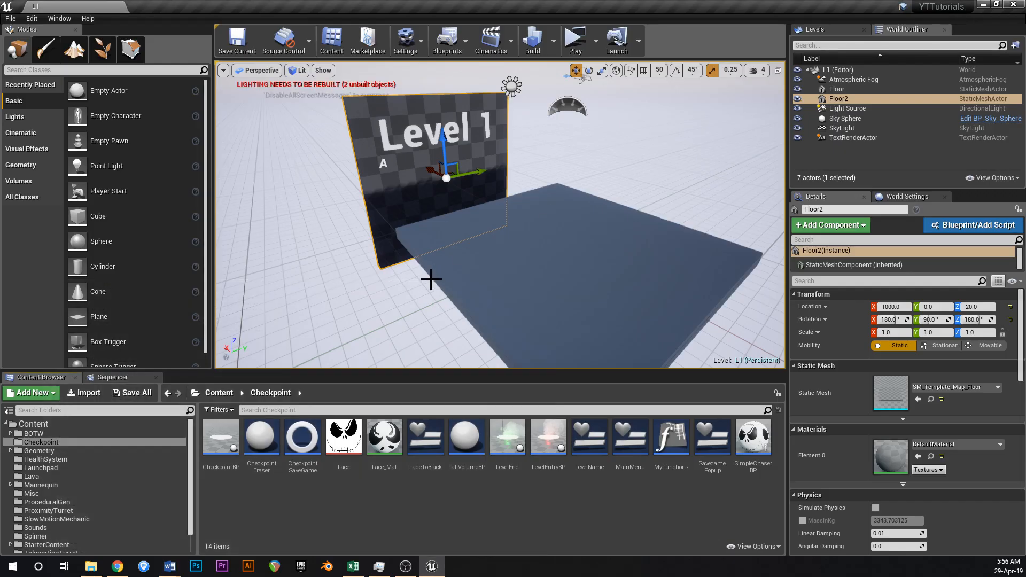
- Create a folder named Sounds inside the Checkpoint content folder and open it
right_click(380, 502)
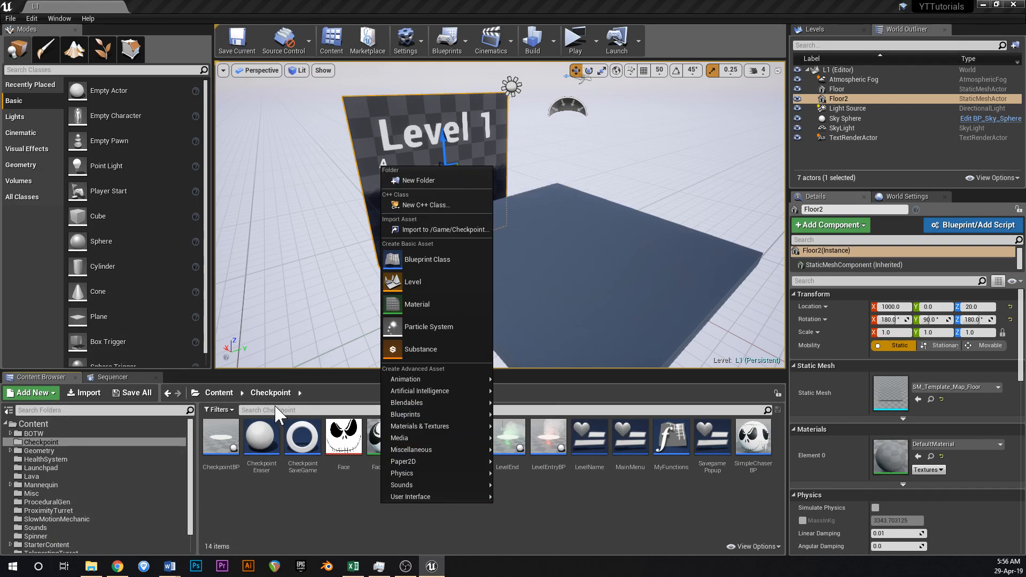
left_click(429, 182)
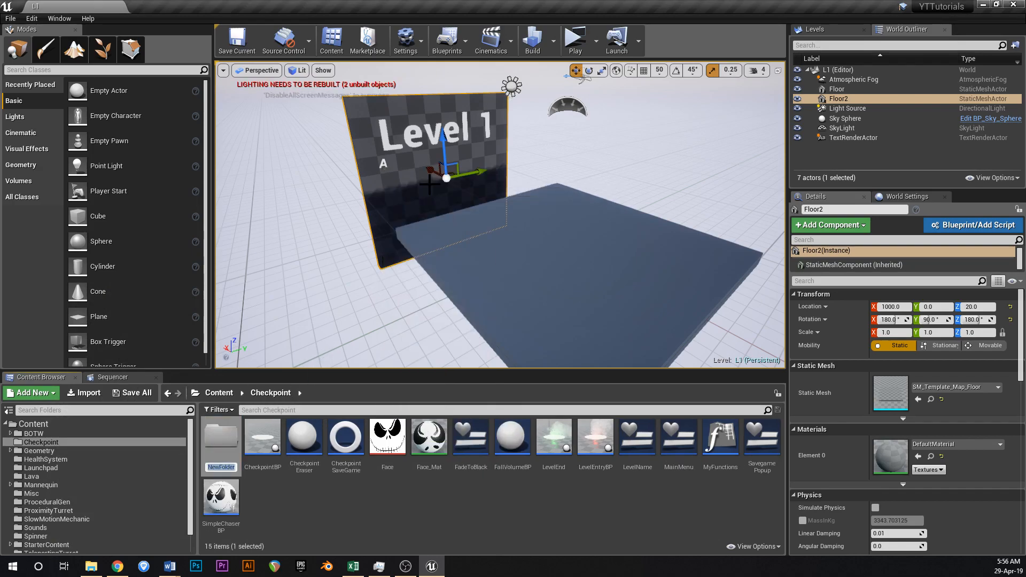
type("Sounds")
key("Return")
key("Return")
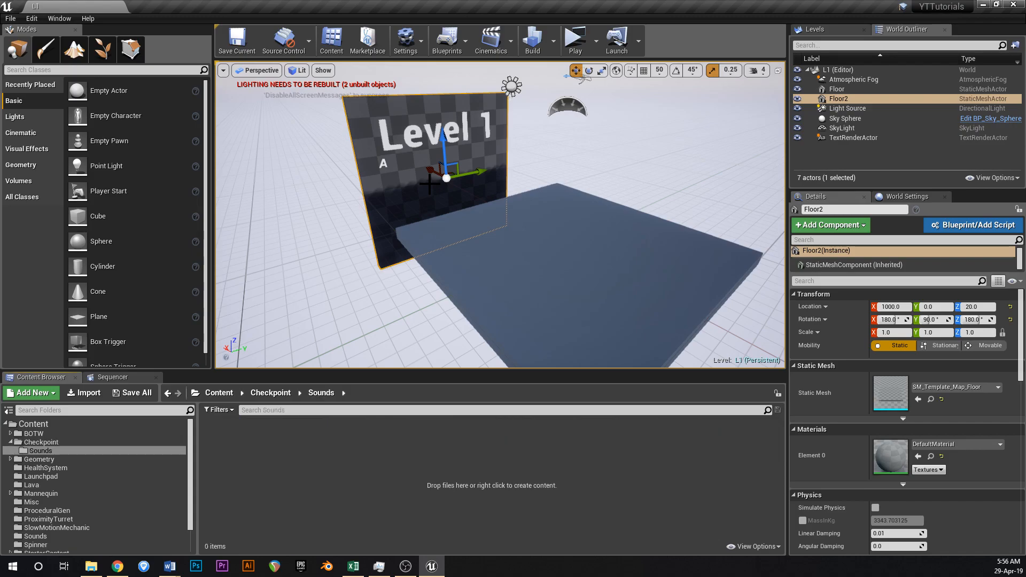
- Import the sound files Danger1 through ProgressingSong07 from the Resources folder into the Checkpoint Sounds folder and save everything
key("alt+Tab")
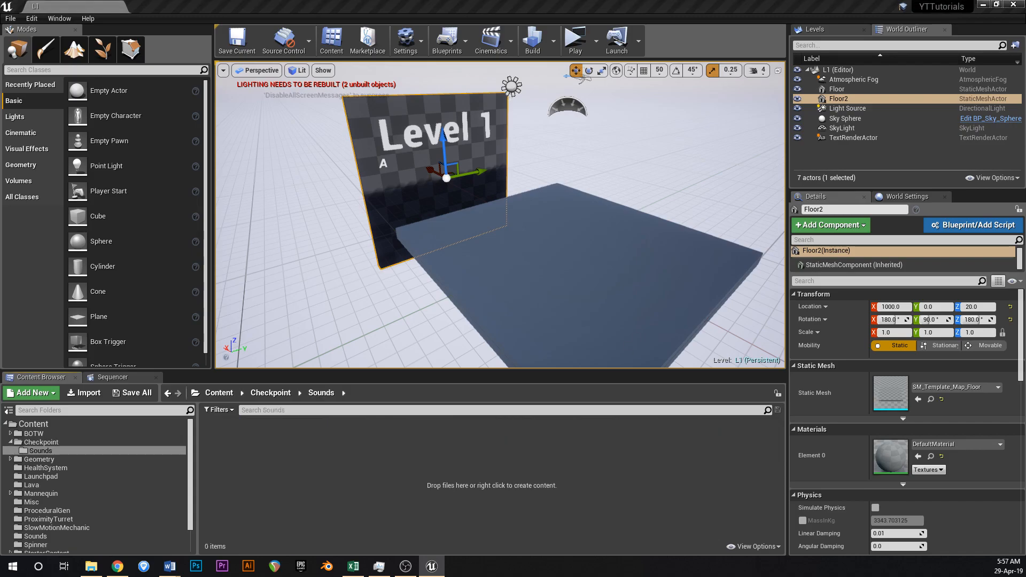
left_click_drag(319, 7, 1023, 21)
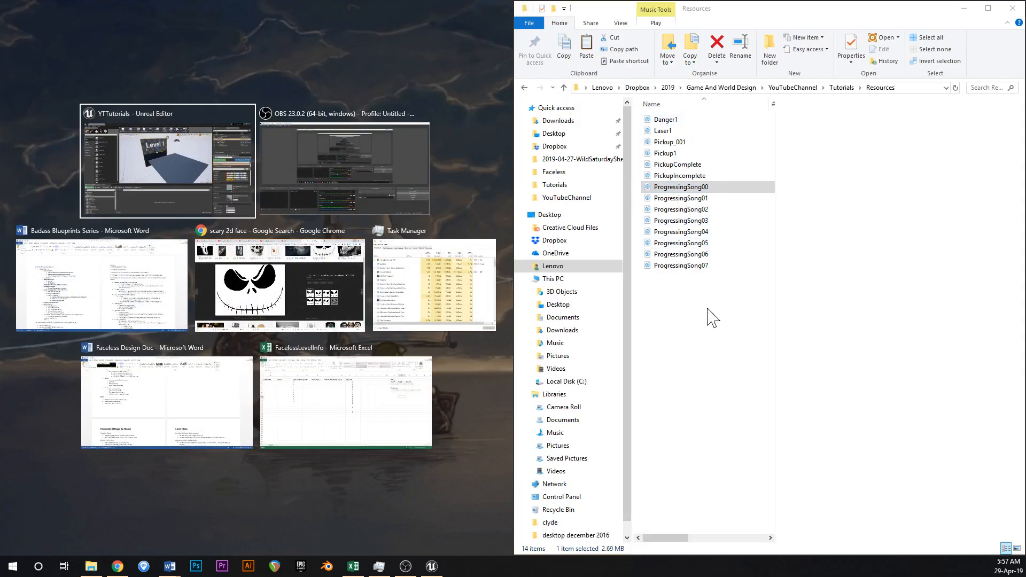
left_click(710, 315)
left_click(672, 121)
left_click(693, 266, "shift")
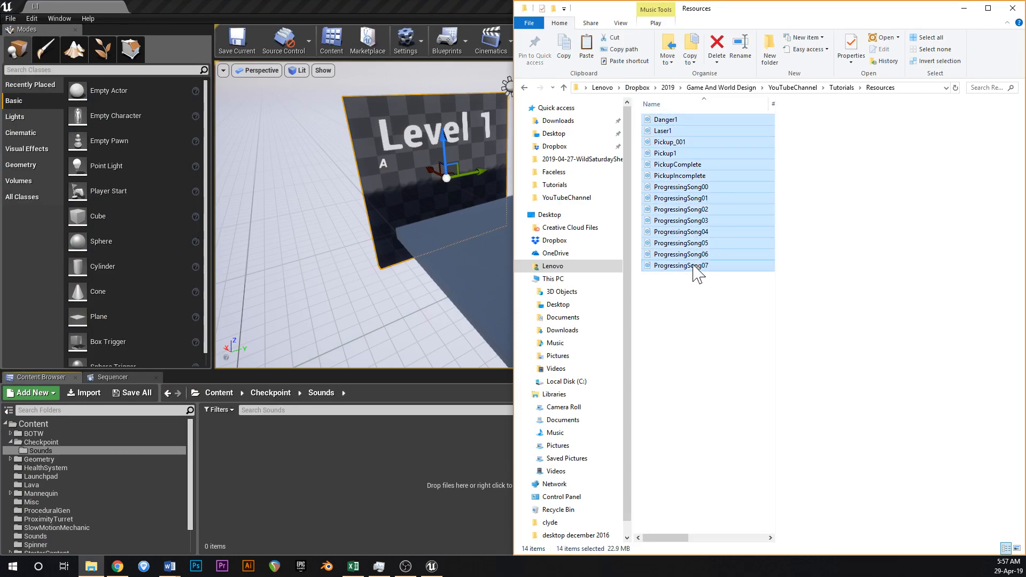
left_click_drag(435, 354, 327, 452)
left_click(345, 494)
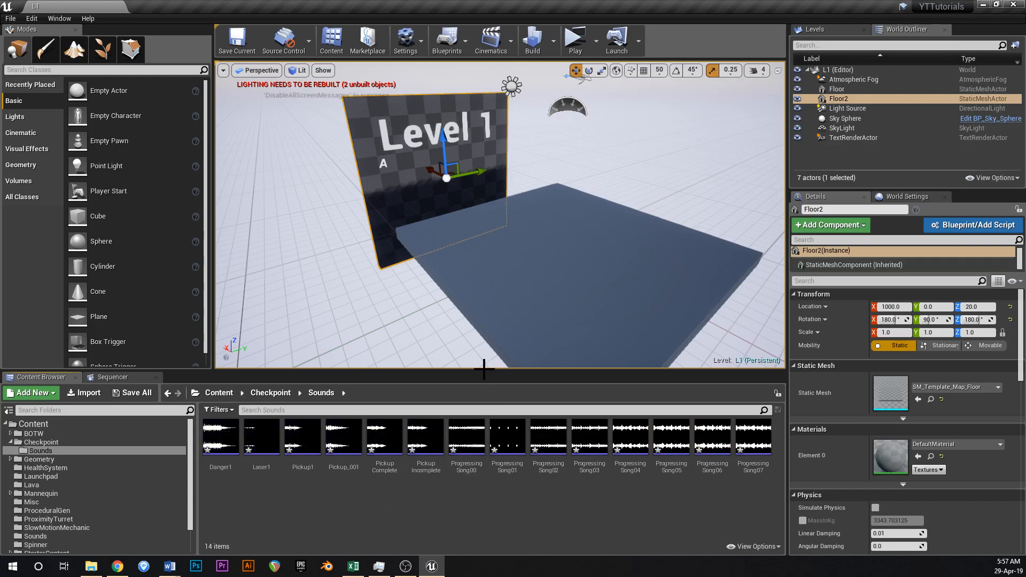
key("ctrl+shift+s")
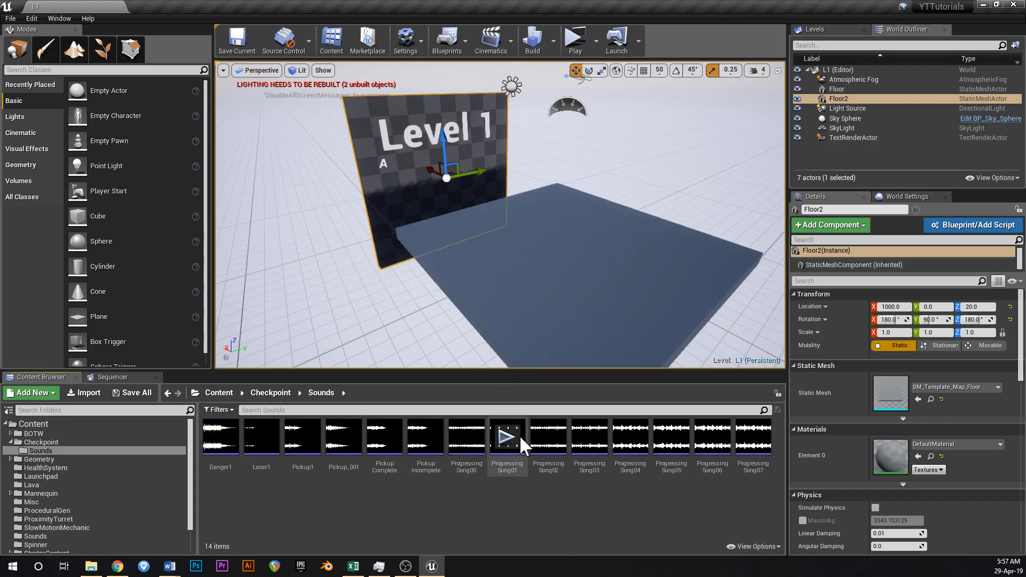
- Enable Looping on the sound waves ProgressingSong00 through ProgressingSong07 together, save them and close their editor
left_click(228, 455)
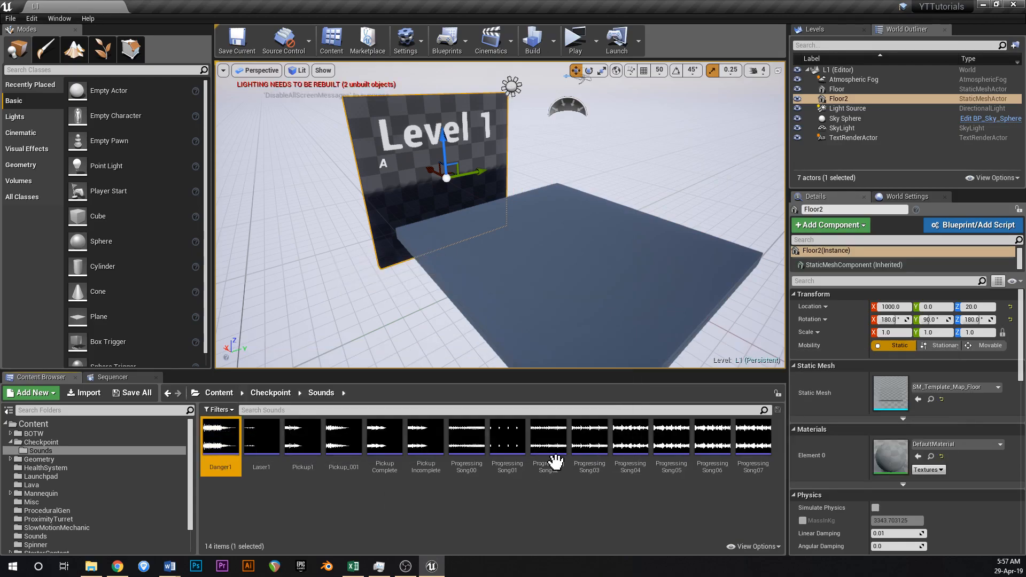
left_click(514, 510)
left_click(469, 451)
left_click(746, 470, "shift")
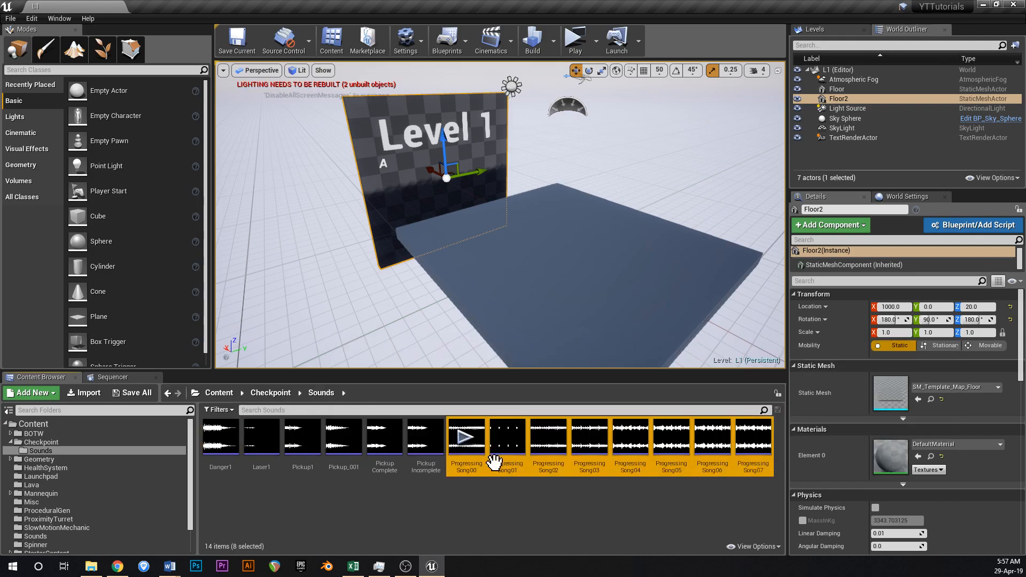
double_click(695, 440)
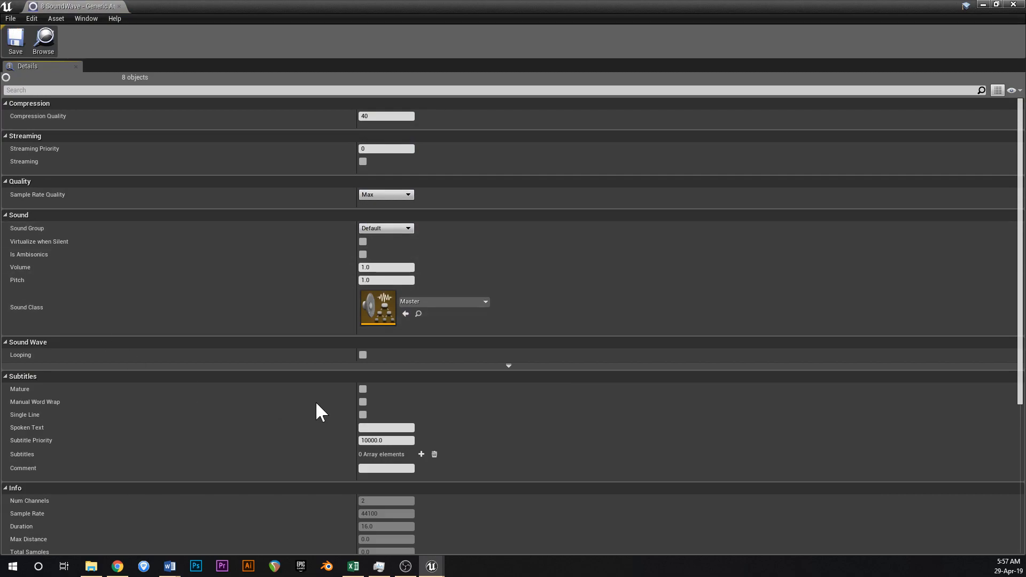
left_click(363, 354)
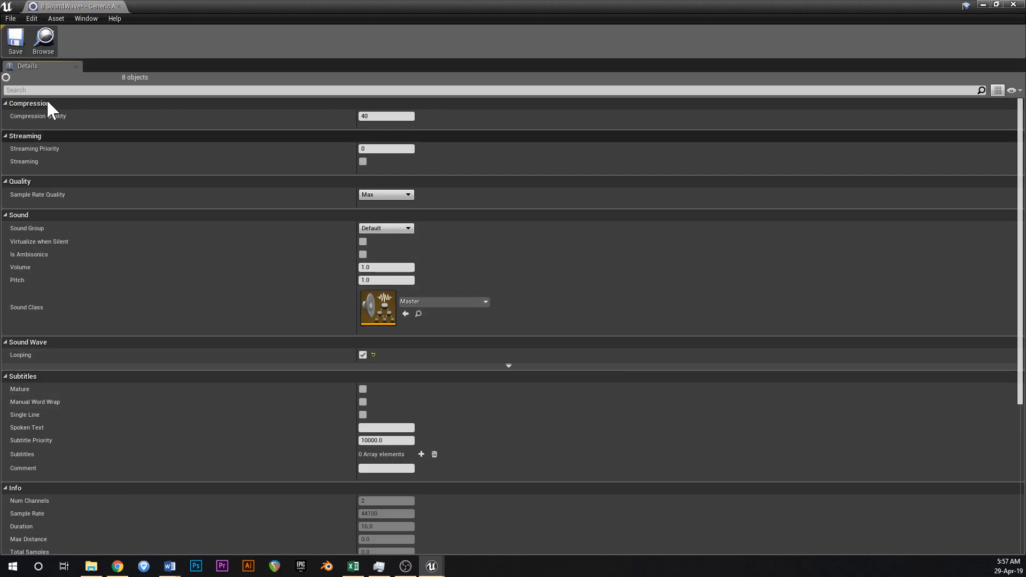
left_click(15, 42)
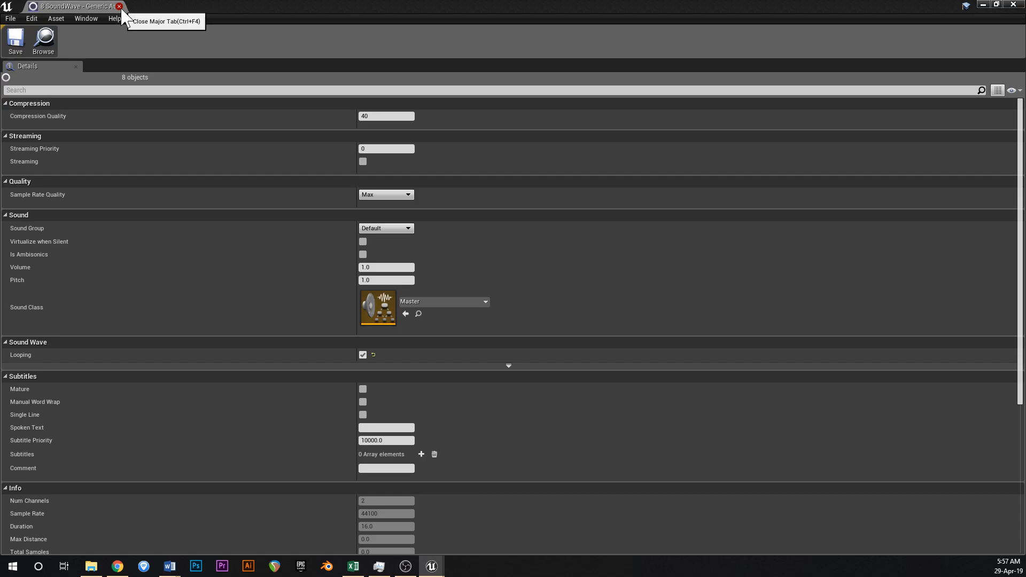
left_click(120, 6)
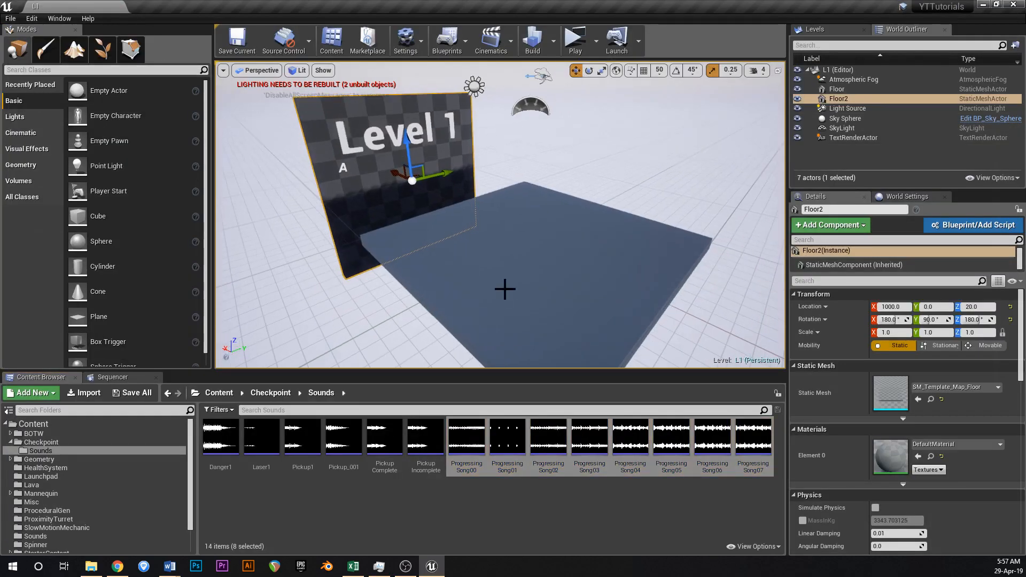
- Place ProgressingSong00 as an ambient sound on the blue floor and play-test the level by running the character around
left_click(472, 453)
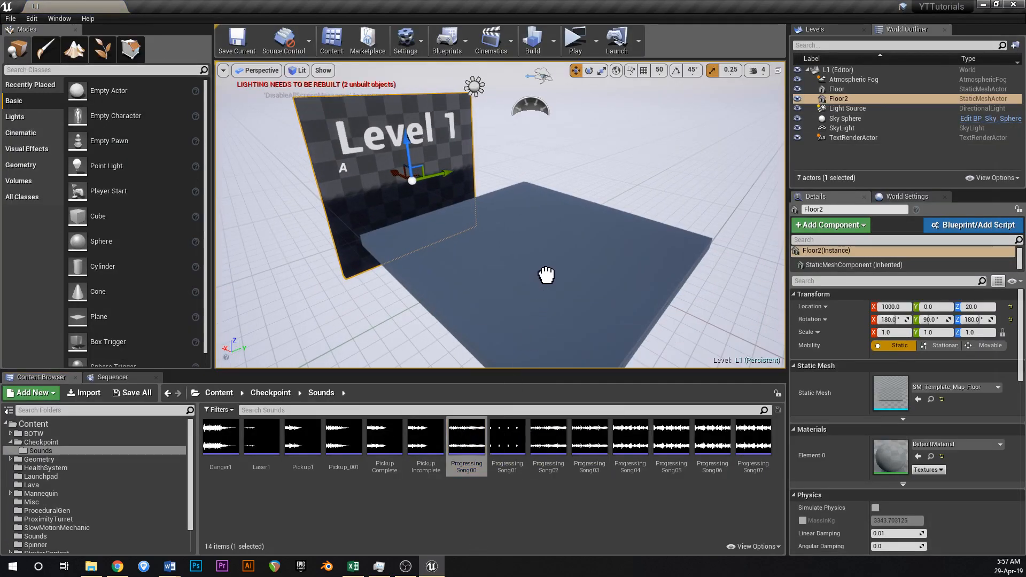
left_click_drag(548, 275, 548, 270)
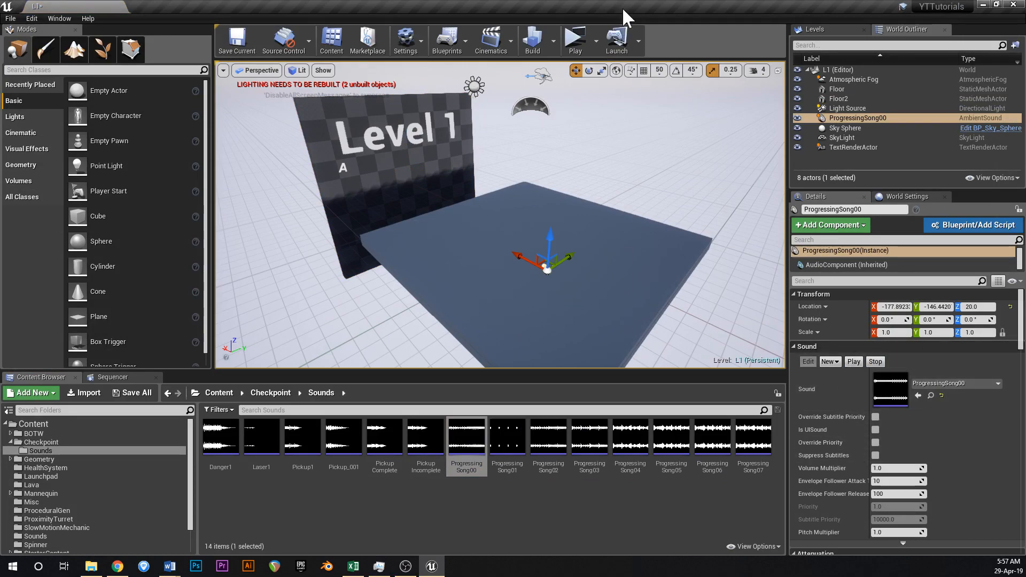
left_click(577, 47)
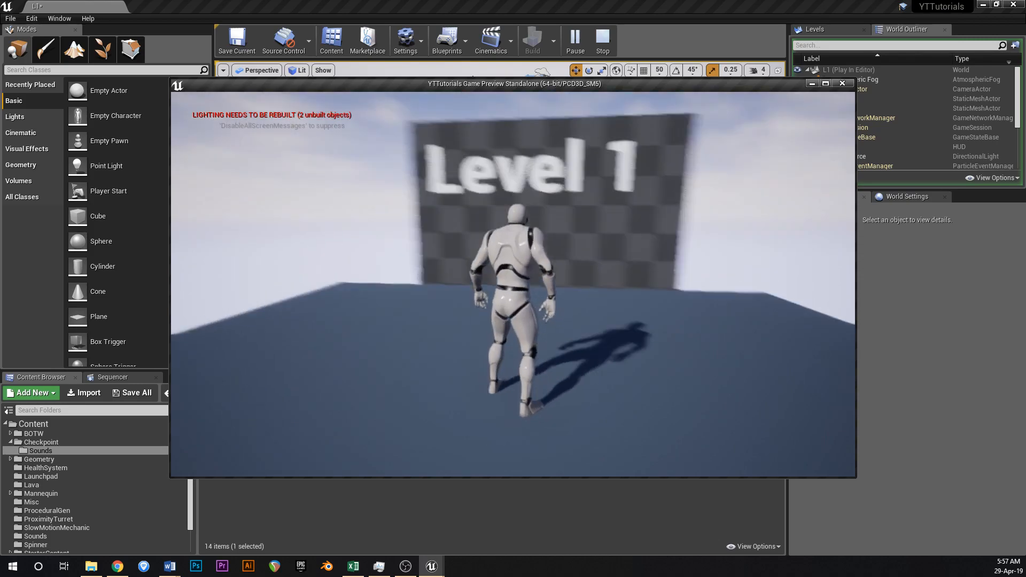
key("s")
key("w")
key("d")
key("a")
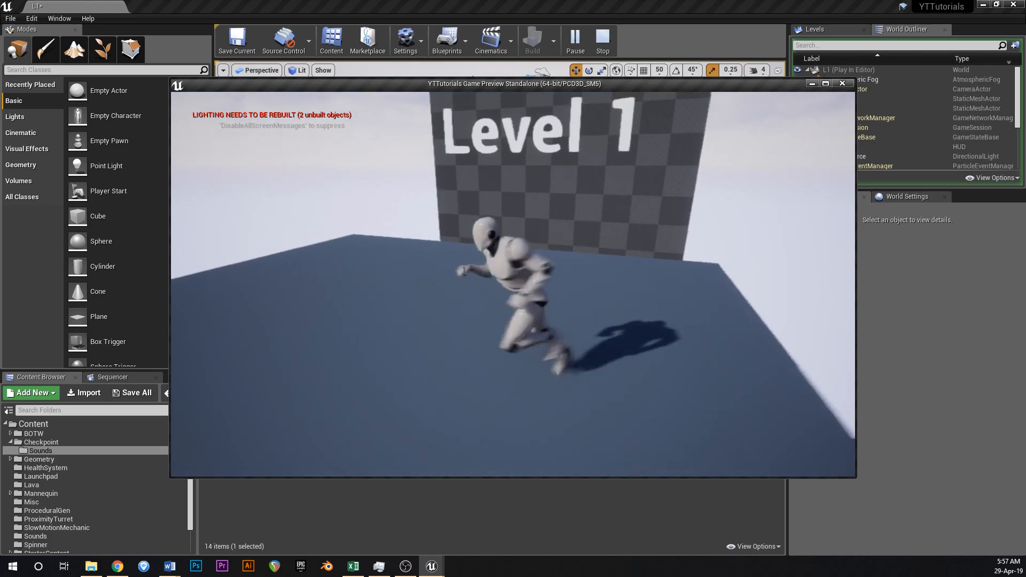
key("w")
key("a")
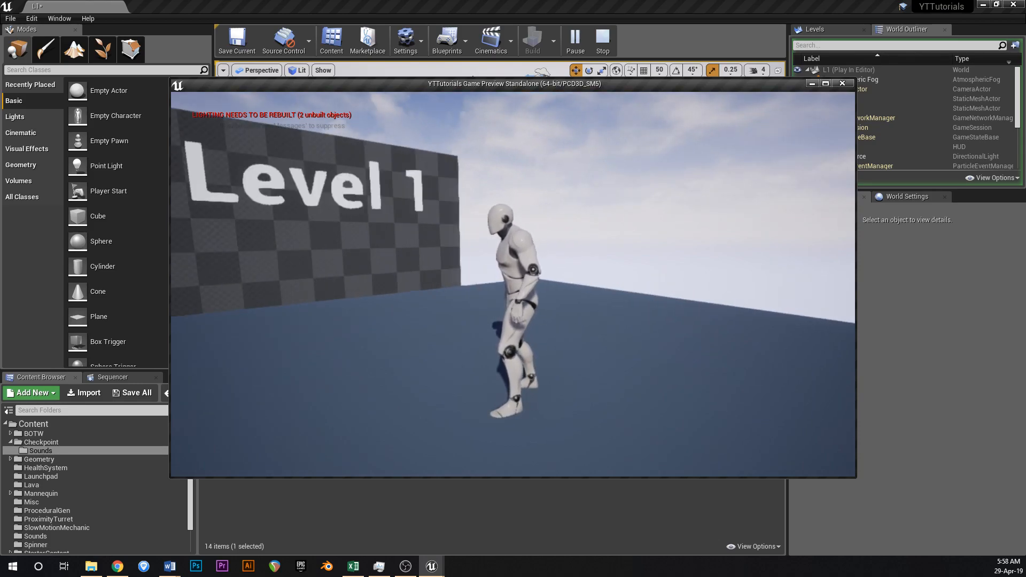
key("Escape")
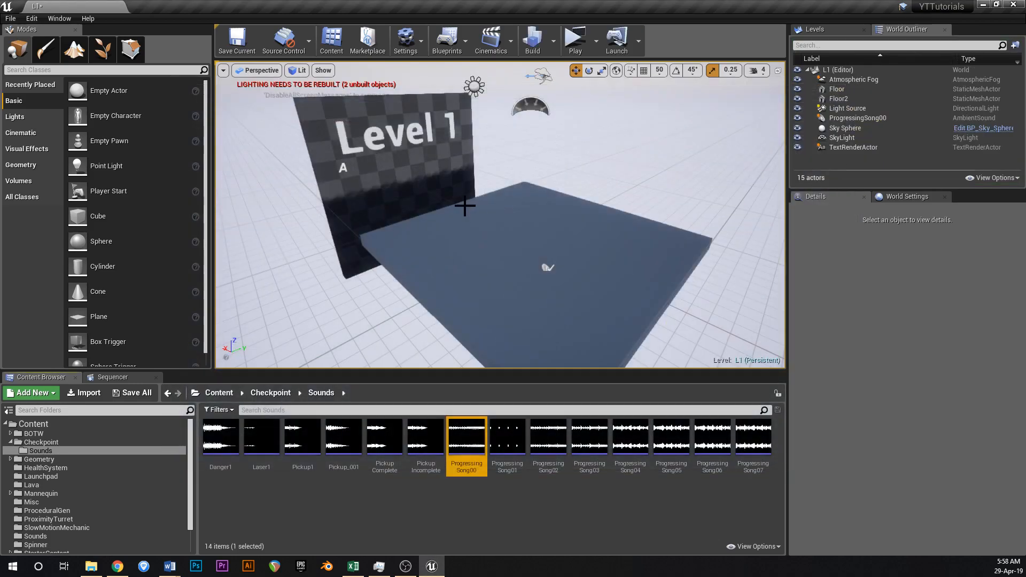
- Preview ProgressingSong07 and move the ProgressingSong00 actor to the floor's near corner, about X -398, Y -484, saving the level
left_click(548, 267)
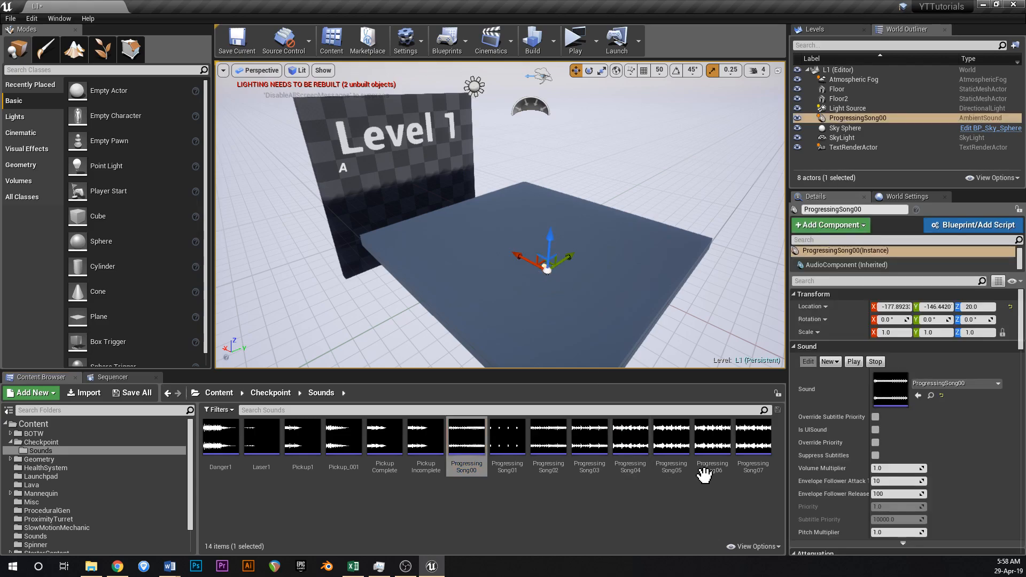
left_click(750, 442)
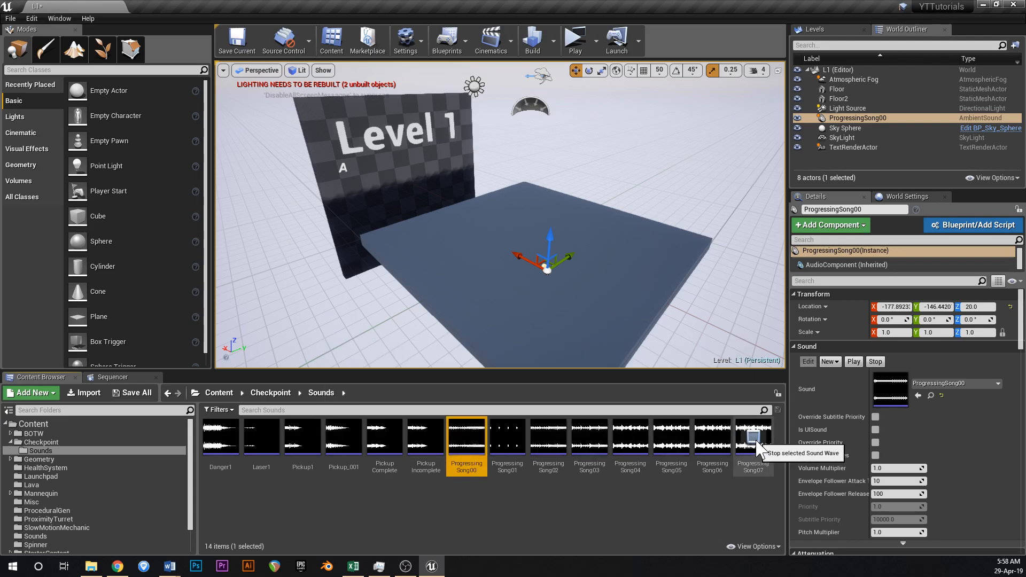
key("ctrl+s")
left_click_drag(565, 291, 579, 325)
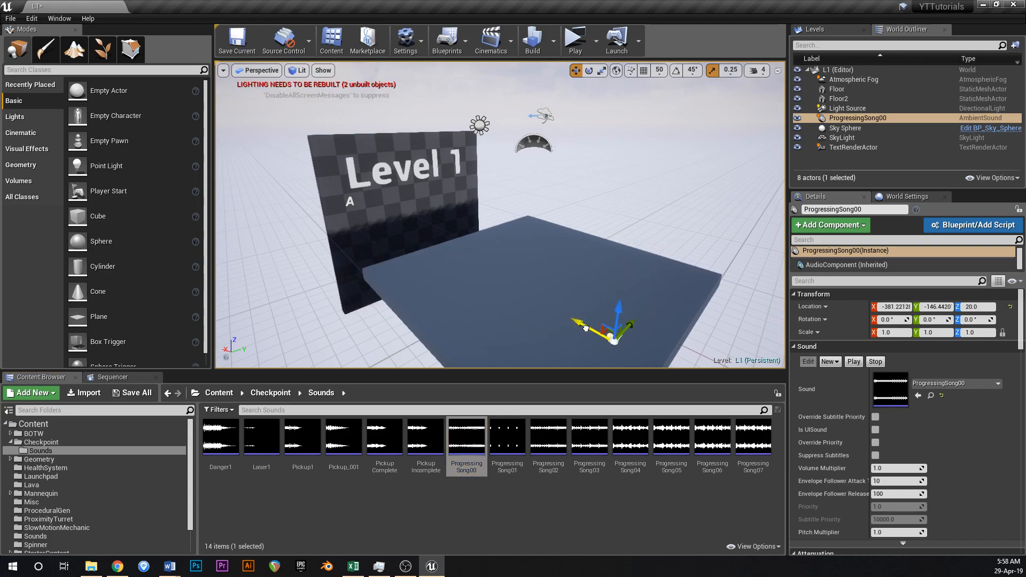
right_click_drag(568, 286, 631, 320)
key("ctrl+s")
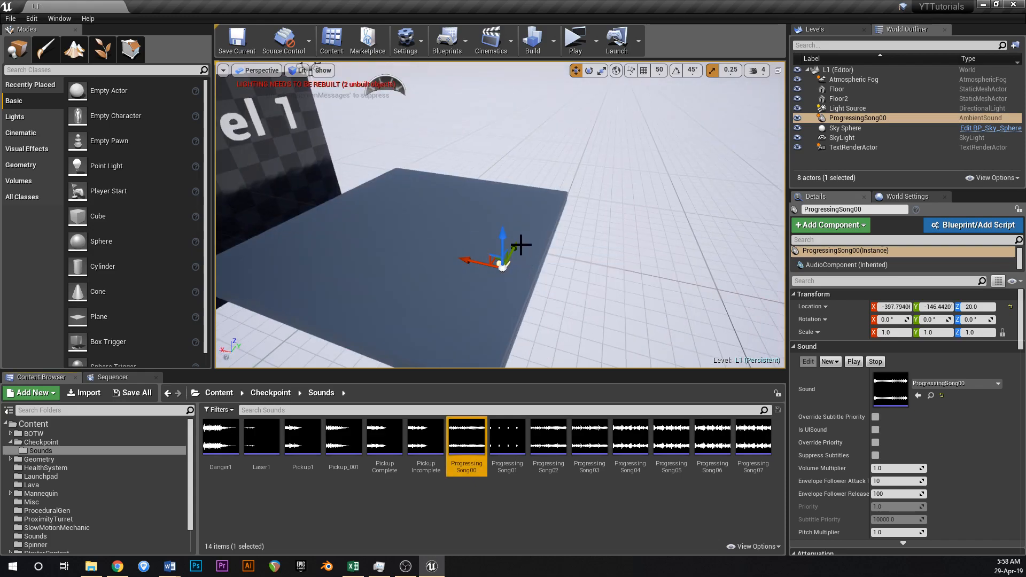
left_click_drag(478, 326, 478, 326)
right_click_drag(495, 294, 443, 294)
key("ctrl+s")
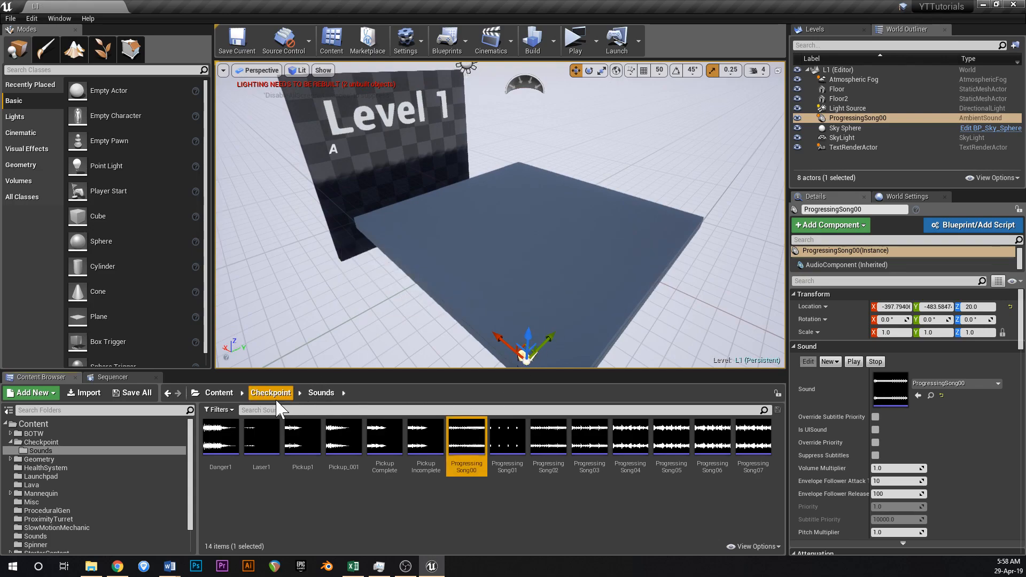
- Leave the Sounds folder and open the ProceduralGen content folder
left_click(221, 394)
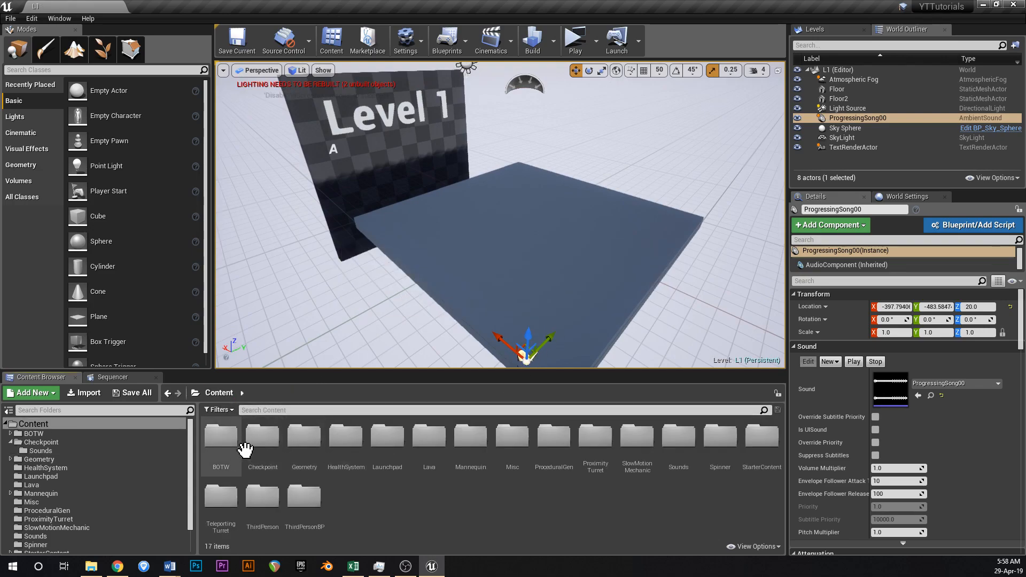
double_click(262, 446)
right_click_drag(598, 250, 547, 335)
left_click(220, 394)
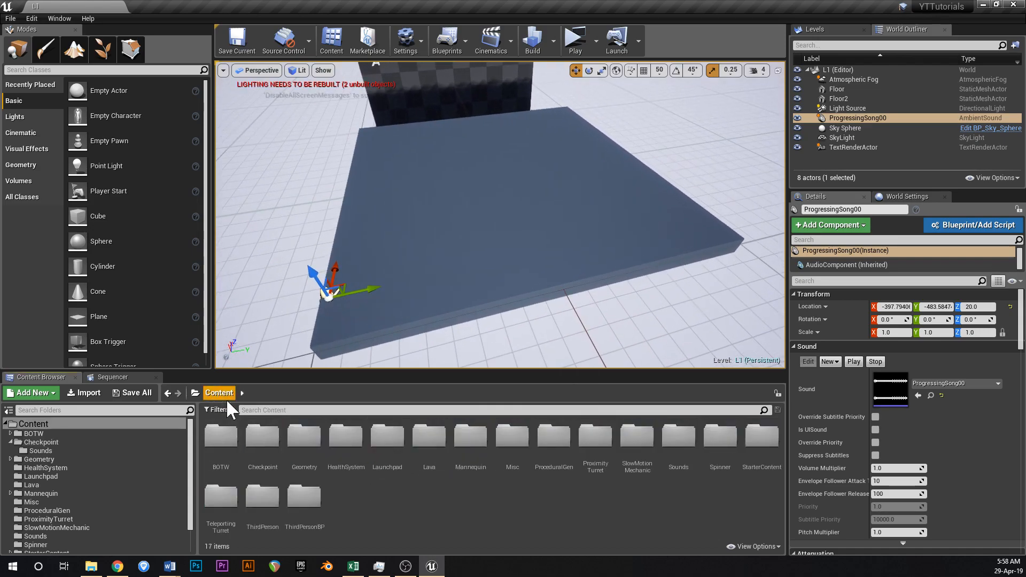
double_click(556, 449)
left_click_drag(221, 438, 587, 165)
right_click_drag(586, 165, 567, 184)
left_click_drag(471, 209, 579, 211)
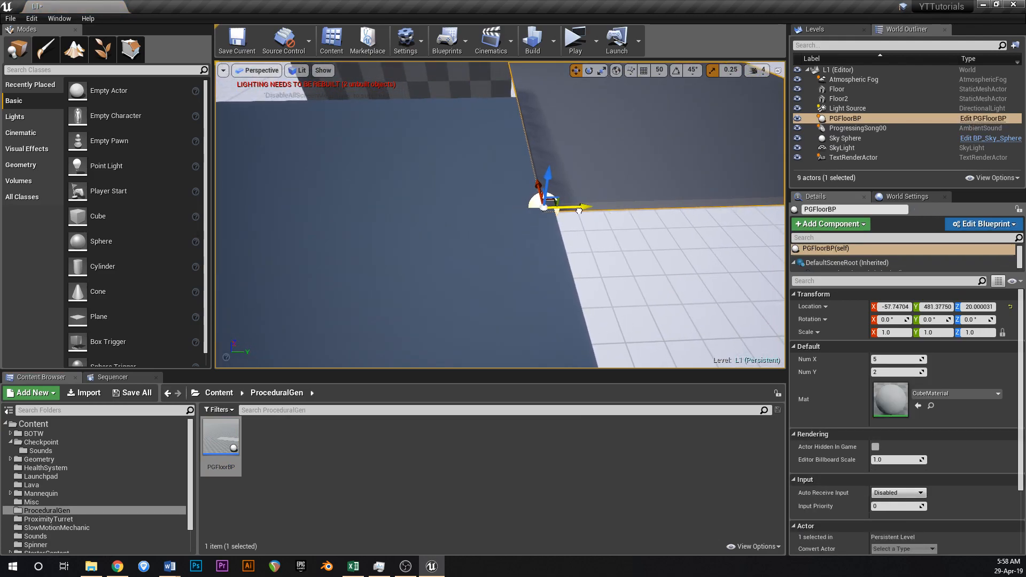
key("Delete")
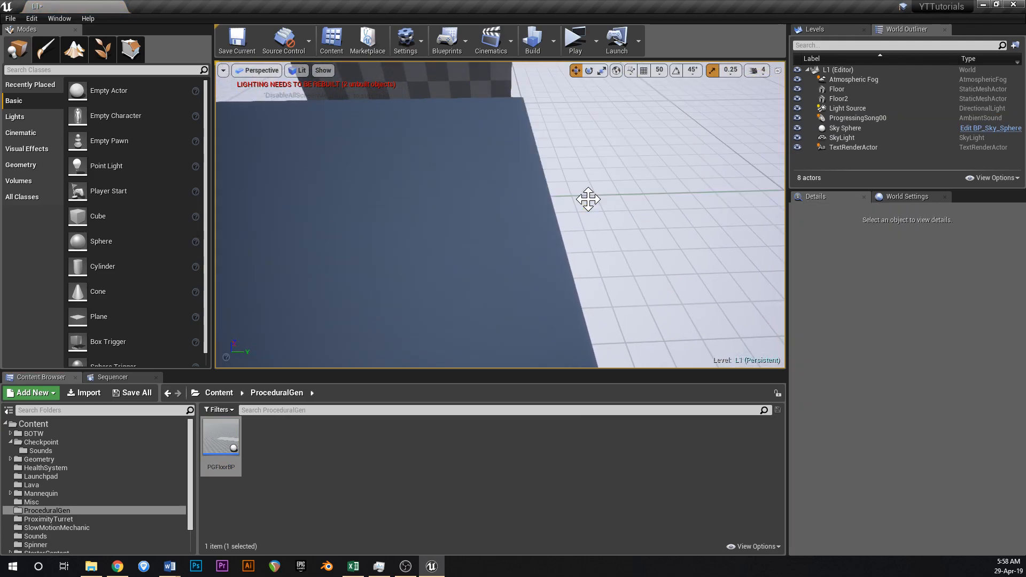
- Turn on grid snapping at 100 units and place PGFloorBP against the blue floor's side at X -100, Y 500, Z 0
left_click(660, 71)
left_click(665, 138)
left_click(639, 70)
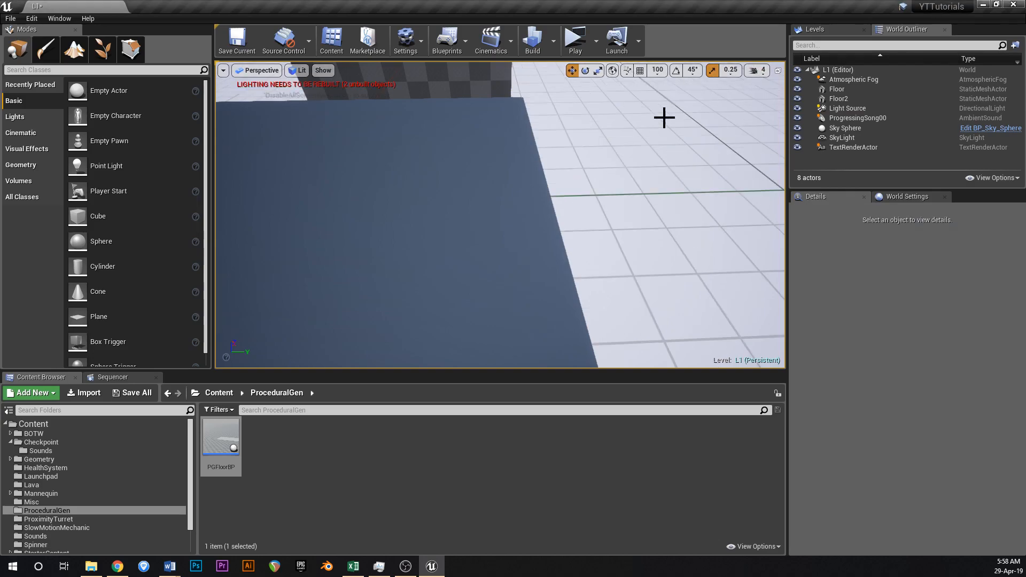
left_click_drag(241, 445, 555, 240)
right_click_drag(554, 240, 550, 203)
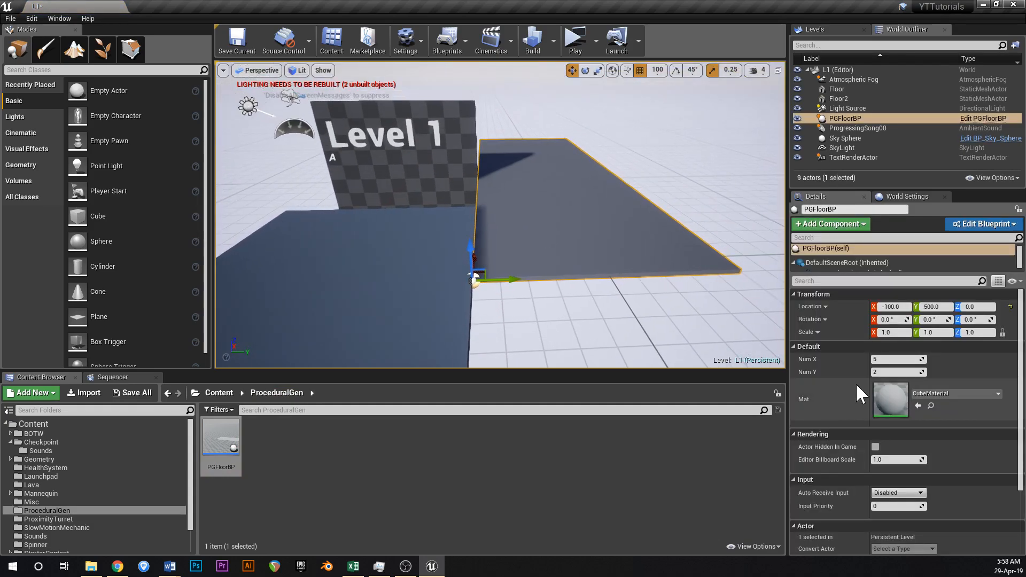
- Set PGFloorBP's Num X to 1 and Num Y to 3, and move it along the X axis to X 0
left_click_drag(902, 359, 882, 360)
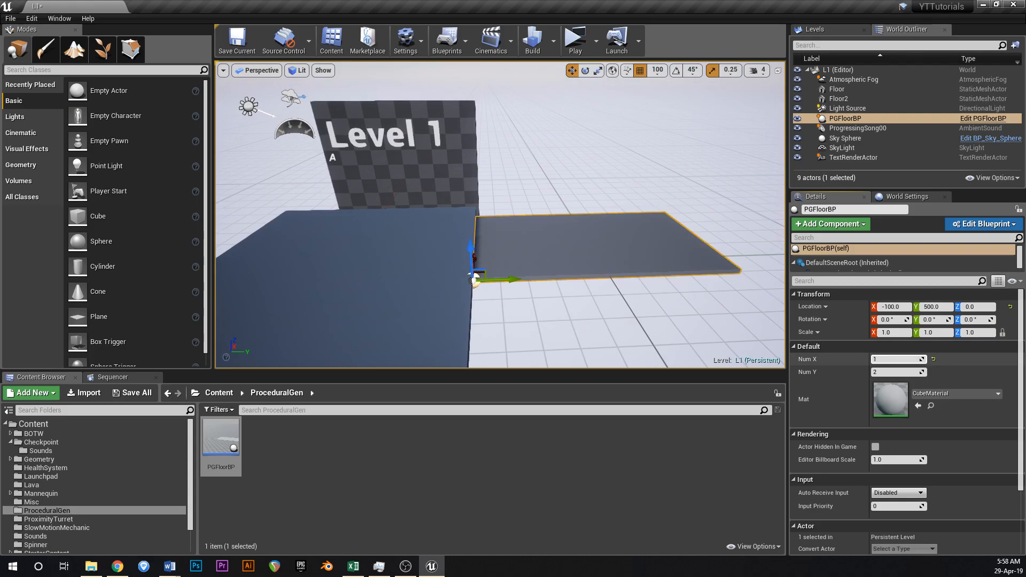
right_click_drag(563, 245, 526, 242)
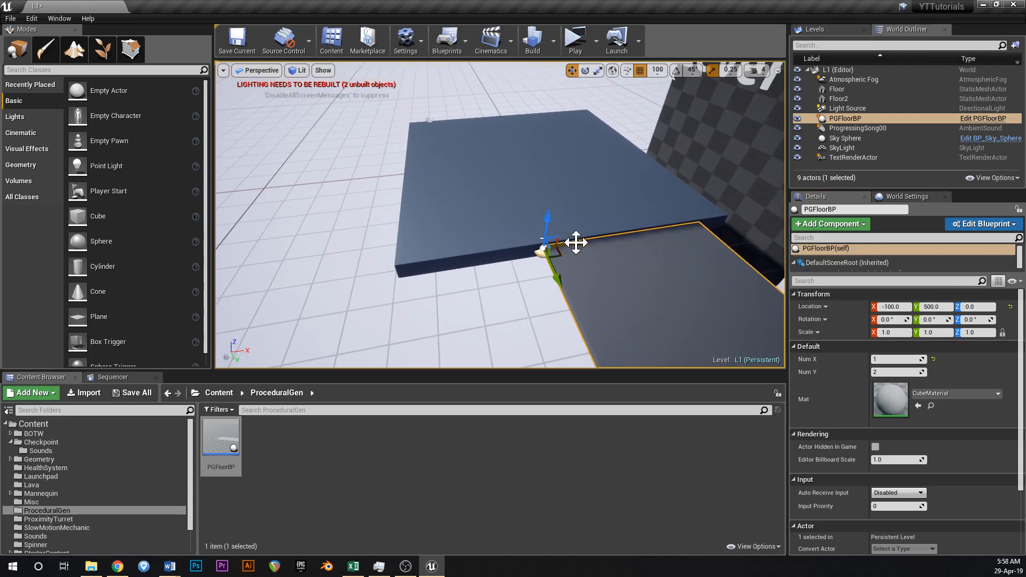
left_click_drag(575, 241, 579, 240)
right_click_drag(579, 240, 663, 242)
right_click_drag(698, 320, 709, 288)
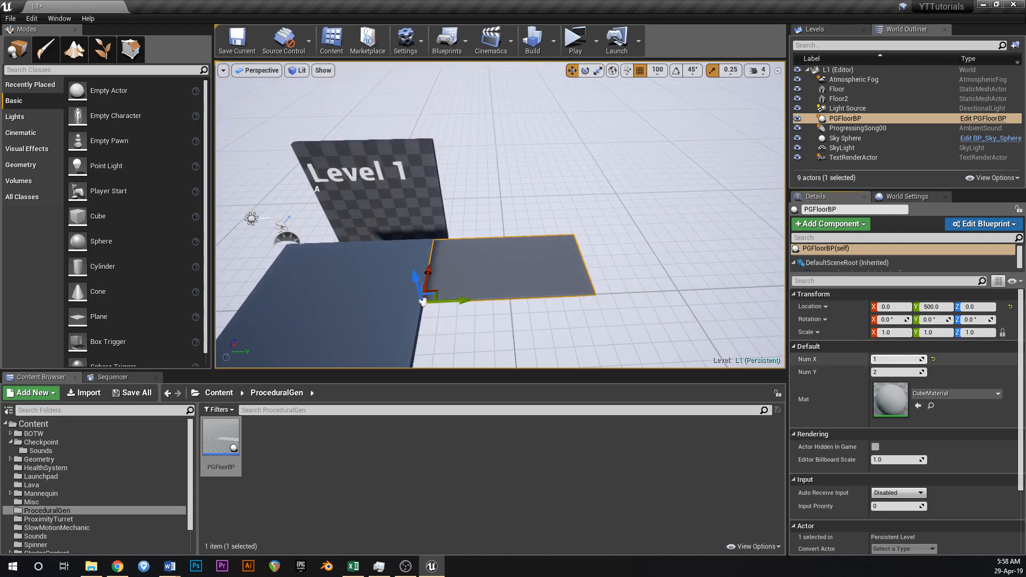
mouse_move(899, 371)
left_mouse_down()
mouse_move(915, 371)
mouse_move(902, 371)
left_mouse_up()
key("f")
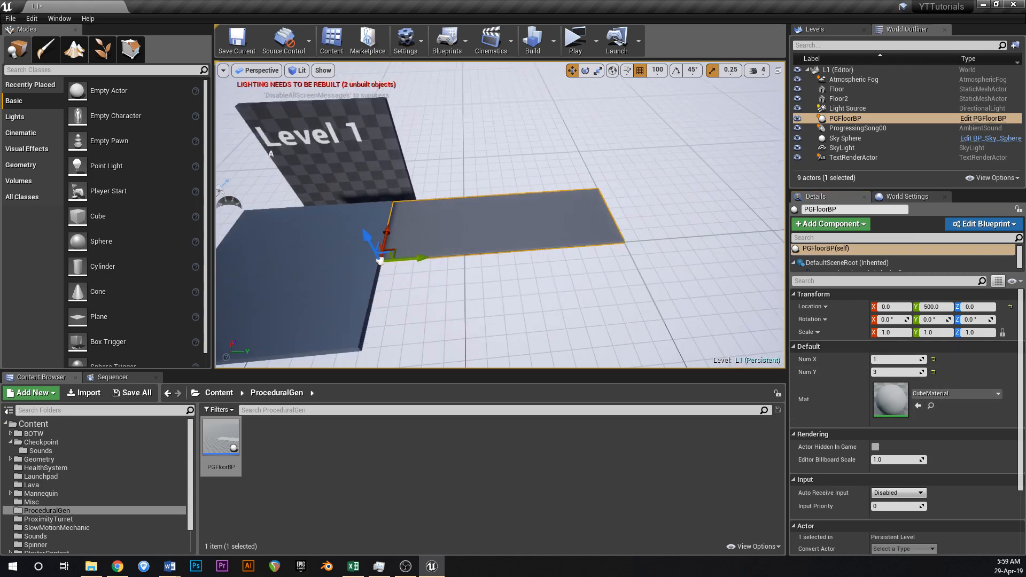
- Duplicate the PGFloorBP platform along the Y axis to Y 2500 and set the copy's Num Y to 1
left_click_drag(338, 222, 600, 214, "alt")
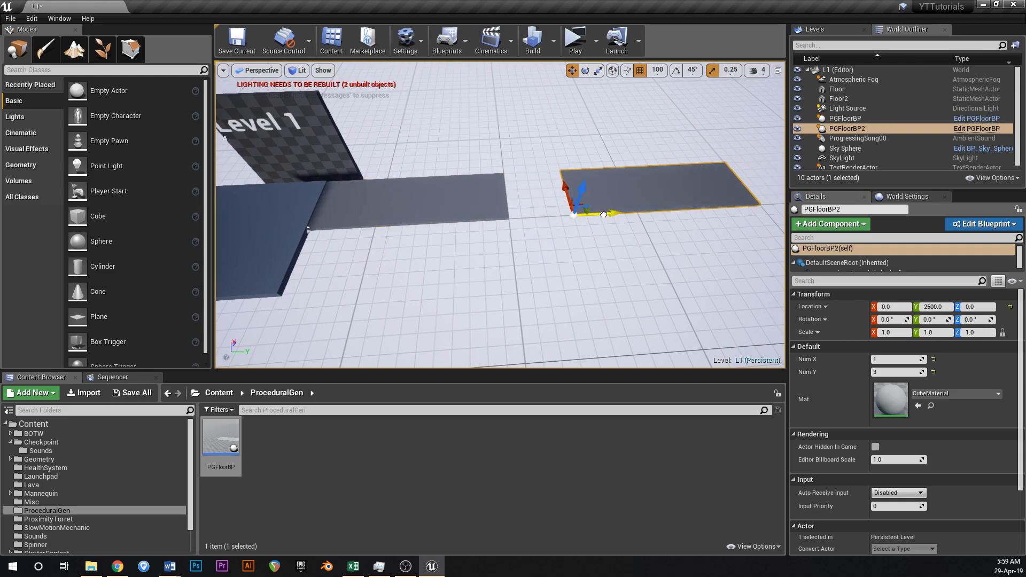
right_click_drag(606, 228, 644, 235)
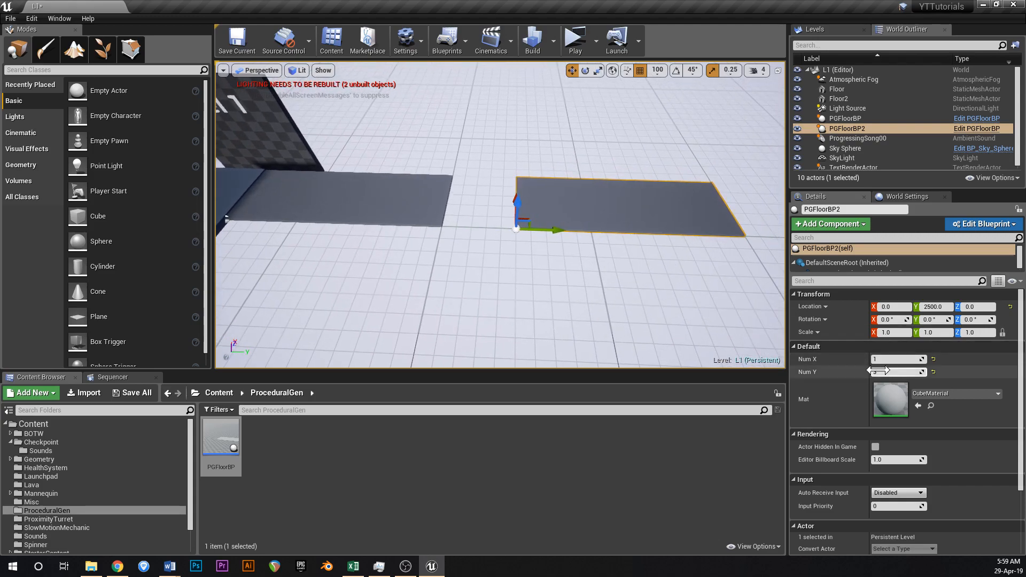
left_click_drag(878, 371, 862, 370)
right_click_drag(615, 243, 629, 236)
- Duplicate the single-tile platform three times along the Y axis with even gaps, placing the last copy at Y 5500
left_click_drag(479, 222, 612, 221, "alt")
right_click_drag(621, 223, 584, 231)
left_click_drag(533, 231, 682, 227, "alt")
right_click_drag(684, 257, 572, 242)
left_click_drag(561, 231, 714, 234, "alt")
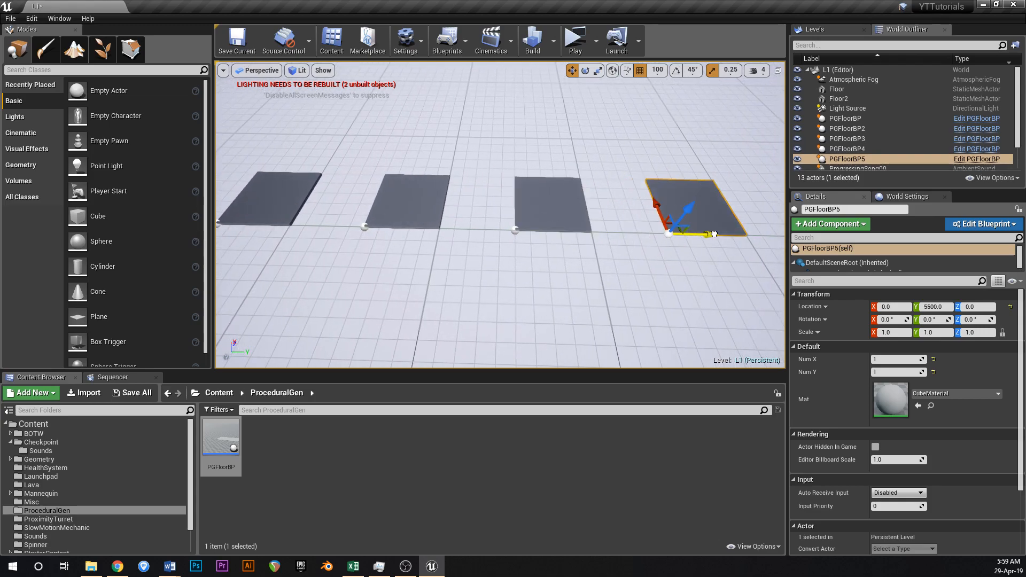
- Set the last platform's Num X to 5 and save the level
right_click_drag(715, 235, 727, 203)
left_click_drag(898, 359, 910, 360)
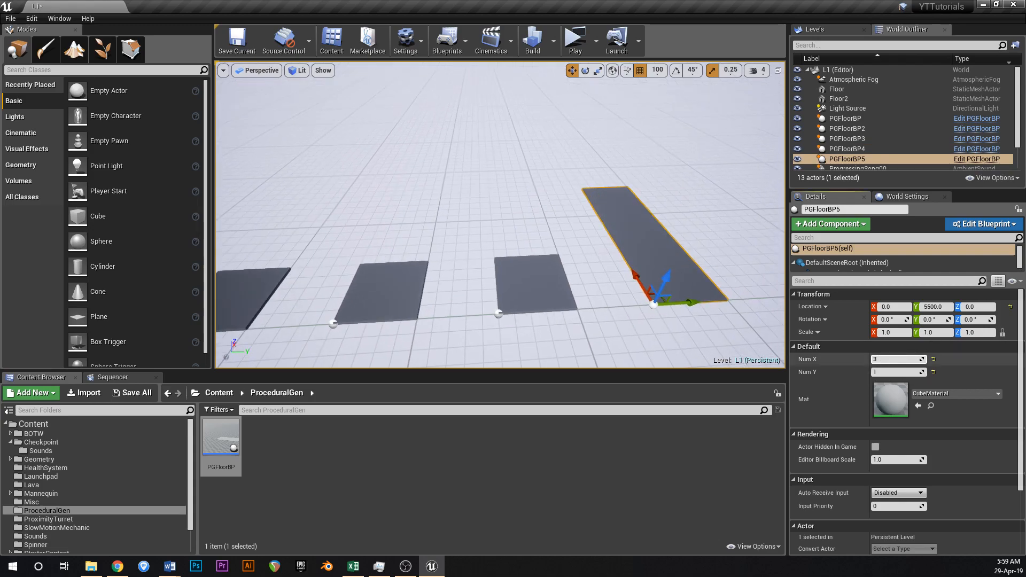
key("ctrl+s")
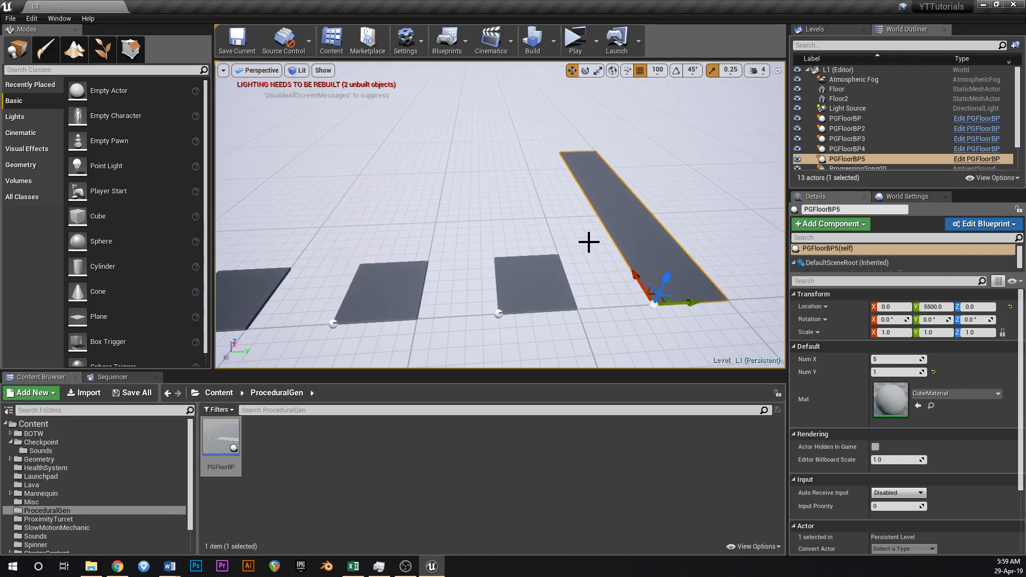
- Add FallVolumeBP from the Checkpoint content folder to the level at X -1300, Y 2400, Z 500, beside the platforms
left_click(227, 395)
right_click_drag(519, 321, 425, 298)
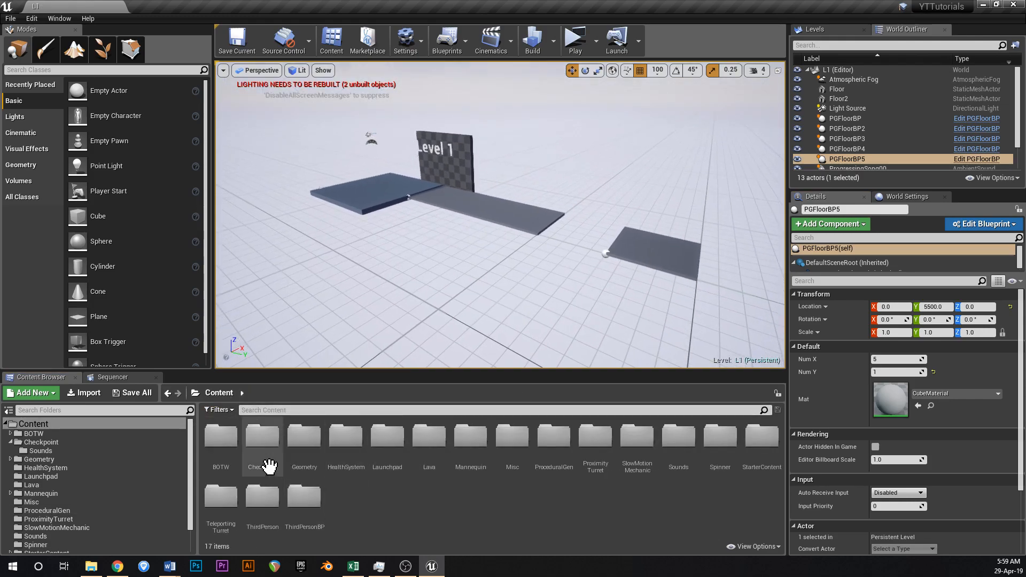
double_click(261, 442)
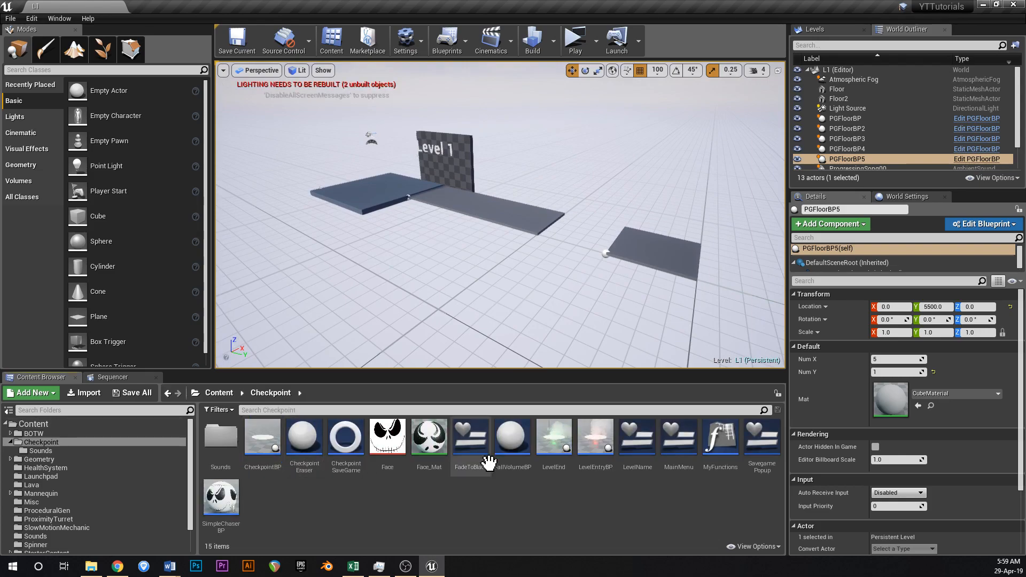
left_click_drag(511, 446, 458, 292)
key("f")
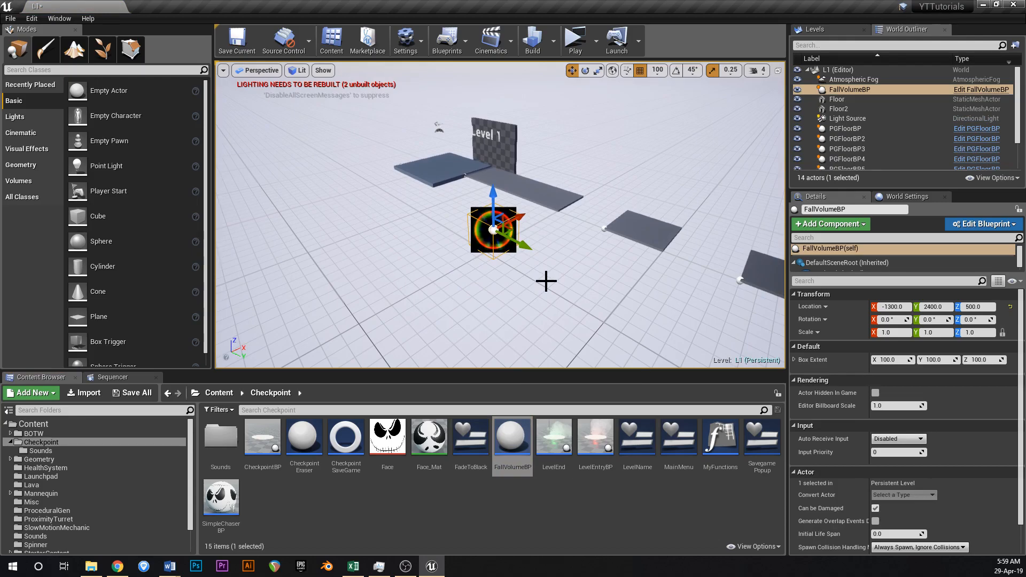
- In the top view, move FallVolumeBP to X -2500, Y -1500 and set its Z location to -1000
key("alt+j")
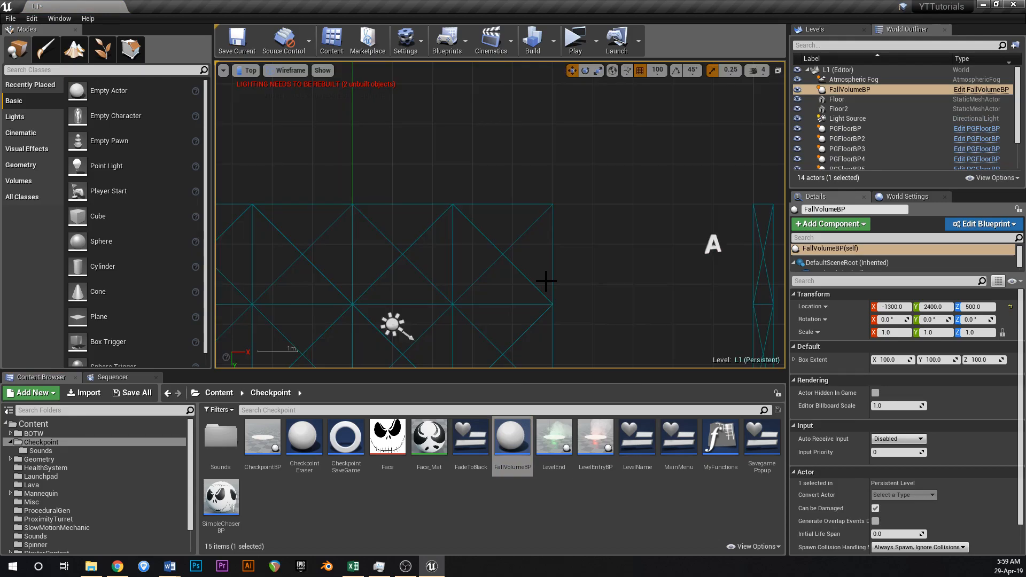
scroll(546, 278, "down", 5)
right_click_drag(547, 278, 493, 172)
scroll(494, 184, "down", 5)
right_click_drag(503, 222, 516, 159)
scroll(505, 184, "down", 3)
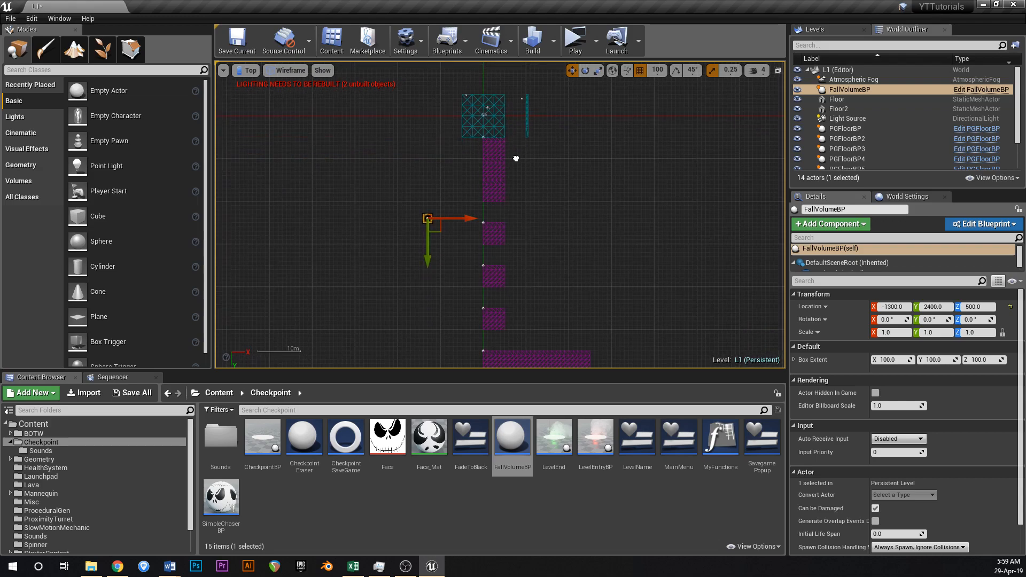
right_click_drag(487, 291, 456, 276)
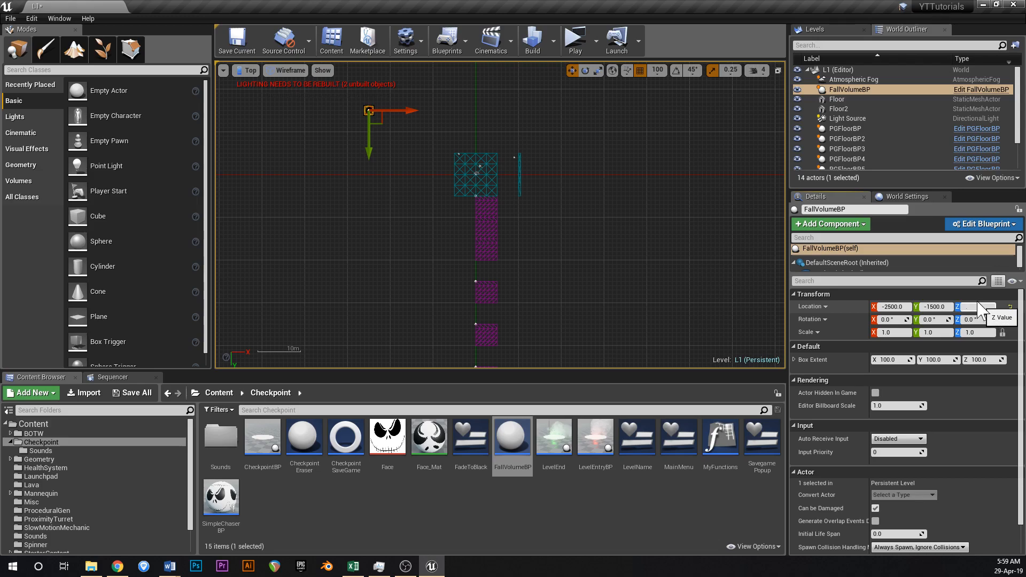
- Compare the level's Kill Z world setting with FallVolumeBP's Z location
left_click(901, 199)
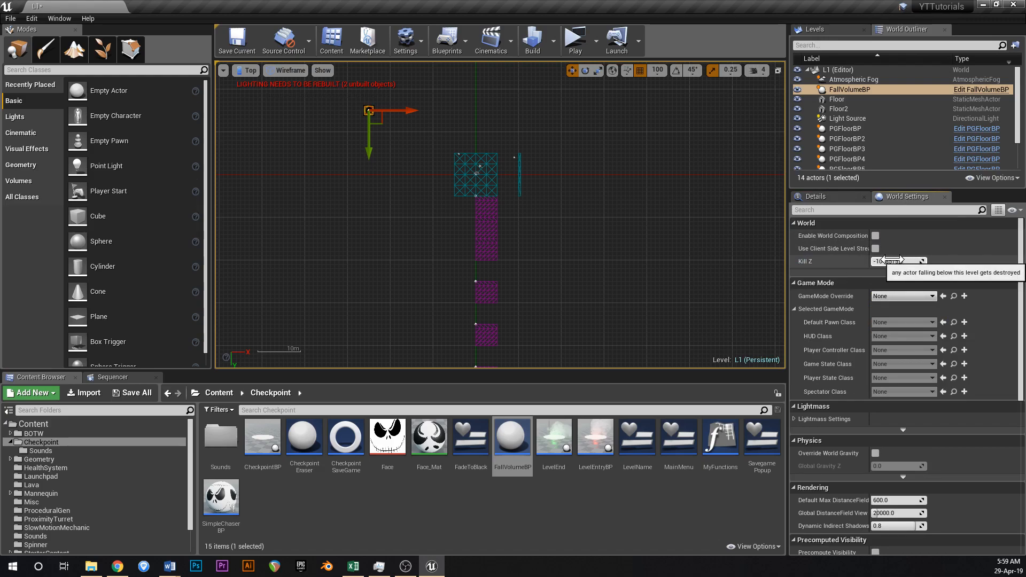
left_click(855, 197)
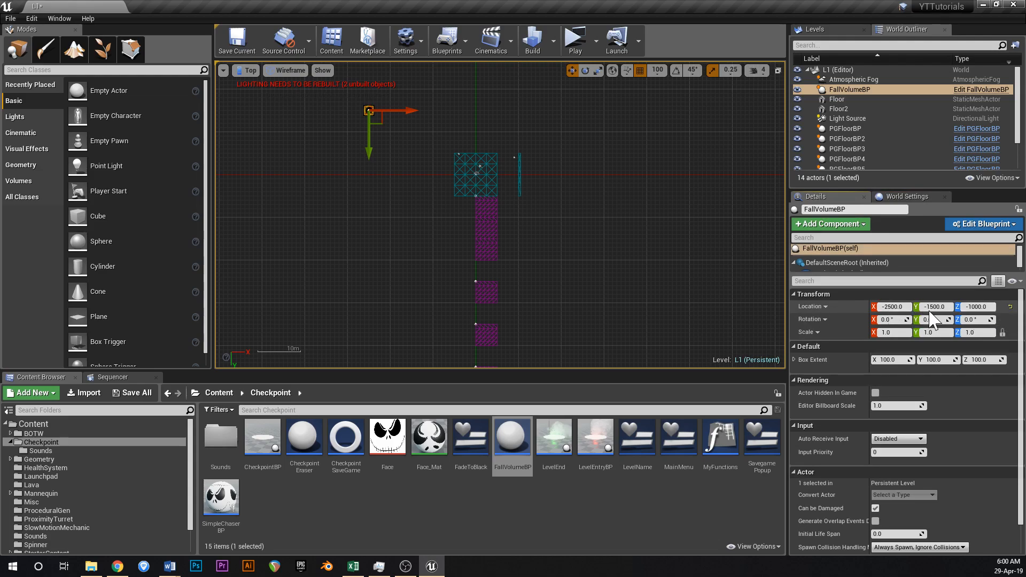
left_click(906, 197)
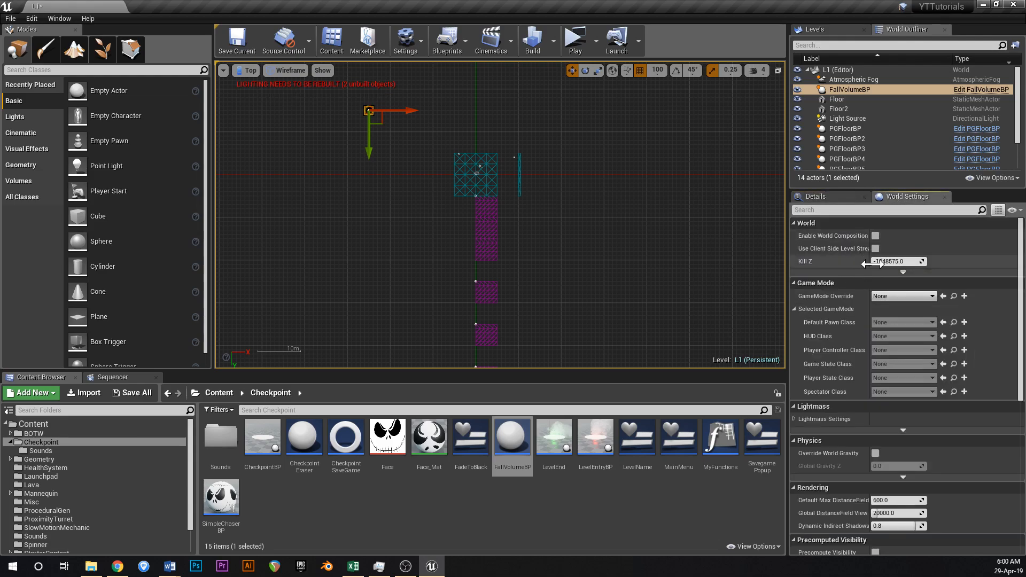
left_click(816, 197)
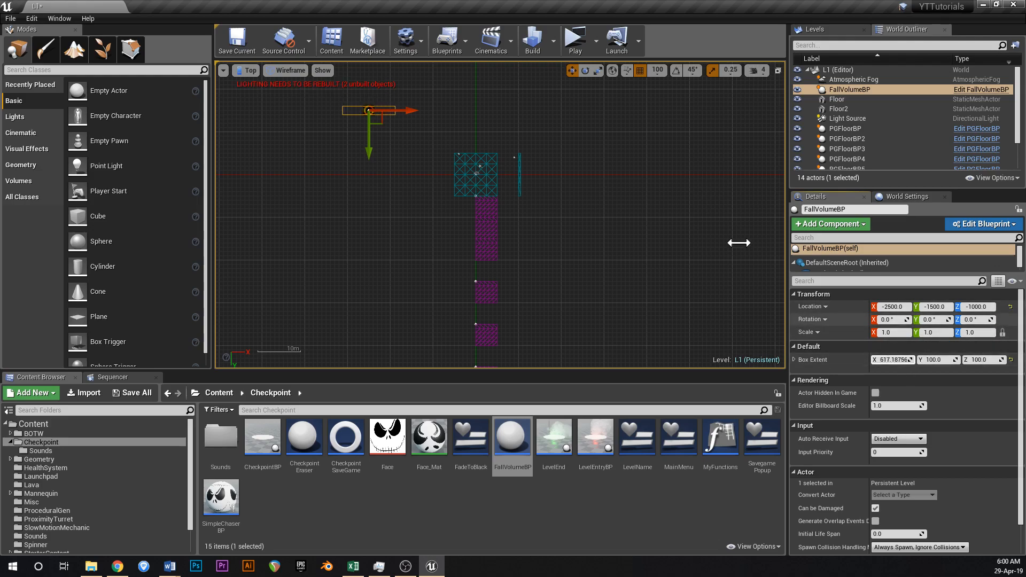
- Enlarge FallVolumeBP's box extent to about X 2418 and Y 4840, and move it to X 100, Y 2300 around the platforms
left_click_drag(909, 361, 983, 361)
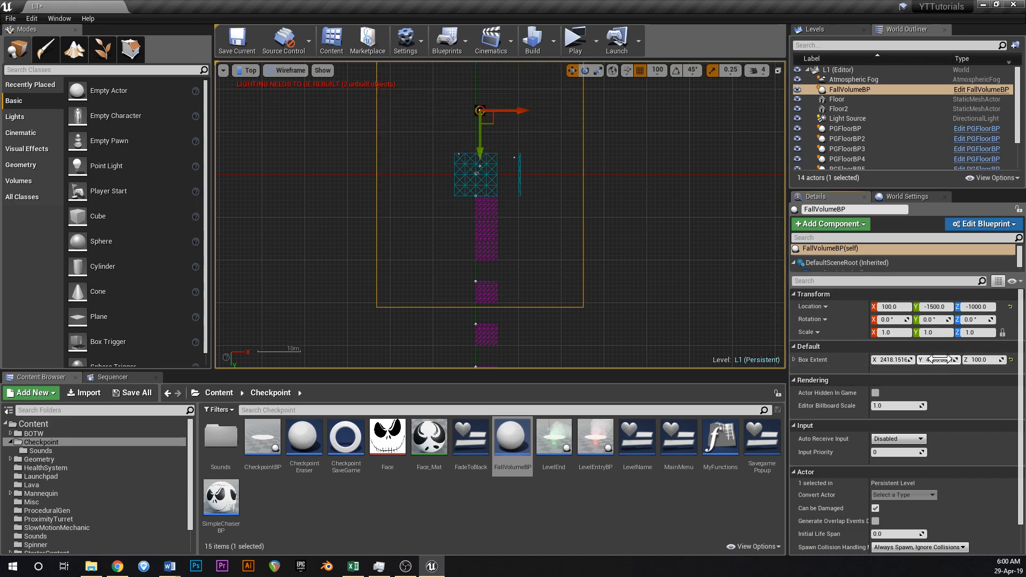
left_click_drag(480, 142, 482, 194)
scroll(536, 263, "down", 4)
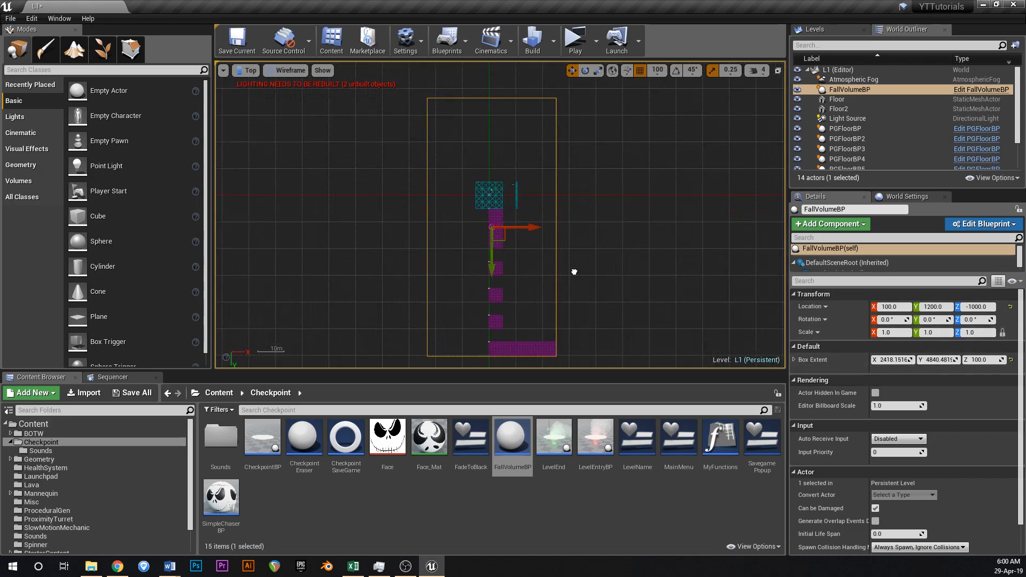
right_click_drag(573, 272, 503, 224)
left_click_drag(425, 227, 424, 233)
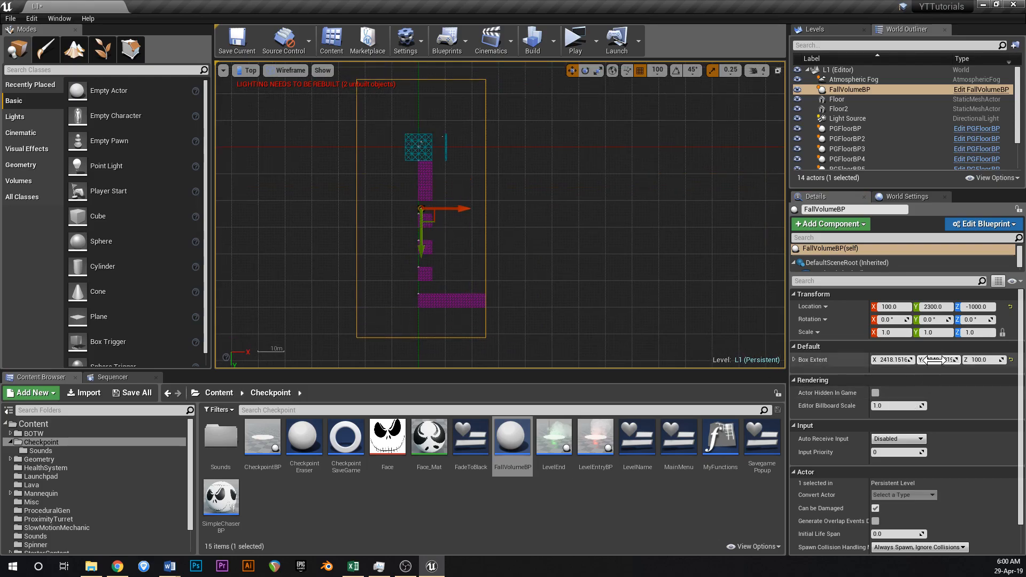
- Move FallVolumeBP to X 3900 and enlarge its box extent to about X 26083 and Y 15434
left_click_drag(894, 355, 909, 355)
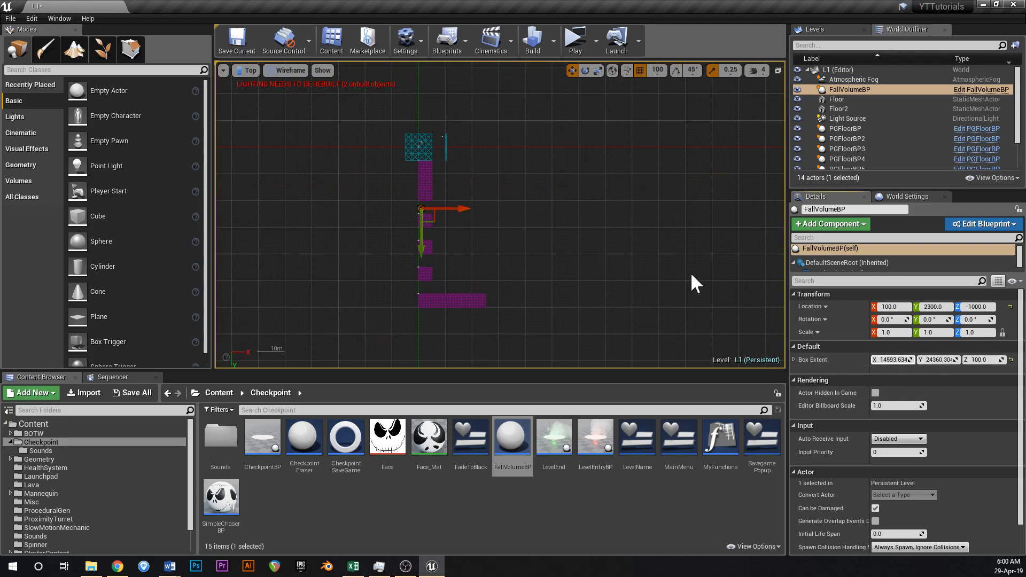
scroll(536, 251, "down", 5)
left_click_drag(534, 233, 569, 234)
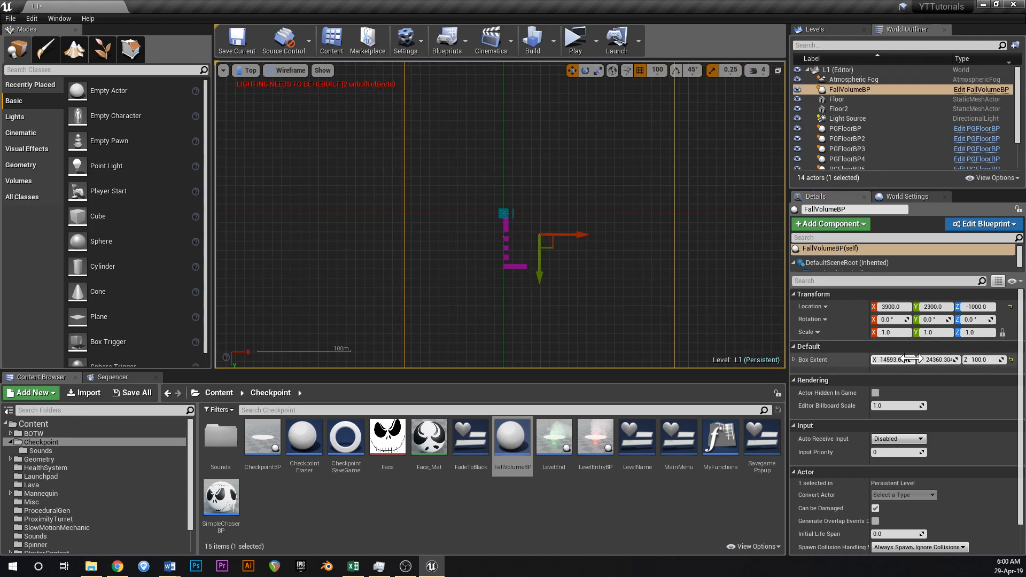
left_click_drag(938, 360, 931, 359)
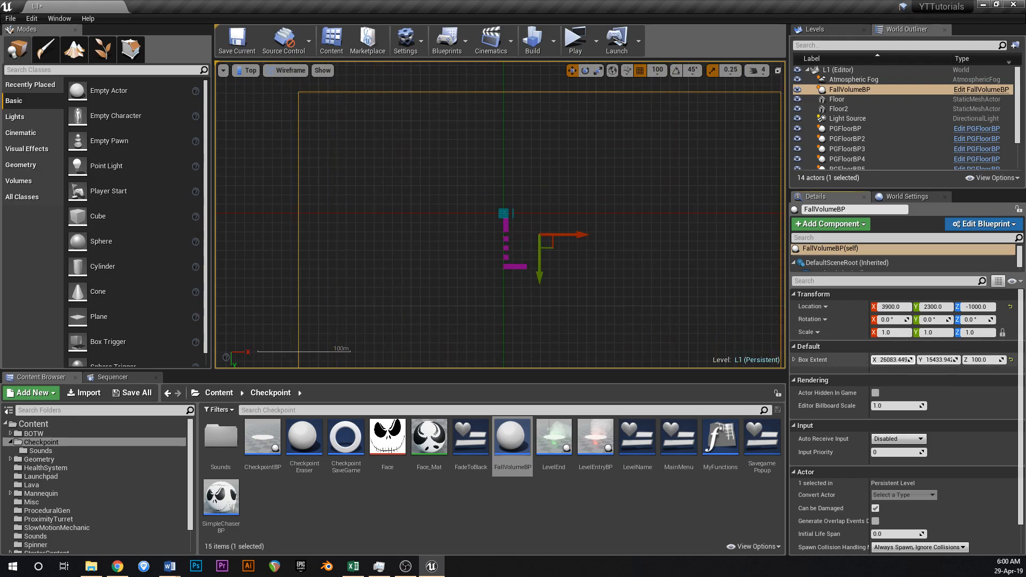
- Extend FallVolumeBP's box extent to about X 31505 and Z 500, return to the perspective view, and save the level
right_click_drag(677, 268, 608, 239)
key("ctrl+s")
right_click_drag(531, 235, 476, 206)
key("alt+g")
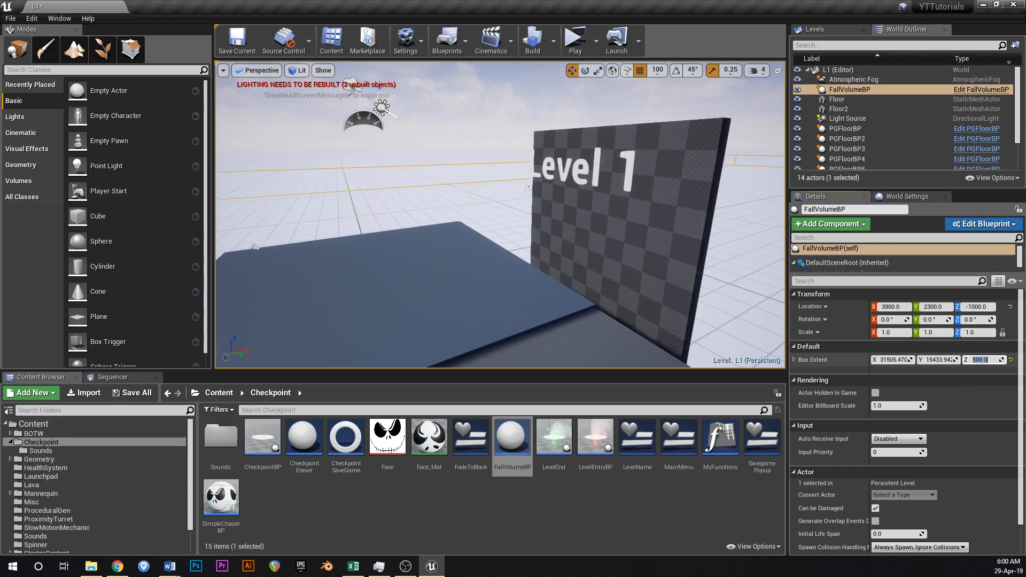
right_click_drag(586, 172, 540, 151)
key("ctrl+s")
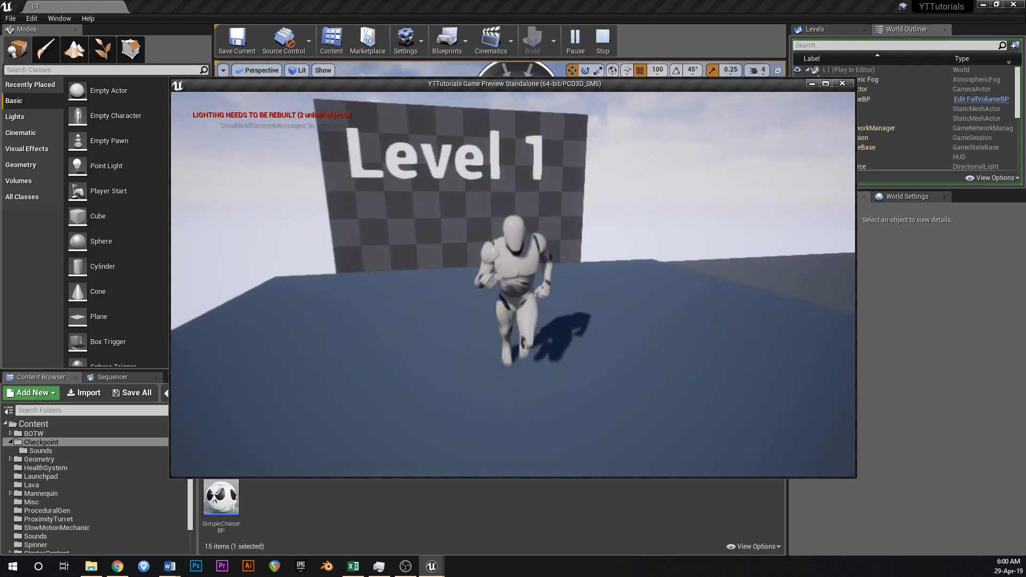
- Playtest the level by running and jumping the character across the platforms to the long one, and end the preview
key("d")
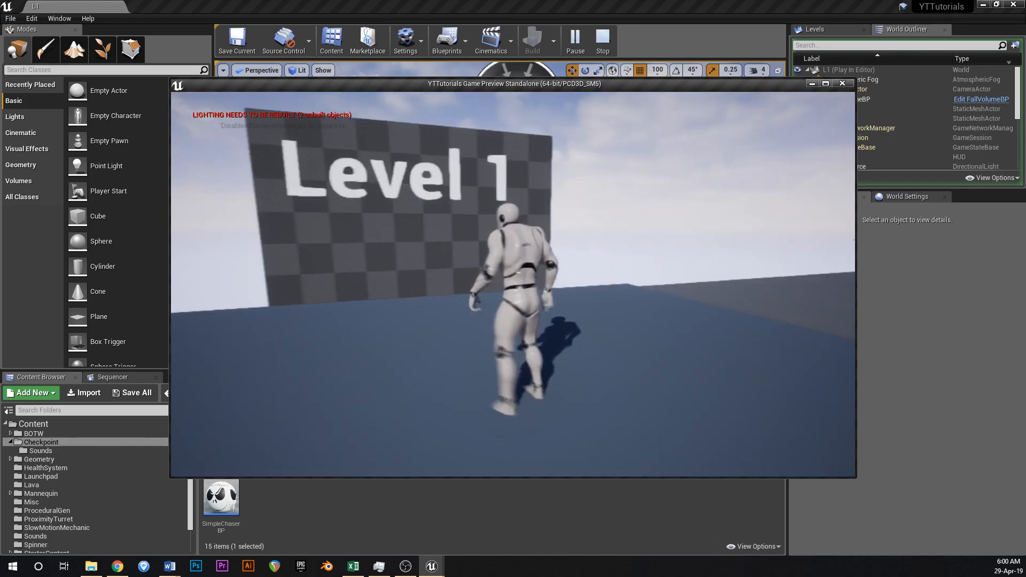
key("w")
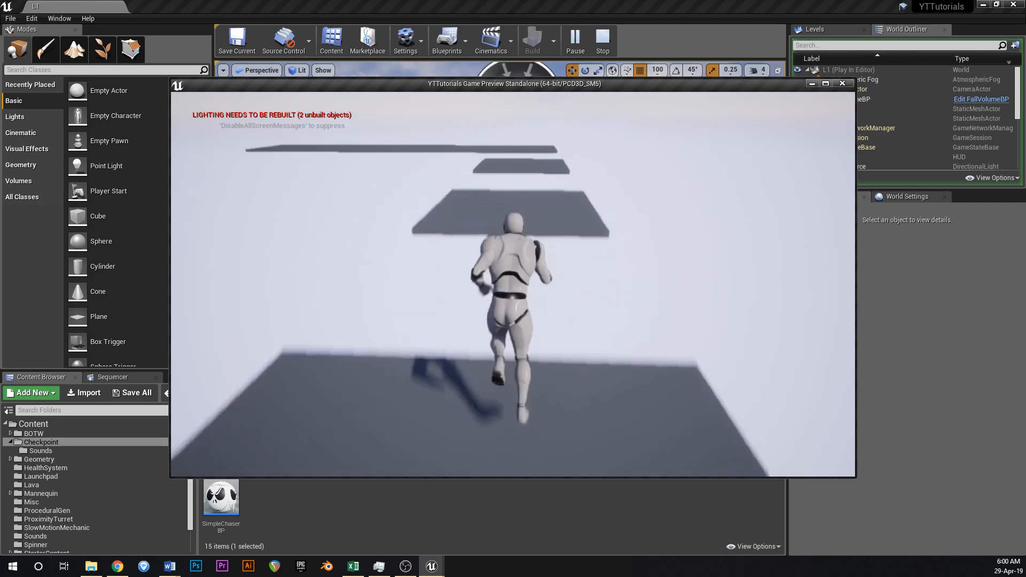
key("space")
key("space")
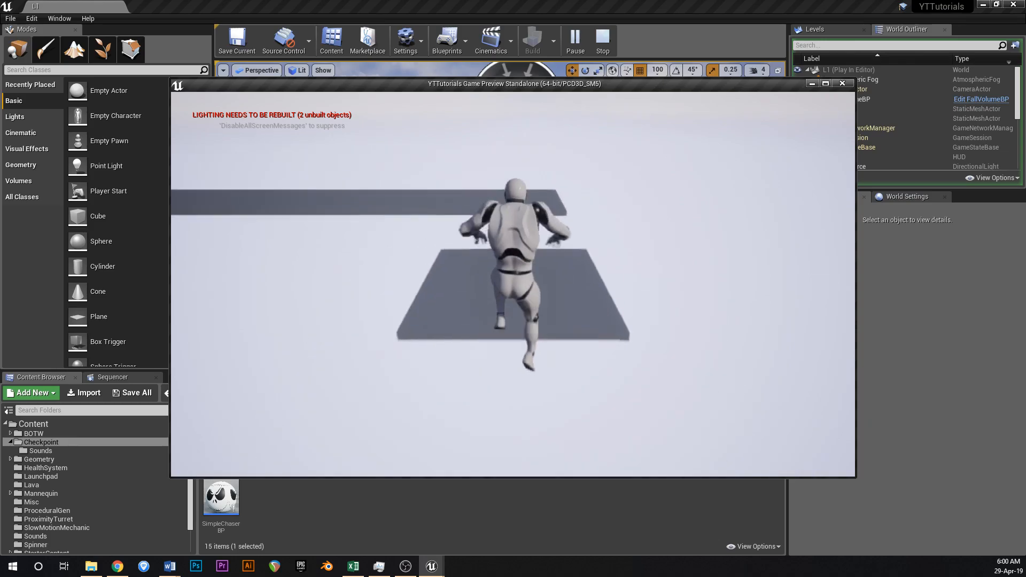
key("space")
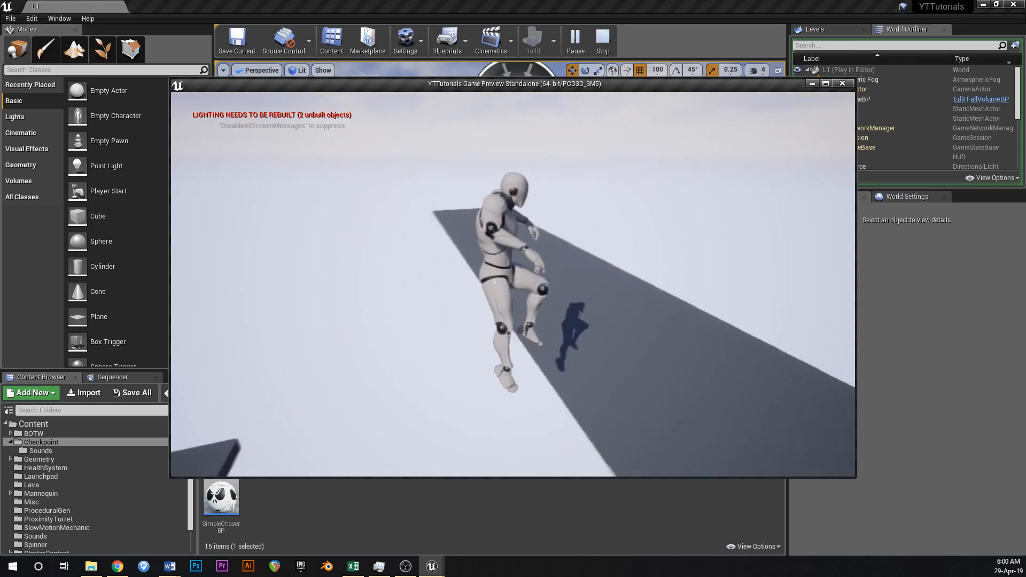
key("Escape")
- Duplicate the five-tile platform along the X axis so the copy adjoins its far end at X 2500, Y 5500
right_click_drag(561, 320, 516, 293)
left_click(472, 248)
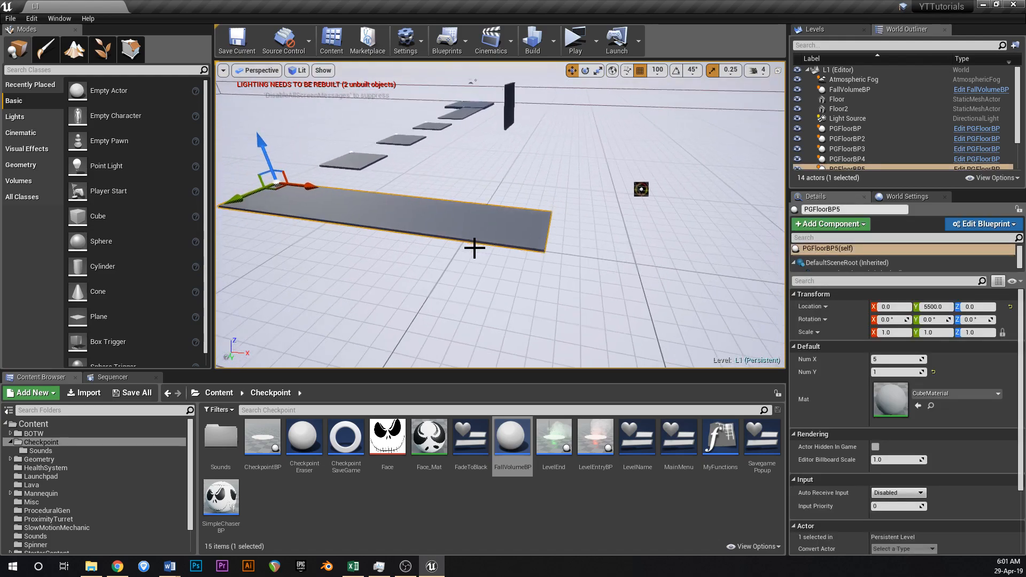
left_click_drag(324, 191, 622, 222, "alt")
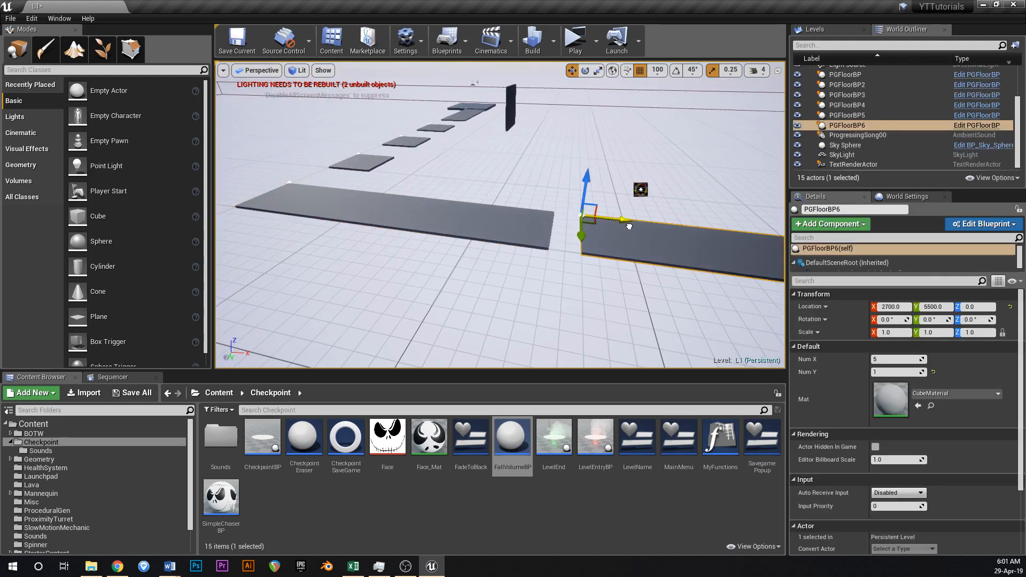
right_click_drag(606, 225, 628, 232)
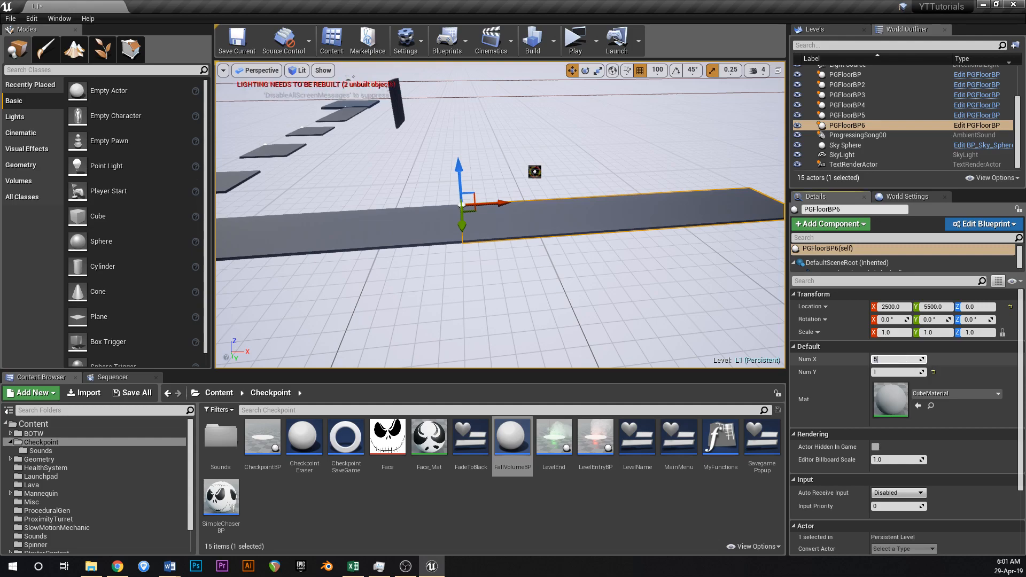
- Set the duplicated platform's Num X and Num Y to 3, and move it along the Y axis to Y 4500
type("3")
key("Tab")
type("3")
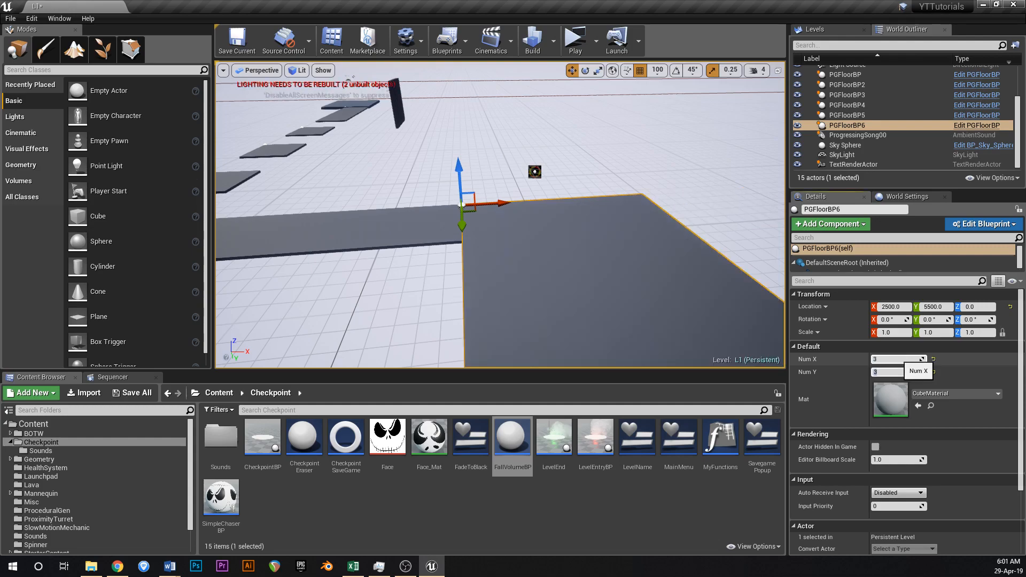
key("s")
right_click_drag(492, 252, 502, 255)
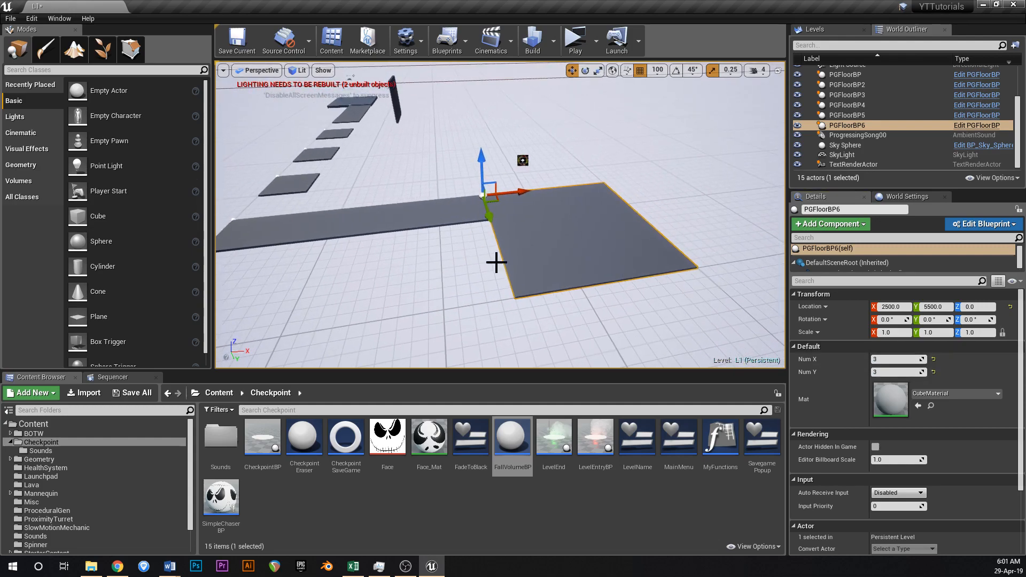
left_click_drag(489, 214, 475, 176)
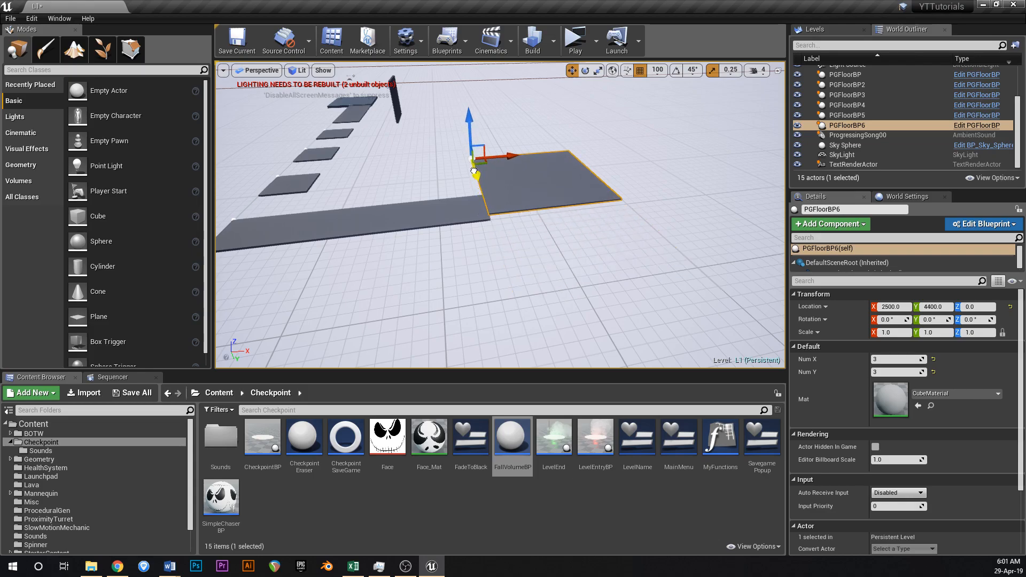
key("w")
mouse_move(481, 177)
right_mouse_down()
mouse_move(483, 165)
mouse_move(489, 176)
right_mouse_up()
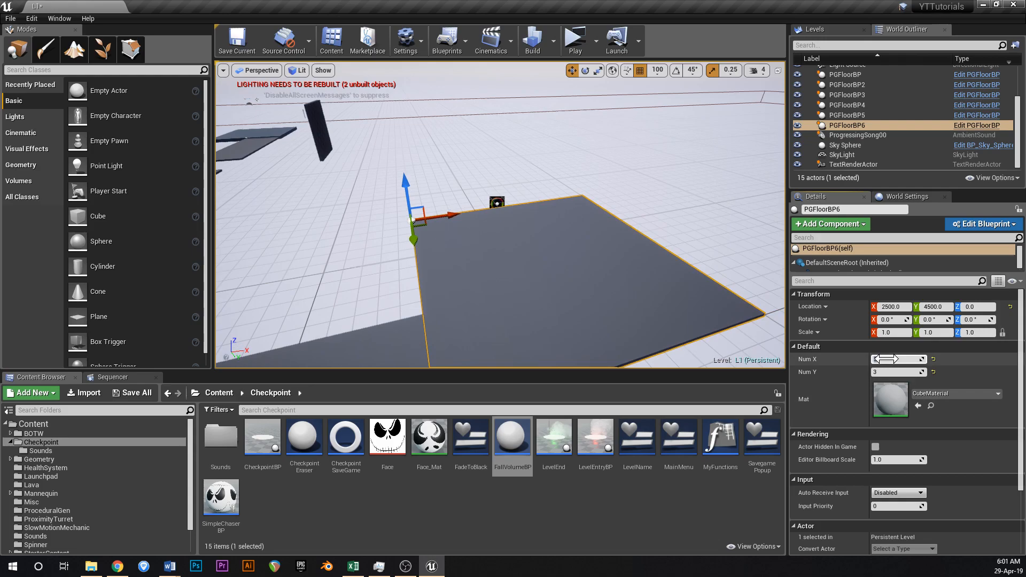
- Set the duplicated platform's Num X and Num Y to 4, move it to Y 4000, and save the level
left_click(887, 359)
type("4")
key("Tab")
type("4")
key("Return")
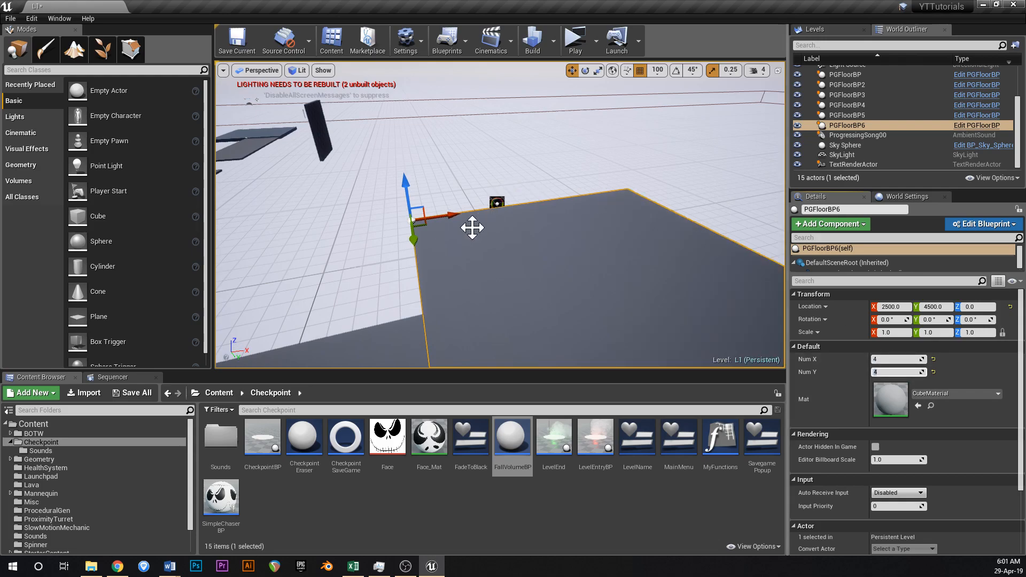
key("s")
right_click_drag(470, 226, 471, 226)
left_click_drag(484, 216, 480, 188)
scroll(507, 214, "down", 2)
key("ctrl+s")
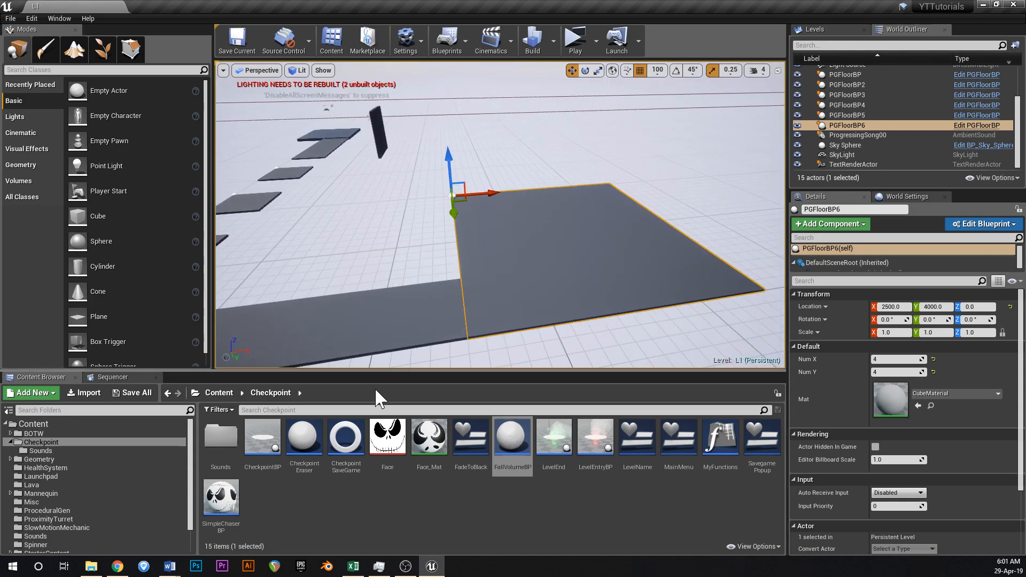
right_click_drag(569, 242, 538, 232)
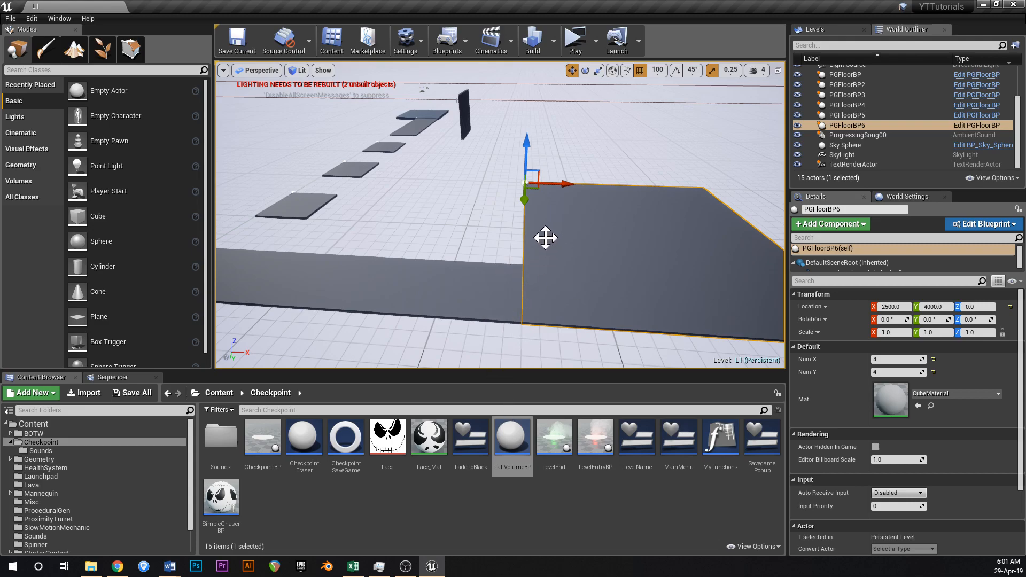
right_click_drag(627, 226, 600, 229)
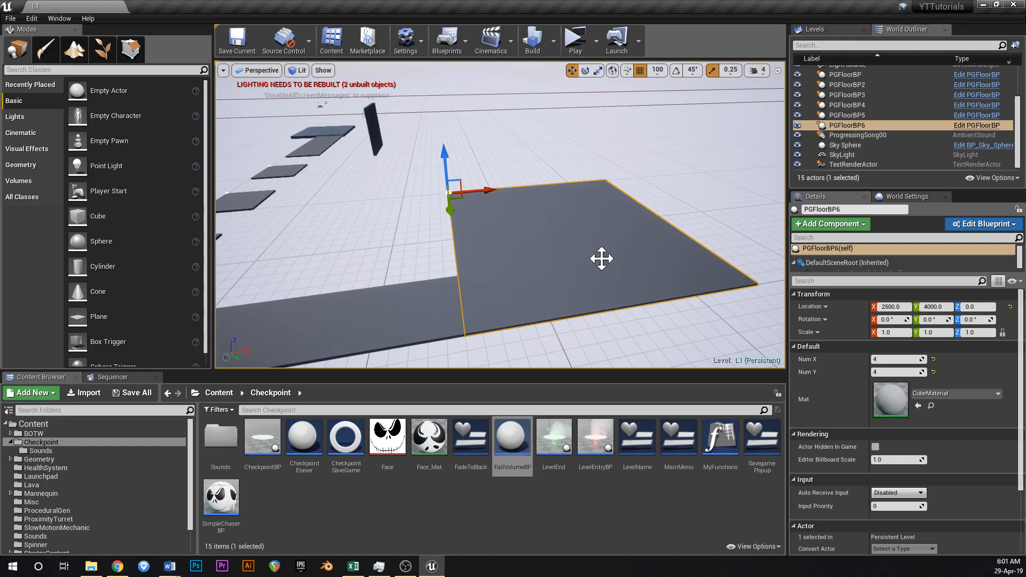
left_click(410, 567)
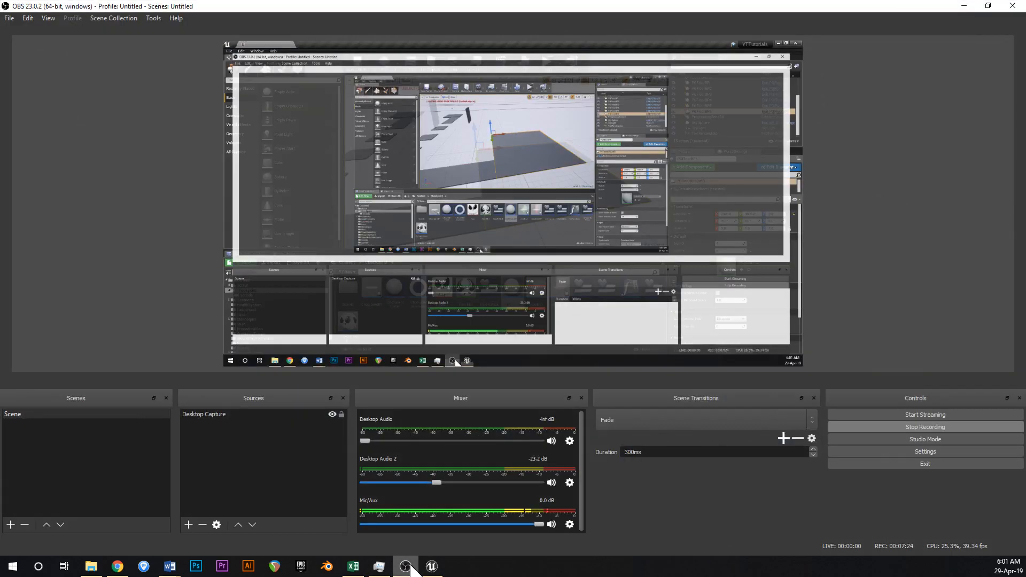
left_click(408, 567)
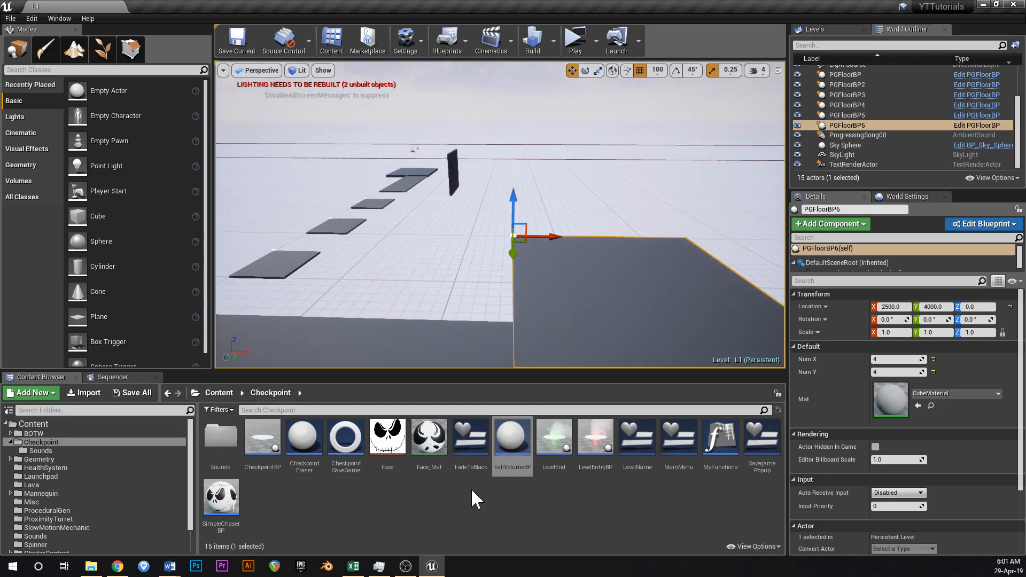
- Place a SimpleChaserBP in the middle of the 4 by 4 platform at X 3500, Y 5000, Z 100
left_click_drag(222, 500, 625, 283)
right_click_drag(625, 283, 698, 305)
key("w")
key("s")
- Search the placeable actors for "nav mesh" and add a Nav Mesh Bounds Volume on the 4 by 4 platform at X 3200, Y 5000, Z 100
left_click(115, 70)
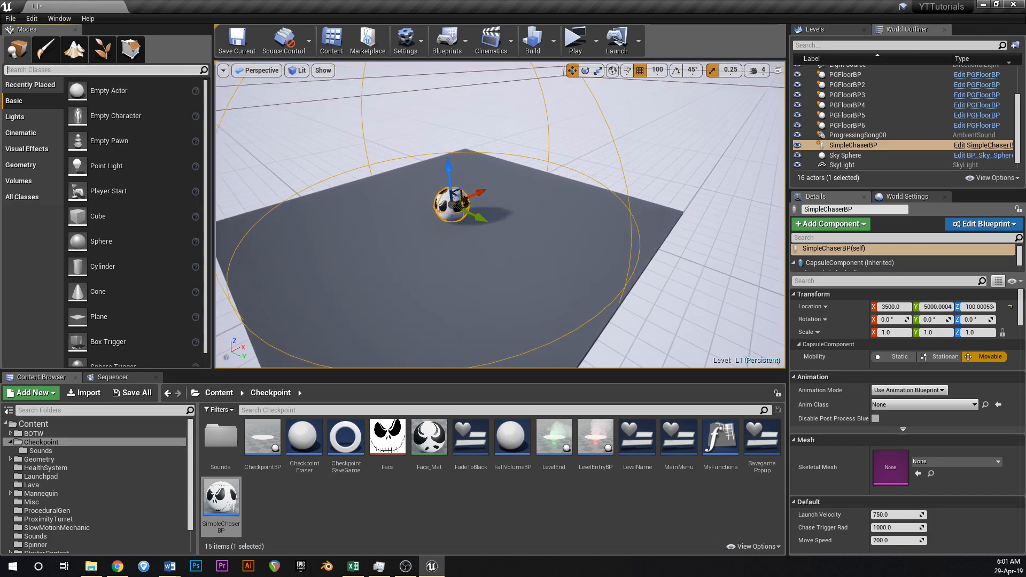
type("mav mesh")
key("BackSpace")
key("BackSpace")
key("BackSpace")
key("BackSpace")
key("BackSpace")
key("BackSpace")
key("BackSpace")
key("BackSpace")
type("nav mes")
left_click_drag(88, 85, 424, 245)
key("f")
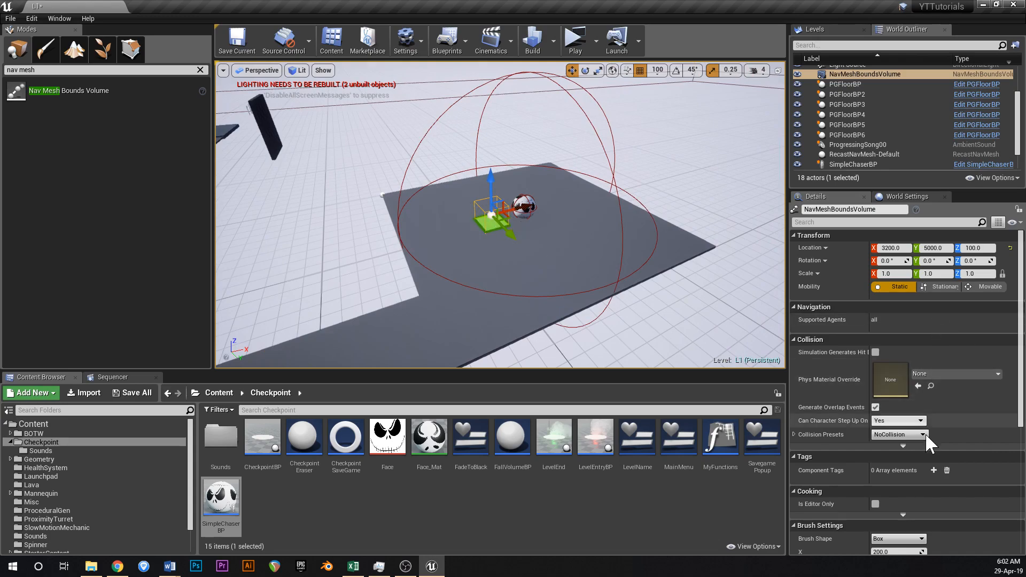
- Enlarge the nav mesh volume's brush to about X 2124 and Y 2949, and shift the volume to cover the 4 by 4 platform
scroll(926, 431, "down", 4)
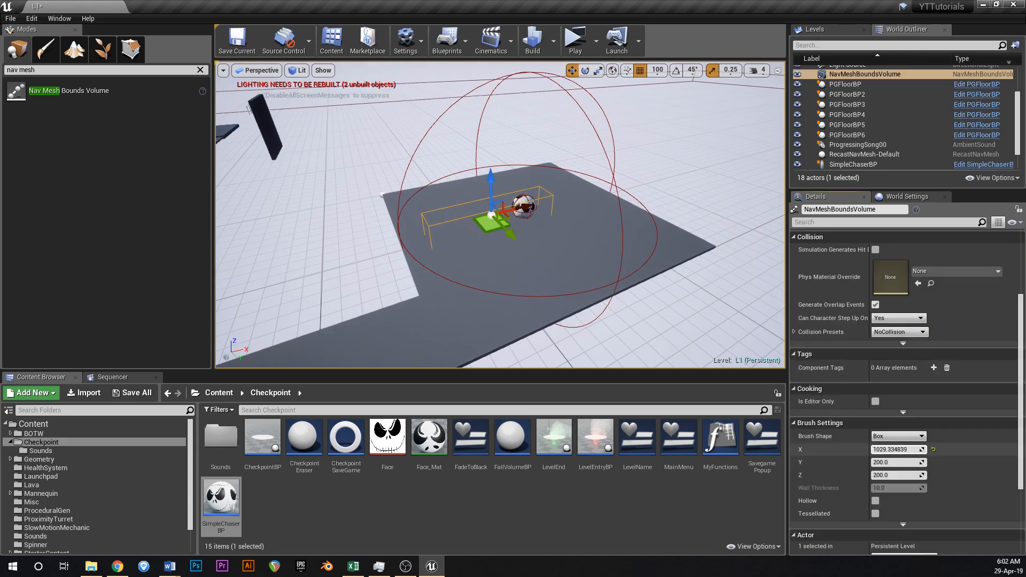
left_click_drag(887, 463, 903, 463)
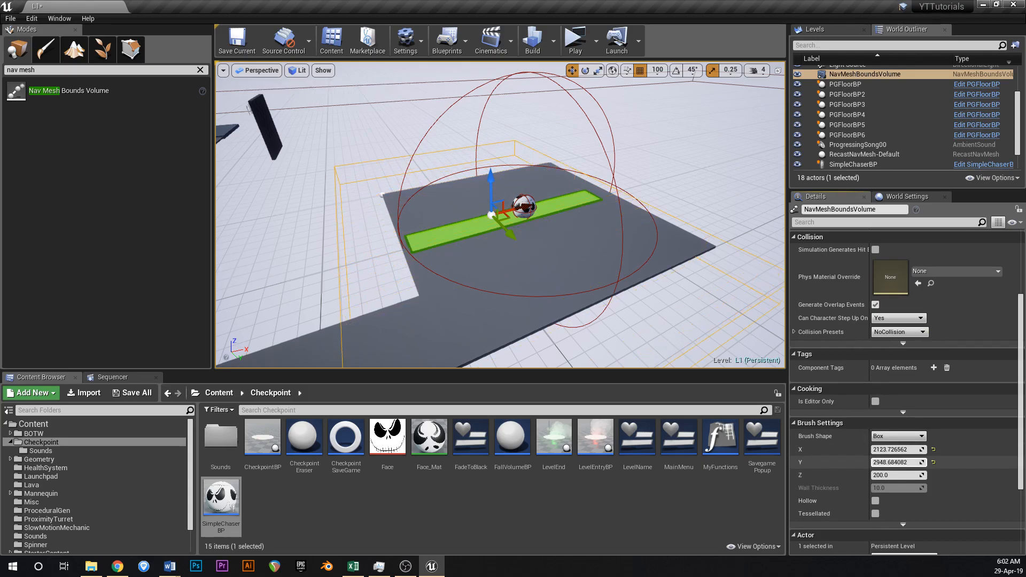
left_click_drag(534, 203, 547, 203)
right_click_drag(568, 227, 497, 291)
- Duplicate the five-tile platform and move the copy to the far corner of the 4 by 4 platform at X 4500, Y 4000
left_click(391, 288)
mouse_move(391, 288)
right_mouse_down()
mouse_move(320, 299)
mouse_move(391, 288)
right_mouse_up()
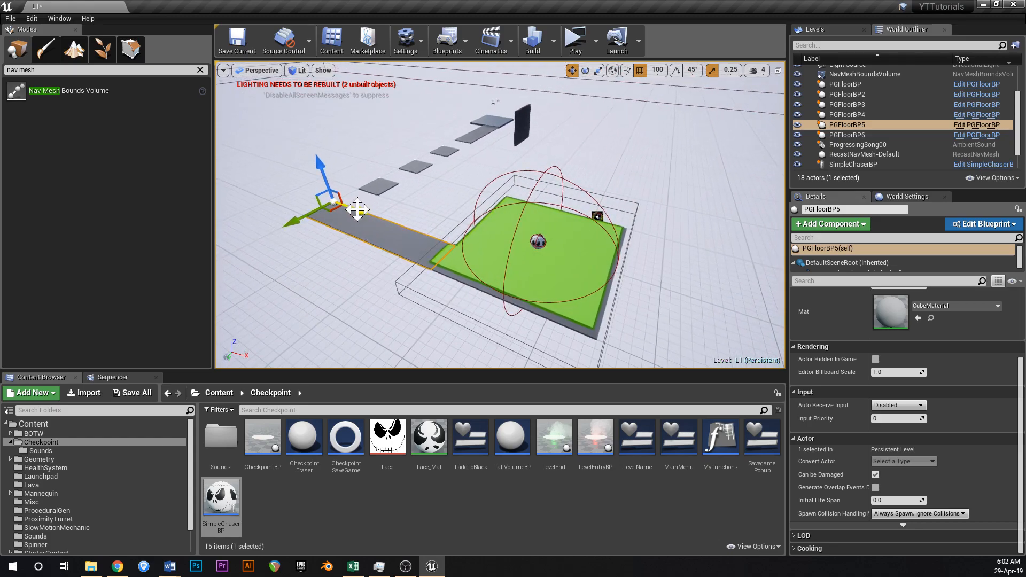
left_click_drag(357, 209, 604, 295, "alt")
left_click_drag(596, 336, 631, 251)
key("f")
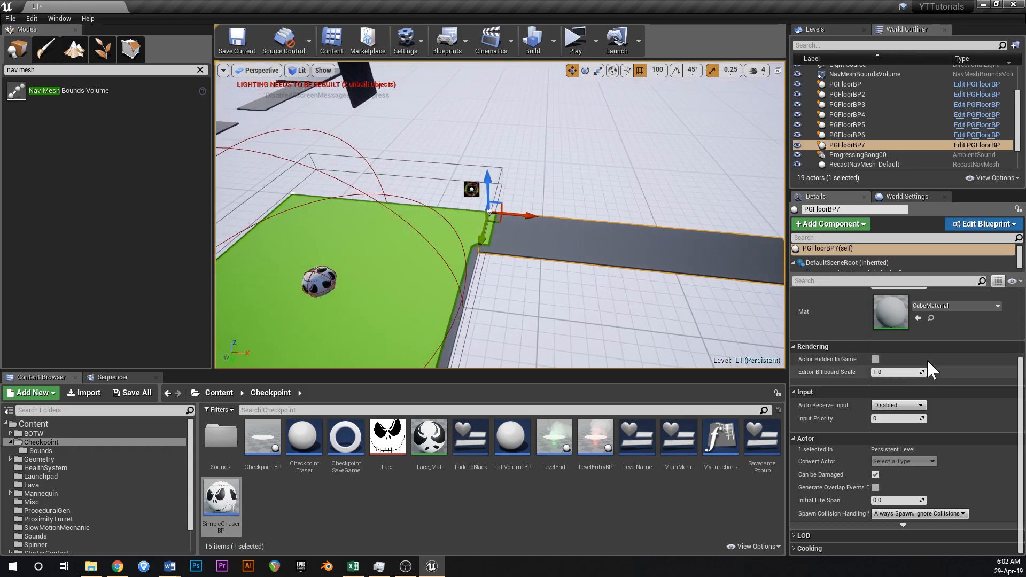
- Set the new exit platform's Num X to 2 and save the level
scroll(927, 361, "up", 3)
left_click_drag(903, 359, 887, 359)
right_click_drag(413, 269, 673, 240)
key("ctrl+s")
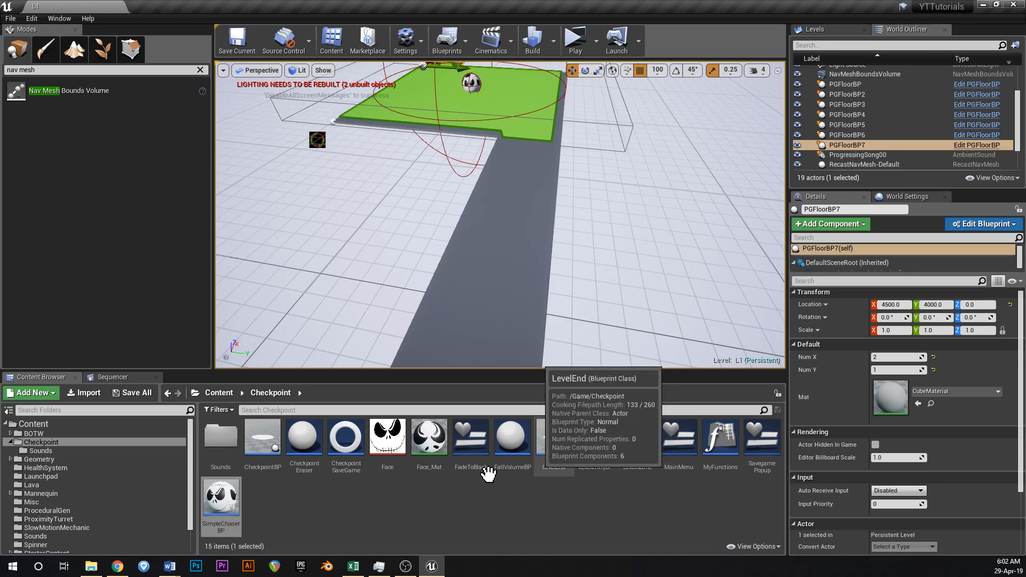
- Place a CheckpointBP on the five-tile platform before the chaser area, at X 1700, Y 5700
left_click_drag(261, 456, 492, 176)
right_click_drag(492, 176, 515, 266)
mouse_move(502, 273)
left_mouse_down()
mouse_move(563, 276)
mouse_move(501, 272)
left_mouse_up()
right_click_drag(551, 200, 544, 222)
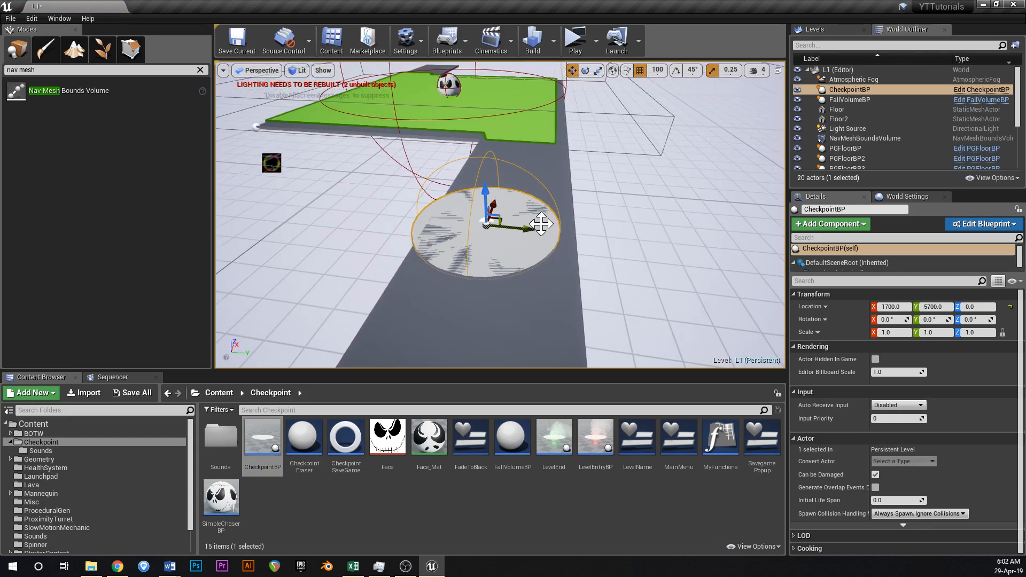
- Move the checkpoint along the Y axis to Y 5750 using a position snap of 50, and restore the snap size to 100
left_click(658, 74)
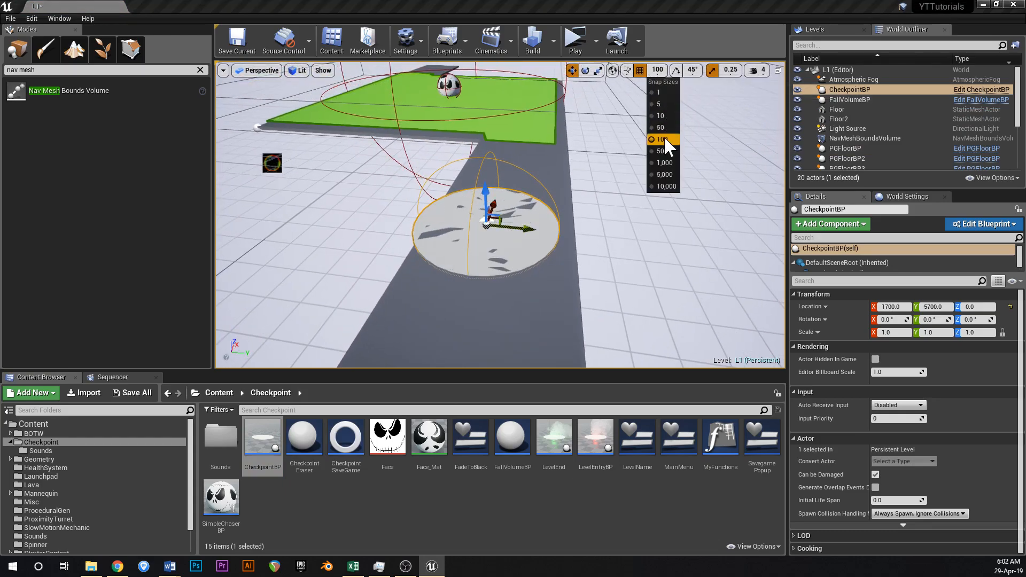
key("bracketleft")
left_click_drag(530, 230, 546, 233)
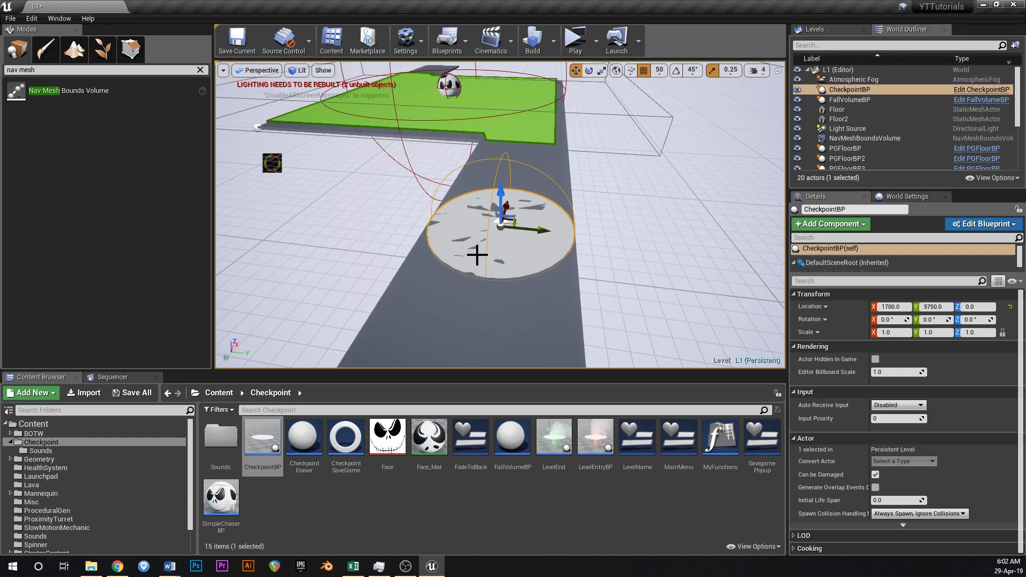
left_click(660, 77)
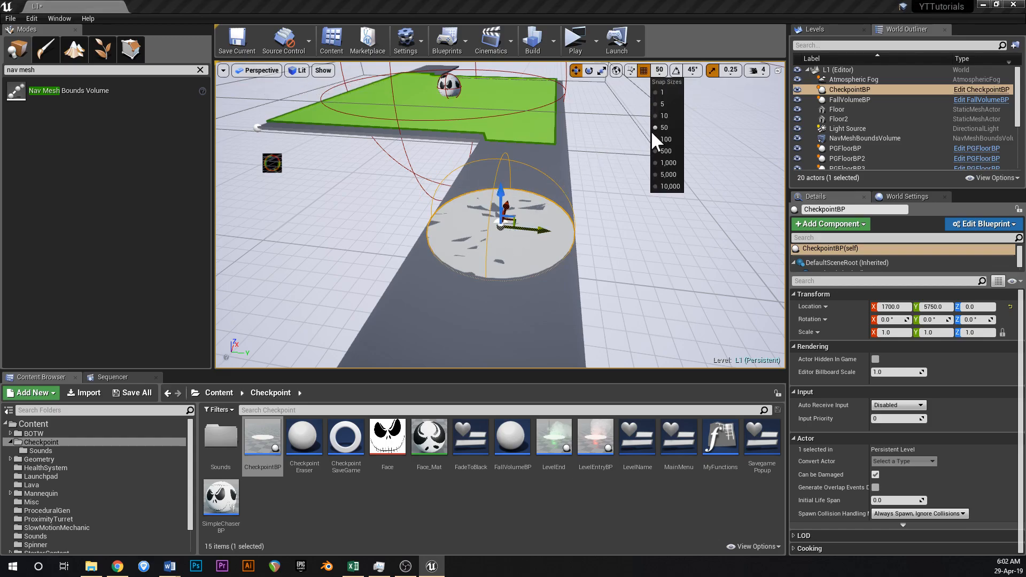
left_click(670, 141)
- Turn off position grid snapping and raise the checkpoint to about Z 7.9 so its disc sits above the platform
right_click_drag(635, 182, 465, 192)
right_click_drag(537, 206, 541, 211)
key("s")
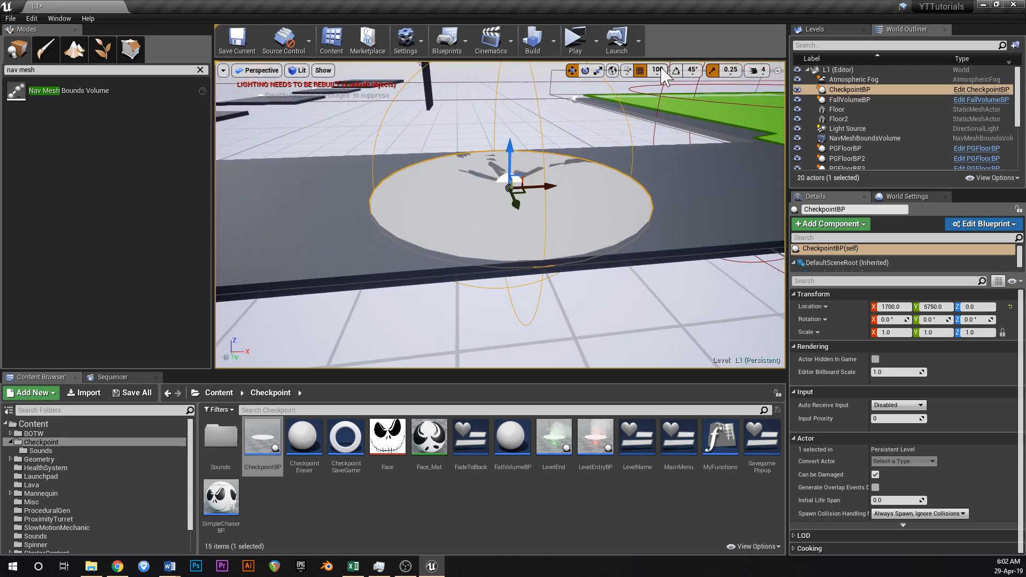
left_click(654, 74)
left_click(654, 73)
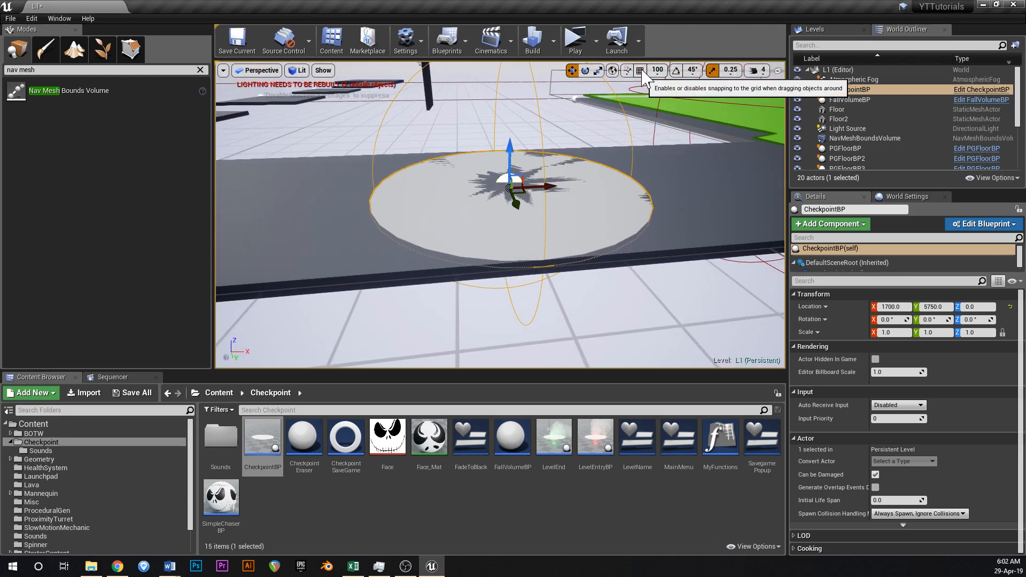
left_click_drag(511, 159, 514, 154)
right_click_drag(515, 160, 663, 128)
key("a")
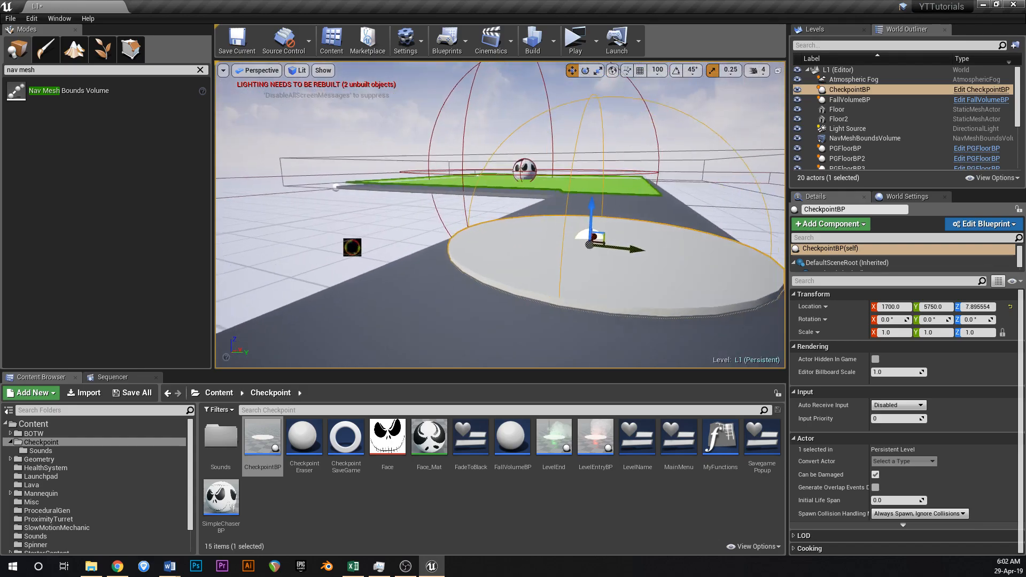
- Start a playtest and jump the character across the platforms to the checkpoint
left_click(575, 38)
left_click(522, 221)
key("w")
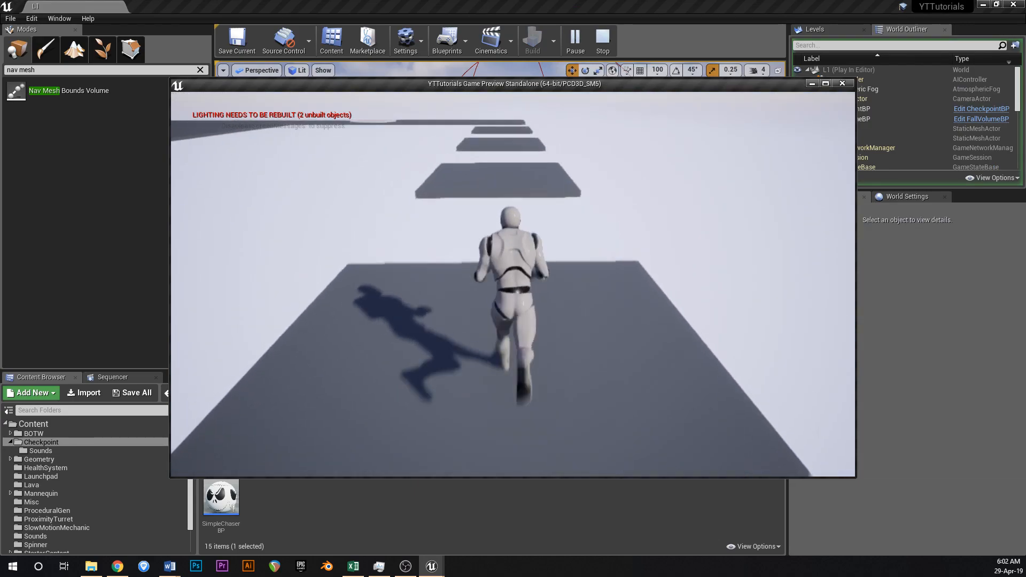
key("space")
key("space")
key("space")
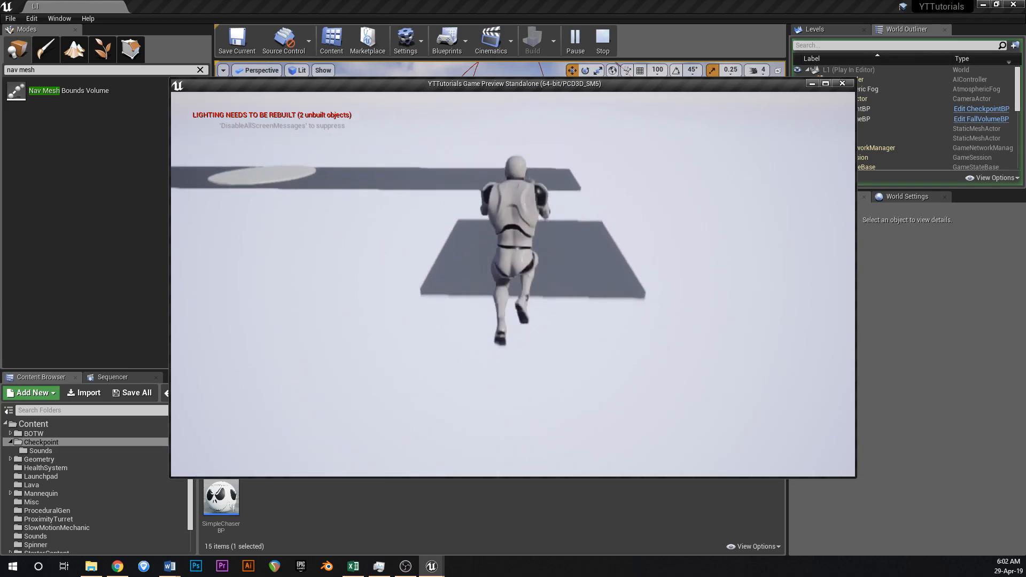
key("space")
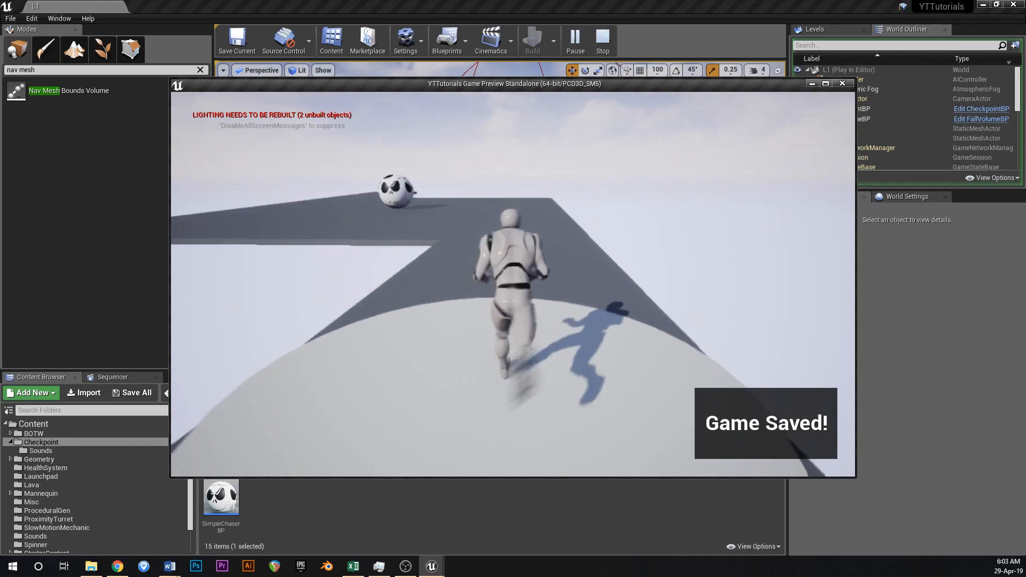
- Run the character around the chaser on the large platform and let it catch up, testing the respawn at the checkpoint
key("d")
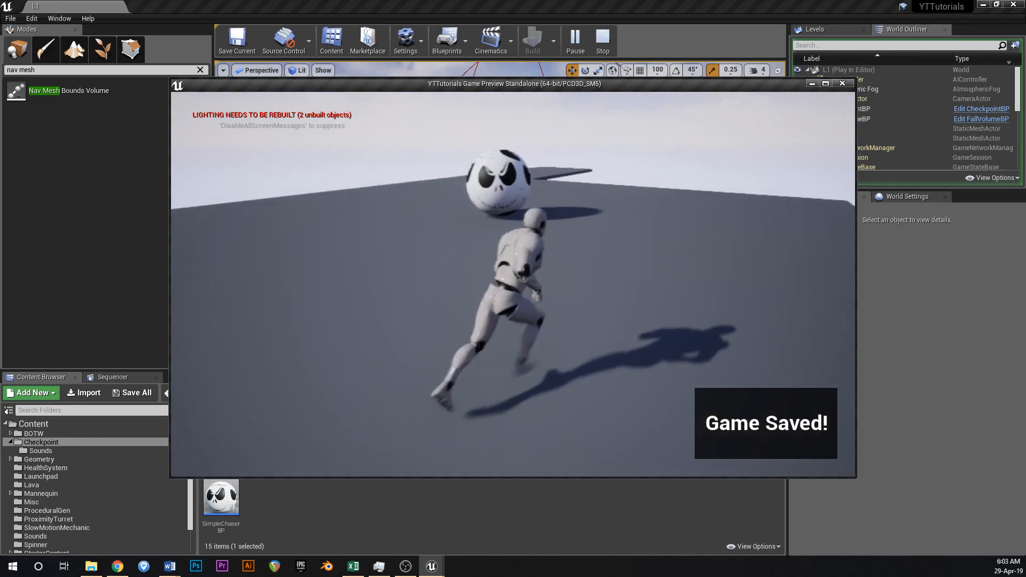
key("d")
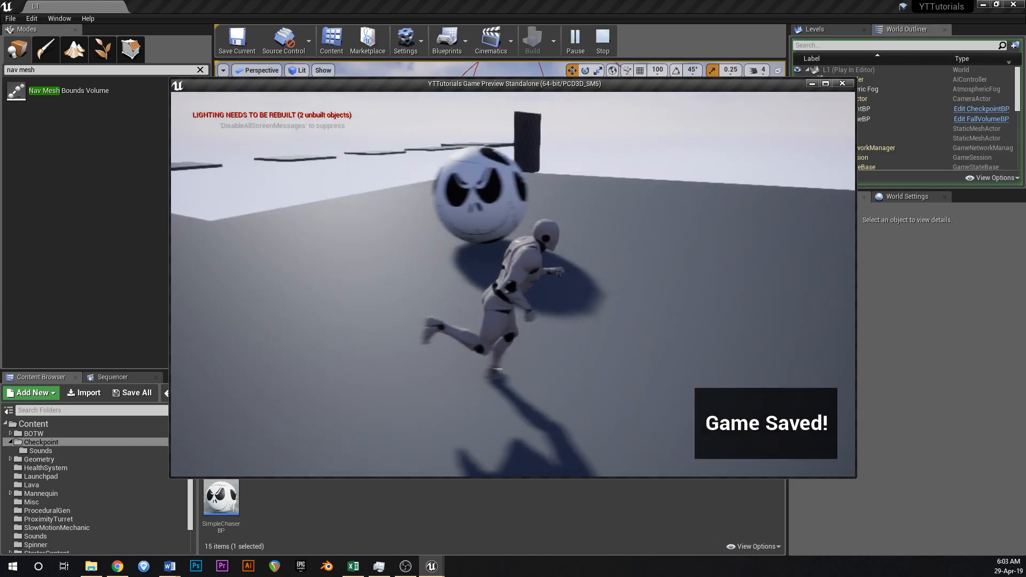
key("d")
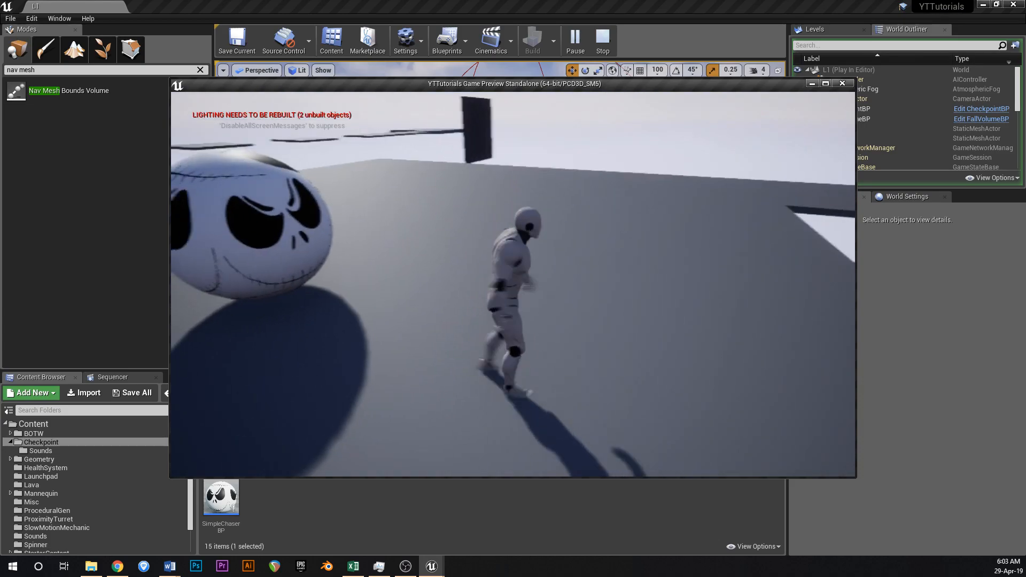
key("w")
key("d")
key("s")
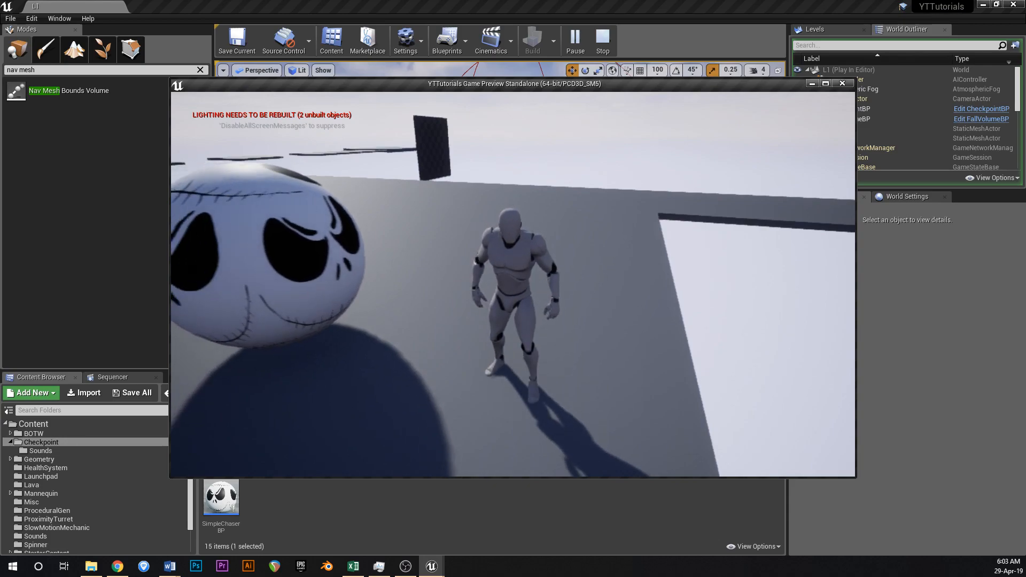
key("s")
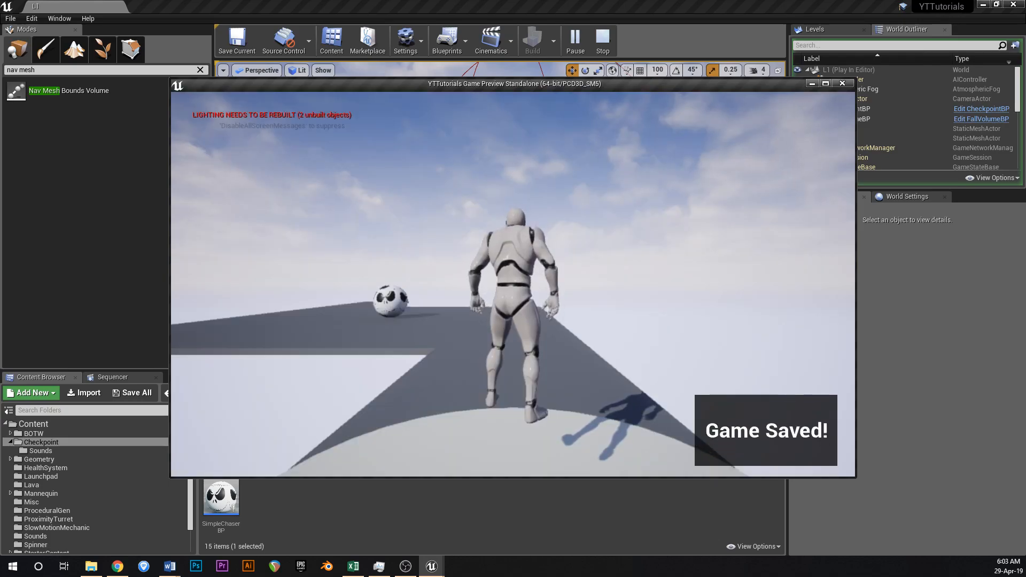
- Run from the checkpoint and jump the character over the chaser, and end the preview
key("w")
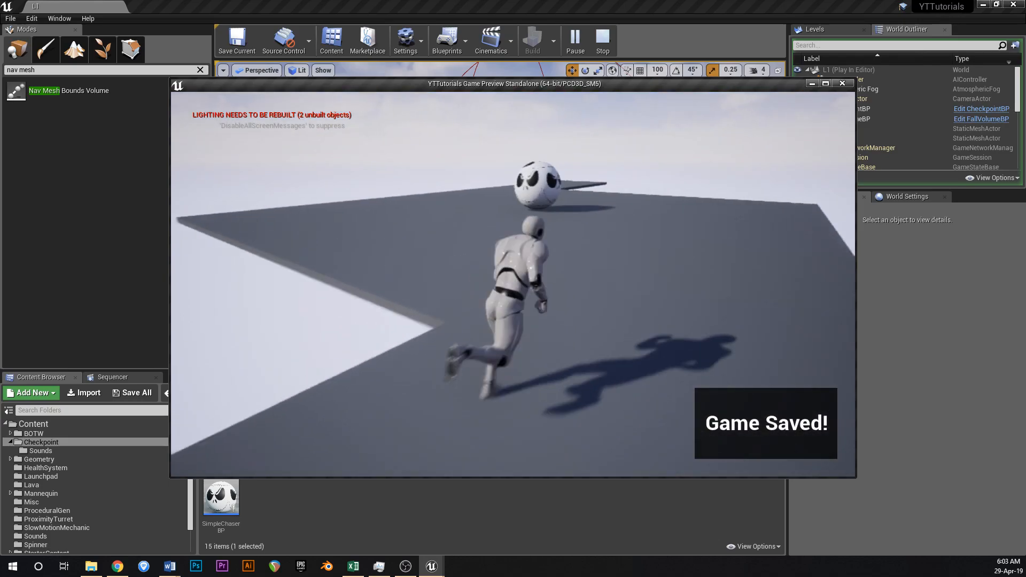
key("space")
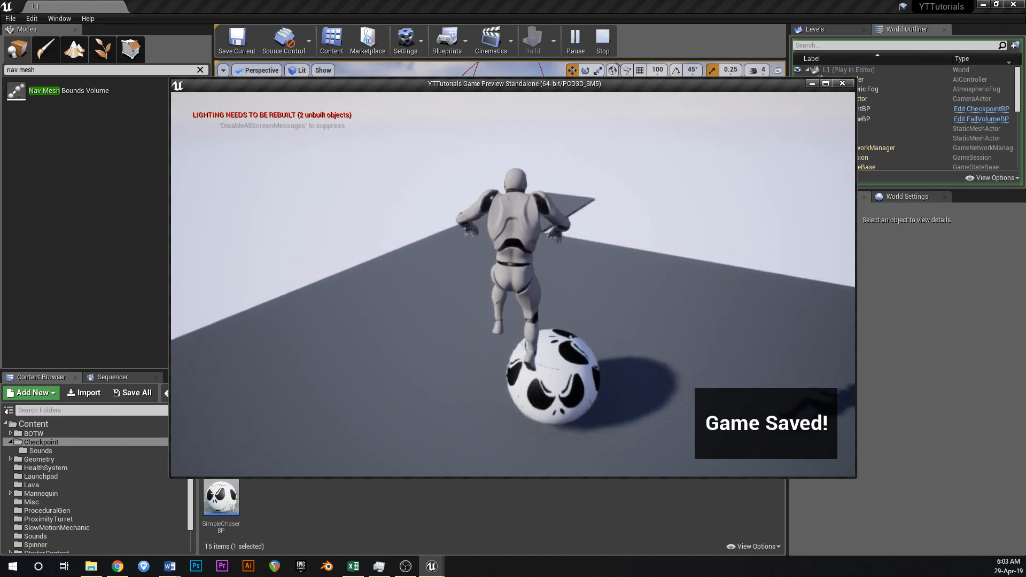
key("space")
key("Escape")
- Examine the chaser's launch velocity, trigger radius and move speed settings, and its StaticMesh component's mesh and material
right_click_drag(560, 257, 543, 245)
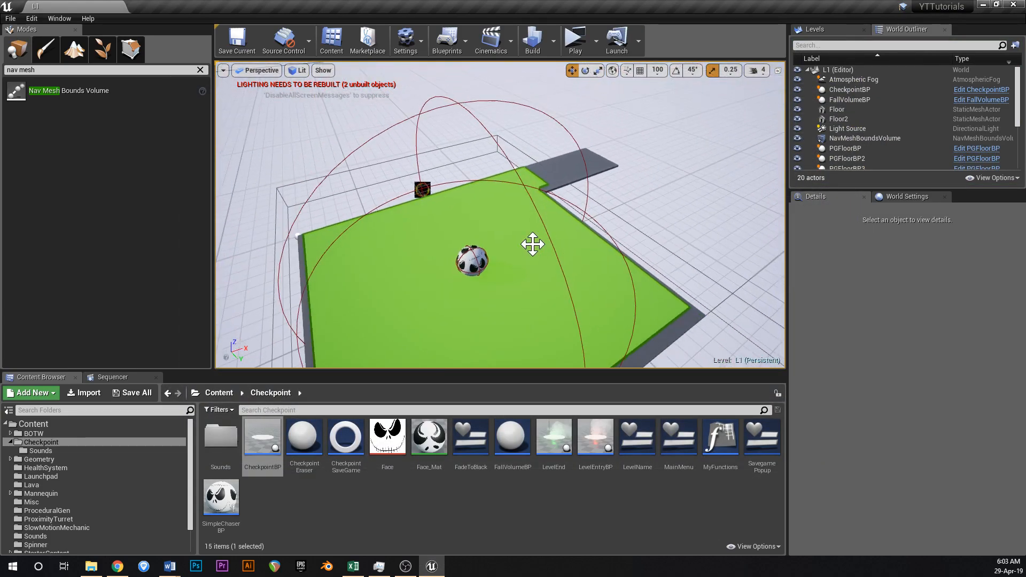
left_click(472, 258)
key("f")
scroll(953, 462, "down", 4)
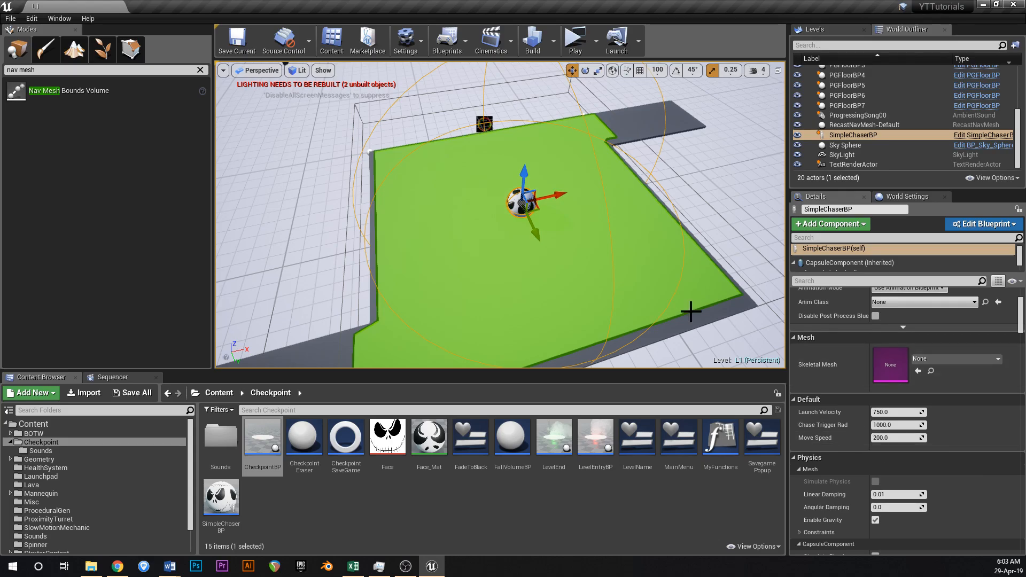
scroll(920, 297, "up", 2)
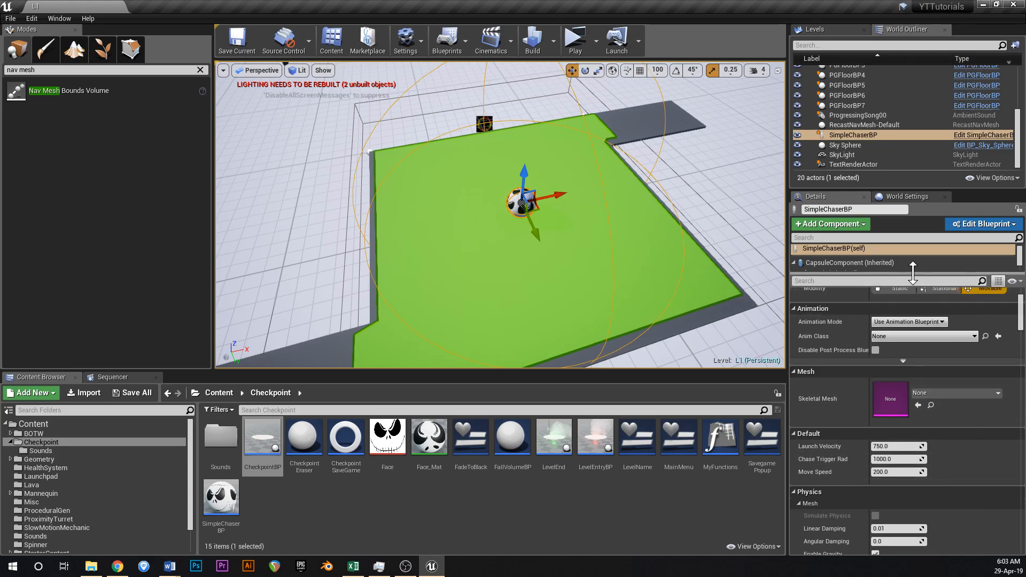
left_click_drag(913, 272, 913, 347)
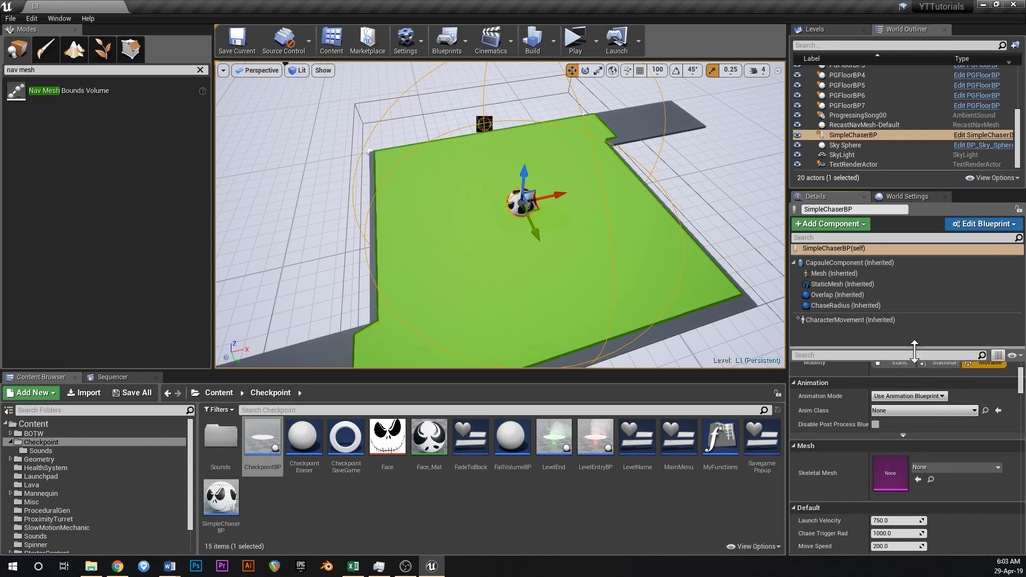
left_click(839, 283)
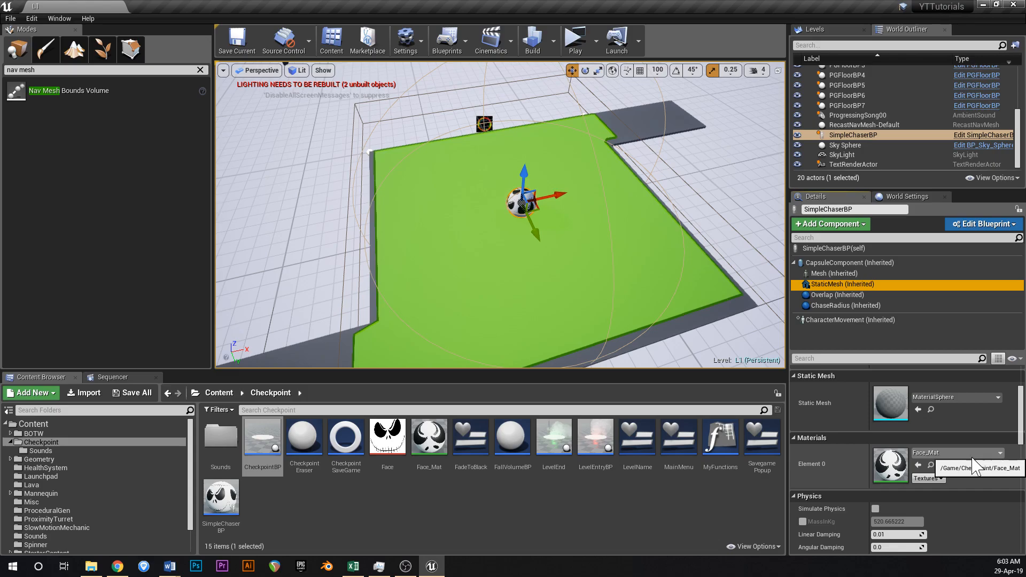
scroll(989, 486, "down", 12)
- Save the level
right_click_drag(558, 225, 634, 278)
key("w")
key("ctrl+s")
- Turn position grid snapping back on and duplicate the two-tile exit platform beside its far end
key("w")
left_click(596, 235)
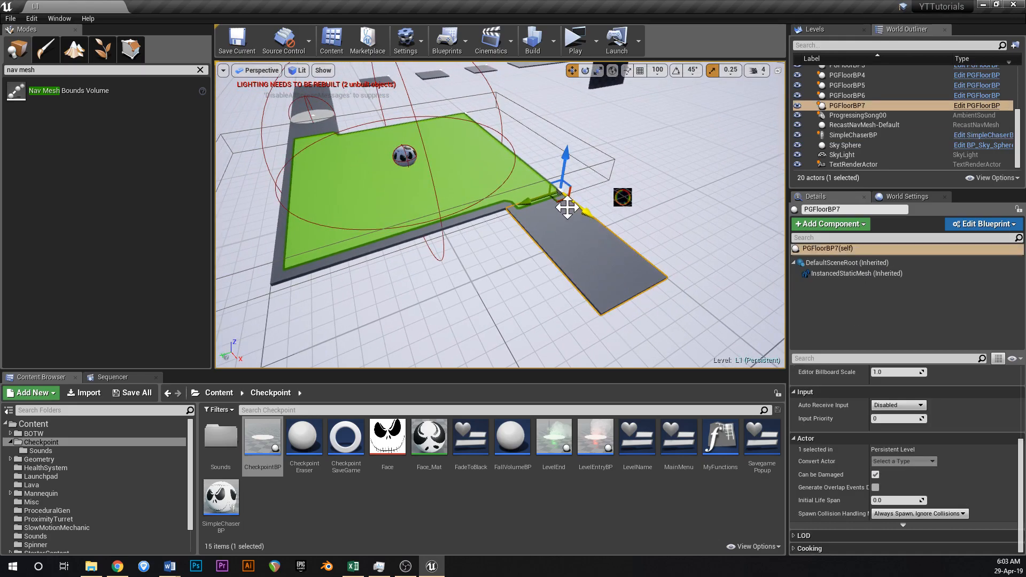
left_click_drag(528, 204, 694, 255)
key("ctrl+z")
left_click(640, 70)
right_click_drag(614, 281, 644, 249)
- Enable 45° rotation snapping and rotate the duplicated platform about Z so it runs perpendicular to the exit platform
key("e")
left_click_drag(614, 281, 680, 291)
key("ctrl+z")
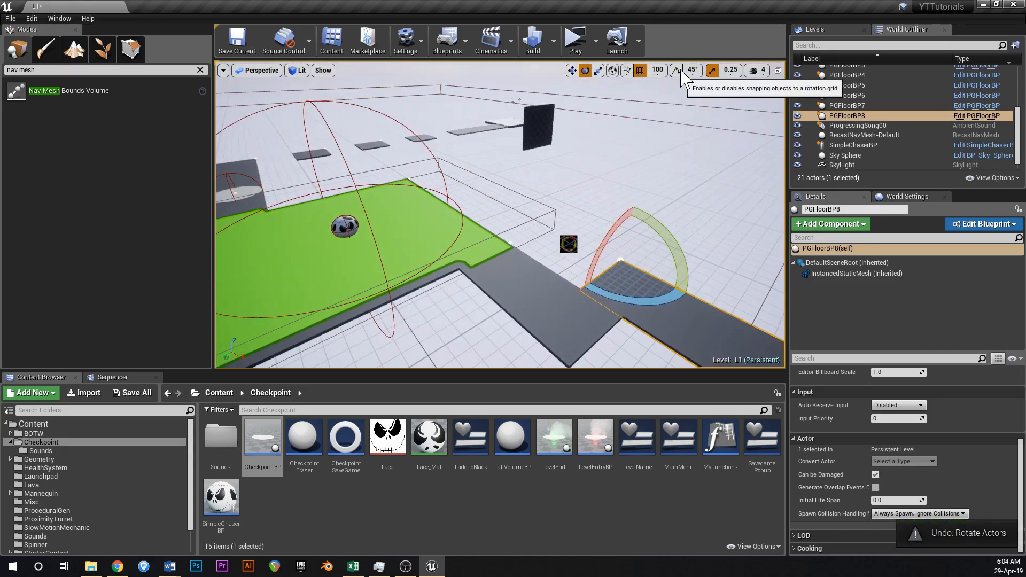
mouse_move(591, 311)
left_mouse_down()
mouse_move(632, 298)
mouse_move(560, 317)
mouse_move(590, 295)
left_mouse_up()
- Duplicate the rotated two-tile platform along its length so the copy adjoins its far end
mouse_move(600, 310)
right_mouse_down()
mouse_move(601, 285)
mouse_move(603, 308)
right_mouse_up()
key("s")
scroll(909, 417, "up", 4)
key("d")
left_click_drag(470, 280, 589, 280, "alt")
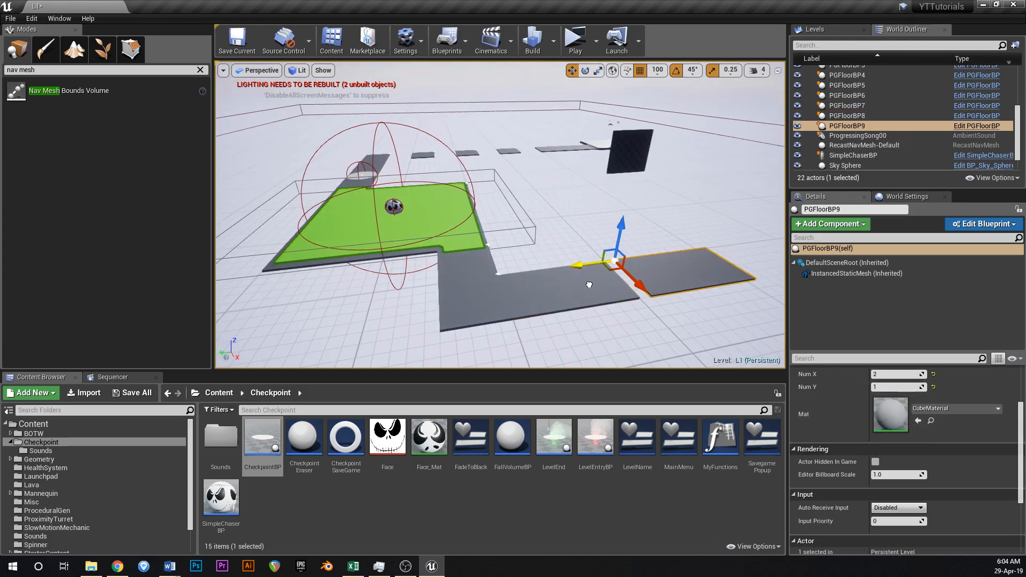
right_click_drag(579, 286, 631, 274)
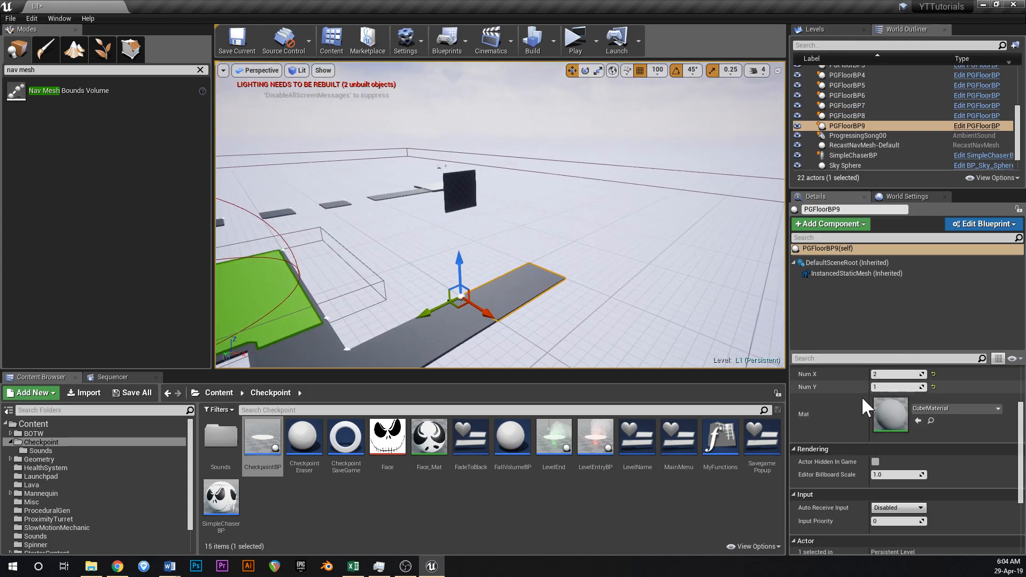
- Enlarge the last platform to 4 by 4 tiles and shift it sideways so the entry strip meets its near edge around the middle
type("4")
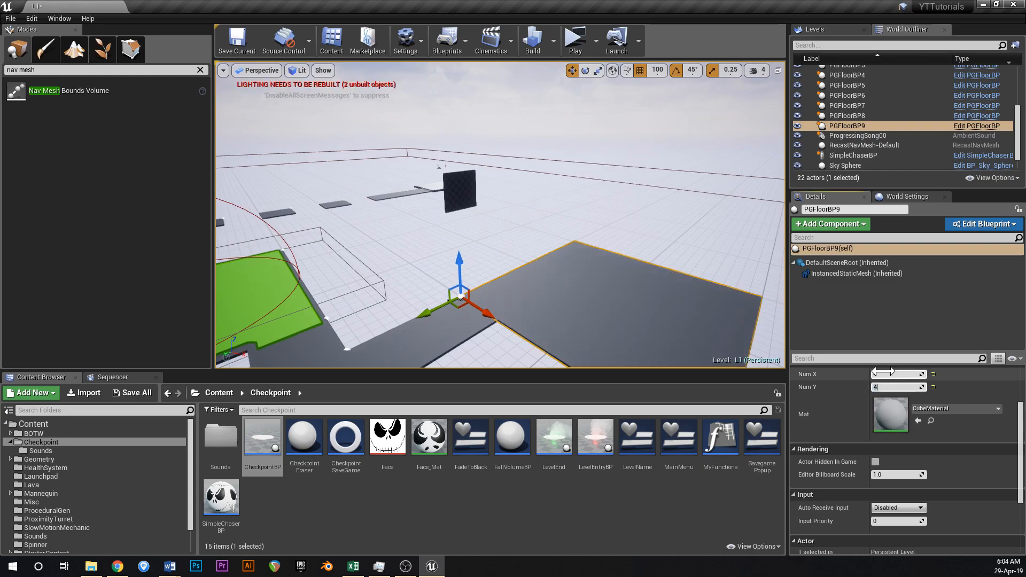
right_click_drag(525, 302, 499, 336)
left_click_drag(548, 220, 474, 178)
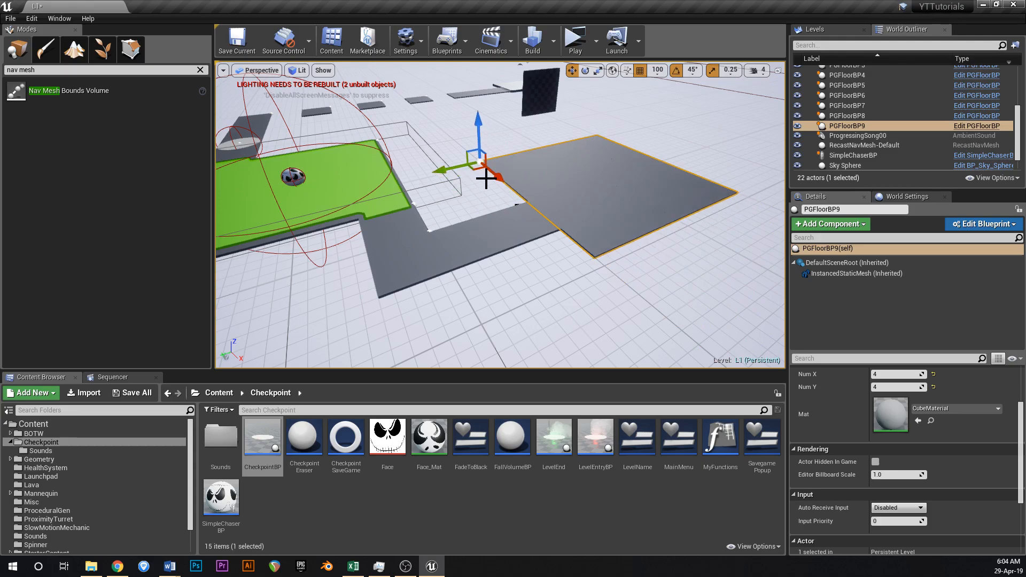
right_click_drag(497, 194, 621, 202)
key("a")
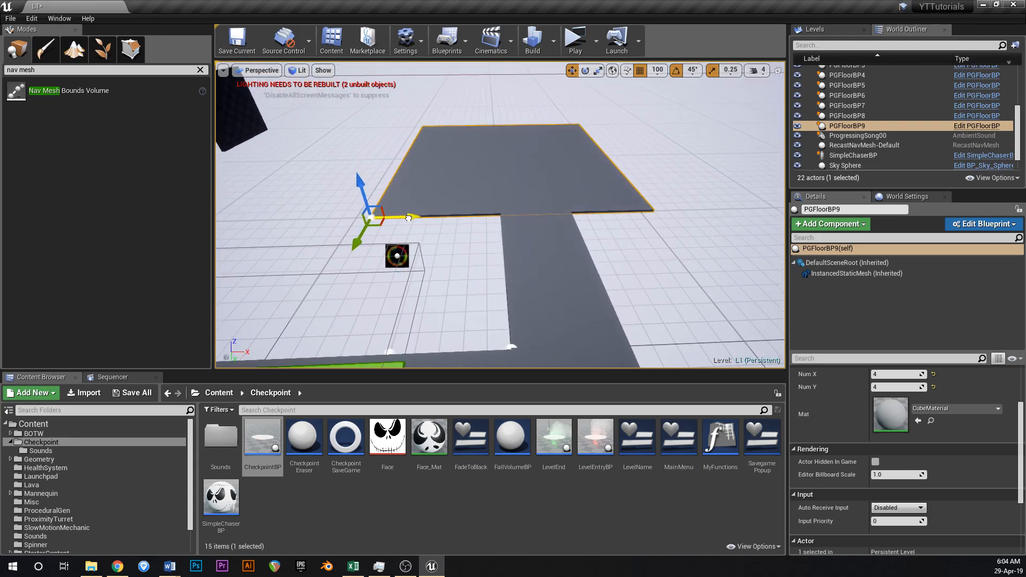
- Duplicate the two-tile entry strip to the opposite side of the 4 by 4 platform as an exit
left_click(542, 262)
key("d")
right_click_drag(543, 262, 416, 236)
left_click_drag(388, 229, 642, 246, "alt")
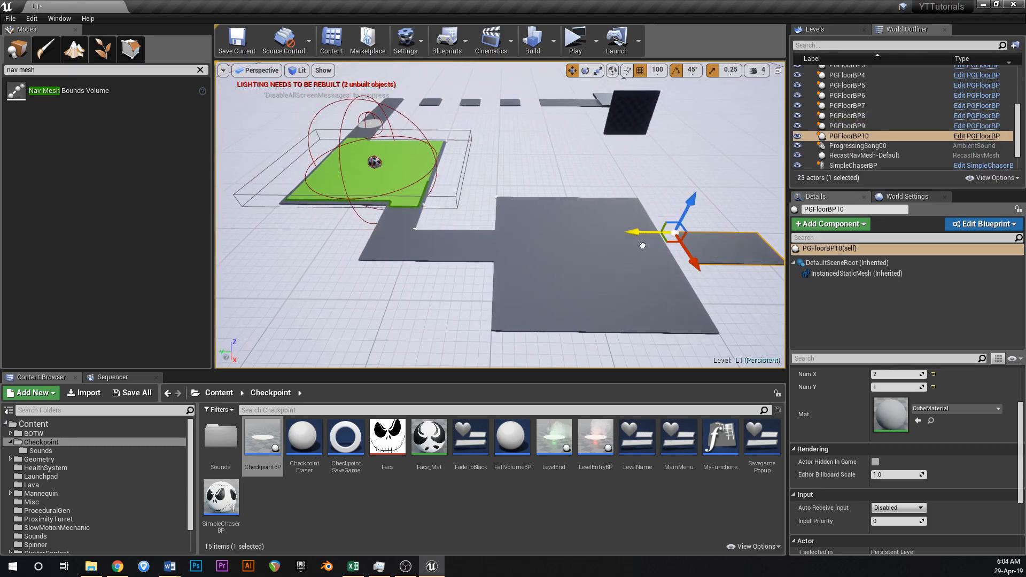
- Duplicate the chaser enemy together with its nav mesh bounds volume onto the 4 by 4 platform
left_click(373, 162)
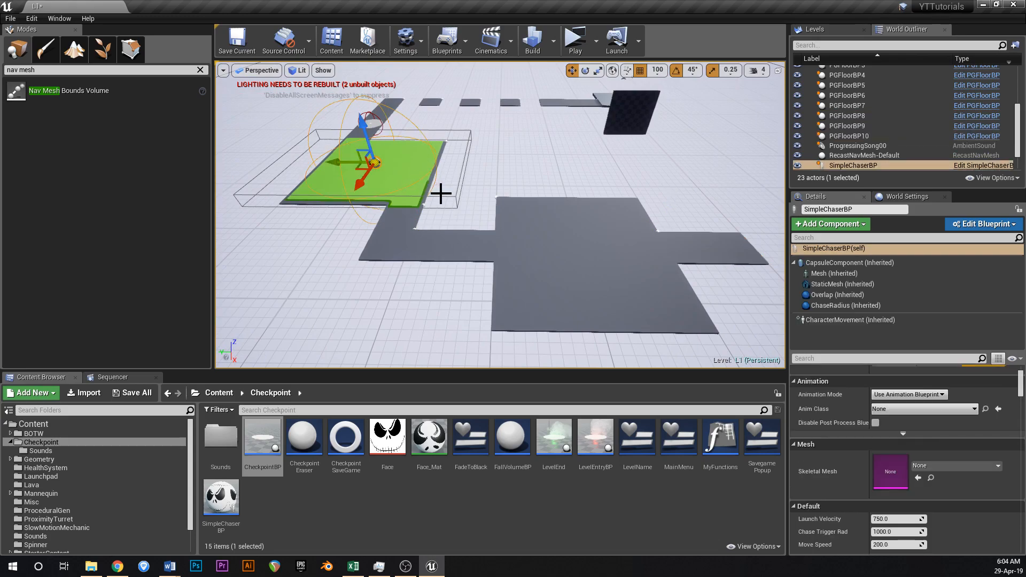
left_click(455, 196, "ctrl")
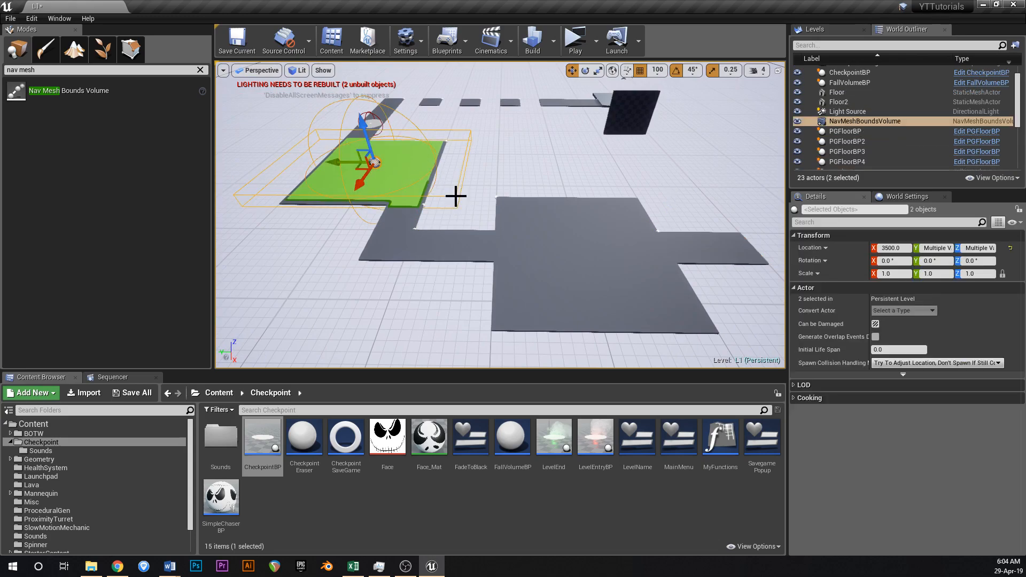
left_click_drag(356, 164, 577, 291, "alt")
key("f")
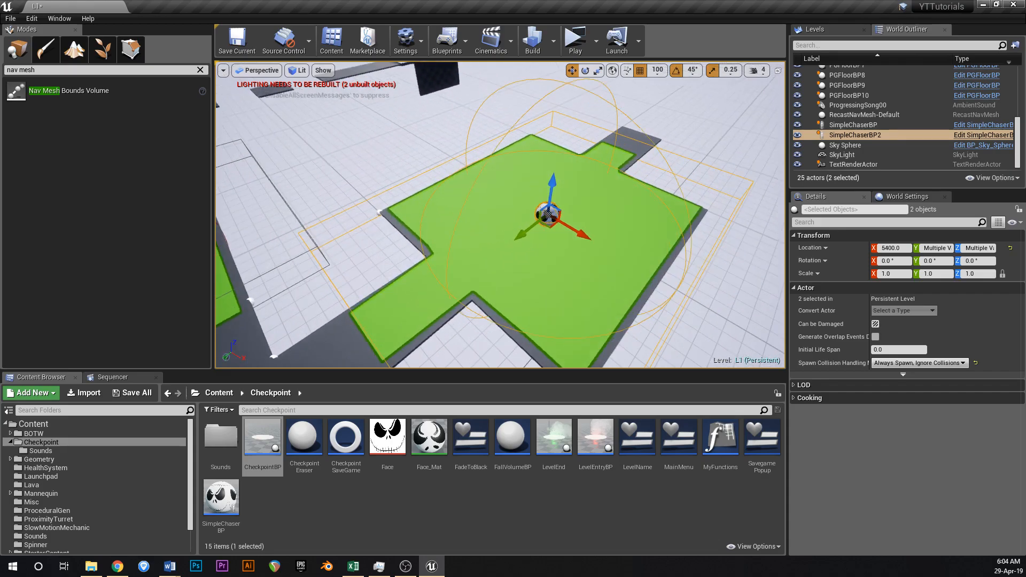
- Duplicate the chaser on the large platform twice so three chasers stand in a row, and save the level
left_click(572, 219)
left_click(575, 219)
mouse_move(596, 223)
left_mouse_down()
mouse_move(681, 285)
mouse_move(508, 182)
mouse_move(586, 228)
left_mouse_up()
key("ctrl+s")
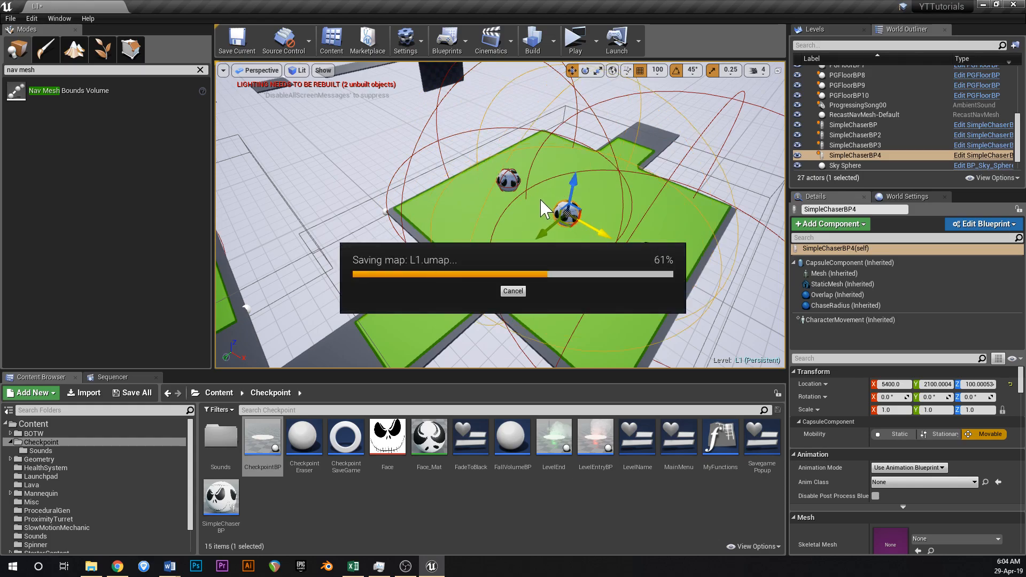
- Place a second CheckpointBP on the corner platform between the two chaser areas, set position grid snapping to 50, and save
right_click_drag(541, 187, 509, 271)
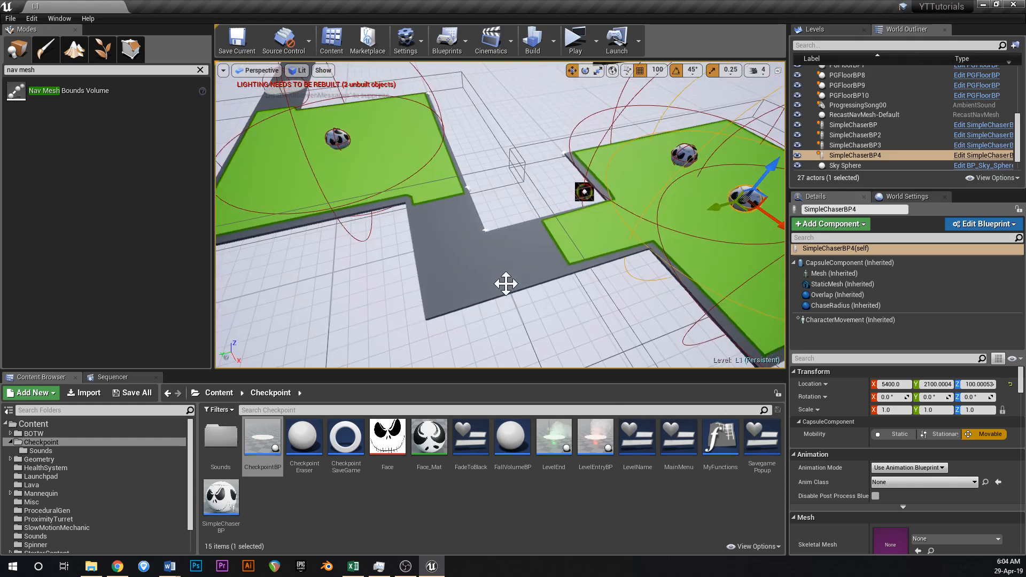
left_click_drag(266, 457, 468, 263)
right_click_drag(470, 266, 442, 280)
left_click(657, 69)
left_click(672, 150)
key("ctrl+s")
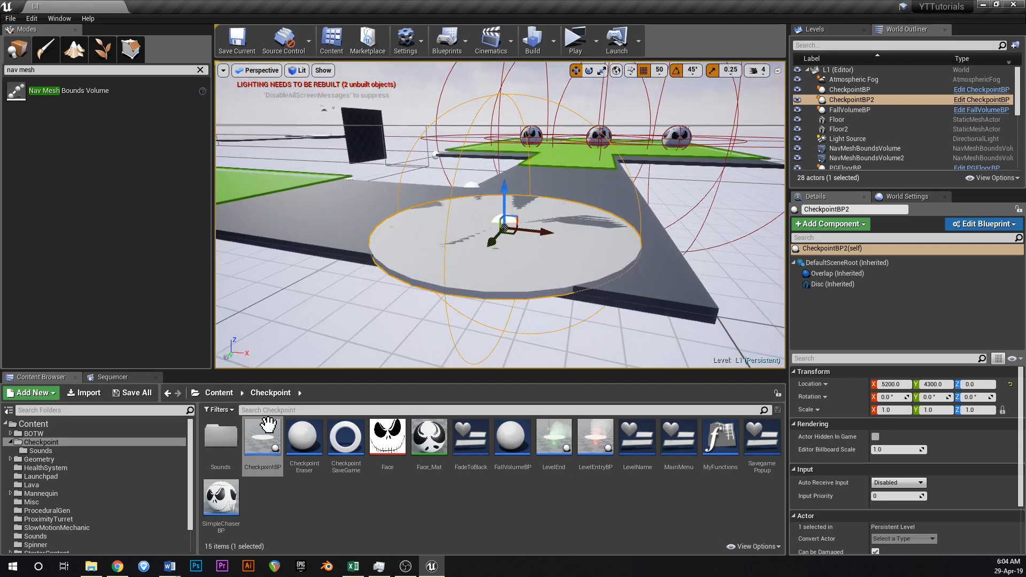
- Open the CheckpointBP blueprint and make the Overlap component a child of Disc
double_click(272, 441)
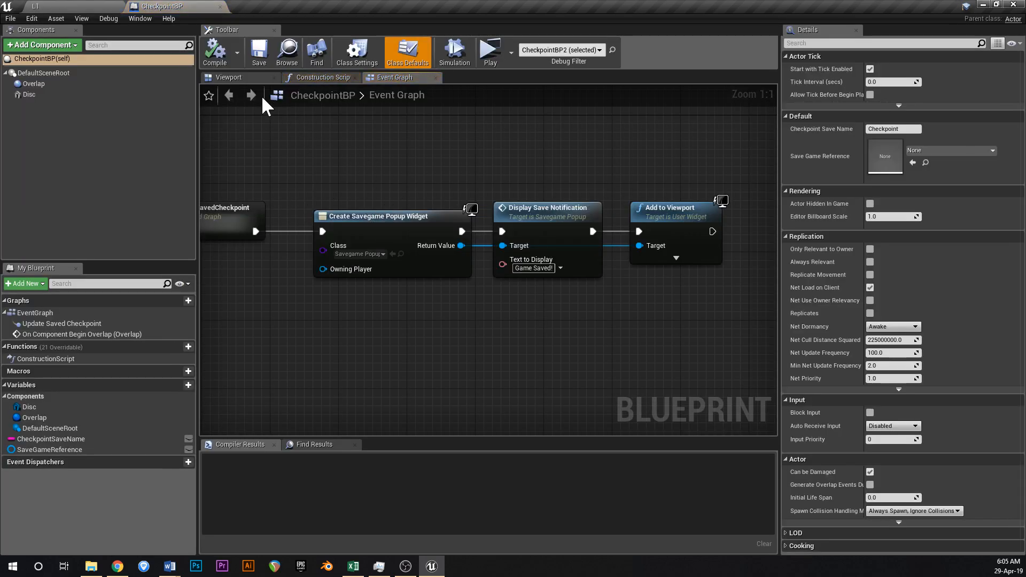
left_click(238, 79)
mouse_move(374, 224)
right_mouse_down()
mouse_move(353, 235)
mouse_move(374, 268)
mouse_move(363, 238)
right_mouse_up()
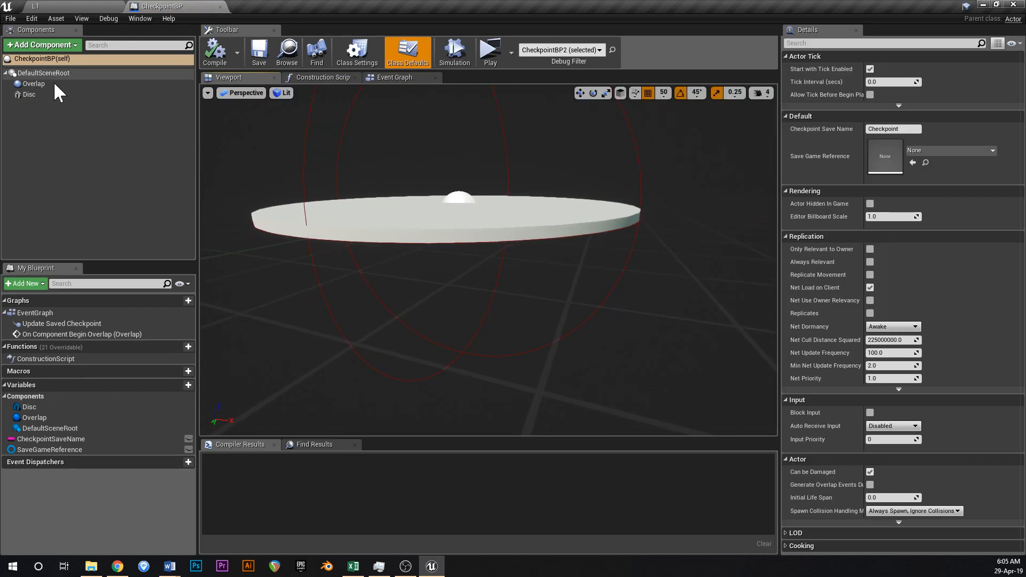
left_click(38, 84)
left_click_drag(42, 85, 35, 98)
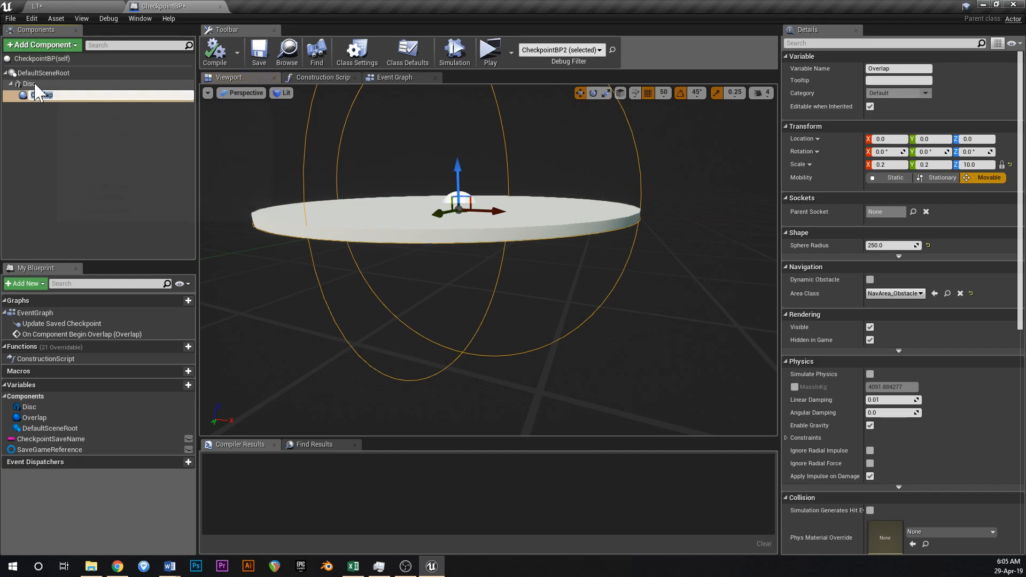
- Set the Disc component's Z location to 10, and compile and save the blueprint
left_click(35, 85)
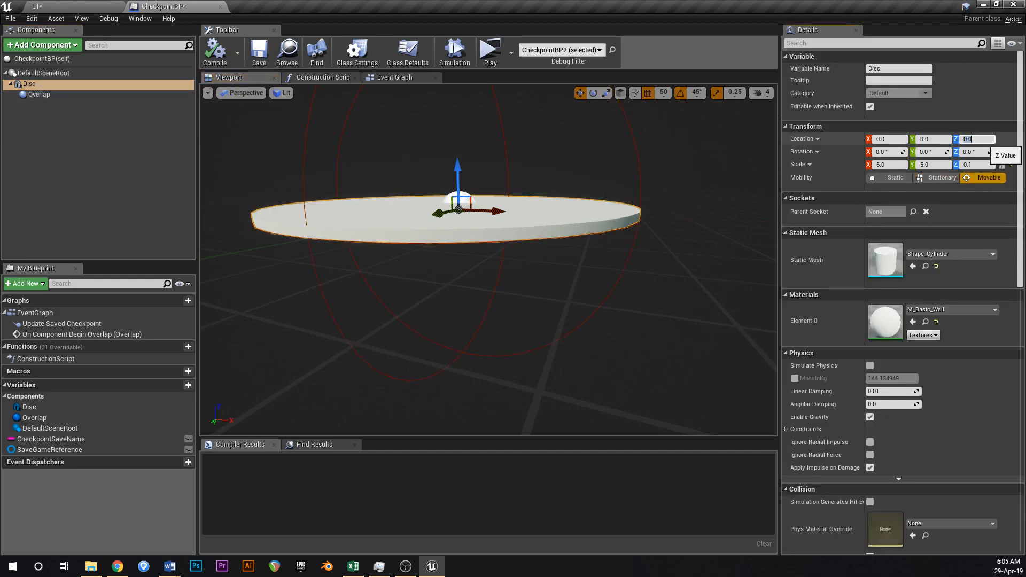
type("10")
key("Return")
left_click(225, 57)
left_click(254, 54)
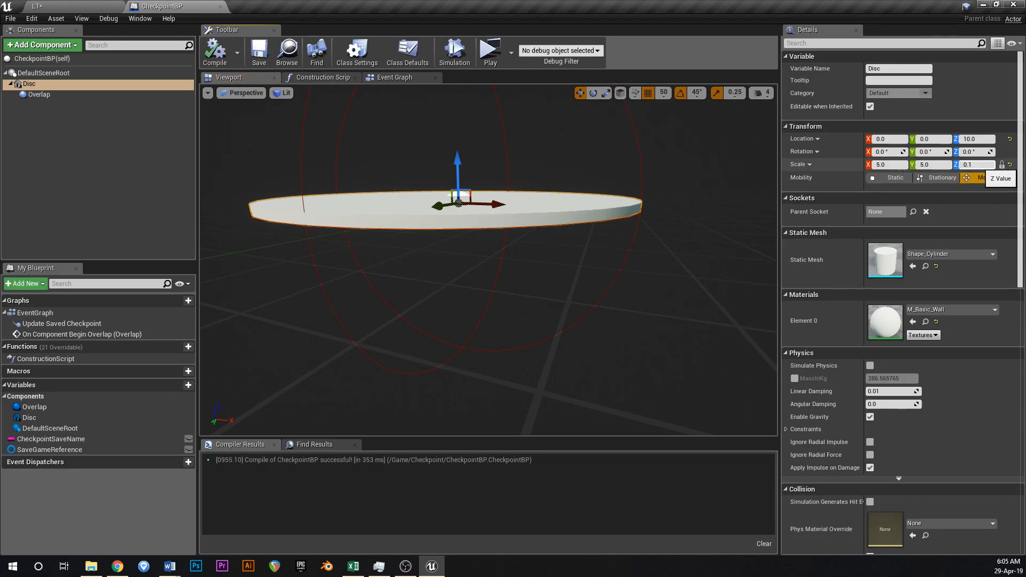
right_click_drag(492, 206, 492, 205)
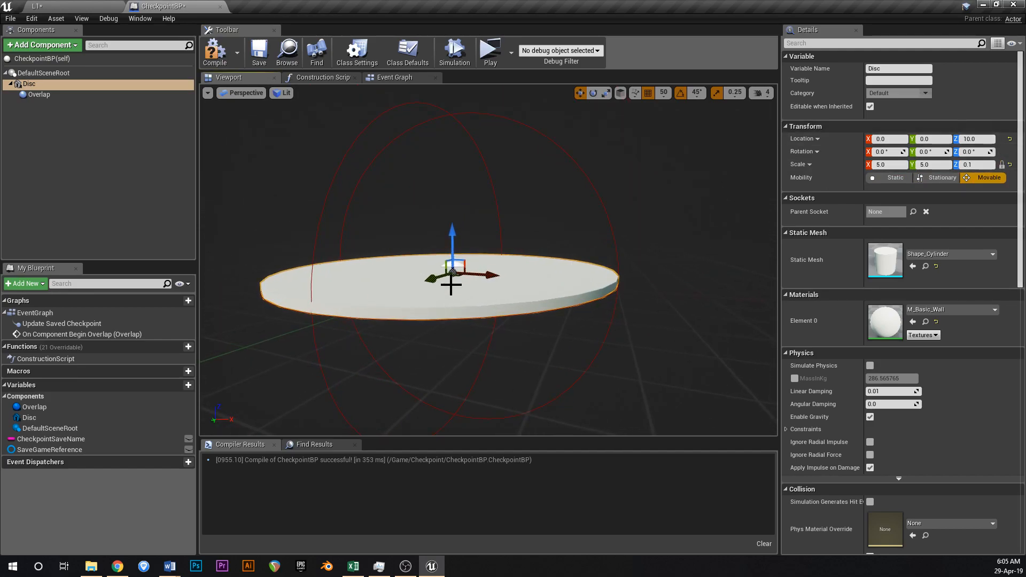
left_click(255, 52)
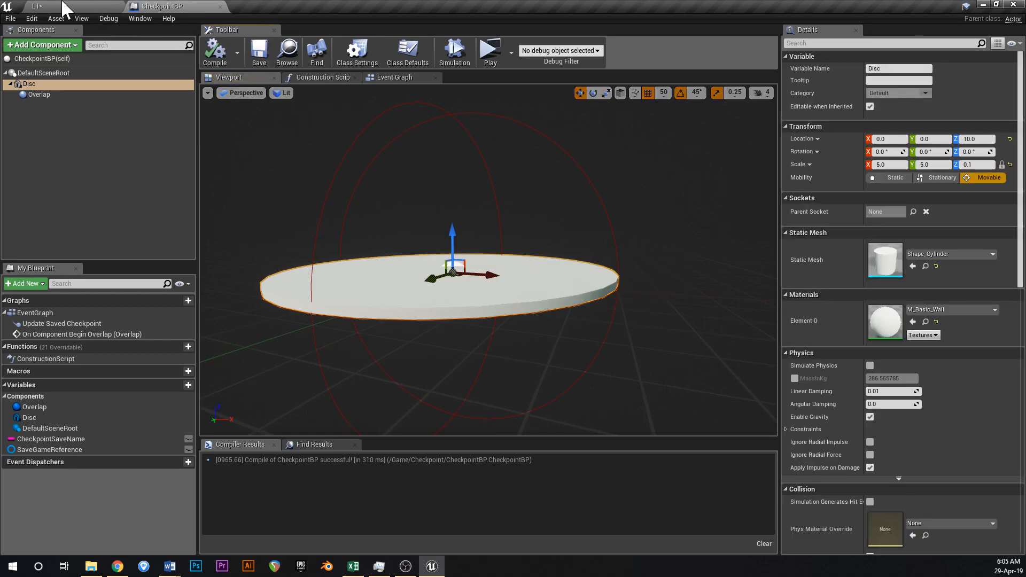
- Return to the L1 level and move the second checkpoint to X 5250, Y 3750 on the strip before the large platform
left_click(36, 6)
key("ctrl+s")
right_click_drag(631, 213, 548, 234)
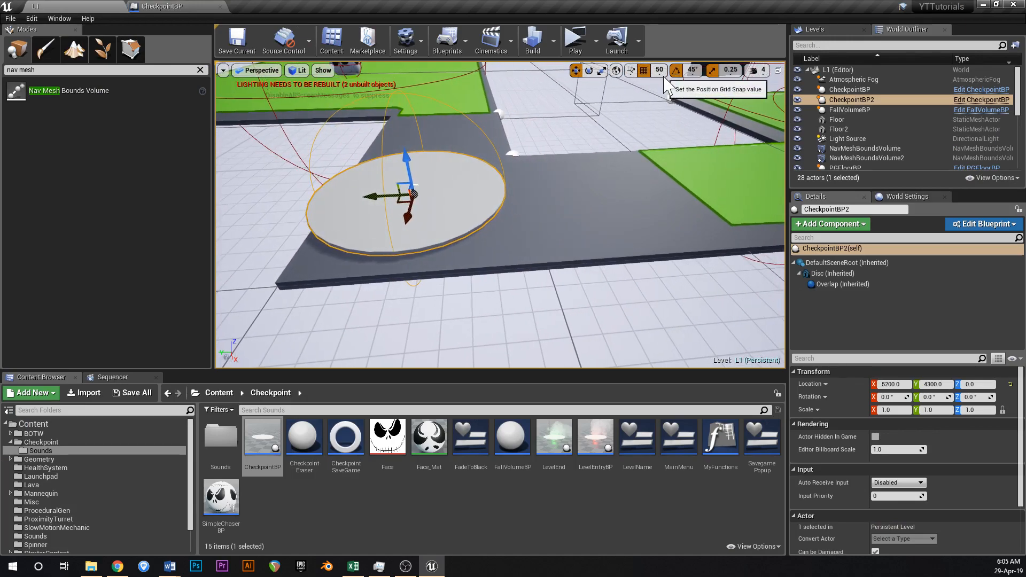
left_click_drag(384, 197, 429, 231)
right_click_drag(430, 231, 455, 220)
left_click_drag(518, 245, 502, 164)
mouse_move(492, 176)
right_mouse_down()
mouse_move(454, 166)
mouse_move(492, 185)
right_mouse_up()
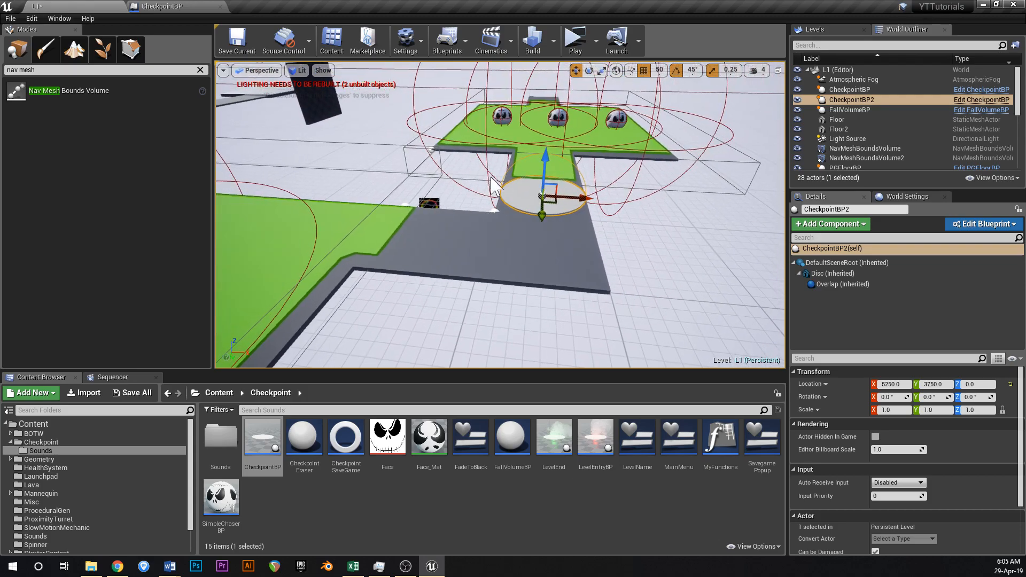
- Set the first checkpoint's Z location to 0 and save the level
right_click_drag(545, 241, 519, 229)
left_click(508, 234)
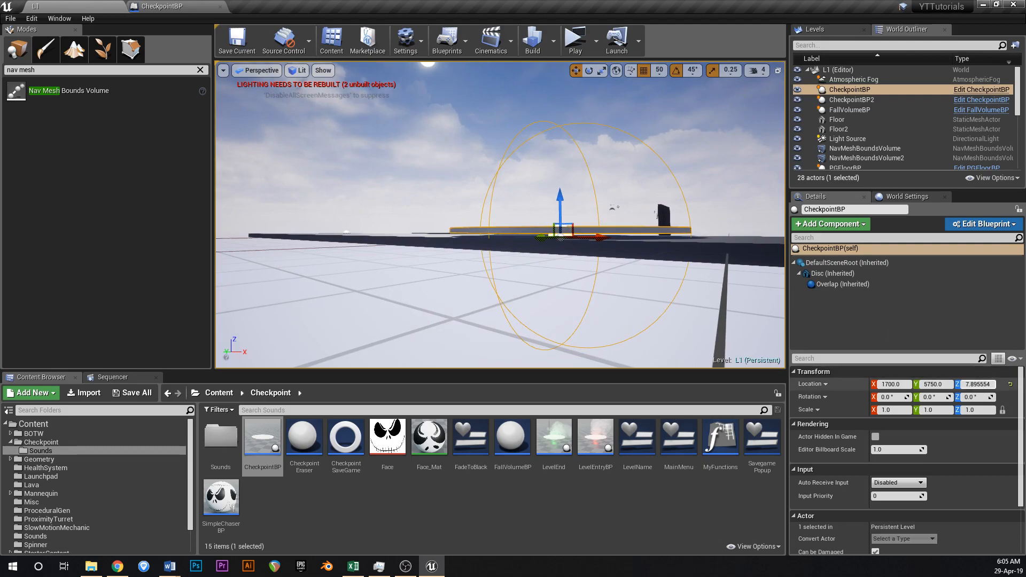
right_click_drag(684, 291, 719, 293)
mouse_move(572, 243)
right_mouse_down()
mouse_move(594, 251)
mouse_move(571, 243)
right_mouse_up()
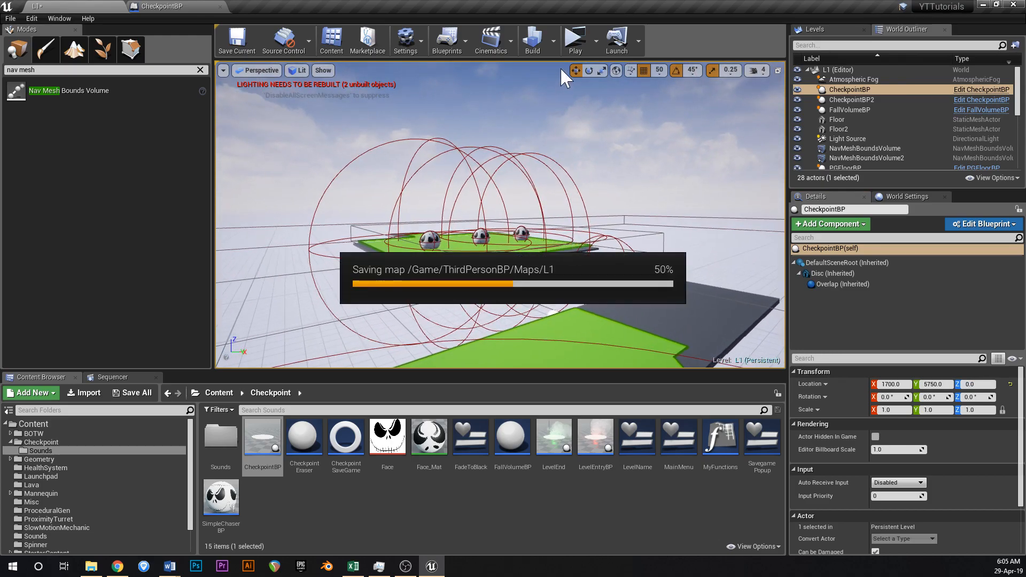
- Play-test the level, running over both checkpoints and past the chasers to the exit strip, and stop the session
left_click(573, 36)
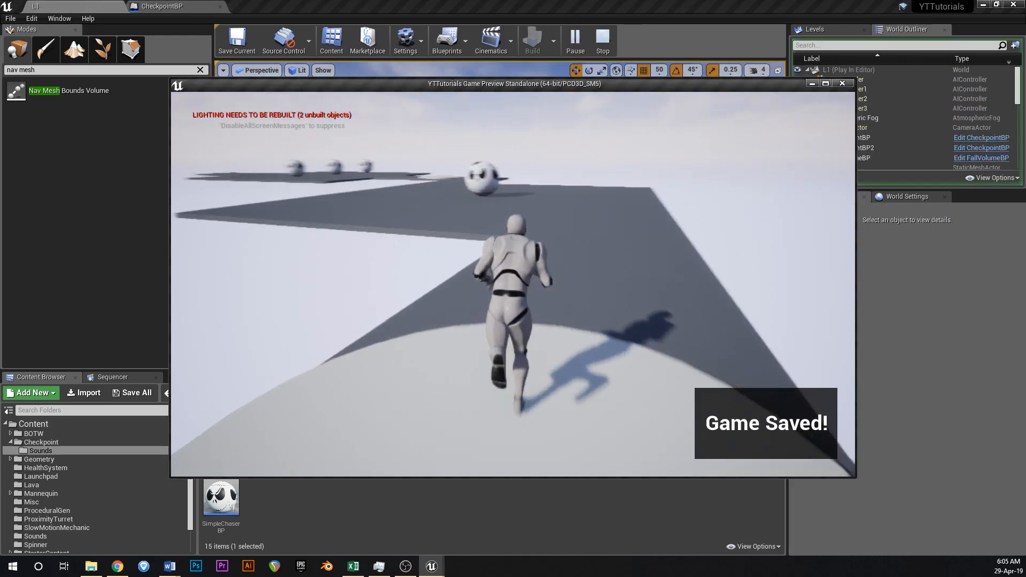
key("w")
key("d")
key("w")
key("d")
key("a")
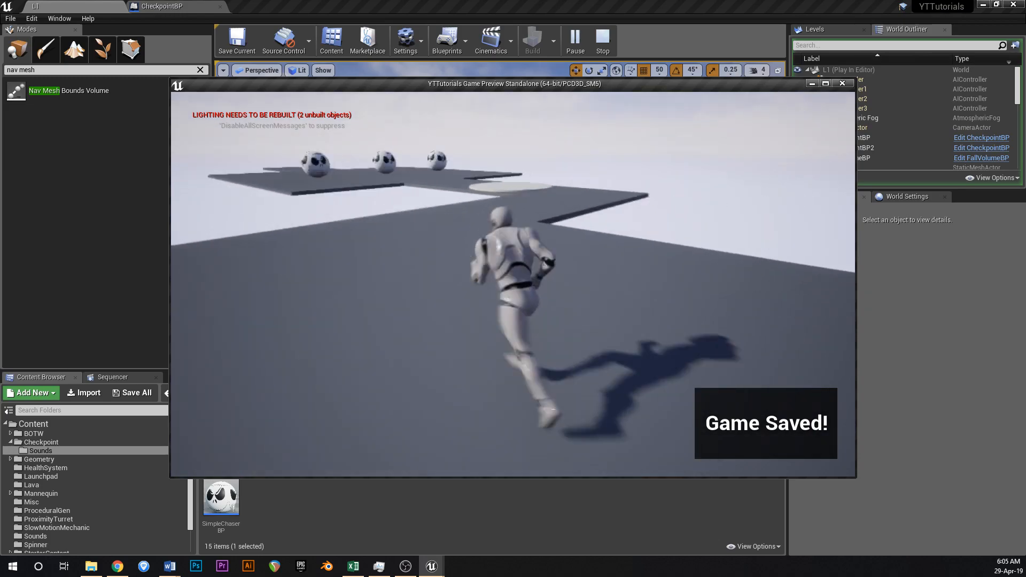
key("w")
key("d")
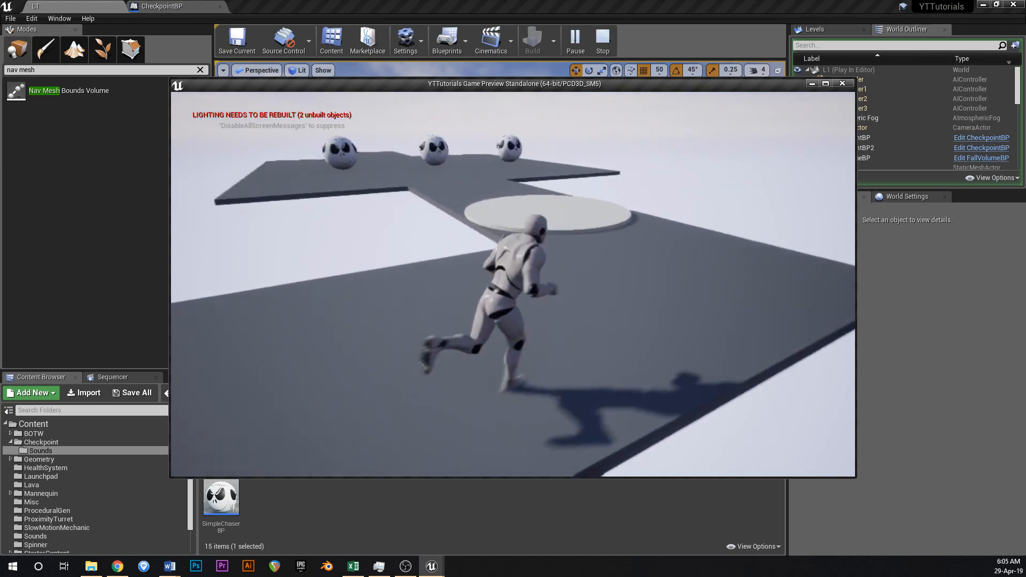
key("w")
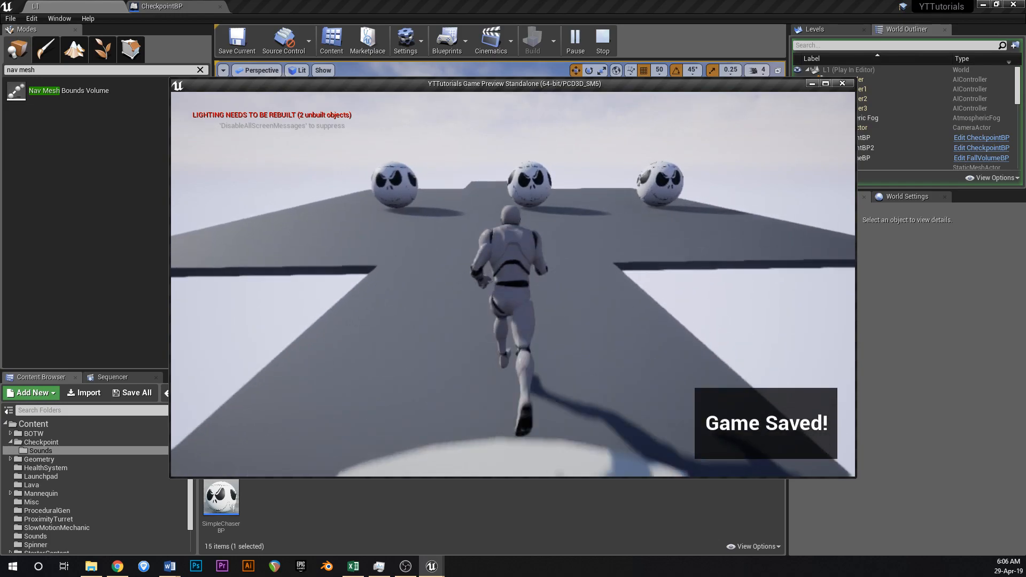
key("a")
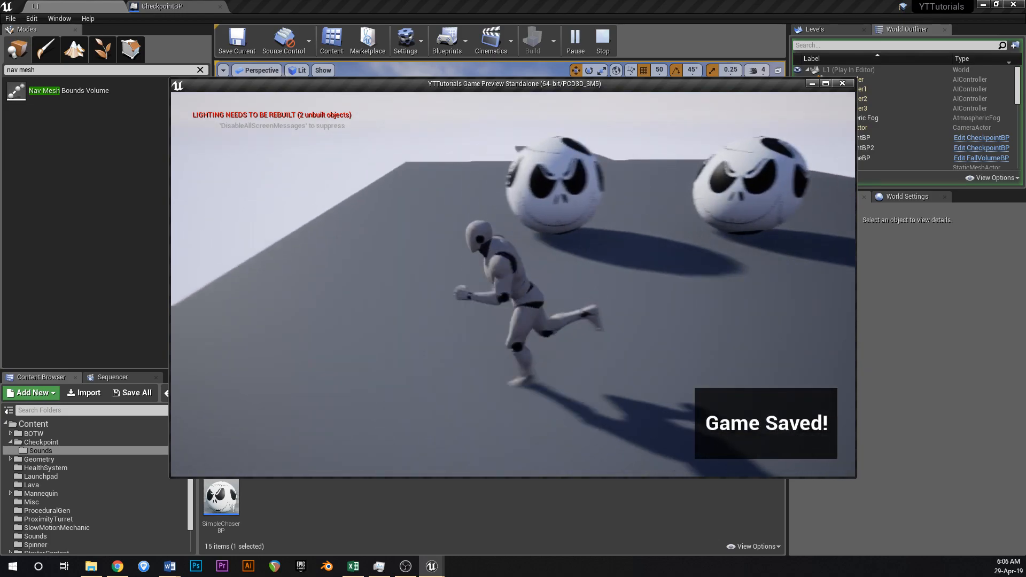
key("w")
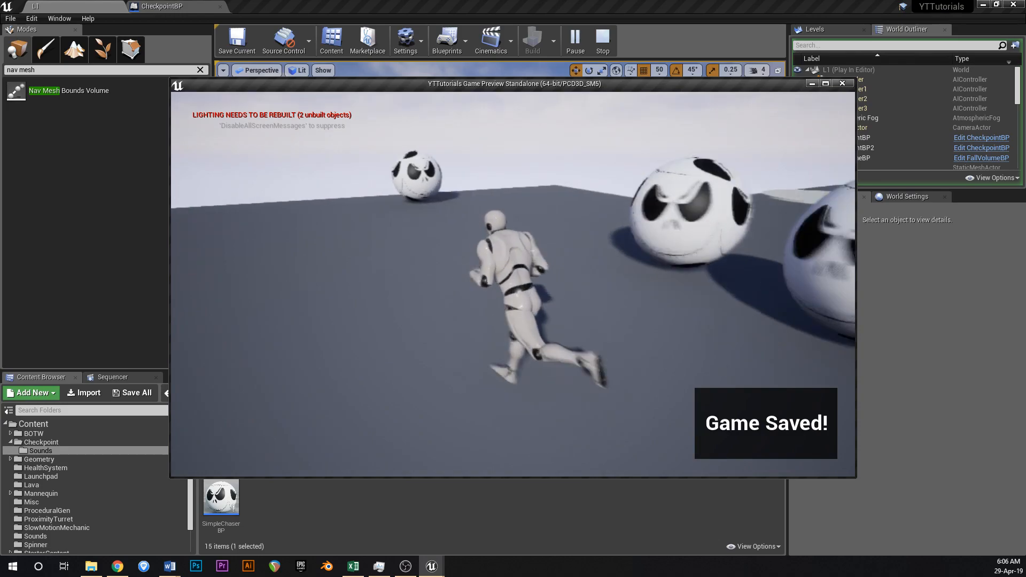
key("a")
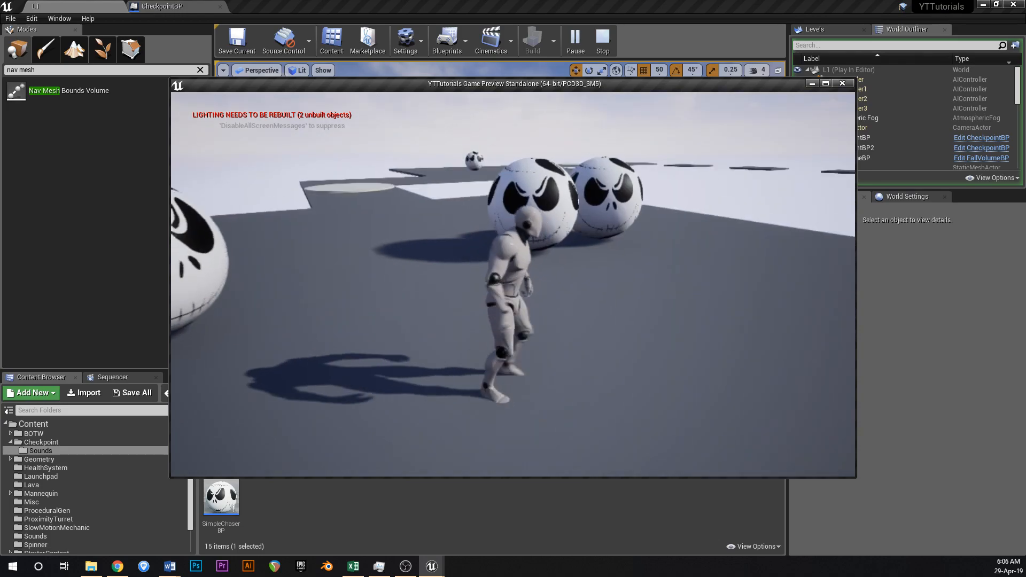
key("w")
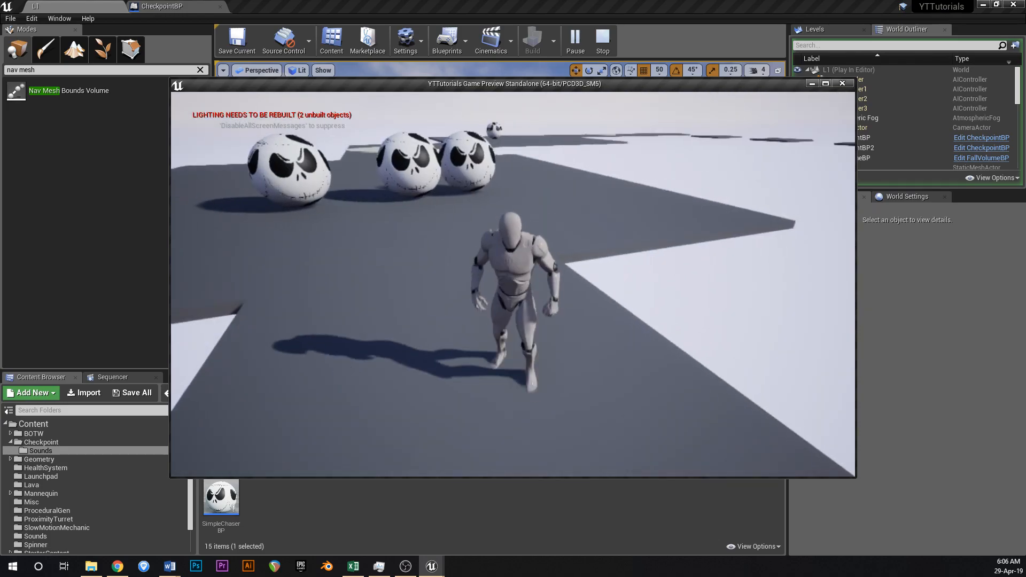
key("Escape")
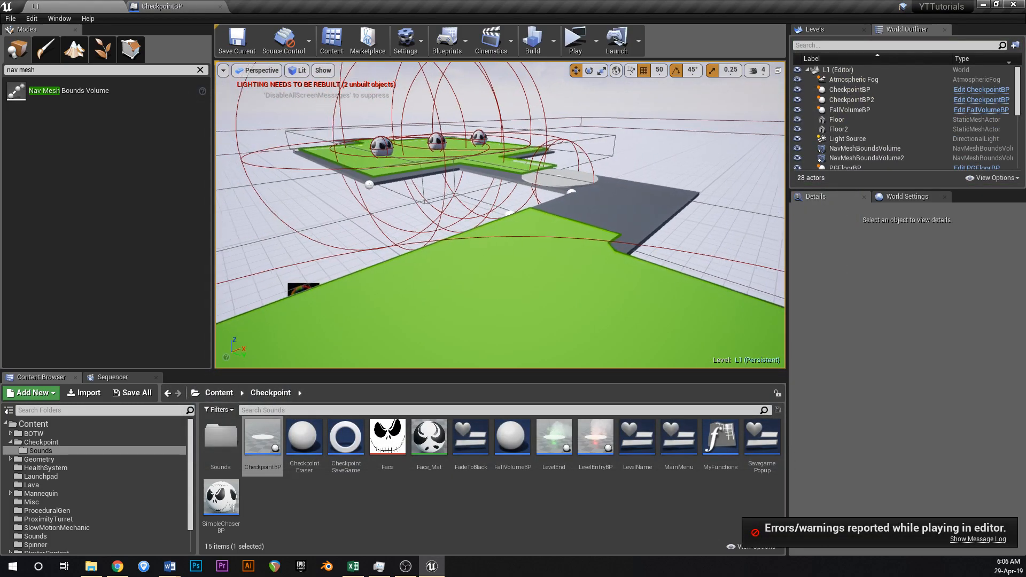
- Open the play-in-editor message log and trace the runtime error to the AI MoveTo node in SimpleChaserBP's event graph
left_click(978, 538)
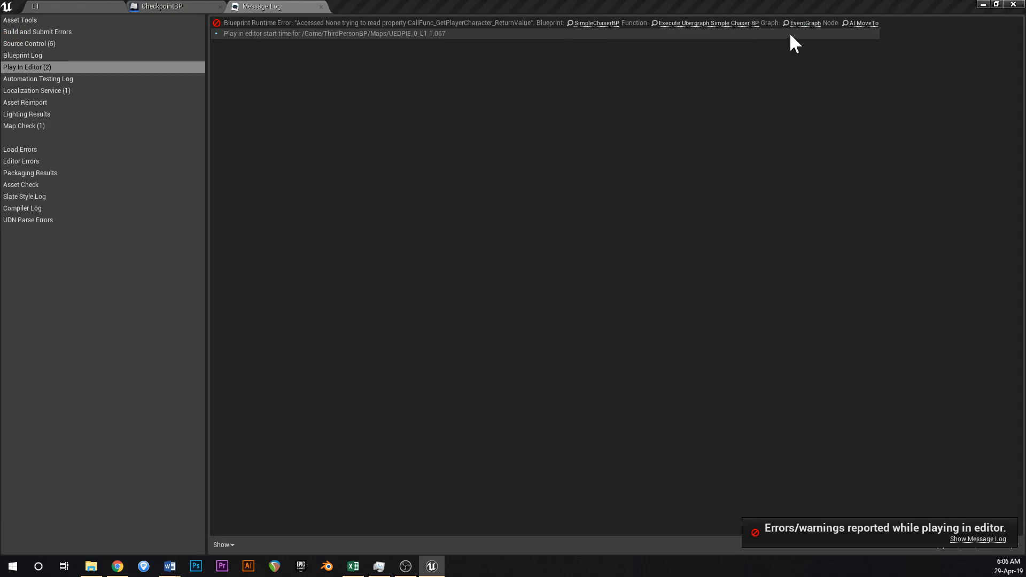
left_click(802, 24)
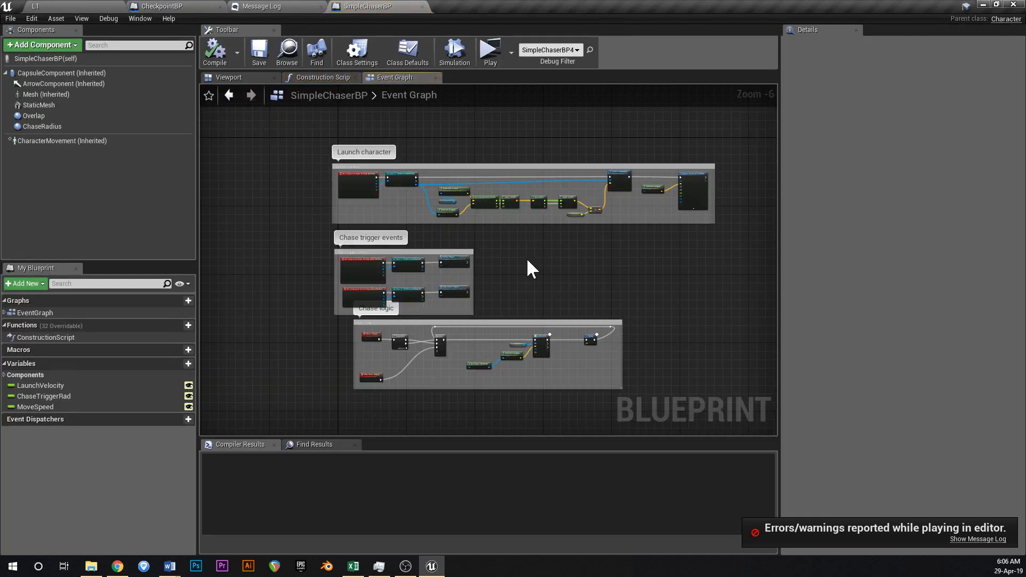
right_click_drag(520, 256, 378, 280)
left_click(275, 4)
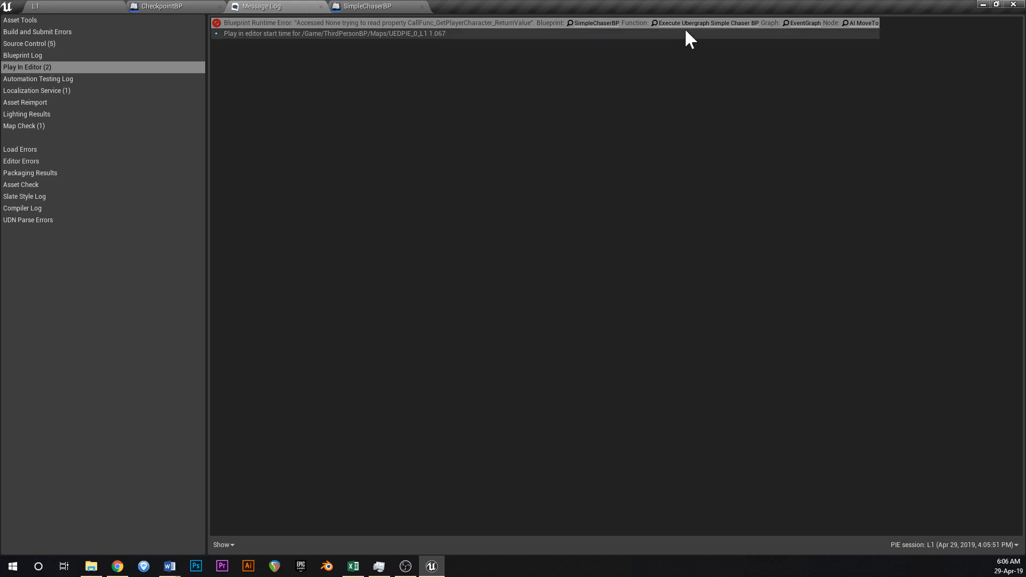
left_click(857, 24)
right_click_drag(328, 273, 454, 262)
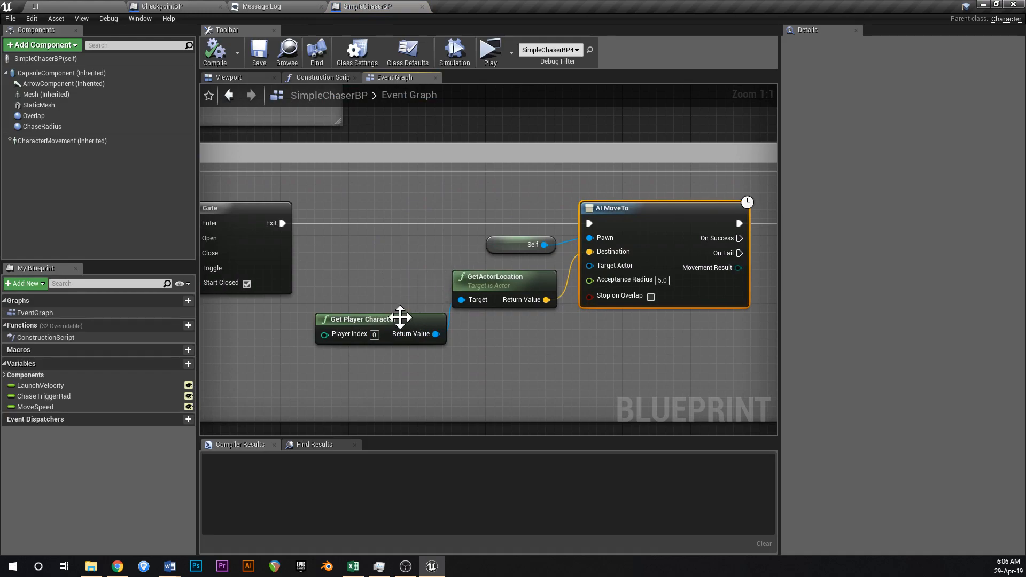
- Examine the Chase logic nodes in SimpleChaserBP, recheck the error text, and close the message log
scroll(409, 300, "down", 5)
scroll(374, 269, "up", 3)
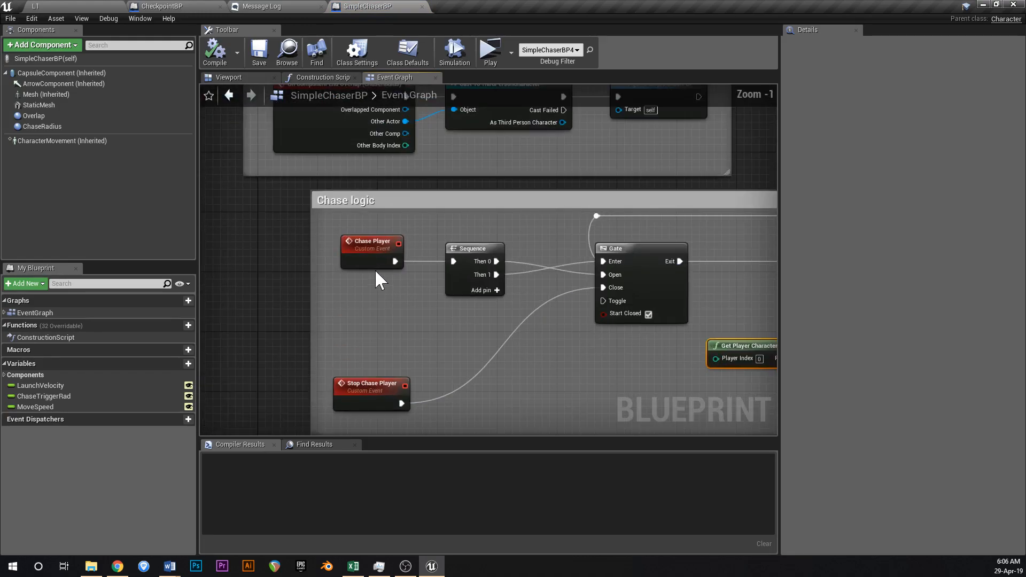
scroll(464, 293, "down", 3)
scroll(528, 206, "up", 1)
scroll(474, 259, "down", 3)
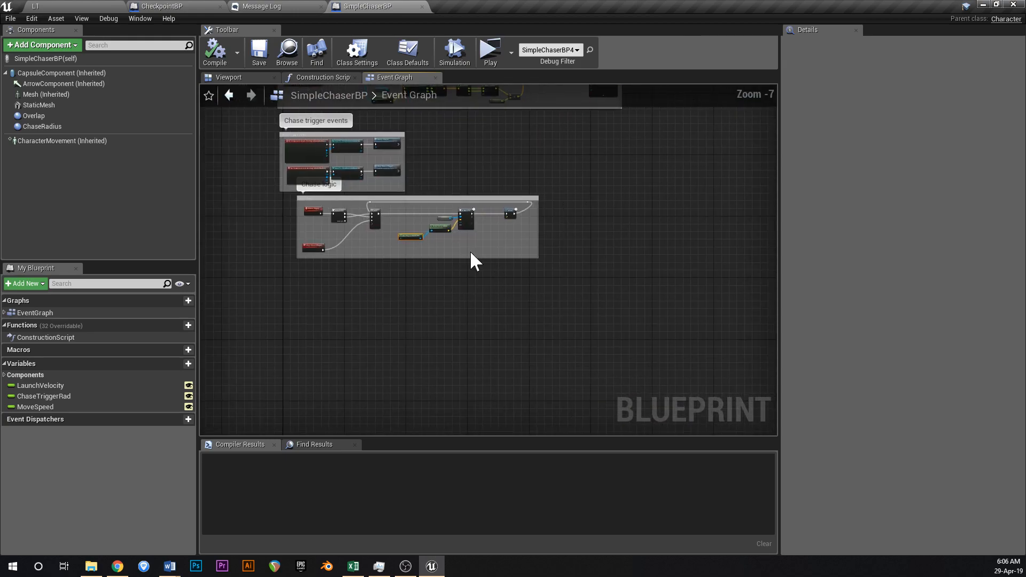
scroll(439, 238, "up", 5)
left_click(319, 5)
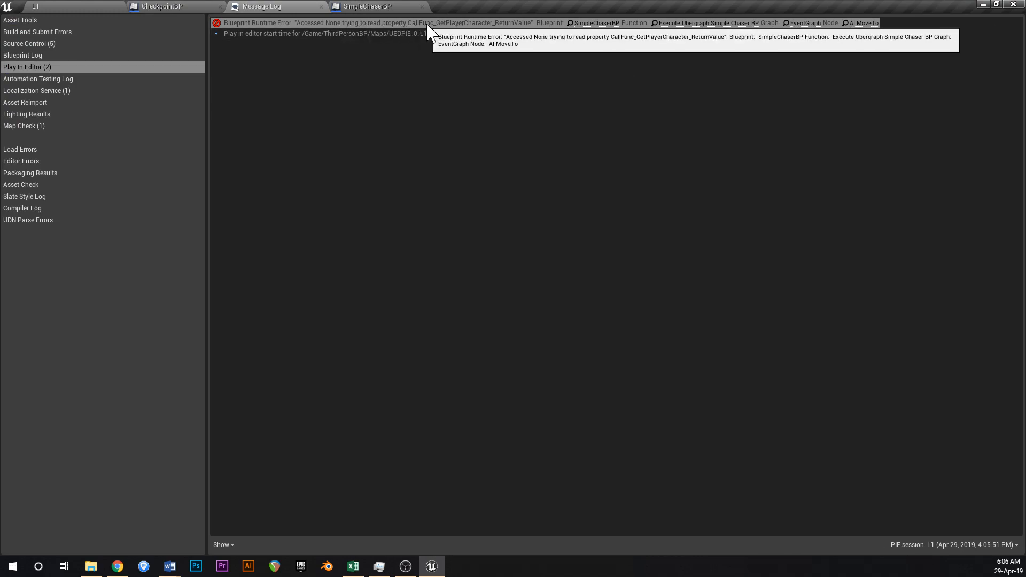
left_click(321, 6)
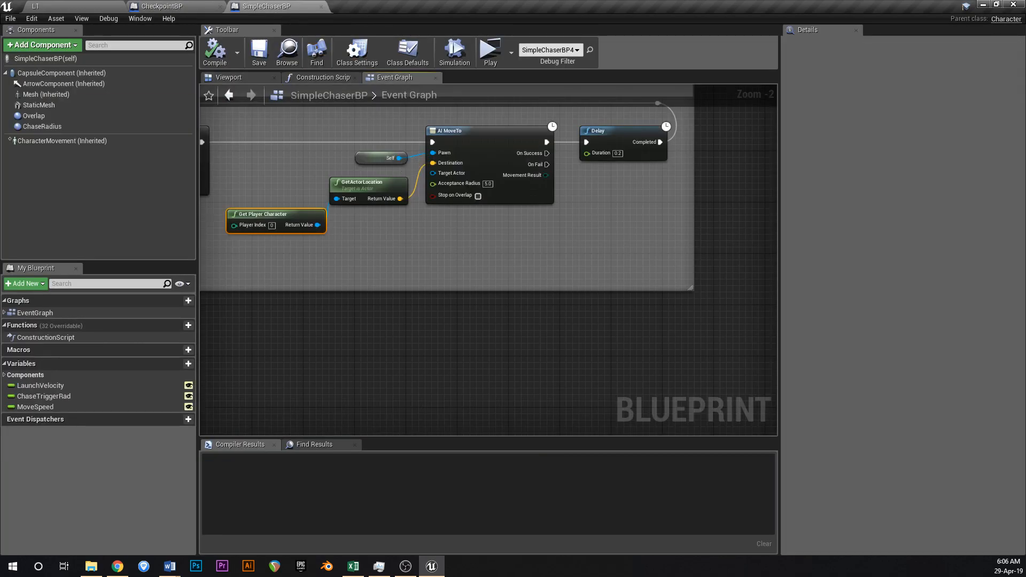
- Move the Self, AI MoveTo, Delay and reroute nodes to the right and widen the Chase logic comment box around them
right_click_drag(459, 174, 556, 198)
right_click_drag(461, 156, 415, 159)
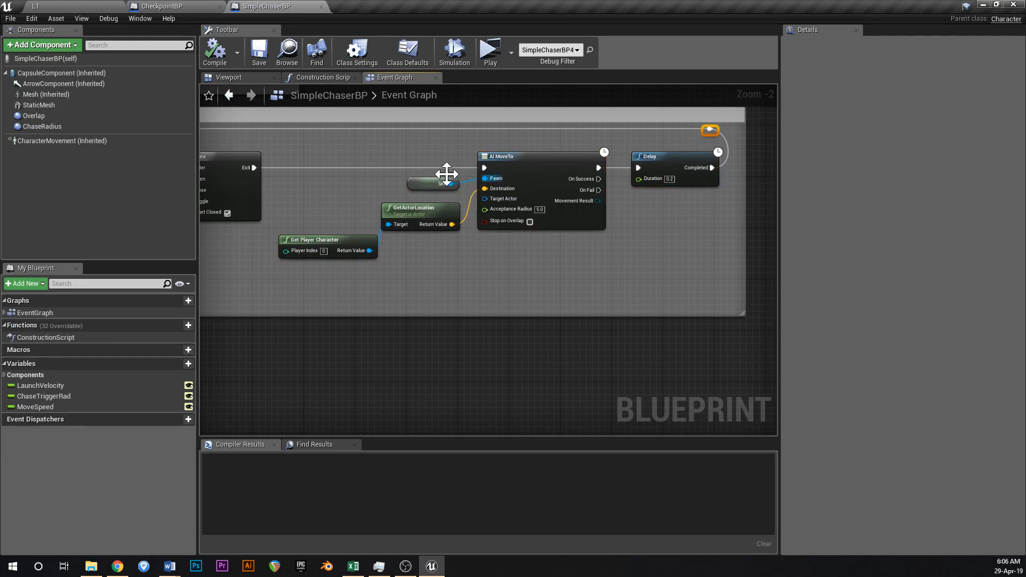
left_click_drag(723, 184, 726, 186)
left_click_drag(664, 164, 777, 166)
right_click_drag(678, 136, 564, 155)
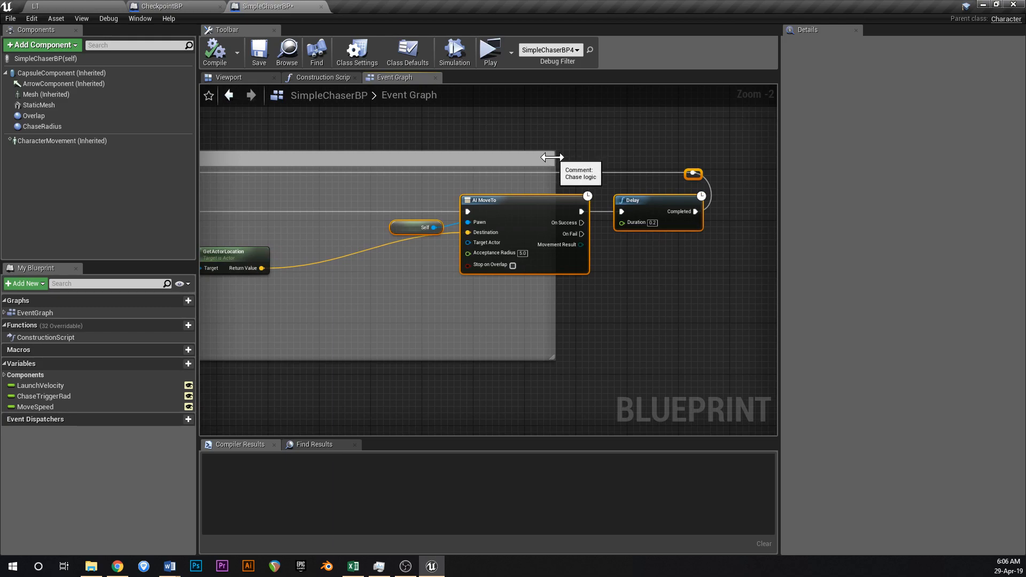
left_click_drag(552, 158, 743, 168)
right_click_drag(576, 267, 665, 266)
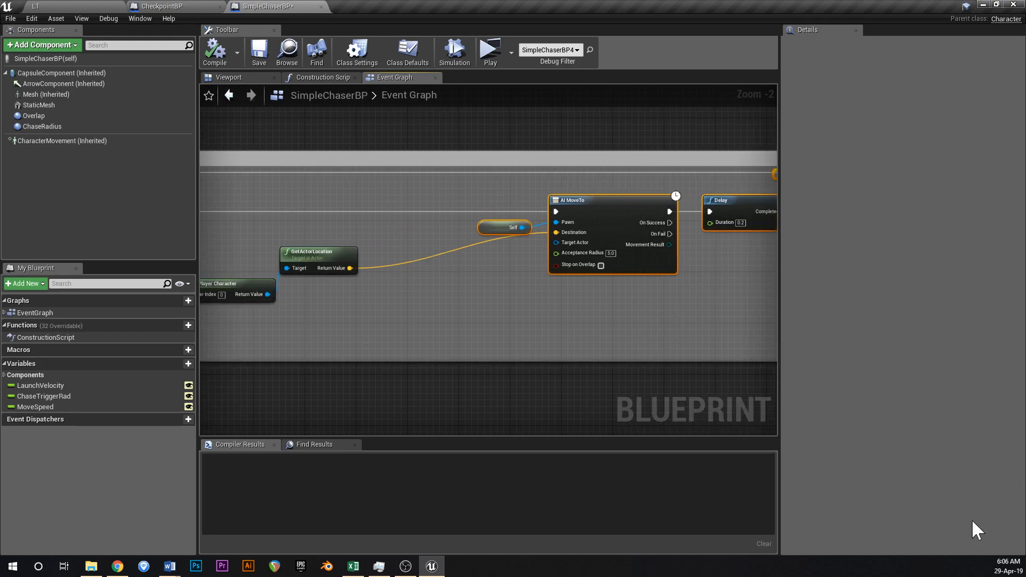
- Move GetActorLocation closer to AI MoveTo and add an IsValid macro node from Get Player Character's return value
right_click_drag(514, 320, 625, 335)
scroll(494, 259, "up", 2)
left_click_drag(415, 266, 649, 260)
right_click_drag(377, 321, 464, 320)
left_click_drag(391, 317, 588, 228)
type("is valid")
key("Down")
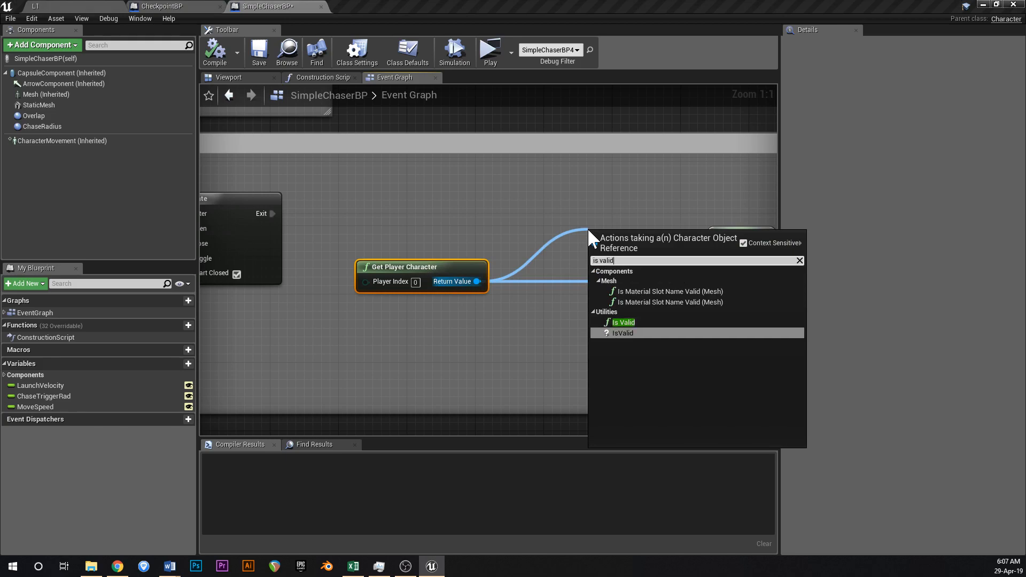
key("Return")
- Wire the Gate's Exit to IsValid's Exec, and its Is Valid output to AI MoveTo
left_click_drag(631, 235, 277, 214)
right_click_drag(438, 208, 320, 218)
left_click_drag(471, 213, 679, 225)
right_click_drag(606, 249, 470, 264)
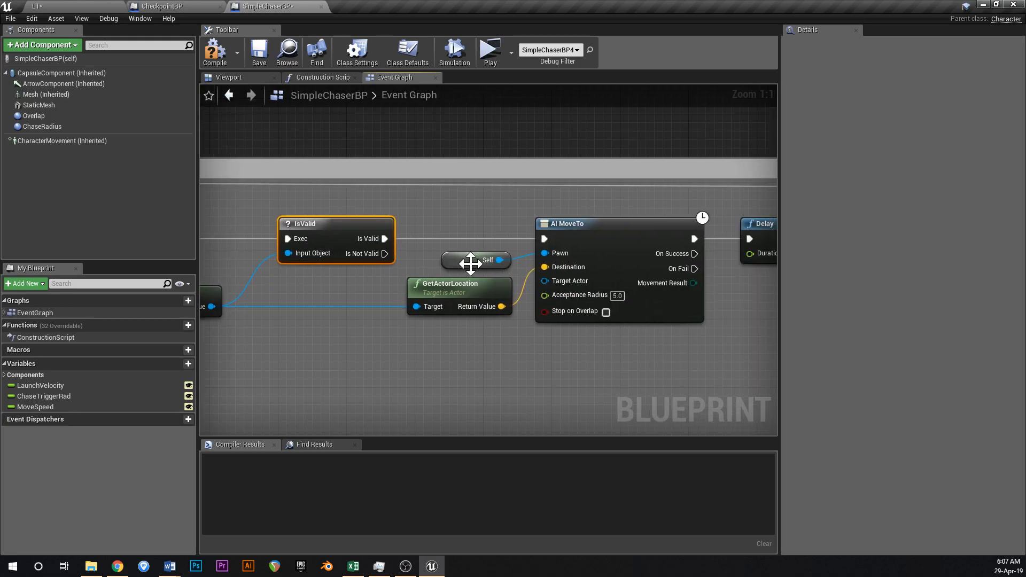
- Connect Is Not Valid to the Delay node, route the wire above AI MoveTo with two reroute nodes, and save the blueprint
scroll(470, 264, "down", 2)
left_click_drag(440, 264, 679, 245)
double_click(430, 256)
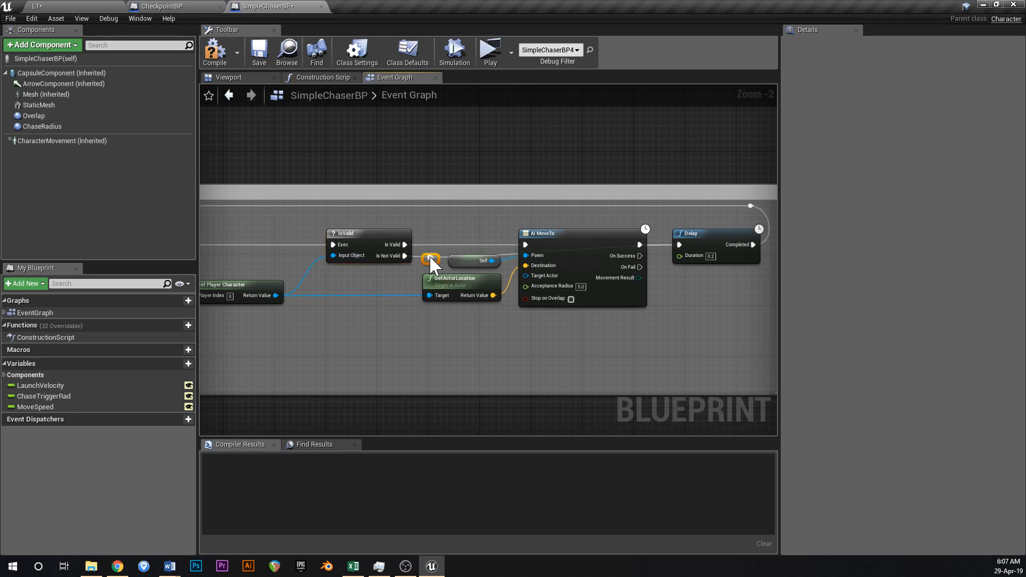
left_click_drag(440, 231, 449, 211)
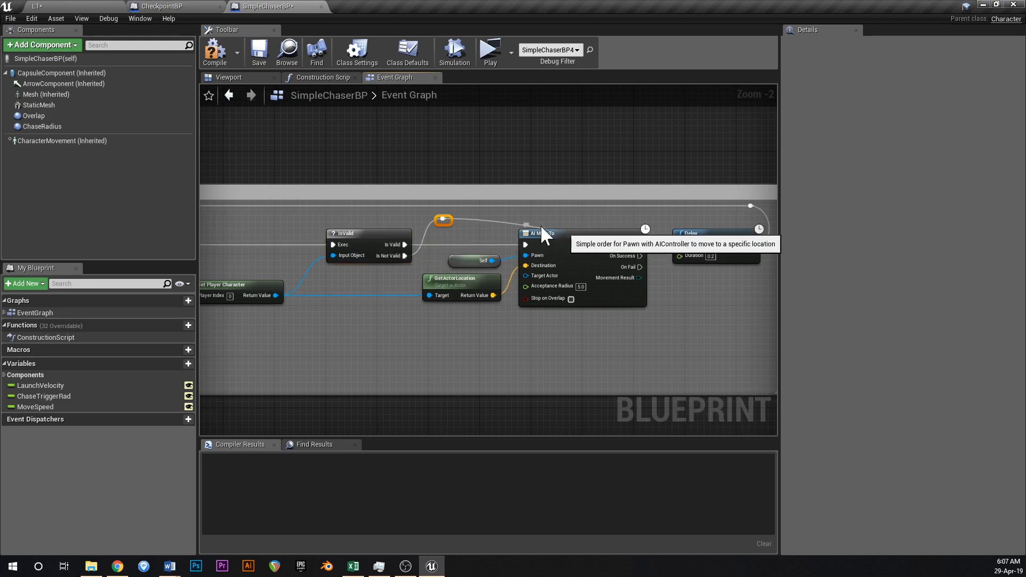
left_click(509, 220)
double_click(512, 221)
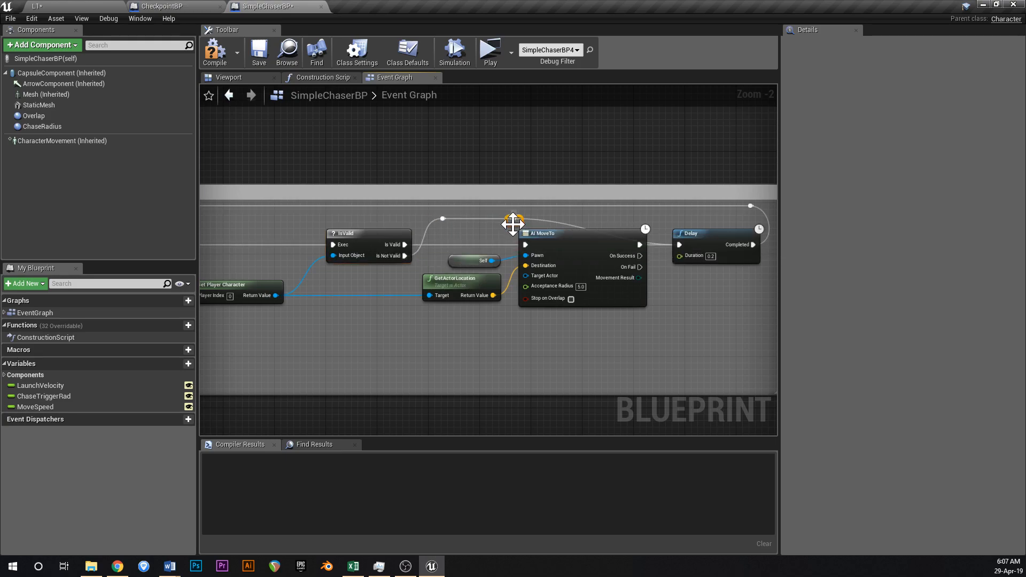
left_click(259, 53)
- Return to the L1 level, save it, and hide the navigation mesh display in the viewport
left_click(47, 4)
key("ctrl+s")
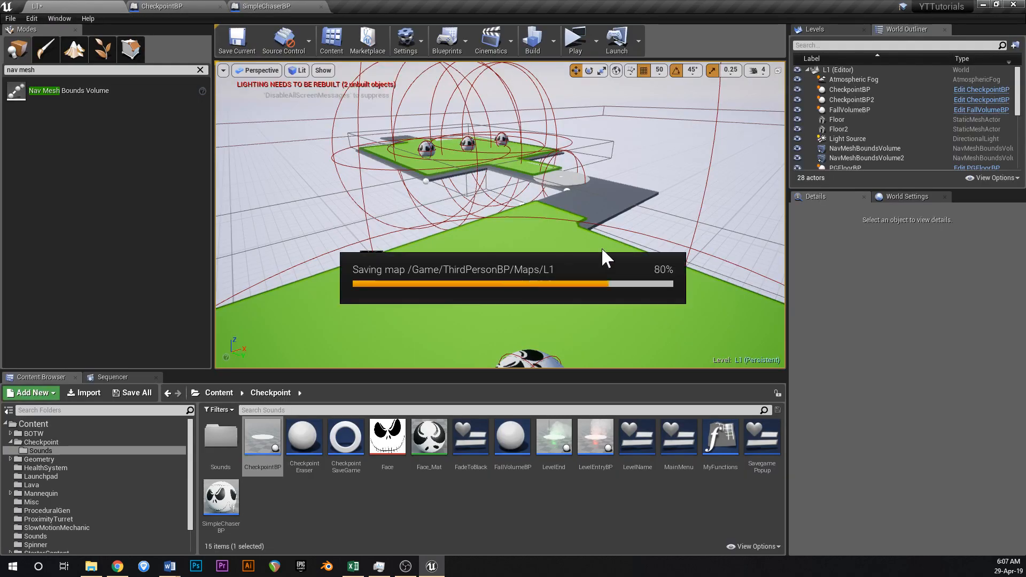
mouse_move(539, 192)
right_mouse_down()
mouse_move(497, 145)
mouse_move(547, 202)
right_mouse_up()
key("w")
key("p")
right_click_drag(541, 267, 631, 267)
key("s")
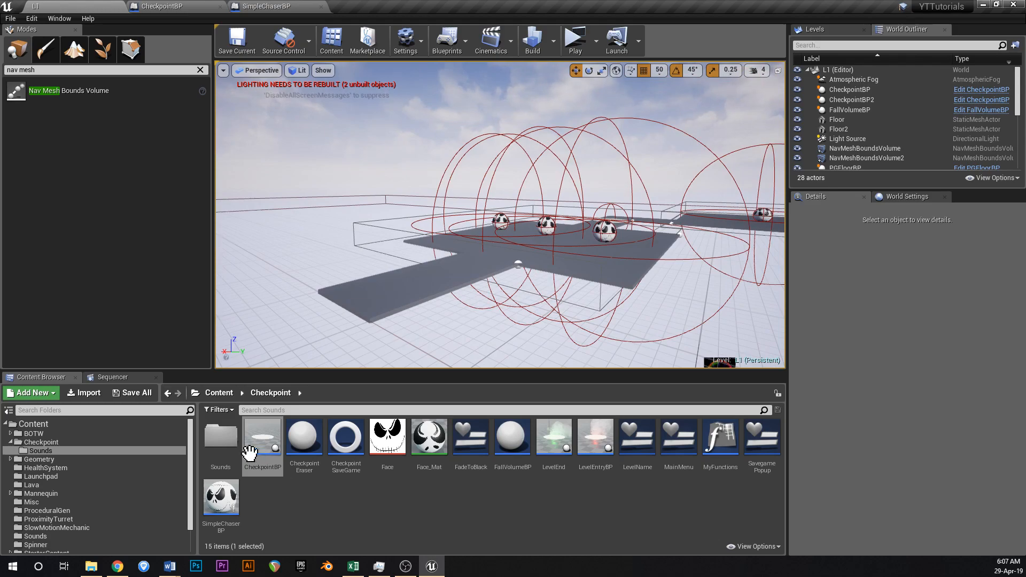
- Create a folder named SimpleChasers inside the Checkpoint content folder
left_click(221, 496)
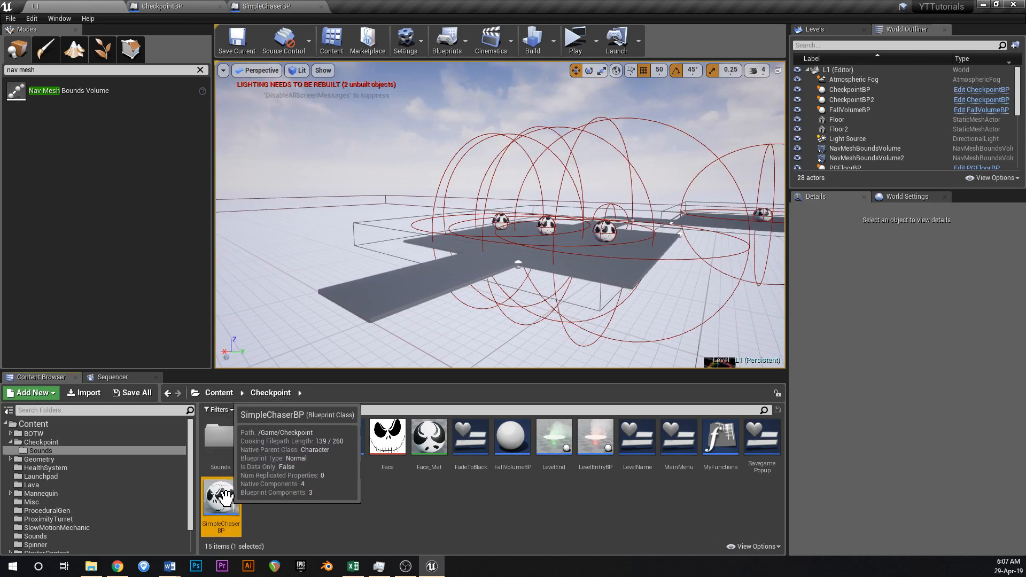
left_click(306, 498)
right_click(299, 506)
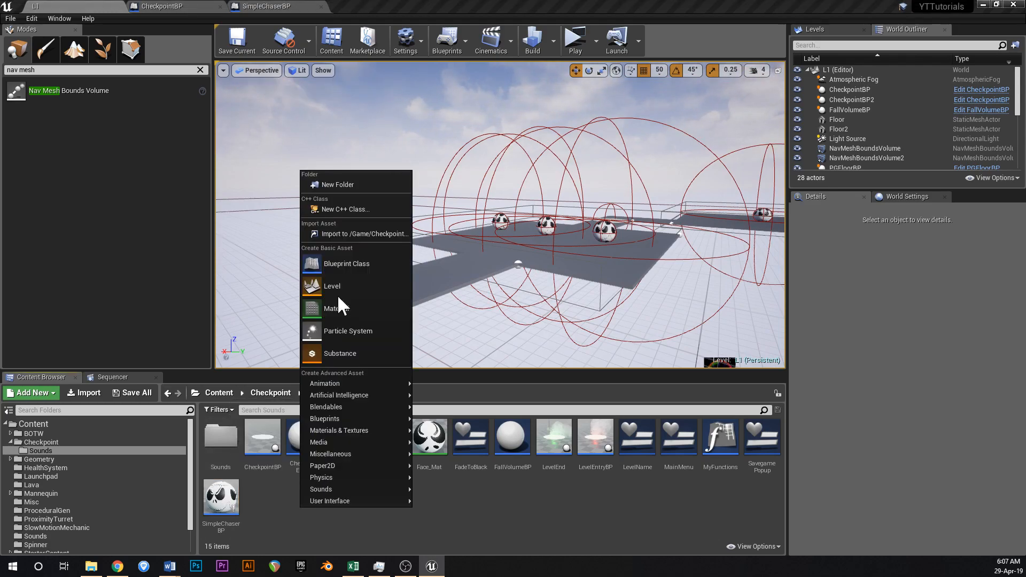
left_click(334, 185)
type("SimpleChasers")
key("Return")
- Move the Face, Face_Mat and SimpleChaserBP assets into the SimpleChasers folder
left_click(442, 499)
left_click(436, 442)
left_click(473, 444, "ctrl")
left_click(262, 500, "ctrl")
left_click_drag(262, 499, 223, 446)
left_click(243, 460)
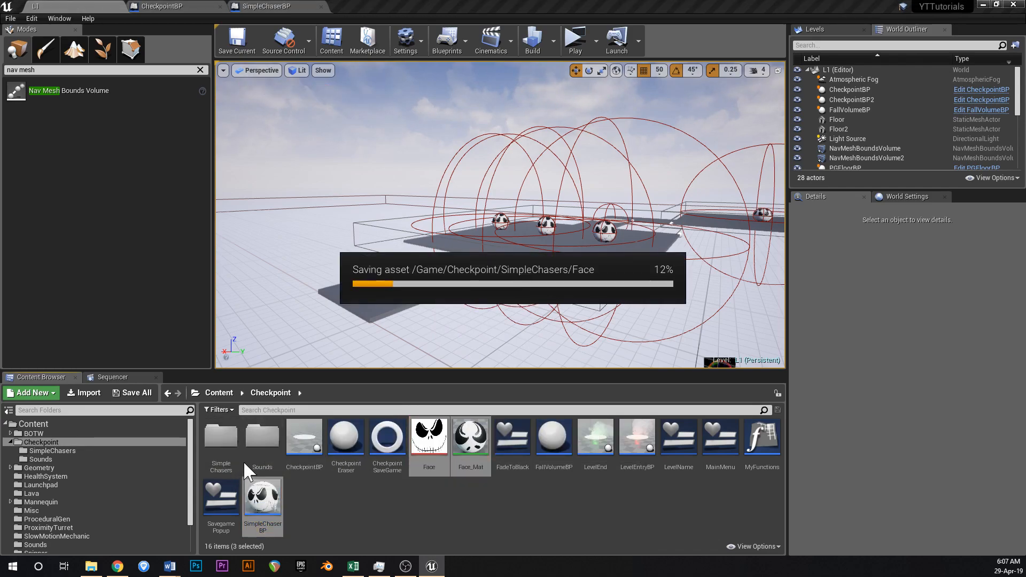
- Open the SimpleChasers folder, open the relocated SimpleChaserBP to resave it, and return to the L1 level
double_click(223, 438)
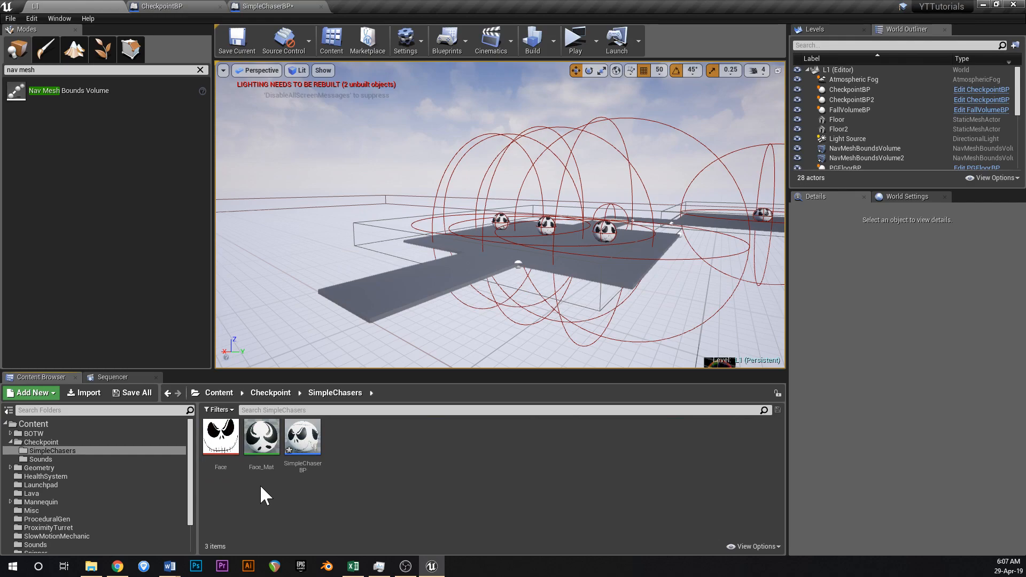
double_click(304, 450)
left_click(84, 6)
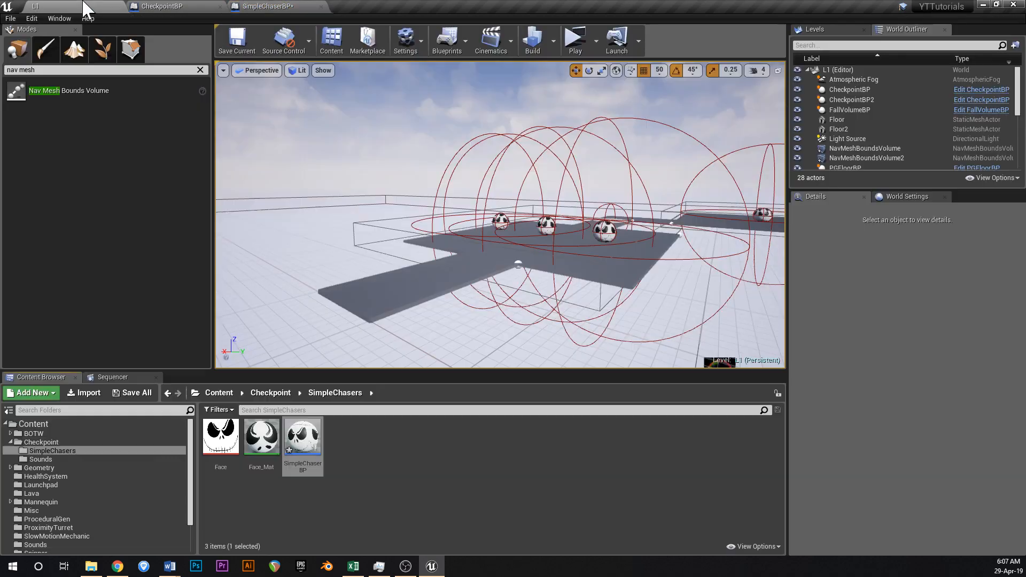
- Create the child blueprint SimpleChaserBP_Child01, duplicate it as SimpleChaserBP_Child02 and SimpleChaserBP_Child03, and save everything
right_click(308, 444)
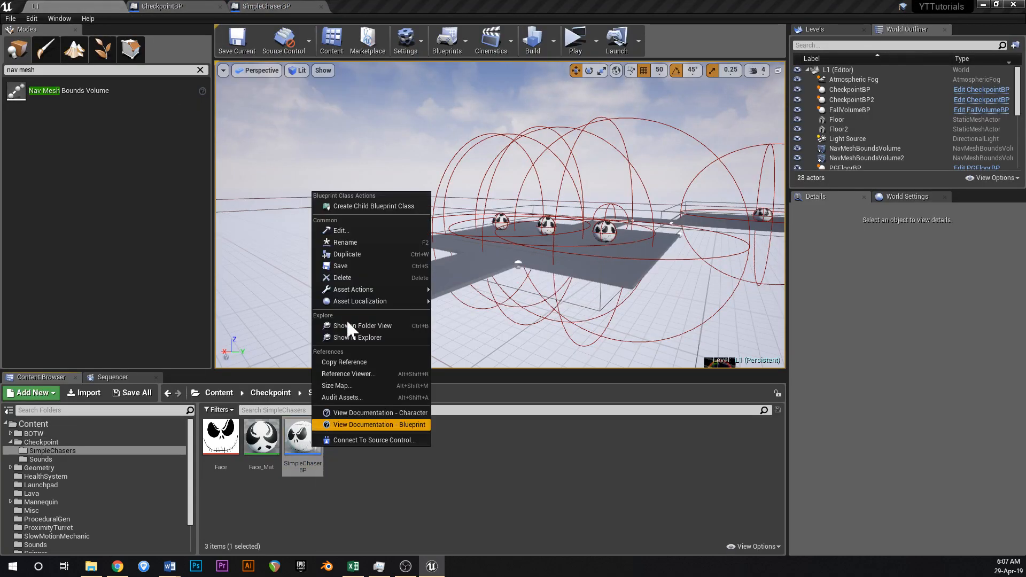
left_click(370, 209)
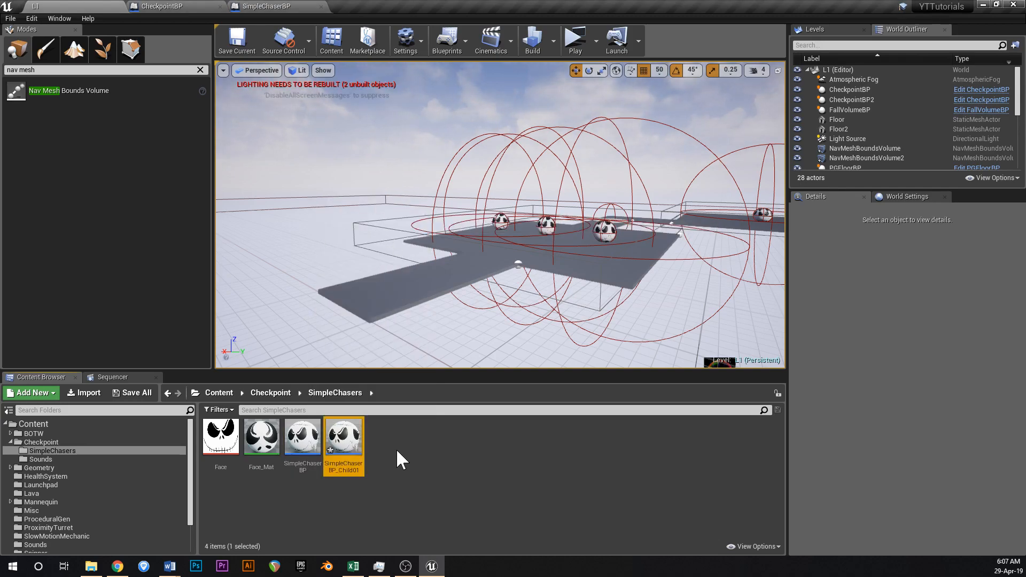
key("ctrl+w")
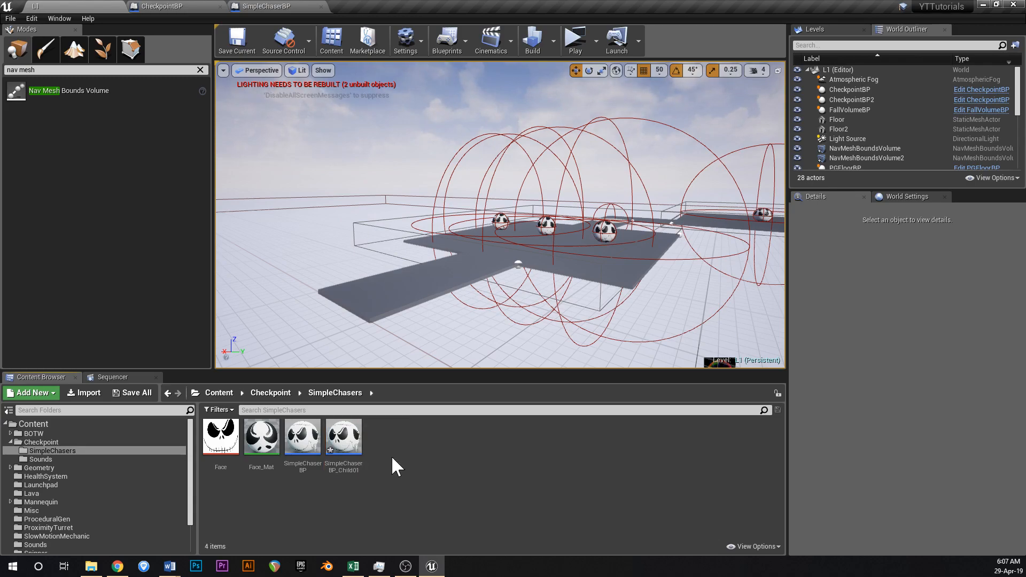
left_click(379, 450)
left_click(484, 470)
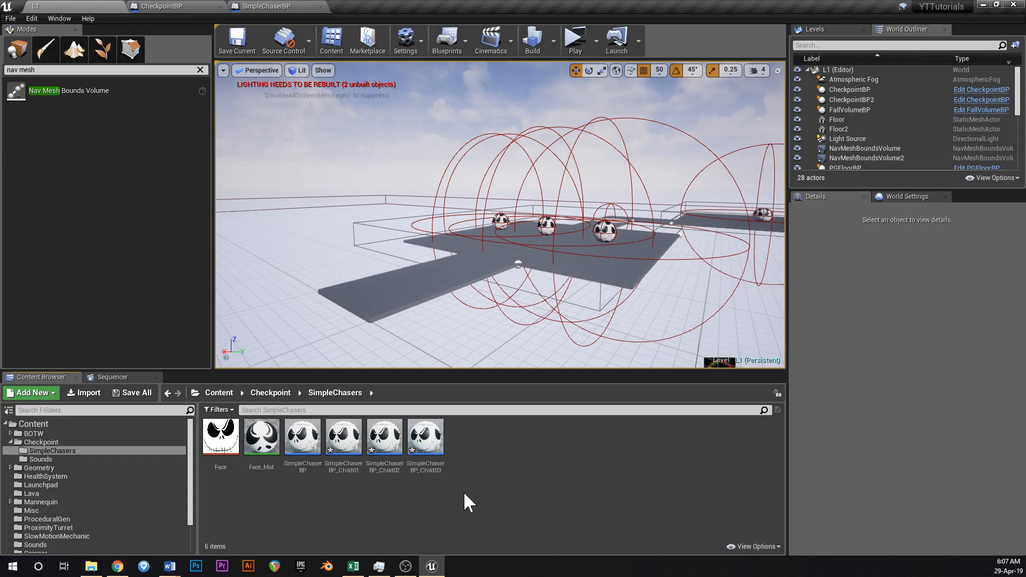
key("ctrl+shift+s")
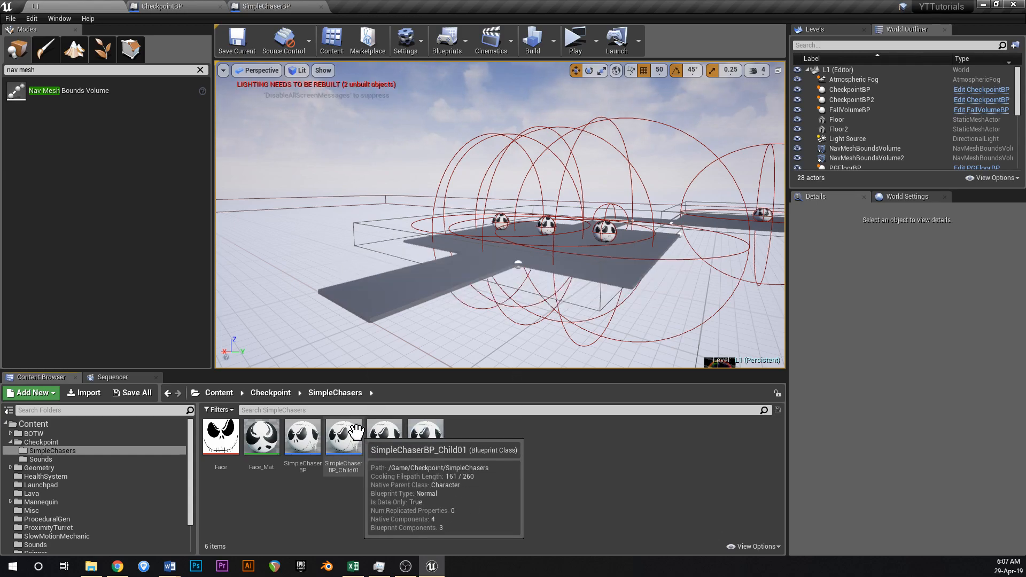
- Open SimpleChaserBP_Child01, review its Launch Velocity, Chase Trigger Rad and Move Speed defaults, and close it
double_click(343, 438)
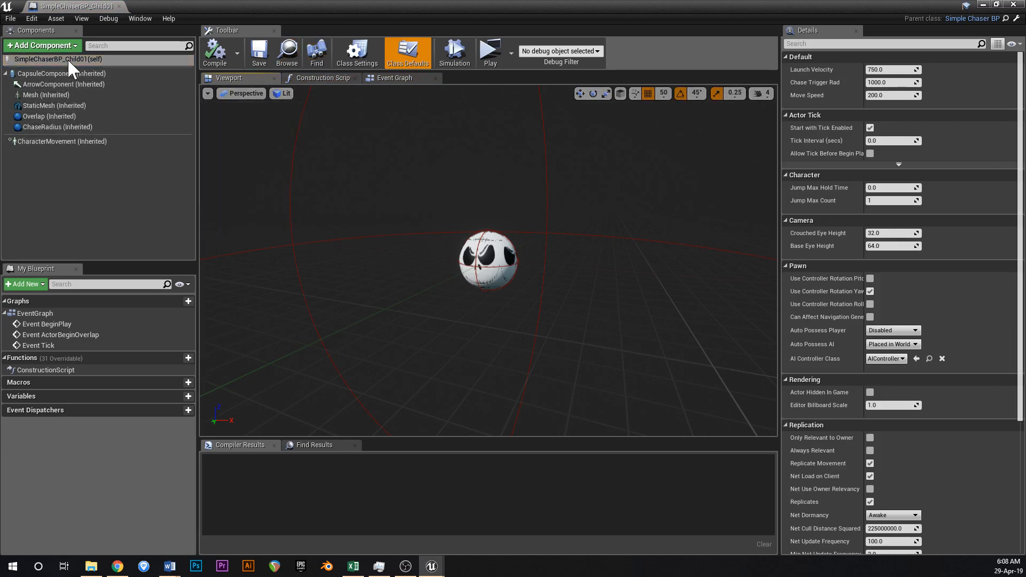
left_click(32, 61)
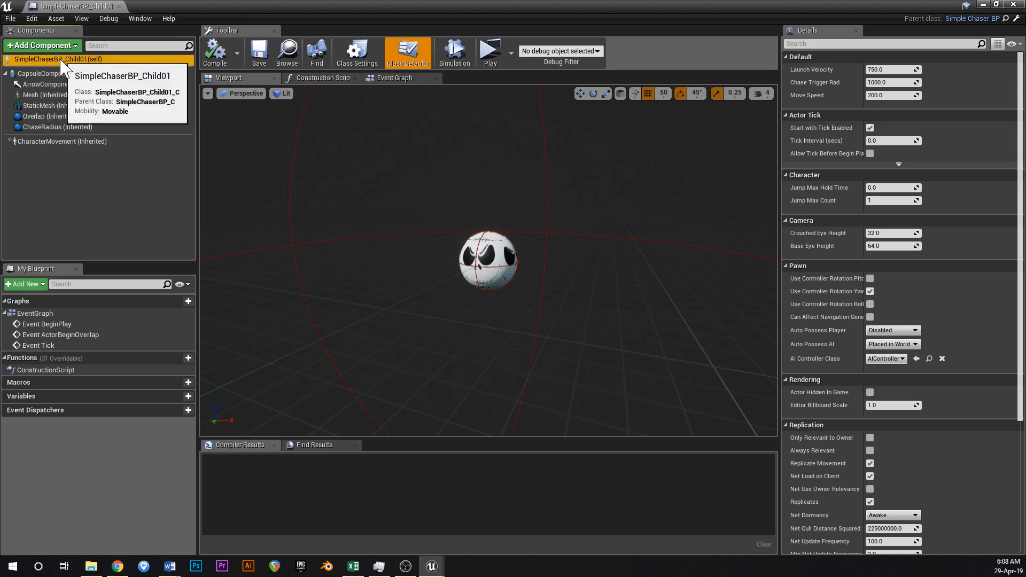
left_click(876, 69)
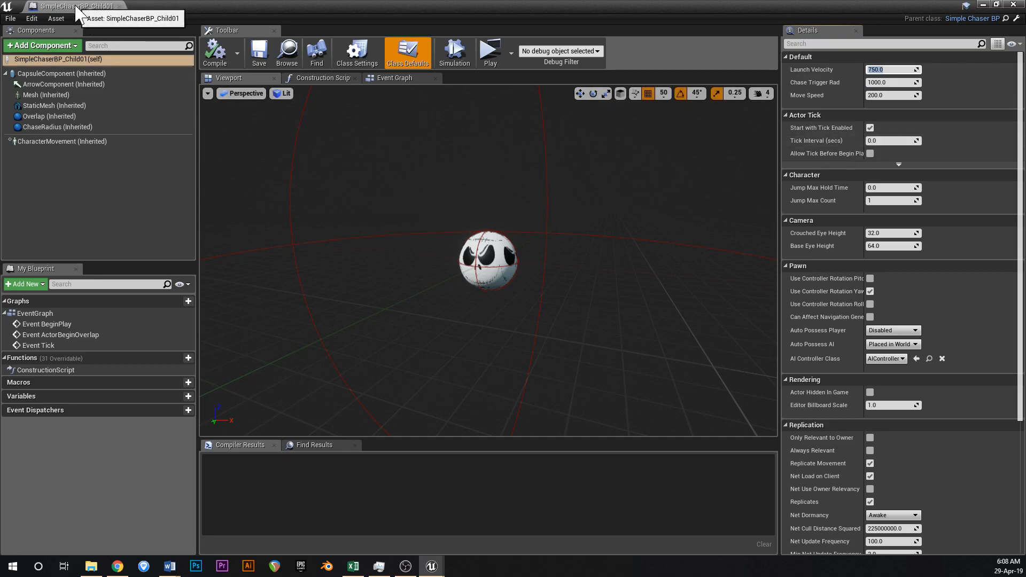
left_click_drag(75, 5, 302, 6)
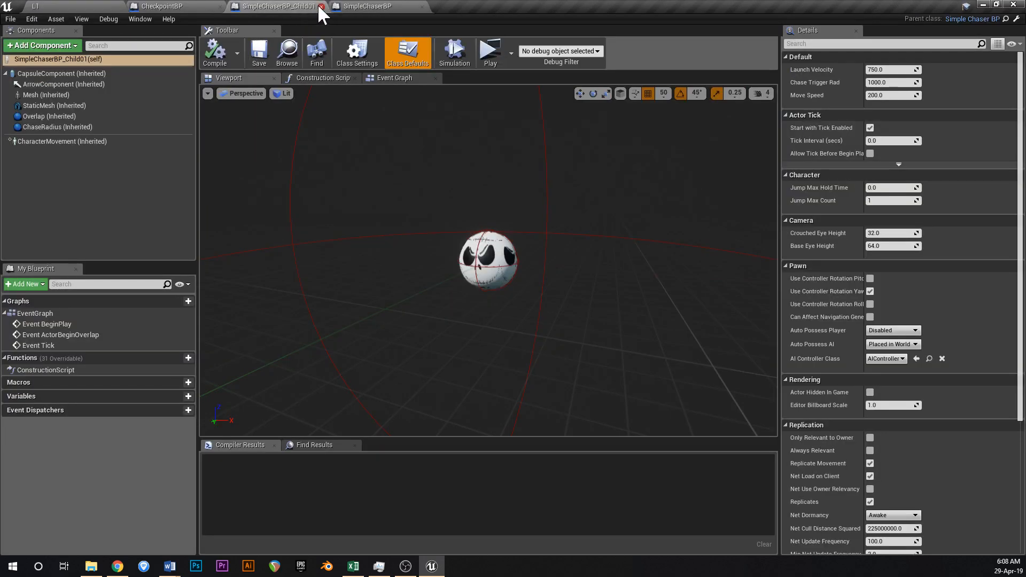
left_click(320, 6)
- Back in the L1 level, delete the rightmost of the three chasers in the row on the large platform
left_click(66, 5)
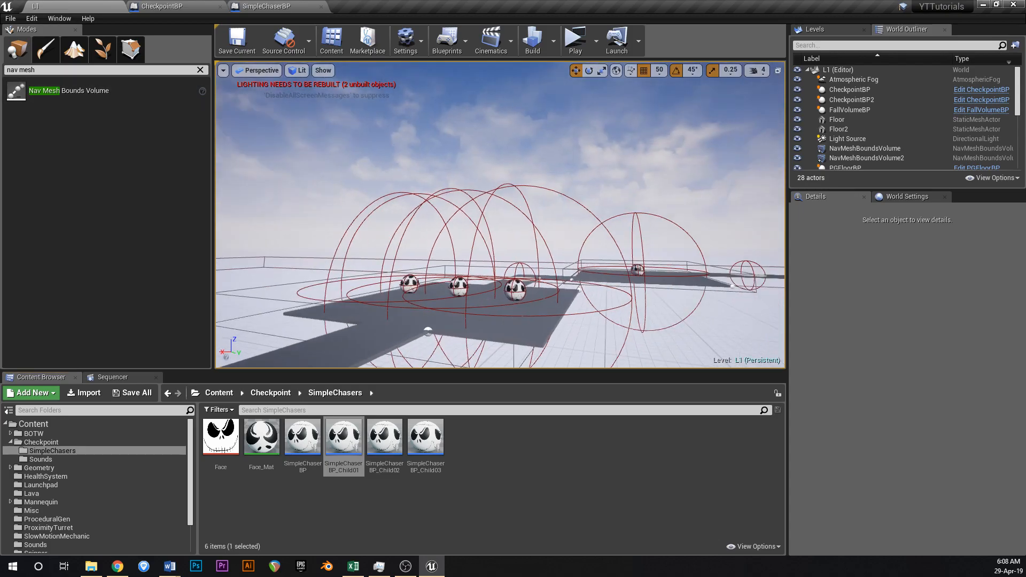
right_click_drag(500, 214, 513, 229)
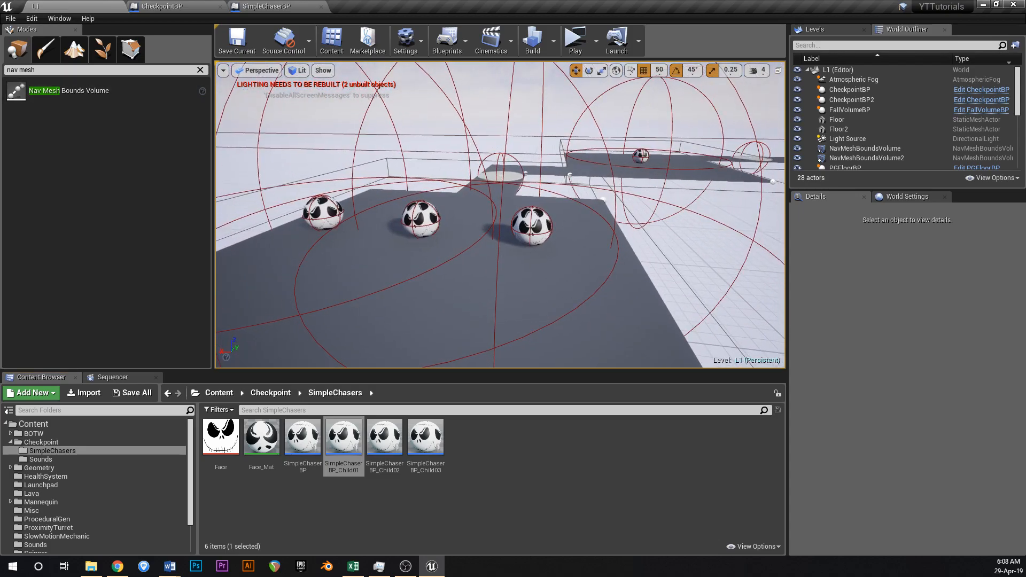
left_click(532, 224)
key("Delete")
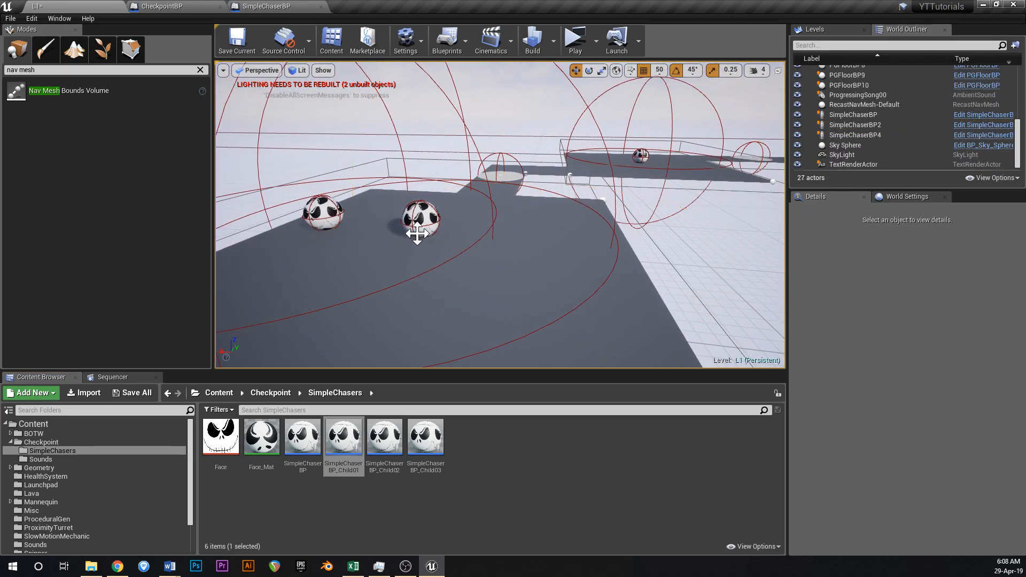
- Replace the two remaining chasers on the large platform with a row of three SimpleChaserBP_Child01 instances
left_click(421, 218)
key("Delete")
left_click(323, 213)
key("Delete")
left_click_drag(332, 459, 656, 157)
- Replace the chaser on the far platform with a SimpleChaserBP_Child01 instance and save the level
left_click(643, 156)
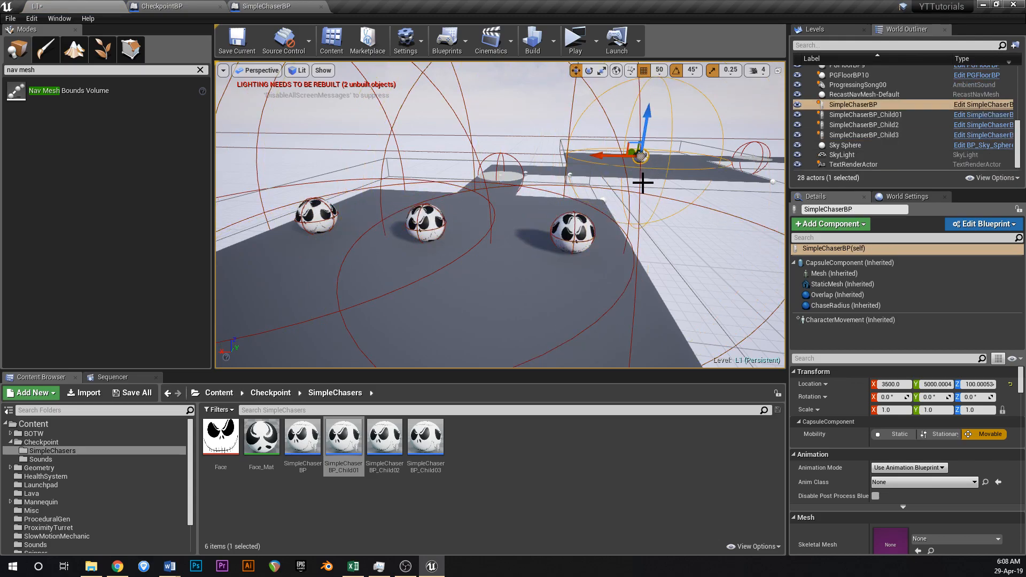
key("Delete")
key("w")
right_click_drag(645, 194, 620, 237)
left_click_drag(343, 437, 577, 207)
key("s")
right_click_drag(577, 207, 484, 341)
key("ctrl+s")
key("s")
- Open SimpleChaserBP_Child02 in the full Blueprint editor, show its 3D preview, and select the blueprint's root self entry
double_click(384, 438)
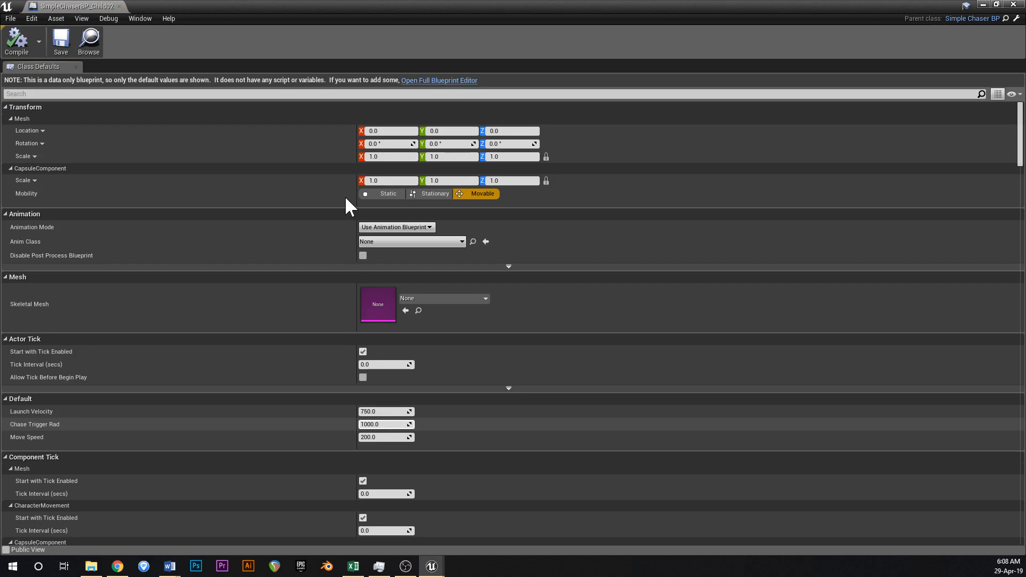
left_click(439, 81)
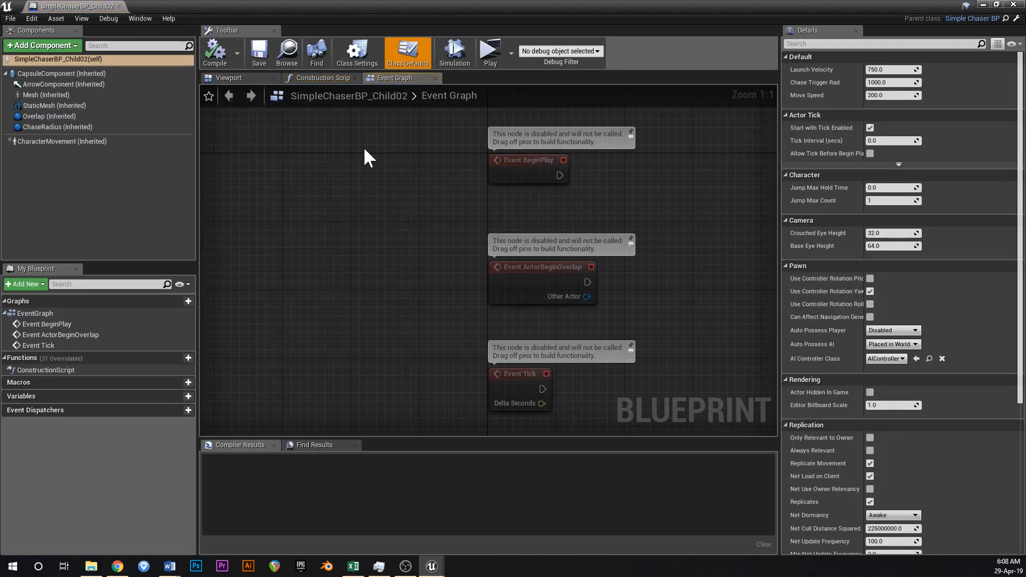
left_click(224, 78)
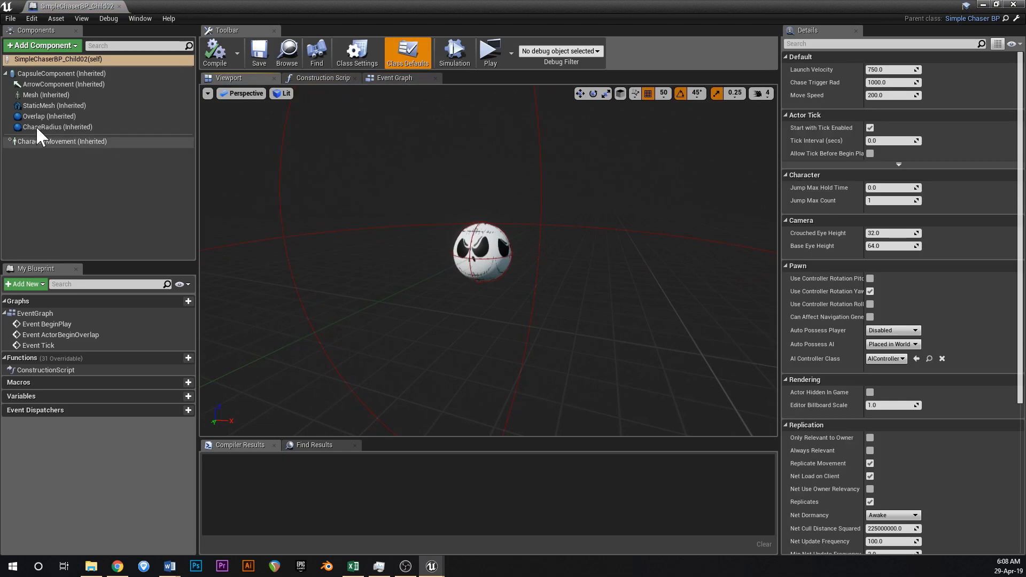
left_click(24, 60)
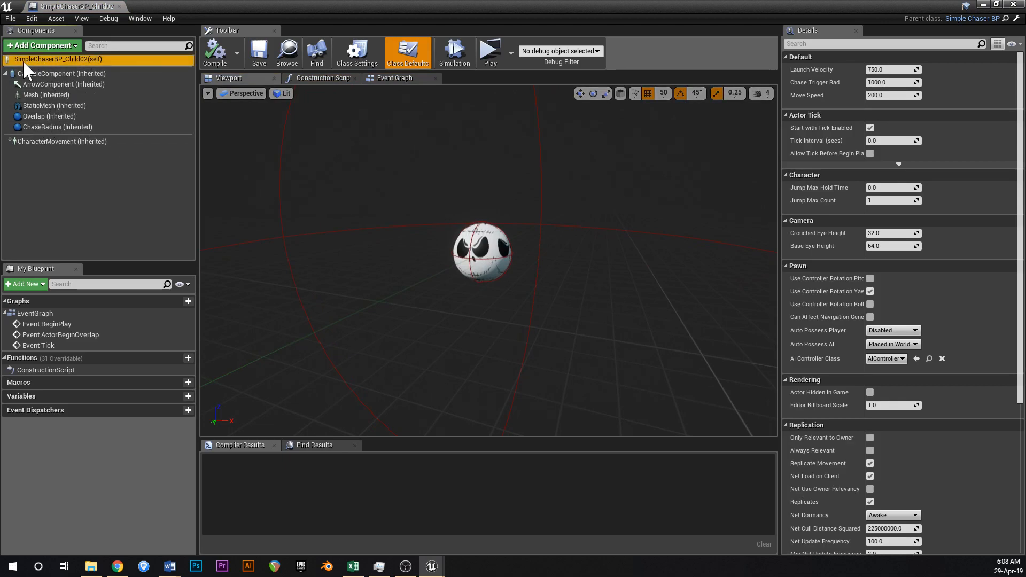
- Set SimpleChaserBP_Child02's Launch Velocity to 1000, Chase Trigger Rad to 1500 and Move Speed to 350, and compile
left_click(890, 69)
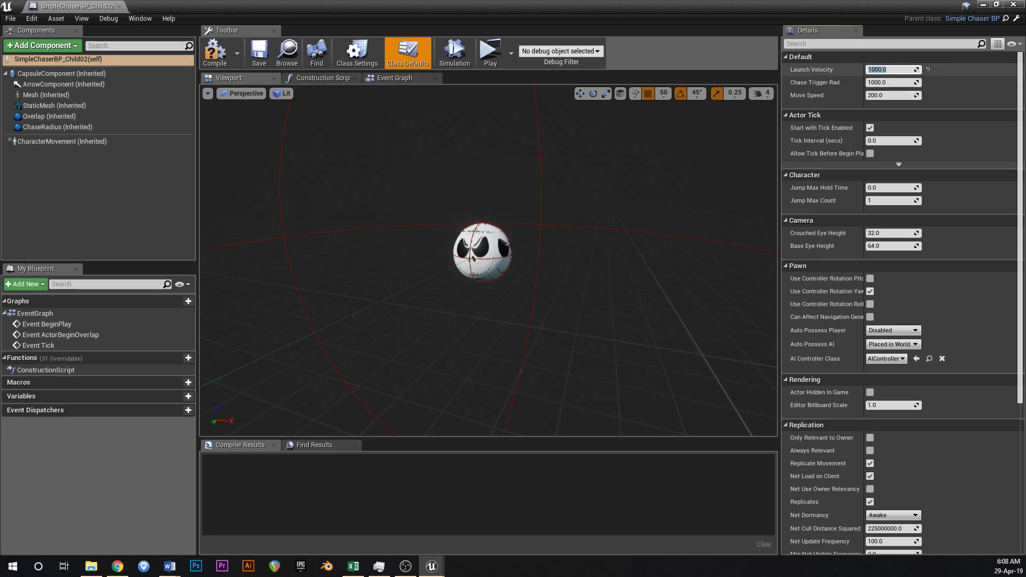
left_click(887, 83)
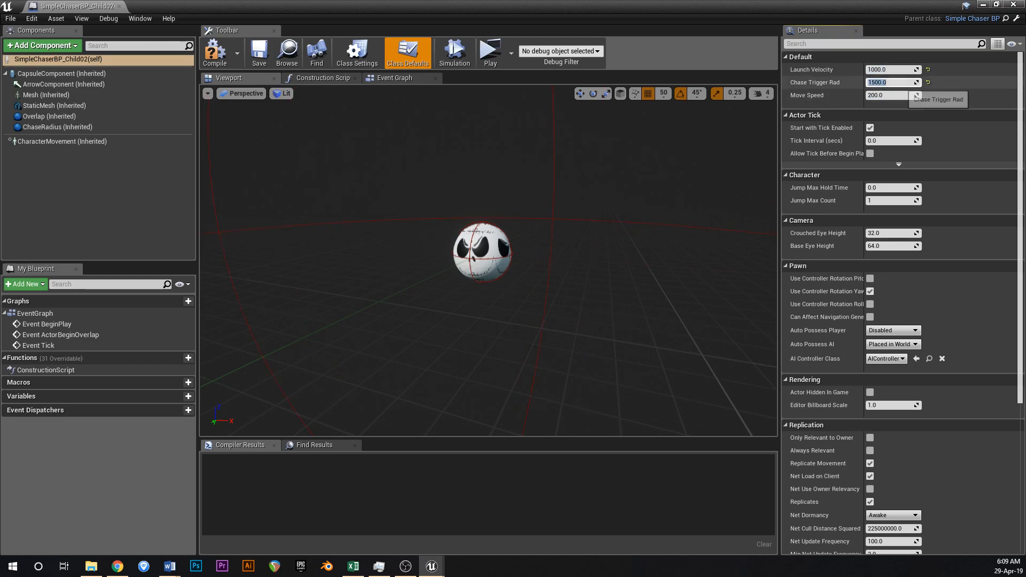
left_click(890, 95)
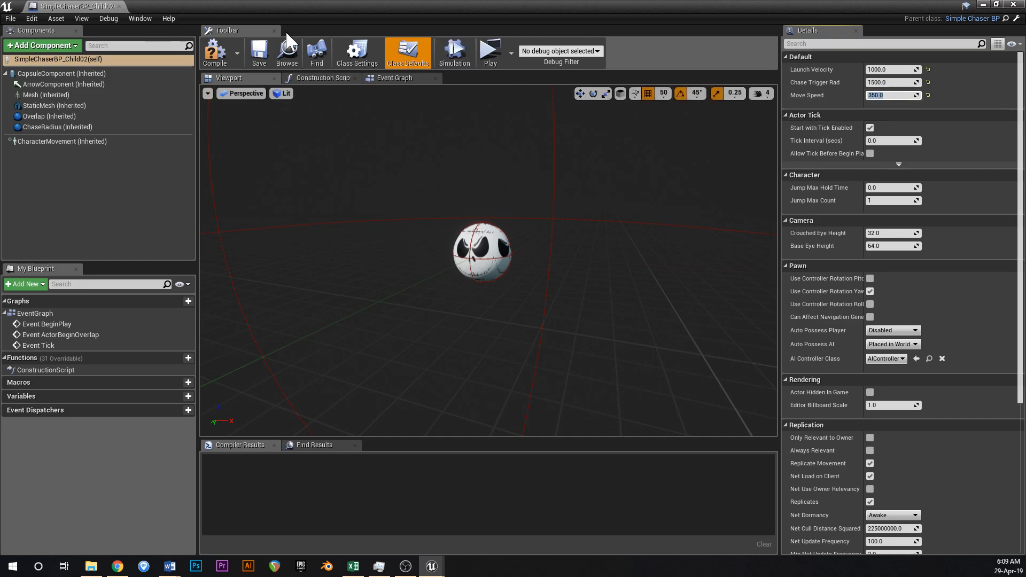
left_click(221, 54)
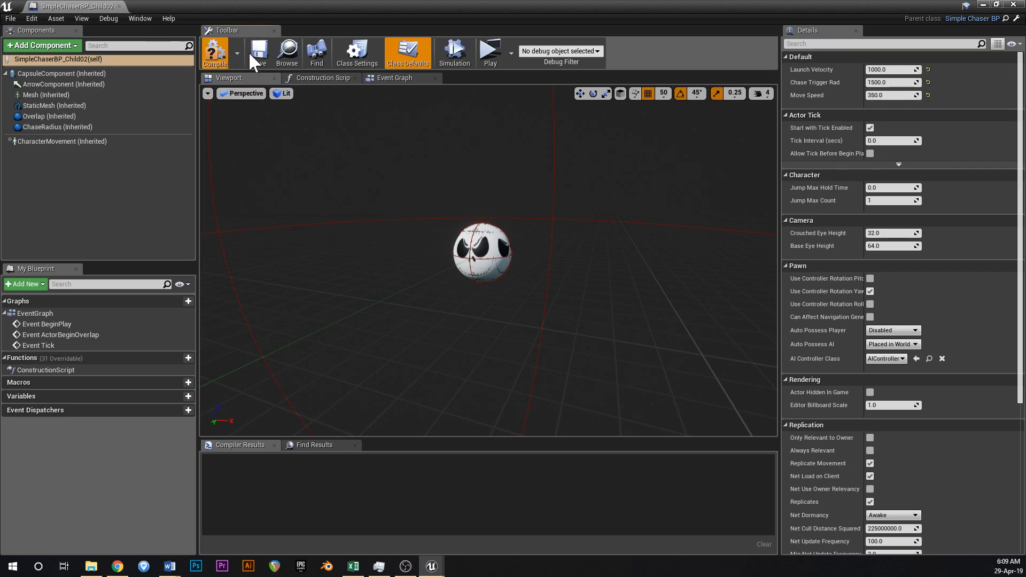
- Check which material the StaticMesh component uses, dock the SimpleChaserBP_Child02 editor in the main window, and return to L1
left_click(53, 95)
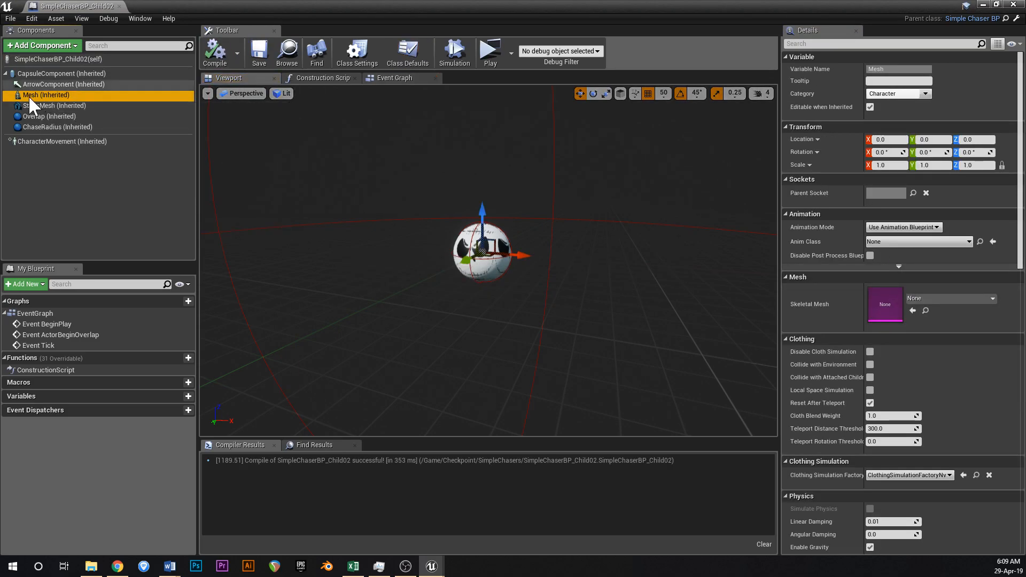
left_click(50, 105)
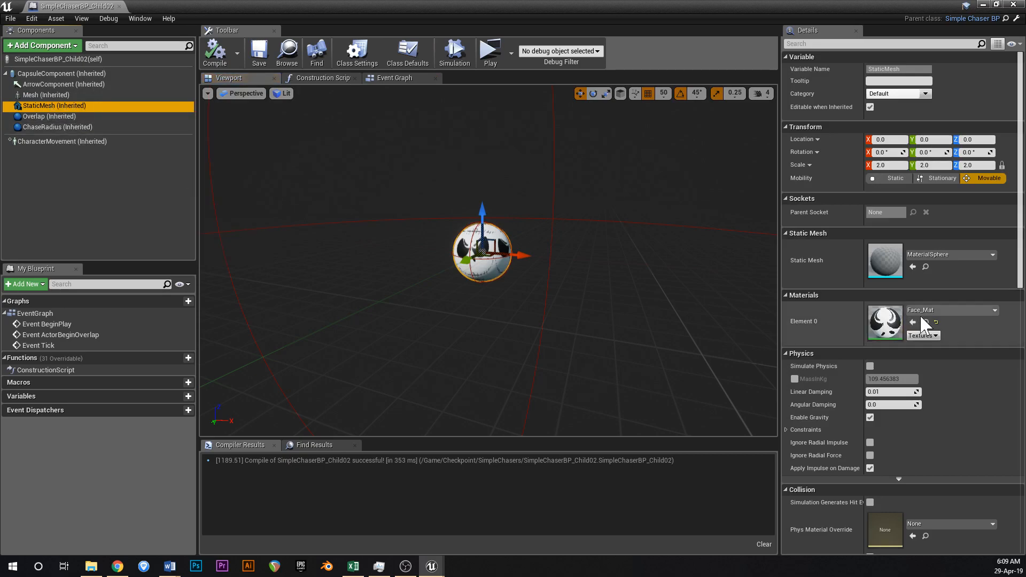
left_click_drag(102, 8, 360, 16)
left_click(80, 8)
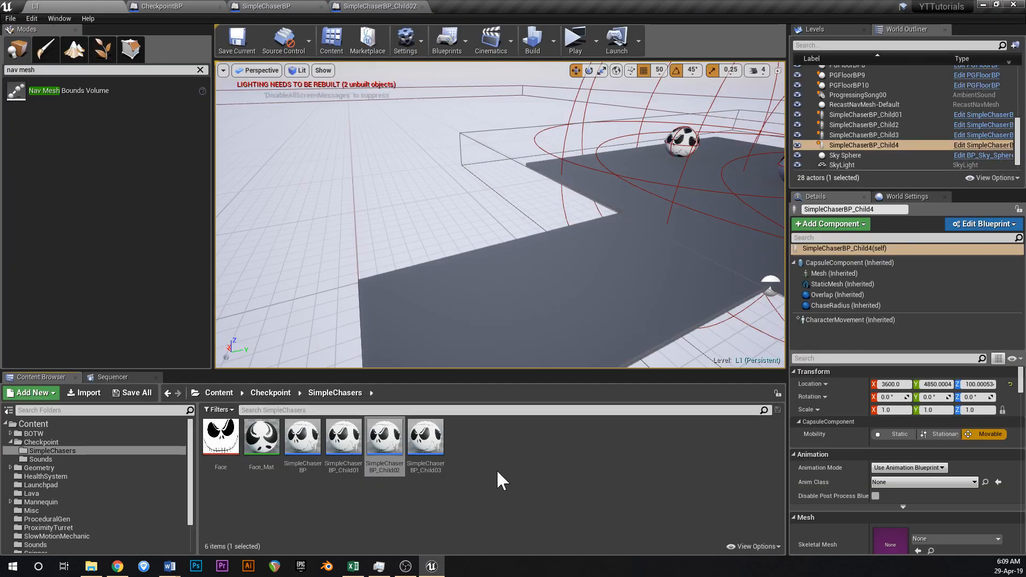
- Open the Face_Mat material, move the Texture Sample node further from the material output, and break its Base Color connection
double_click(267, 442)
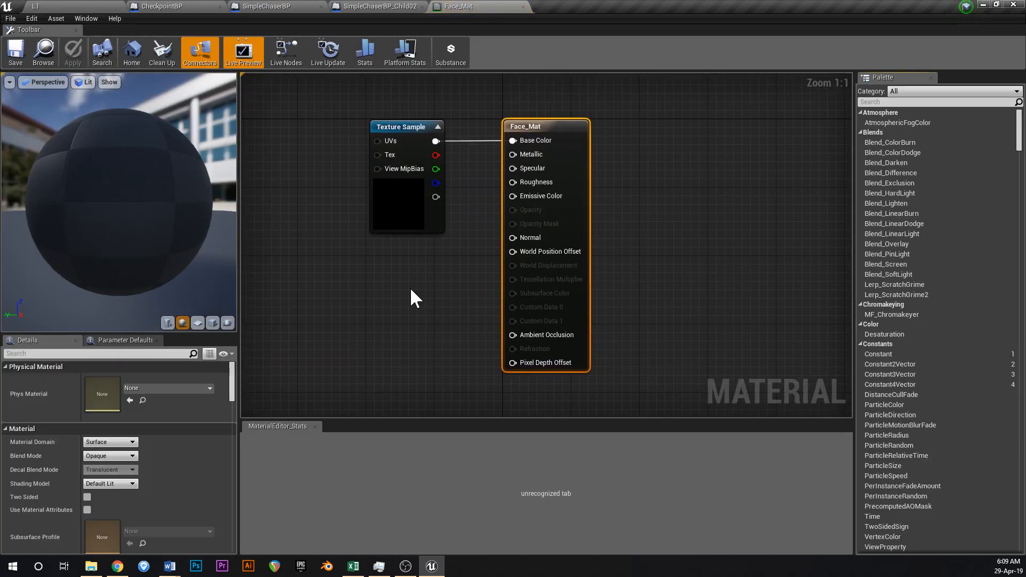
left_click_drag(570, 227, 330, 228)
left_click(428, 255)
scroll(374, 256, "up", 2)
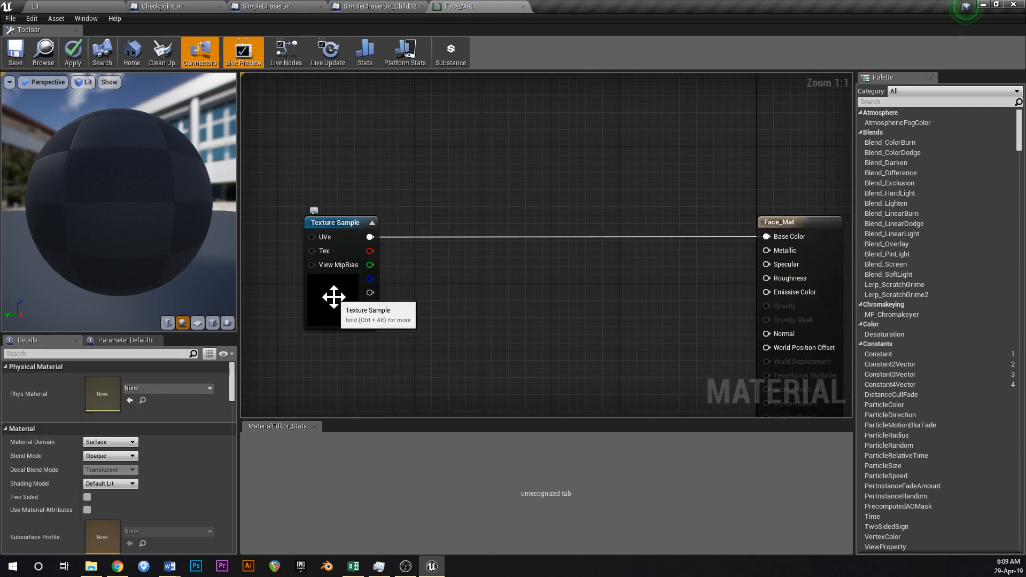
left_click(370, 238, "alt")
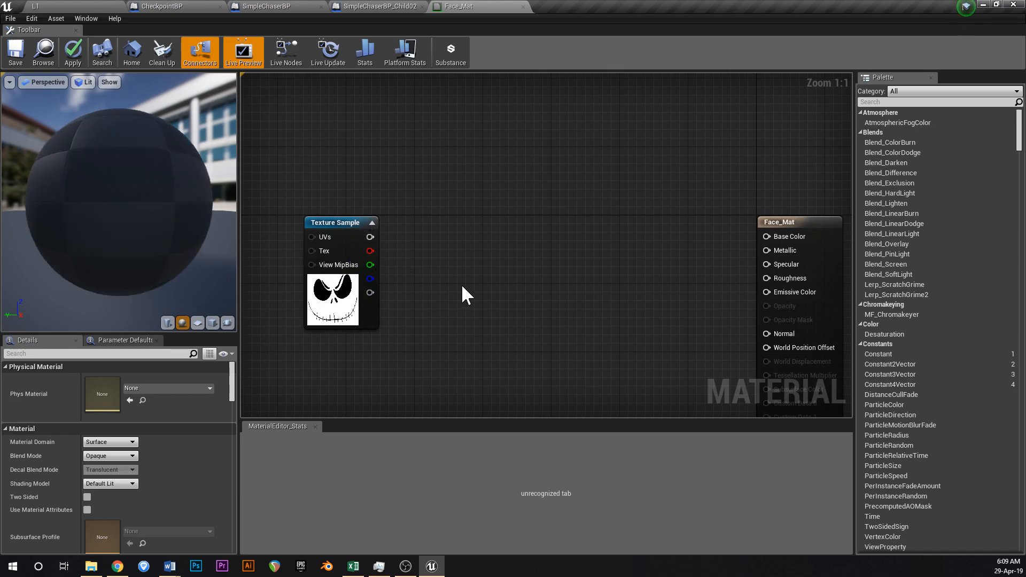
- Add a Multiply node and connect the Texture Sample's colour output to its A input
key("m")
left_click(501, 296)
left_click_drag(371, 237, 509, 319)
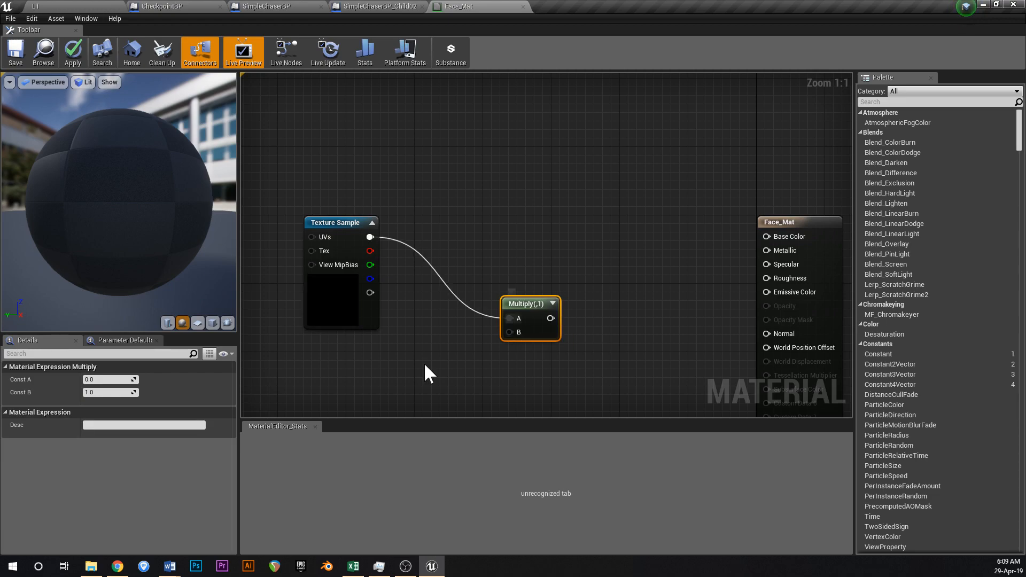
- Add a Constant3Vector node, connect it to the Multiply node's B input, and connect the Multiply output to Base Color
left_click(404, 381)
right_click_drag(404, 380, 401, 342)
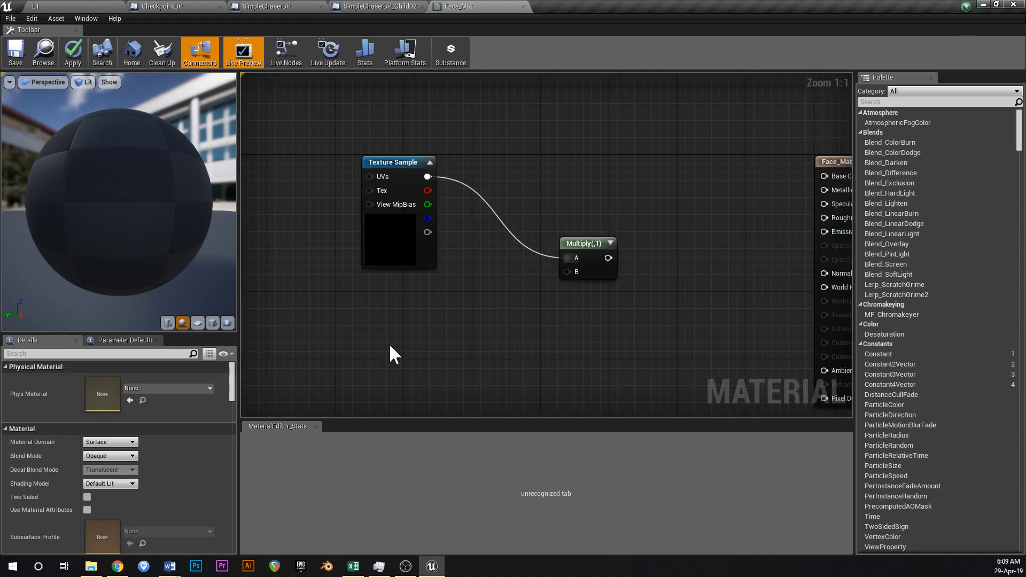
key("3")
left_click(392, 334)
left_click_drag(459, 354, 575, 268)
left_click_drag(598, 257, 824, 176)
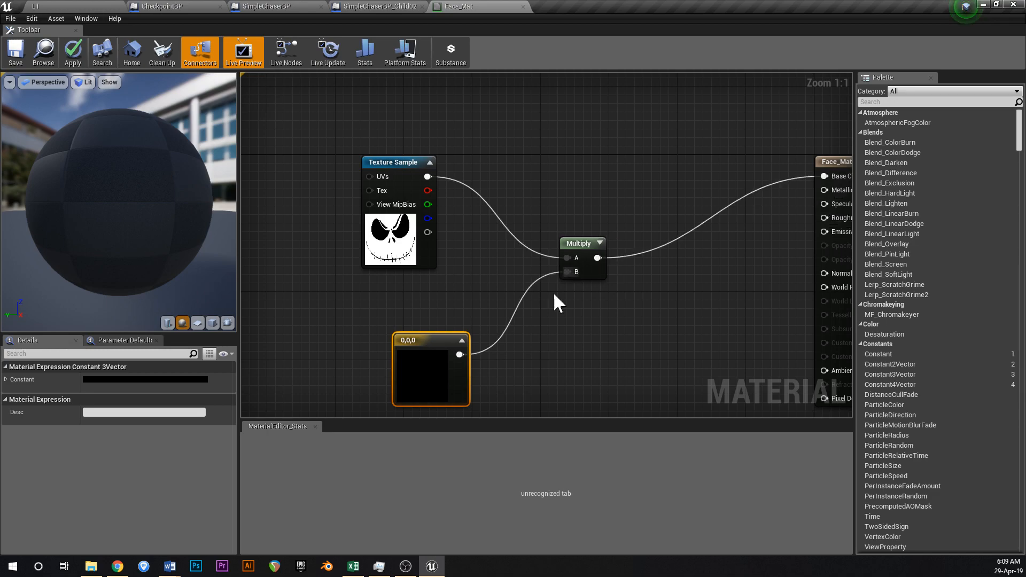
- Convert the Constant3Vector node to a parameter named Colour
right_click(420, 344)
left_click(434, 341)
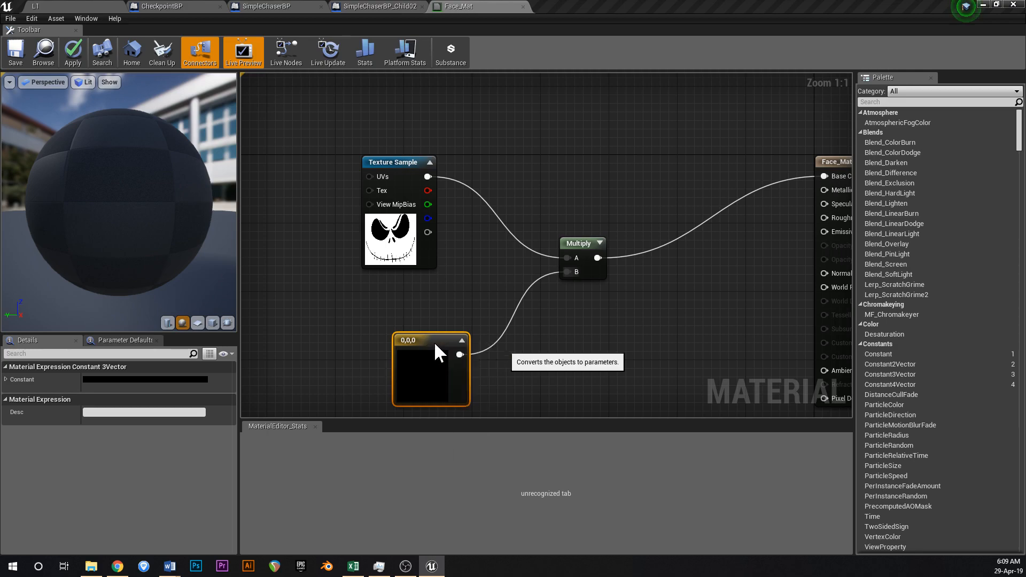
type("Colour")
key("Return")
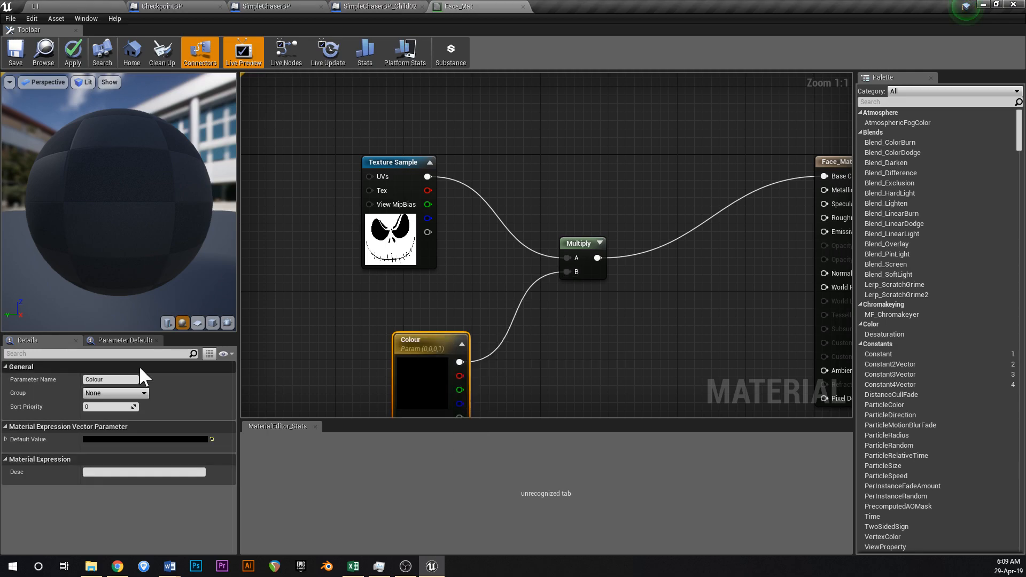
- Set the Colour parameter's default value to white, apply the material changes, close Face_Mat, and return to L1
left_click(151, 436)
left_click_drag(315, 332, 314, 309)
left_click(319, 527)
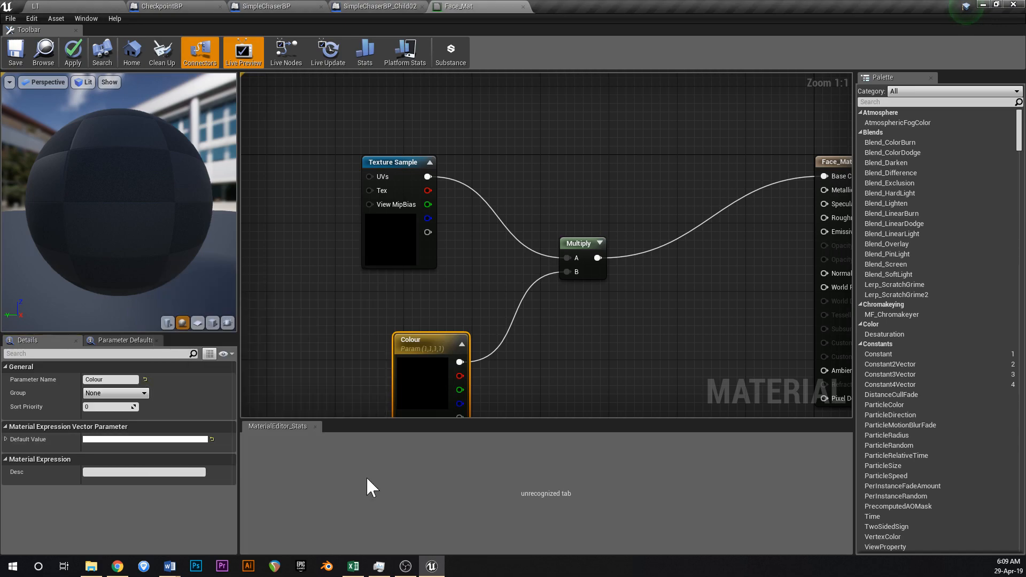
left_click(77, 50)
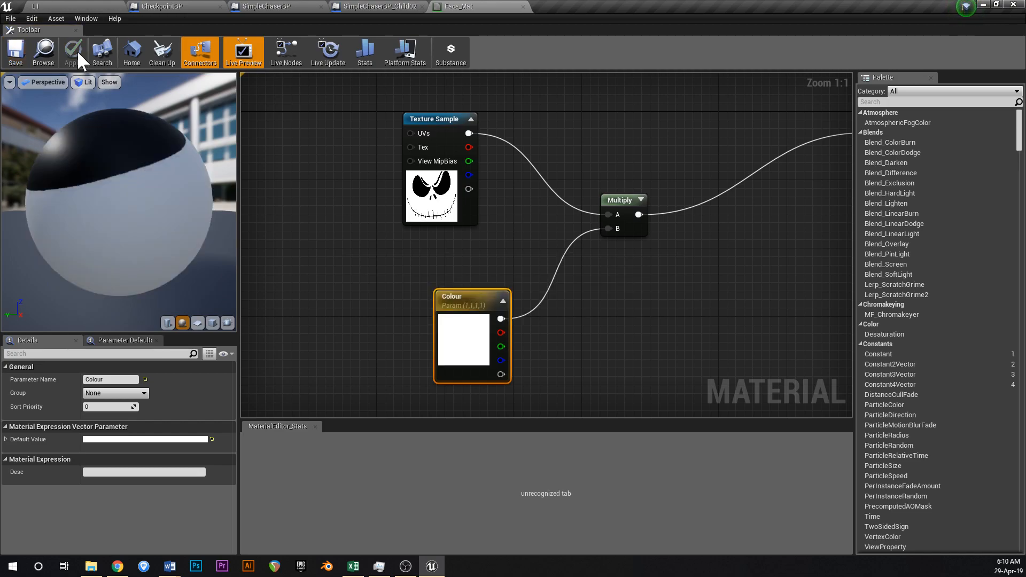
left_click(523, 7)
left_click(80, 6)
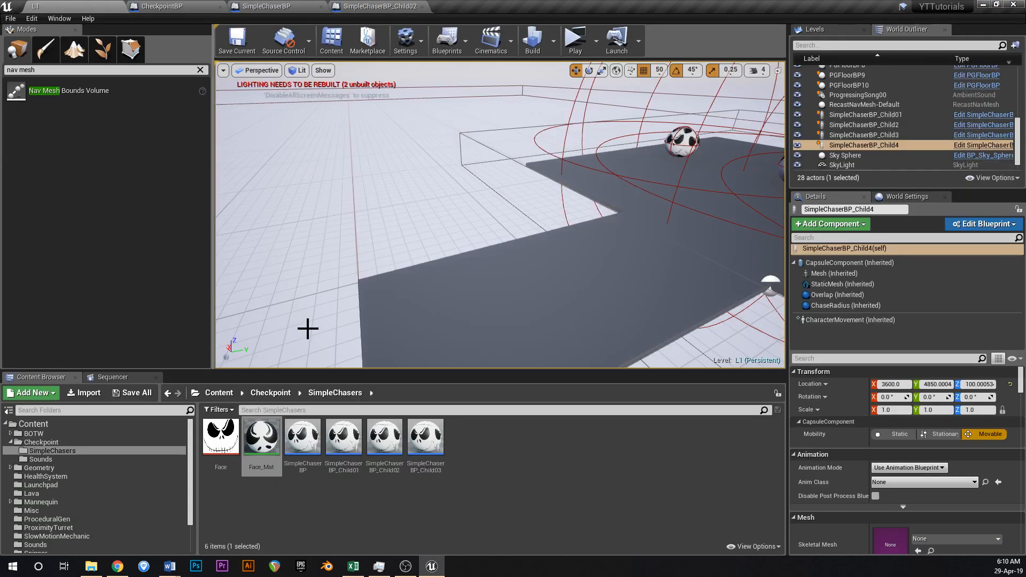
- Create a material instance from Face_Mat and name it Face_Mat_Inst01
right_click(261, 438)
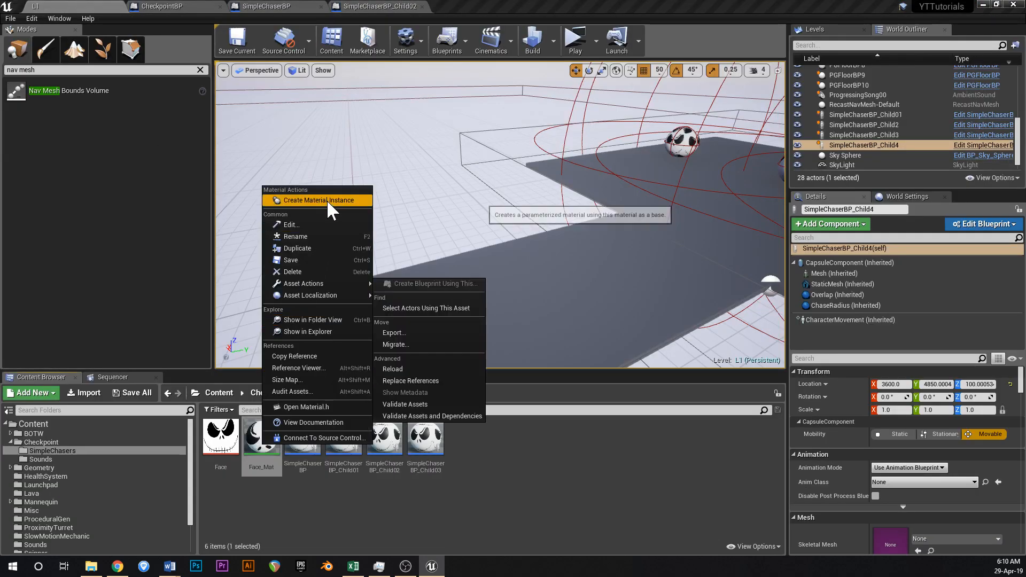
left_click(327, 202)
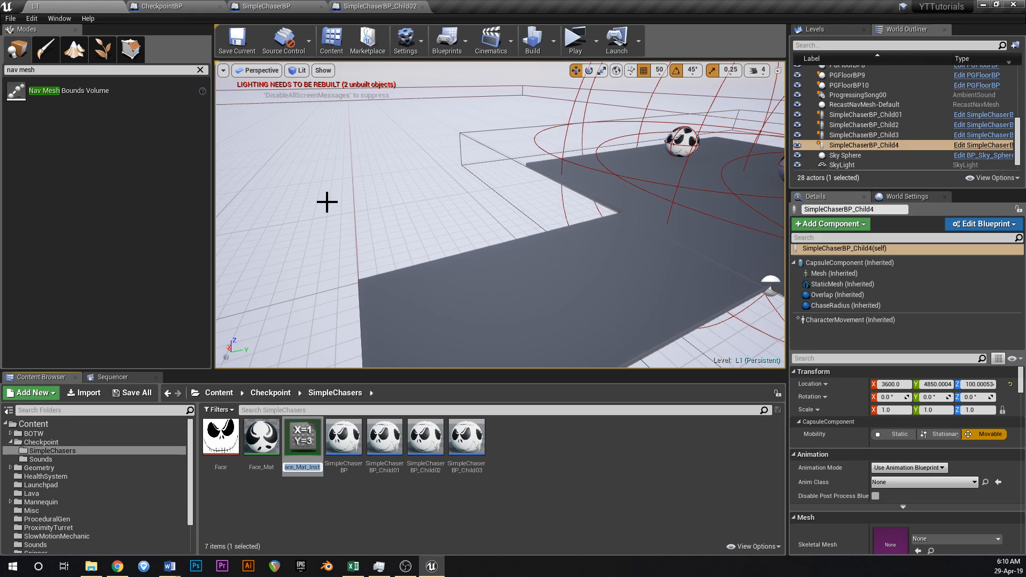
type("01")
key("Return")
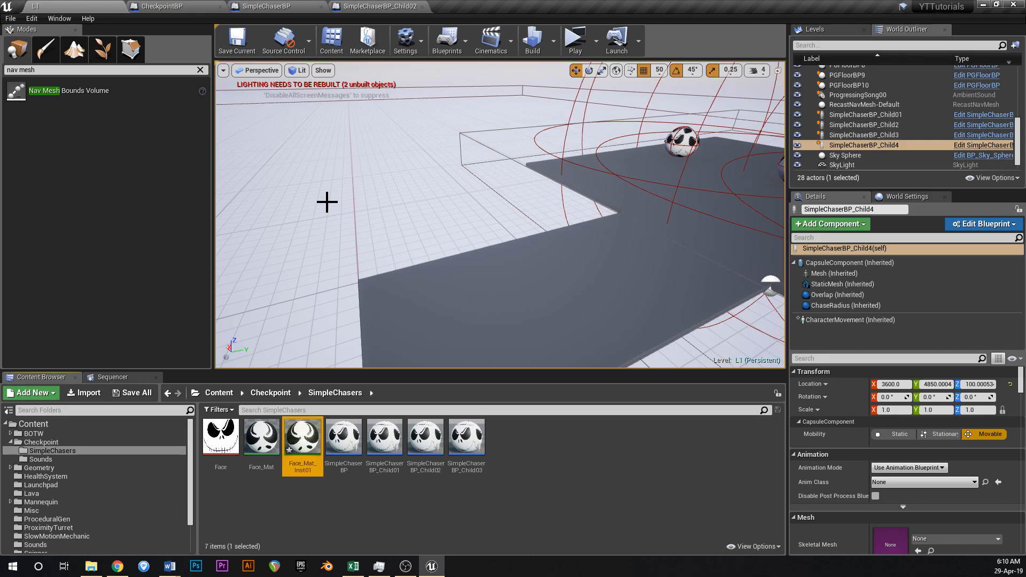
- Duplicate the material instance as Face_Mat_Inst02 and Face_Mat_Inst03, and save everything
key("ctrl+w")
key("Escape")
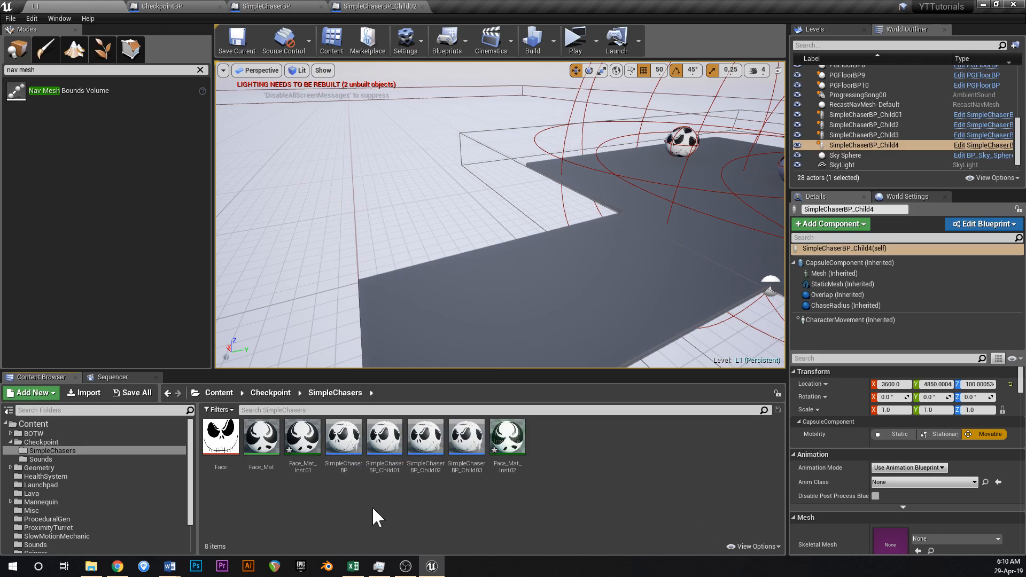
left_click(519, 456)
key("ctrl+w")
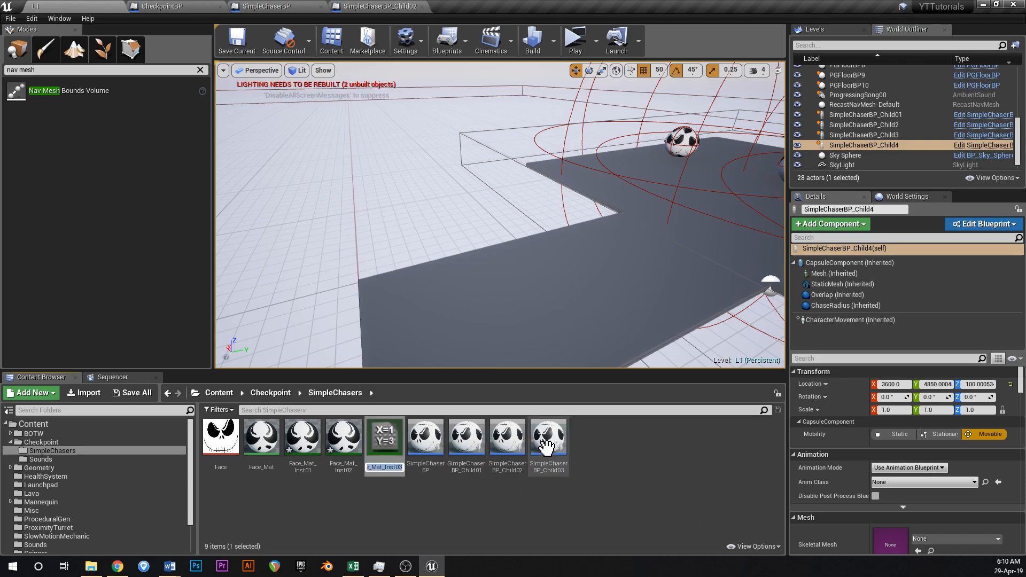
key("Escape")
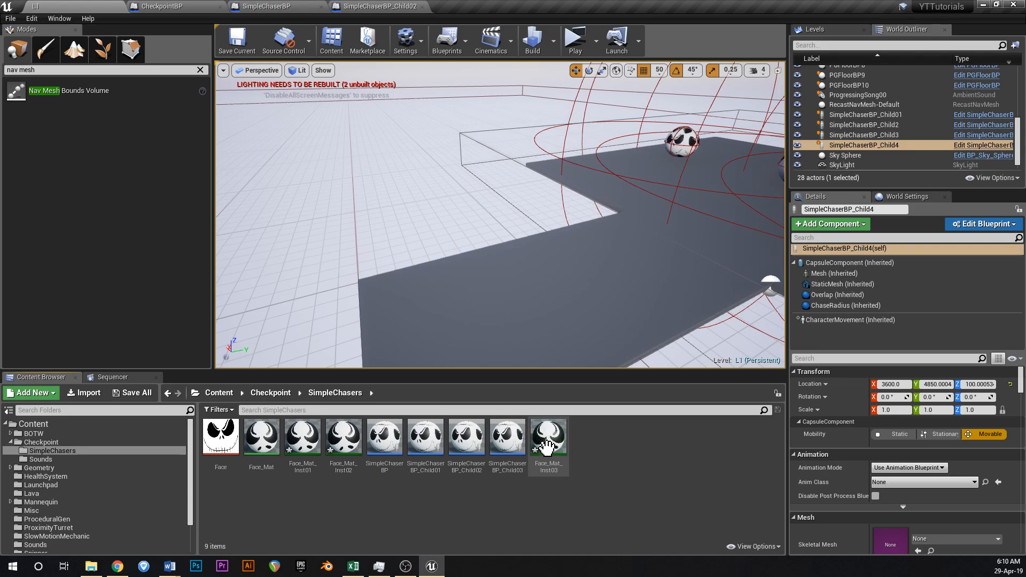
right_click_drag(471, 283, 500, 265)
key("ctrl+shift+s")
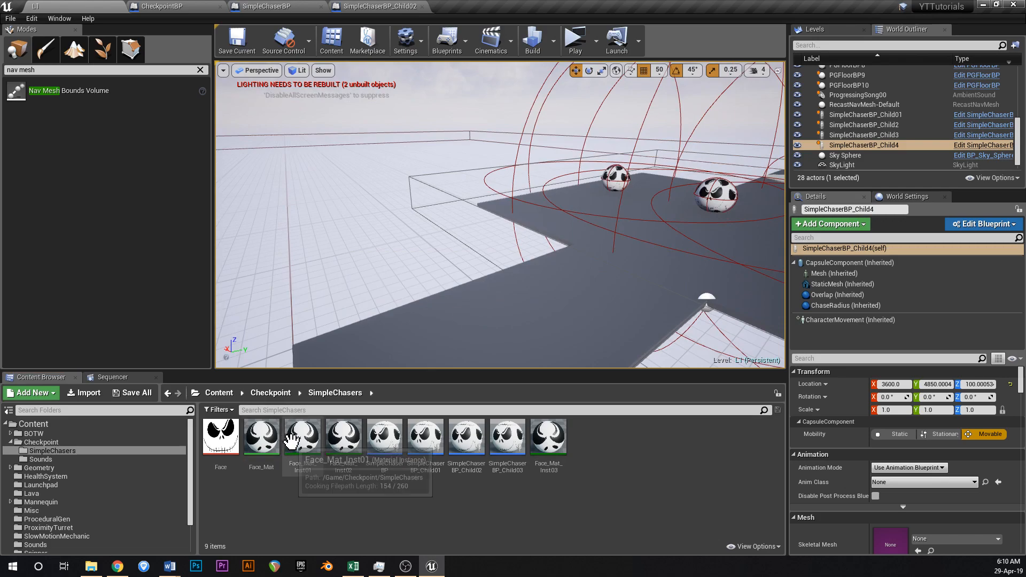
- Open Face_Mat_Inst01, enable its Colour parameter override, save and close it, and return to L1
double_click(313, 435)
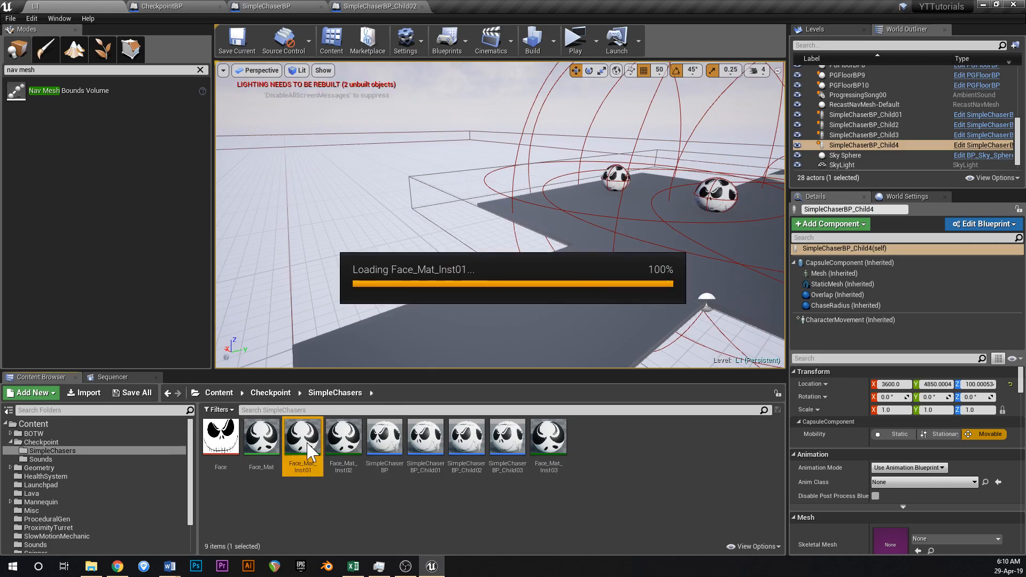
left_click(571, 120)
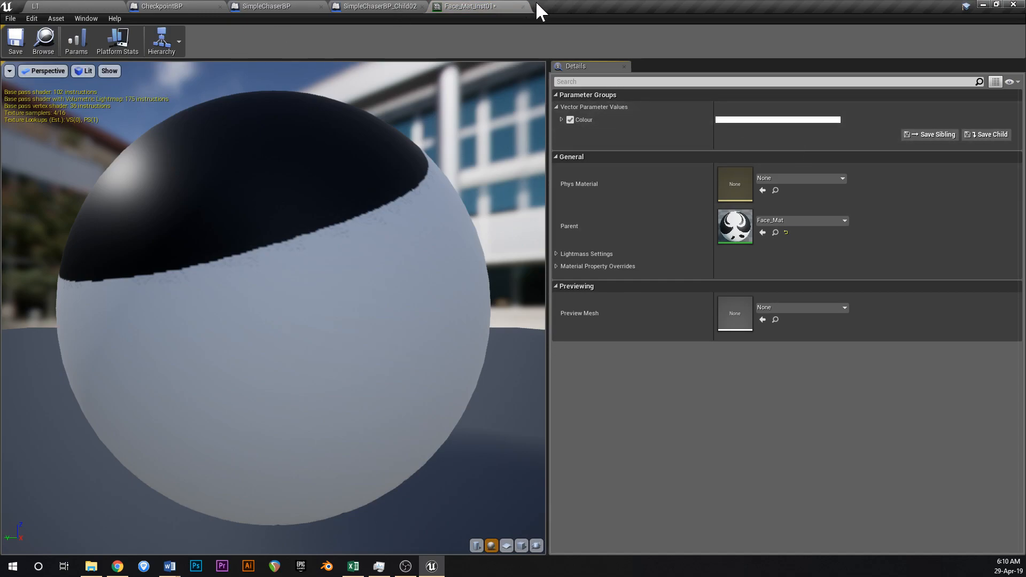
key("ctrl+s")
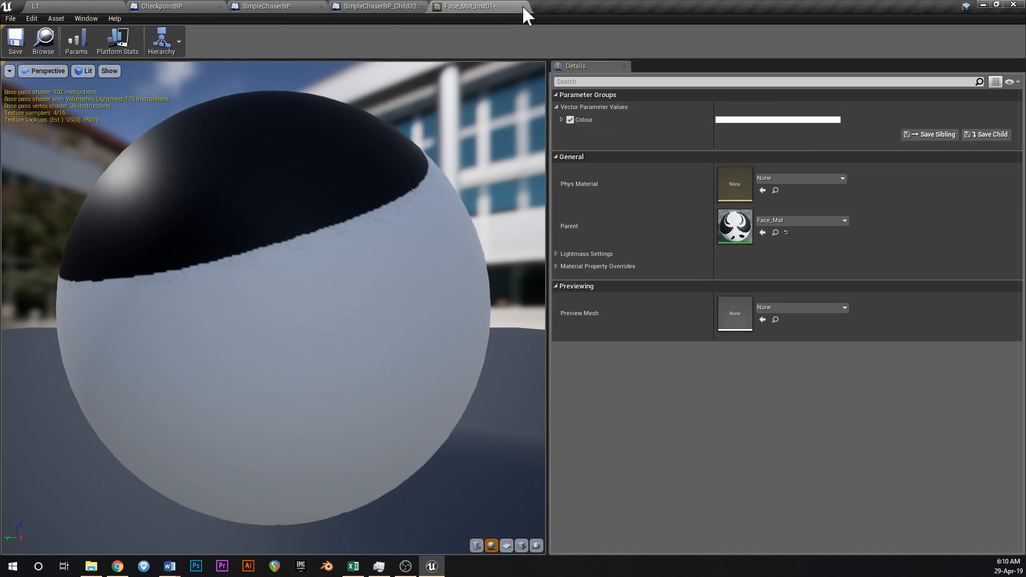
left_click(520, 6)
left_click(59, 6)
- Open Face_Mat_Inst02, enable its Colour parameter override, set it to yellow (about sRGB FFE800), close it, and return to L1
double_click(344, 433)
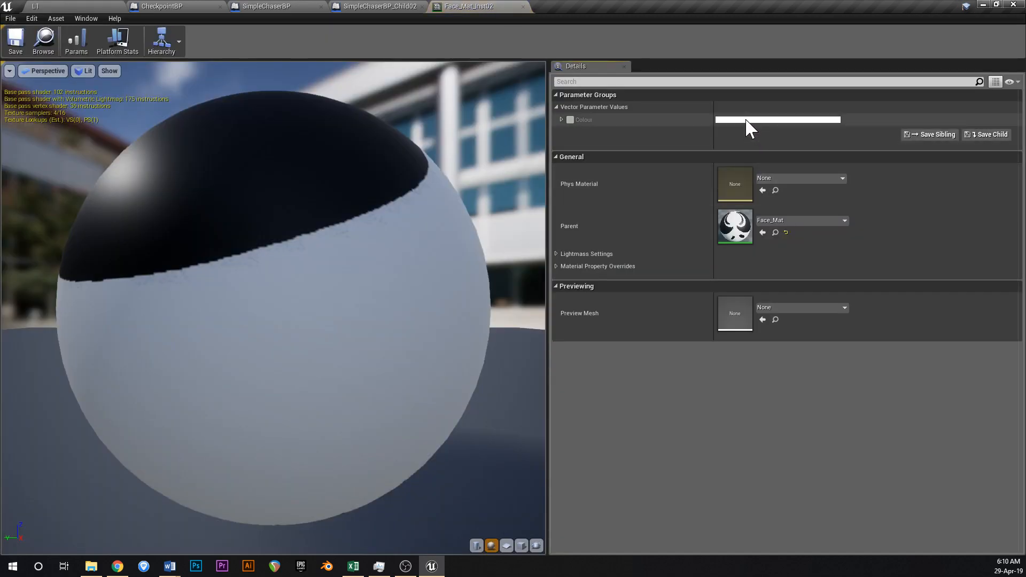
left_click(570, 119)
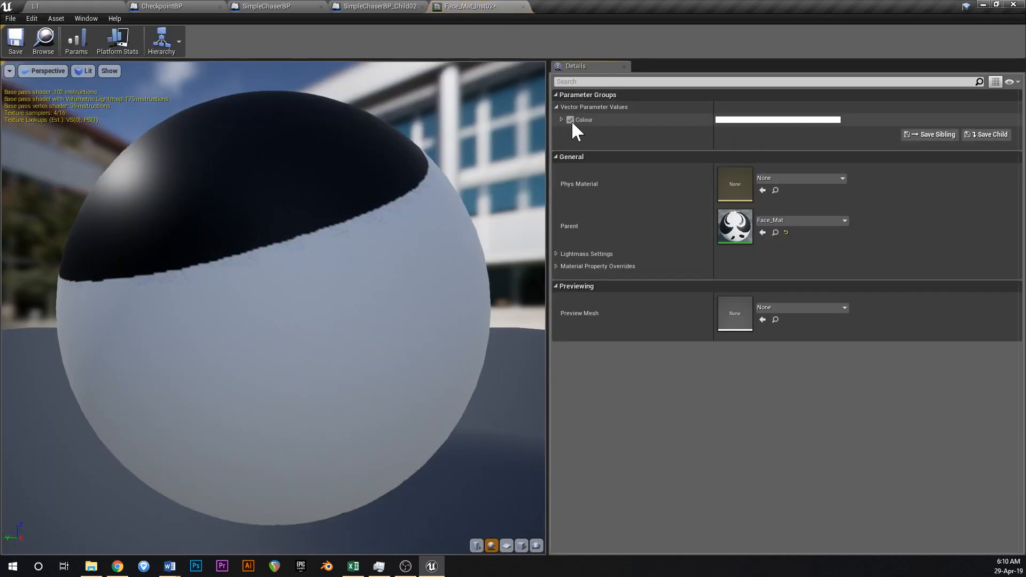
left_click(740, 121)
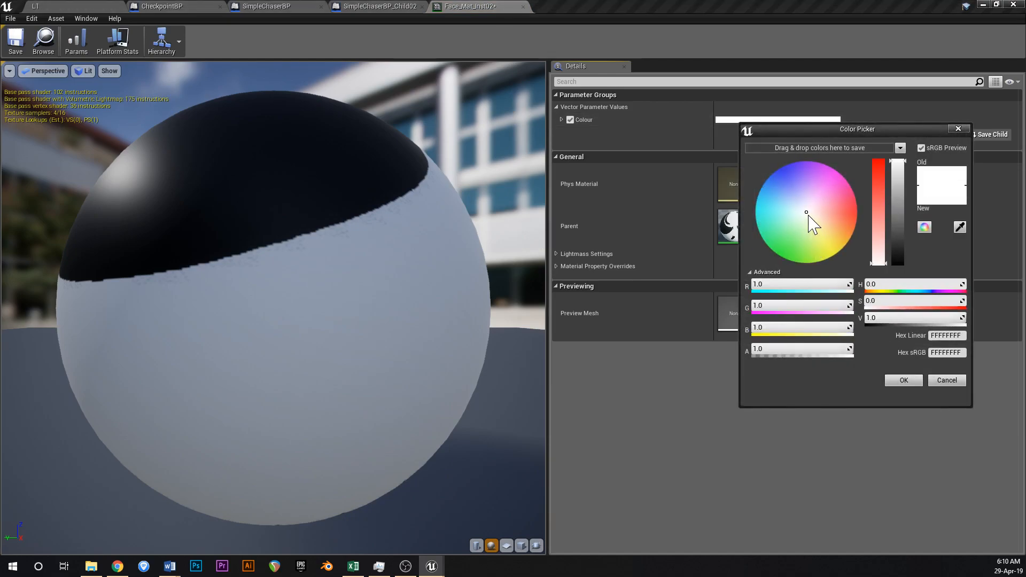
left_click_drag(808, 214, 842, 249)
scroll(339, 265, "down", 5)
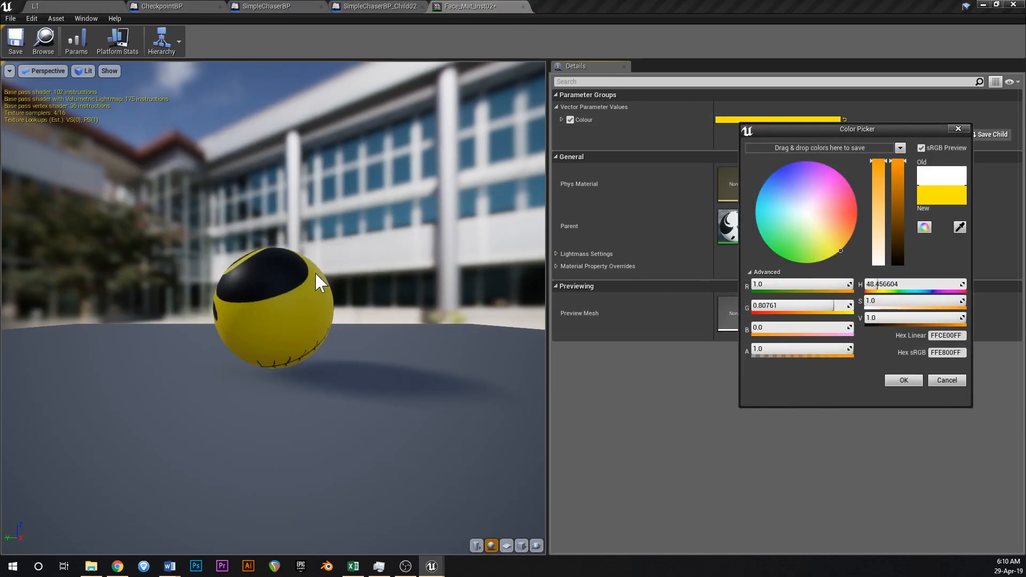
left_click(907, 381)
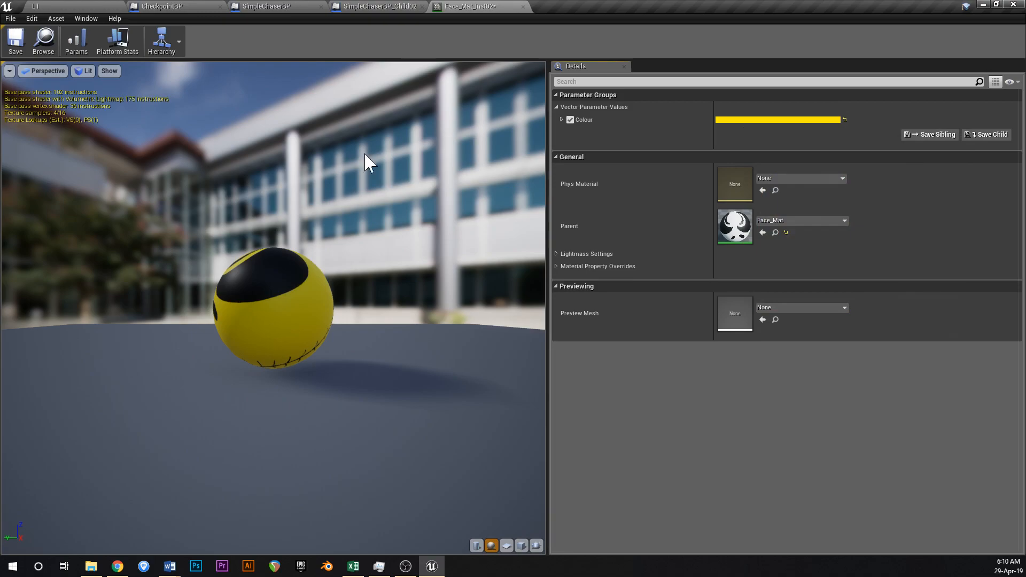
left_click(524, 7)
left_click(79, 7)
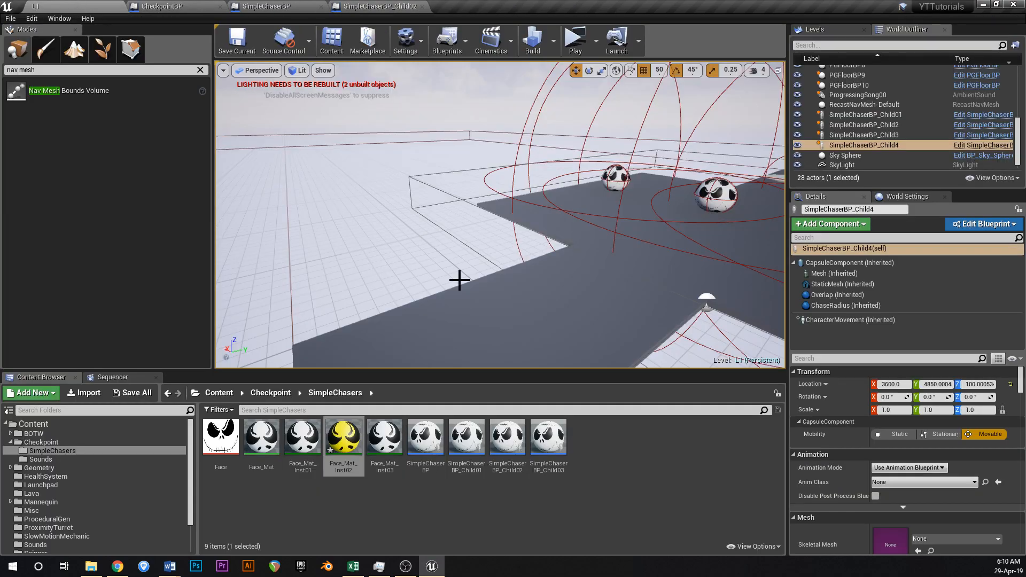
- Open Face_Mat_Inst03, enable its Colour override, set it to orange (about sRGB FF9000), save it, and return to L1
double_click(384, 438)
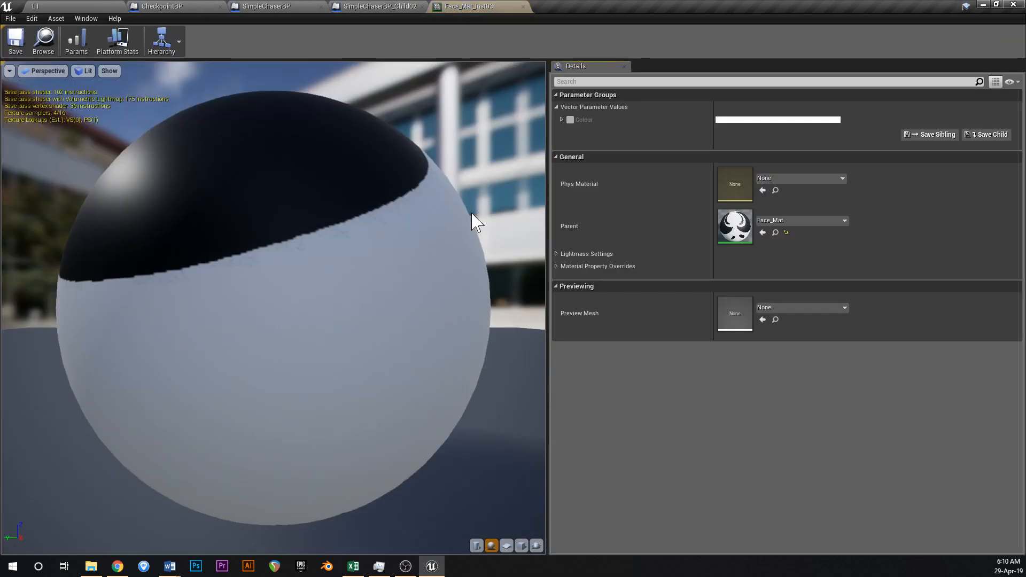
double_click(778, 120)
double_click(778, 120)
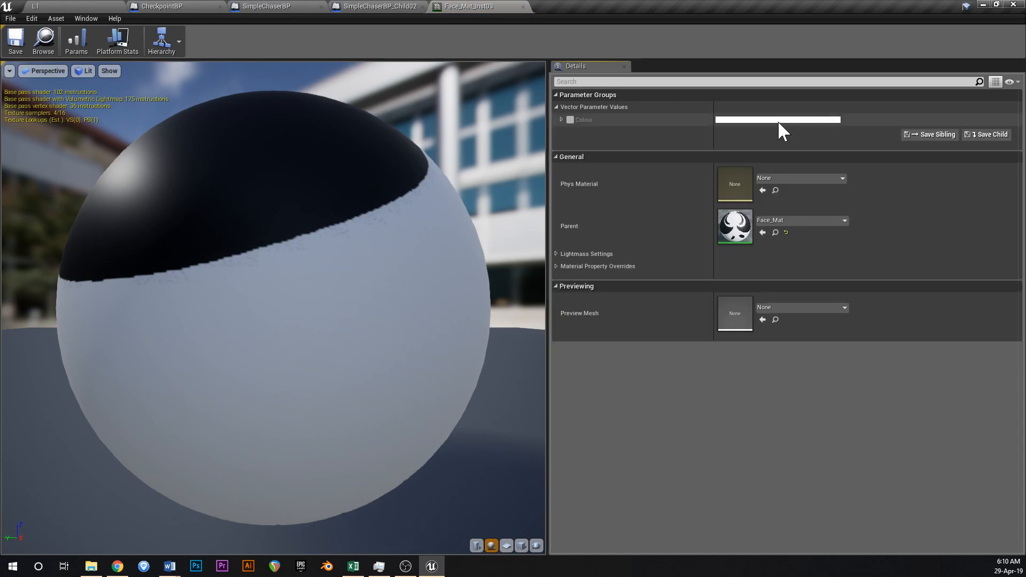
double_click(764, 119)
left_click(571, 120)
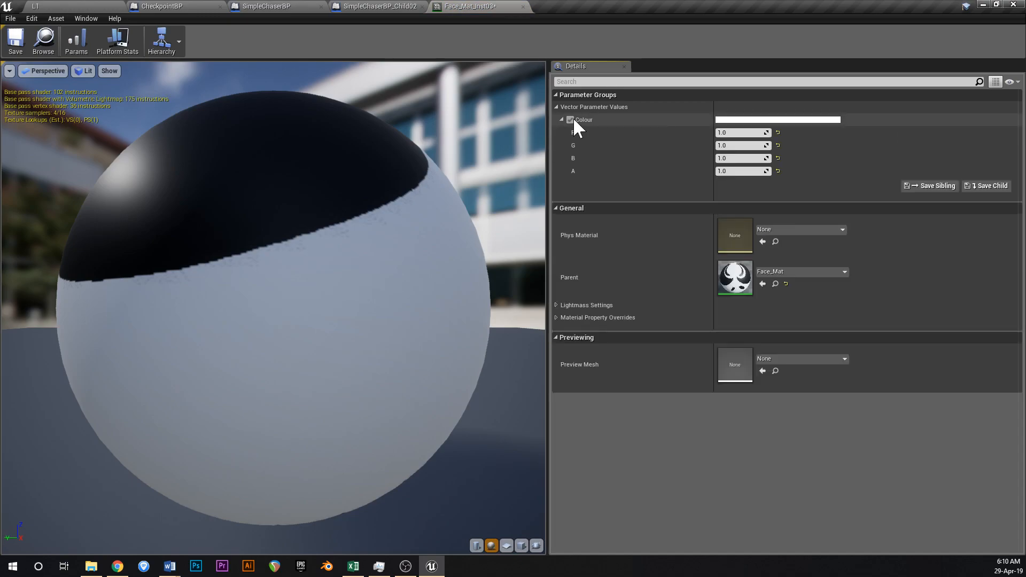
double_click(775, 119)
left_click_drag(855, 208, 891, 227)
left_click(938, 377)
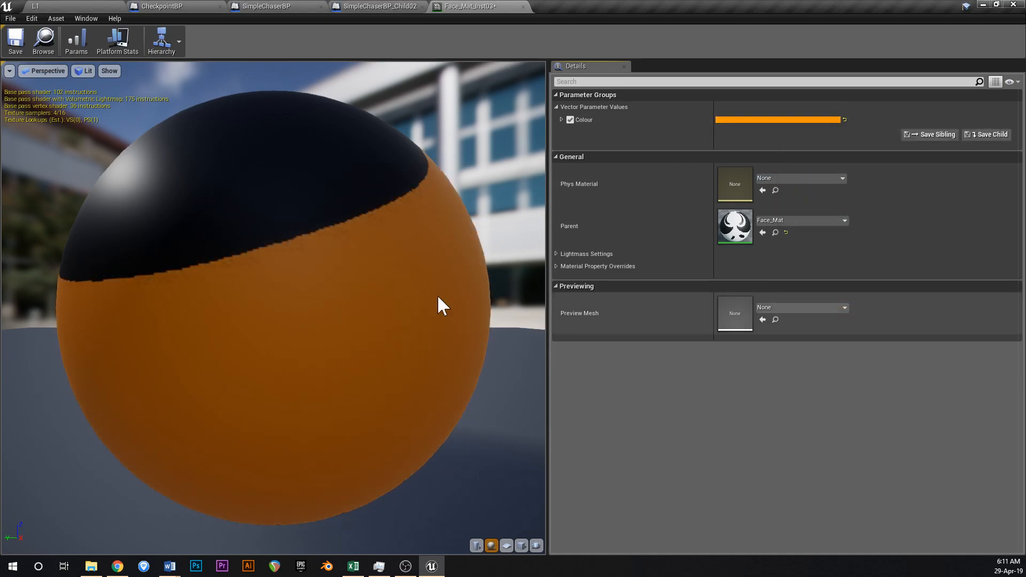
scroll(417, 291, "down", 2)
key("ctrl+s")
left_click(105, 7)
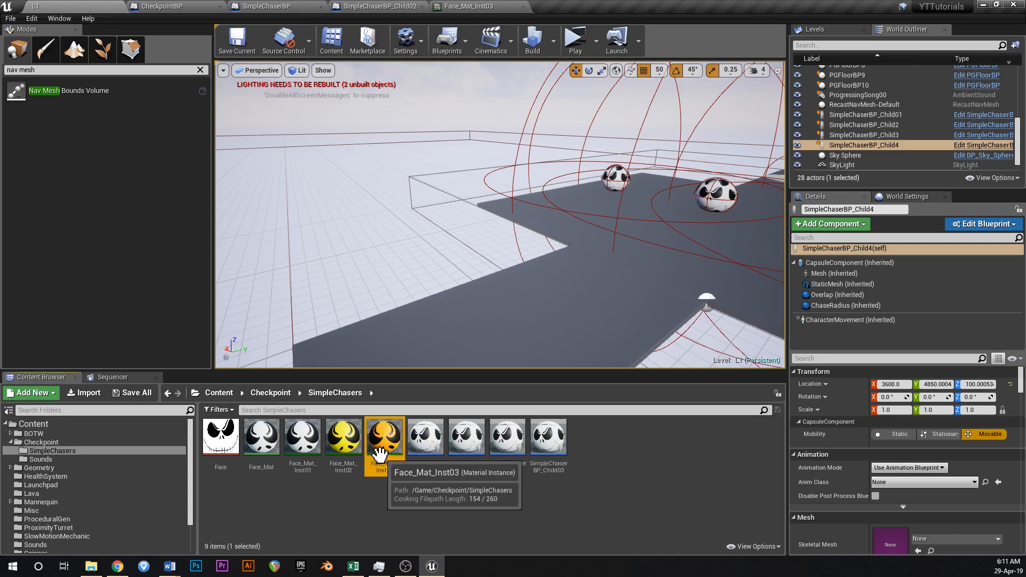
- Duplicate Face_Mat_Inst03 as Face_Mat_Inst04, set the copy's Colour to pure red (FF0000), save it, and close both instances
key("ctrl+w")
key("Return")
double_click(422, 461)
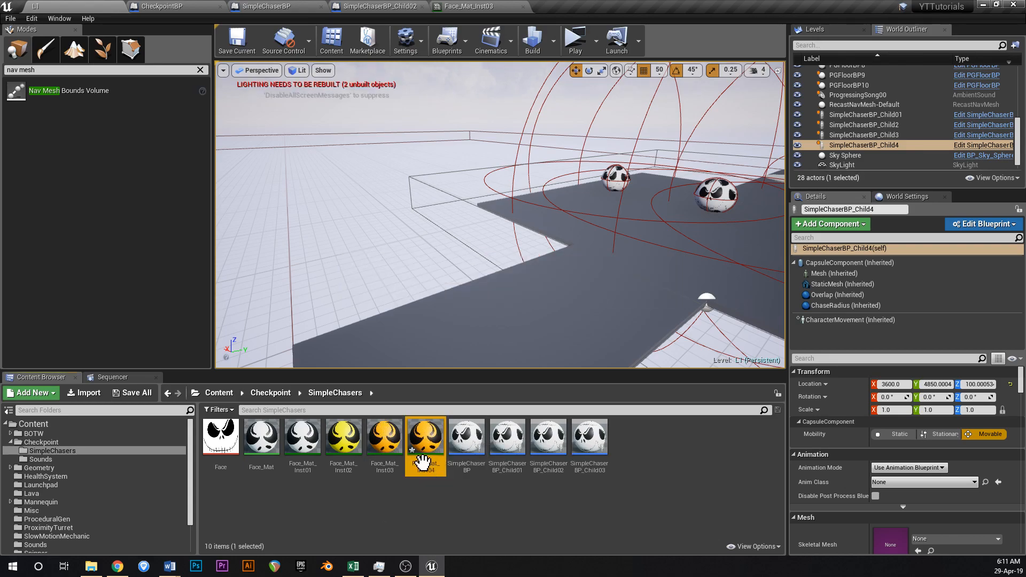
left_click(797, 119)
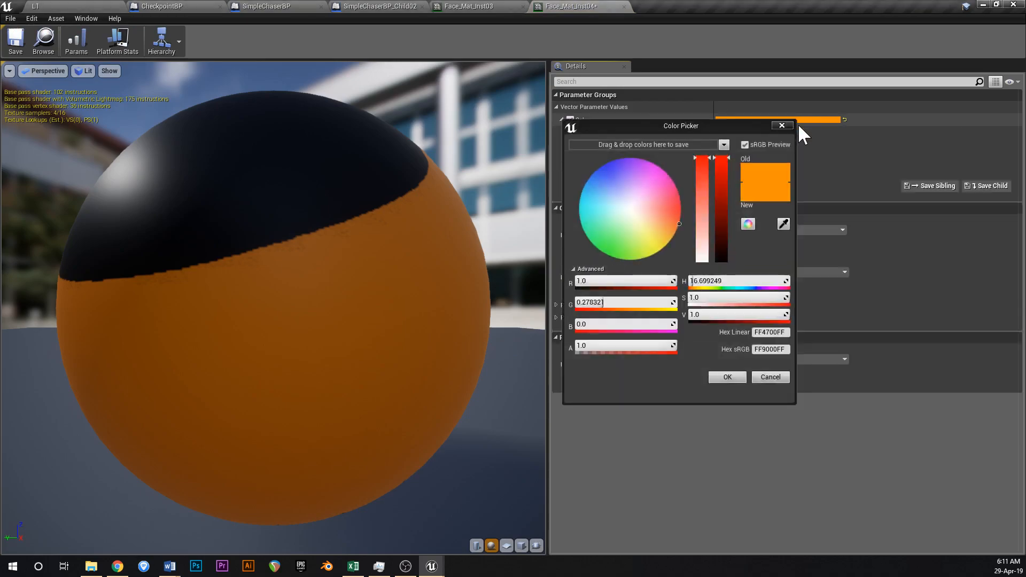
left_click(681, 206)
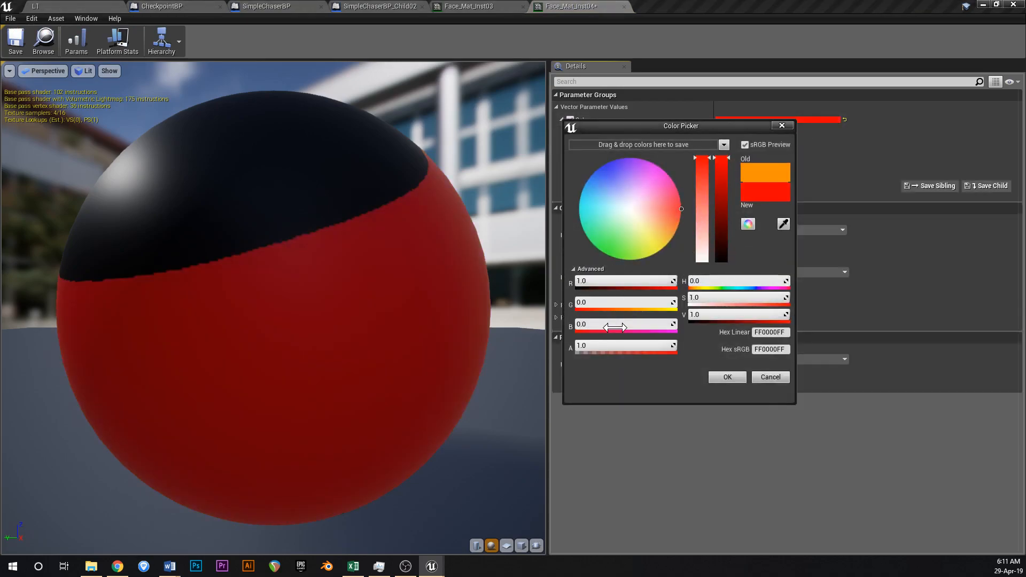
left_click(727, 377)
left_click(21, 46)
left_click(624, 7)
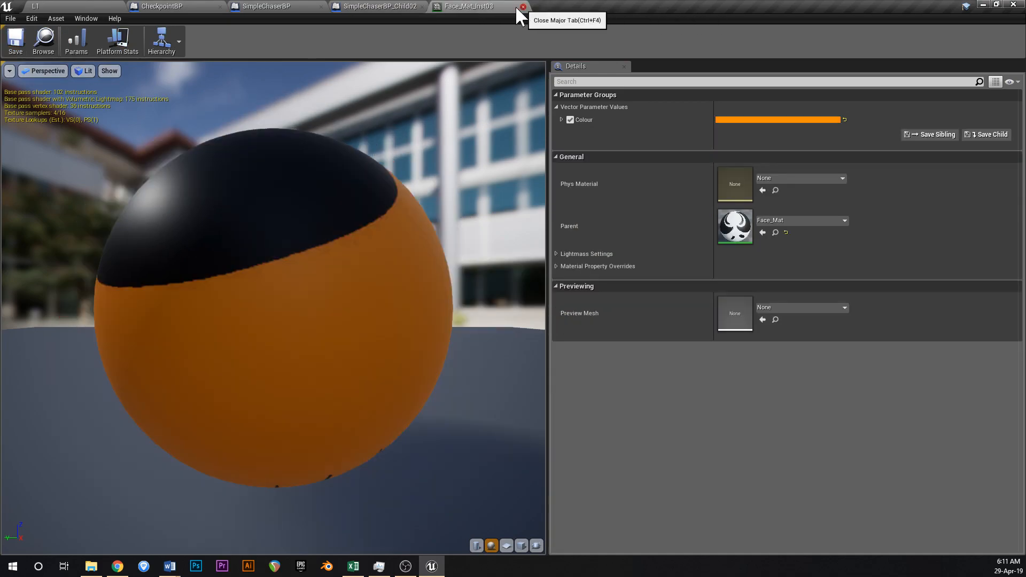
left_click(522, 6)
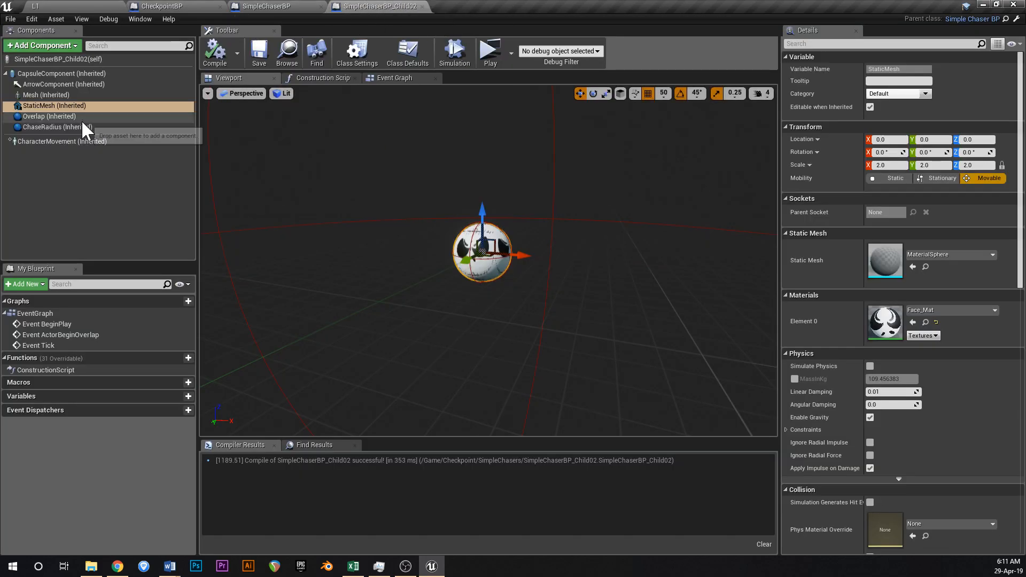
- Assign Face_Mat_Inst02 to the StaticMesh of SimpleChaserBP_Child02, compile, save and close the blueprint, and return to L1
left_click(941, 311)
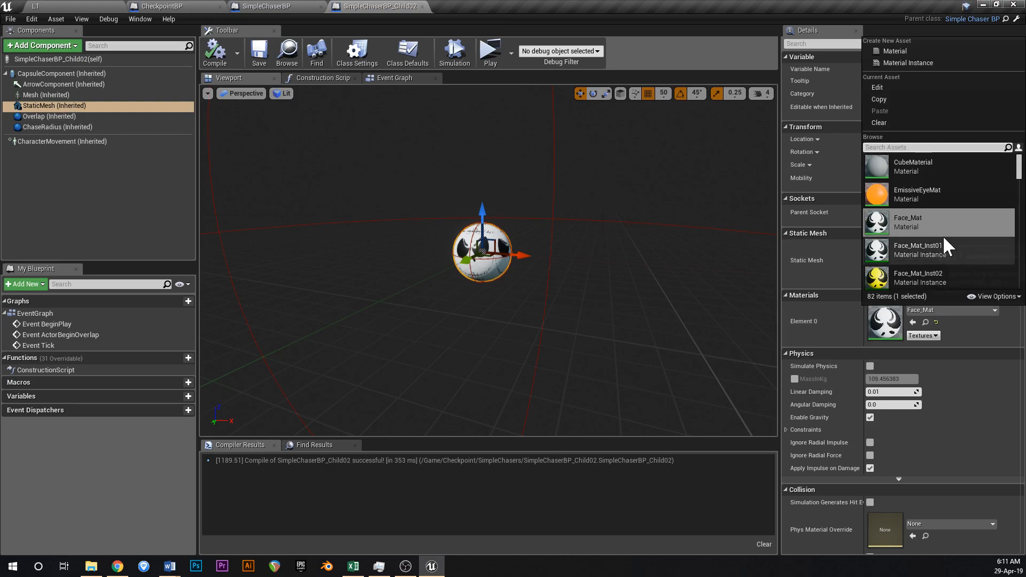
left_click(937, 273)
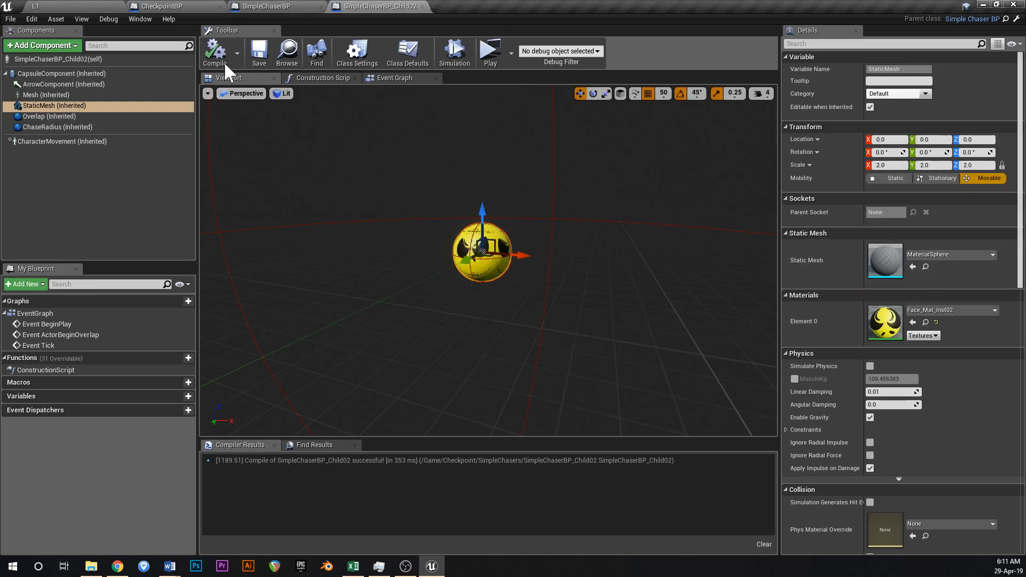
left_click(261, 53)
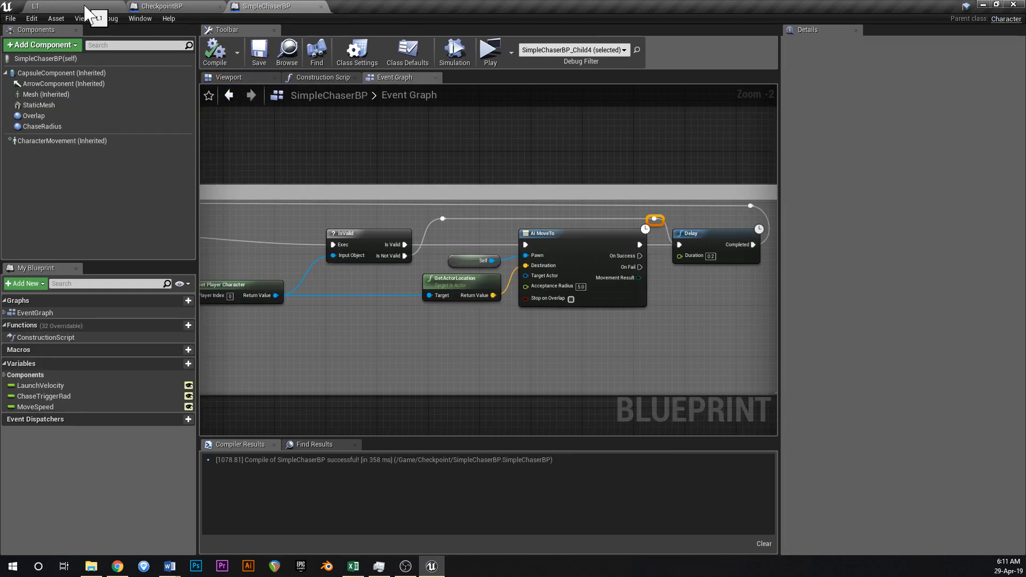
left_click(35, 6)
- Duplicate SimpleChaserBP_Child03 as SimpleChaserBP_Child04
left_click(594, 437)
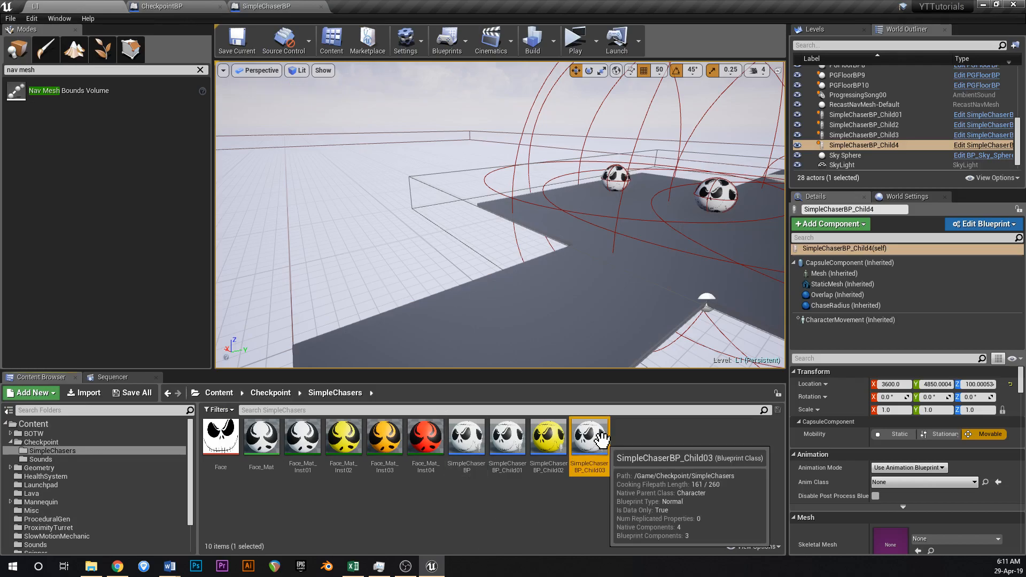
key("ctrl+w")
key("Return")
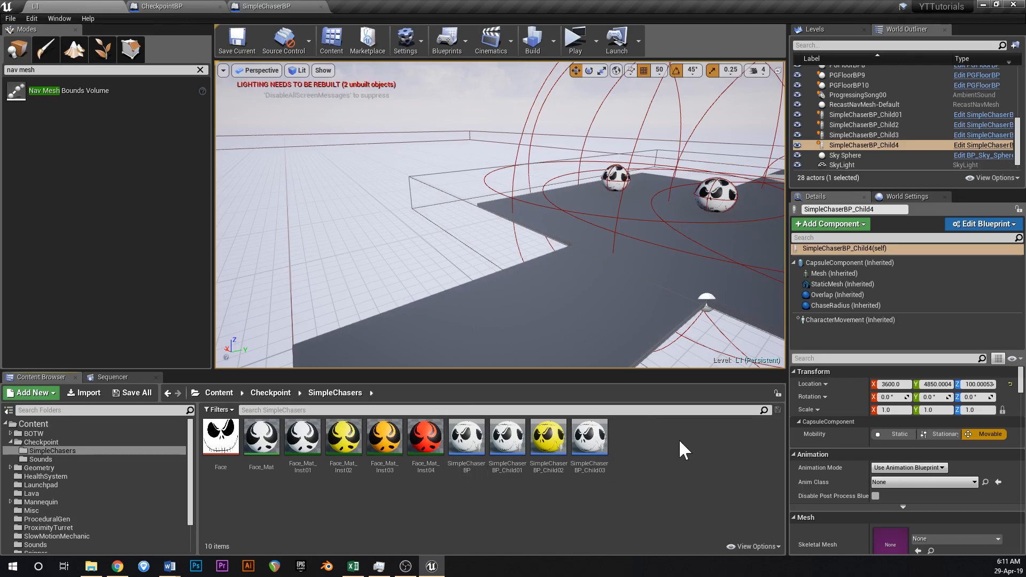
- Open SimpleChaserBP_Child03 in the full blueprint editor and assign Face_Mat_Inst03 to its StaticMesh component
left_click_drag(594, 444, 443, 308)
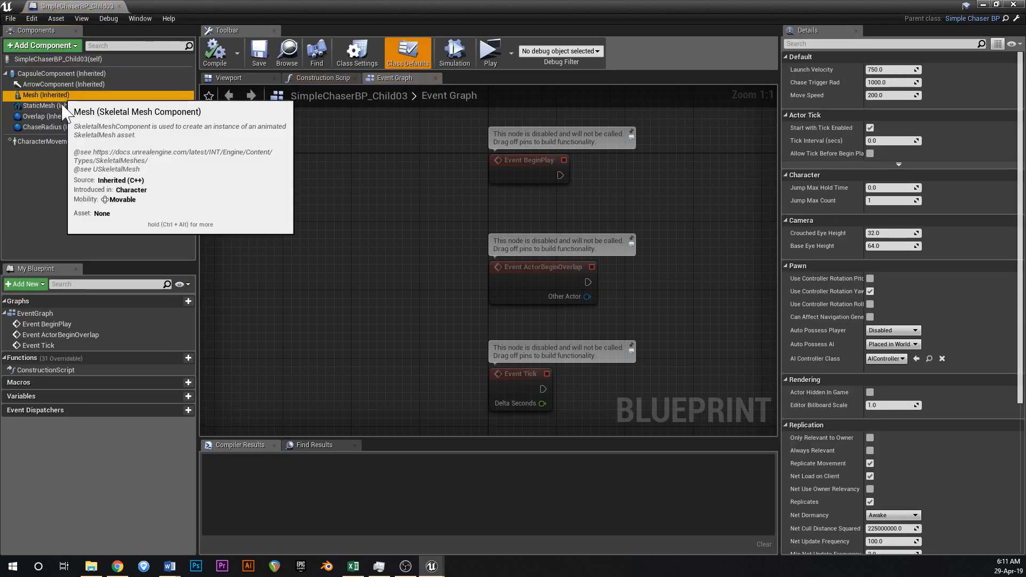
left_click(136, 105)
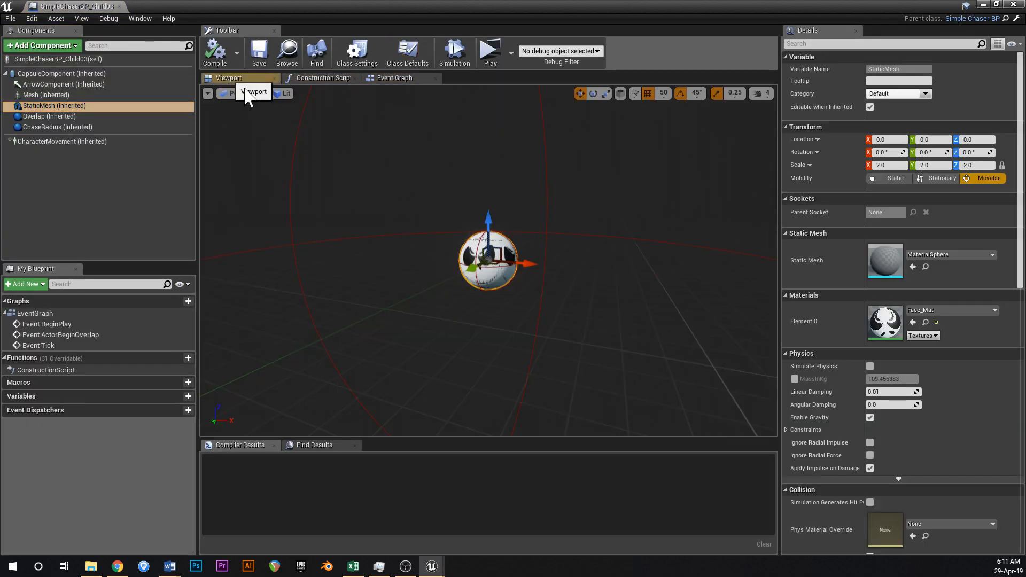
left_click(946, 318)
scroll(940, 276, "down", 1)
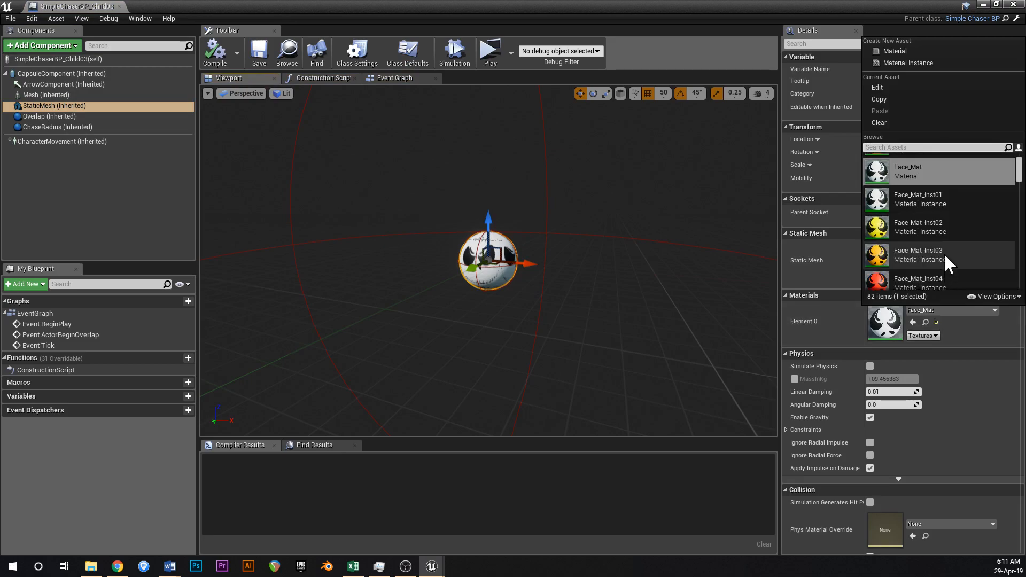
left_click(944, 292)
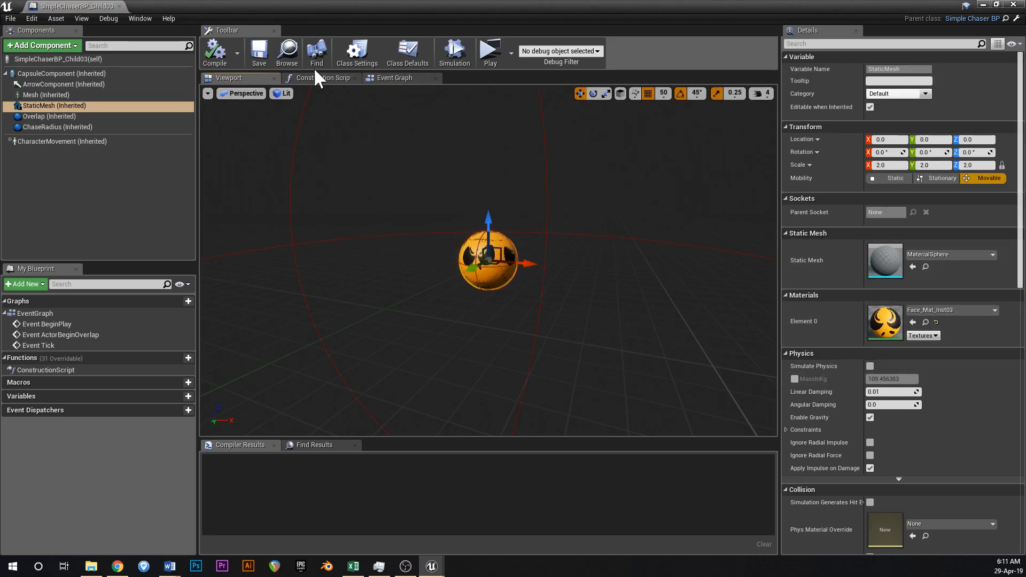
- Set SimpleChaserBP_Child03's Launch Velocity to 1250 and Move Speed to 500, compile, save and close it, and return to L1
left_click(59, 58)
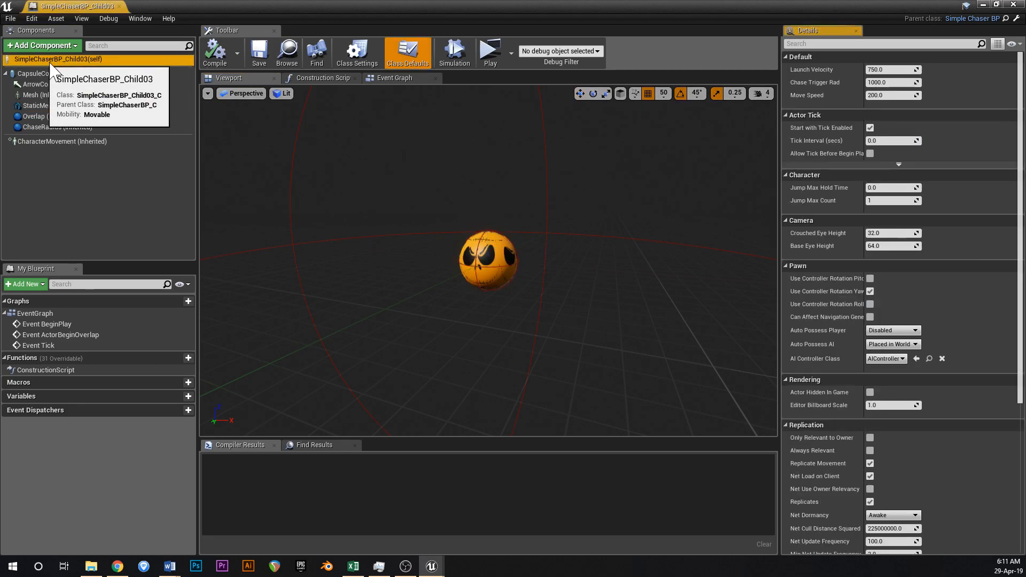
left_click(871, 70)
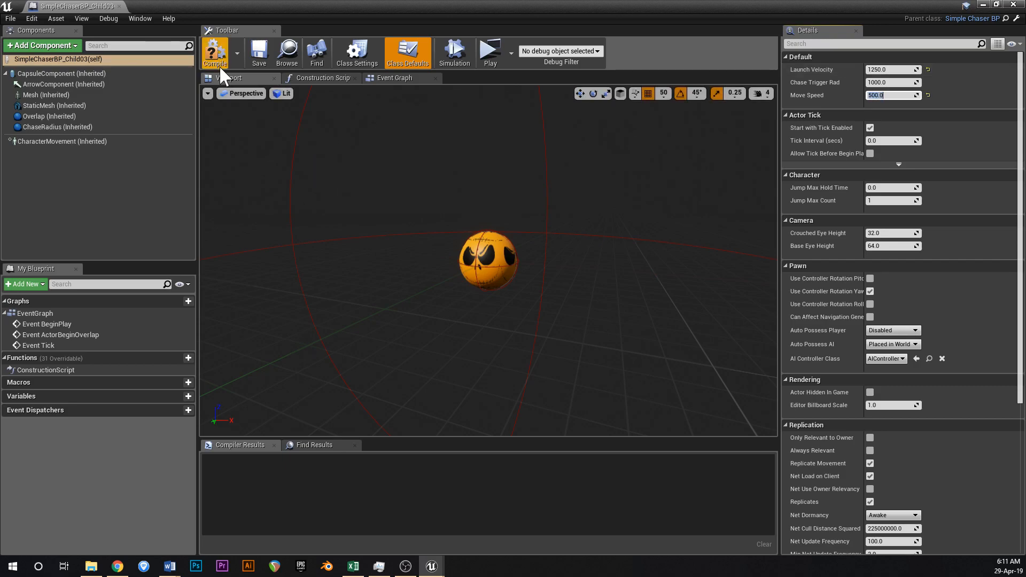
left_click(242, 57)
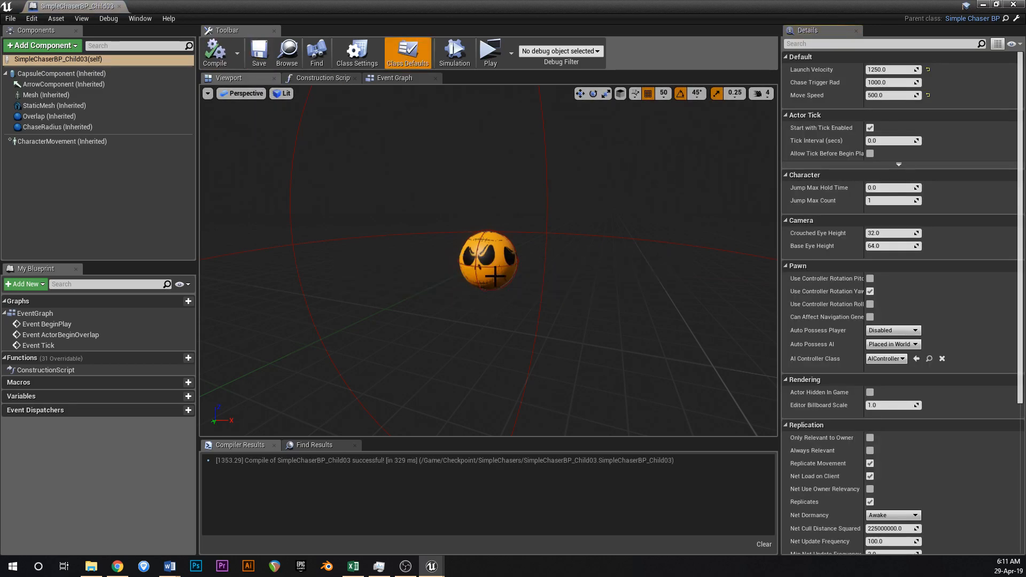
left_click_drag(75, 7, 373, 11)
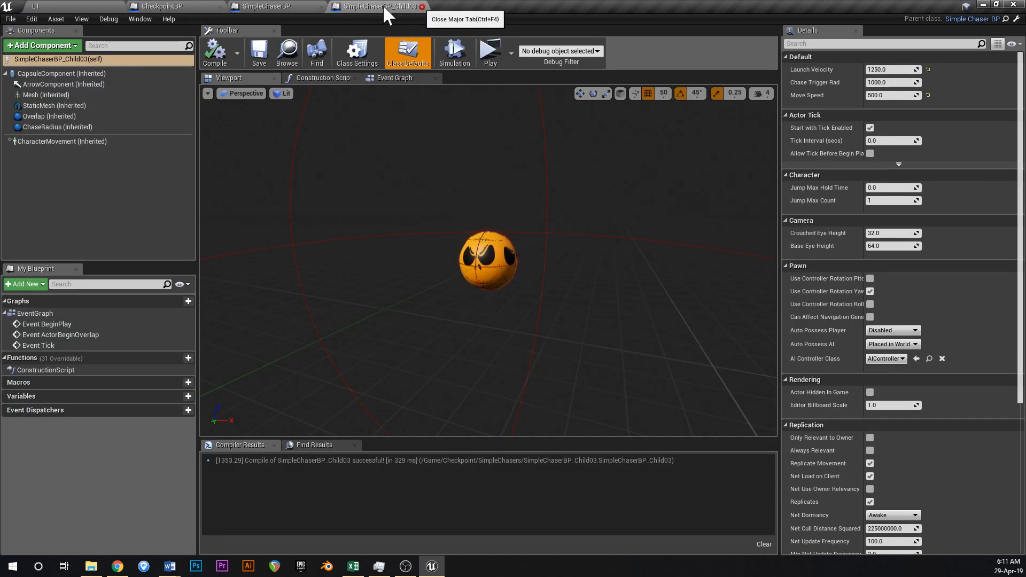
left_click(422, 7)
left_click(35, 6)
- Open SimpleChaserBP_Child04 in the full blueprint editor and assign Face_Mat_Inst04 to its StaticMesh component
double_click(630, 447)
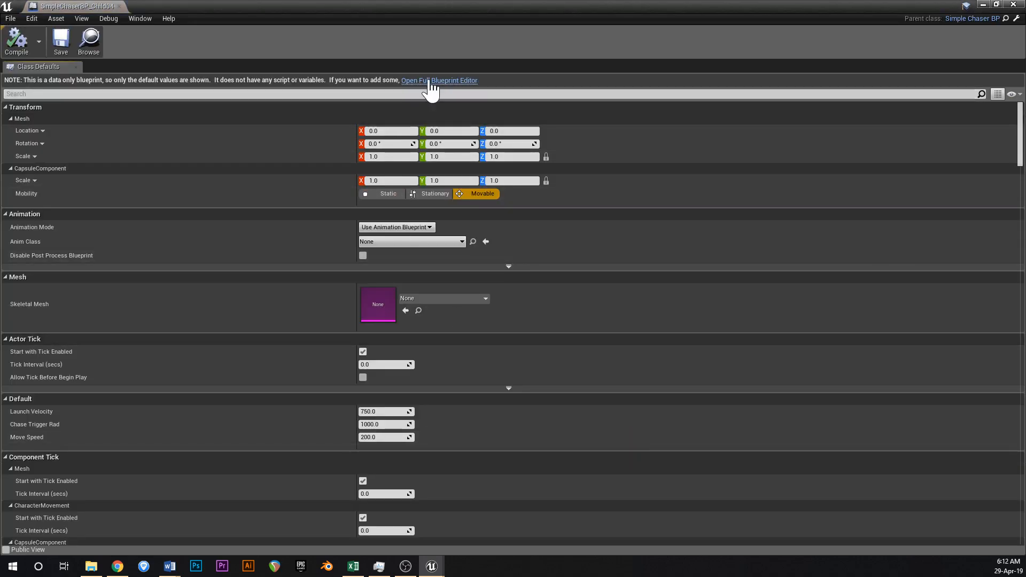
left_click(435, 80)
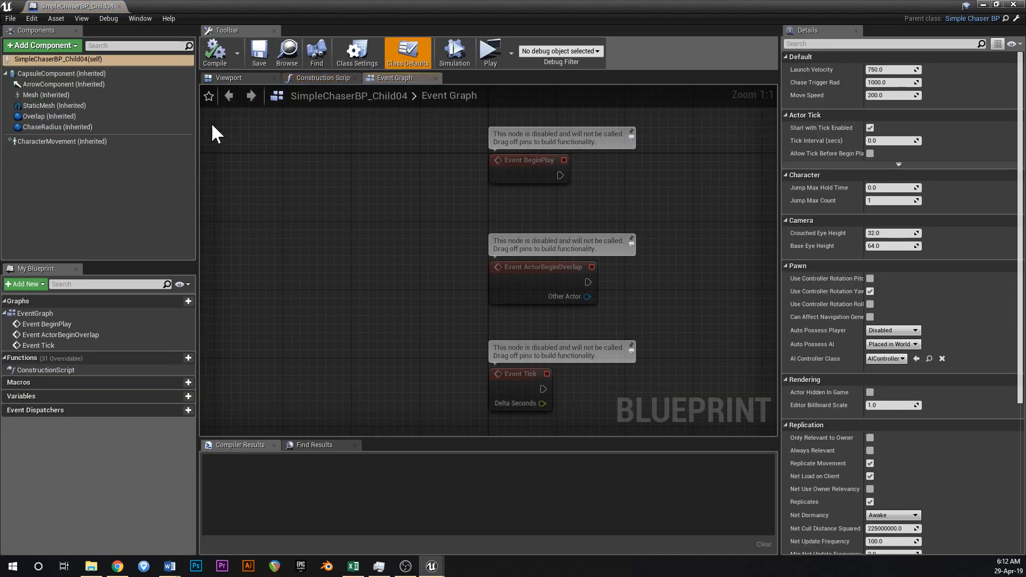
left_click(228, 78)
left_click(53, 106)
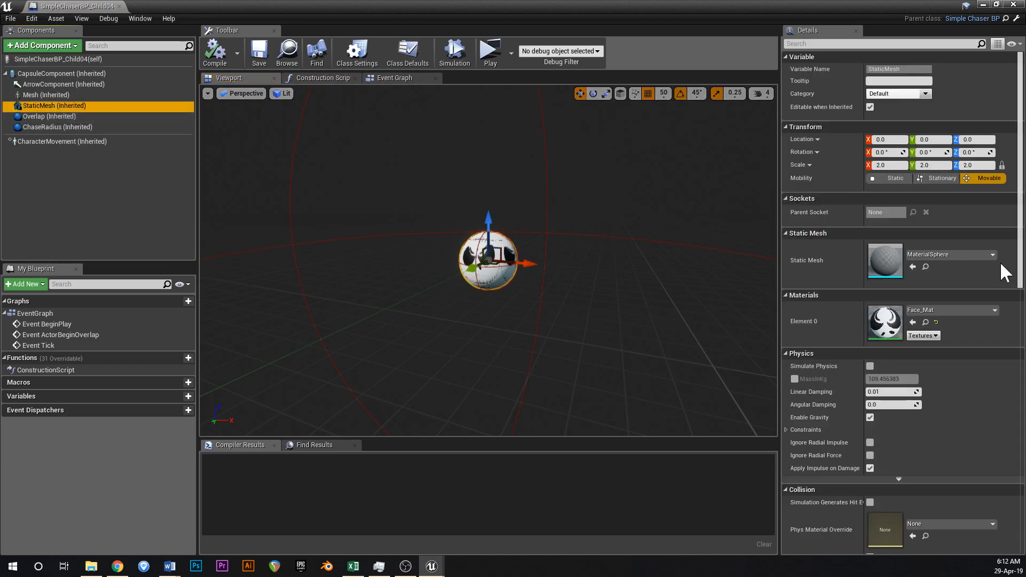
left_click(950, 311)
scroll(942, 240, "down", 2)
left_click(949, 232)
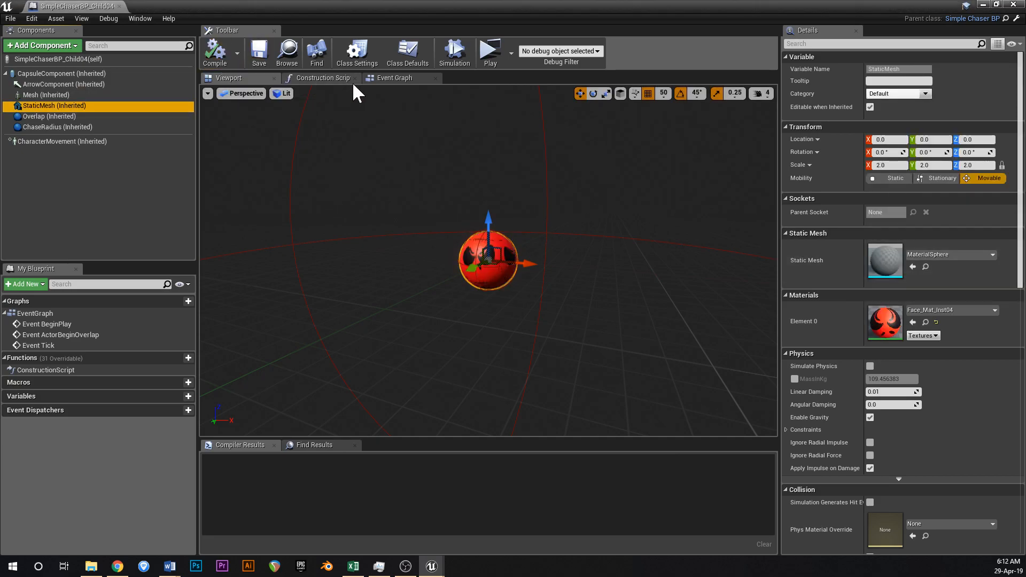
- Set SimpleChaserBP_Child04's default Launch Velocity to 2500 and Move Speed to 650
left_click(57, 59)
left_click(881, 69)
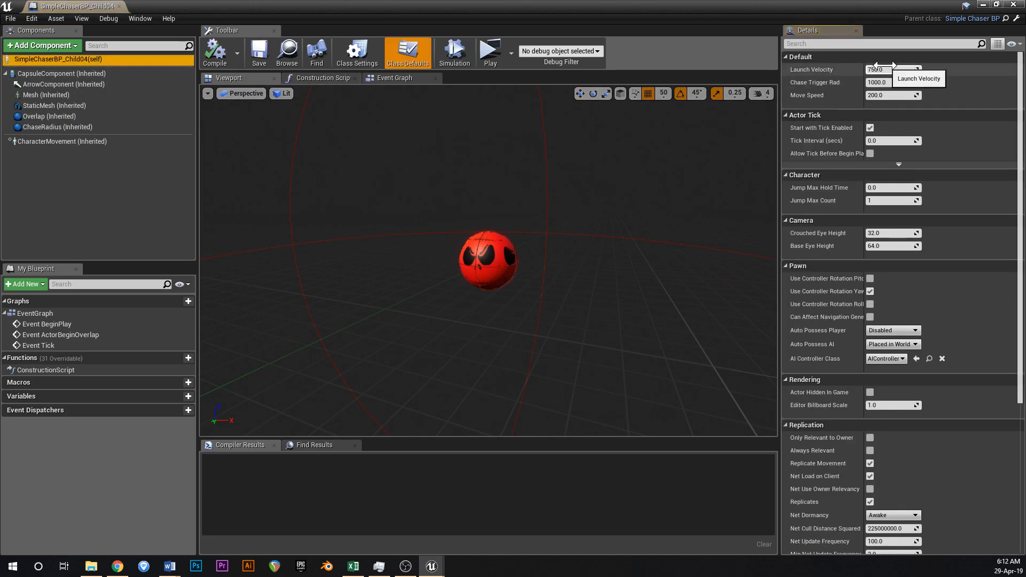
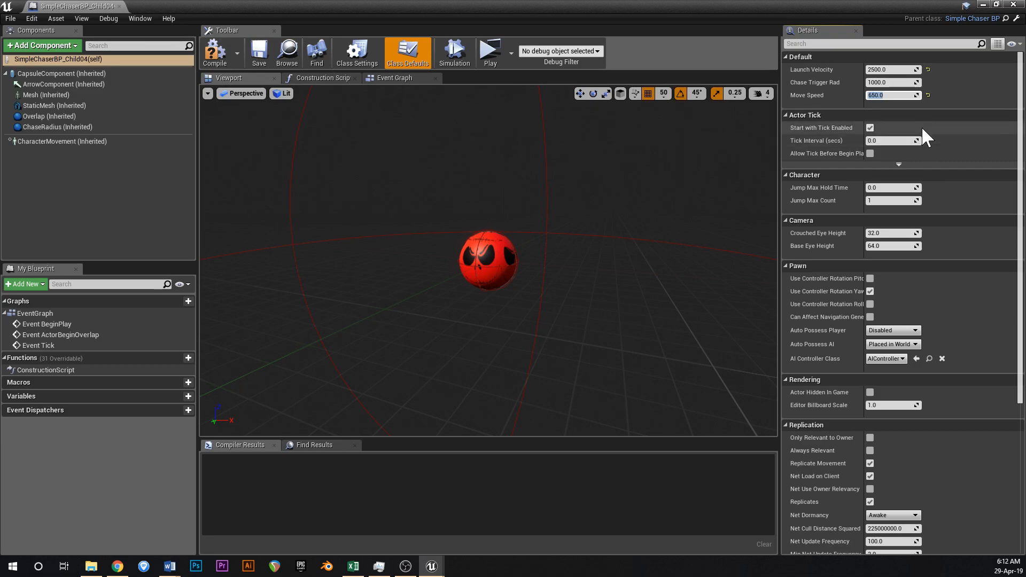
- Set SimpleChaserBP_Child04's Move Speed to 700, compile it, close its editor and return to the L1 level
type("700")
key("Return")
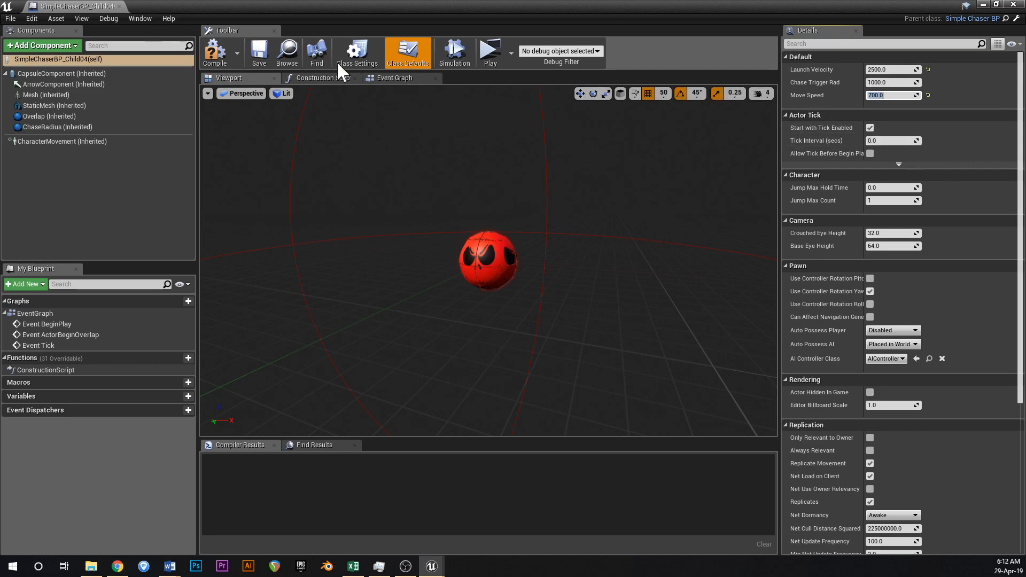
left_click(216, 52)
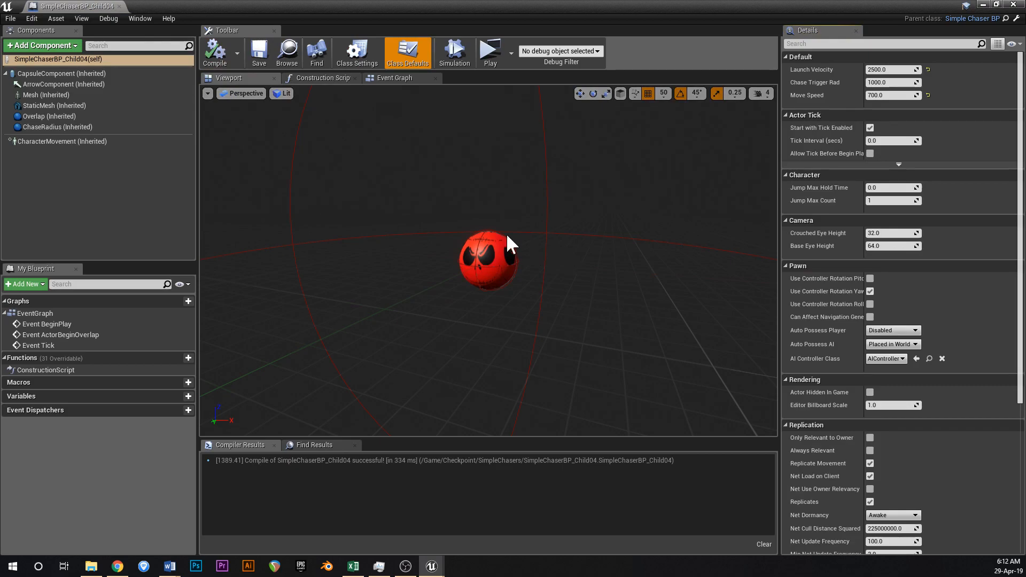
left_click_drag(96, 8, 348, 10)
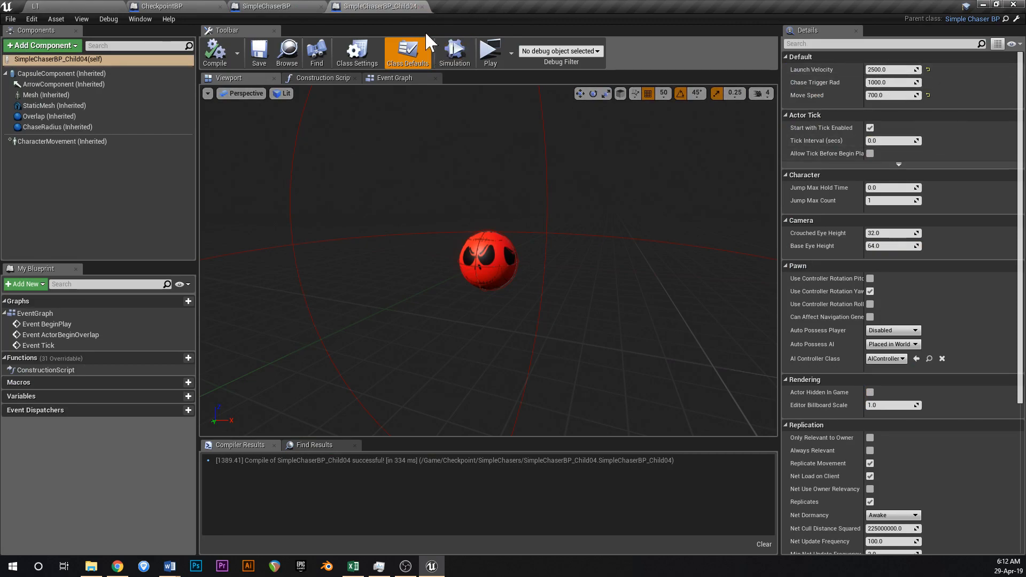
left_click(422, 6)
left_click(67, 7)
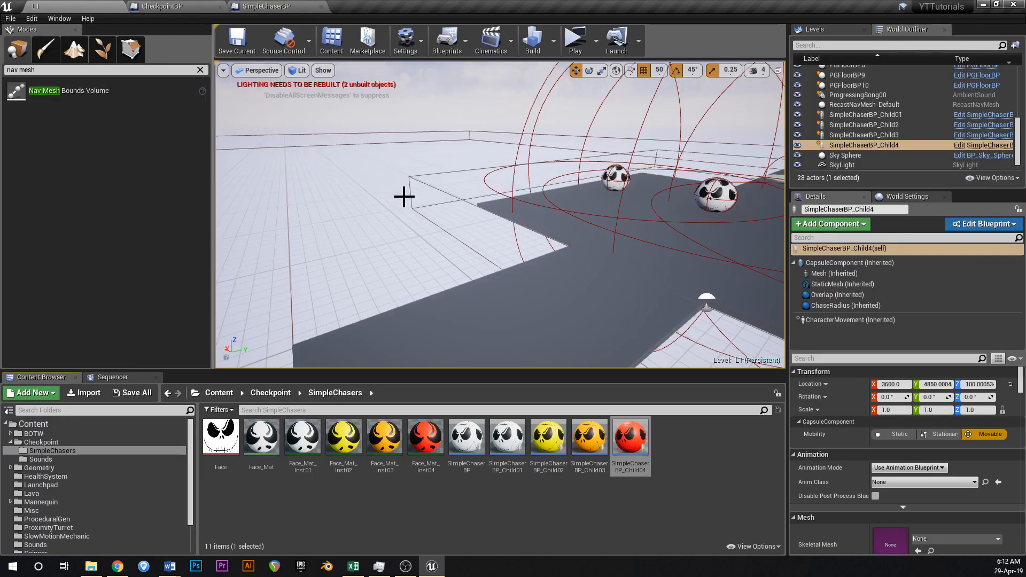
- Play-test L1 by running and jumping among the three white chasers on the first large platform, and end the preview
right_click_drag(469, 218, 466, 216)
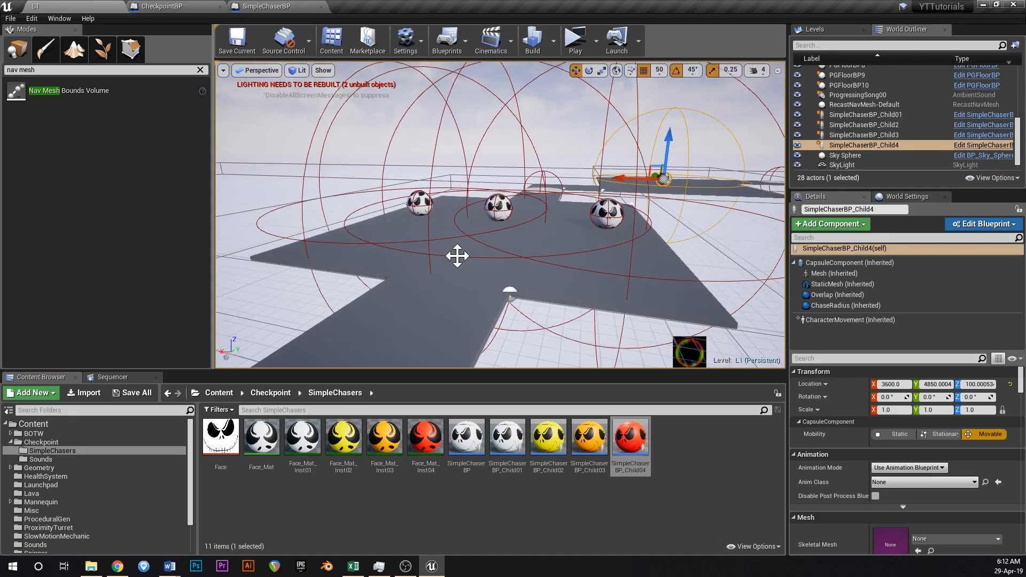
right_click_drag(541, 261, 481, 255)
key("w")
key("d")
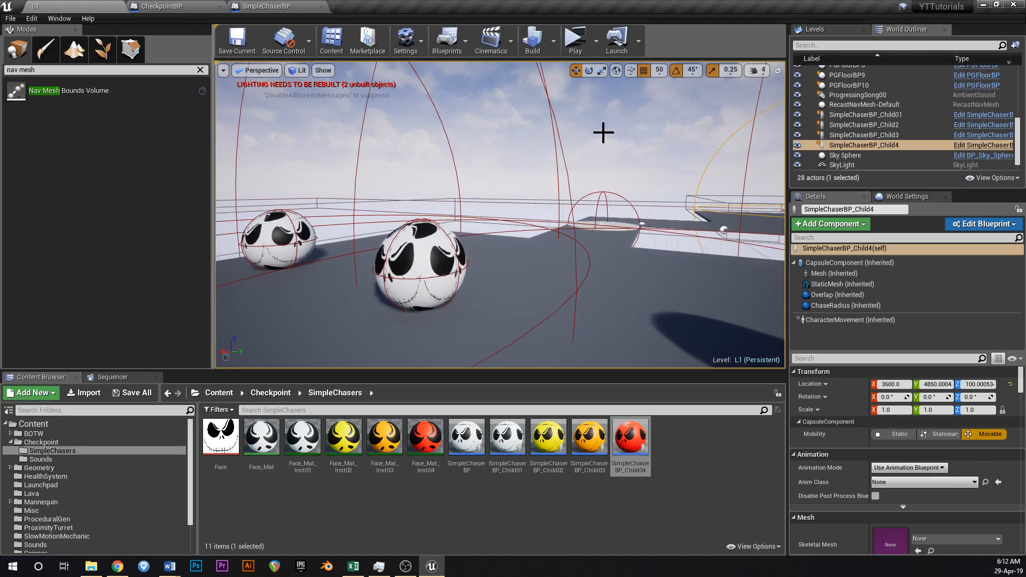
left_click(576, 43)
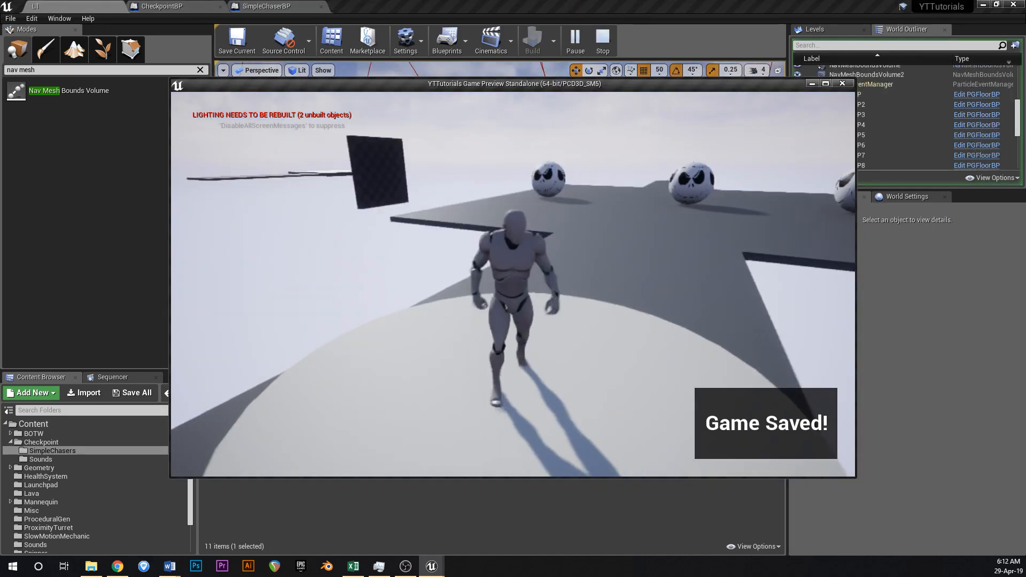
key("w")
key("a")
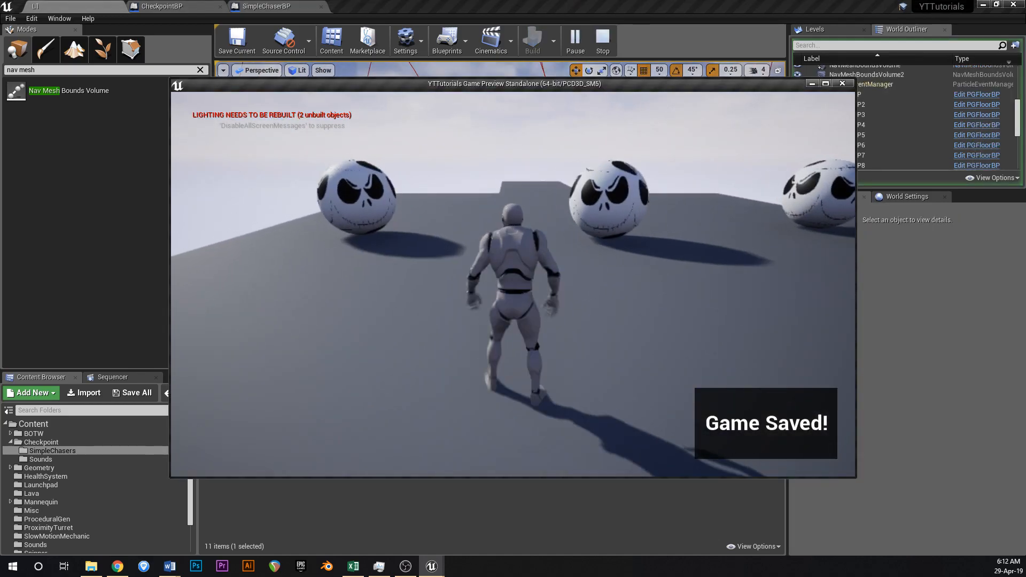
key("w")
key("a")
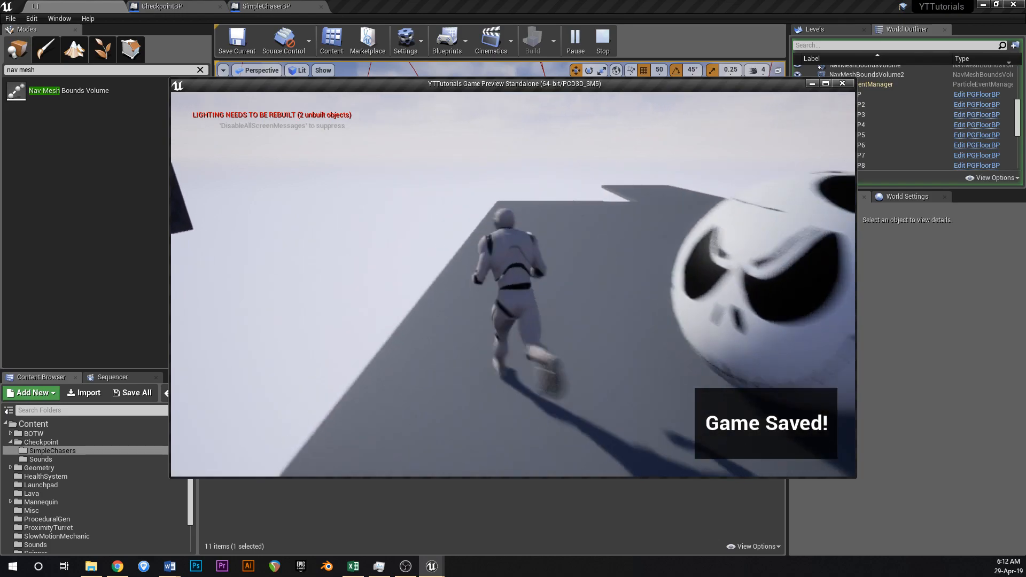
key("d")
key("space")
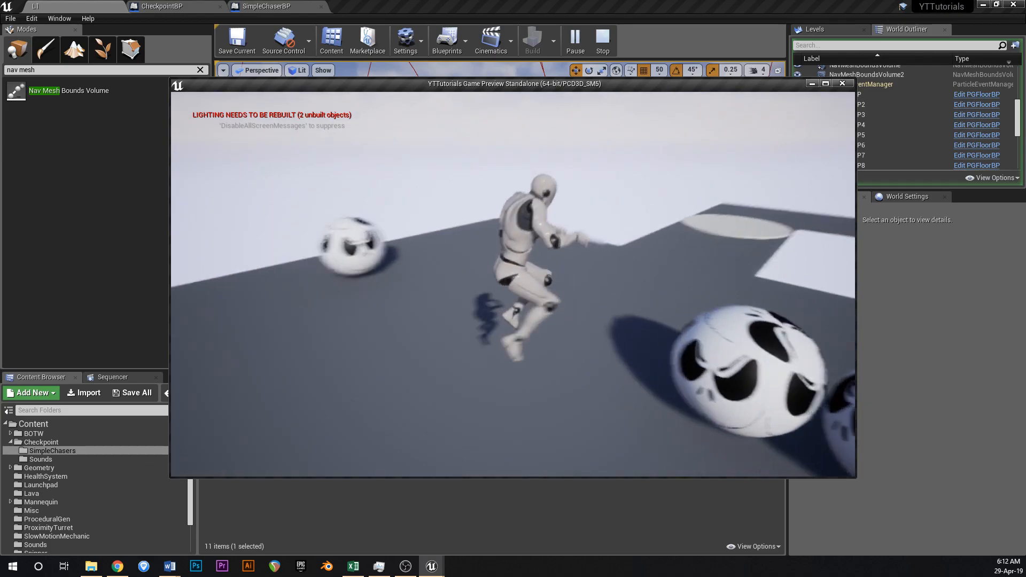
key("w")
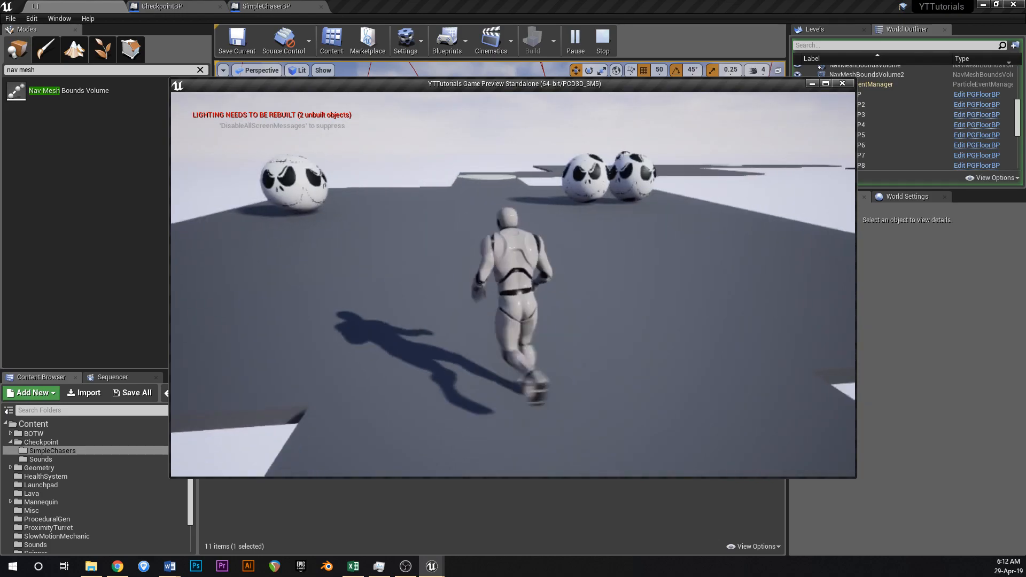
key("w")
key("a")
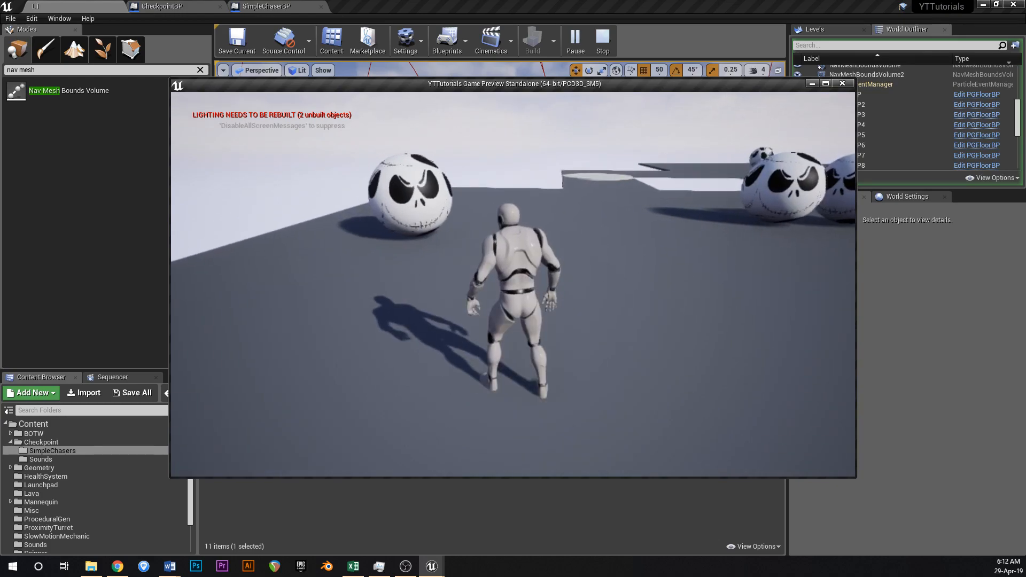
key("space")
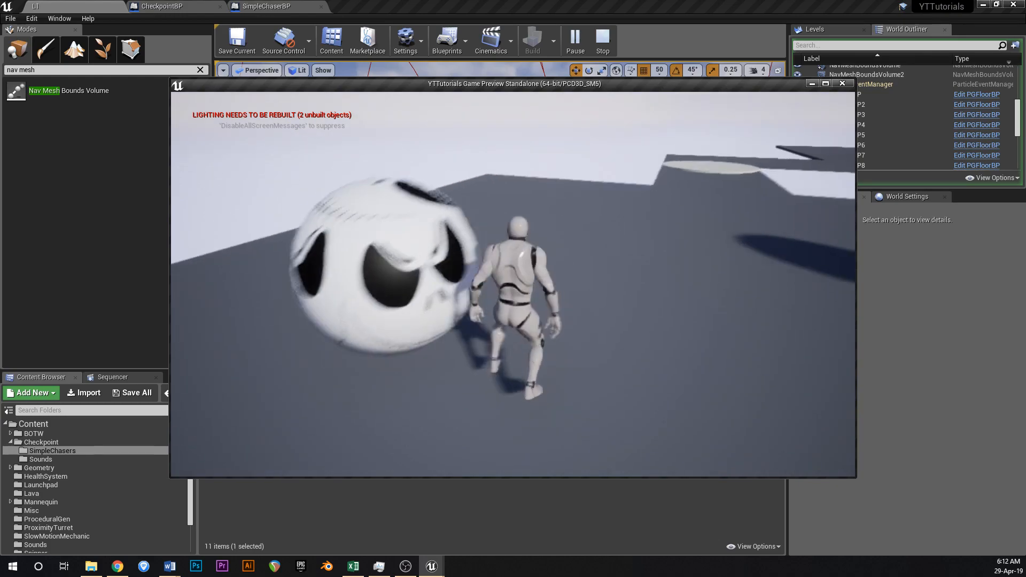
key("space")
key("space")
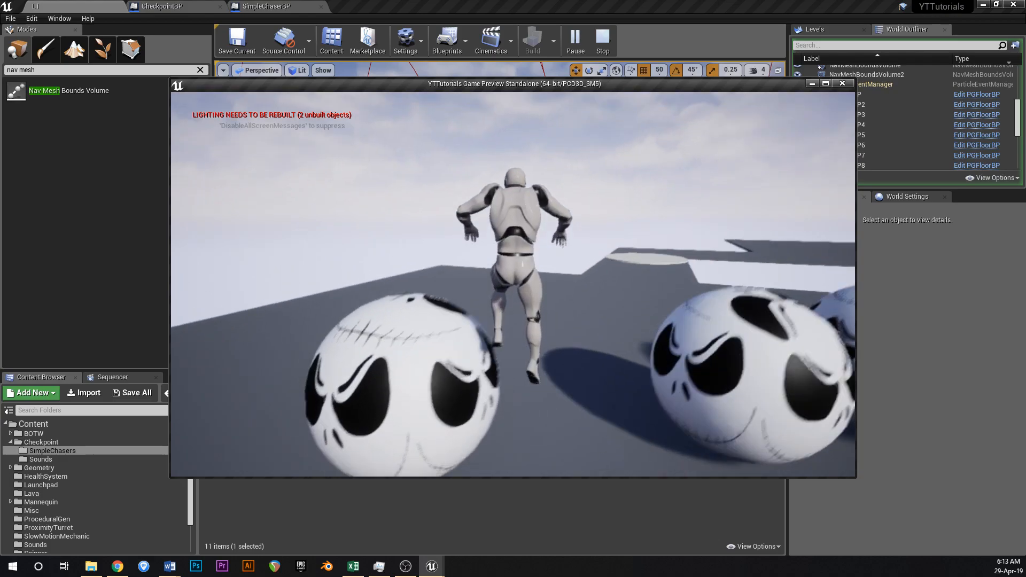
key("Escape")
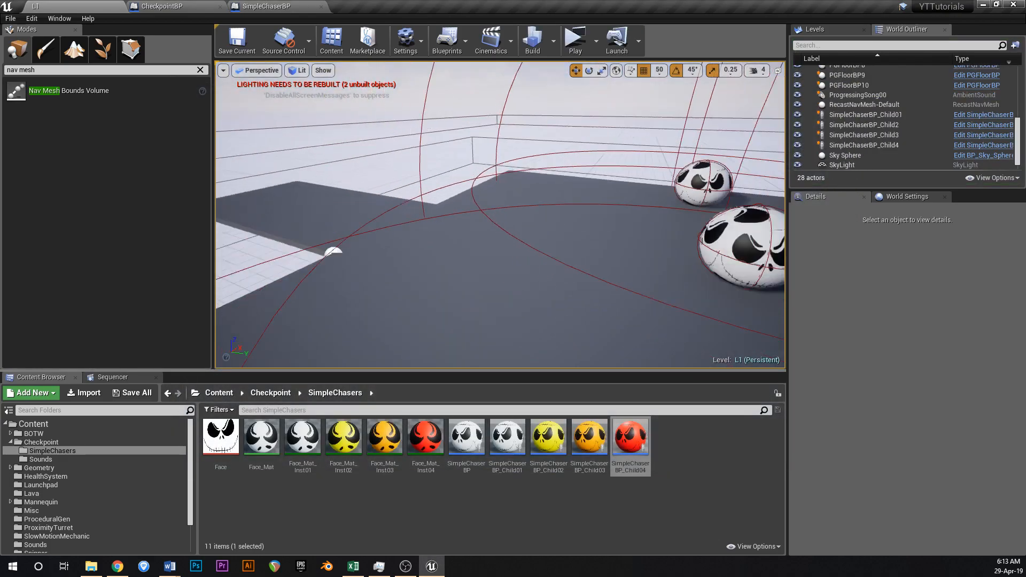
- Duplicate the 4 × 4 floor platform to X 4300, Y 50 at the end of the walkway and set the position snap to 100
right_click_drag(641, 288, 649, 211)
left_click(641, 217)
left_click_drag(698, 201, 516, 230, "alt")
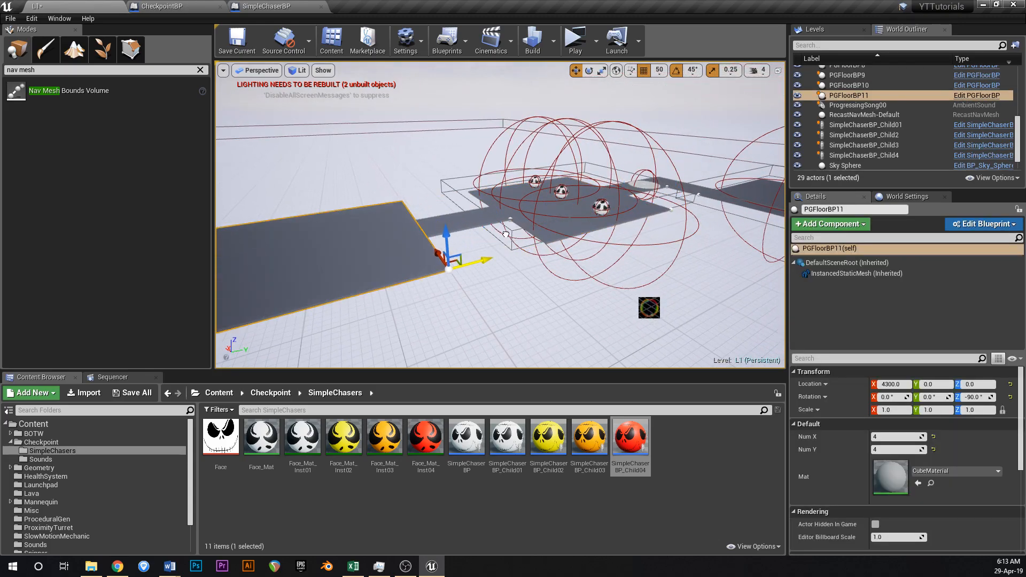
left_click(659, 70)
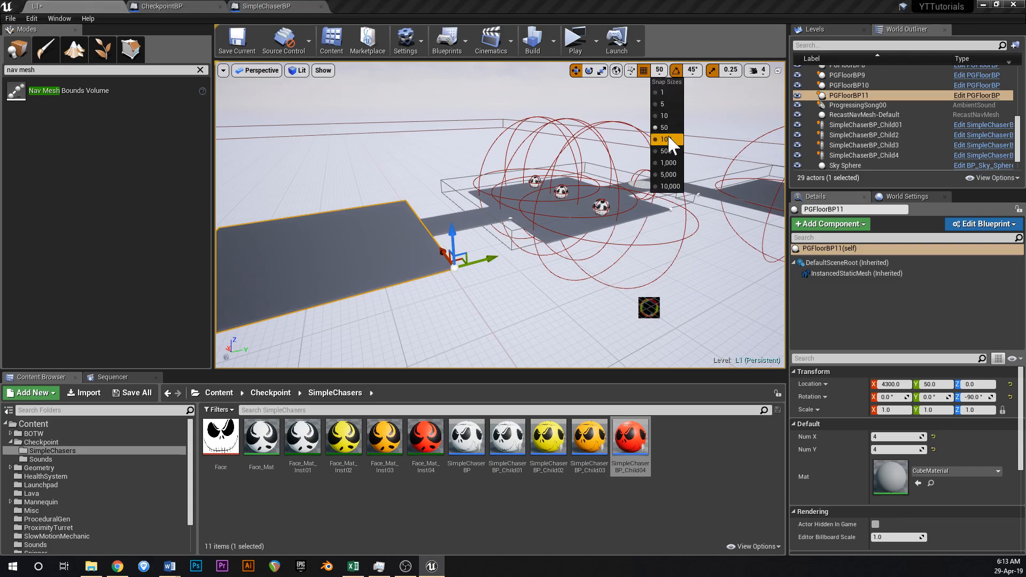
left_click(668, 132)
right_click_drag(435, 235, 477, 222)
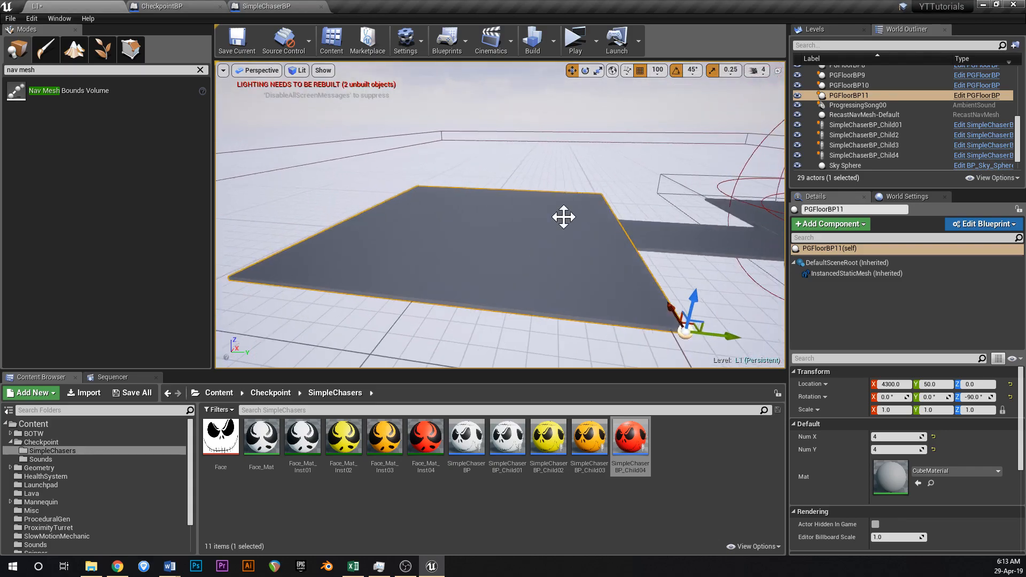
- Duplicate a NavMeshBoundsVolume over the new platform at X 5400, Y -900, Z 100 and show the navigation mesh
left_click(887, 115)
scroll(858, 92, "up", 6)
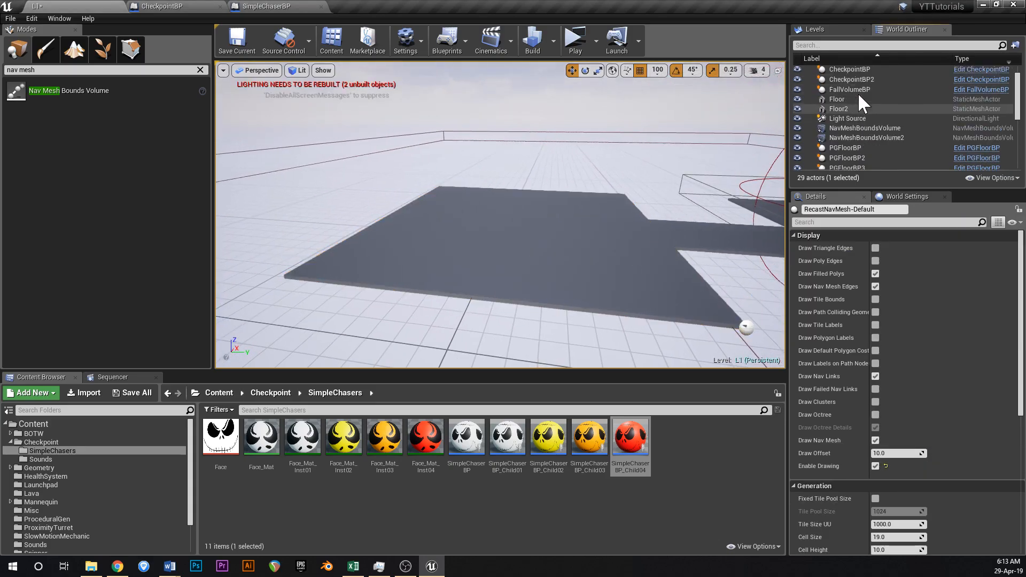
left_click(877, 156)
right_click_drag(630, 193, 631, 192)
left_click_drag(576, 140, 577, 140, "alt")
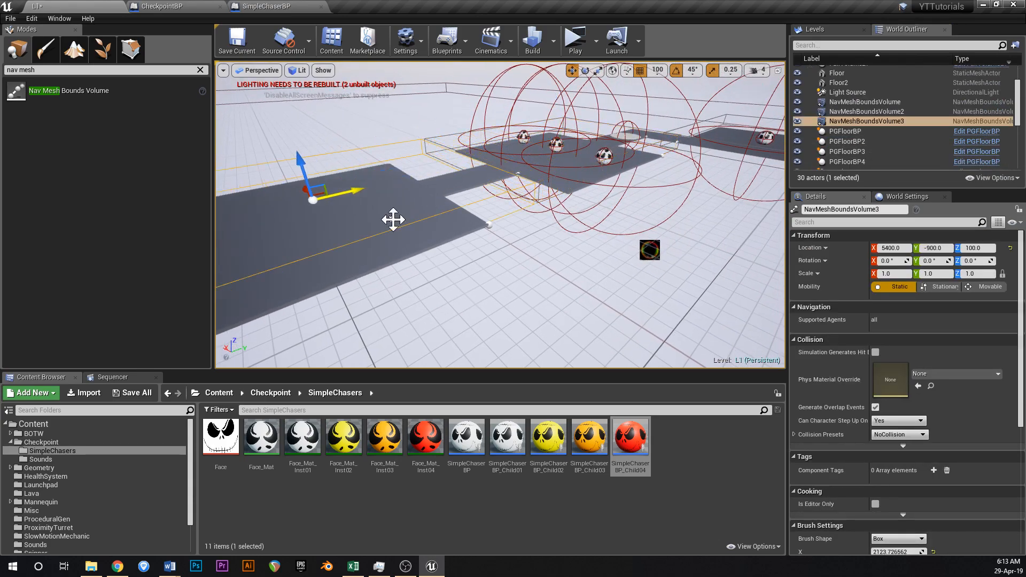
key("f")
right_click_drag(527, 192, 588, 219)
key("p")
- Place a SimpleChaserBP_Child04 in the middle of the new platform at about X 5300, Y -1000 and save the level
left_click_drag(631, 436, 525, 280)
key("w")
right_click_drag(525, 281, 528, 270)
key("ctrl+s")
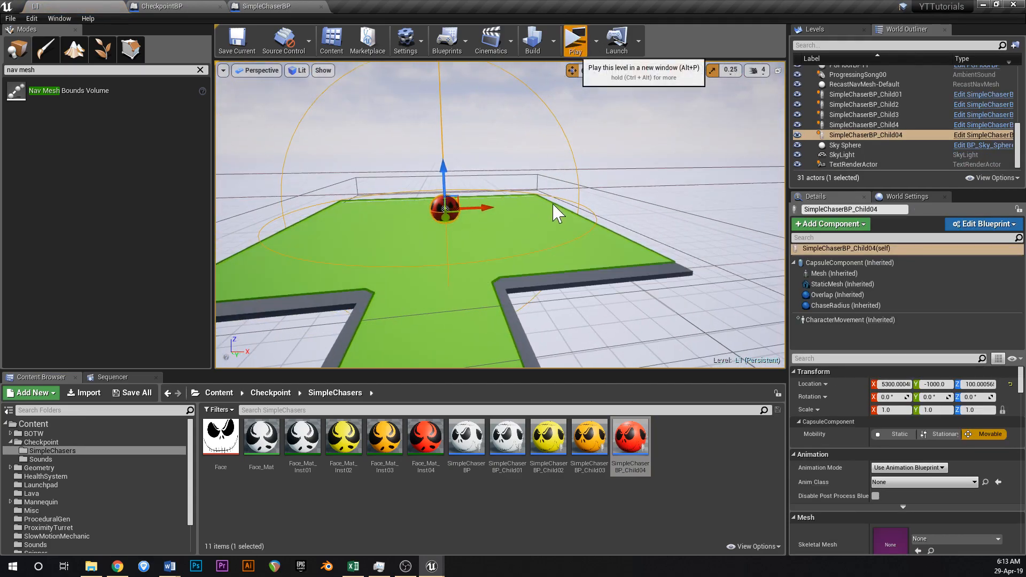
- Play-test L1 by running past the white chasers to the red chaser on the far platform, and end the preview
left_click(575, 43)
left_click(570, 242)
key("w")
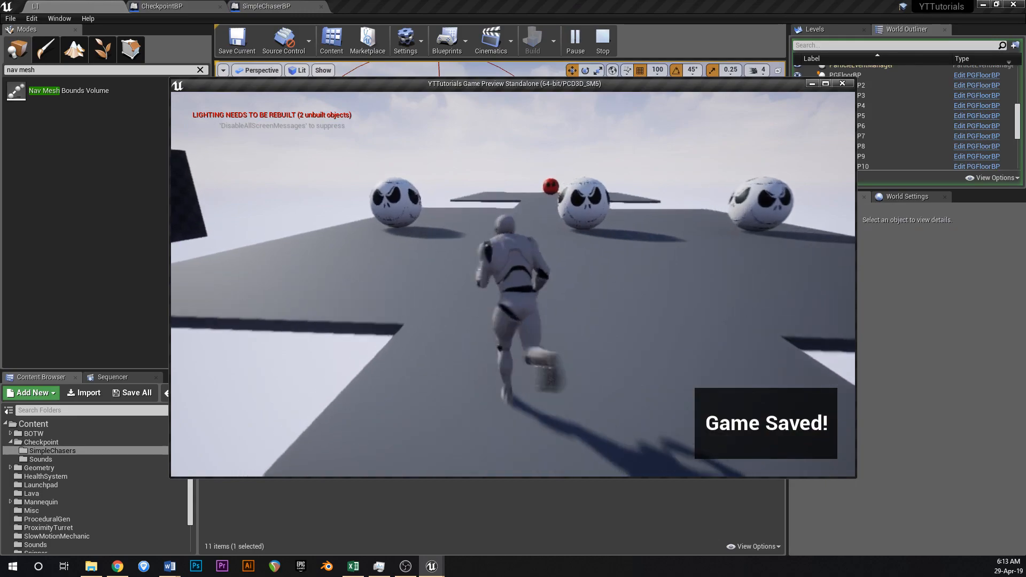
key("space")
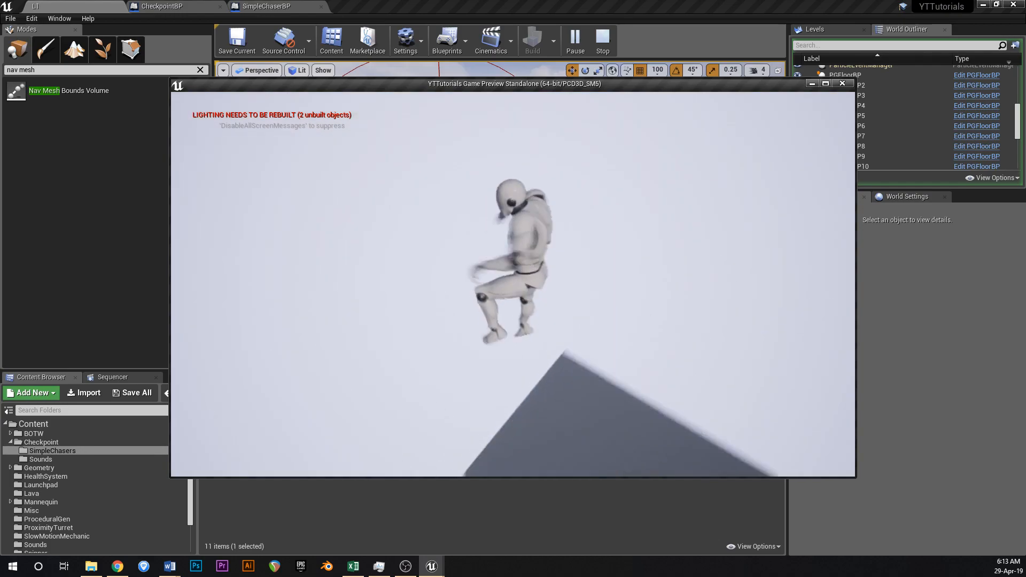
key("Escape")
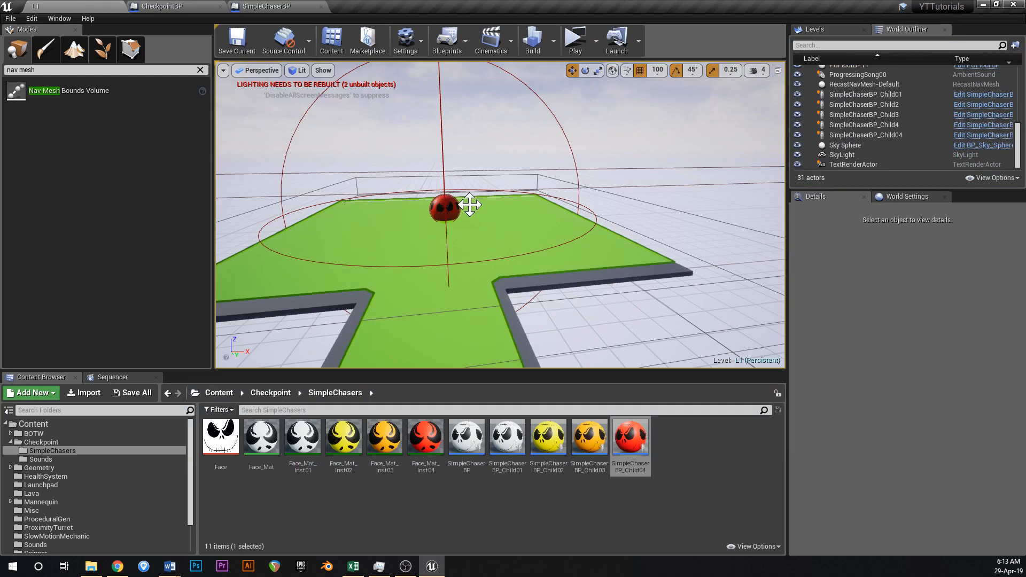
- Open SimpleChaserBP_Child04, set its Launch Velocity to 1750, compile it and return to L1
right_click_drag(469, 207, 450, 193)
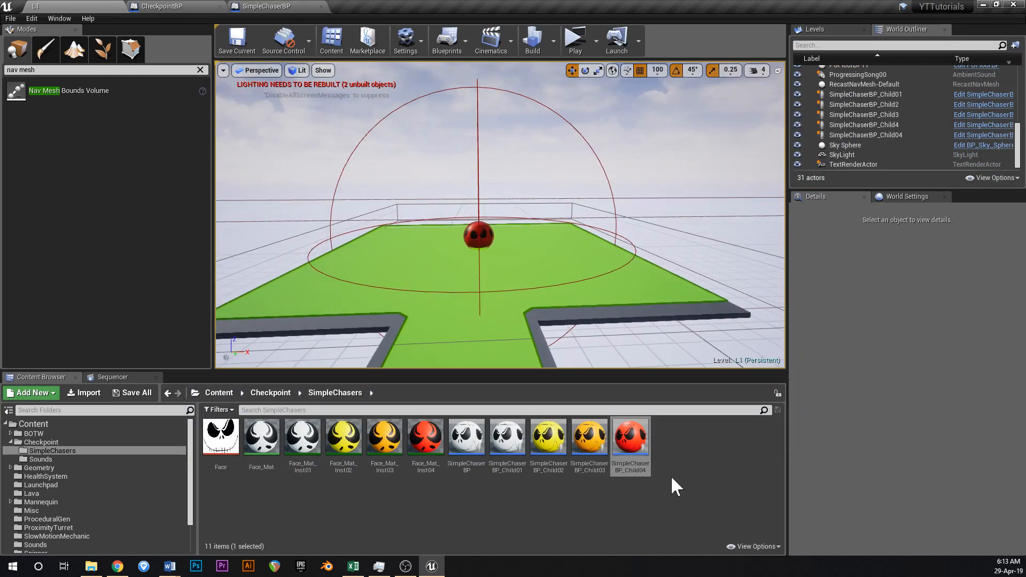
double_click(626, 437)
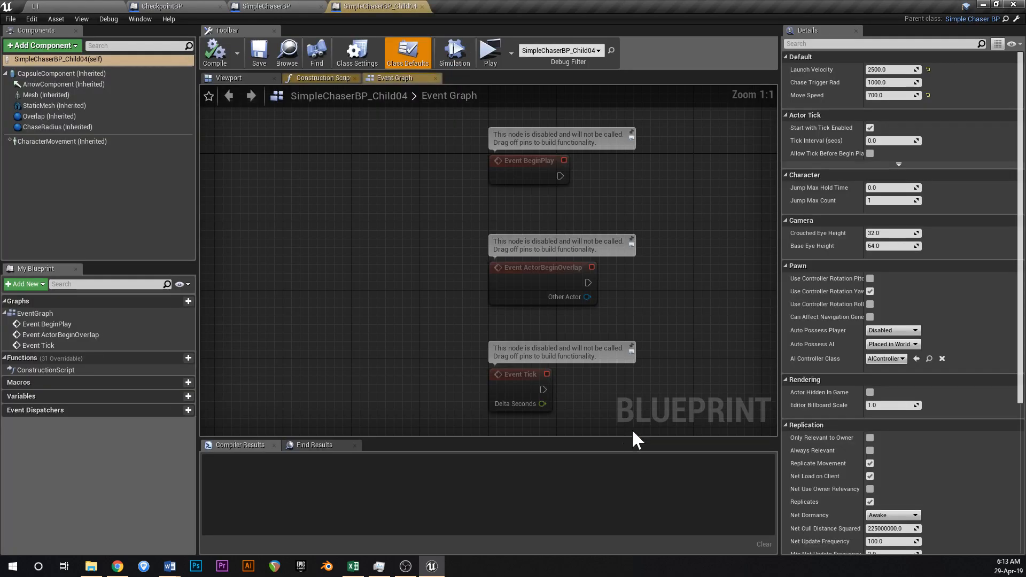
left_click(890, 70)
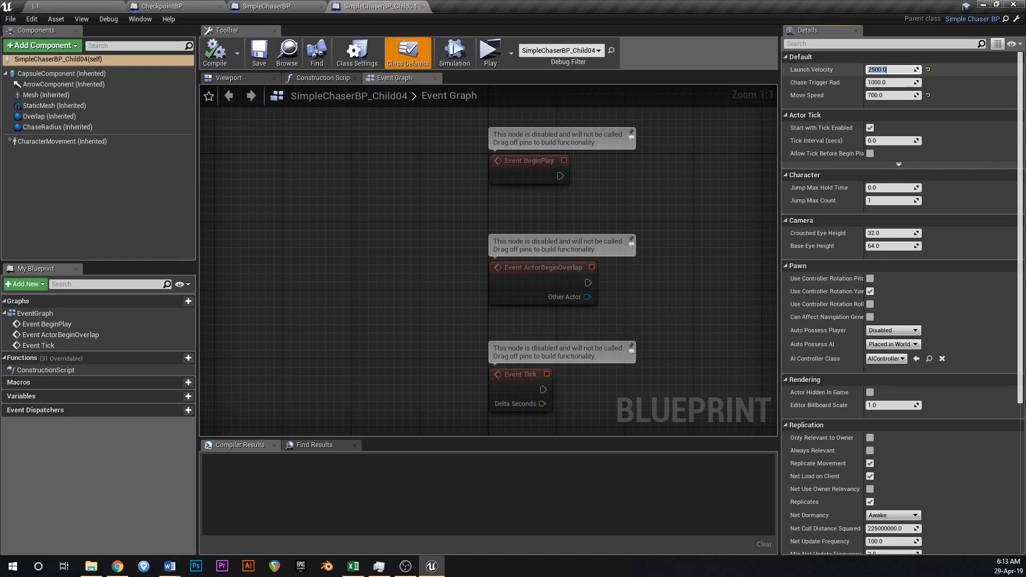
left_click(232, 64)
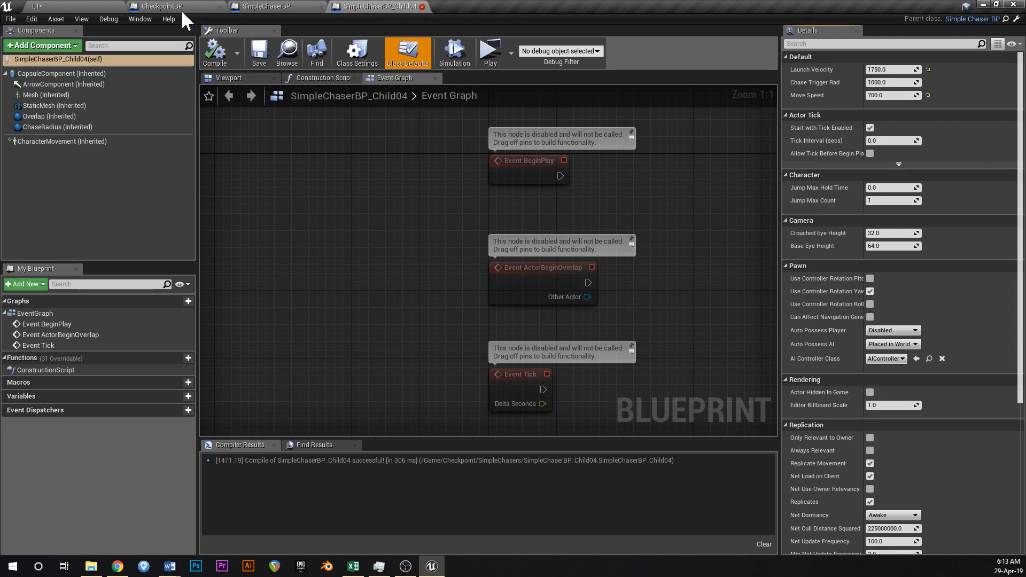
left_click(85, 7)
- Check SimpleChaserBP_Child03's default stats, close its editor and the SimpleChaserBP editor, and save L1
double_click(600, 437)
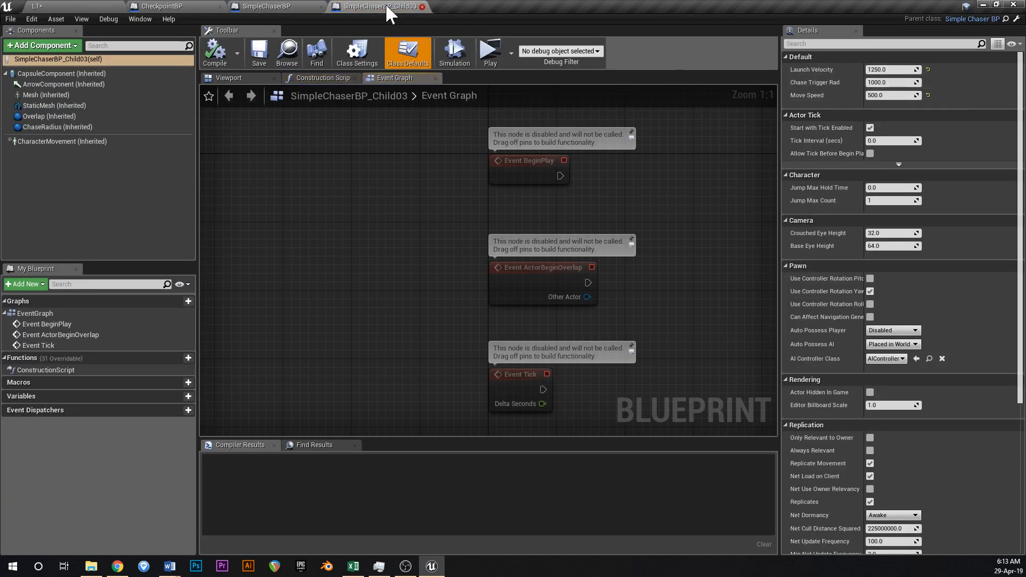
left_click(422, 6)
left_click(321, 7)
left_click(87, 7)
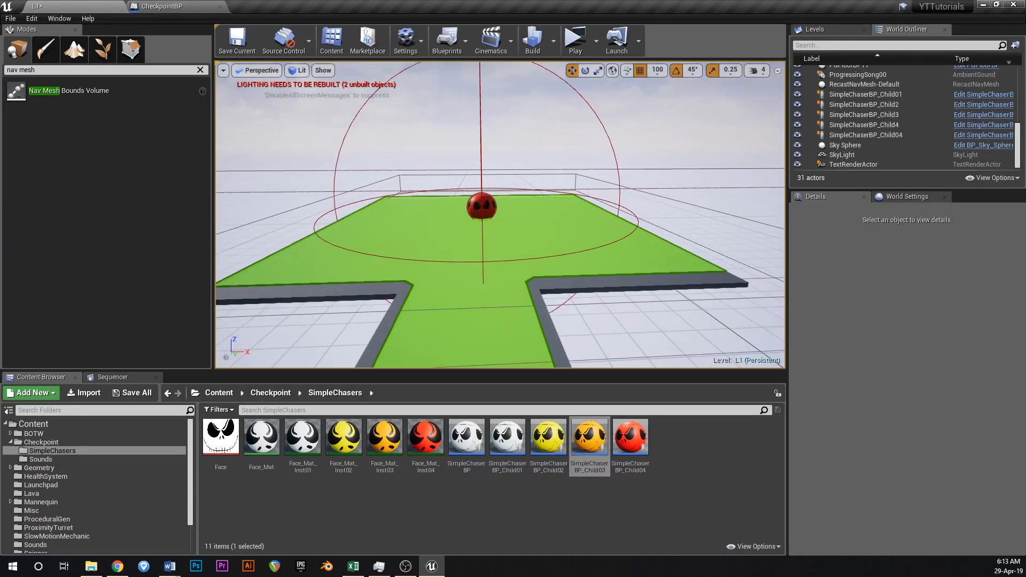
key("ctrl+s")
- Replace the red chaser on the new platform with a SimpleChaserBP_Child02 at about X 5300, Y -1000
left_click(486, 196)
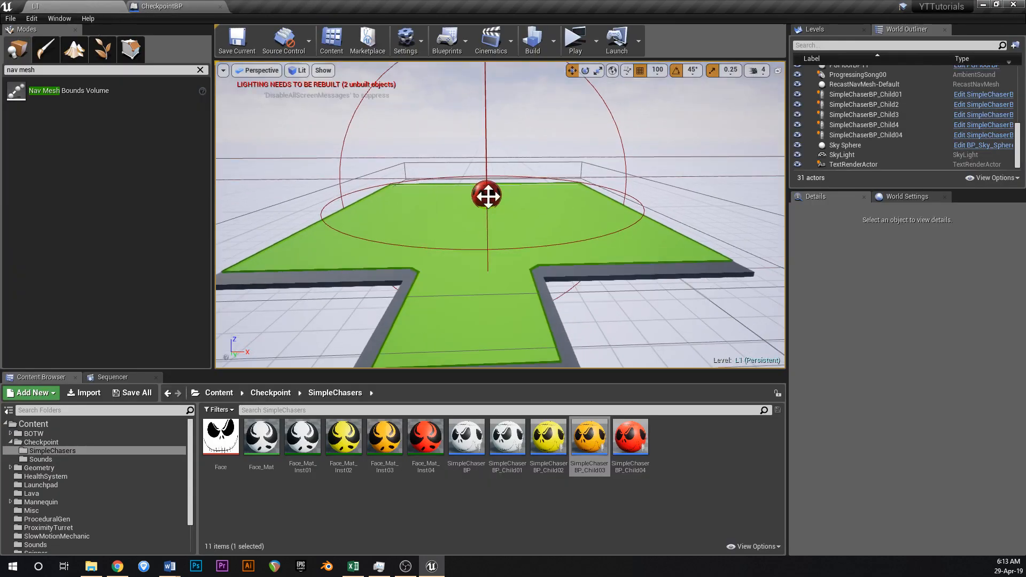
key("Delete")
left_click_drag(546, 431, 486, 206)
mouse_move(501, 228)
right_mouse_down()
mouse_move(494, 220)
mouse_move(502, 227)
right_mouse_up()
right_click_drag(604, 271, 625, 300)
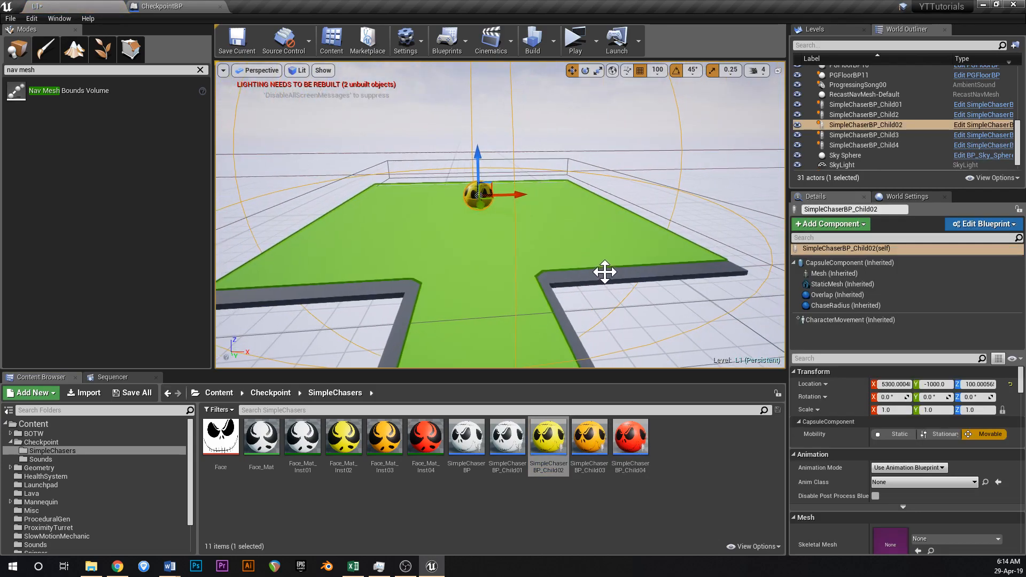
- Hide the navigation mesh and set Num X and Num Y of PGFloorBP11 to 3
key("p")
left_click(728, 279)
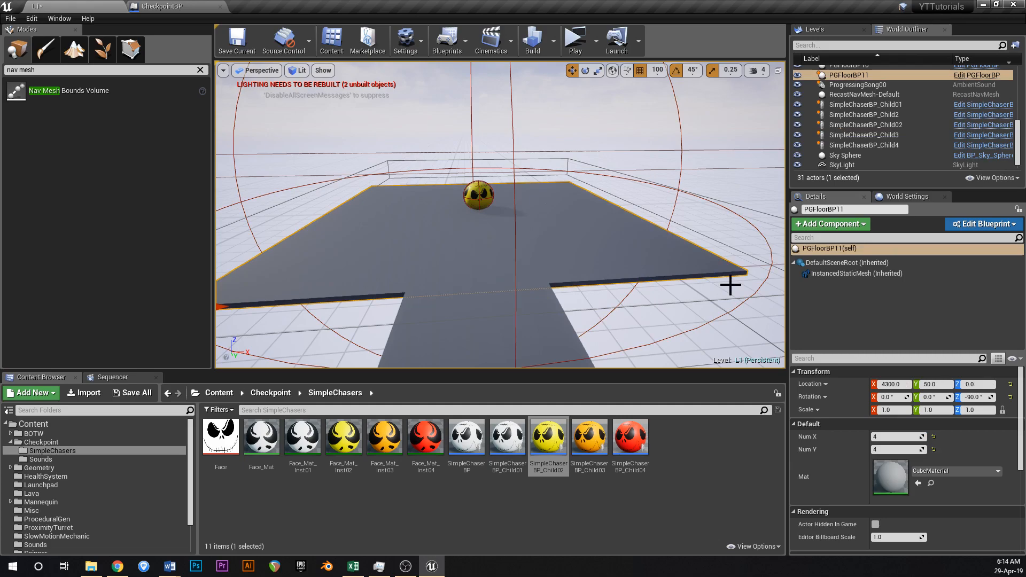
left_click(887, 436)
type("3")
key("Tab")
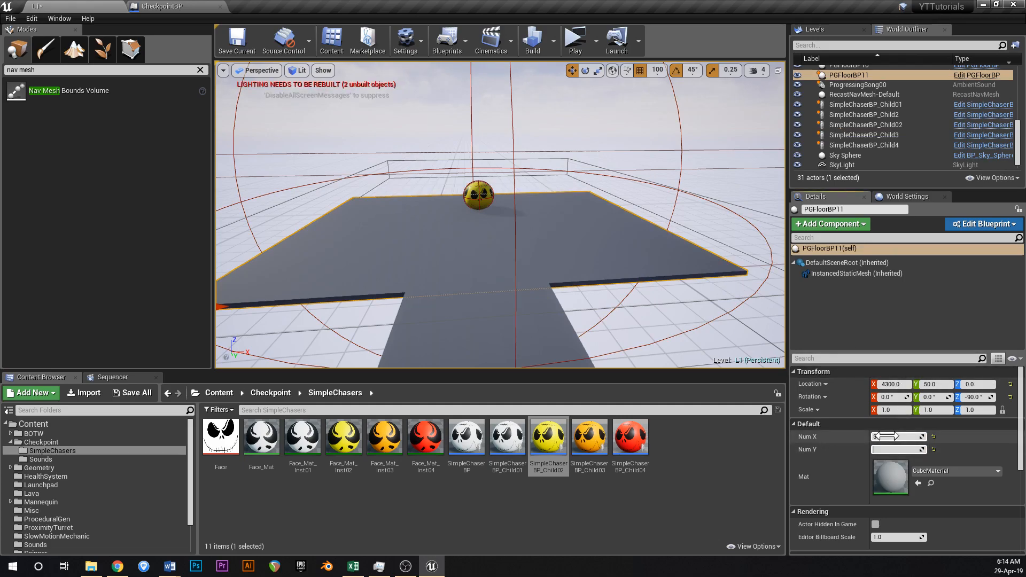
type("3")
key("Return")
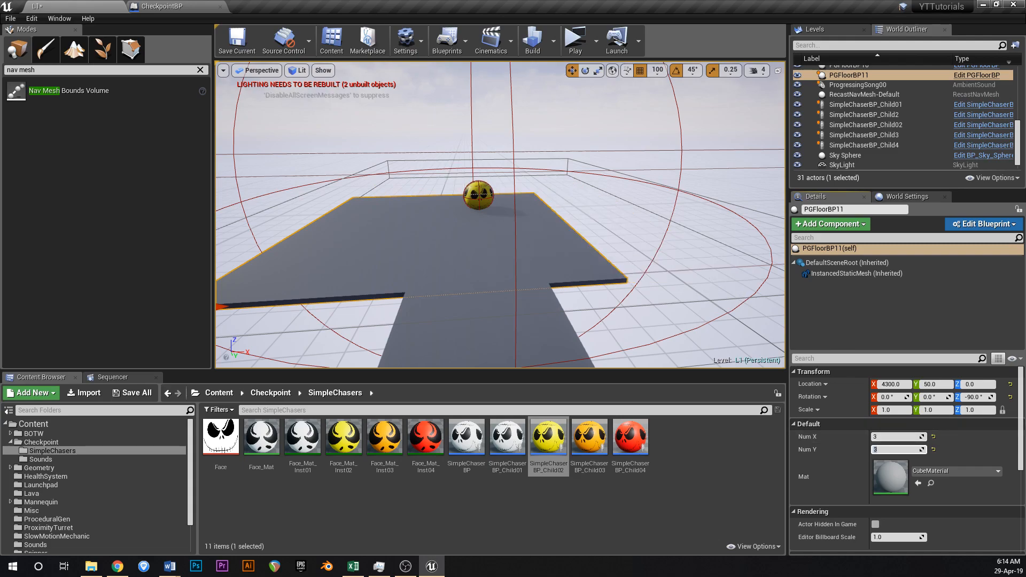
- Move the yellow chaser to about X 5000, Y -700 on its platform and save the level
left_click(479, 195)
left_click_drag(504, 196, 432, 244)
right_click_drag(446, 257, 390, 306)
left_click_drag(536, 254, 566, 251)
key("ctrl+s")
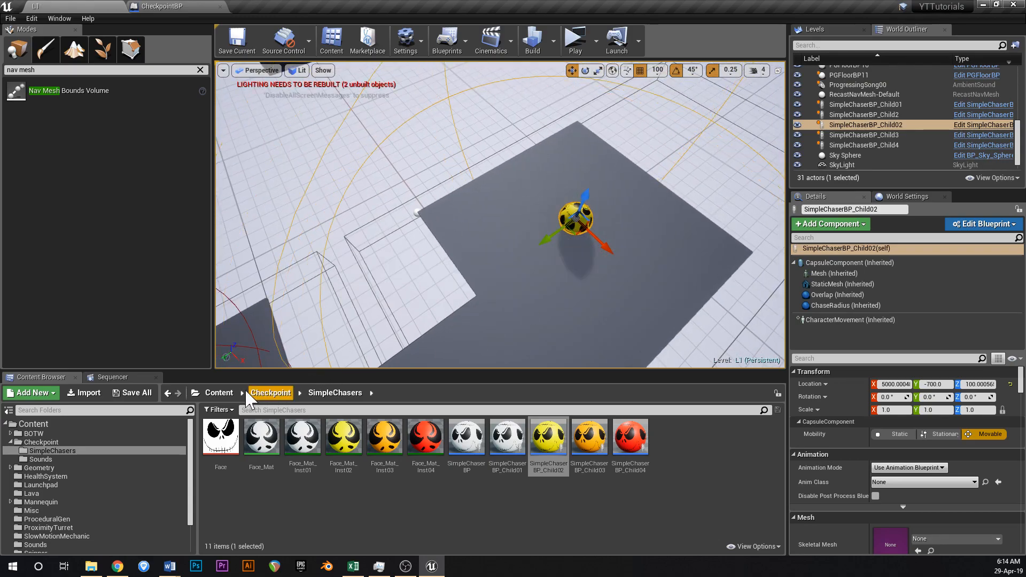
- Return to the Content root folder, duplicate the 2 by 1 walkway to X 5000, Y -1400 beyond the yellow chaser's platform, and save
left_click(220, 393)
right_click_drag(429, 314, 508, 257)
left_click(327, 237)
right_click_drag(328, 237, 346, 234)
left_click_drag(259, 215, 501, 247, "alt")
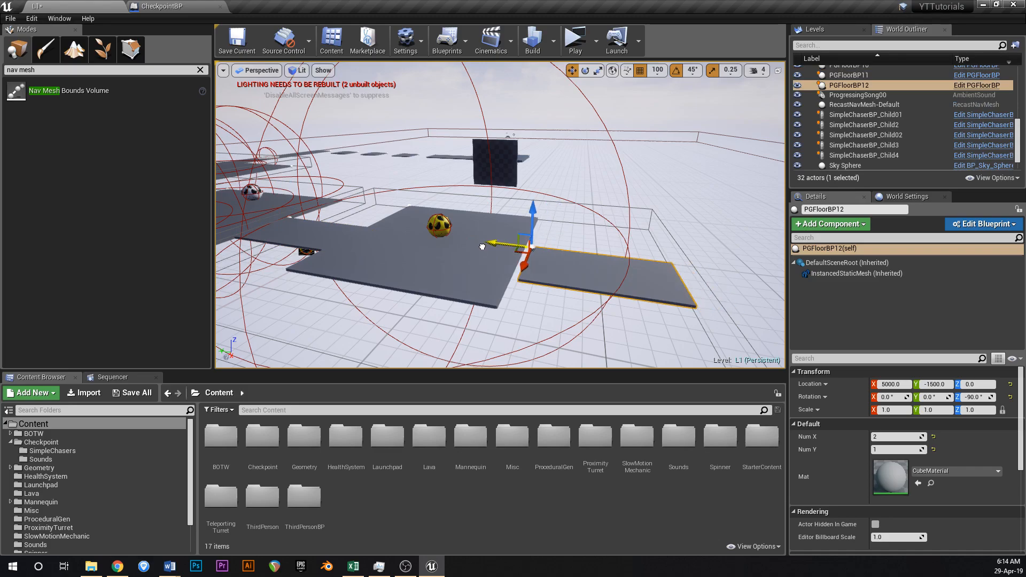
key("ctrl+s")
- Try shifting the yellow chaser's 3 by 3 platform along Y to meet the walkway, and delete that platform
mouse_move(591, 210)
right_mouse_down()
mouse_move(625, 223)
mouse_move(591, 224)
right_mouse_up()
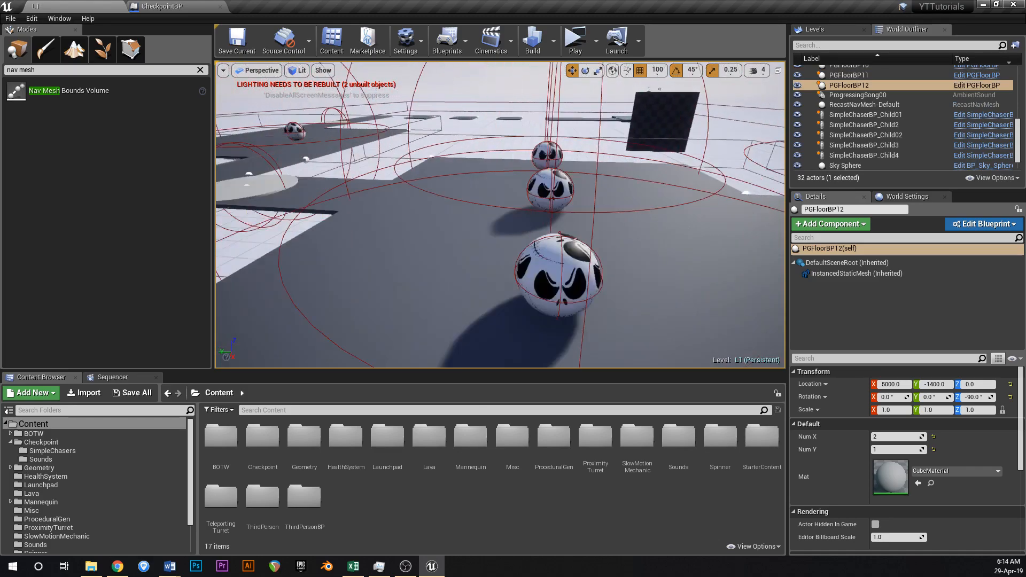
key("d")
right_click_drag(642, 207, 660, 206)
key("s")
left_click(573, 233)
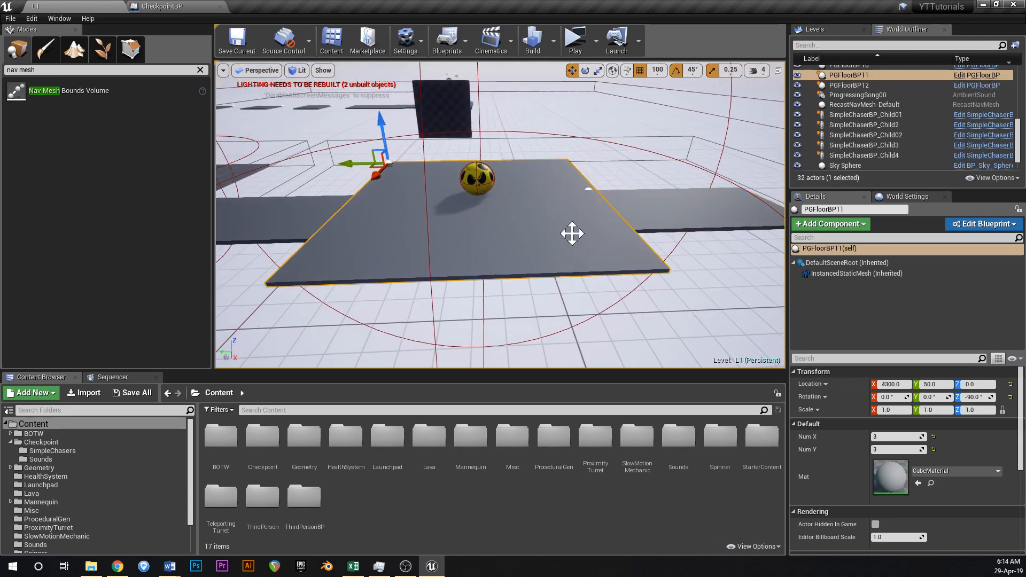
key("a")
key("w")
right_click_drag(536, 193, 536, 193)
left_click_drag(459, 139, 500, 139)
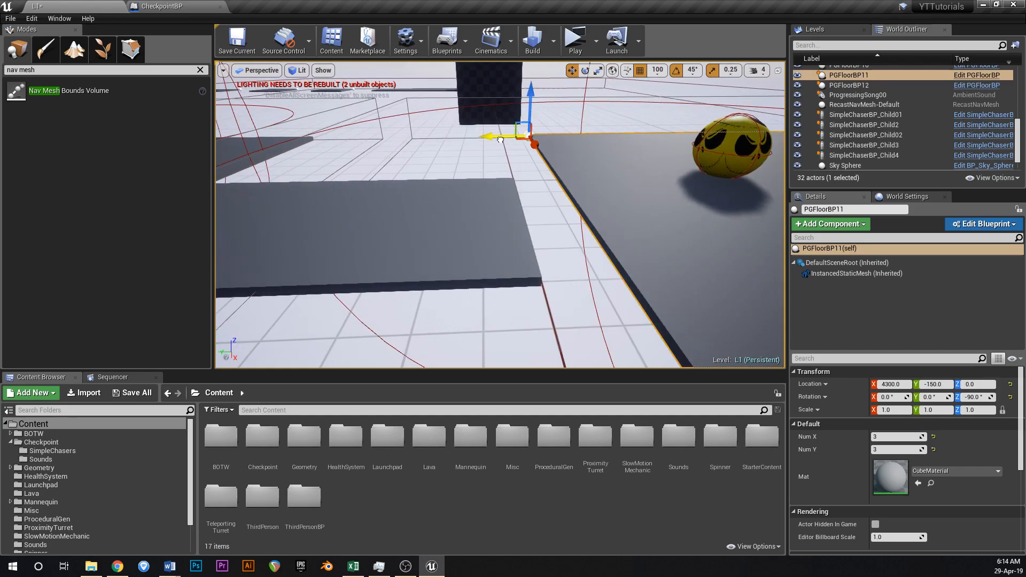
scroll(597, 169, "down", 4)
key("Delete")
- Duplicate the 4 by 4 platform PGFloorBP9 and place the copy under the yellow chaser at X 4300, Y 0
right_click_drag(557, 172, 508, 171)
left_click(371, 172)
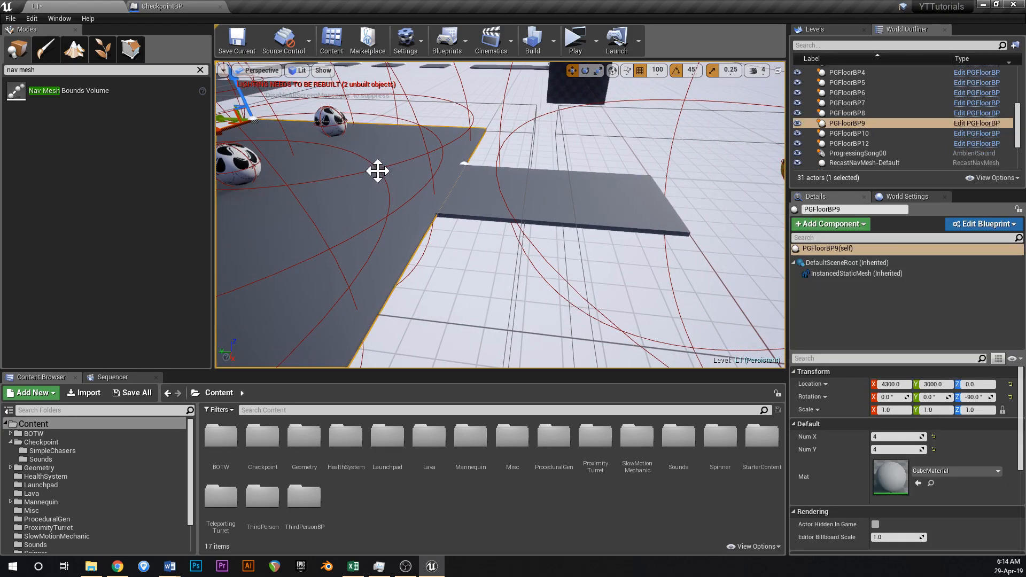
right_click_drag(378, 172, 342, 161)
left_click_drag(385, 136, 713, 218, "alt")
right_click_drag(713, 218, 780, 215)
left_click_drag(482, 178, 456, 178)
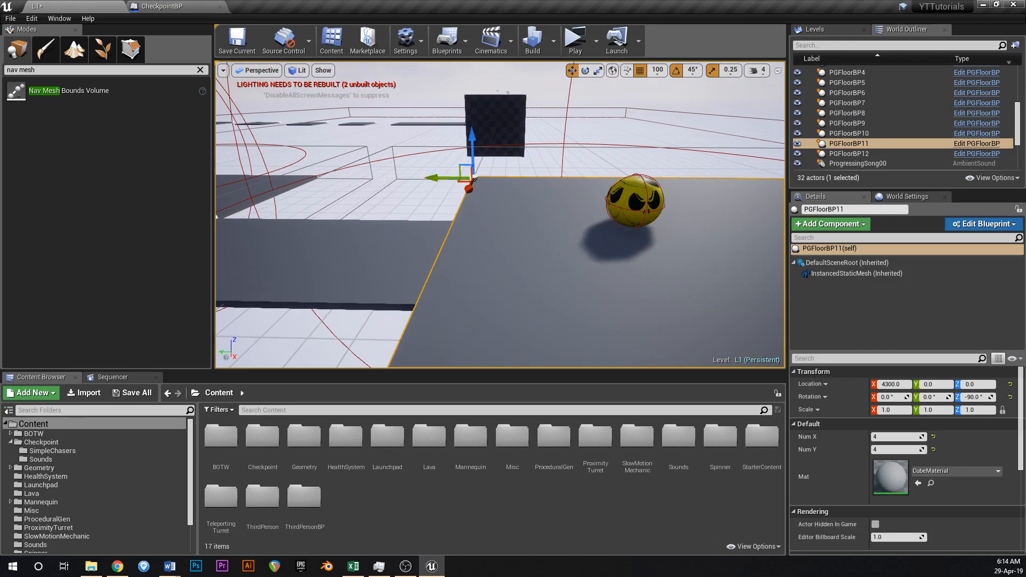
- Set Num X and Num Y of the platform under the yellow chaser to 3
right_click_drag(474, 178, 465, 181)
left_click(881, 436)
type("2")
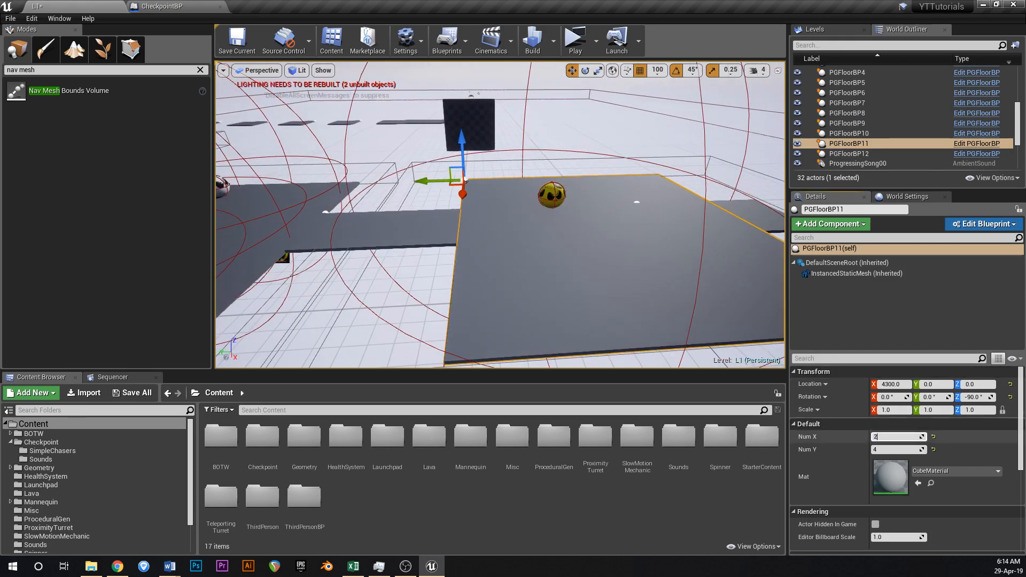
key("Tab")
type("2")
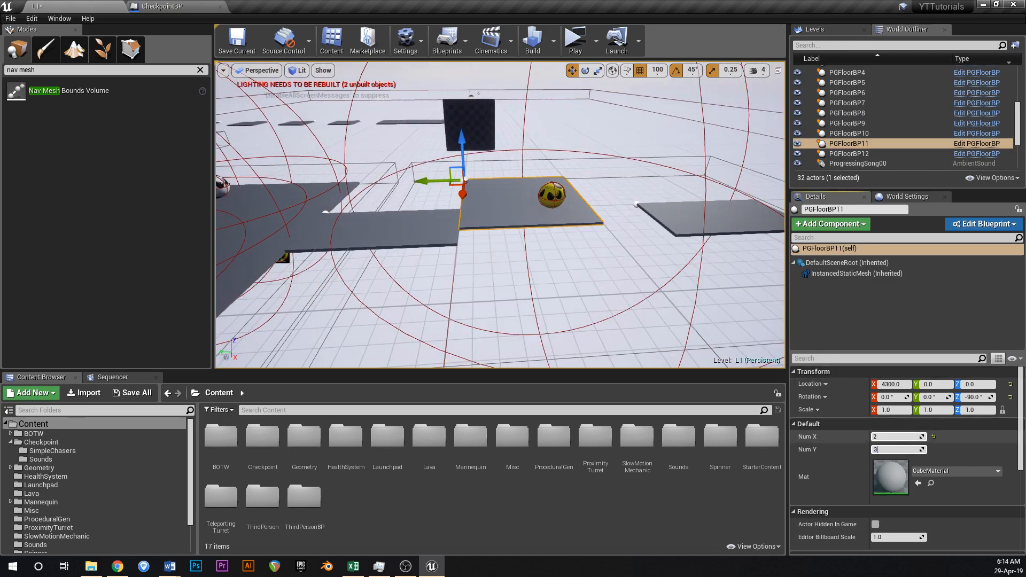
key("Return")
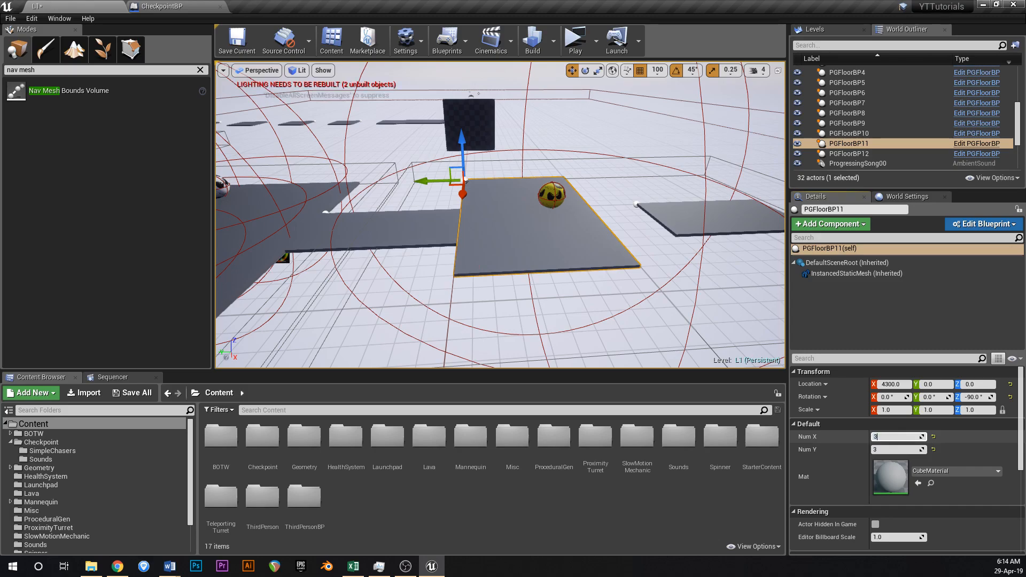
key("Return")
- Move the walkway PGFloorBP12 to Y -1500 so it meets the platform edge, and save the level
mouse_move(641, 315)
right_mouse_down()
mouse_move(644, 294)
mouse_move(636, 326)
right_mouse_up()
key("w")
key("d")
left_click(642, 315)
key("s")
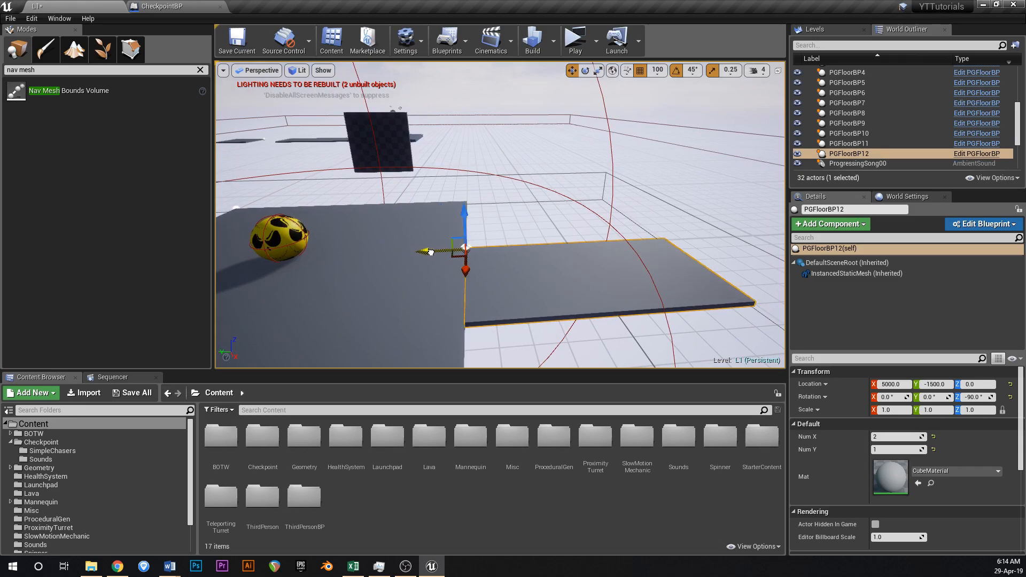
key("ctrl+s")
- Try lengthening the walkway PGFloorBP12 with a Num X of 8, and return it to 2
right_click_drag(584, 262, 584, 261)
key("s")
key("d")
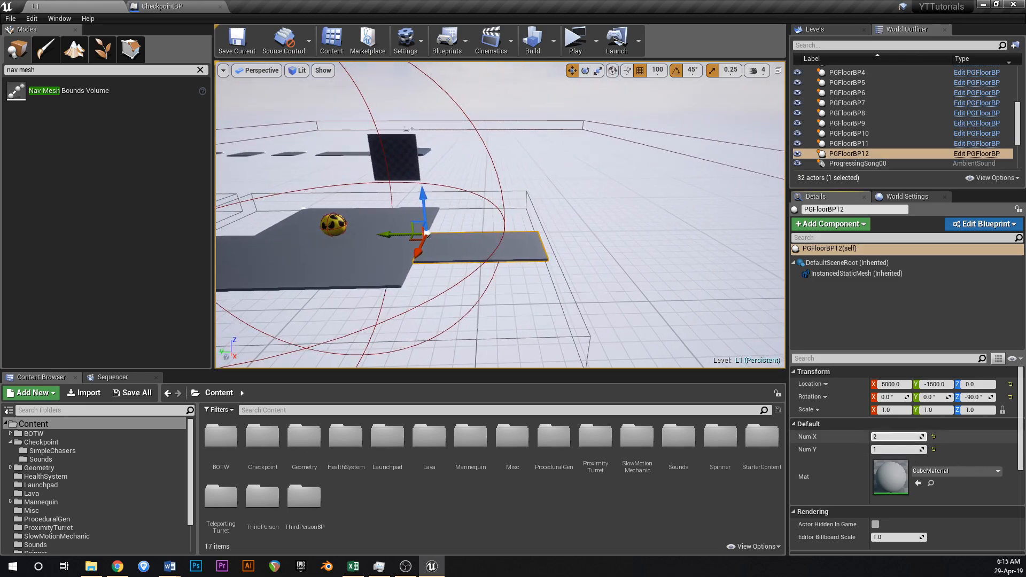
mouse_move(584, 261)
right_mouse_down()
mouse_move(668, 259)
mouse_move(561, 267)
mouse_move(593, 267)
right_mouse_up()
key("w")
key("s")
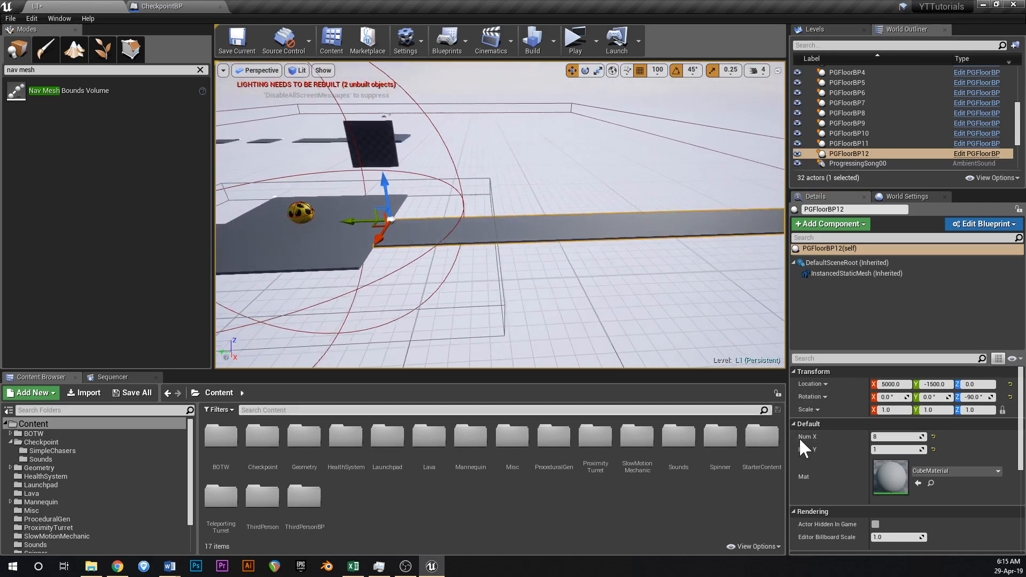
left_click_drag(902, 438, 876, 438)
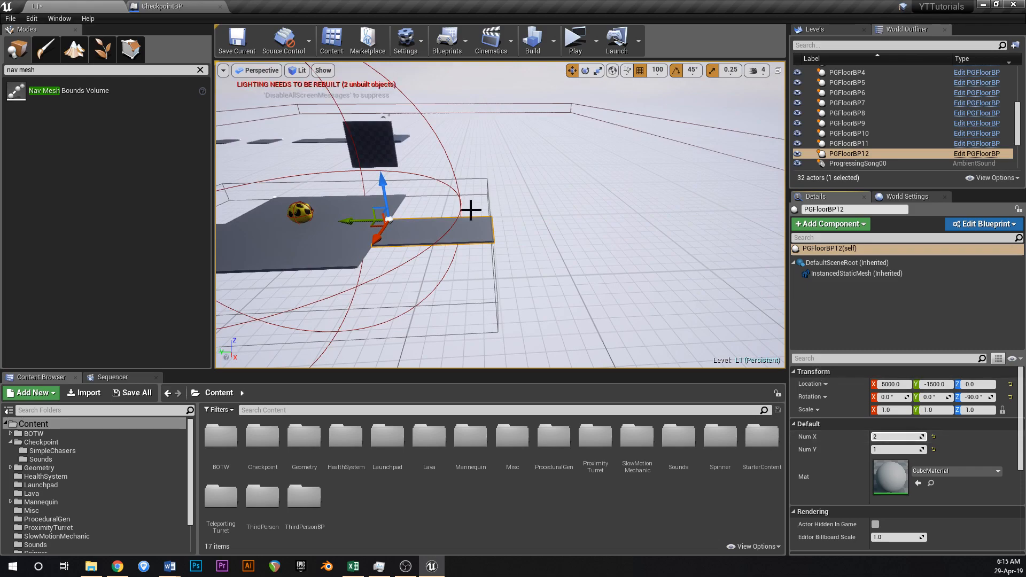
- Duplicate the walkway to X 5000, Y -3000 and set the copy's Num X to 1
left_click_drag(366, 221, 479, 232, "alt")
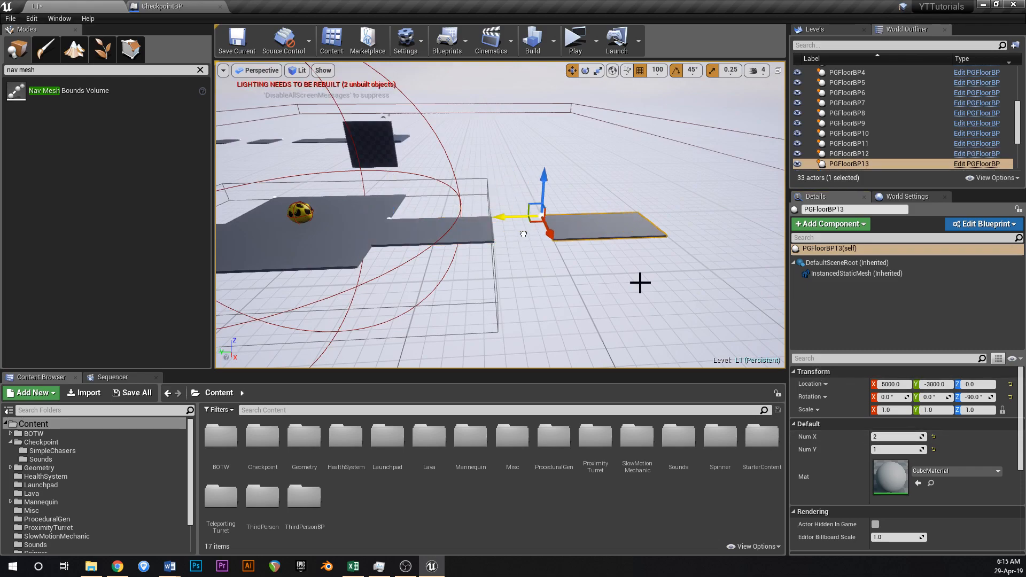
left_click_drag(903, 439, 875, 429)
right_click_drag(602, 241, 595, 228)
key("w")
key("d")
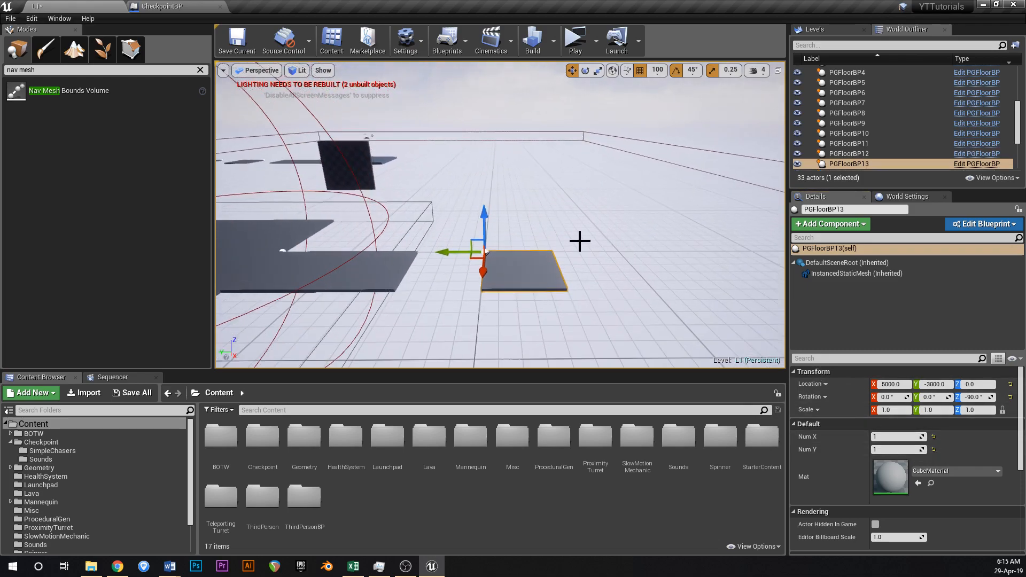
- Duplicate the single floor tile three times along X 6000, at Y -3000, -4000 and -5000
left_click_drag(480, 273, 471, 336, "alt")
key("a")
right_click_drag(557, 259, 663, 284)
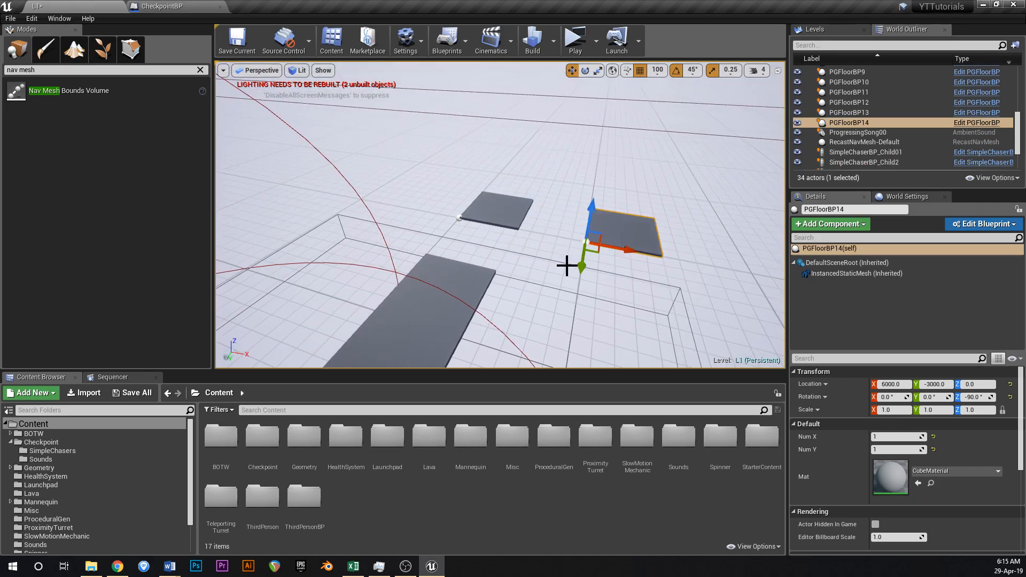
left_click_drag(582, 265, 588, 214, "alt")
key("w")
key("d")
right_click_drag(589, 207, 509, 229)
key("a")
left_click_drag(468, 222, 533, 199, "alt")
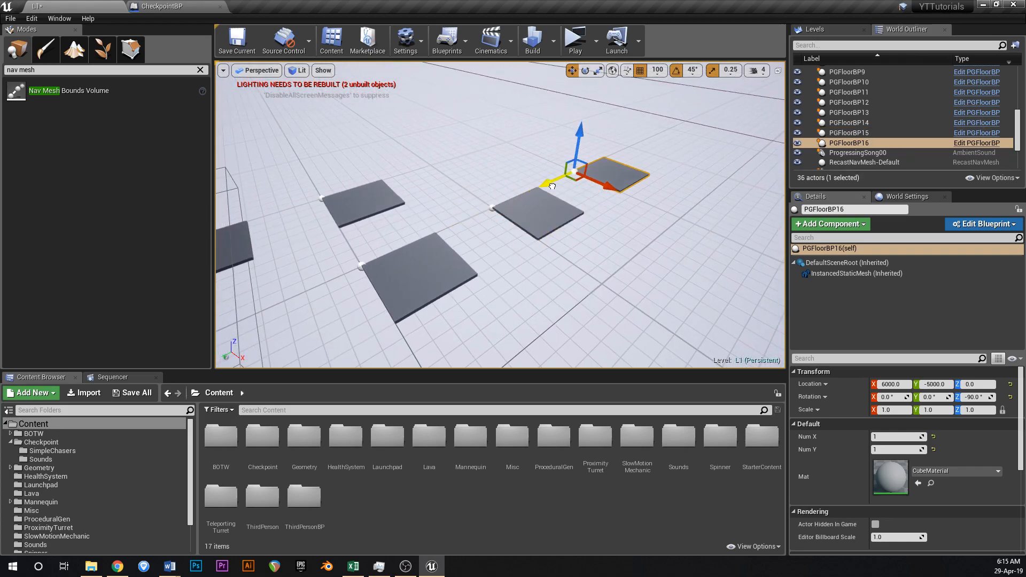
- Duplicate the tile to X 7000 and X 8000 at Y -5000, set the last copy's Num Y to 2, and save
left_click_drag(613, 185, 678, 213, "alt")
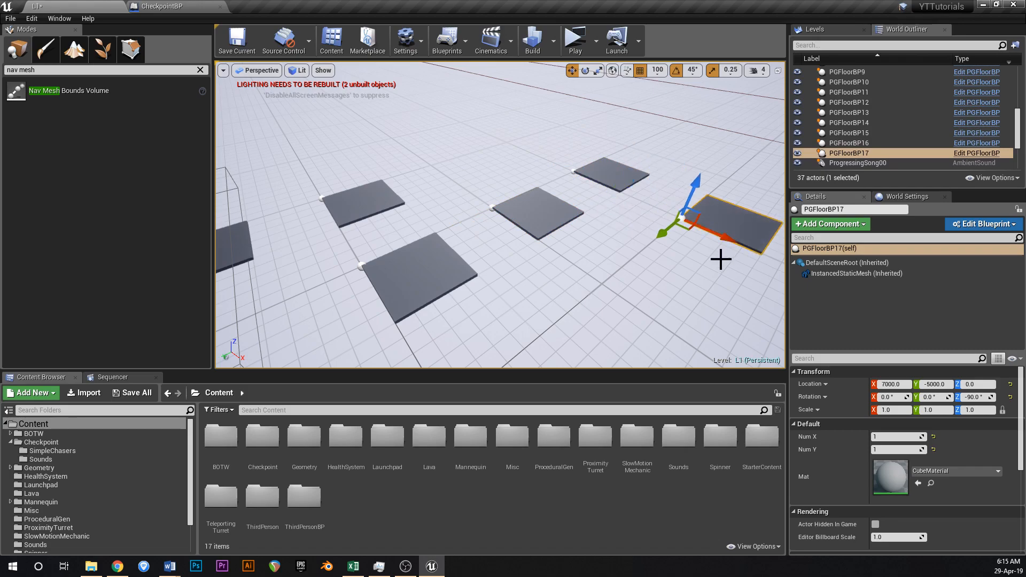
right_click_drag(723, 257, 621, 232)
left_click_drag(572, 217, 670, 230, "alt")
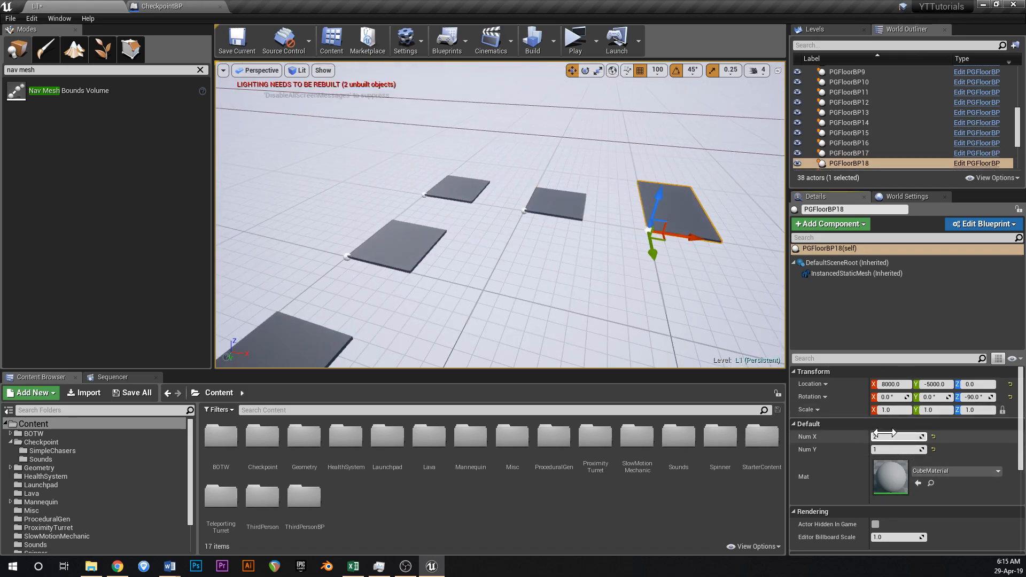
left_click_drag(894, 449, 903, 449)
right_click_drag(529, 247, 422, 247)
key("ctrl+s")
- Duplicate the single tile at X 5000, Y -3000 to Y -4000
right_click_drag(529, 248, 526, 281)
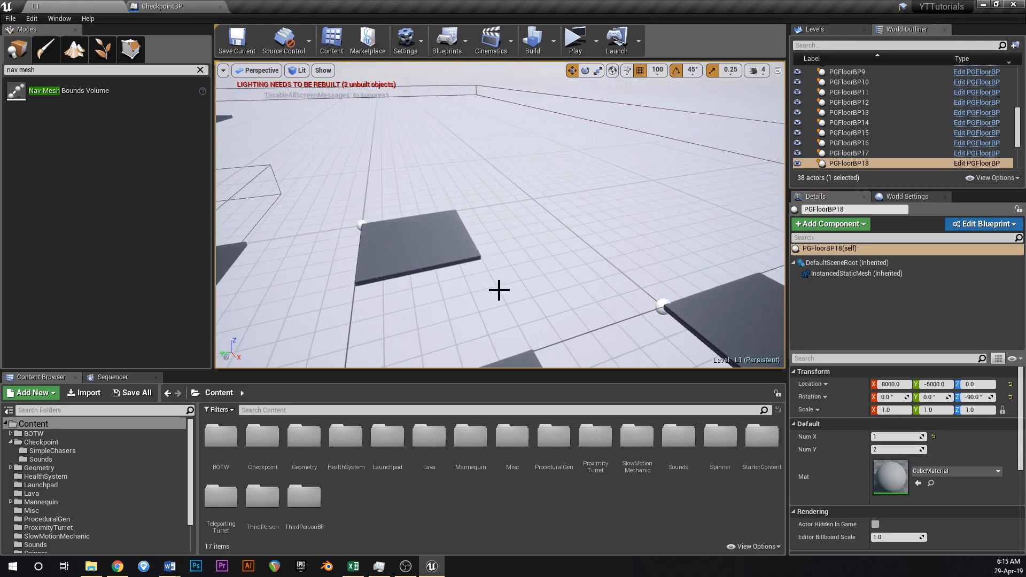
left_click(420, 256)
right_click_drag(420, 256, 388, 257)
left_click_drag(388, 202, 506, 202, "alt")
key("f")
- Make two upright wall copies of the new tile, rotated 90° on Y and -90° on X, moving the second to X 5500
key("e")
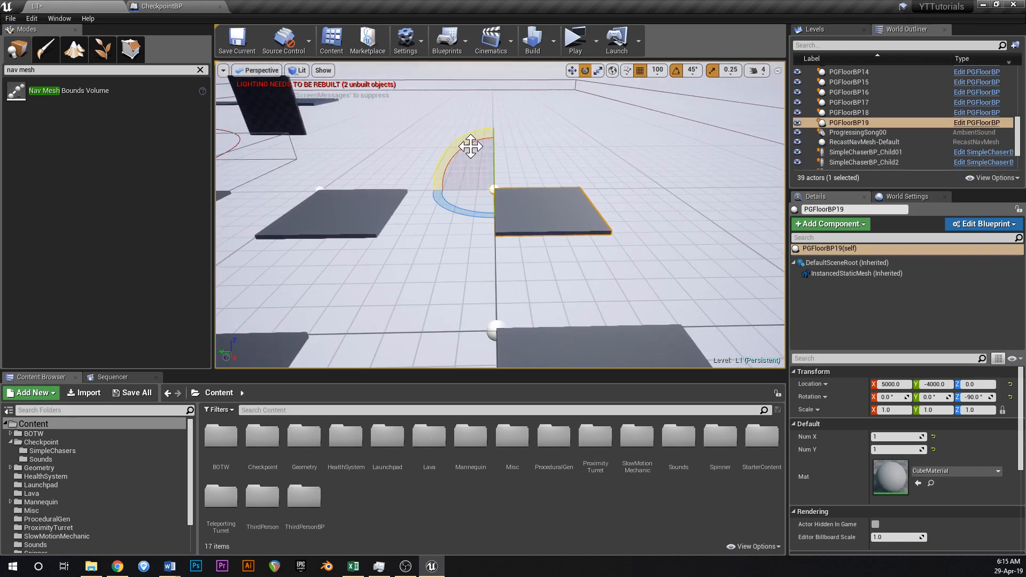
left_click_drag(494, 120, 419, 194, "alt")
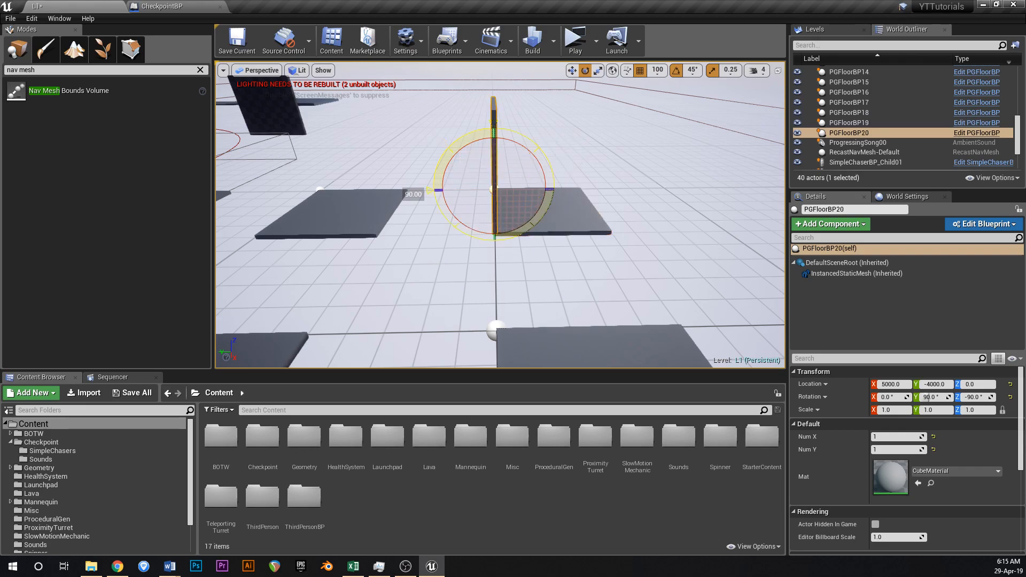
left_click(536, 222)
left_click_drag(519, 214, 514, 175, "alt")
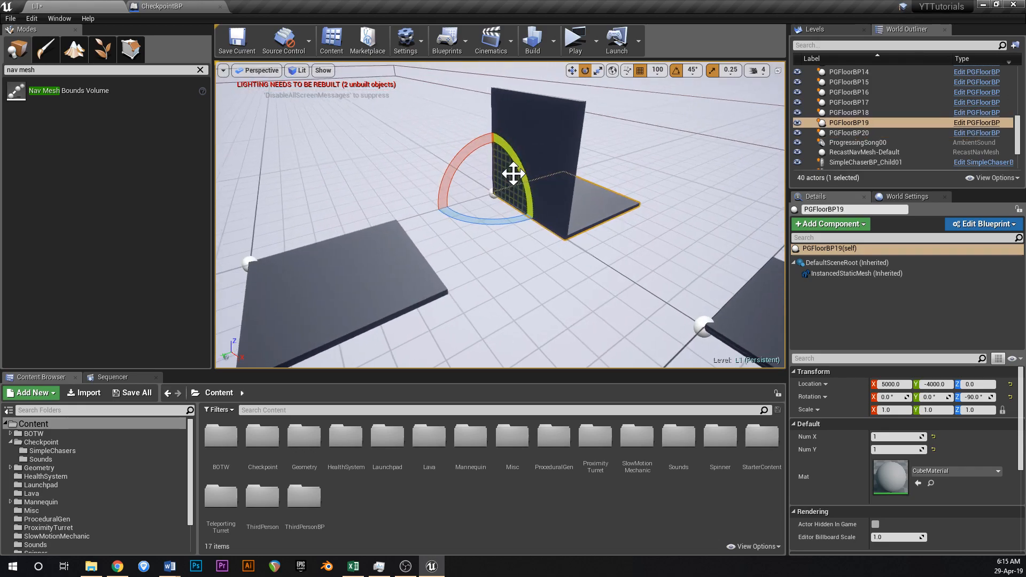
left_click_drag(536, 219, 493, 124, "alt")
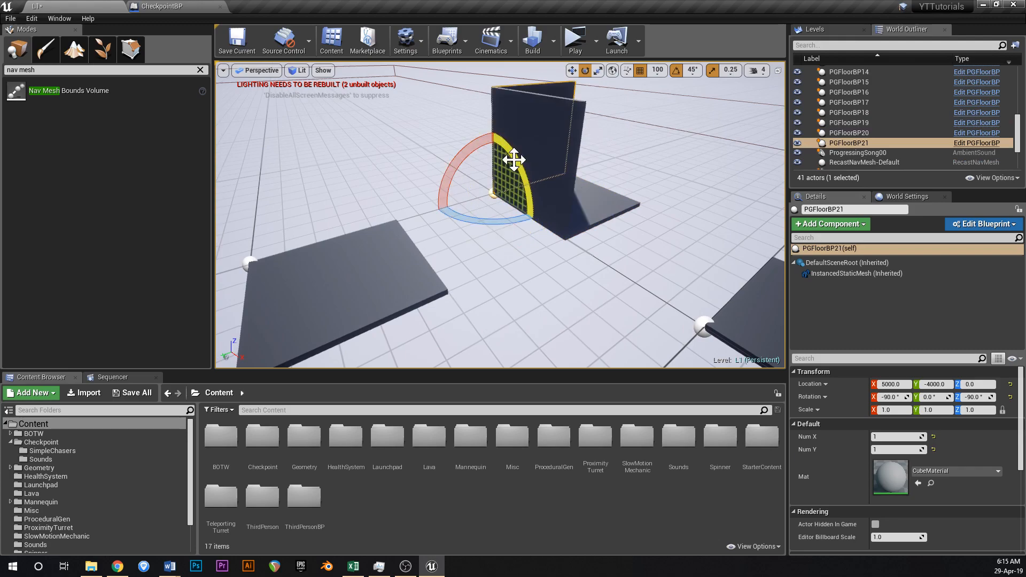
key("w")
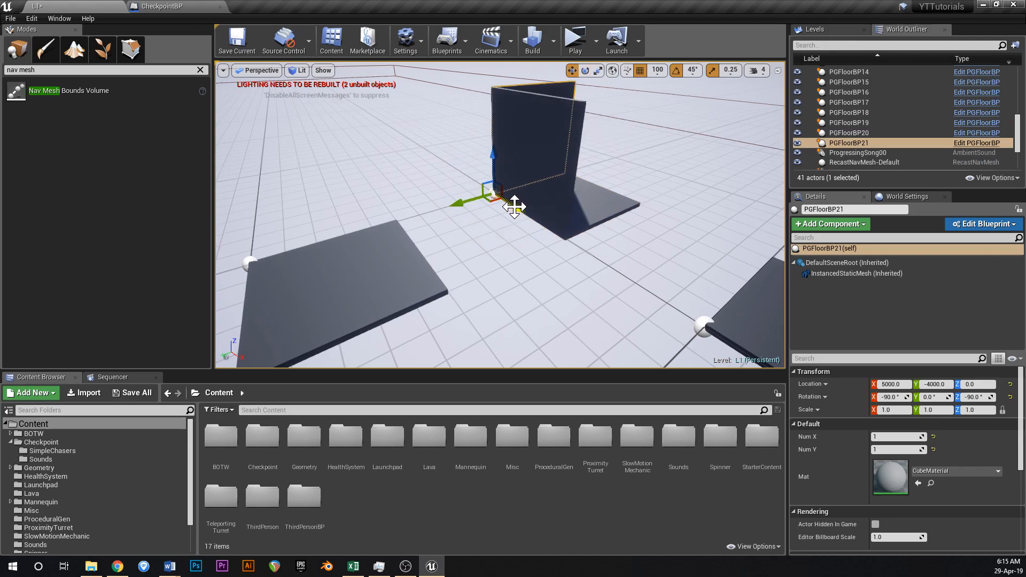
left_click_drag(514, 207, 600, 255)
- Lower both upright walls together to Z -400 and save the level
right_click_drag(568, 183, 522, 179)
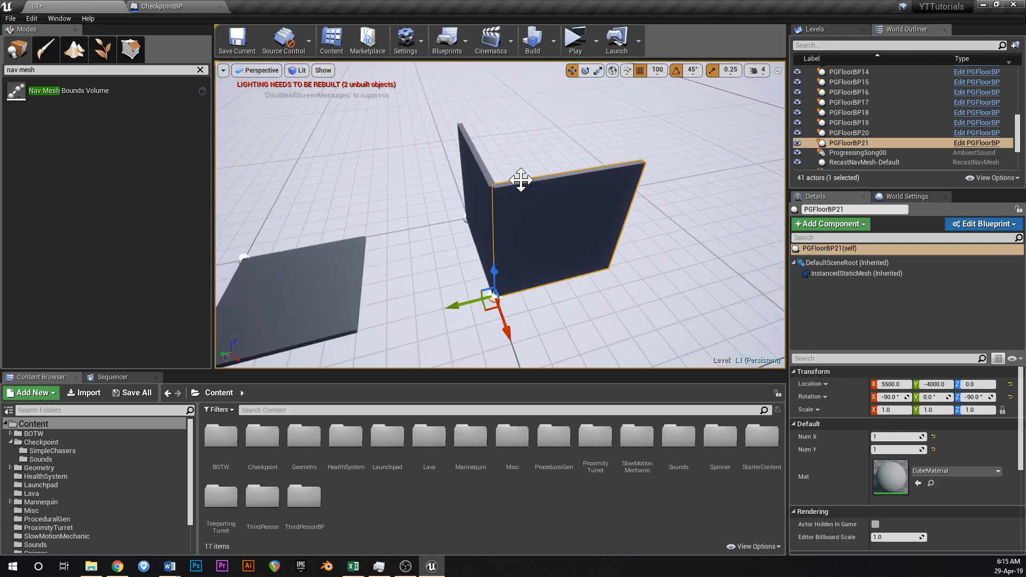
left_click(483, 190, "ctrl")
right_click_drag(486, 237, 500, 211)
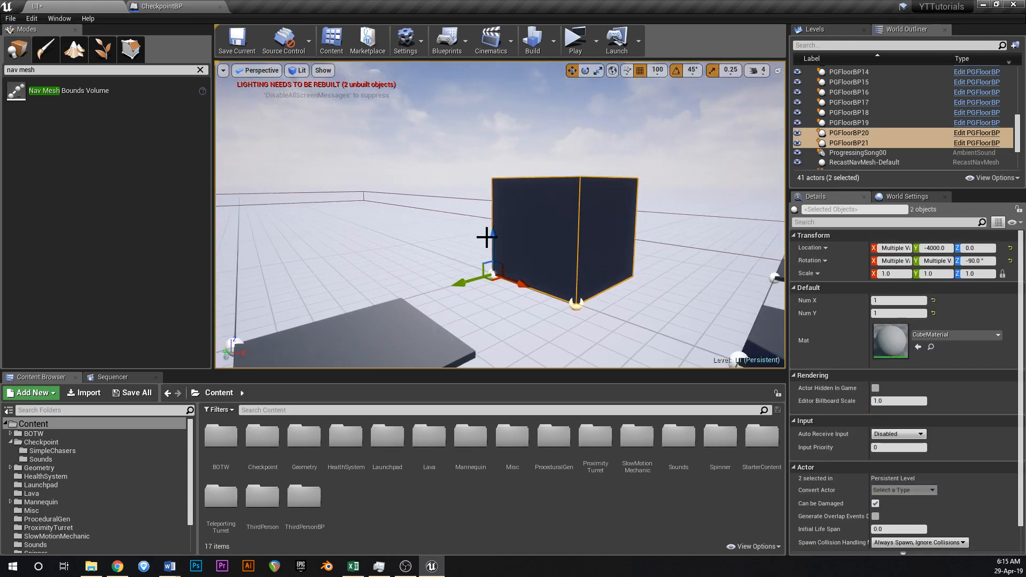
left_click_drag(495, 244, 495, 292)
right_click_drag(497, 292, 438, 251)
left_click_drag(575, 247, 576, 293)
key("ctrl+s")
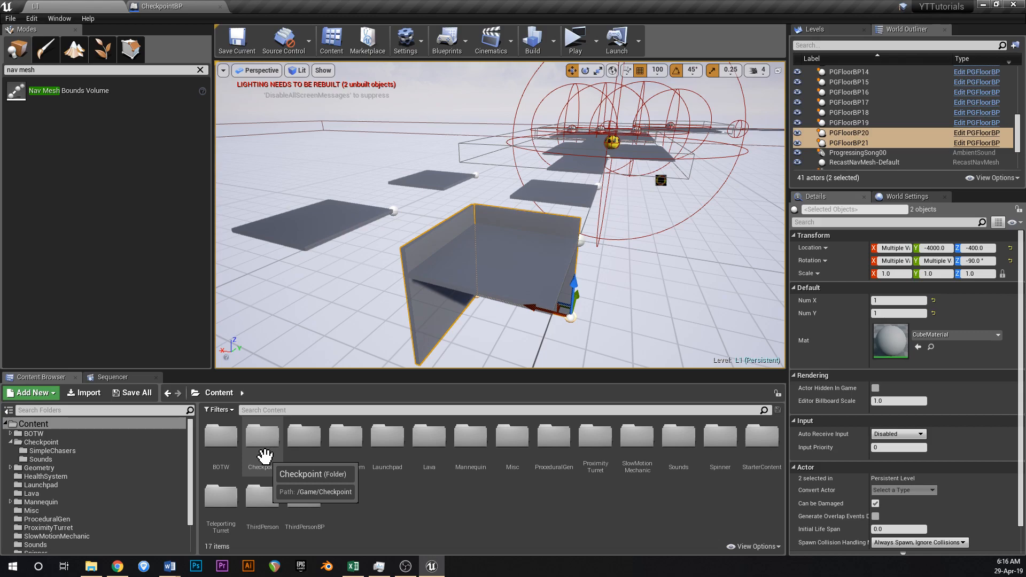
- Open the ProximityTurret folder and place a ProximityTurretBP_Child01 on the walled tile at about X 5200, Y -4300, Z 100
double_click(598, 448)
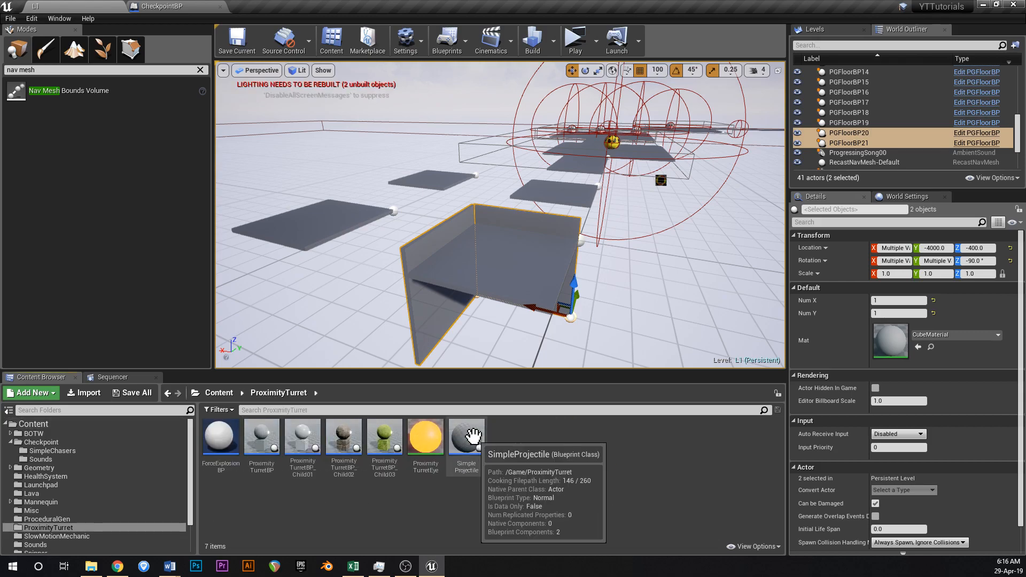
right_click_drag(509, 303, 457, 291)
key("d")
left_click_drag(302, 443, 511, 222)
right_click_drag(520, 256, 410, 291)
key("d")
key("e")
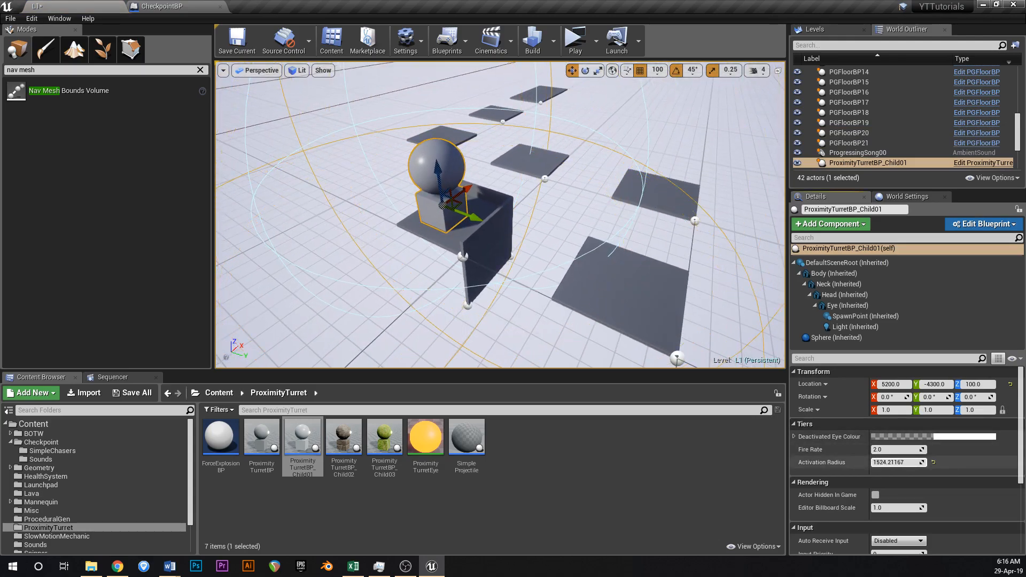
- Return to the Content root folder, duplicate the checkpoint disc onto walkway PGFloorBP12 at X 5250, Y -1750, and save the level
right_click_drag(665, 278, 382, 262)
key("s")
key("a")
key("d")
key("w")
key("a")
key("s")
left_click(224, 397)
right_click_drag(342, 289, 262, 277)
left_click(353, 153)
right_click_drag(353, 153, 366, 164)
key("s")
left_click_drag(325, 139, 519, 205, "alt")
mouse_move(582, 240)
right_mouse_down()
mouse_move(597, 238)
mouse_move(582, 241)
right_mouse_up()
key("d")
key("s")
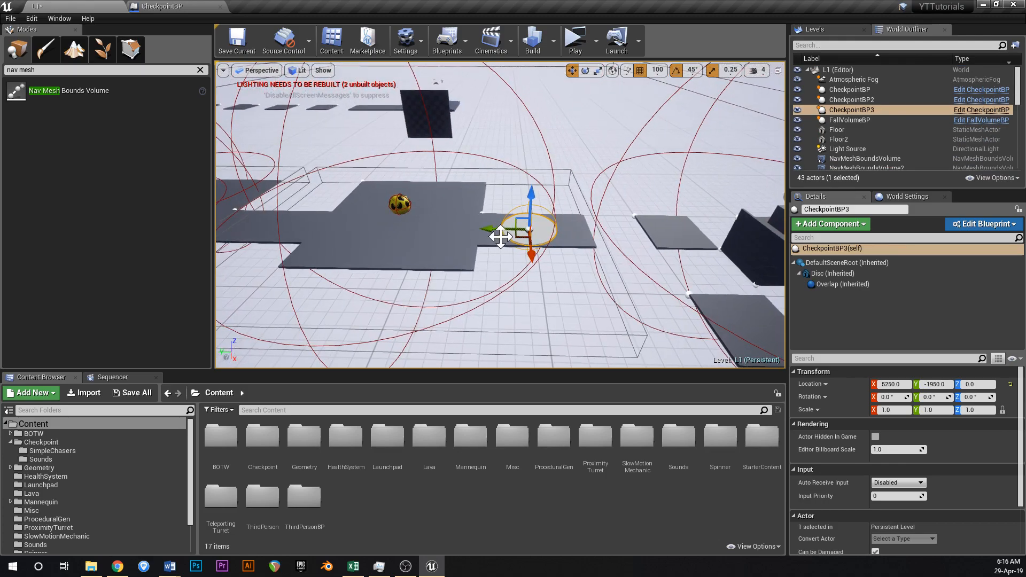
key("ctrl+s")
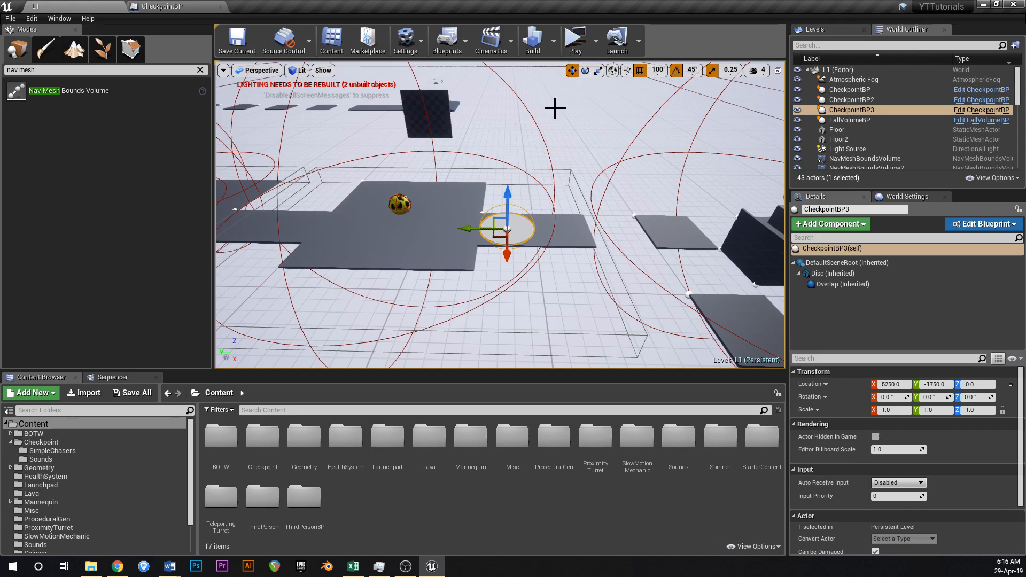
- Set the yellow chaser's Chase Trigger Rad to about 944 so its radius fits the platform
left_click(400, 204)
key("f")
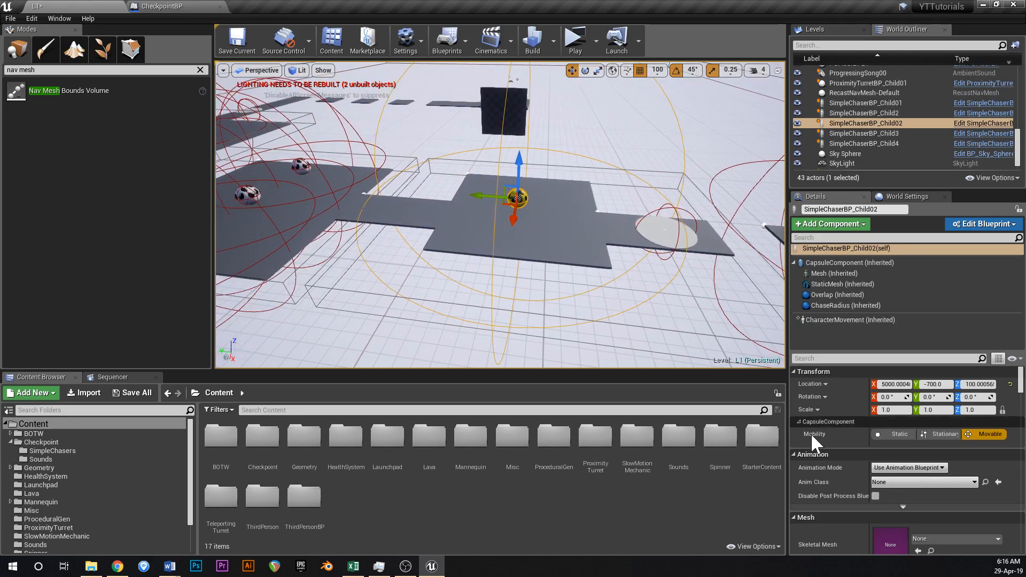
scroll(951, 454, "down", 3)
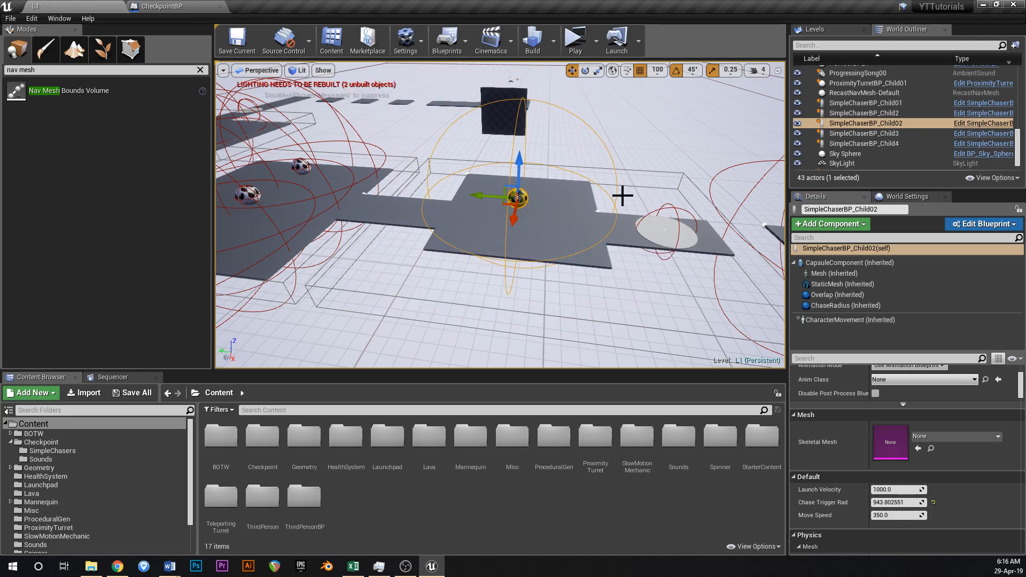
- Play-test the level, running past the white chasers and the yellow chaser to the checkpoint disc before the turret
left_click(574, 45)
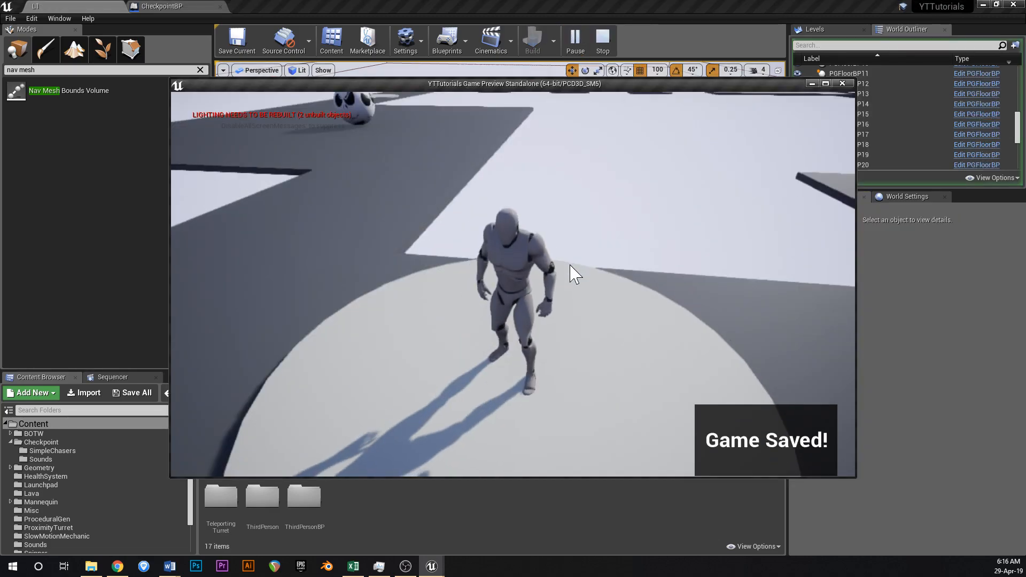
key("w")
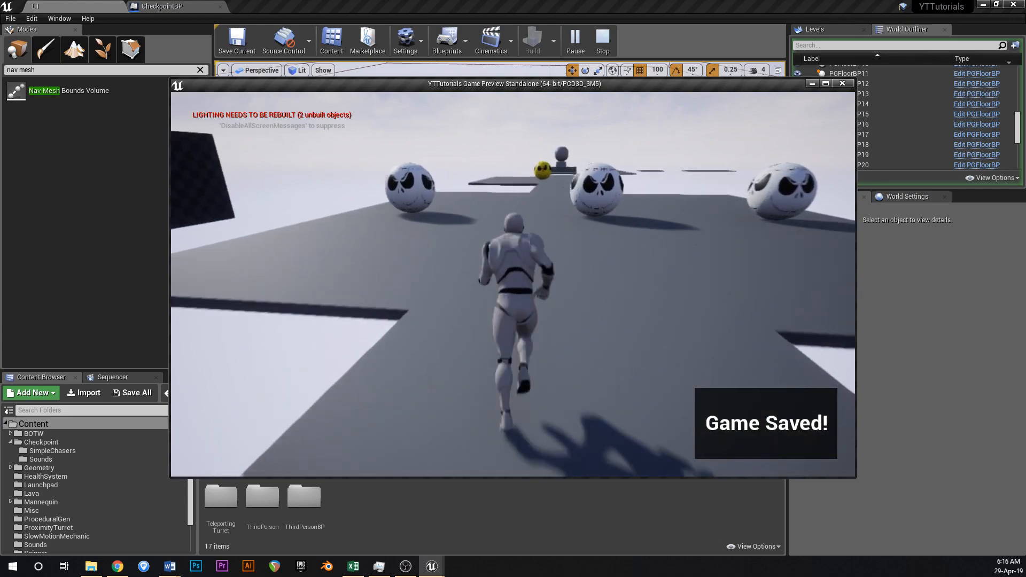
key("w")
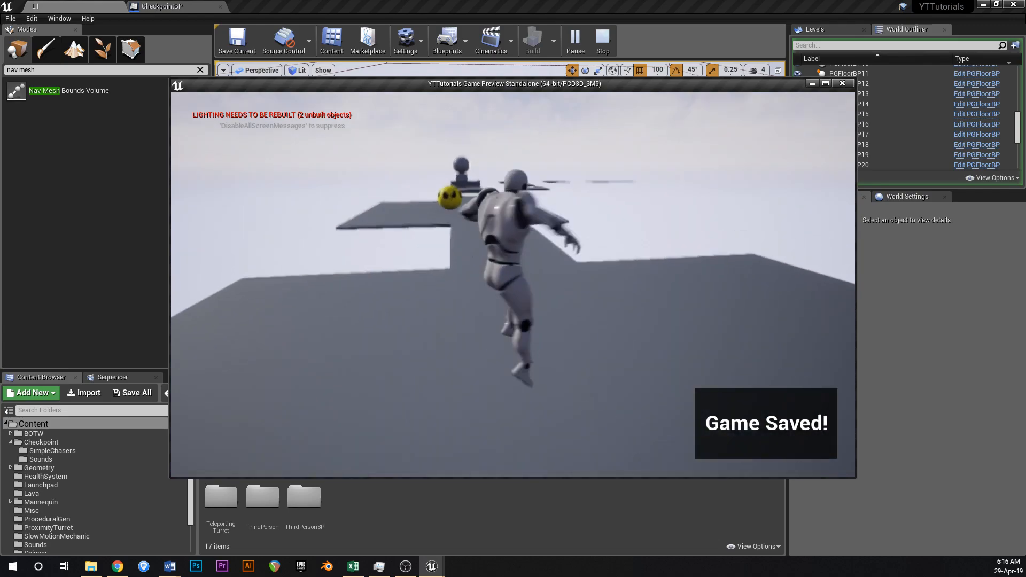
key("w")
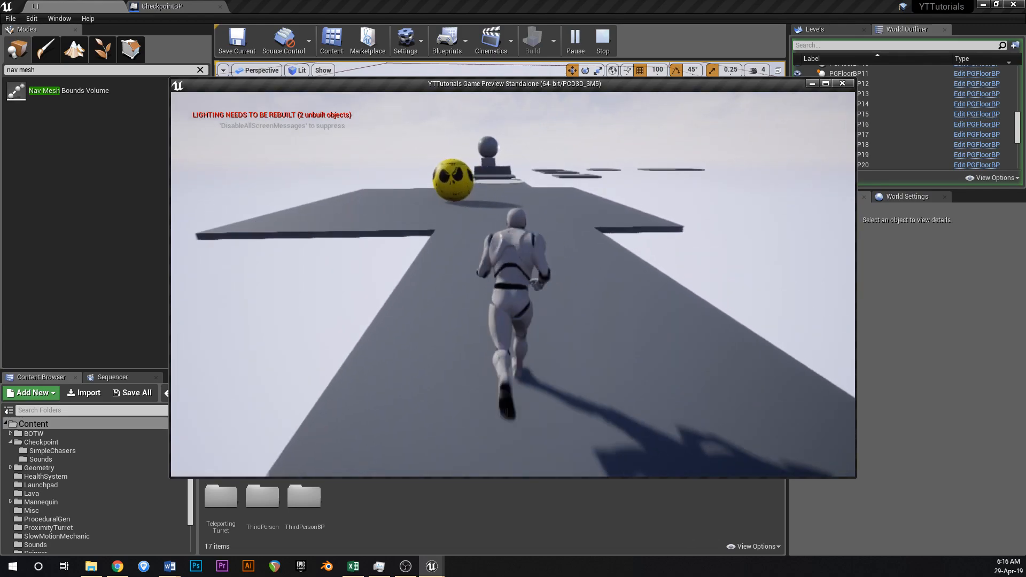
key("d")
key("d")
key("w")
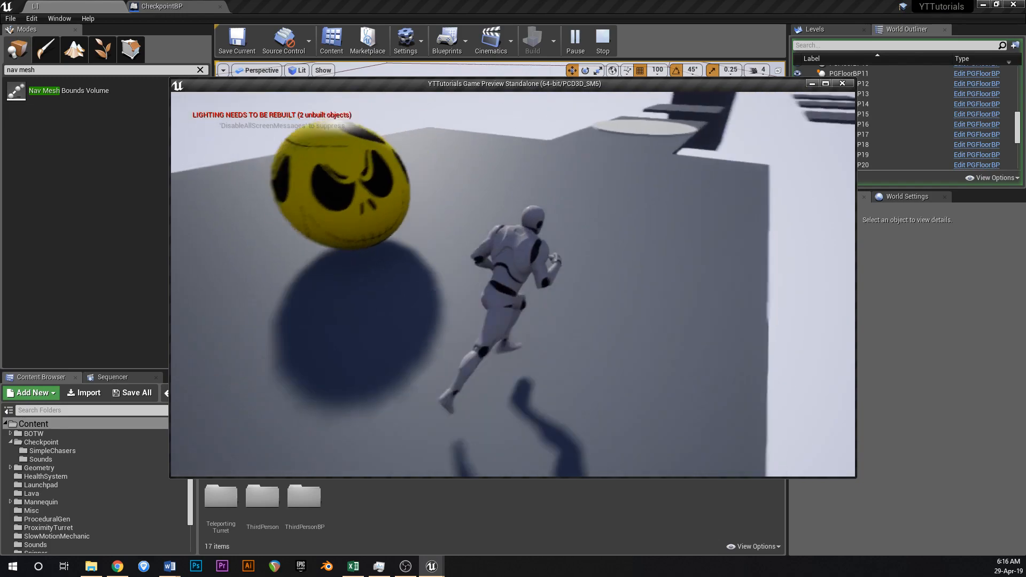
key("w")
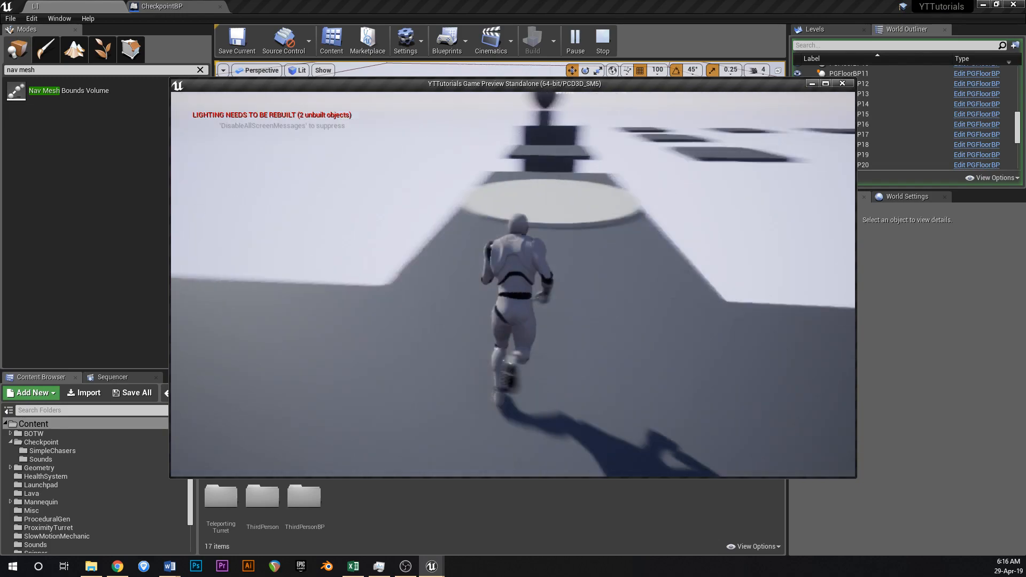
key("w")
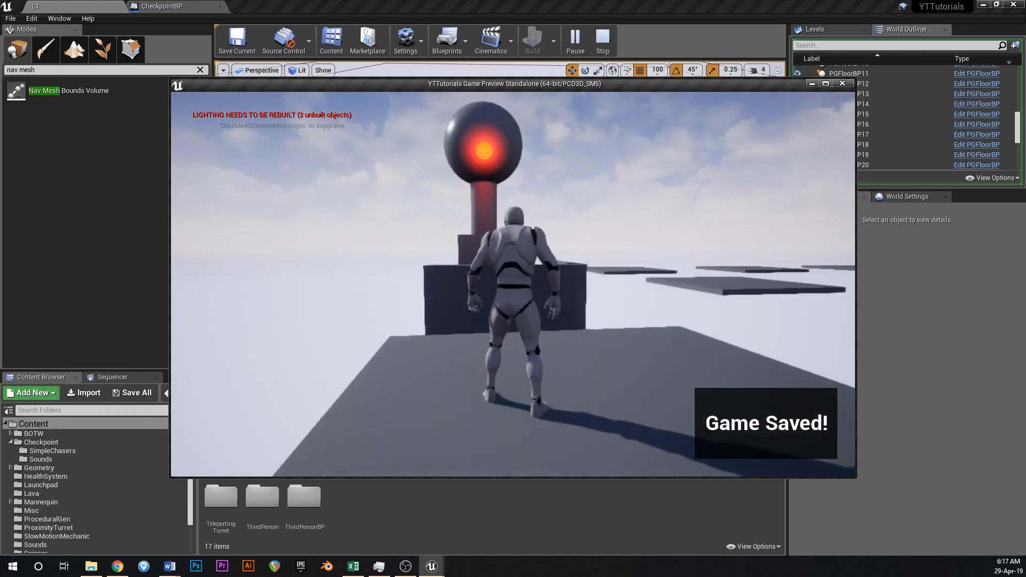
- Test dodging the turret on the checkpoint walkway and jump across to the first stepping-stone tiles
key("d")
key("a")
key("s")
key("space")
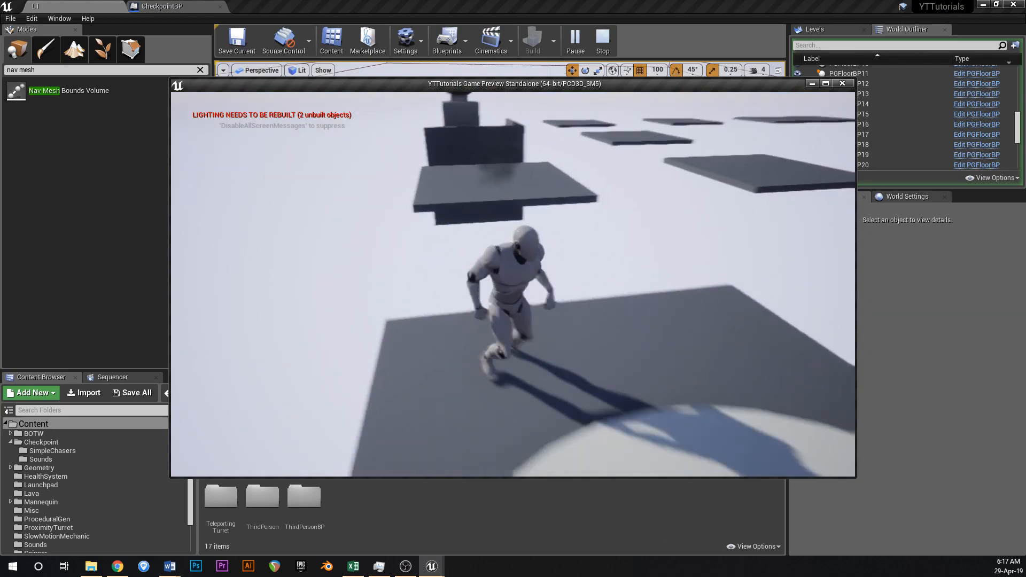
key("w")
key("space")
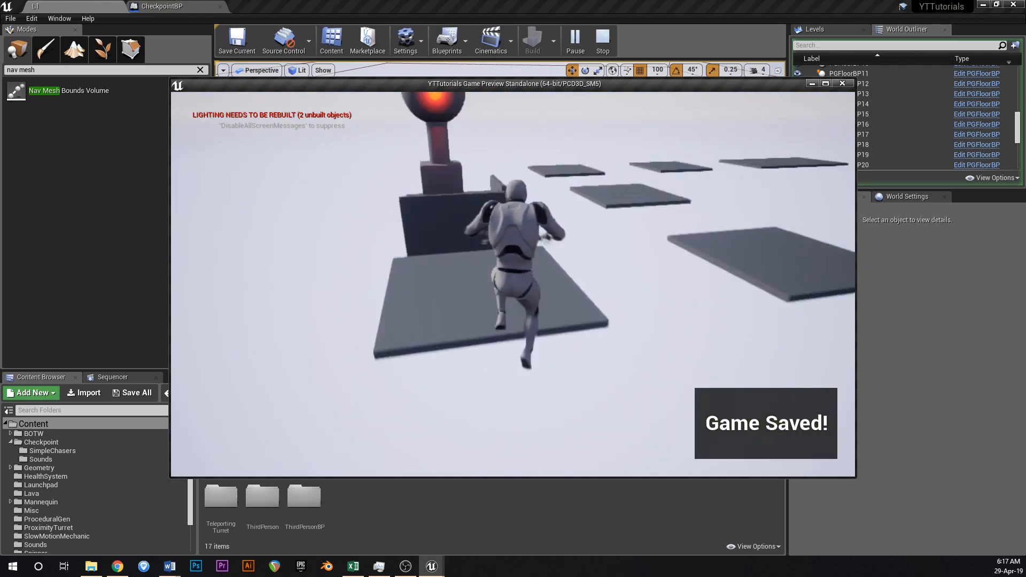
key("w")
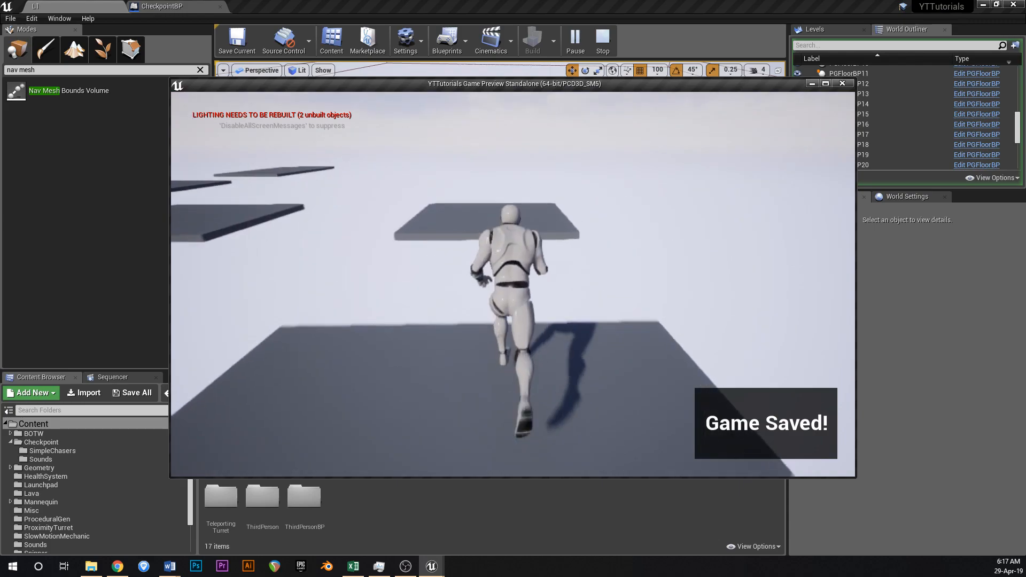
- Test jumping across the remaining stepping-stone tiles around the walls while the proximity turret fires
key("space")
key("w")
key("space")
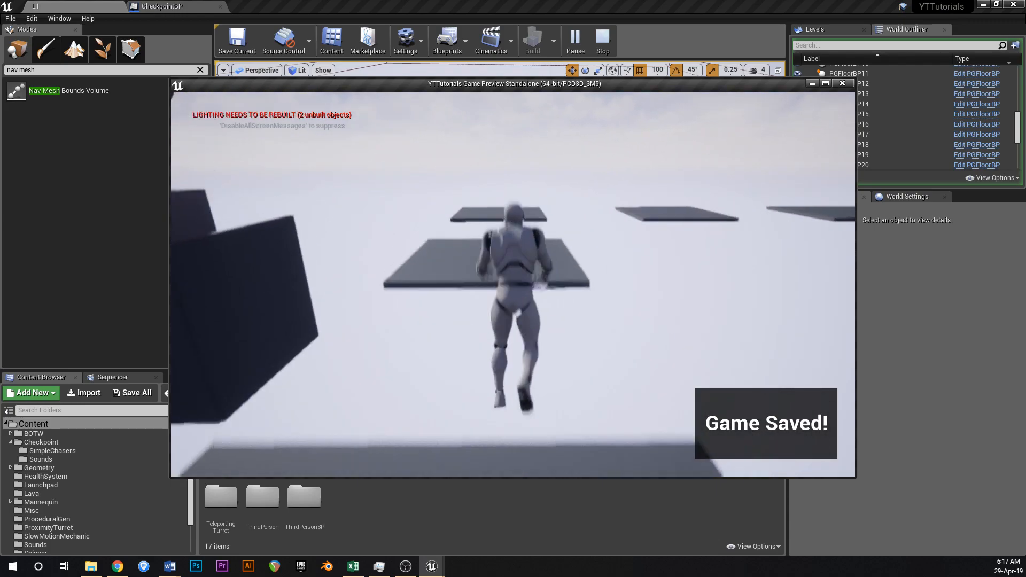
key("space")
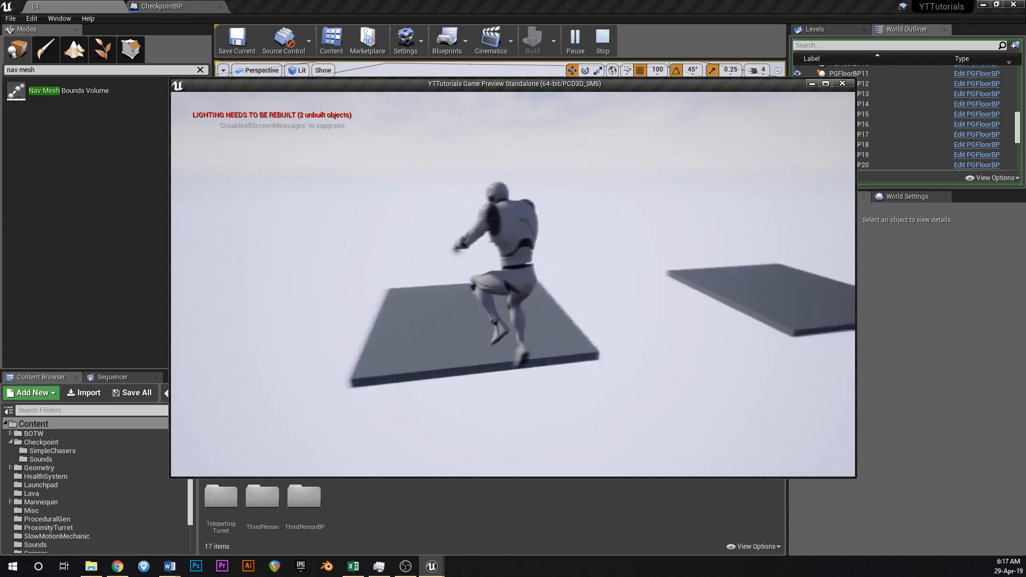
key("w")
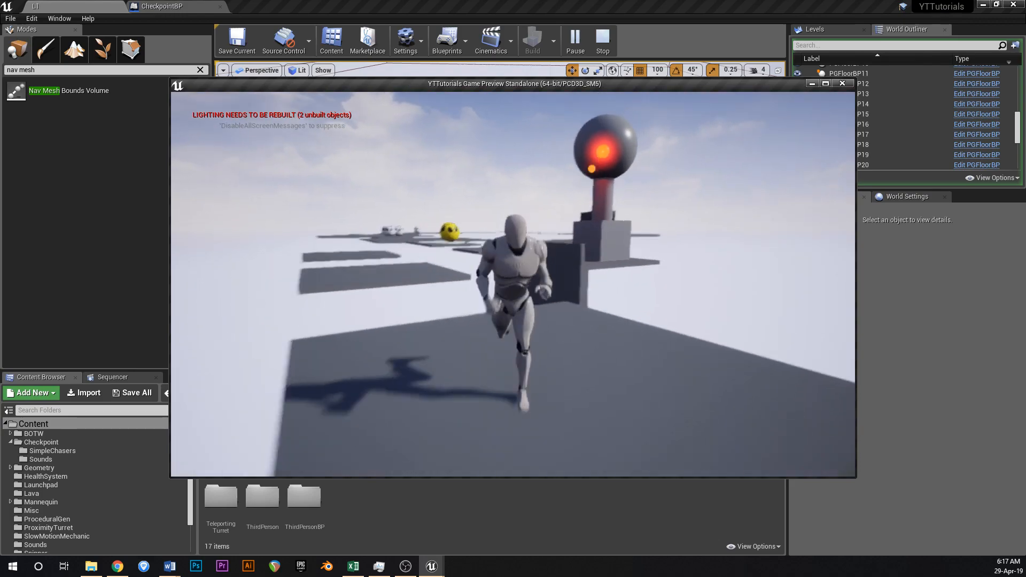
key("space")
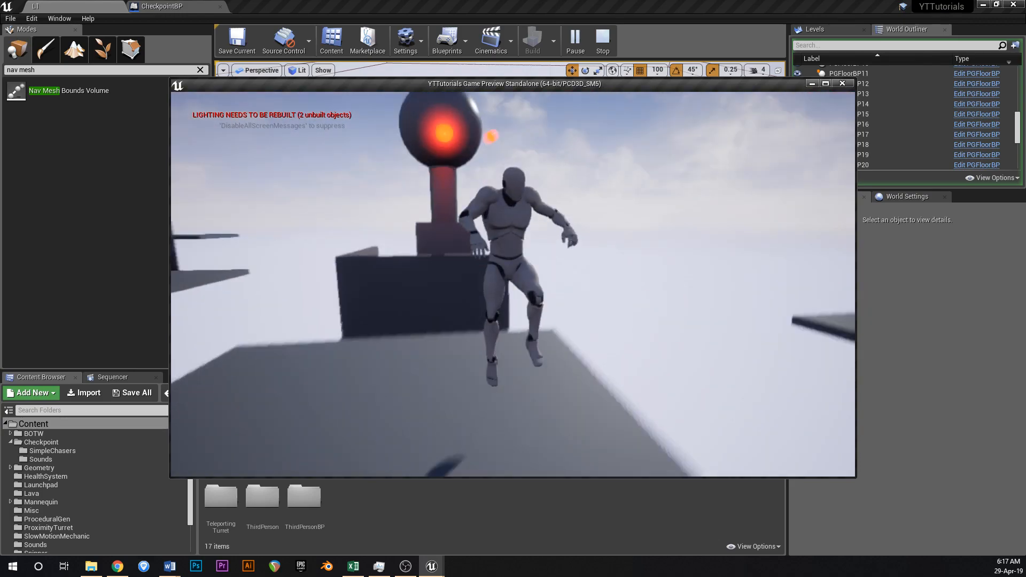
- Play-test the level by jumping across the platforms past the turret, and end the preview
key("d")
key("space")
key("w")
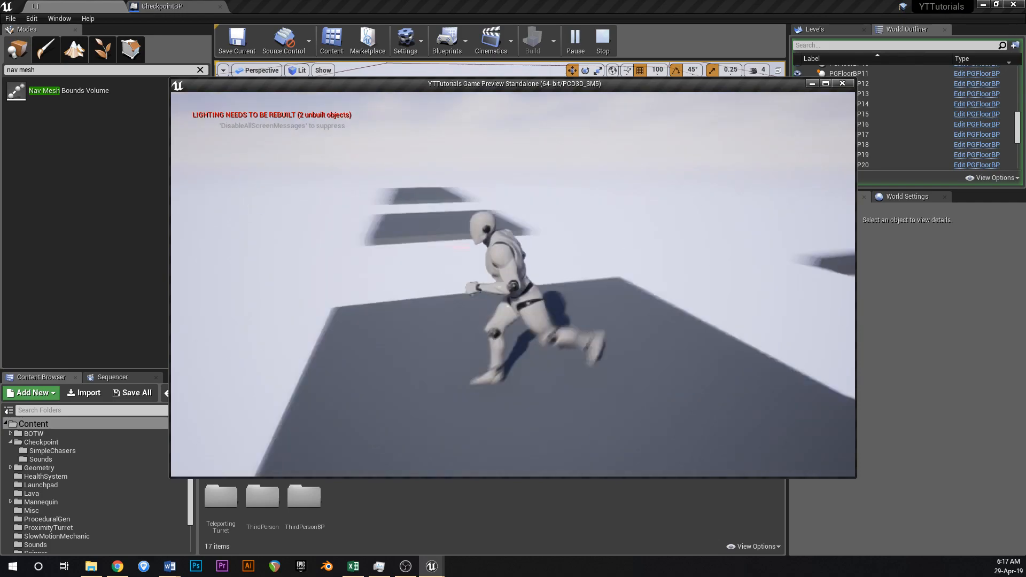
key("space")
key("w")
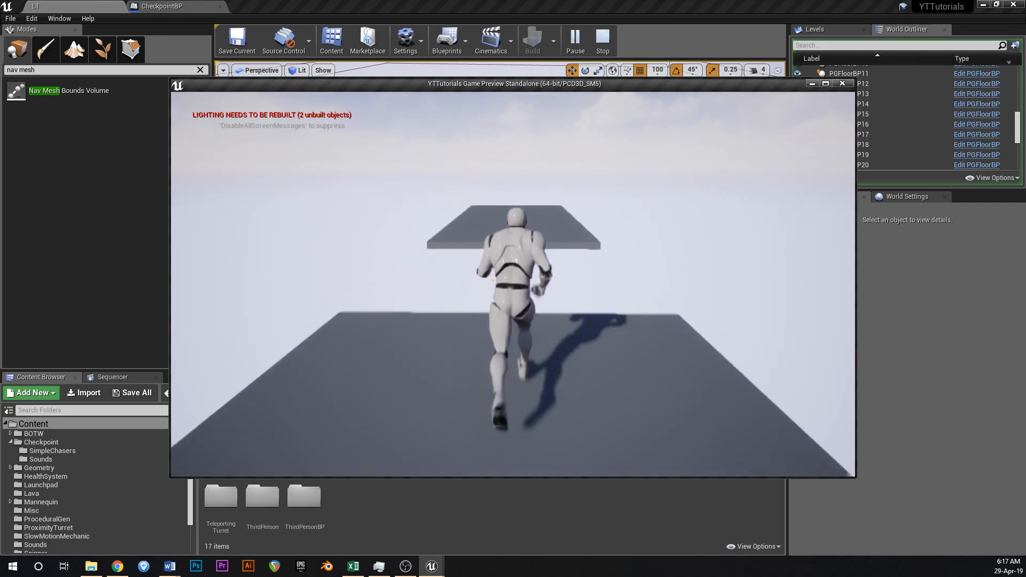
key("space")
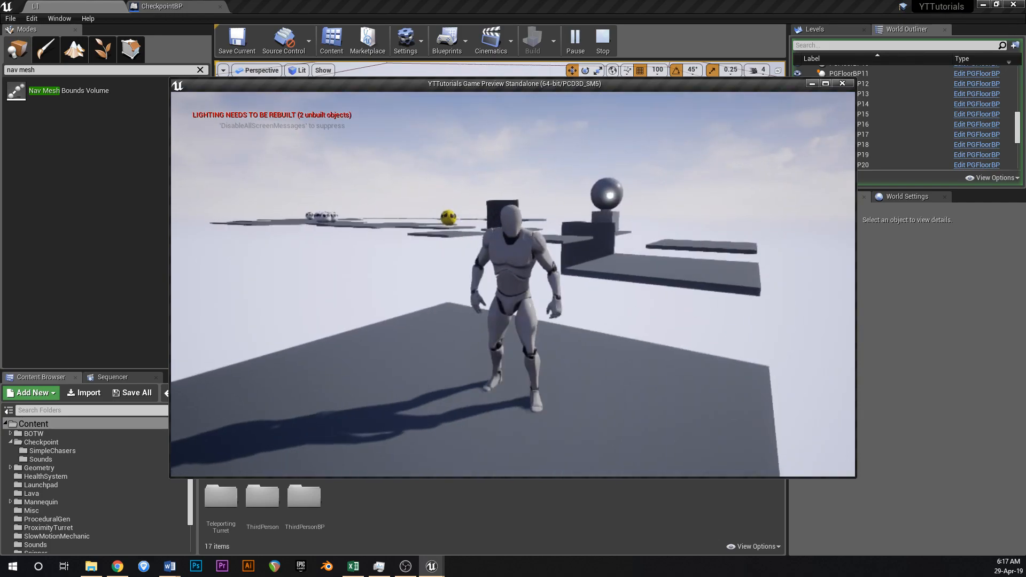
key("Escape")
- Duplicate the five small floor tiles around the turret and place the copies beyond the long floor platform
mouse_move(438, 239)
right_mouse_down()
mouse_move(535, 238)
mouse_move(438, 239)
right_mouse_up()
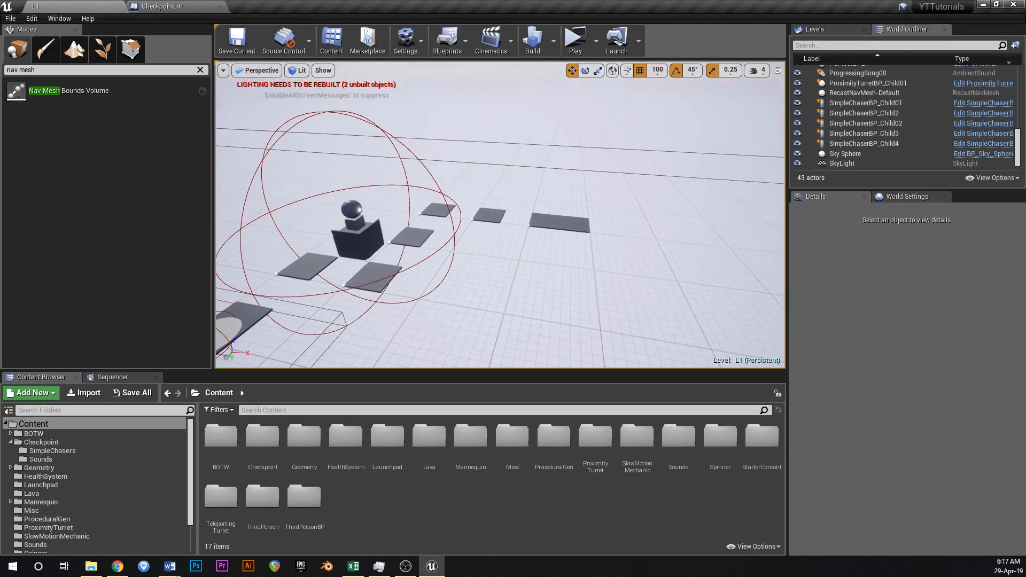
left_click(486, 216)
left_click(440, 211, "ctrl")
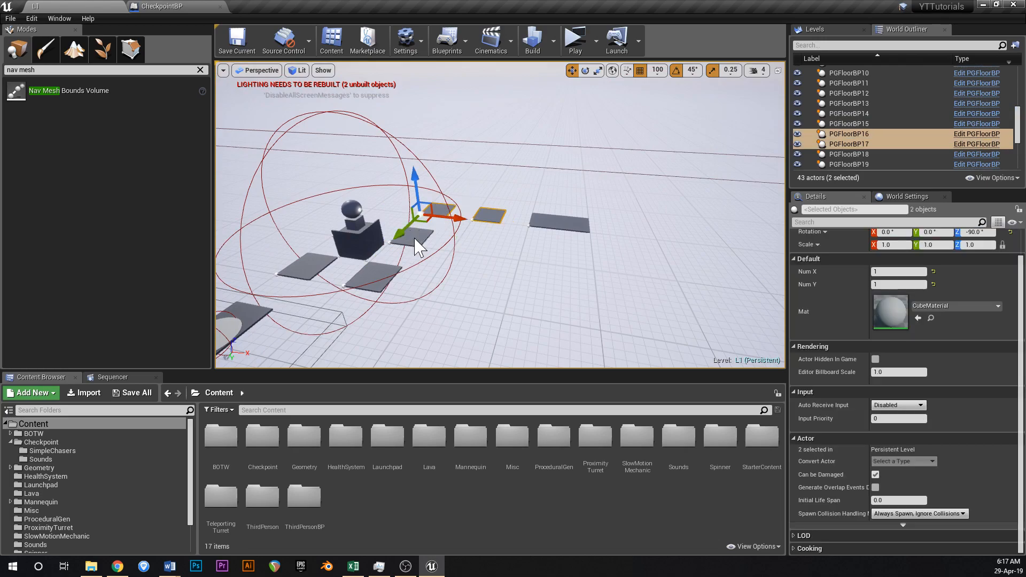
left_click_drag(298, 277, 714, 230, "alt")
scroll(652, 294, "up", 3)
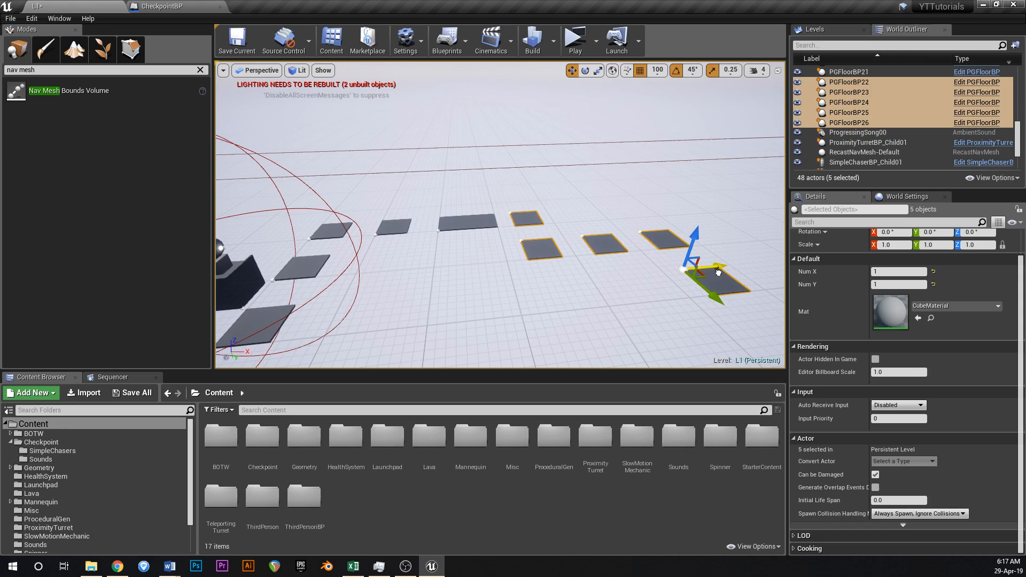
- Duplicate the proximity turret with its base and two wall tiles, placing the copy among the new floor tiles
right_click_drag(613, 273, 525, 294)
left_click(525, 291)
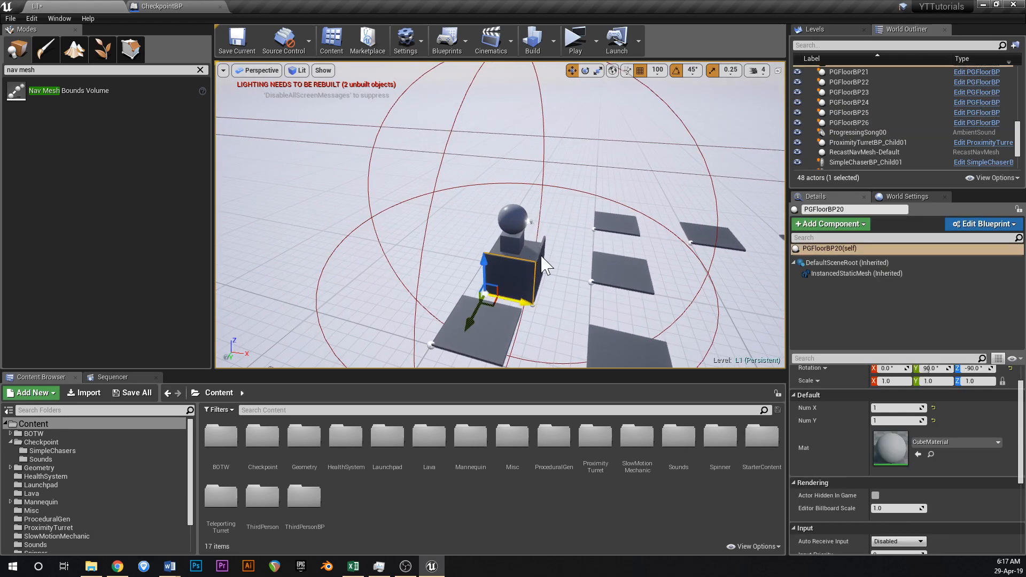
left_click(541, 259, "ctrl")
left_click(527, 249, "ctrl")
left_click(511, 242, "ctrl")
key("s")
right_click_drag(511, 242, 506, 270)
left_click_drag(442, 243, 647, 254, "alt")
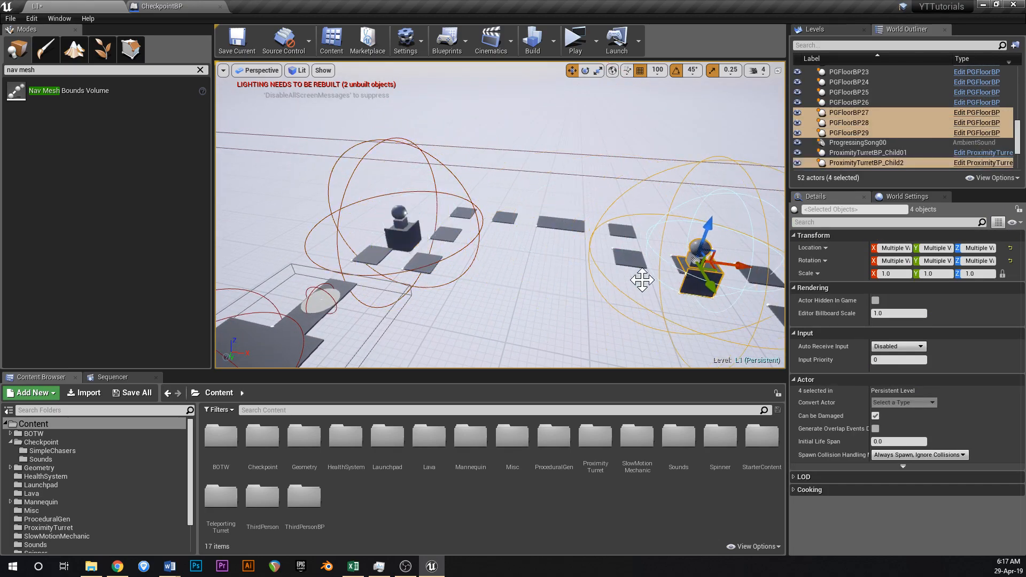
- Rotate the duplicated turret group about the vertical axis and reposition it beside the new floor tiles
key("f")
key("e")
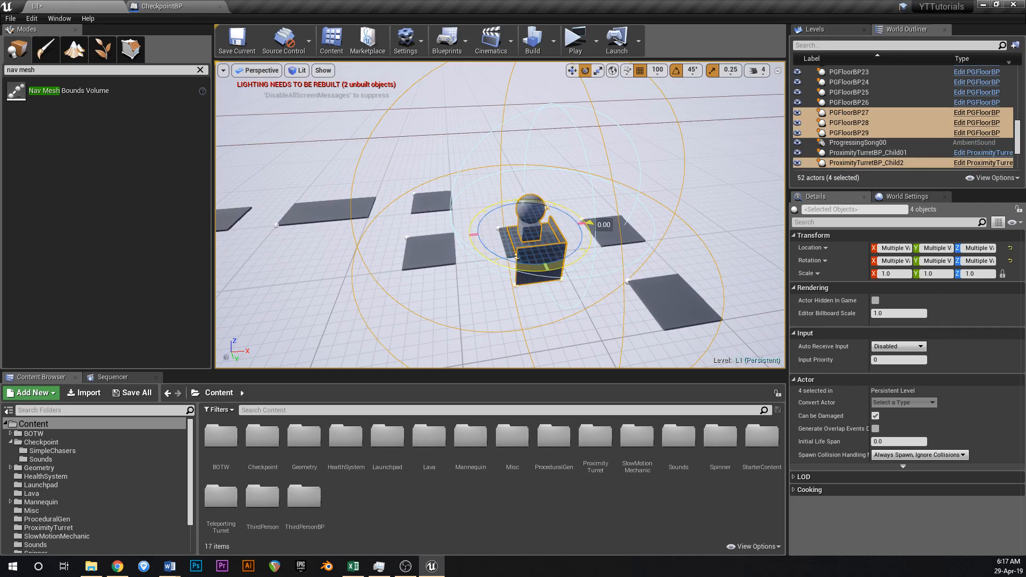
left_click_drag(531, 257, 540, 219)
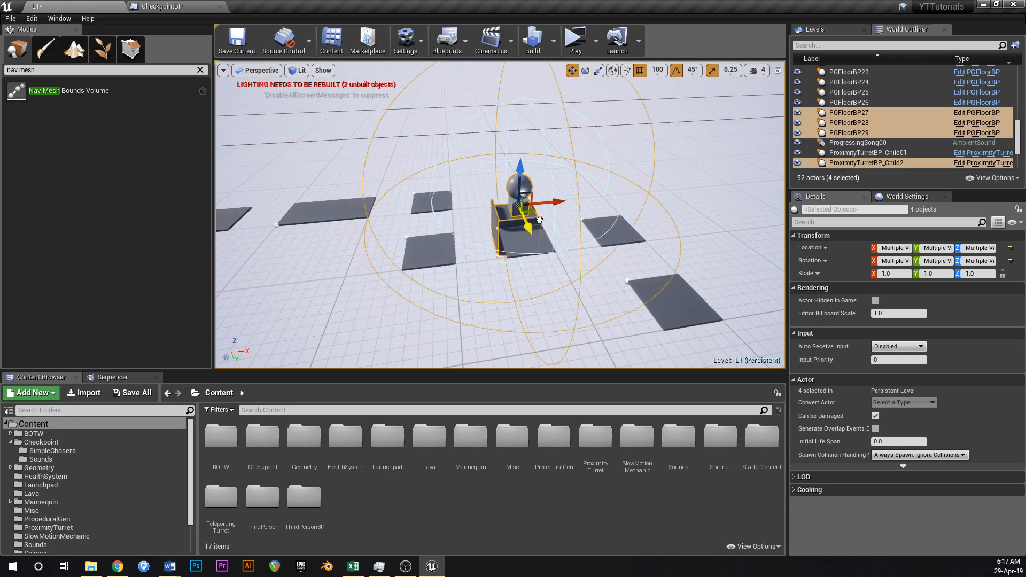
key("w")
right_click_drag(529, 201, 528, 197)
key("s")
left_click_drag(488, 165, 534, 147)
- Duplicate the rotated turret group and place the third turret on the opposite side of the new floor tiles
key("a")
right_click_drag(533, 147, 541, 149)
key("s")
left_click_drag(369, 201, 547, 232, "alt")
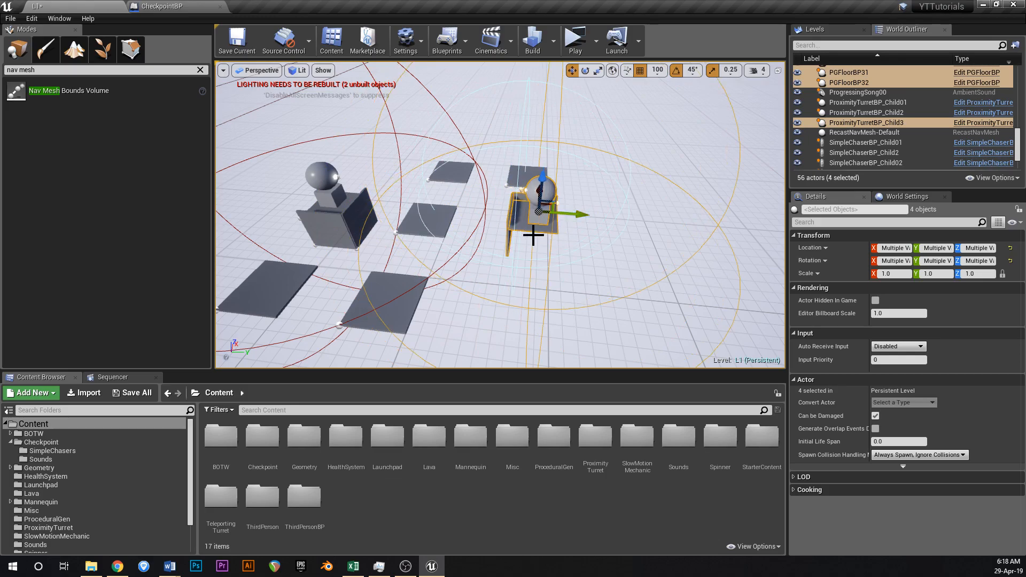
- Add a duplicated wall tile to the third turret's base at X 10700, Z -400, and save the level
key("f")
left_click(508, 239)
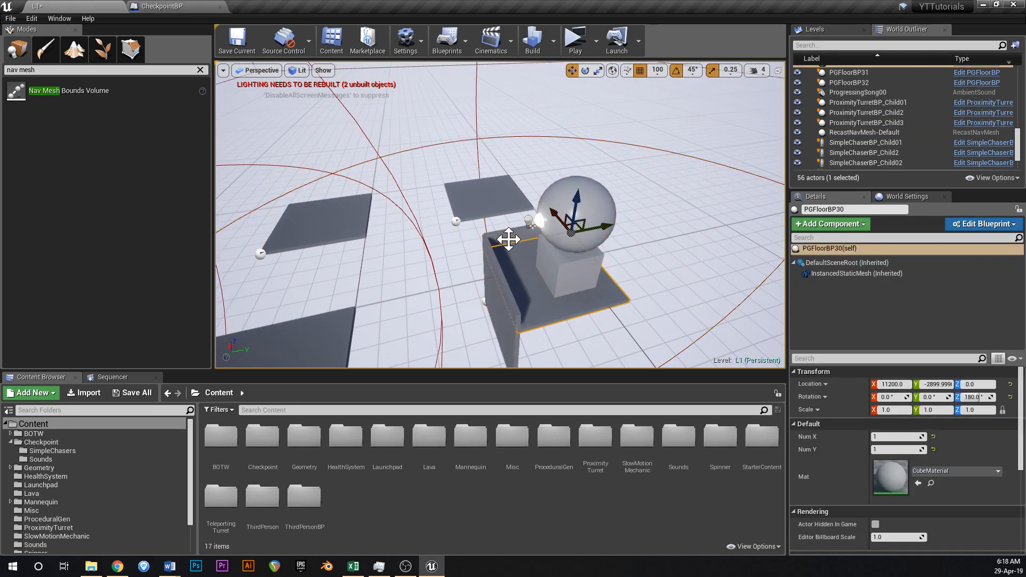
right_click_drag(510, 235, 511, 237)
key("s")
left_click_drag(506, 215, 522, 264, "alt")
key("ctrl+s")
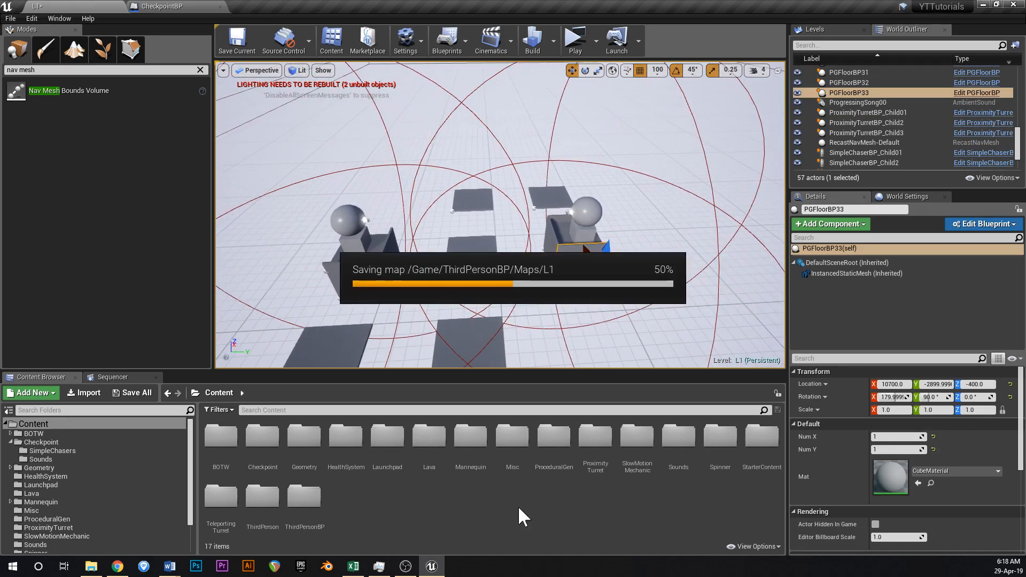
left_click(411, 559)
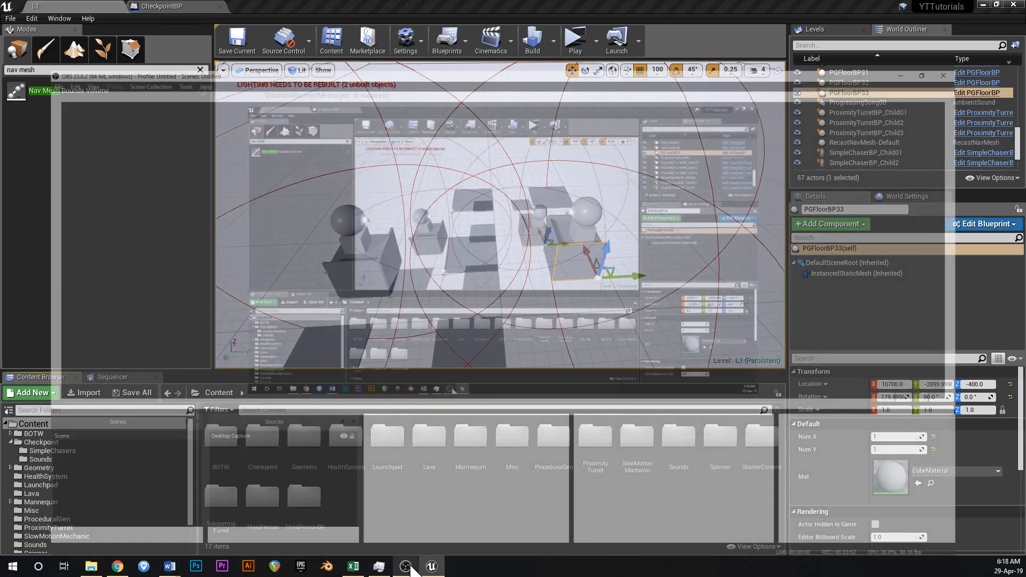
left_click(431, 566)
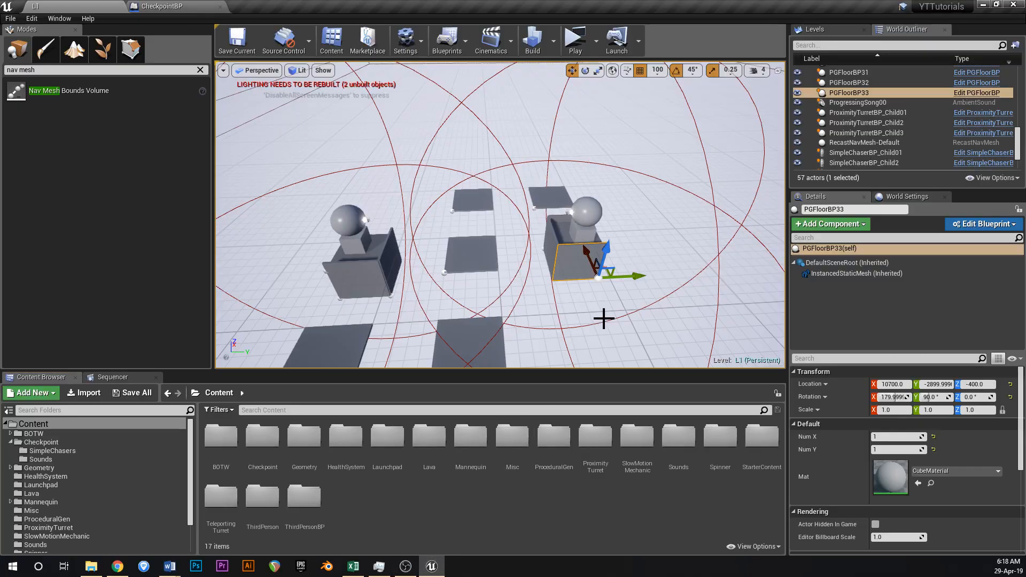
- Duplicate the last floor tile behind the third turret and place the copy at X 11500, Y -2500
key("s")
right_click_drag(645, 202, 550, 206)
left_click(601, 205)
key("a")
key("w")
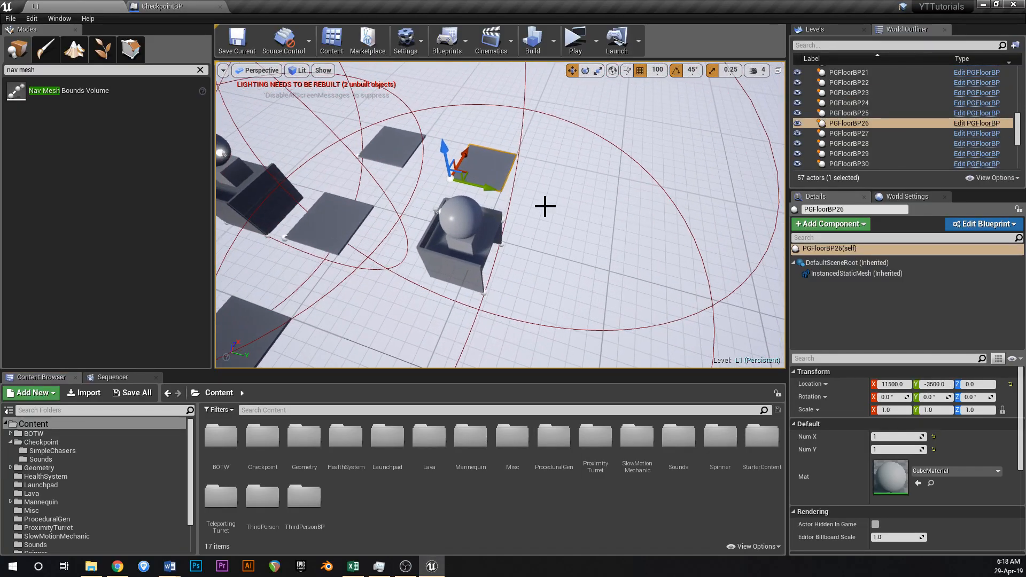
left_click_drag(485, 184, 594, 206, "alt")
right_click_drag(598, 209, 636, 211)
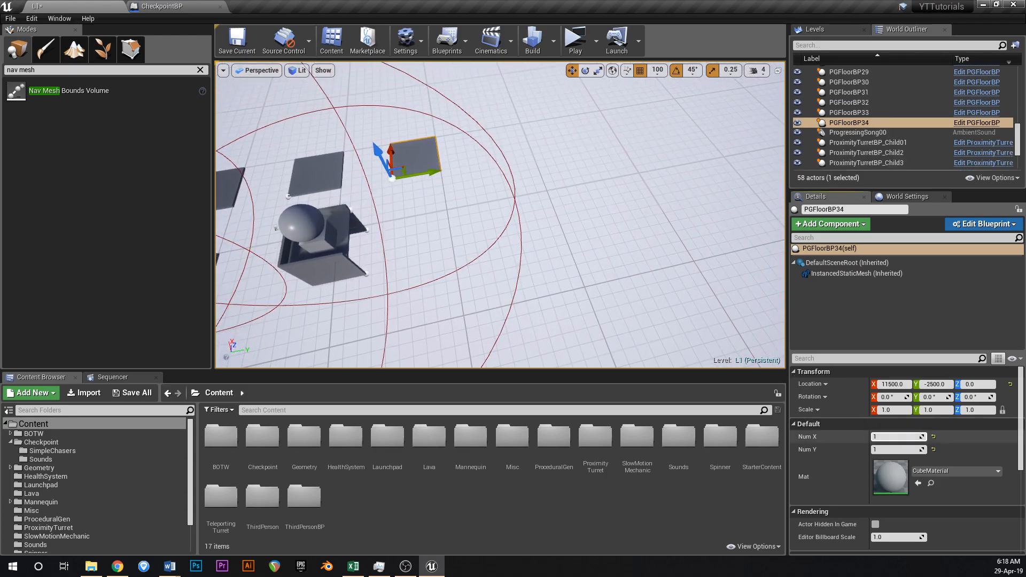
- Set the new floor tile's Num Y to 6 to form a long strip, and save the level
left_click_drag(904, 450, 924, 450)
key("s")
right_click_drag(602, 240, 497, 240)
key("ctrl+s")
- Duplicate the third checkpoint onto the start of the long strip at X 11750, Y -1750, and save the level
key("s")
left_click(396, 242)
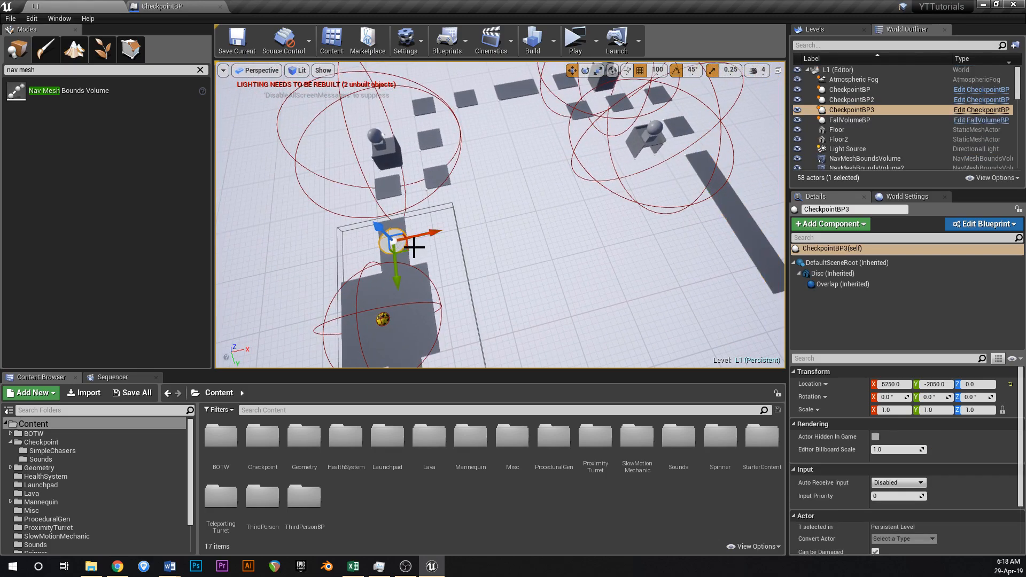
left_click_drag(424, 233, 705, 188, "alt")
right_click_drag(744, 183, 740, 134)
key("w")
right_click_drag(558, 225, 713, 288)
key("s")
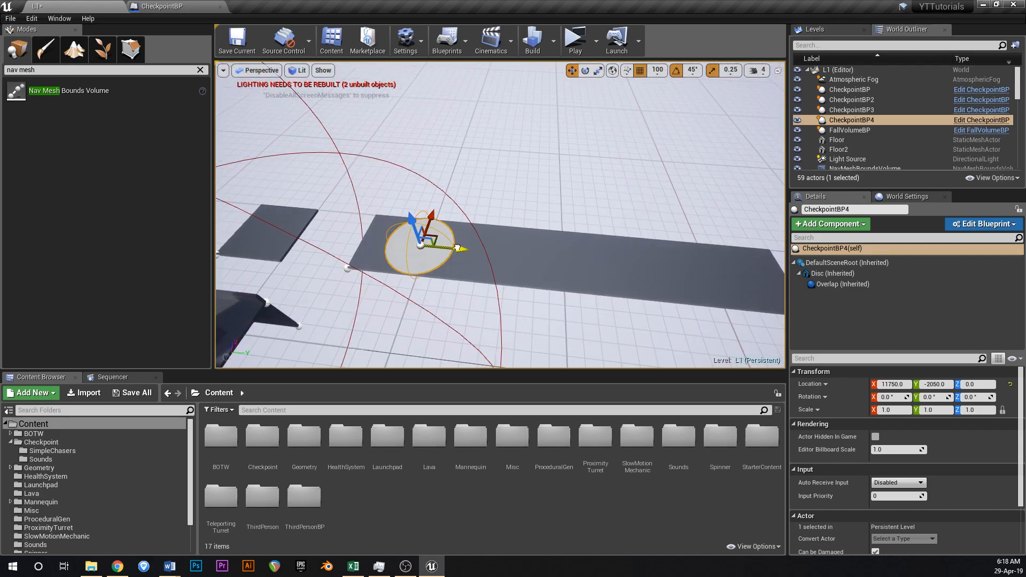
left_click_drag(457, 247, 503, 253)
key("ctrl+s")
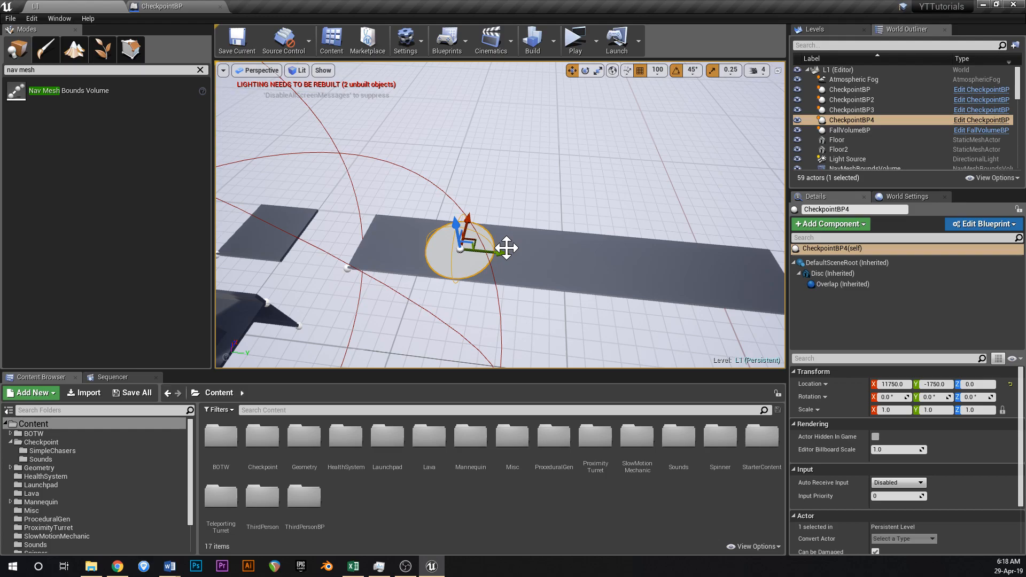
- Look through the Checkpoint content folder and open the Launchpad folder
right_click_drag(503, 253, 540, 205)
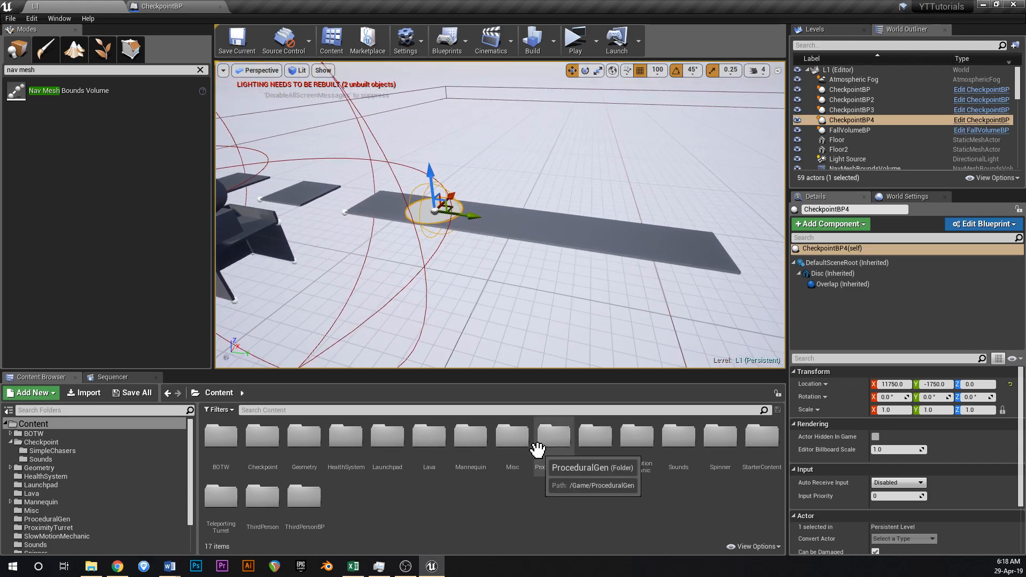
double_click(250, 432)
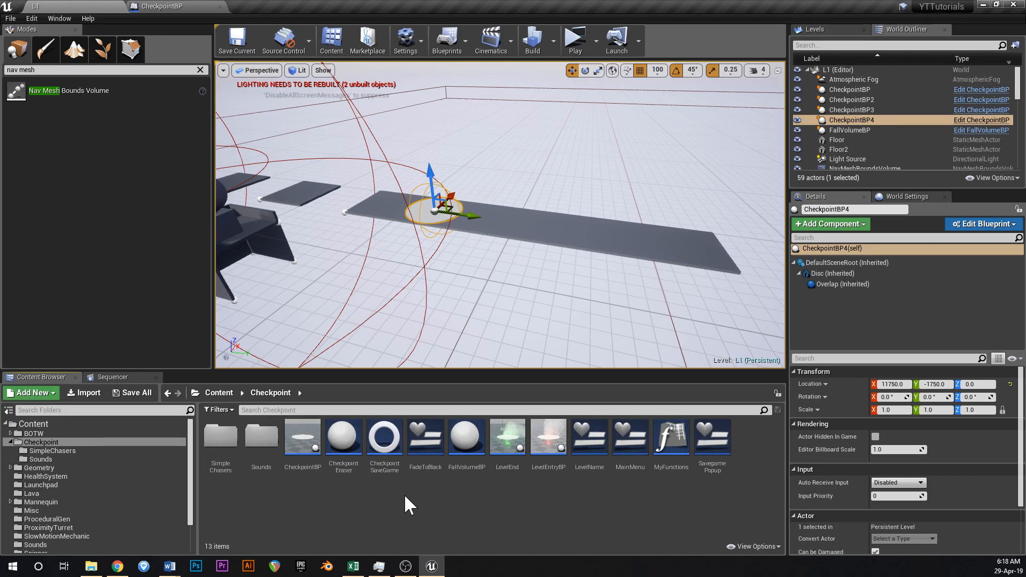
left_click(232, 391)
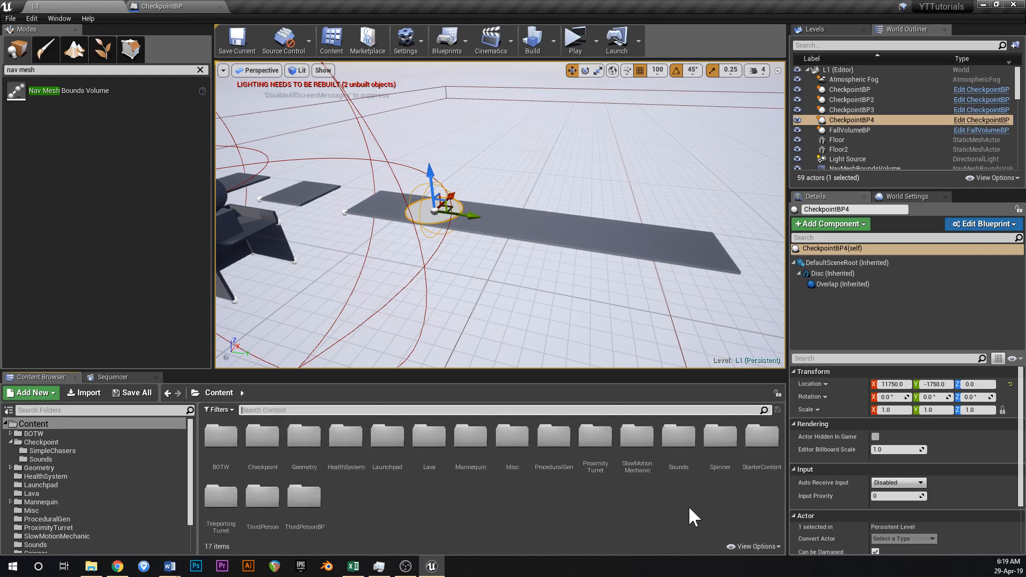
double_click(387, 438)
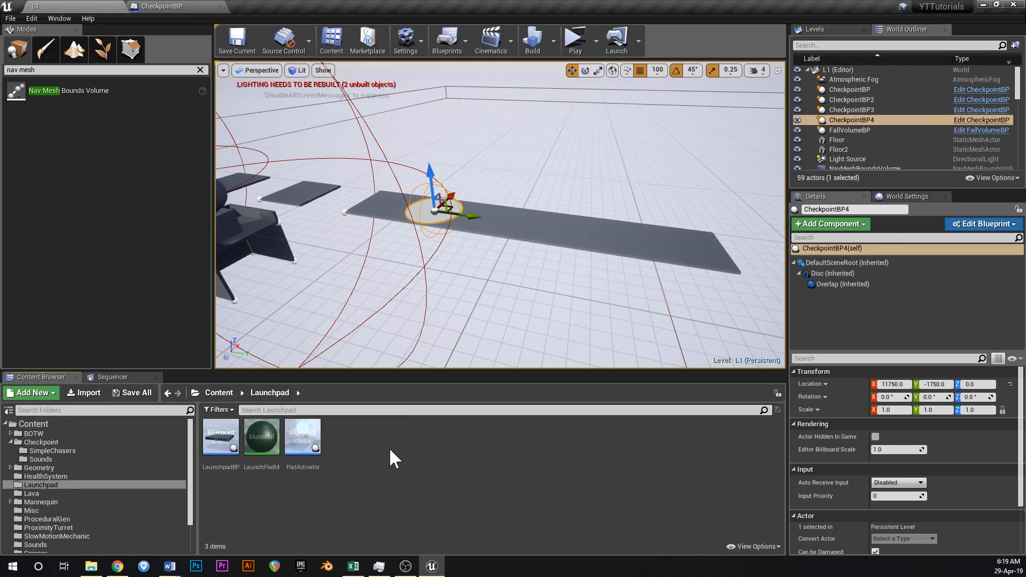
- Duplicate the long floor strip, set the copy's Num Y to 1, and move it across the gap to Y 2500
right_click_drag(489, 297, 458, 284)
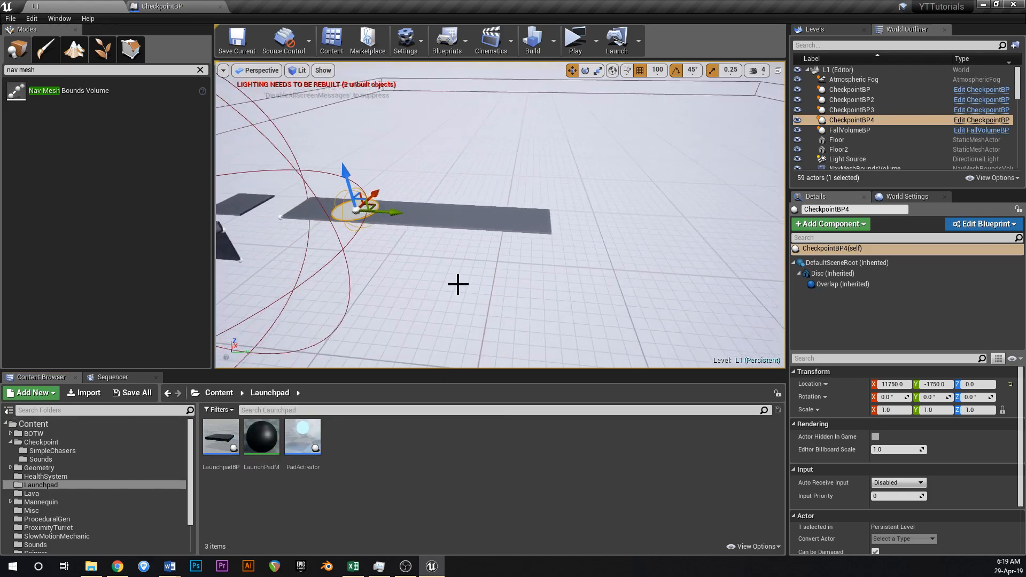
left_click(483, 226)
right_click_drag(483, 225, 369, 229)
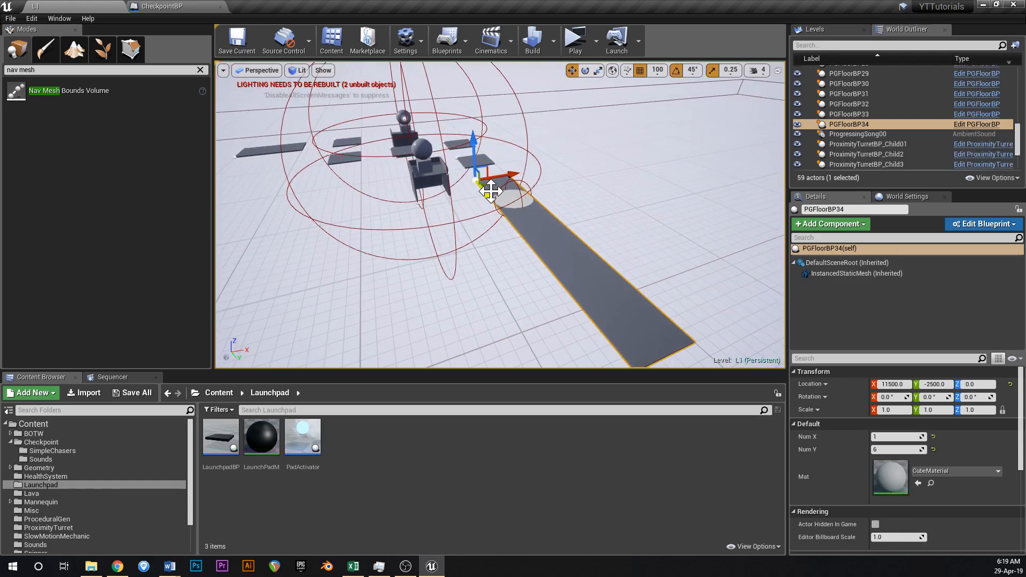
left_click_drag(491, 194, 652, 347, "alt")
right_click_drag(667, 310, 575, 277)
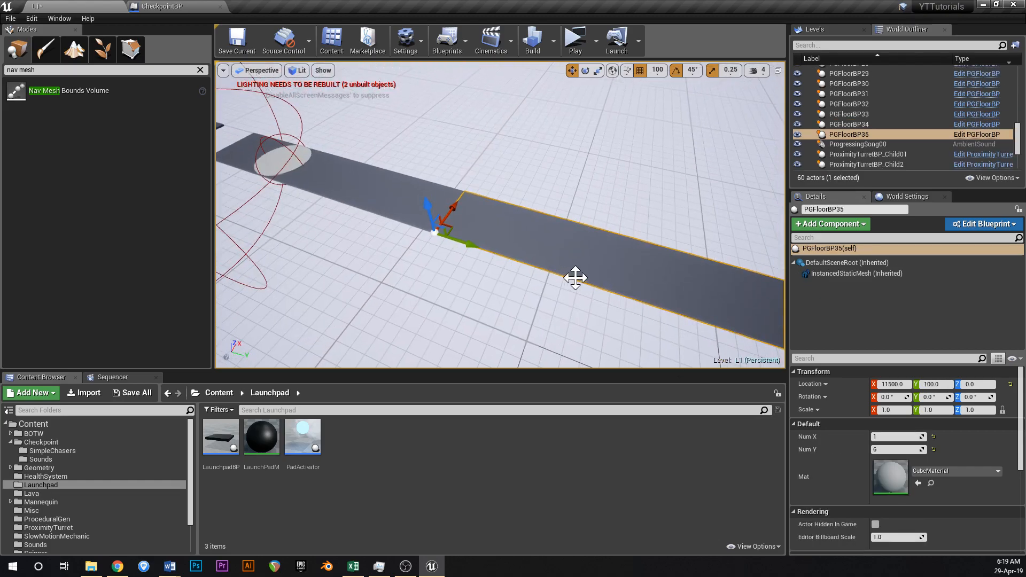
left_click_drag(902, 450, 882, 450)
right_click_drag(534, 252, 588, 235)
left_click_drag(502, 241, 719, 244)
right_click_drag(712, 264, 678, 244)
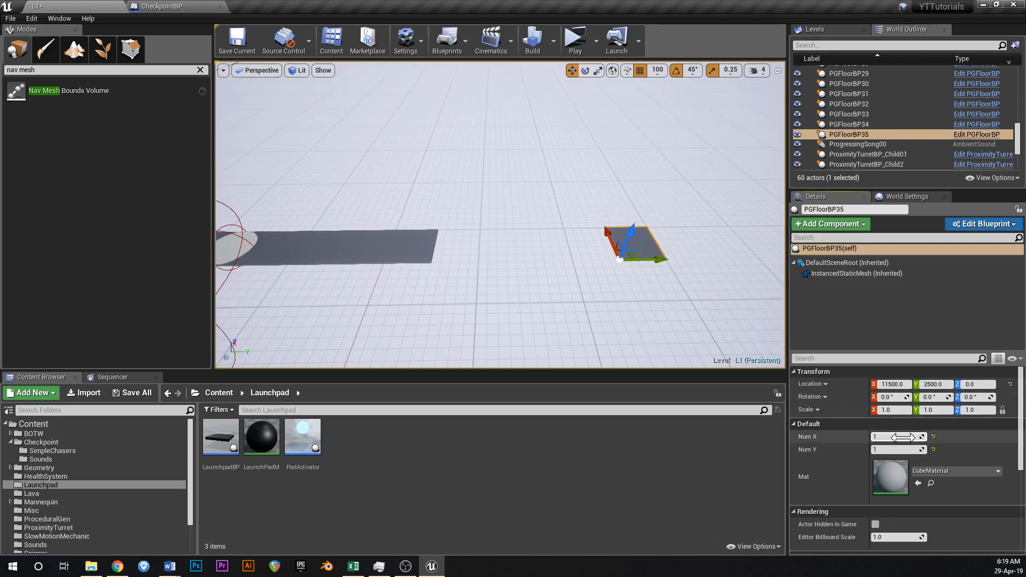
- Enlarge the distant floor platform with higher Num X and Num Y values, and shift it to line up with the strip
mouse_move(898, 436)
left_mouse_down()
mouse_move(909, 436)
mouse_move(908, 450)
mouse_move(892, 450)
left_mouse_up()
left_click_drag(608, 250, 619, 268)
right_click_drag(619, 269, 610, 270)
- Place a LaunchpadBP near the far end of the long floor strip at X 11800, Y 400, Z 0
left_click_drag(223, 439, 591, 259)
mouse_move(591, 259)
right_mouse_down()
mouse_move(662, 270)
mouse_move(743, 260)
mouse_move(594, 249)
right_mouse_up()
key("s")
mouse_move(483, 181)
left_mouse_down()
mouse_move(485, 140)
mouse_move(485, 198)
left_mouse_up()
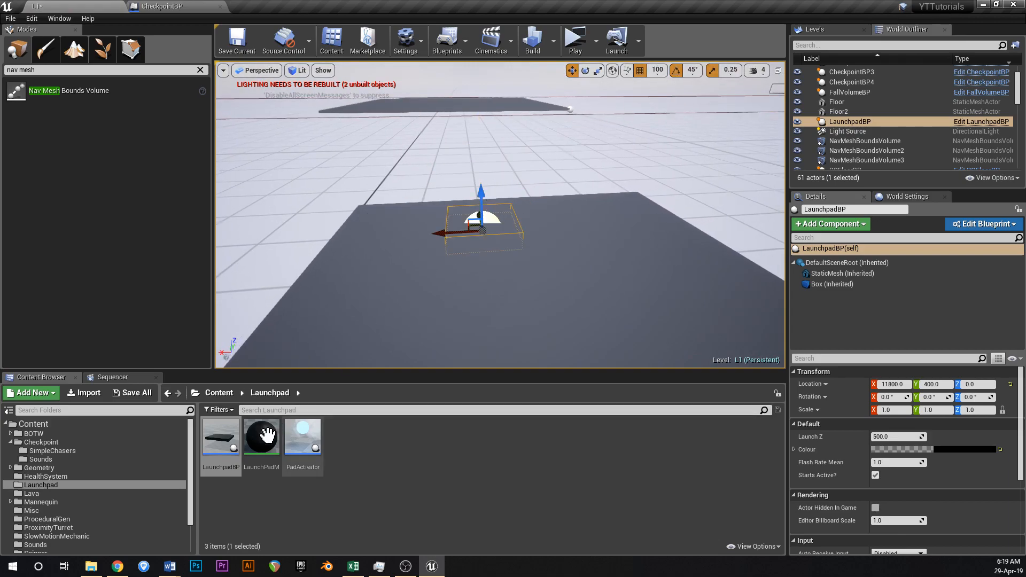
- Open the LaunchpadBP blueprint and make its Box component a child of StaticMesh
double_click(219, 444)
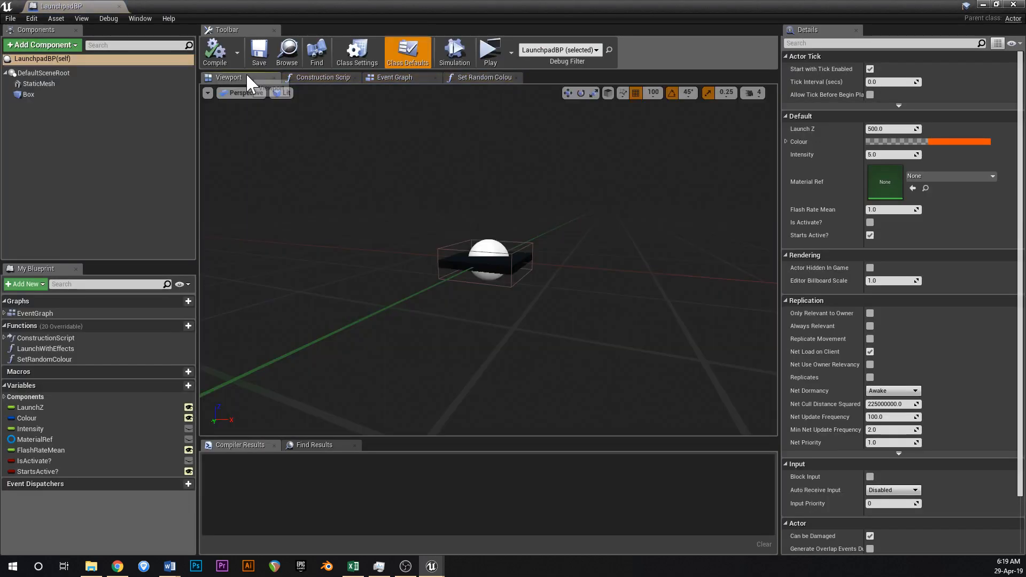
left_click(51, 86)
left_click(33, 96)
left_click_drag(34, 94, 44, 86)
left_click(42, 85)
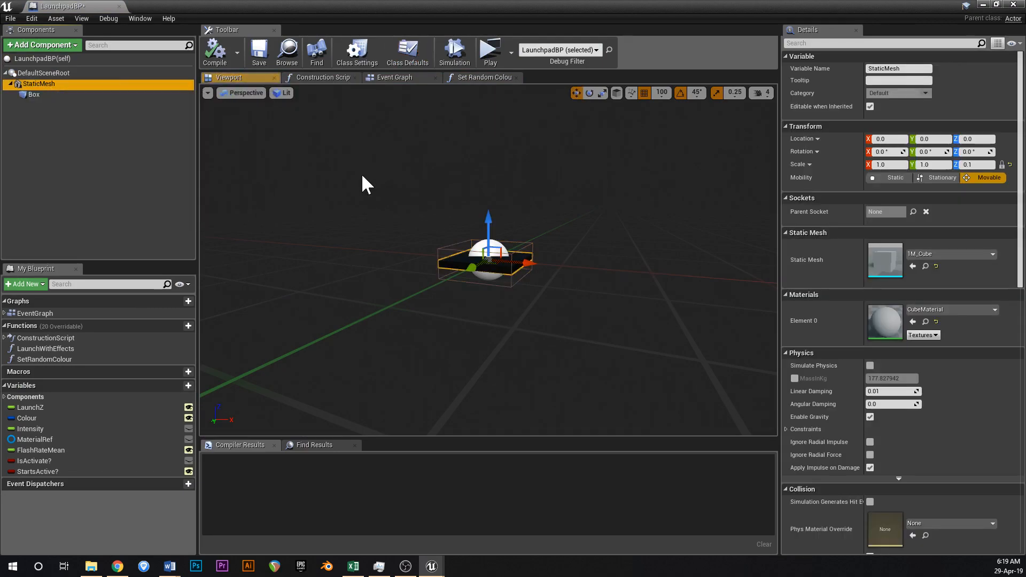
- Set the StaticMesh component's Z location to 10, and compile and save the launchpad blueprint
left_click(978, 139)
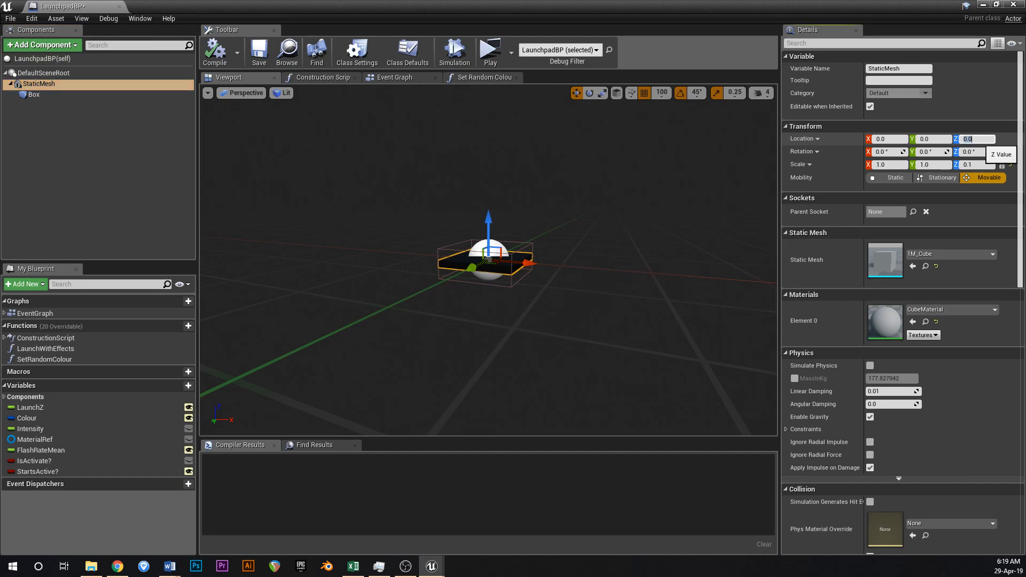
type("10")
key("Return")
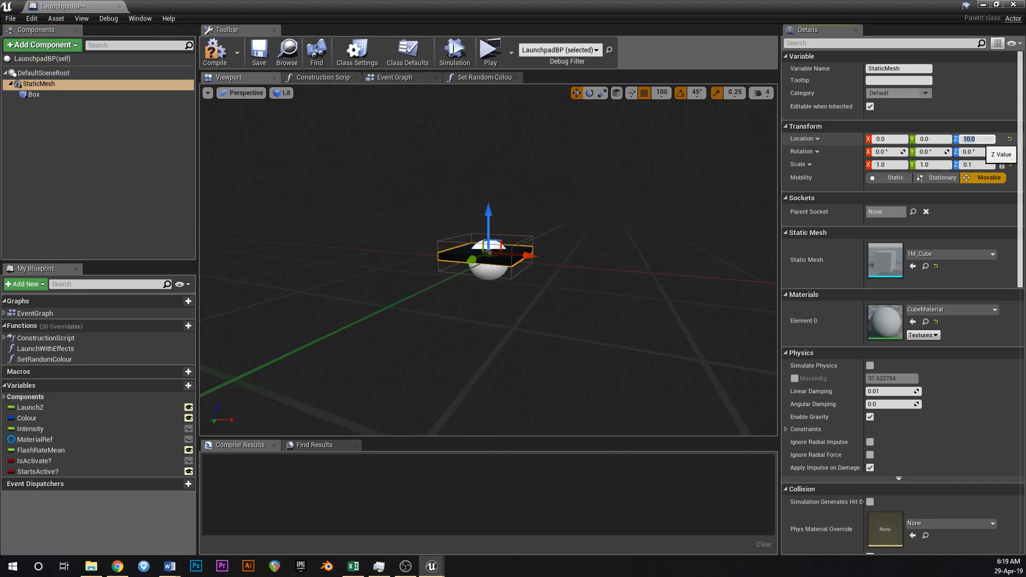
left_click(212, 49)
left_click(261, 53)
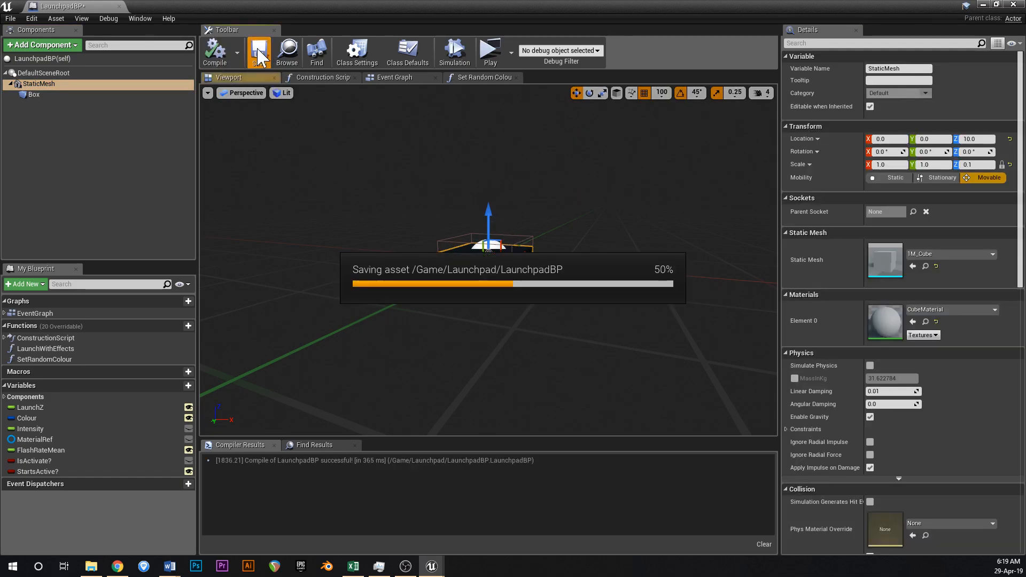
left_click_drag(67, 8, 226, 7)
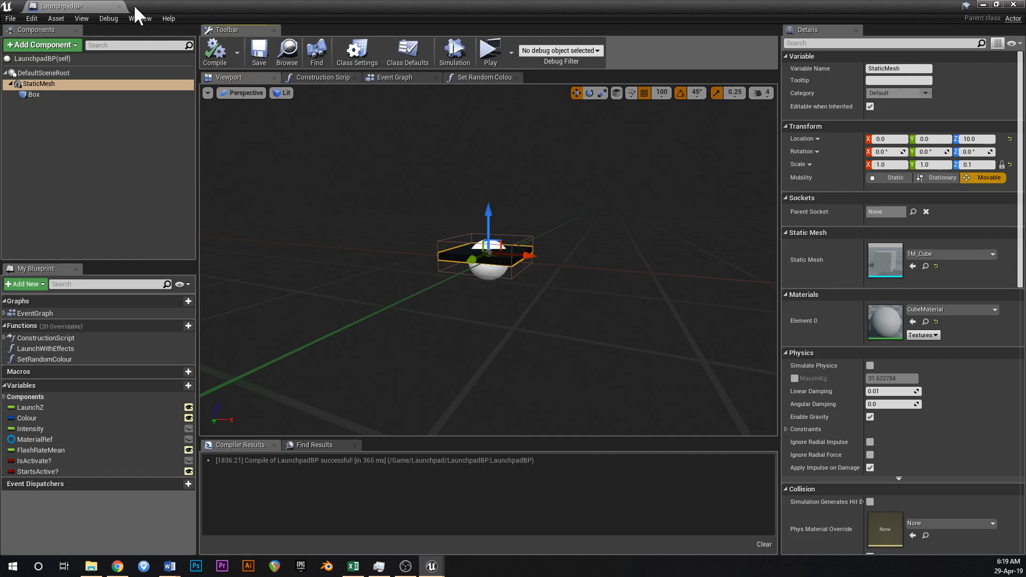
- Set the grid snap to 50, shift the placed launchpad to X 11750, and save the level
left_click(119, 7)
right_click_drag(580, 239, 586, 247)
key("w")
key("d")
key("s")
key("w")
key("s")
key("w")
key("s")
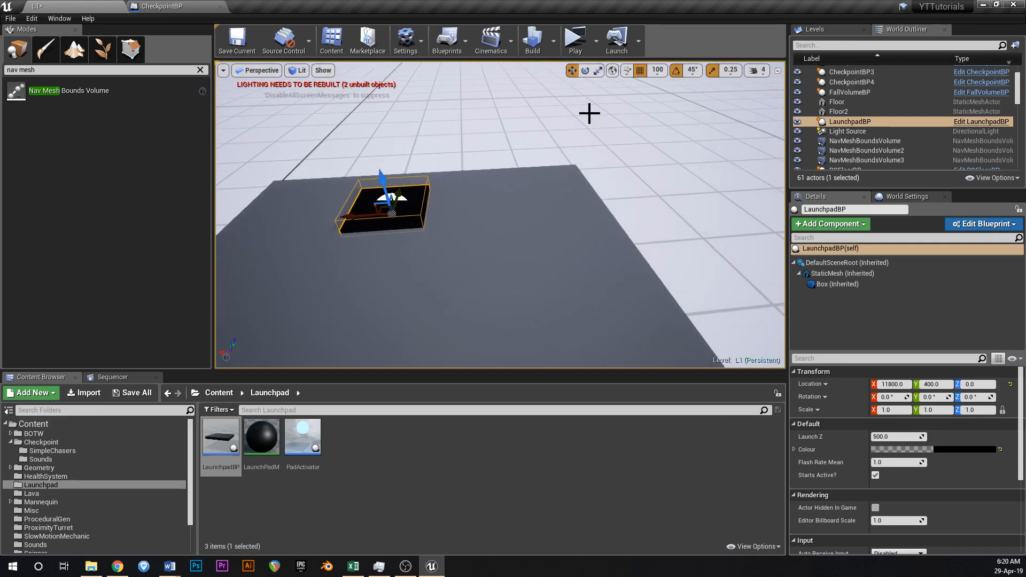
left_click(658, 72)
left_click(661, 126)
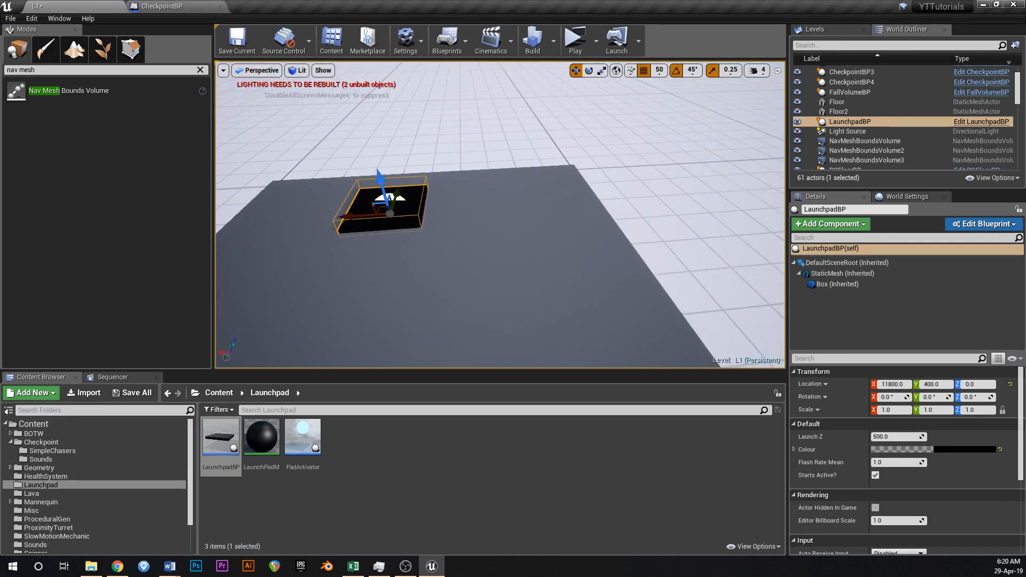
left_click_drag(363, 216, 387, 216)
key("s")
right_click_drag(501, 243, 488, 231)
key("ctrl+s")
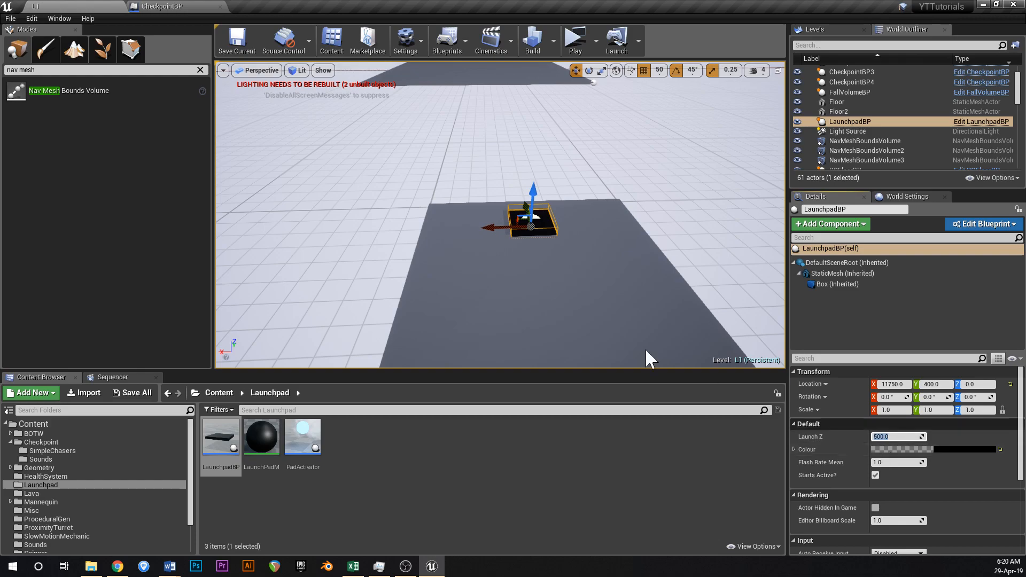
- Set the default value of LaunchZ to 1500 in the LaunchpadBP blueprint, compile it and close the blueprint
double_click(221, 450)
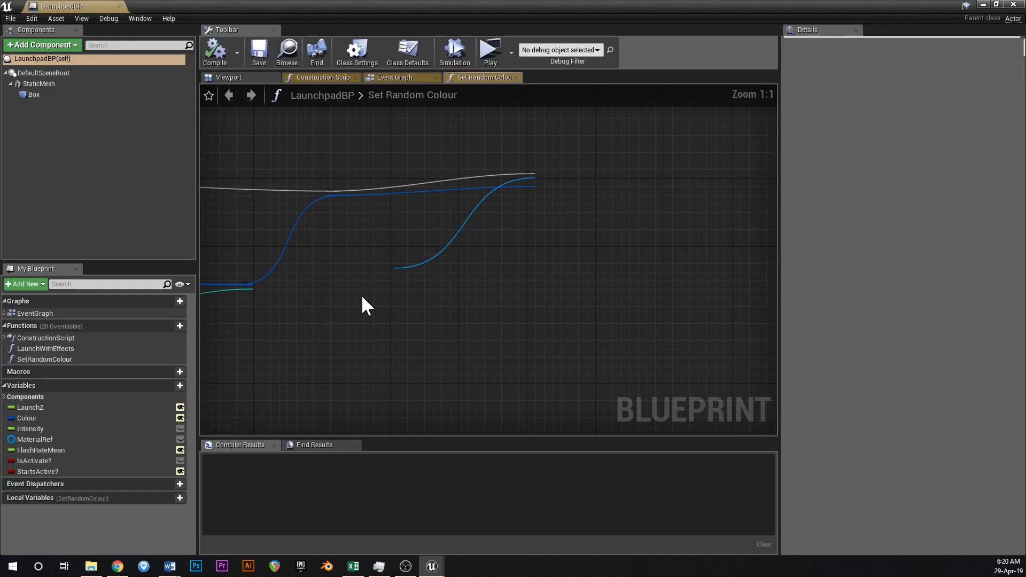
left_click(30, 407)
left_click(899, 250)
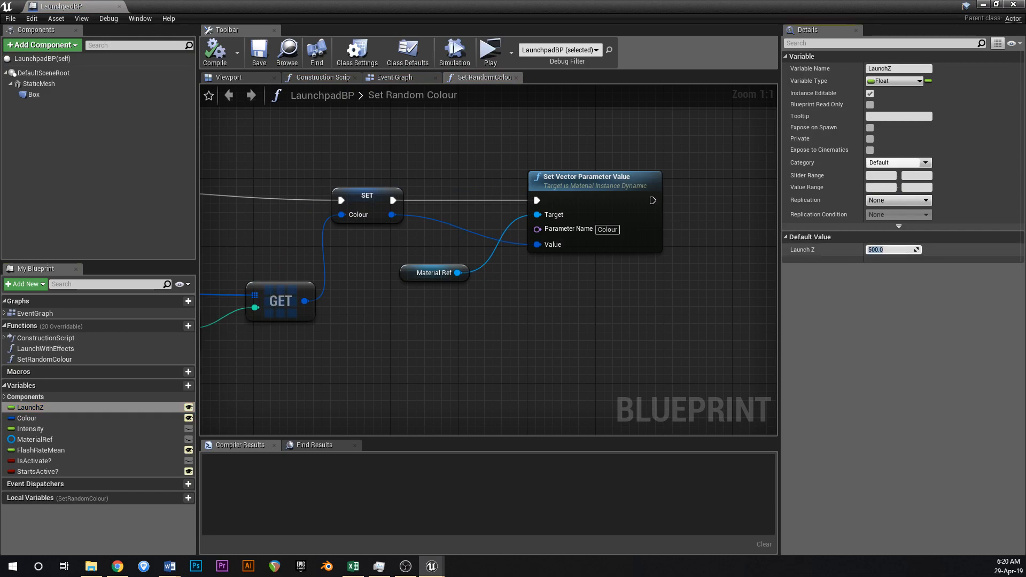
type("1500.0")
key("Return")
left_click(214, 51)
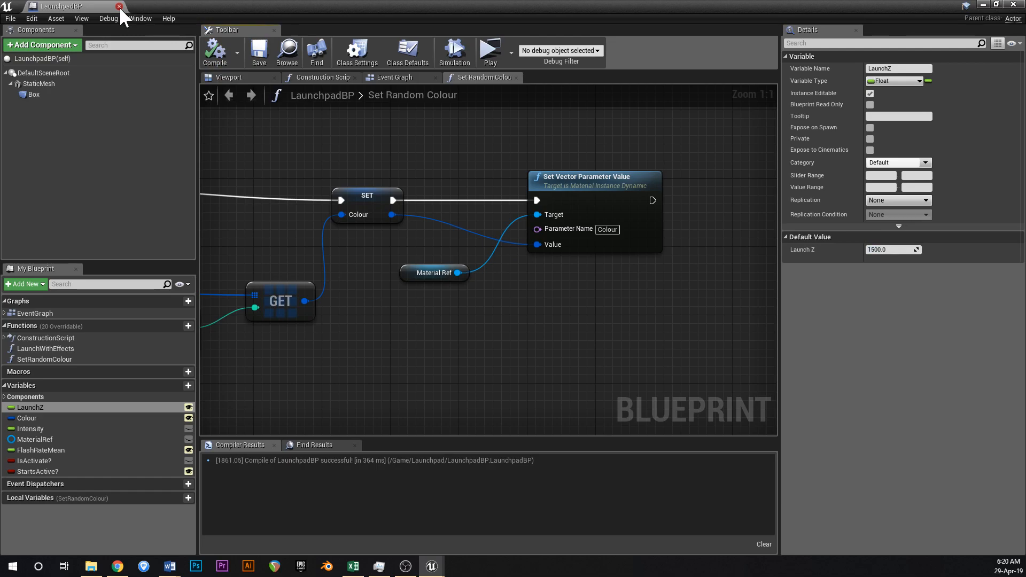
left_click(119, 7)
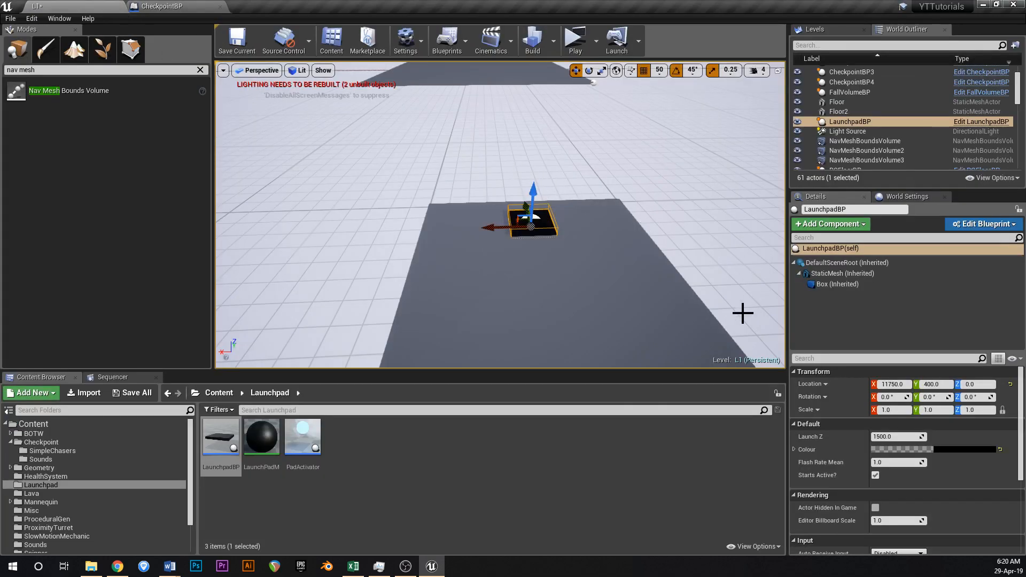
- Try to give the placed launchpad a near-white Colour at full brightness, and save the level
left_click(950, 449)
left_click(935, 276)
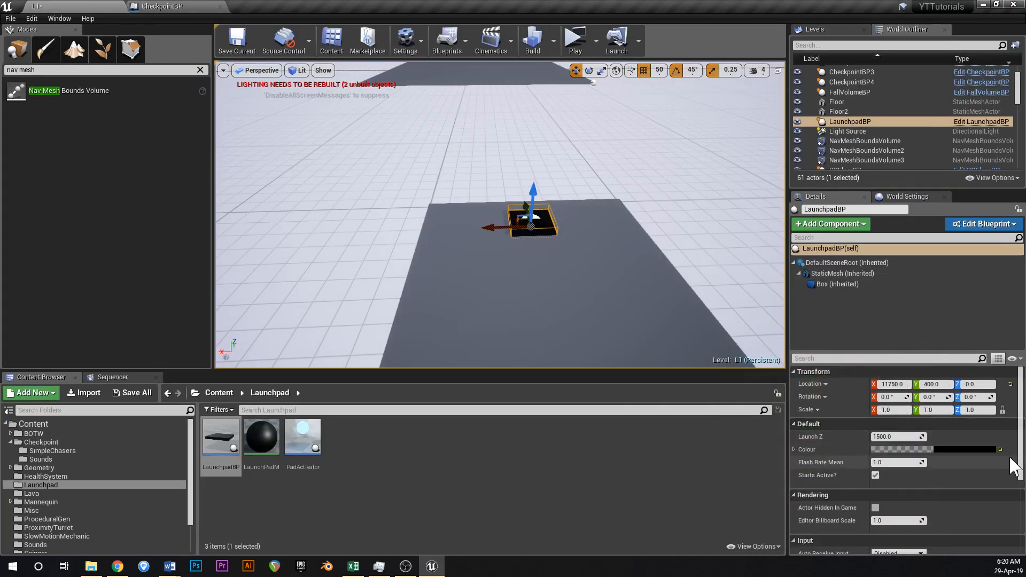
left_click(977, 450)
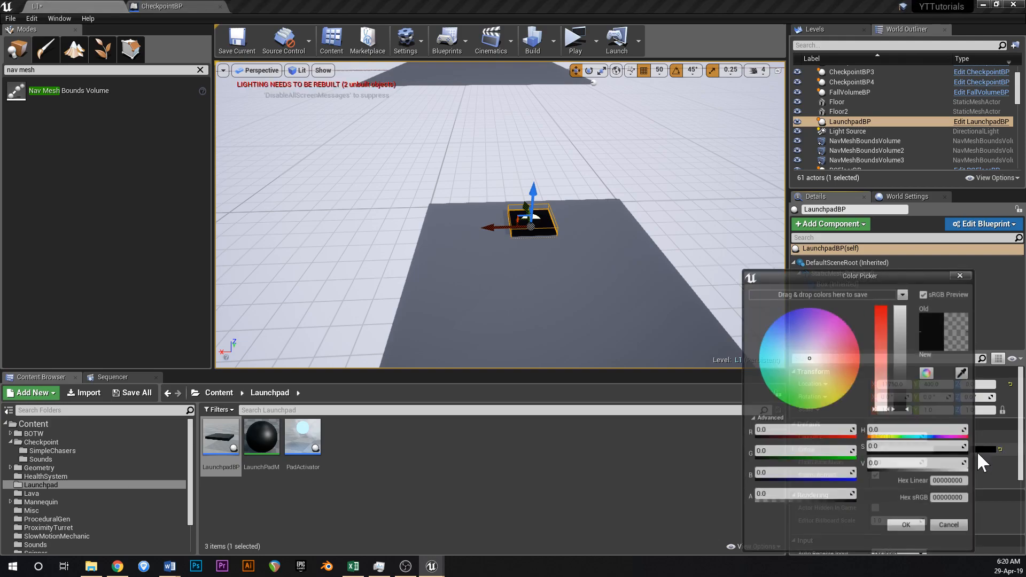
left_click_drag(902, 405, 902, 315)
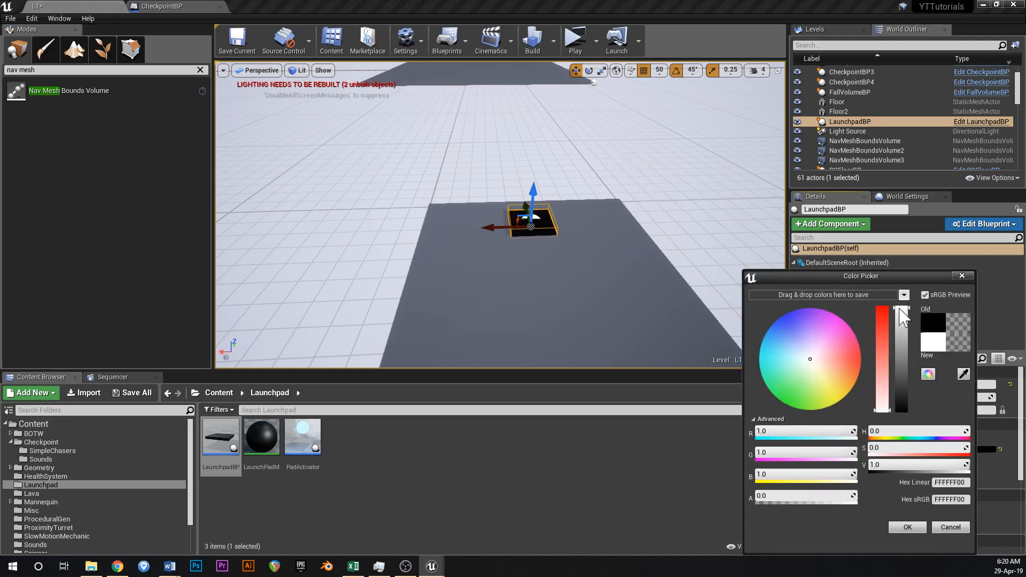
left_click(816, 379)
left_click(908, 527)
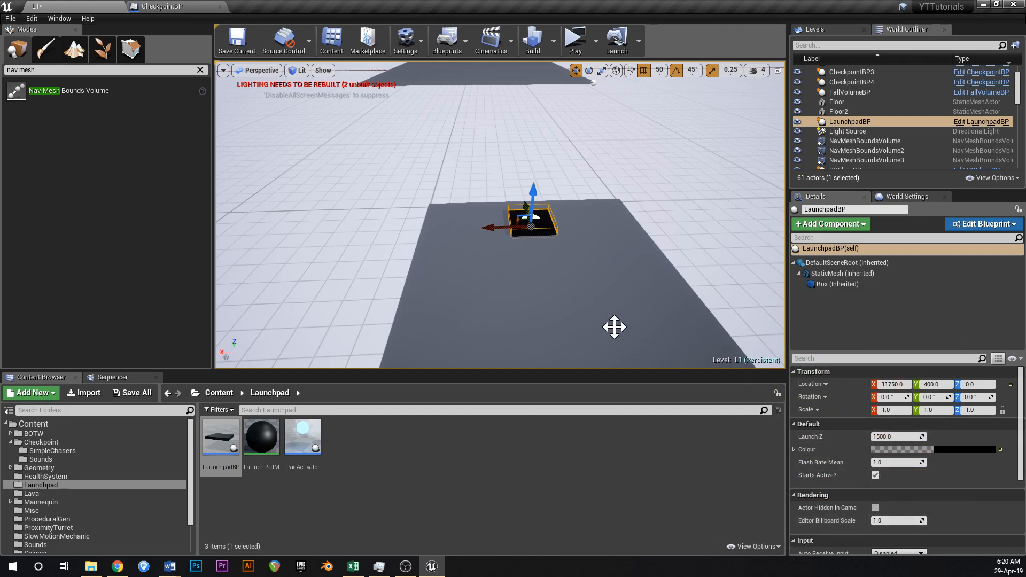
left_click(237, 48)
- Simulate the level to check the launchpad's colour, and stop the simulation
left_click_drag(602, 277, 603, 248)
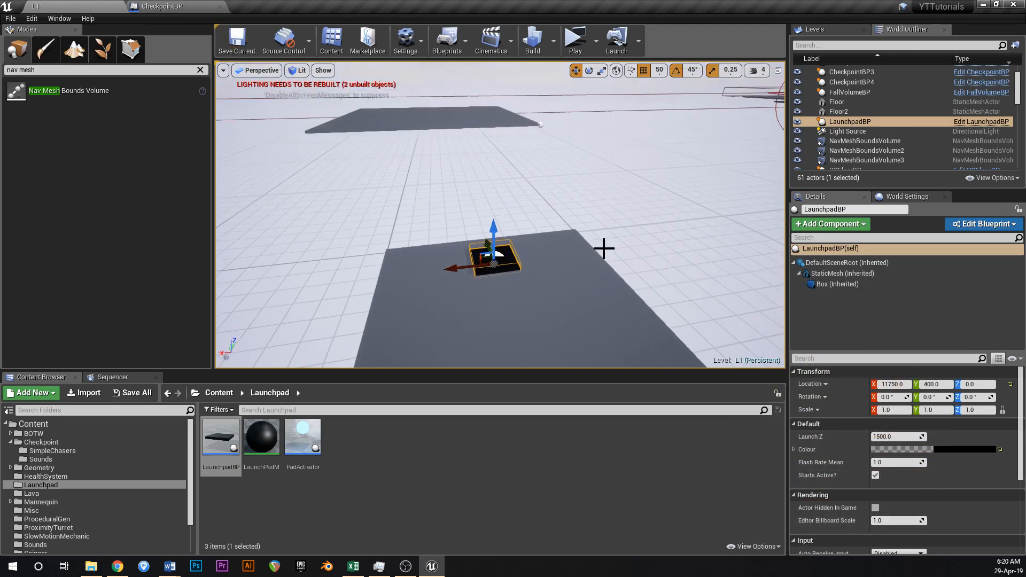
left_click(596, 41)
left_click(640, 125)
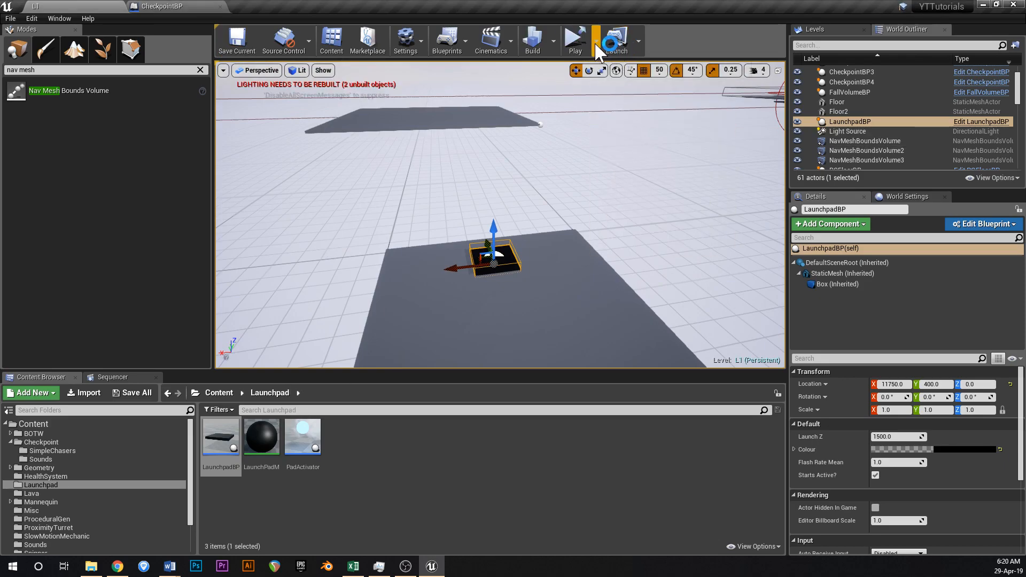
left_click(595, 40)
left_click(635, 135)
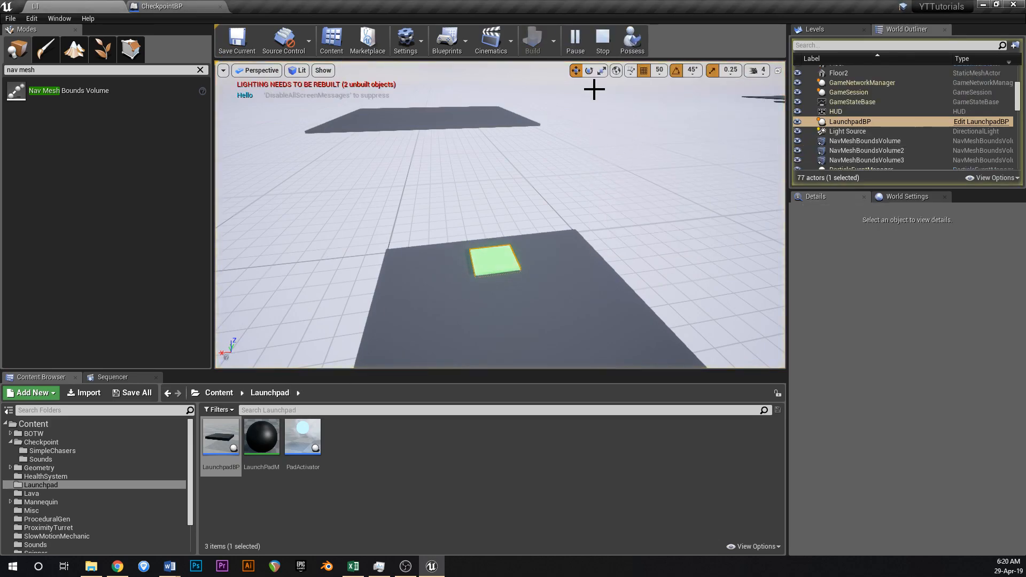
left_click(602, 43)
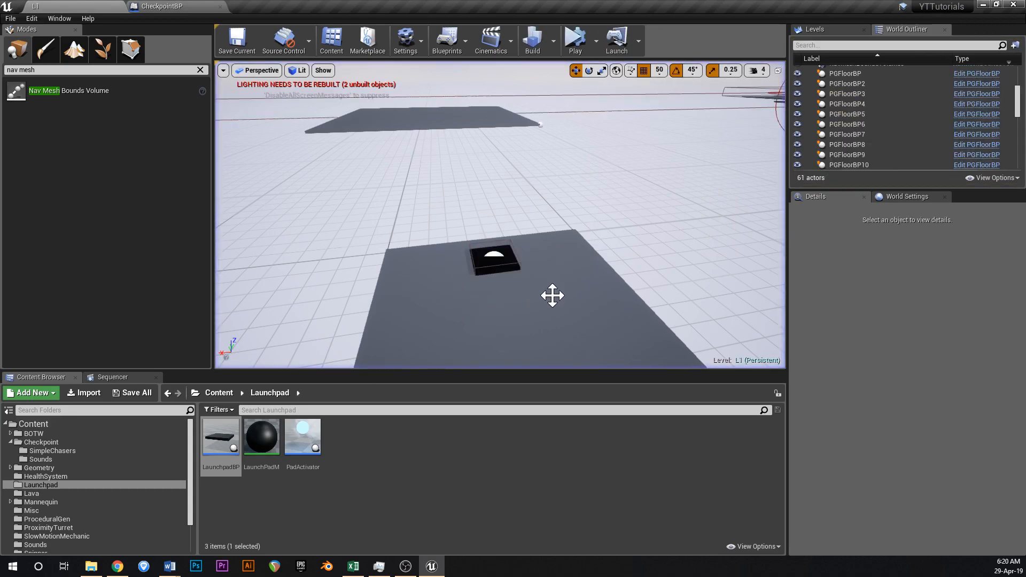
- Make the Colour variable non-editable per instance in LaunchpadBP, compile, and check its Event Graph before closing the blueprint
double_click(220, 438)
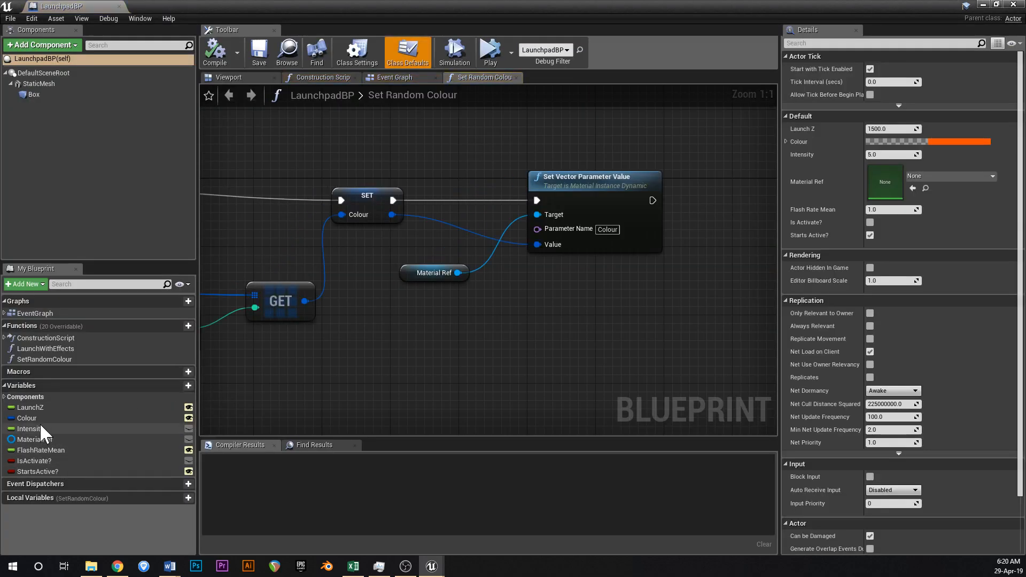
left_click(169, 420)
left_click(189, 418)
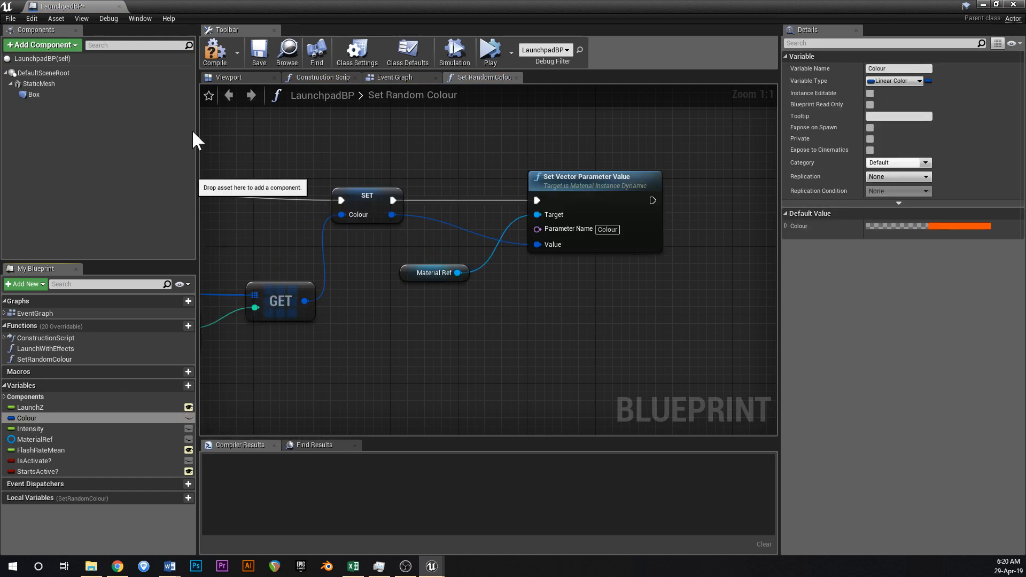
left_click(214, 54)
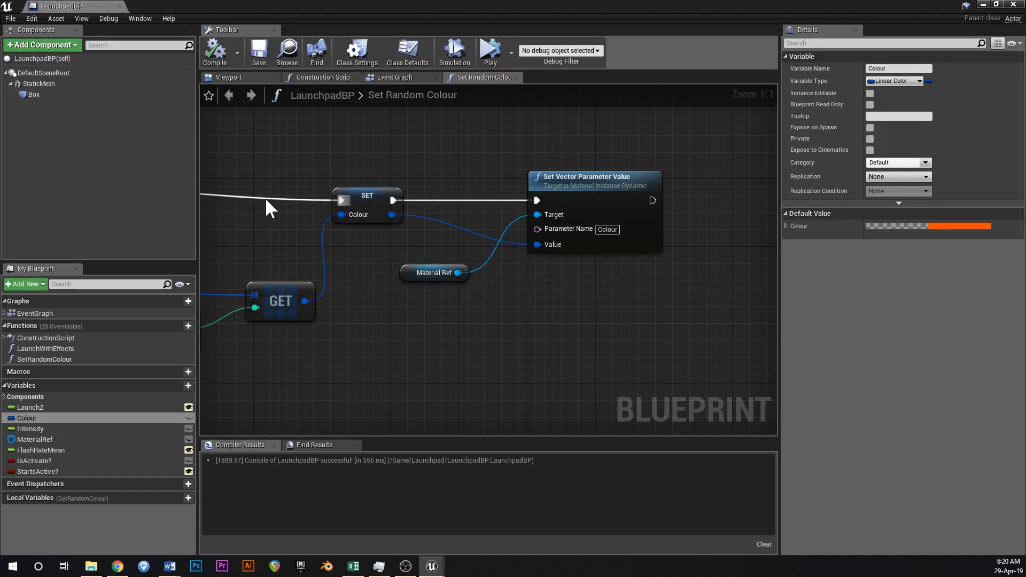
scroll(266, 200, "down", 6)
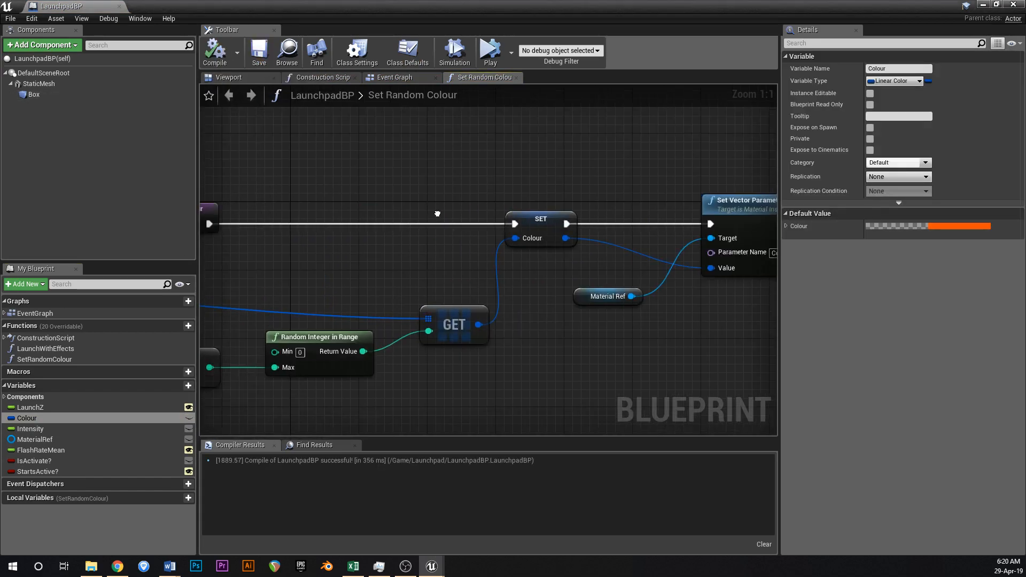
left_click(394, 77)
left_click(321, 77)
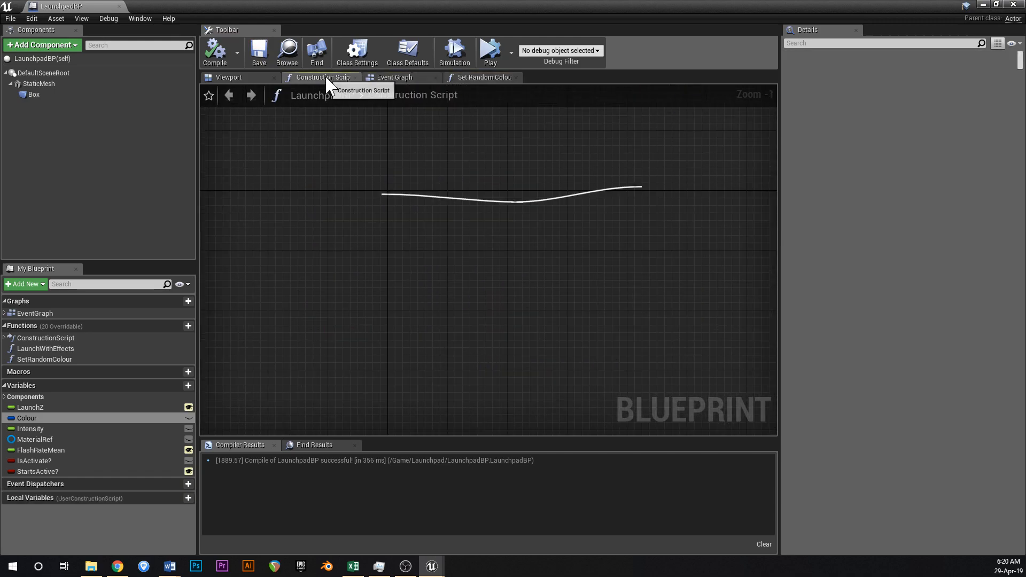
left_click(415, 80)
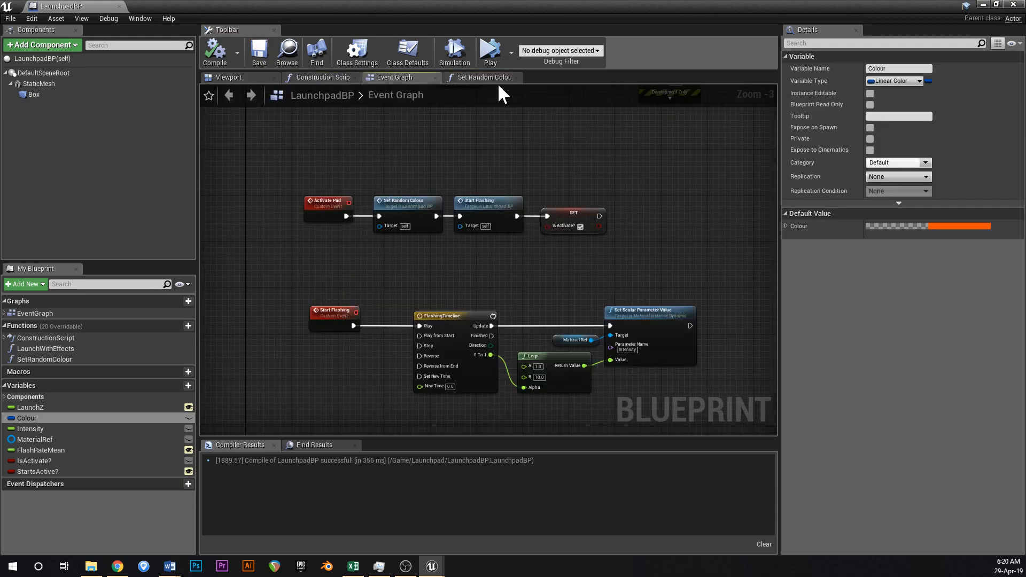
left_click(119, 7)
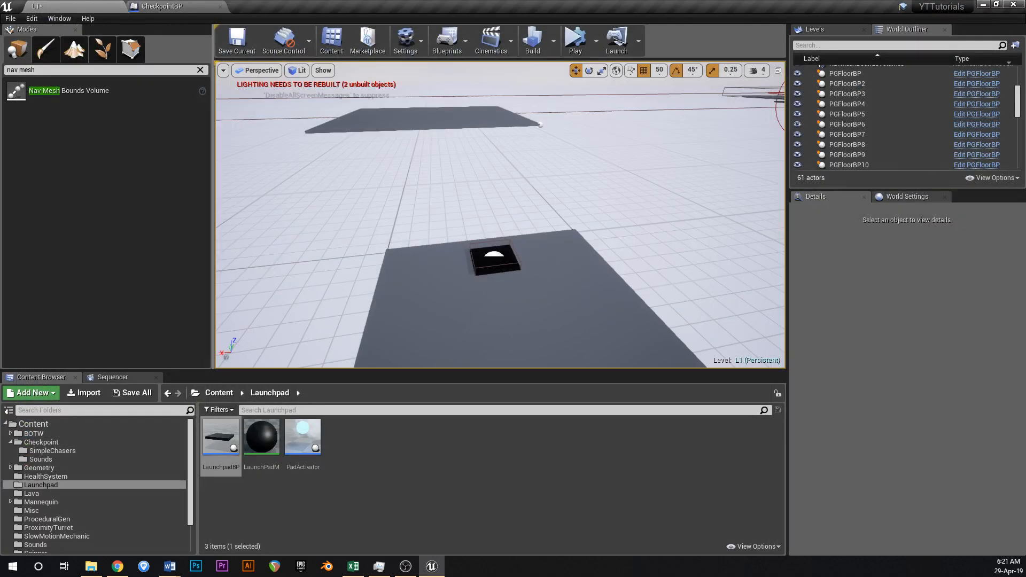
- Select the placed launchpad to review its exposed settings, and save the level
left_click(494, 263)
right_click_drag(589, 233, 572, 232)
key("ctrl+s")
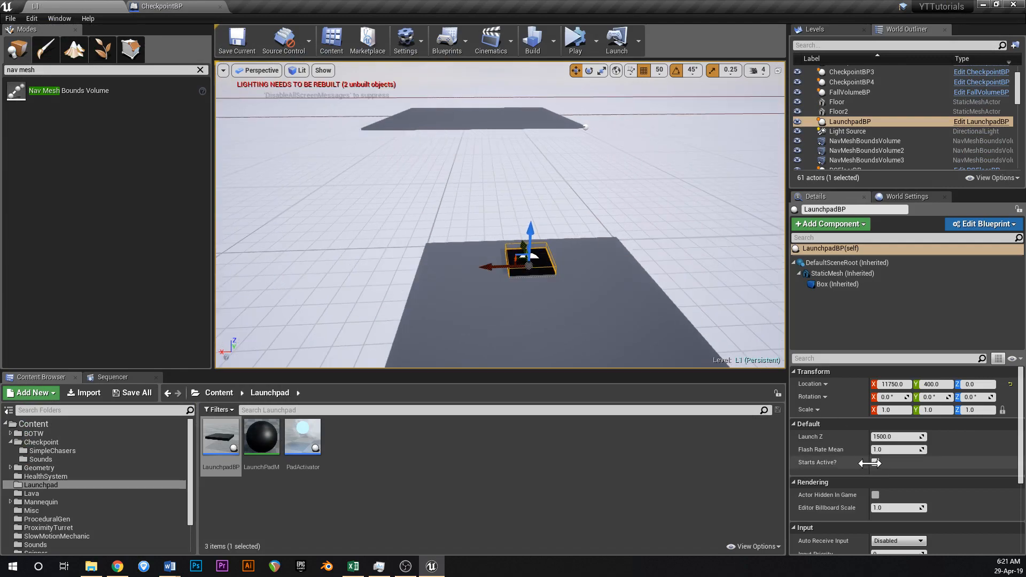
- Playtest the level in a standalone preview past the turrets and checkpoints, take the launchpad towards the distant platform, and end the preview
left_click(597, 41)
left_click(633, 95)
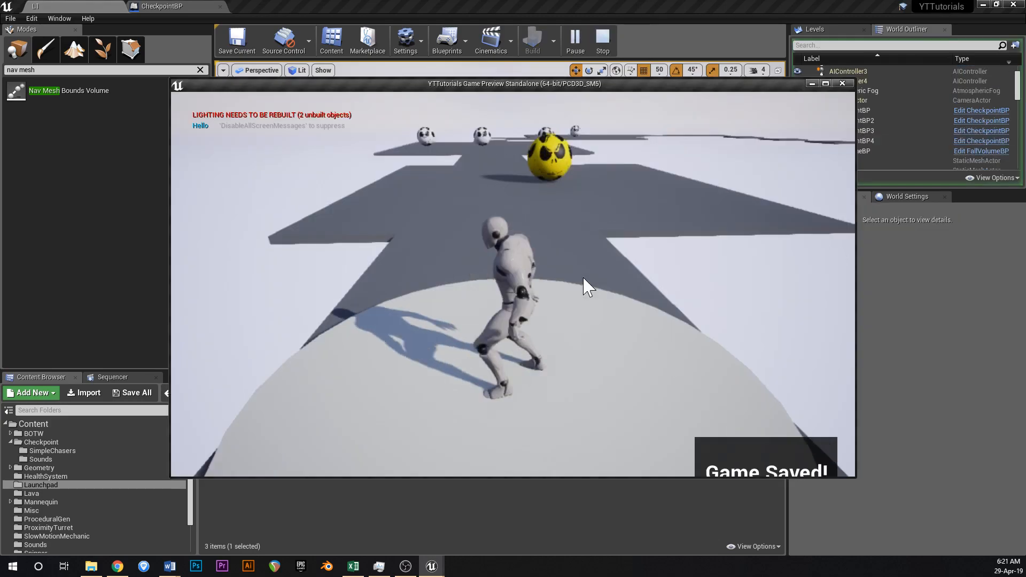
key("w")
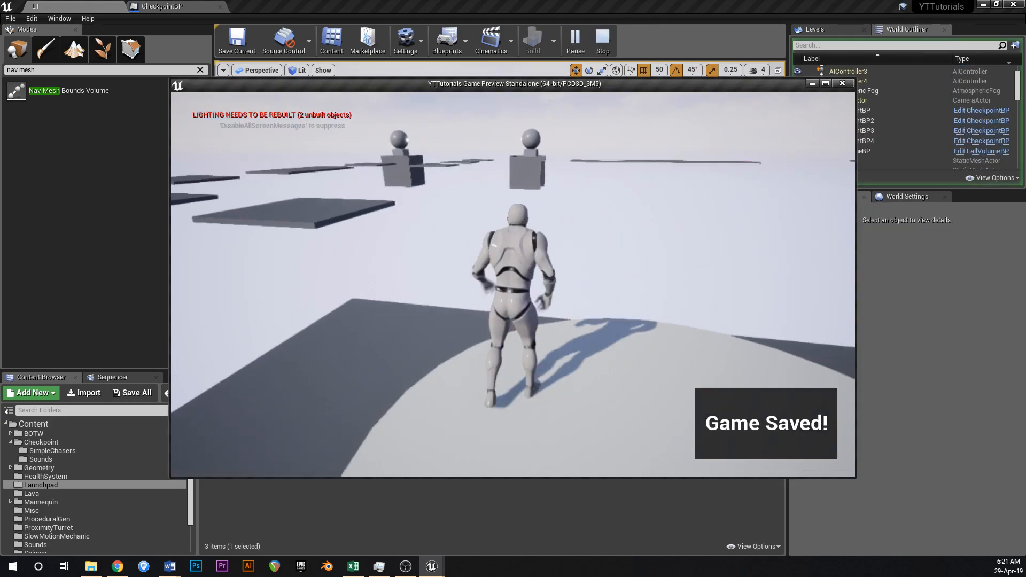
key("space")
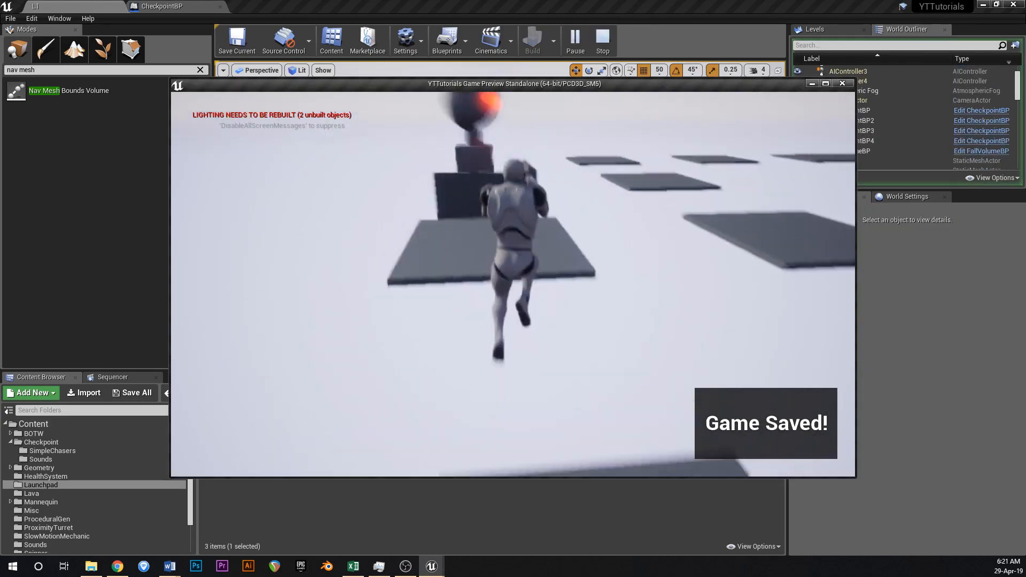
key("space")
key("space")
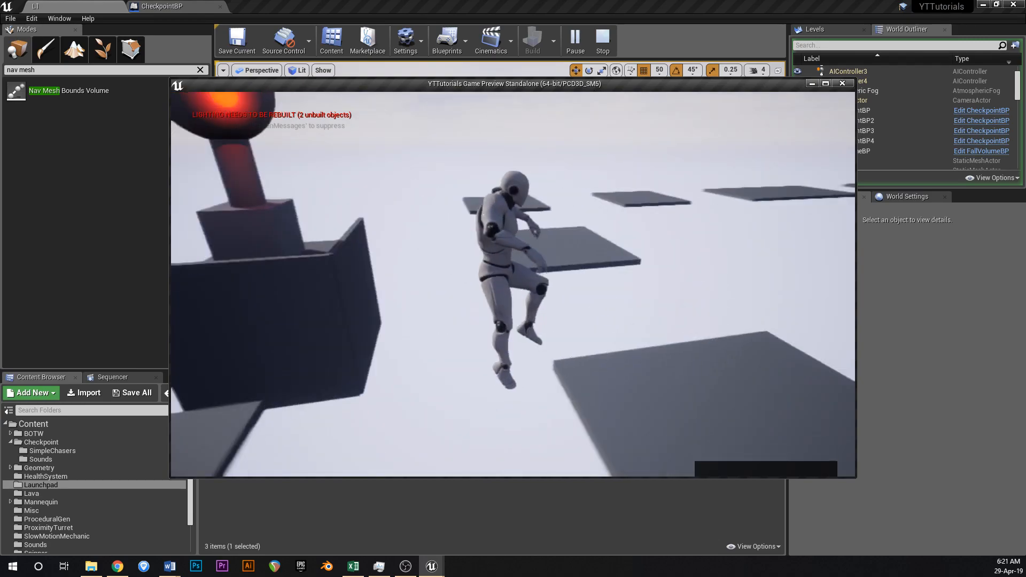
key("space")
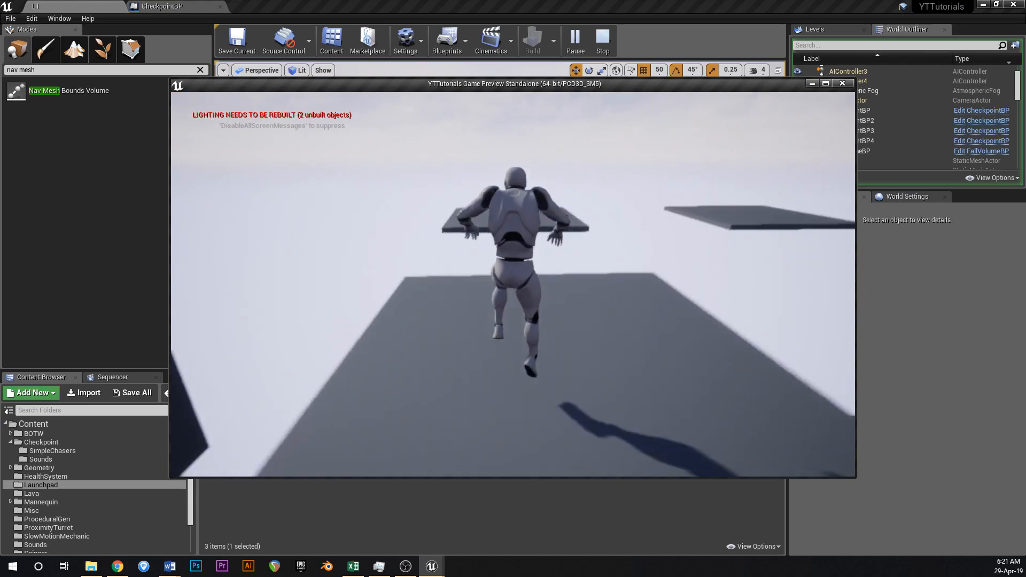
key("space")
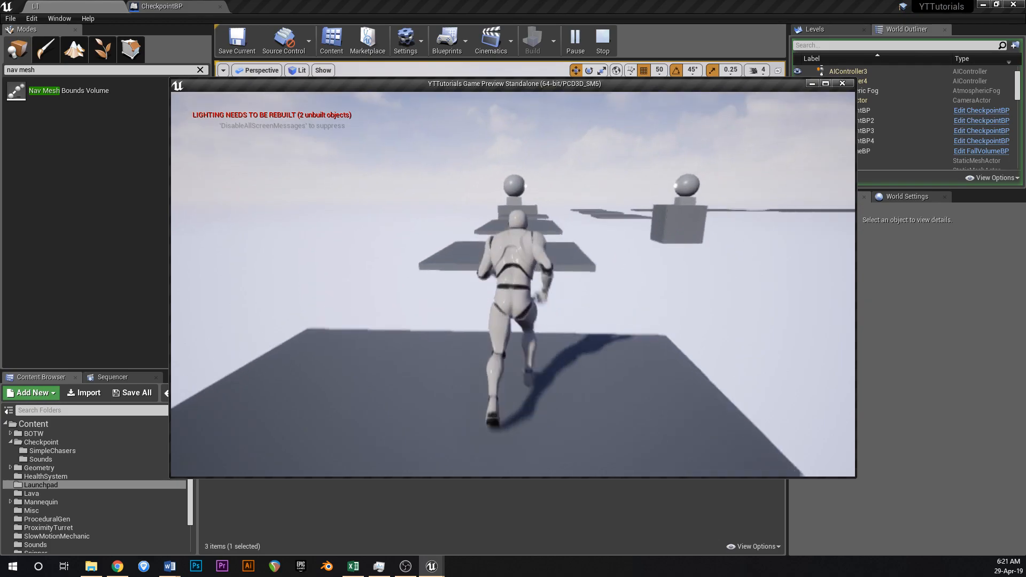
key("space")
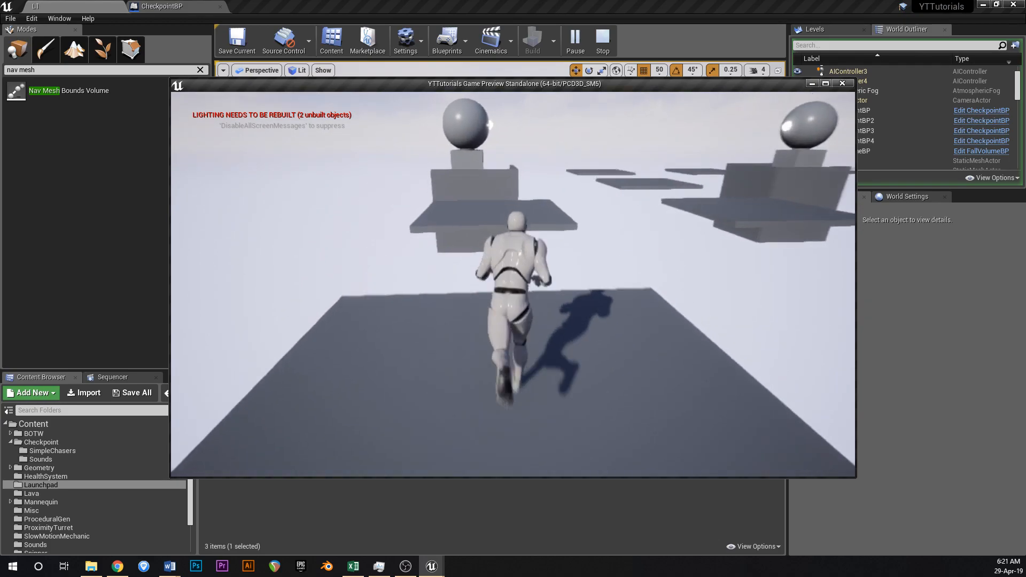
key("space")
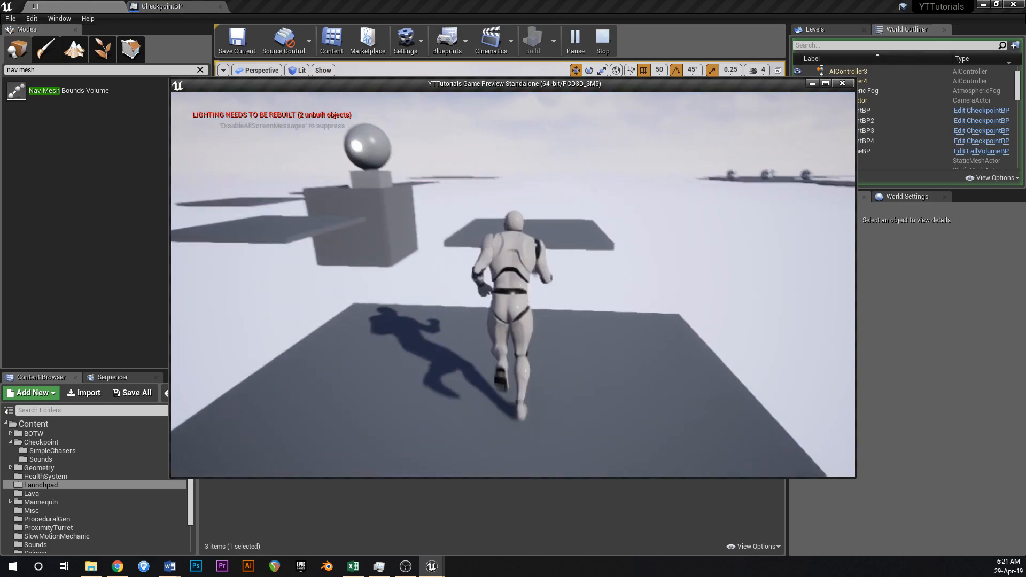
key("space")
key("space")
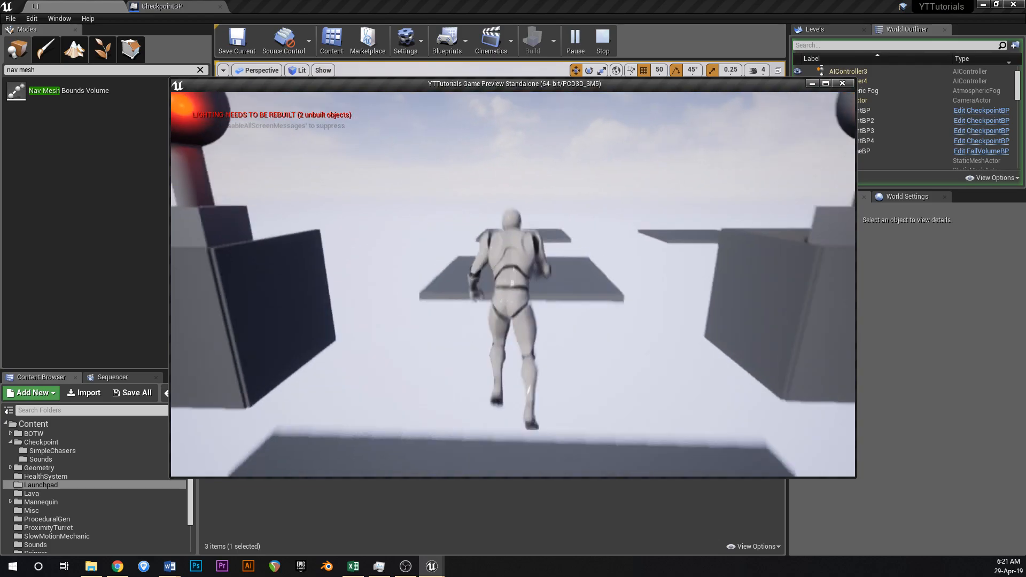
key("space")
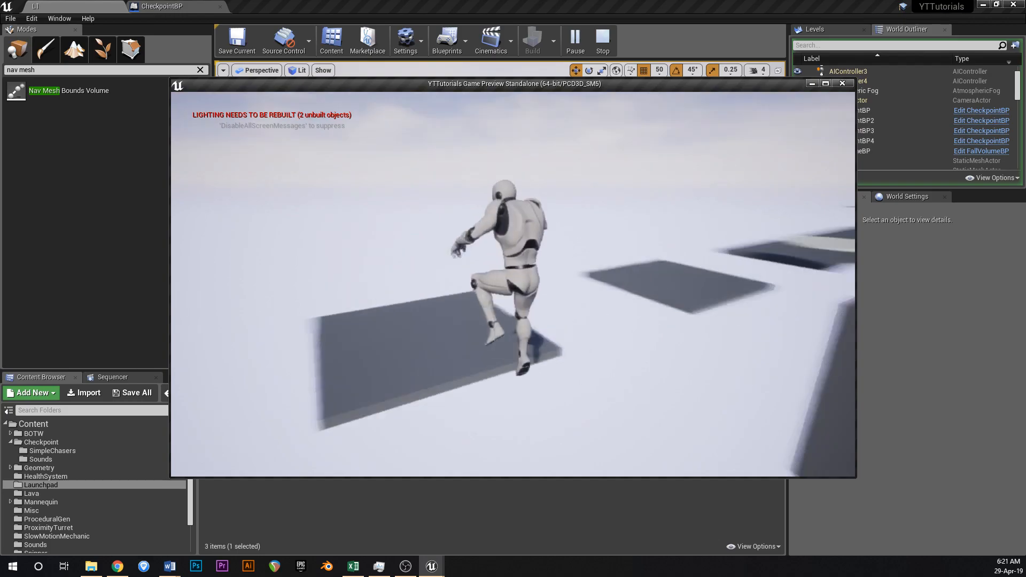
key("space")
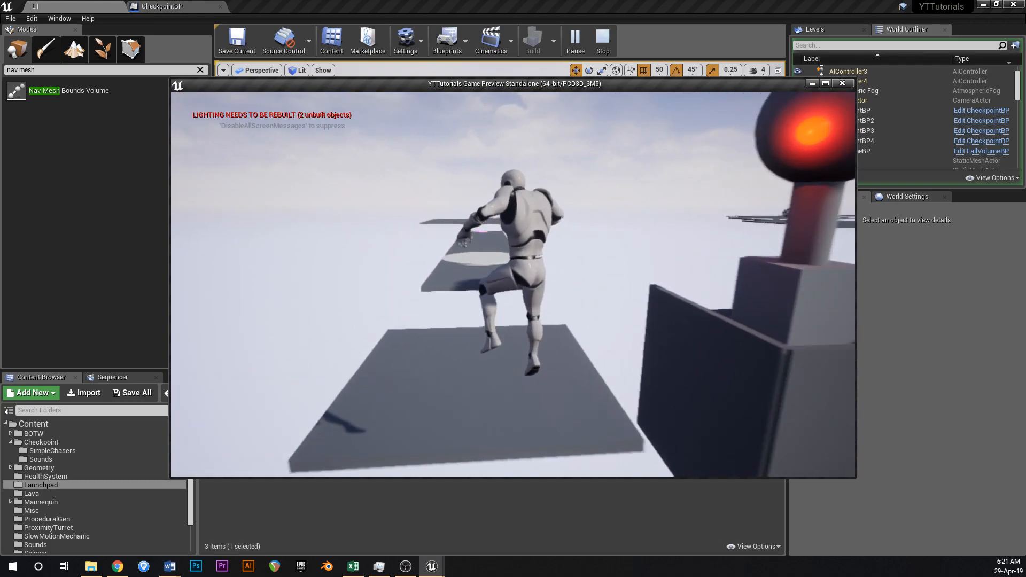
key("space")
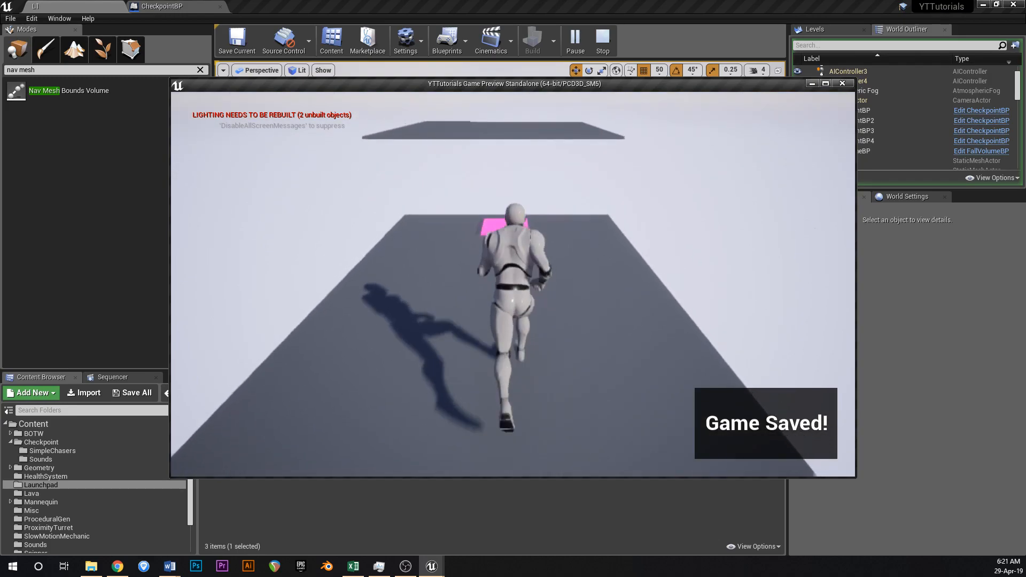
key("space")
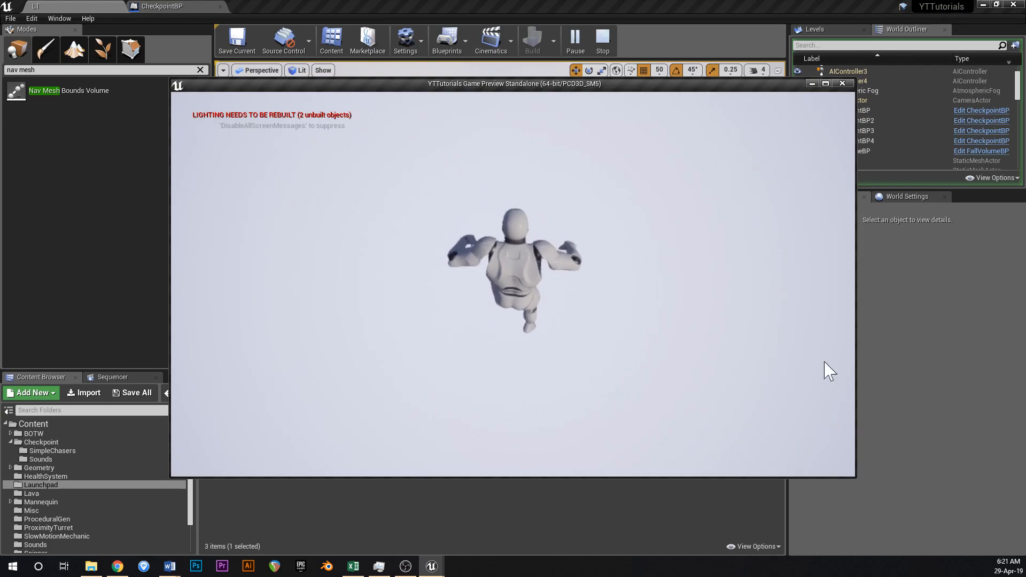
key("Escape")
- Set the placed launchpad's Launch Z to 1750 and save the level
left_click(531, 261)
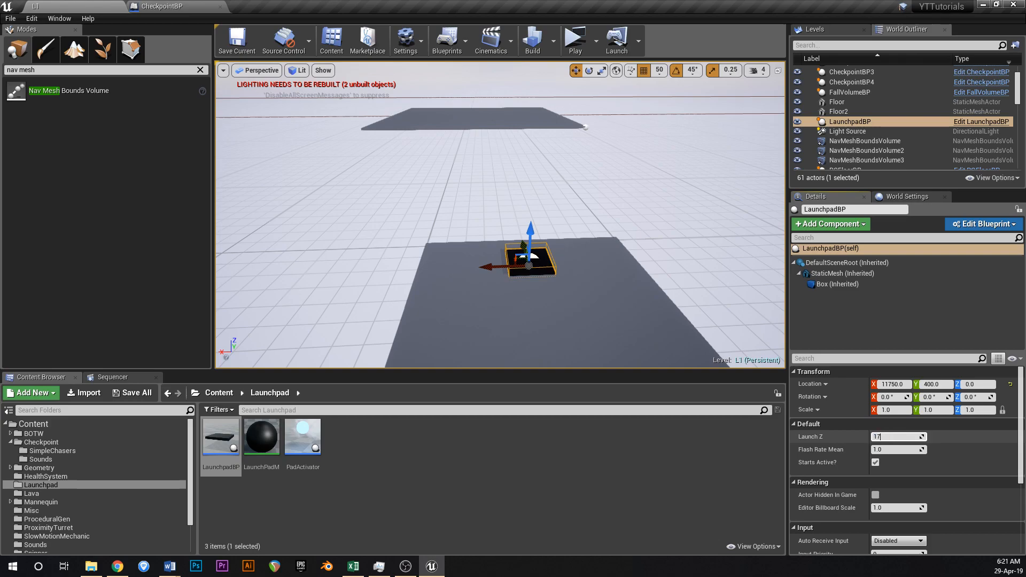
right_click_drag(647, 181, 657, 167)
key("ctrl+s")
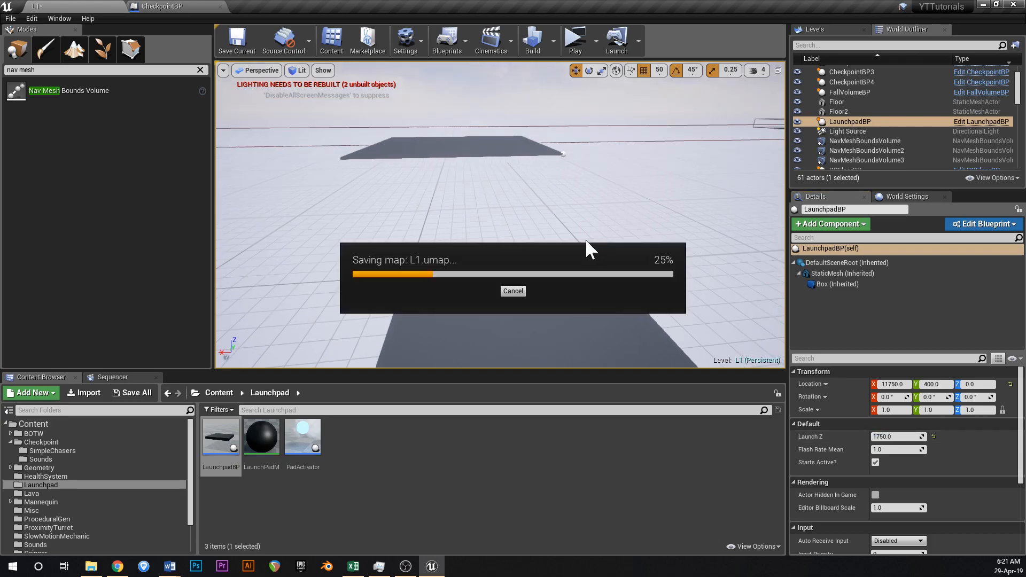
- Set the grid snap size to 100, shift the distant floor platform along X to 10600, and save the level
left_click(487, 144)
key("f")
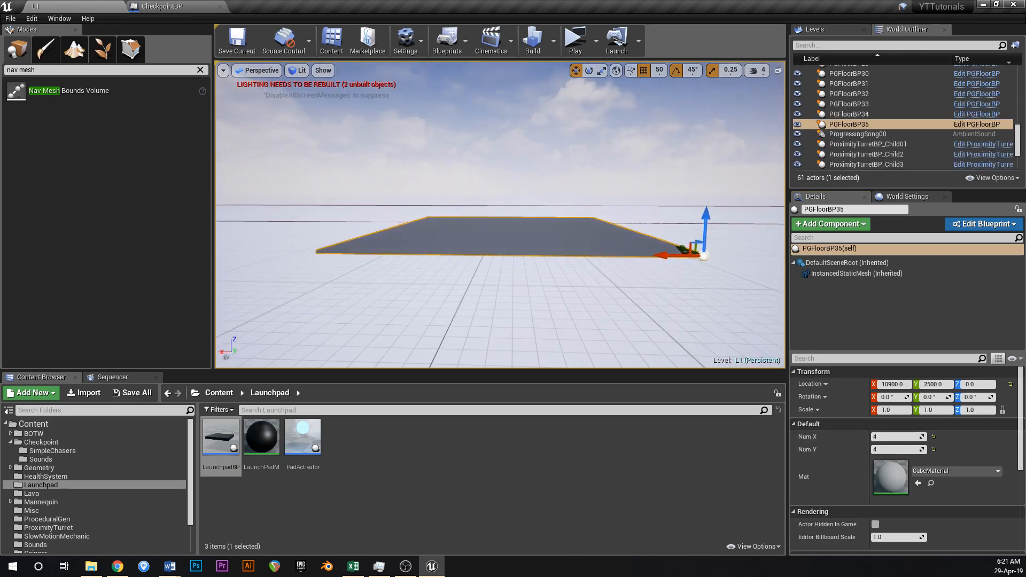
left_click(660, 70)
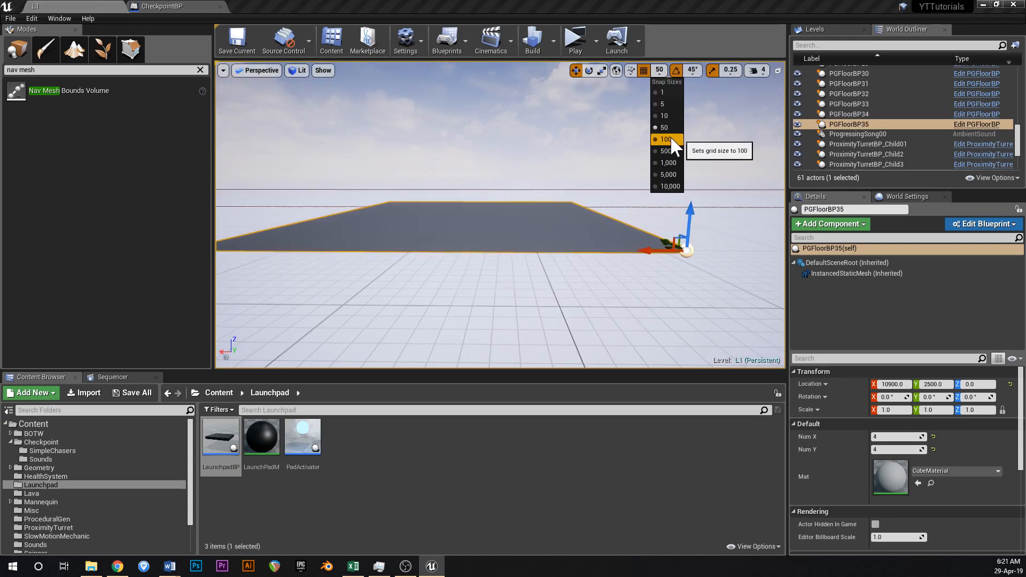
left_click(667, 139)
scroll(635, 253, "down", 4)
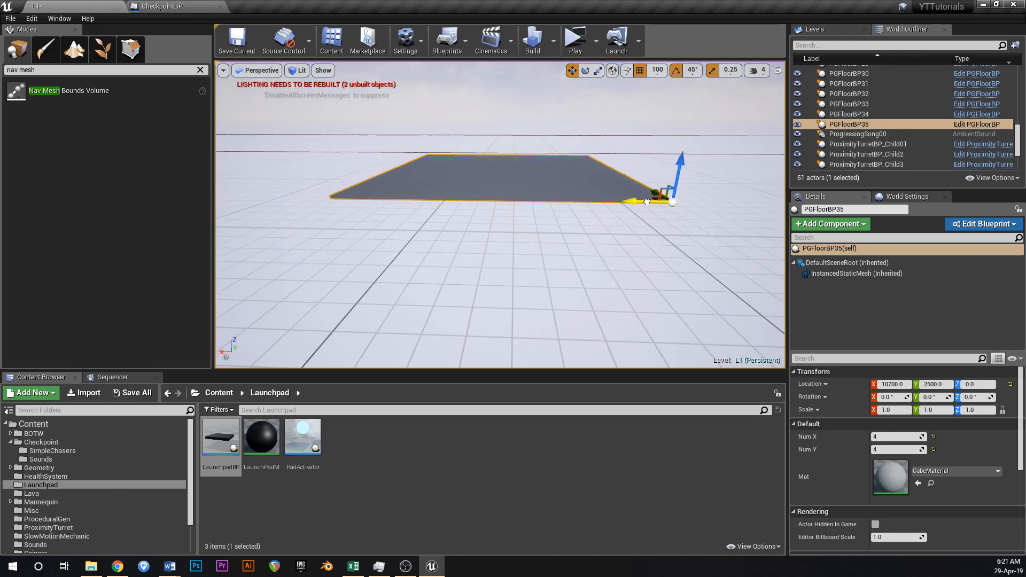
key("ctrl+s")
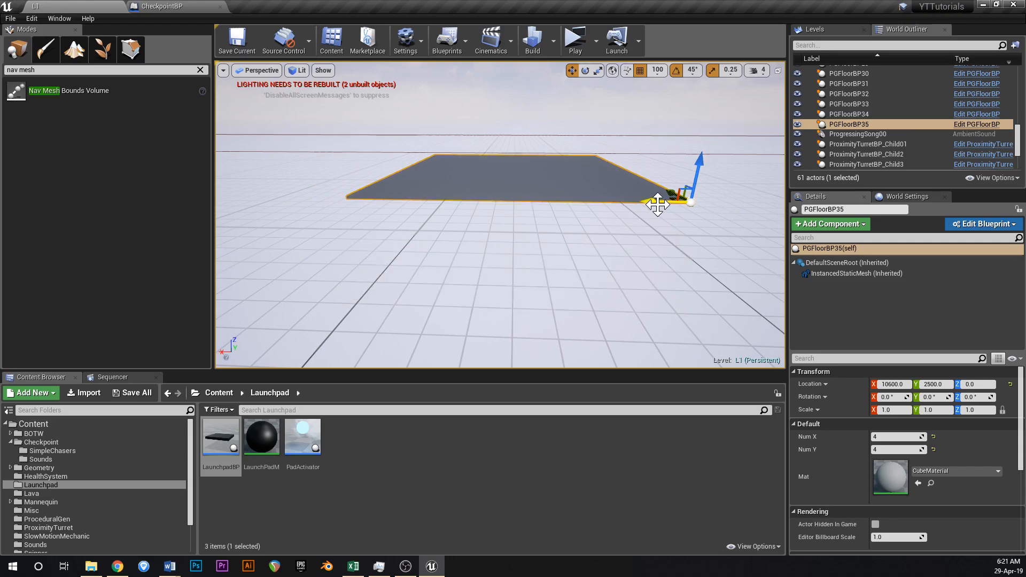
- Filter the outliner for nav, then duplicate NavMeshBoundsVolume3 together with the yellow ball chaser and move both copies over the distant platform
key("w")
right_click_drag(668, 210, 855, 169)
key("w")
right_click_drag(464, 201, 533, 267)
scroll(857, 115, "up", 8)
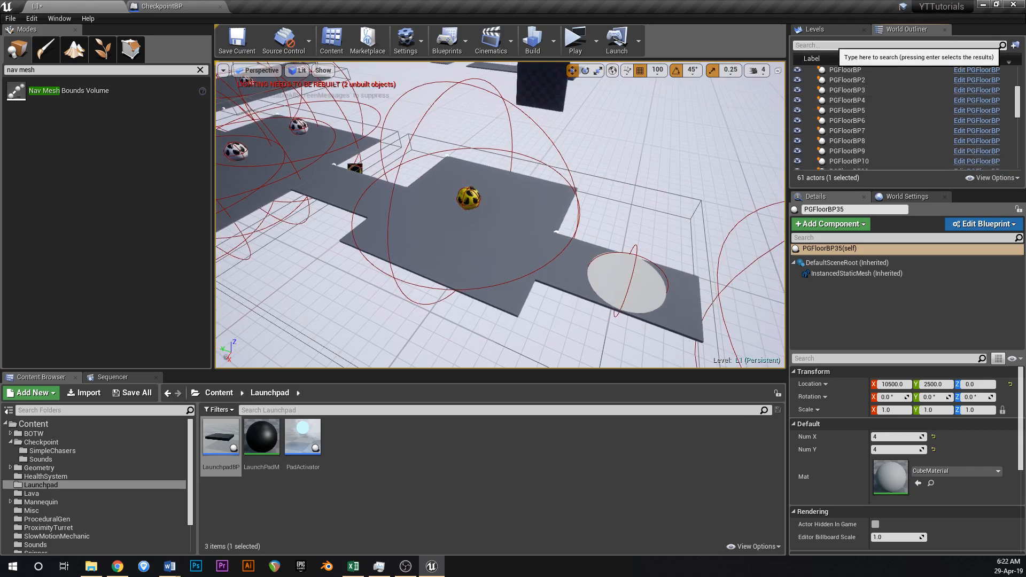
left_click(874, 98)
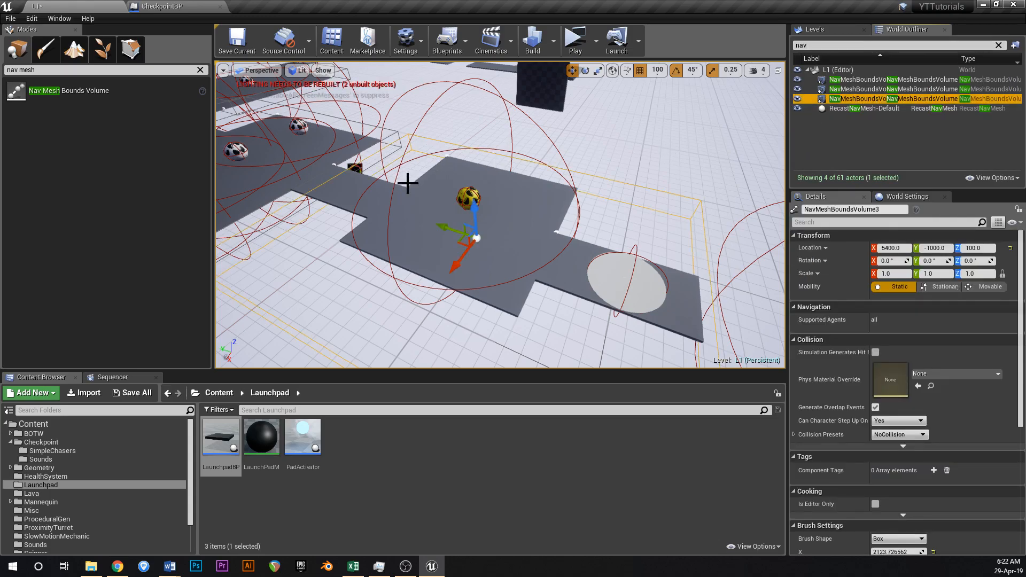
left_click(466, 195, "ctrl")
right_click_drag(516, 205, 337, 206)
key("s")
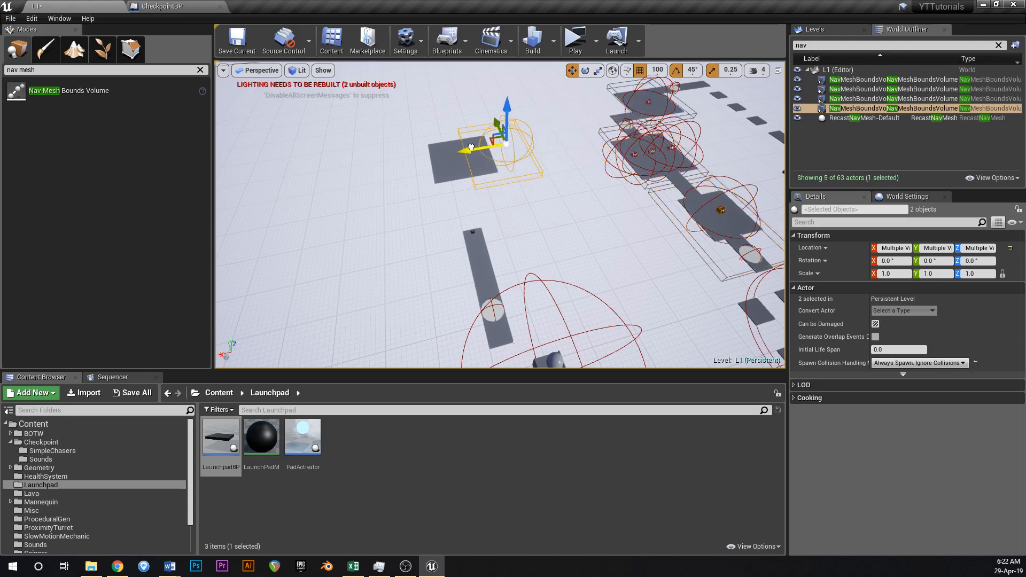
key("f")
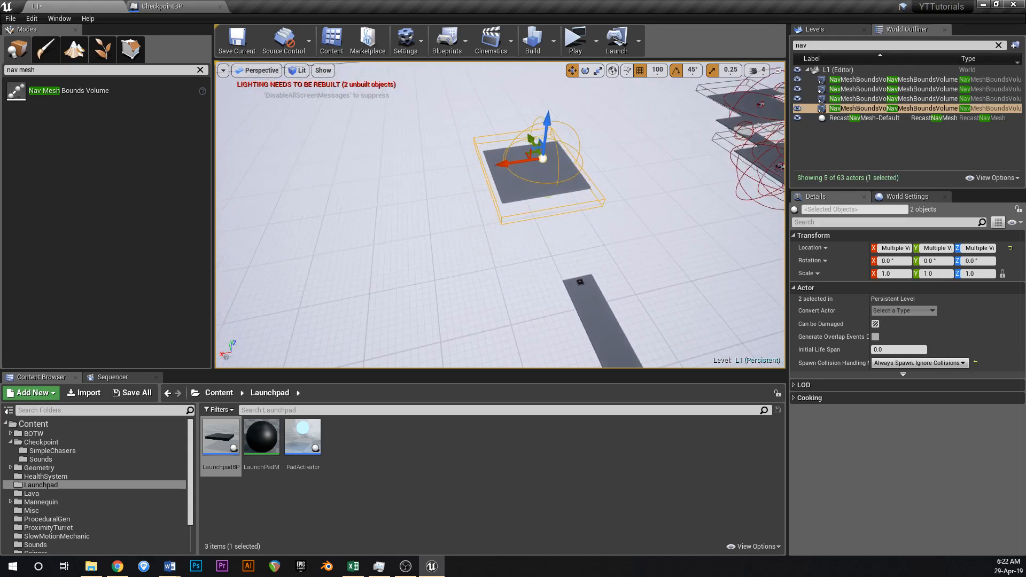
- Reposition the duplicated chaser on the distant platform at X 11400, Y 3700, and check the navigation mesh coverage
left_click(402, 154)
key("f")
left_click_drag(460, 175, 441, 177)
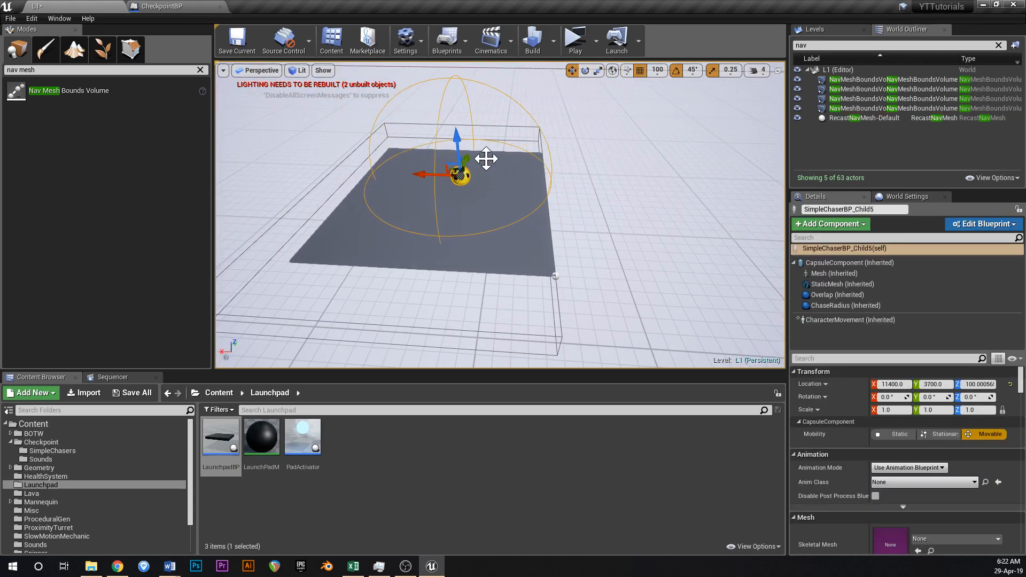
right_click_drag(484, 191, 383, 187)
key("p")
key("p")
- Duplicate the distant floor platform to Y 4500, set the copy's Num X to 1, and shift this strip to X 11300
left_click(654, 160)
right_click_drag(654, 160, 775, 161)
key("f")
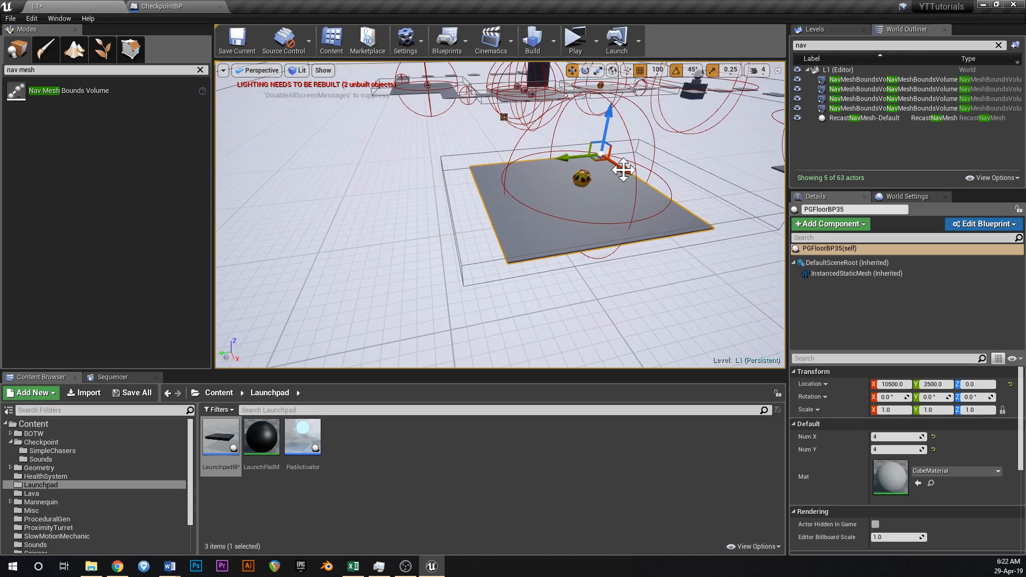
left_click_drag(573, 162, 509, 167, "alt")
left_click_drag(434, 184, 426, 187)
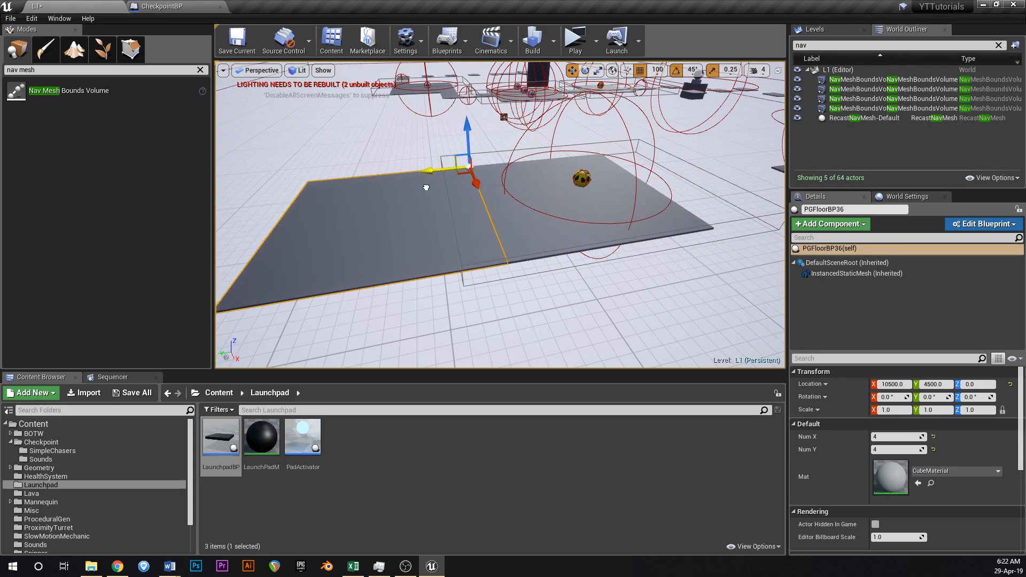
left_click_drag(891, 437, 879, 437)
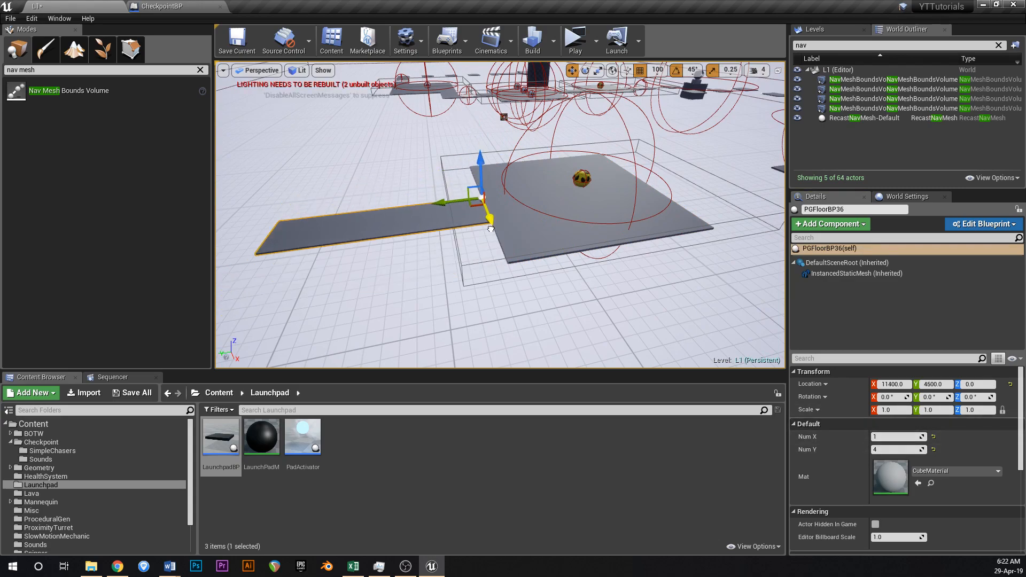
- Duplicate the checkpoint from before the launchpad, move the copy onto the new floor strip behind the distant platform, and save the level
right_click_drag(407, 330, 596, 205)
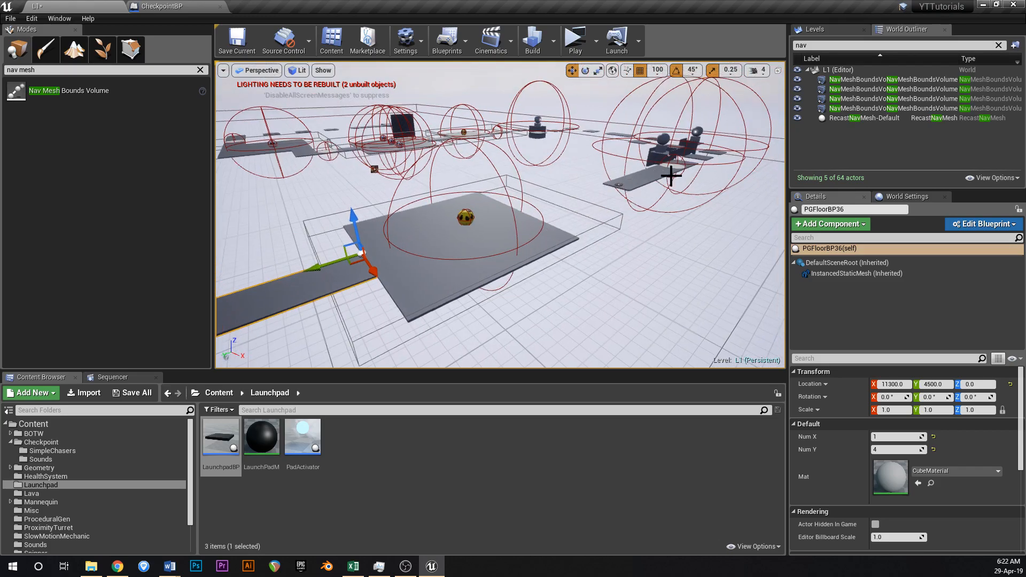
left_click(676, 168)
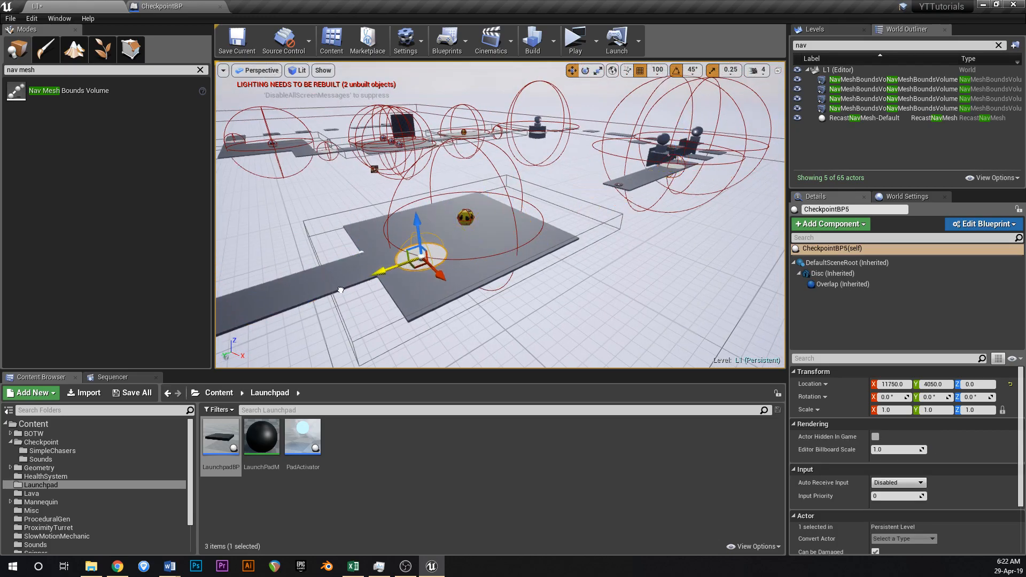
left_click_drag(246, 317, 234, 320)
right_click_drag(321, 319, 288, 327)
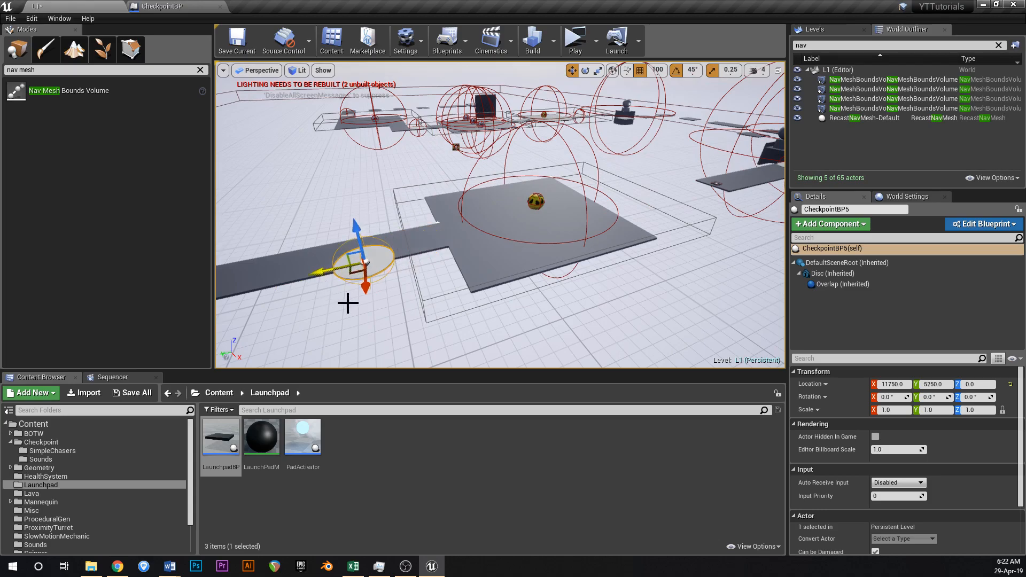
right_click_drag(450, 257, 485, 222)
key("ctrl+s")
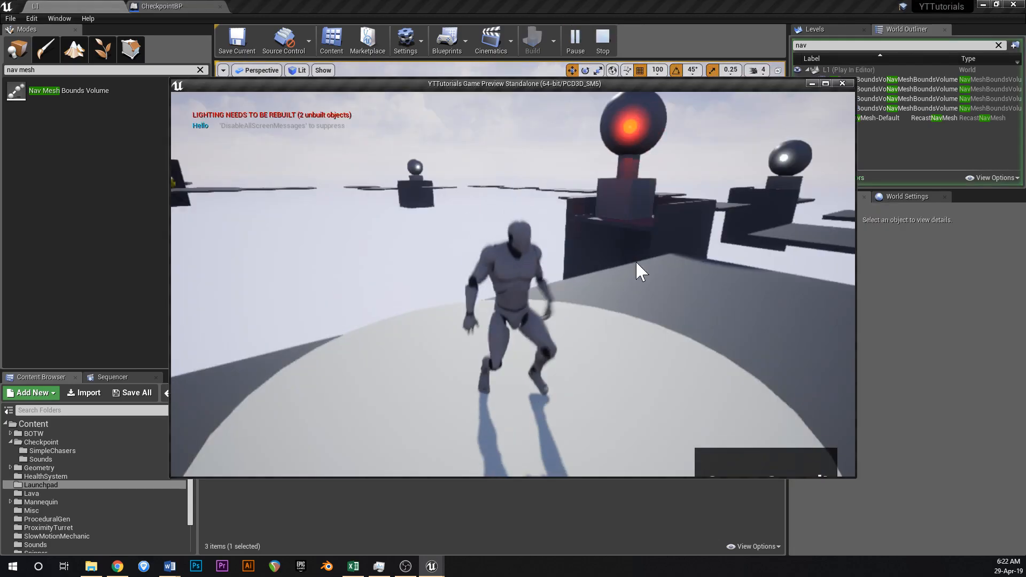
- Playtest the launchpad jump to the distant platform, run past the chaser towards the new checkpoint, and end the preview
left_click(636, 261)
key("w")
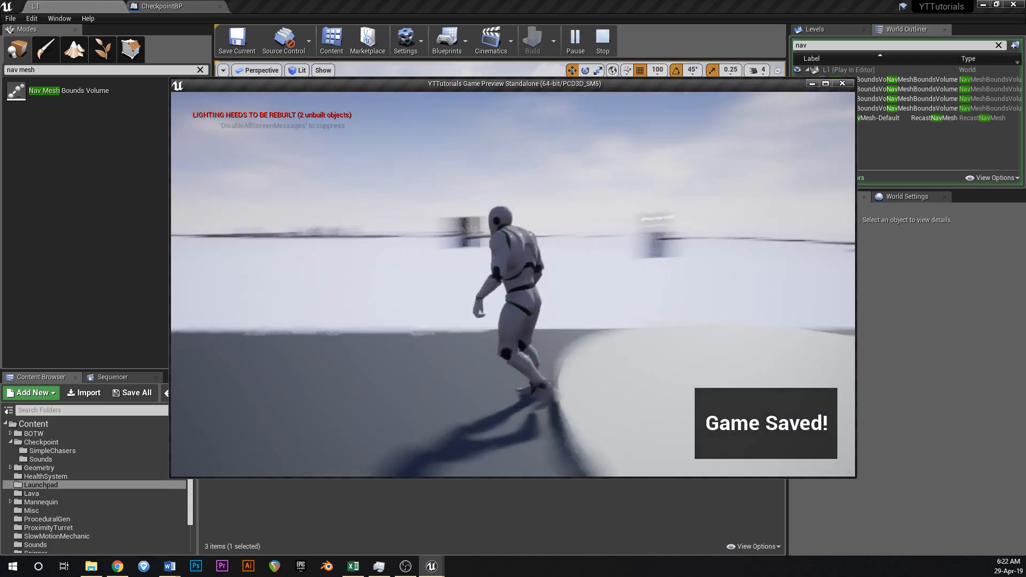
key("w")
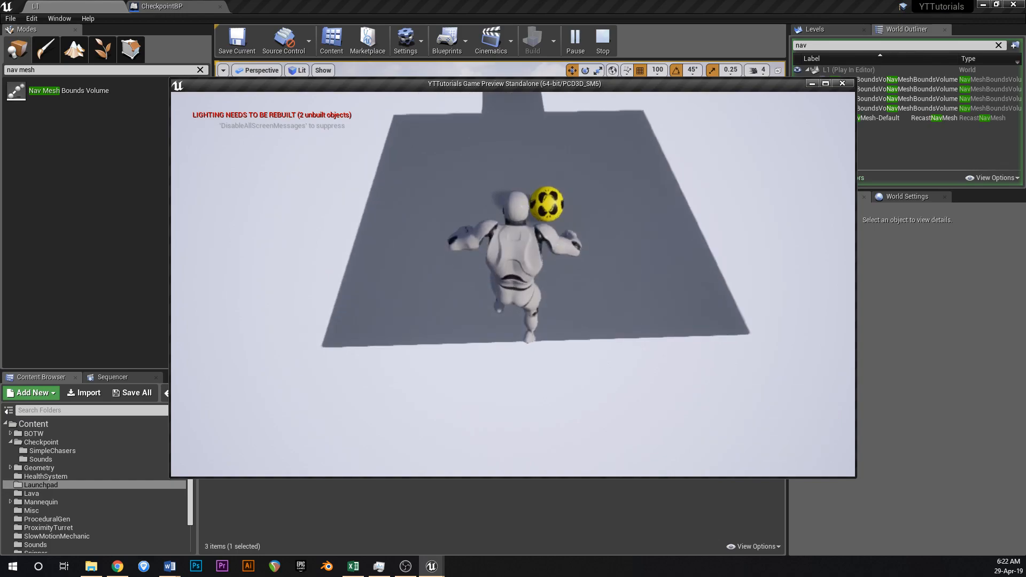
key("w")
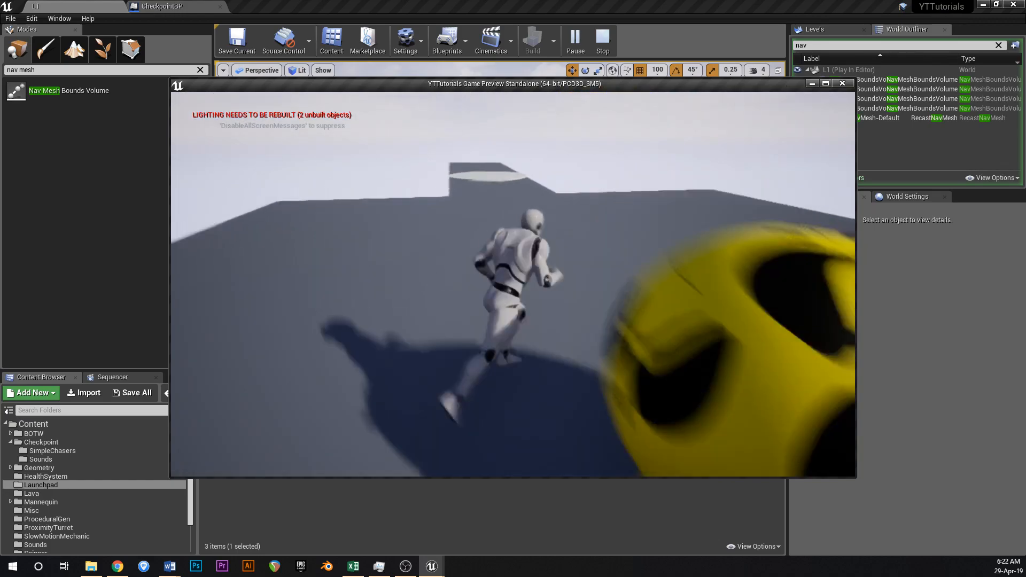
key("Escape")
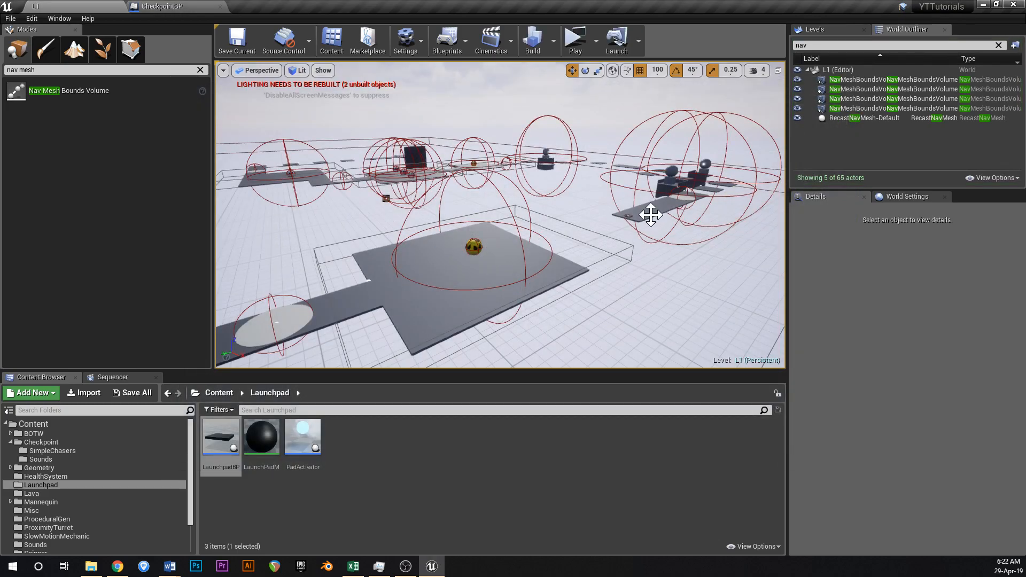
- Set the Launch Z of the launchpad leading to the distant platform to 2200 and save the level
left_click(627, 217)
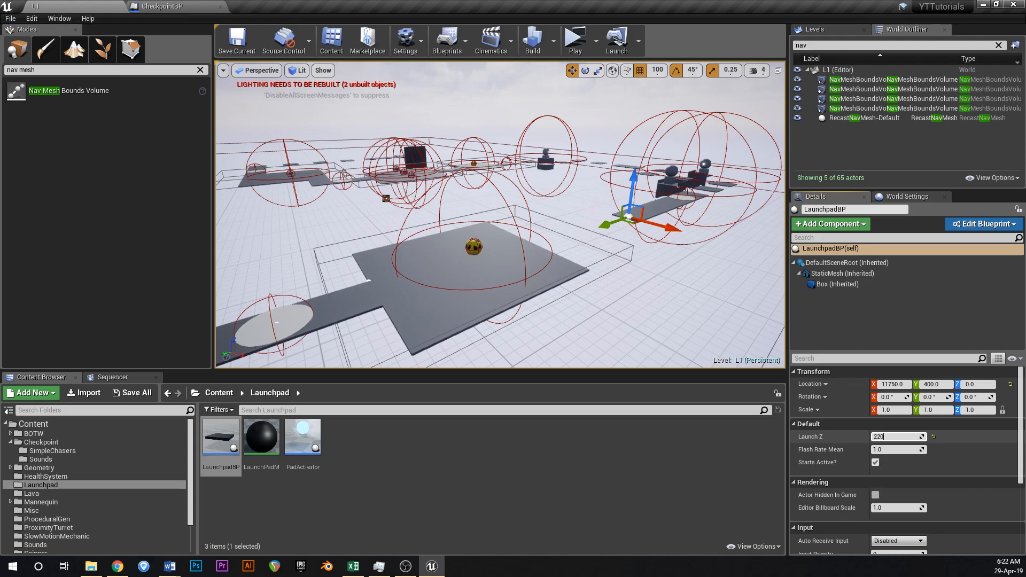
key("ctrl+s")
right_click_drag(589, 75, 556, 202)
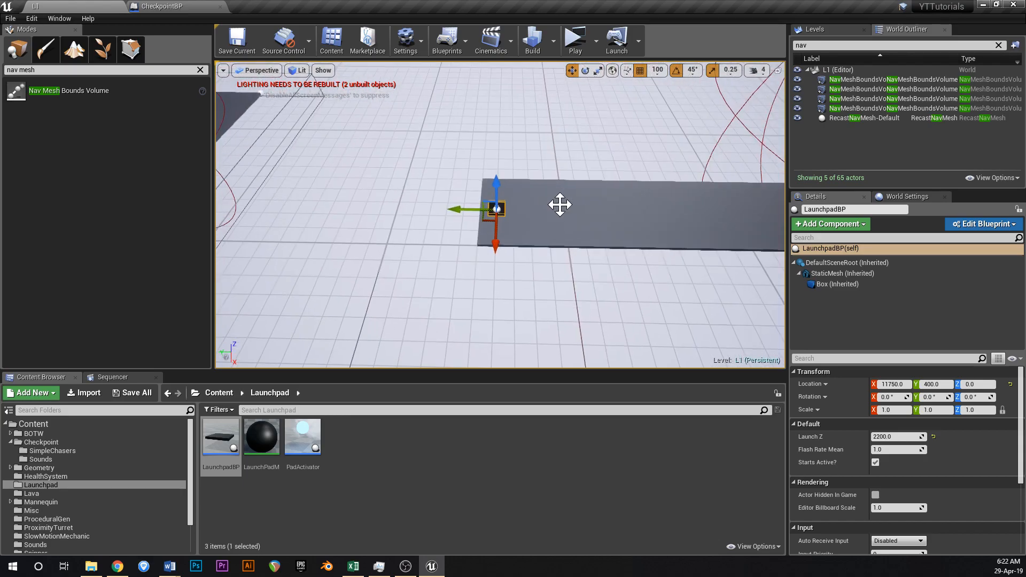
- Duplicate the launchpad's floor strip, set the copy's Num X to 7 and Num Y to 1, and place it at X 12000, Y -400
right_click_drag(619, 342, 526, 299)
left_click(424, 218)
right_click_drag(424, 217, 441, 184)
left_click_drag(468, 163, 448, 215, "alt")
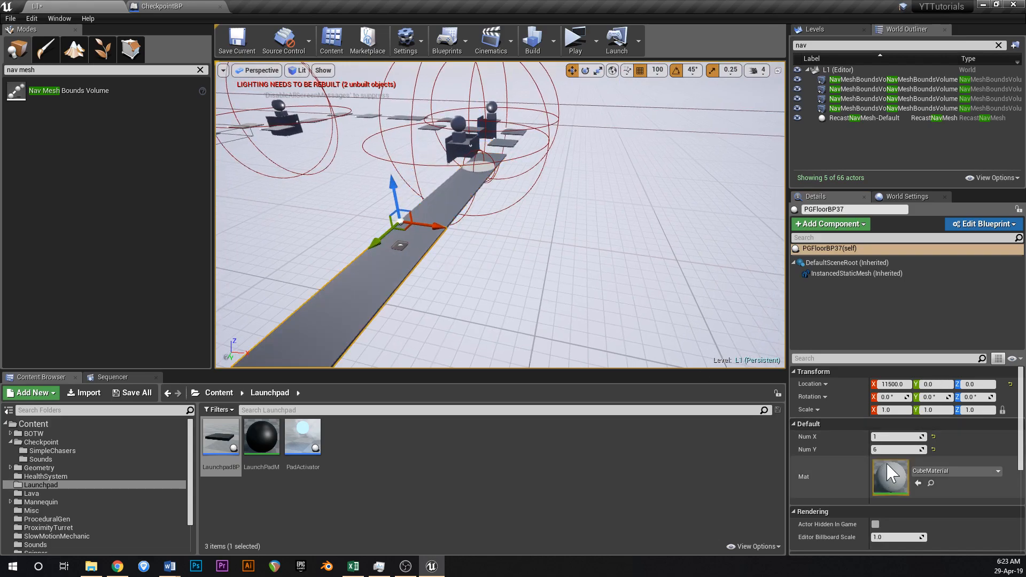
left_click_drag(897, 450, 914, 437)
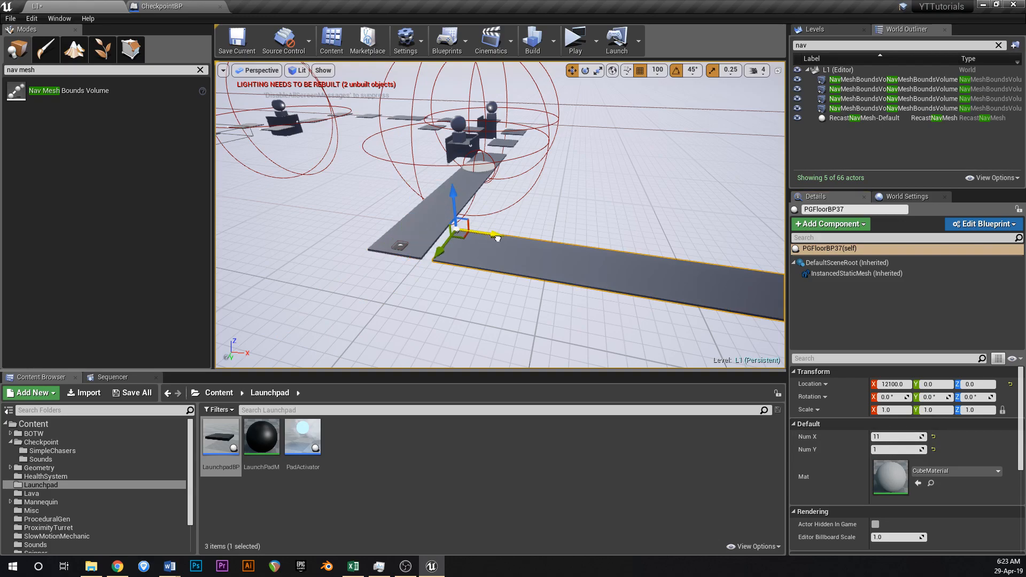
left_click_drag(431, 250, 448, 229)
right_click_drag(448, 229, 547, 223)
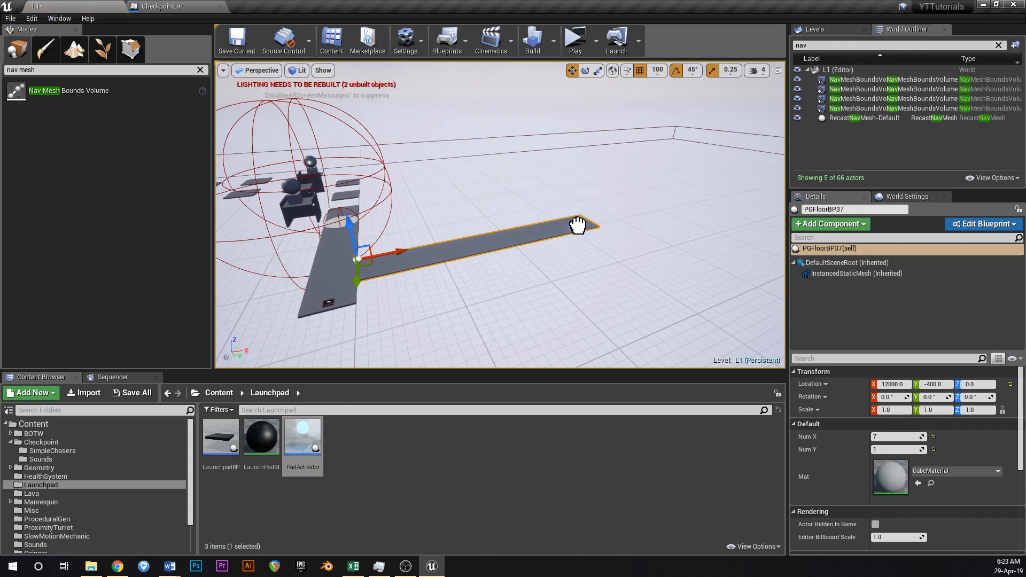
- Place a PadActivator at the far end of the new side strip, at X 15300, Y -150, using a grid snap of 50
left_click_drag(577, 225, 579, 224)
right_click_drag(578, 224, 623, 265)
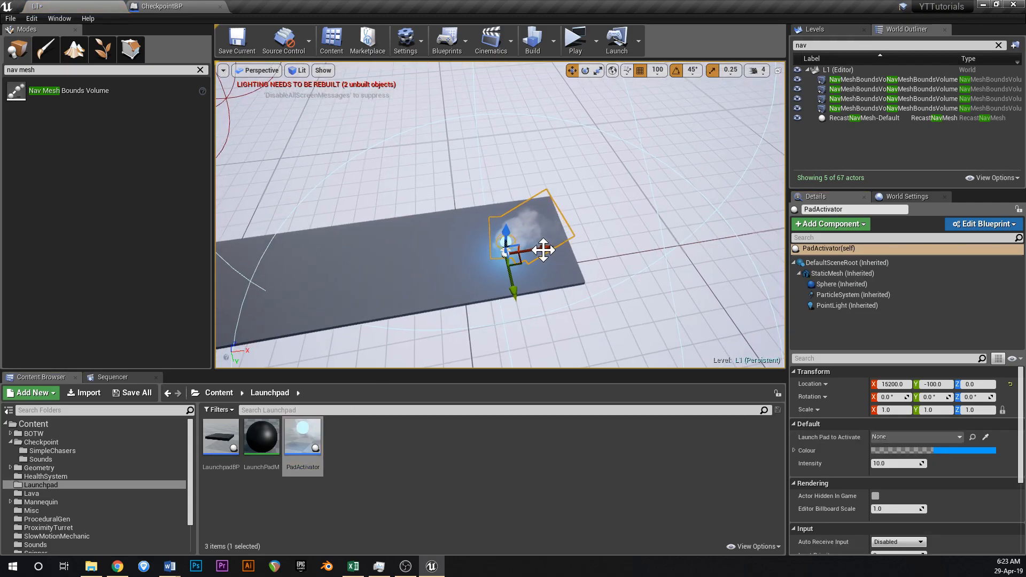
left_click_drag(552, 250, 582, 246)
right_click_drag(582, 246, 708, 222)
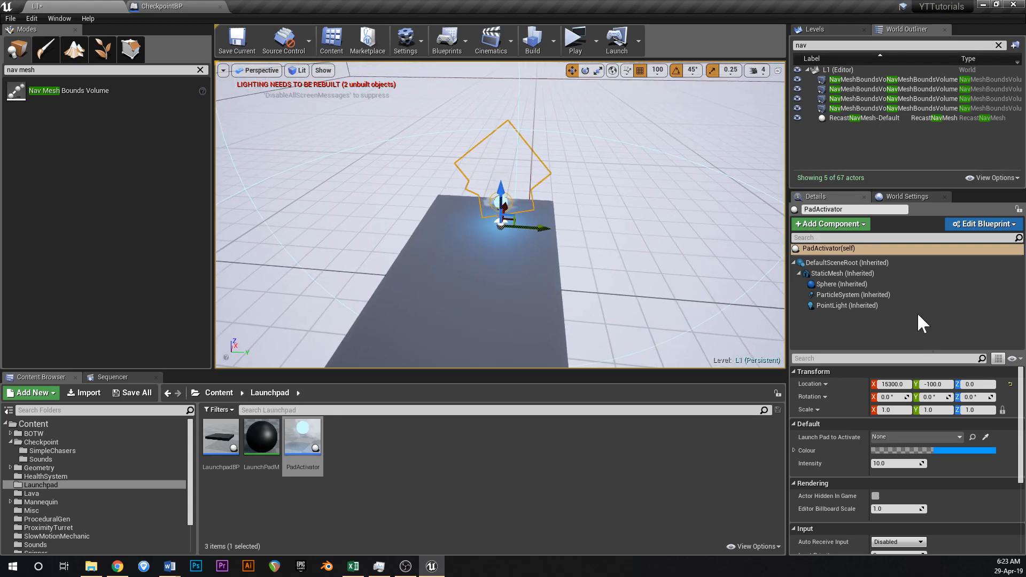
left_click(657, 71)
left_click(660, 127)
right_click_drag(524, 229, 336, 210)
- Restore the grid snap to 100 and duplicate a turret with its floor tile to one side of the pad activator
left_click(517, 236)
right_click_drag(516, 236, 650, 291)
left_click(609, 278, "ctrl")
left_click(660, 70)
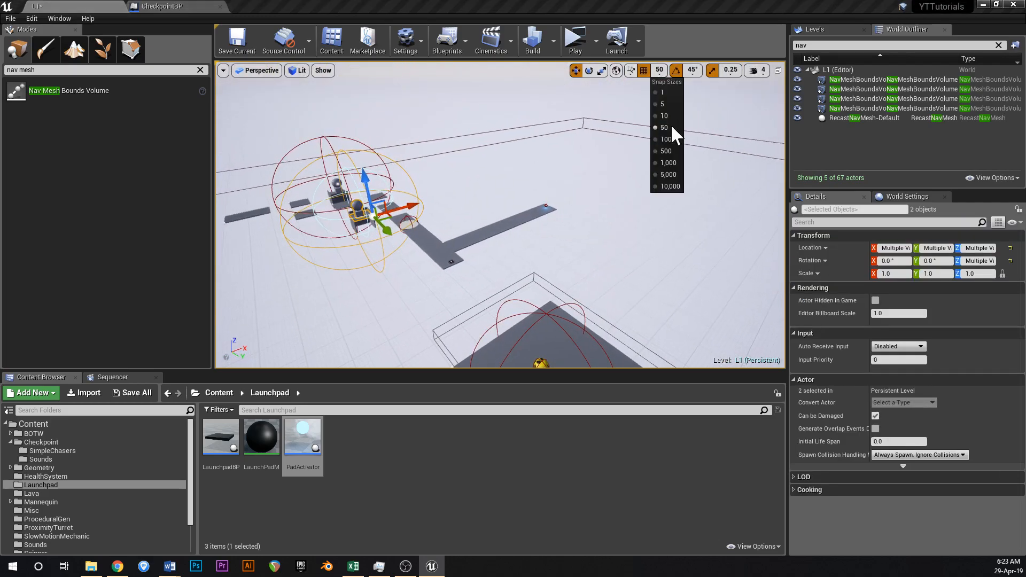
left_click(669, 142)
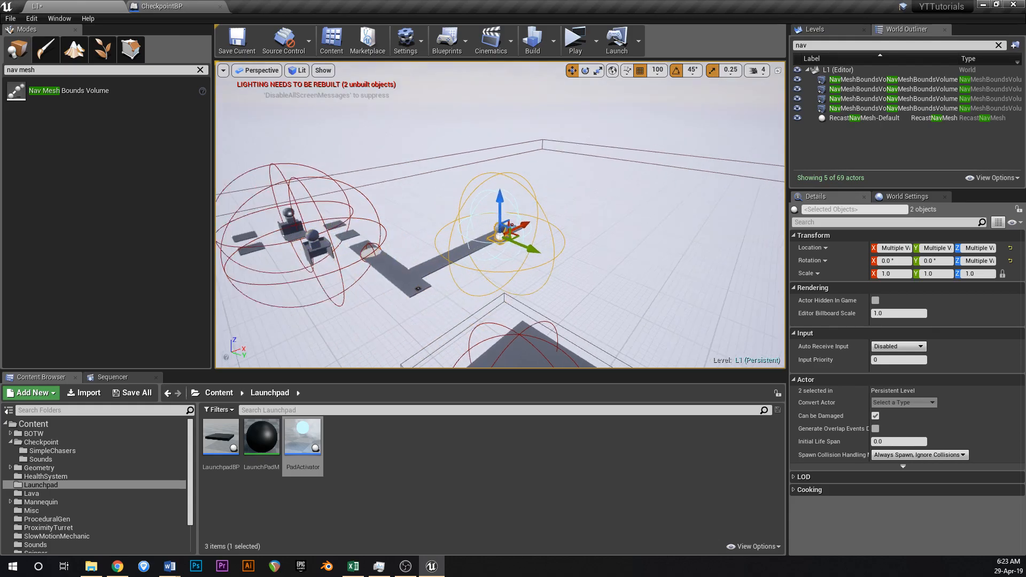
key("f")
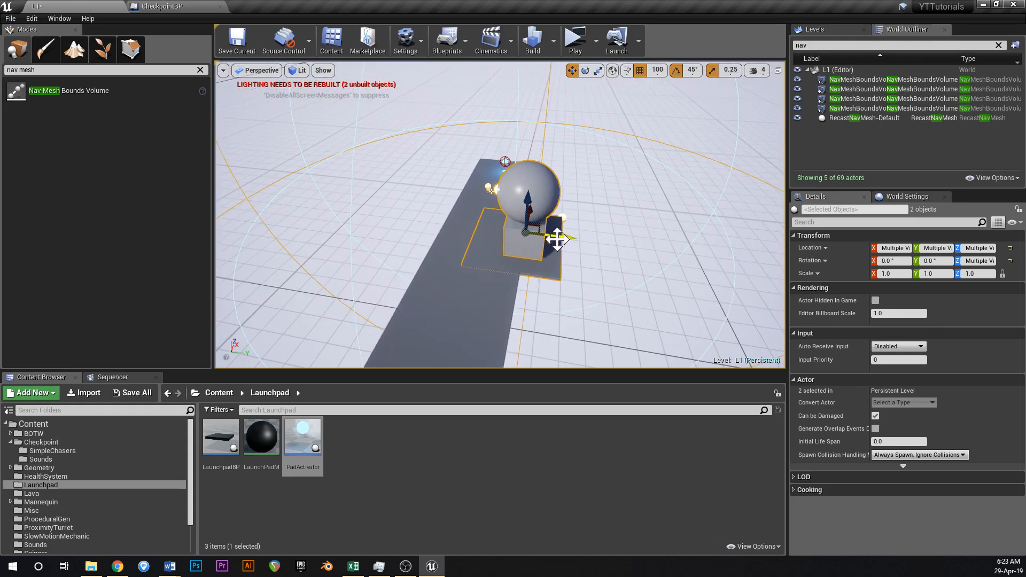
key("a")
mouse_move(617, 266)
right_mouse_down()
mouse_move(636, 261)
mouse_move(617, 266)
right_mouse_up()
key("w")
- Duplicate the turret and its floor tile to the opposite side of the pad activator and save the level
right_click_drag(449, 232, 401, 243)
key("s")
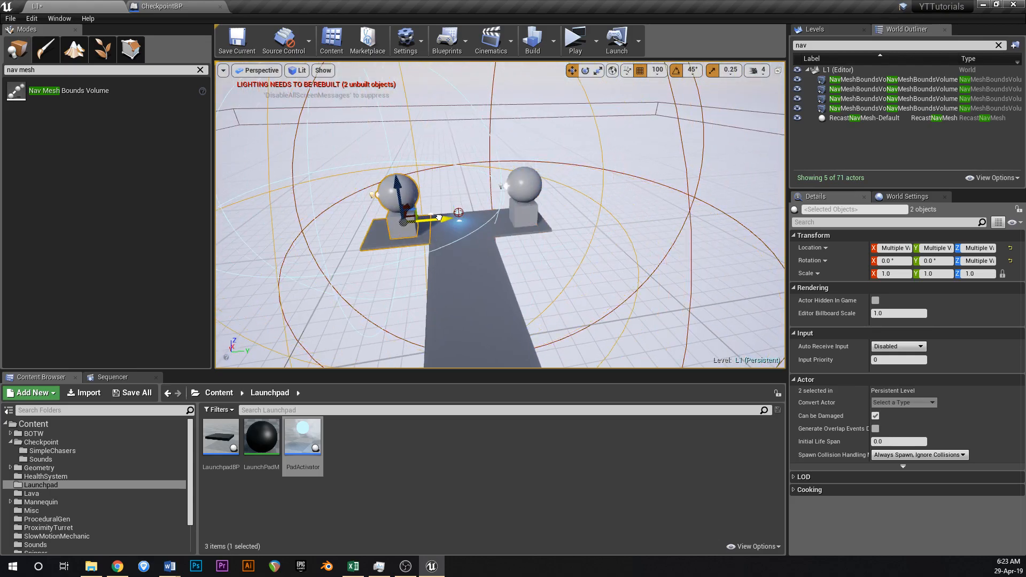
key("d")
right_click_drag(479, 230, 490, 270)
key("s")
key("w")
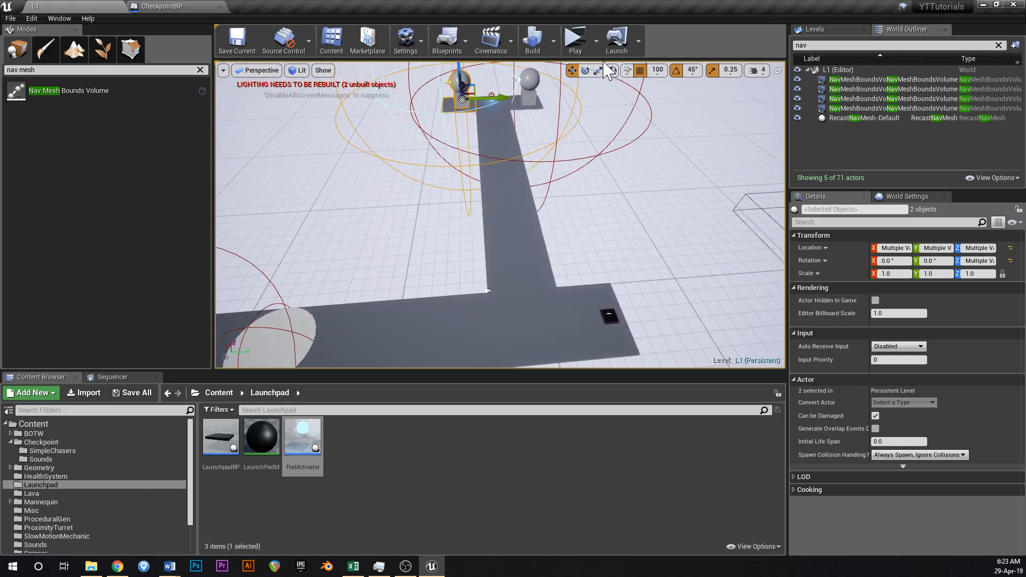
- Set the pad activator's Launch Pad to Activate to the launchpad at the end of the checkpoint strip
left_click(581, 52)
key("Escape")
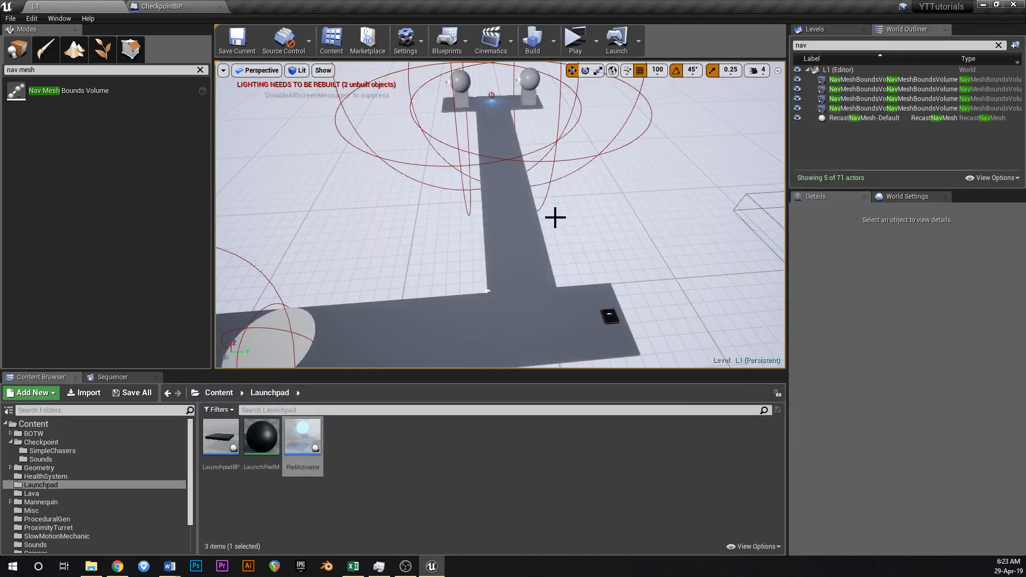
right_click_drag(554, 218, 534, 220)
key("w")
right_click_drag(563, 260, 564, 260)
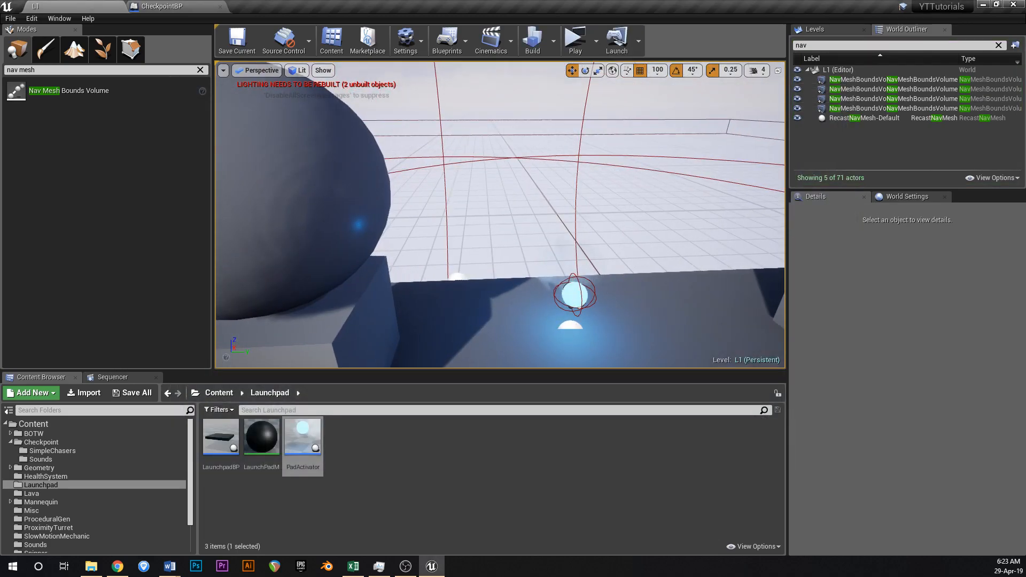
left_click(579, 295)
key("s")
right_click_drag(592, 296, 773, 341)
key("w")
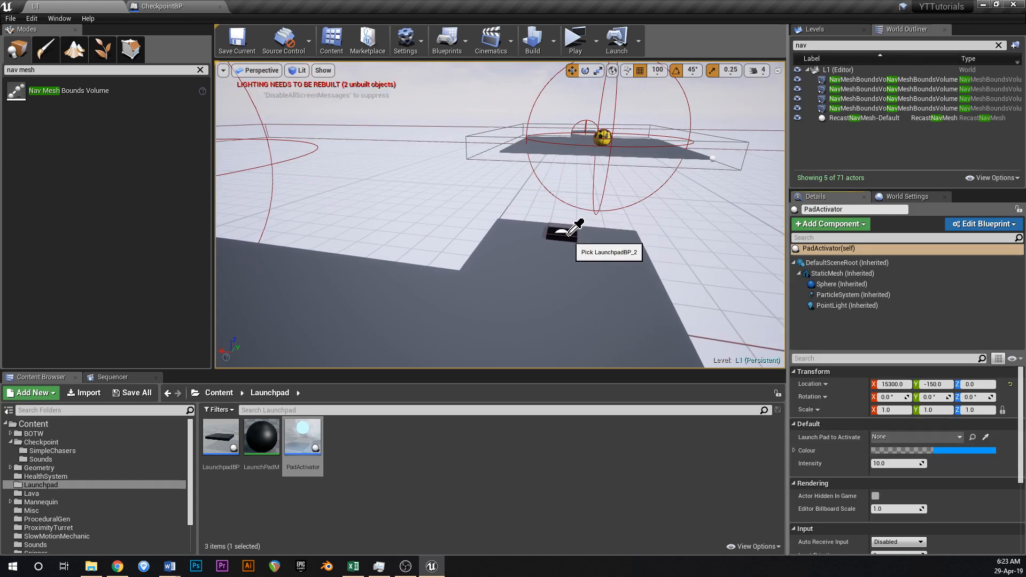
right_click_drag(561, 231, 452, 216)
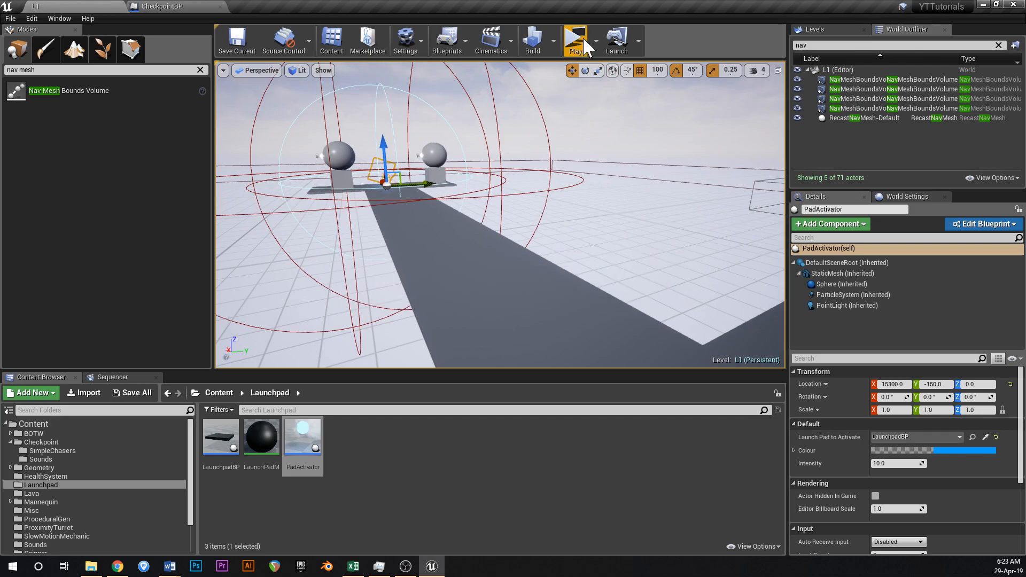
- Start a playtest from the checkpoint and step onto the launchpad before reaching its activator
key("alt+p")
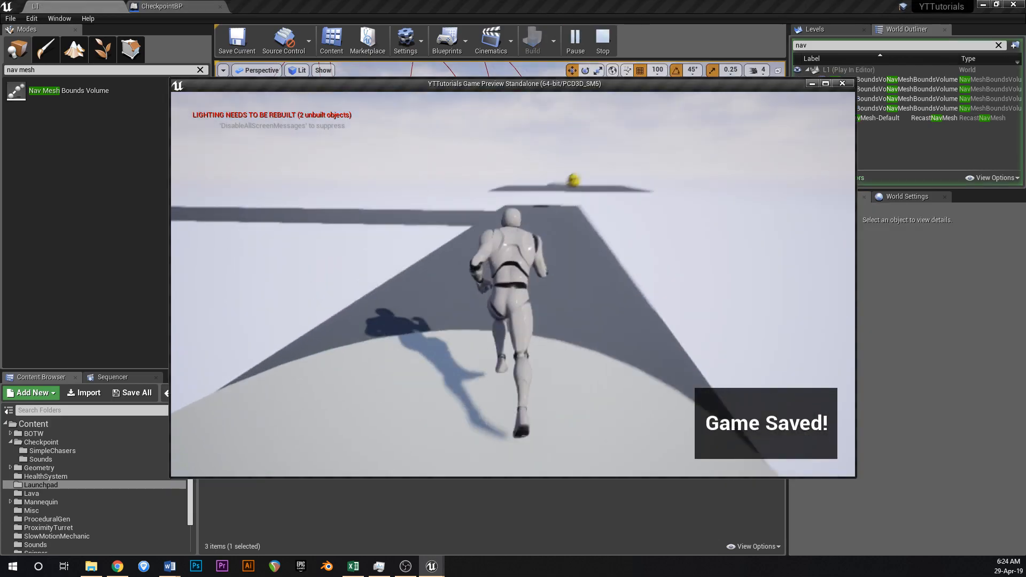
key("w")
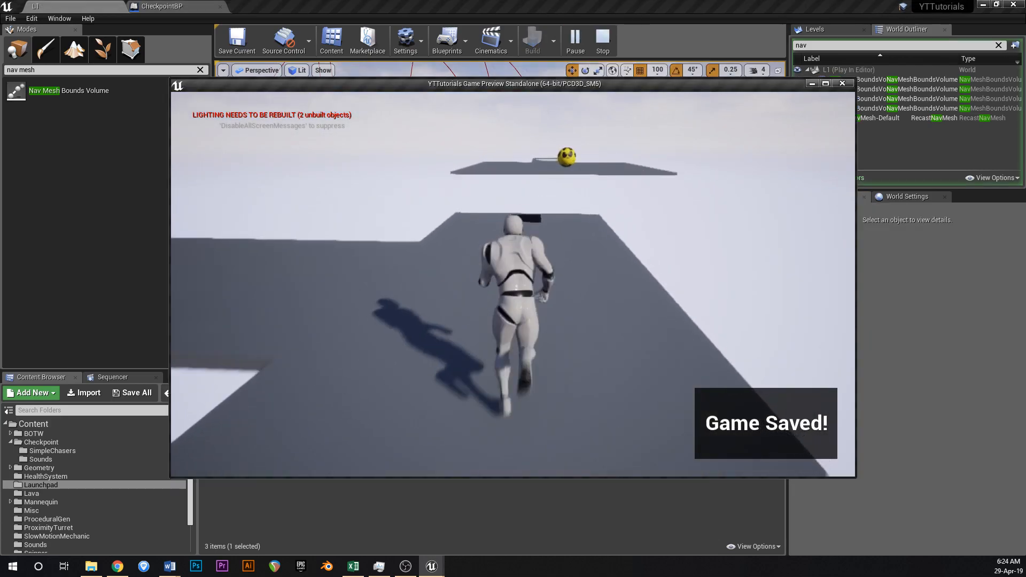
key("d")
key("w")
key("d")
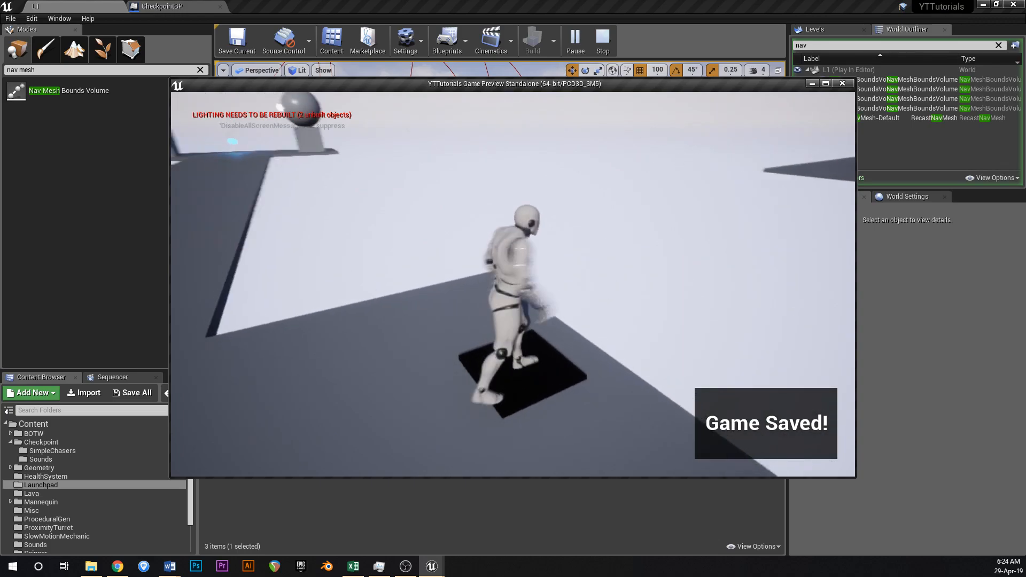
- Run along the side strip between the two turrets to the pad activator and head back towards the launchpad
key("a")
key("w")
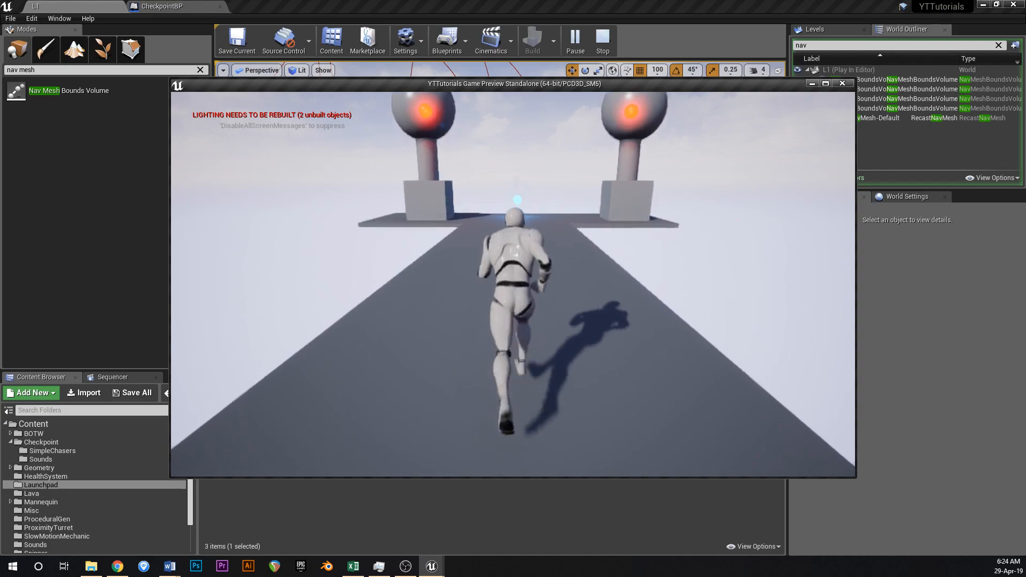
key("w")
key("w")
key("s")
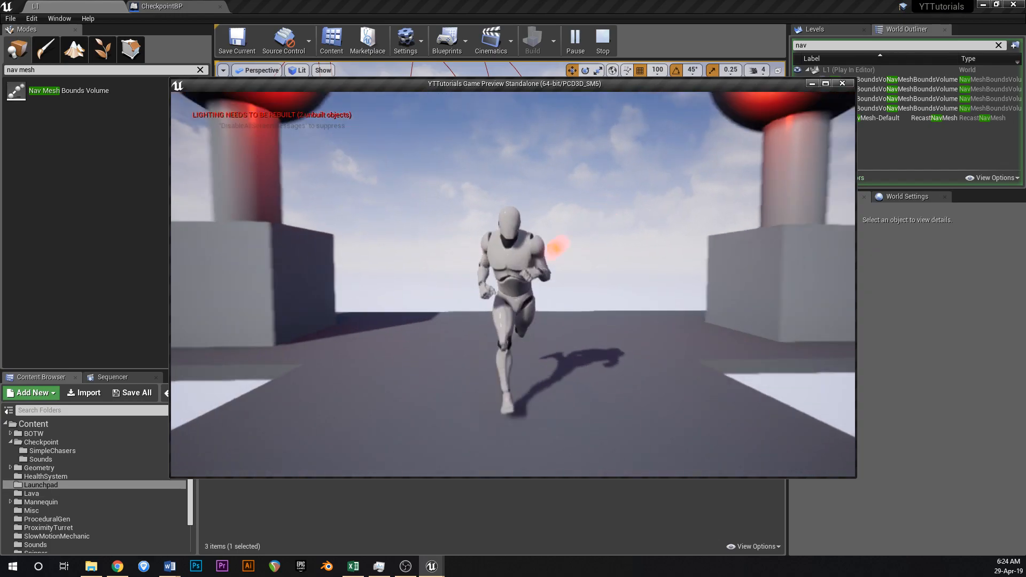
key("s")
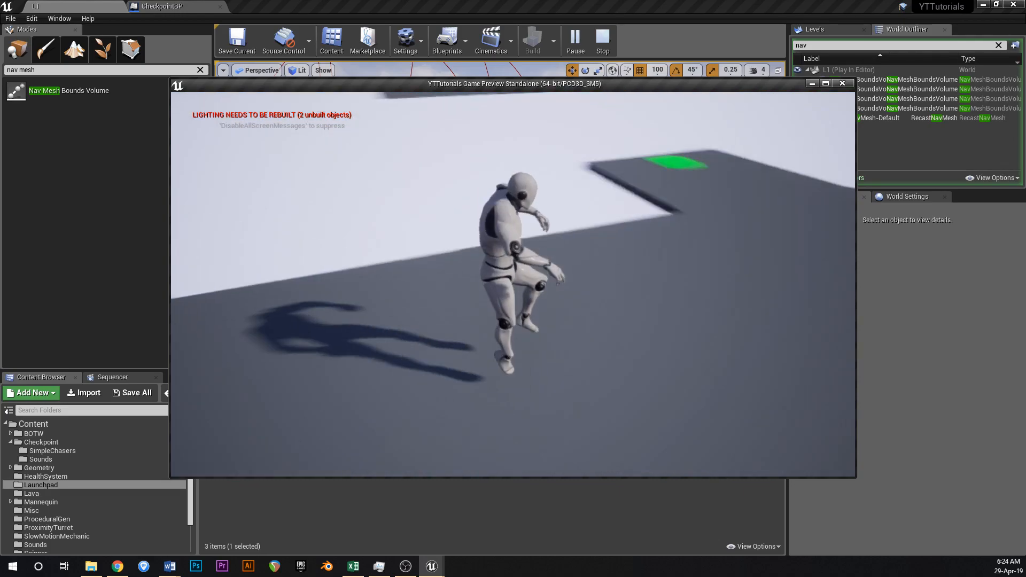
- Launch to the distant platform, run past the chaser to the next checkpoint, and end the preview
key("w")
key("w")
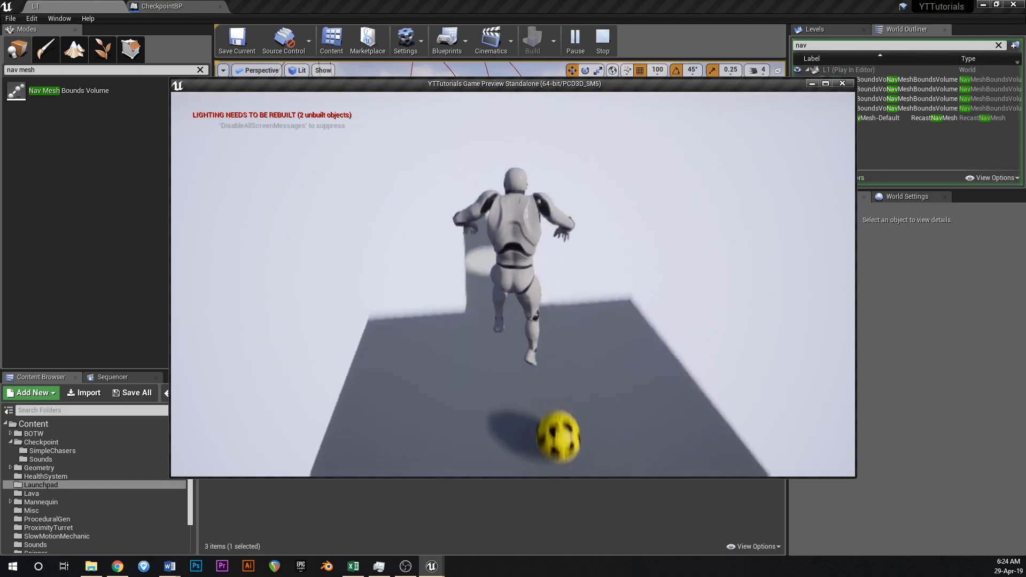
key("w")
key("a")
key("w")
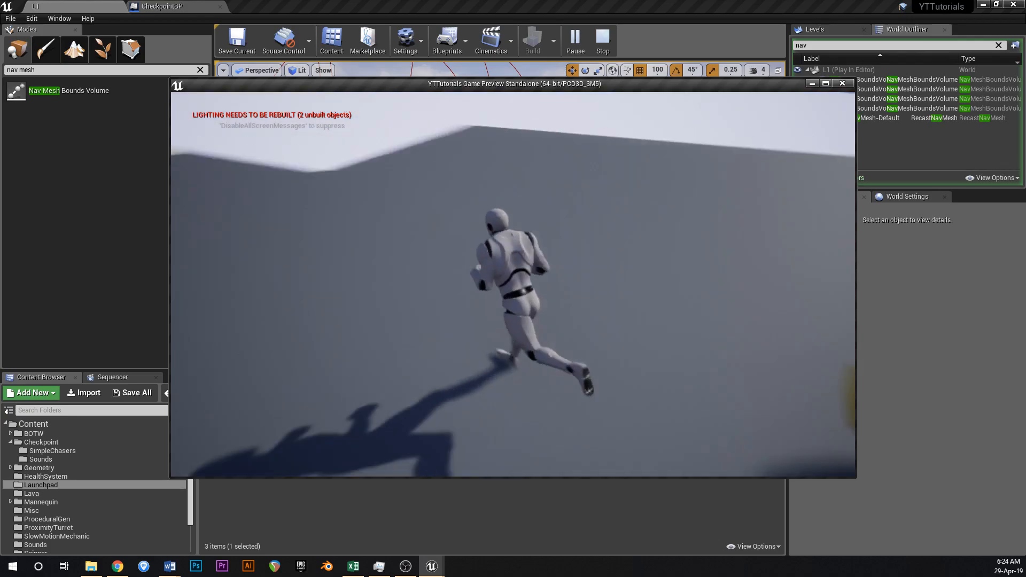
key("w")
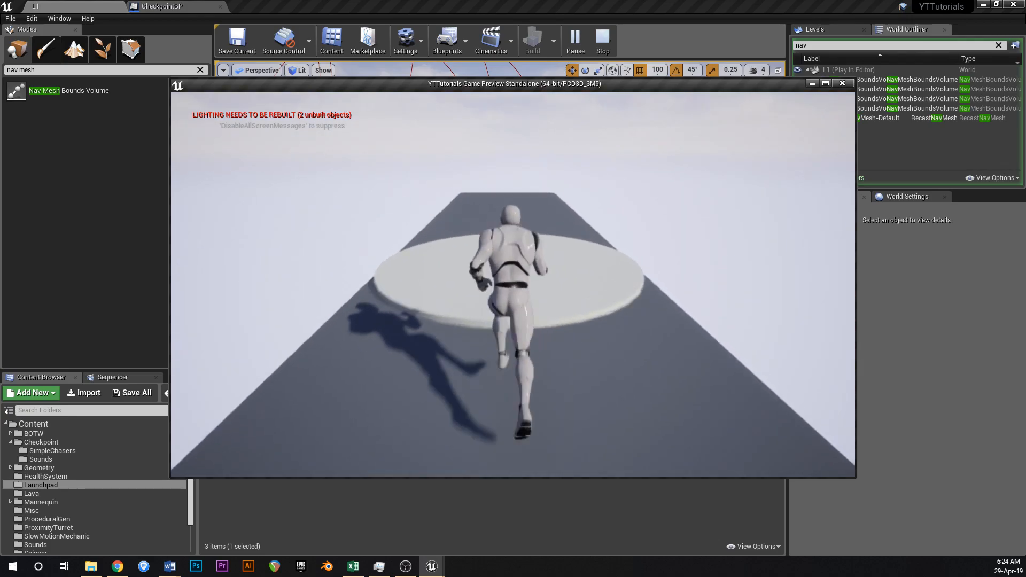
key("Escape")
- Duplicate the distant 4 by 4 floor platform beyond the last checkpoint strip to Y 6500 and save the level
left_click(226, 394)
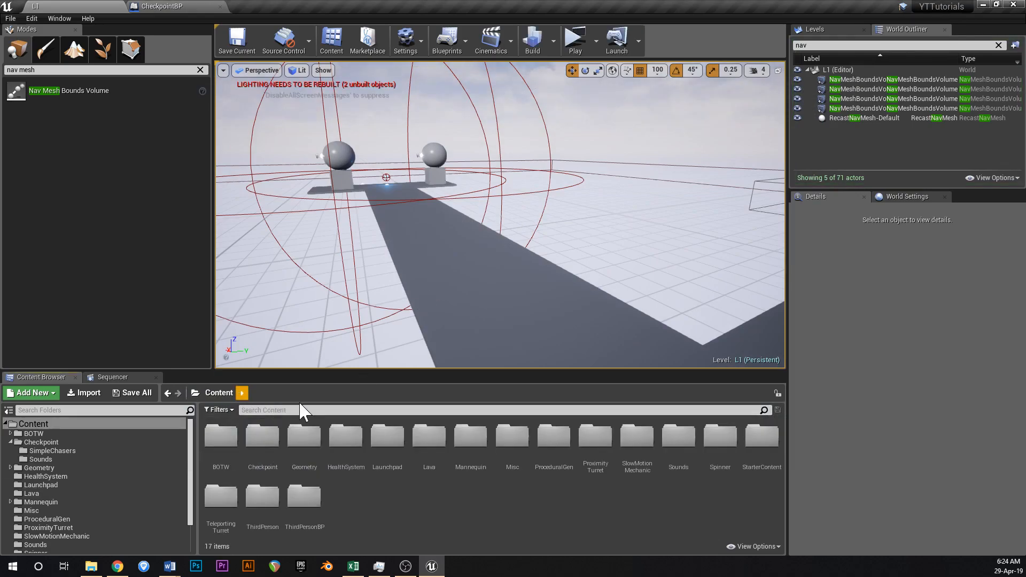
right_click_drag(382, 342, 456, 301)
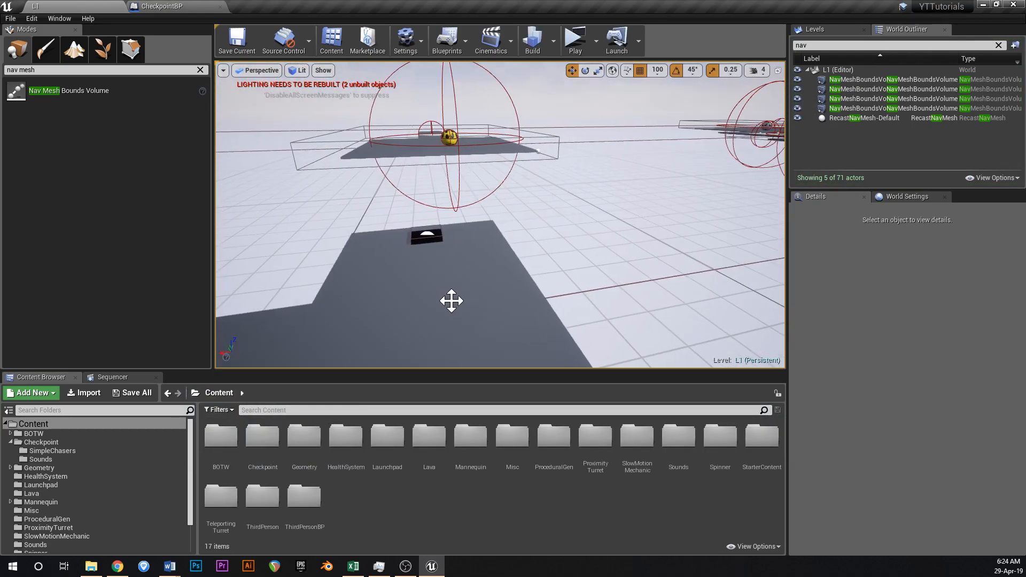
right_click_drag(449, 243, 433, 258)
key("s")
key("w")
key("s")
left_click(519, 273)
key("s")
mouse_move(519, 273)
right_mouse_down()
mouse_move(526, 268)
mouse_move(509, 265)
right_mouse_up()
key("d")
key("a")
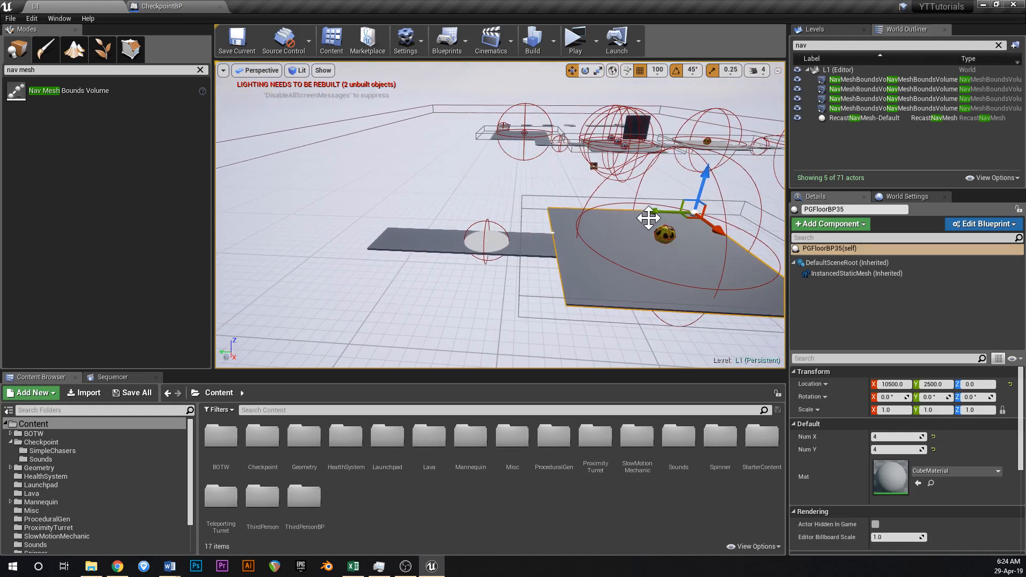
left_click_drag(653, 211, 378, 219, "alt")
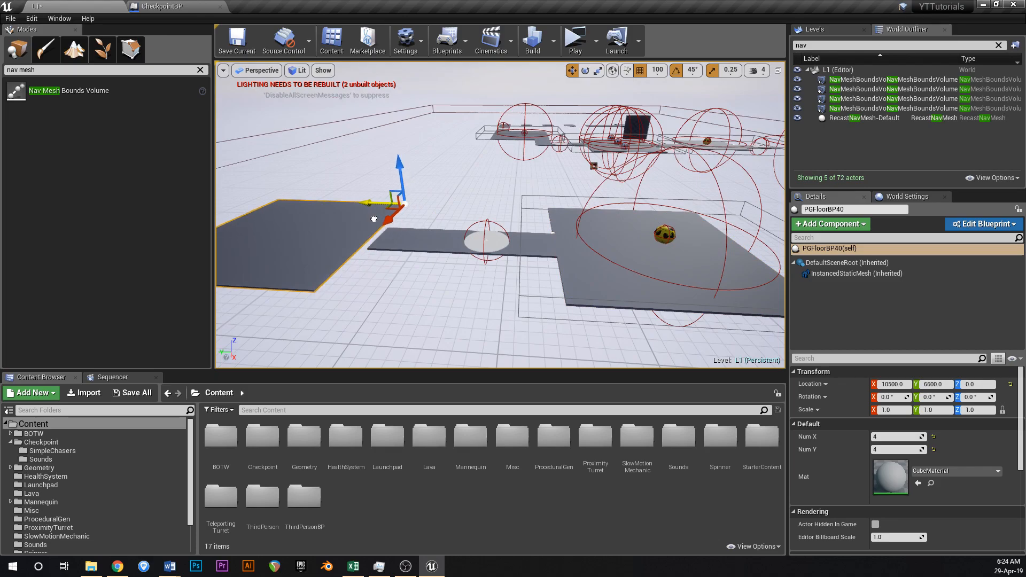
mouse_move(386, 224)
right_mouse_down()
mouse_move(337, 223)
mouse_move(394, 232)
right_mouse_up()
key("a")
key("w")
key("ctrl+s")
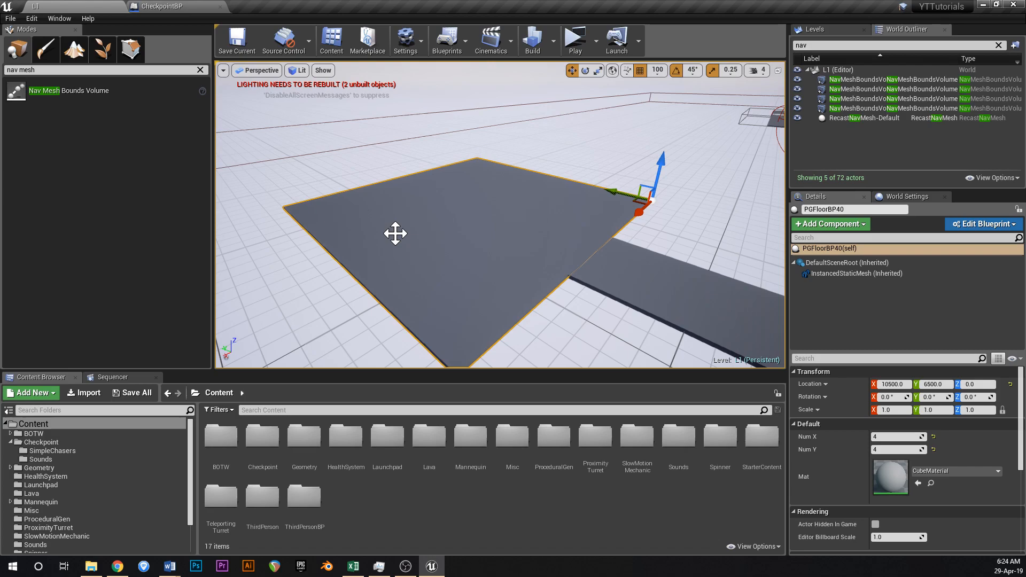
- Reduce the duplicated platform to a single tile by setting both Num X and Num Y to 1
left_click_drag(898, 437, 879, 437)
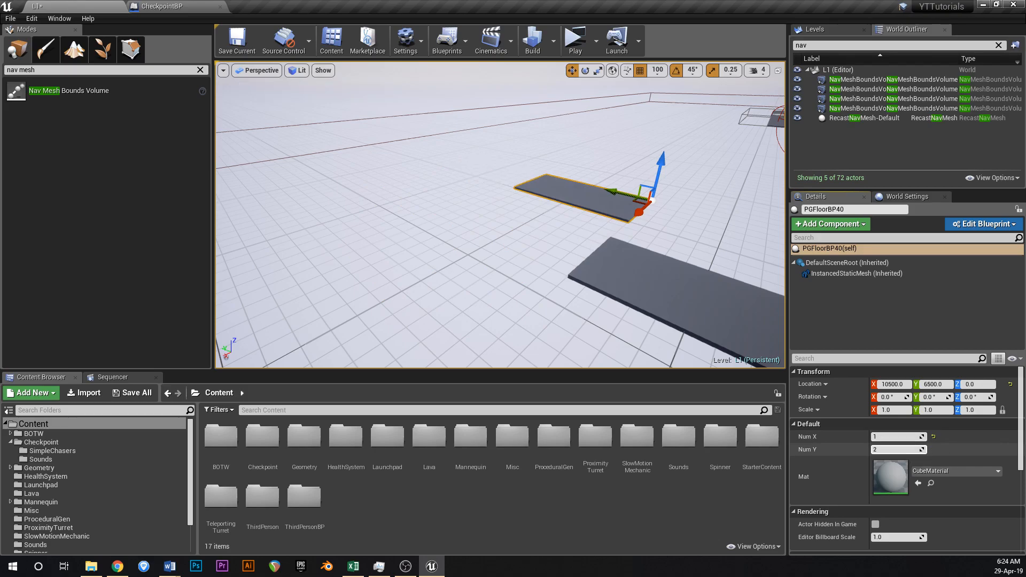
right_click_drag(609, 271, 503, 293)
mouse_move(343, 342)
right_mouse_down()
mouse_move(321, 349)
mouse_move(337, 342)
right_mouse_up()
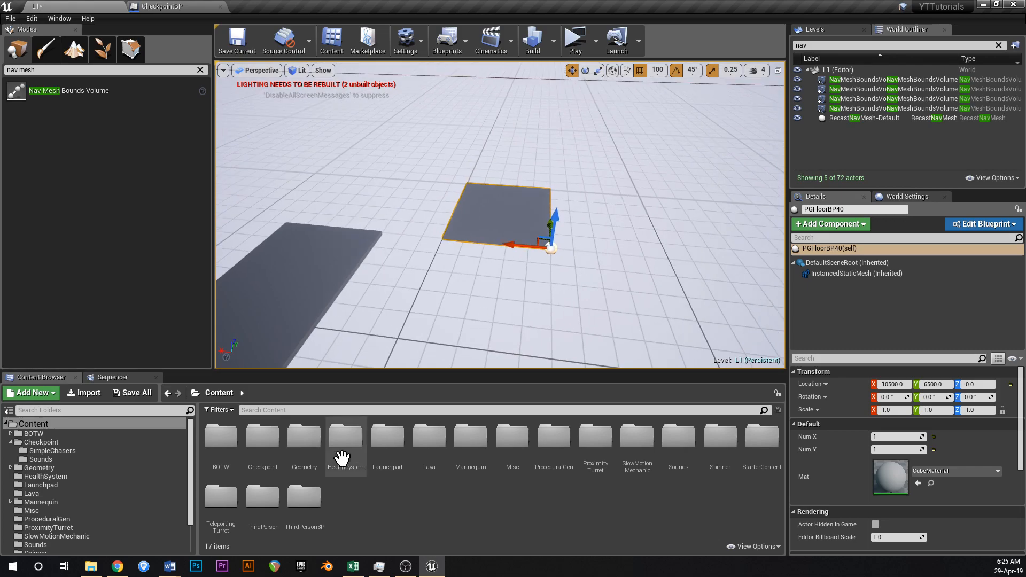
- Place a LaunchpadBP on the single floor tile and centre it using a grid snap of 50
double_click(387, 435)
left_click_drag(221, 438, 506, 213)
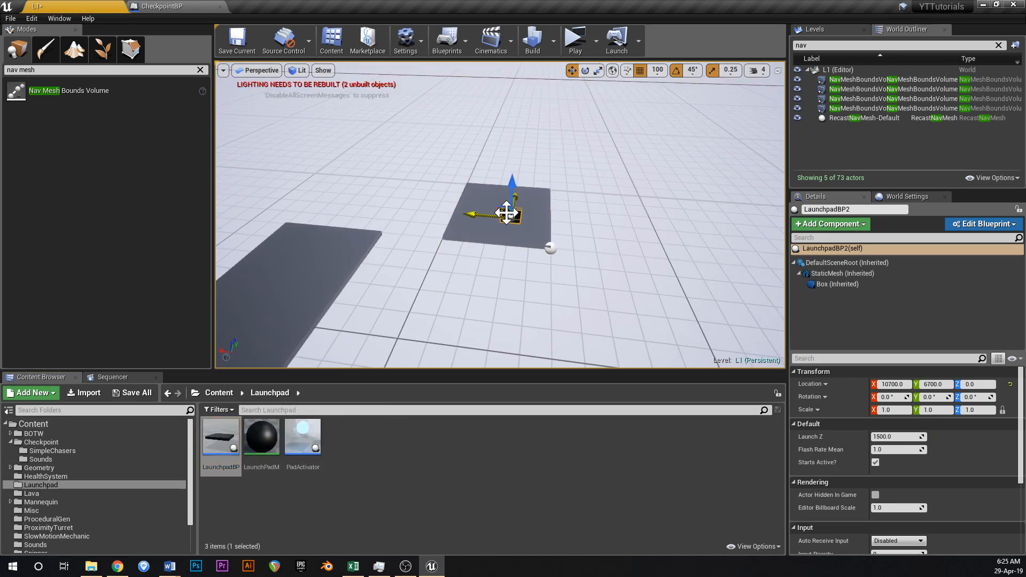
left_click(658, 70)
left_click(667, 135)
right_click_drag(525, 217, 592, 233)
- Group the new launchpad with its floor tile and move the group to the far end of the last checkpoint strip
left_click(564, 250, "ctrl")
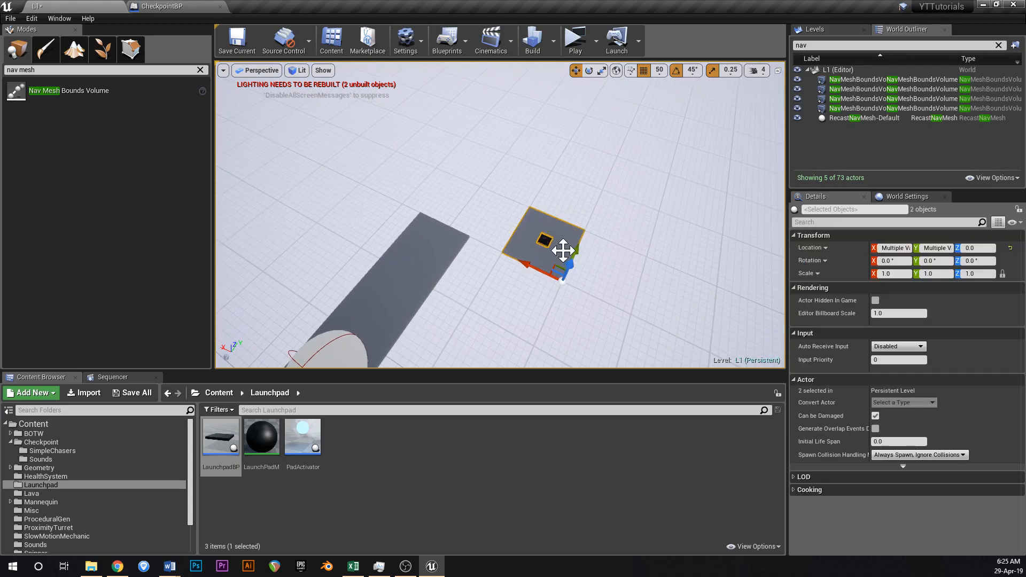
right_click_drag(559, 250, 559, 250)
left_click_drag(606, 247, 463, 255)
right_click_drag(464, 254, 463, 255)
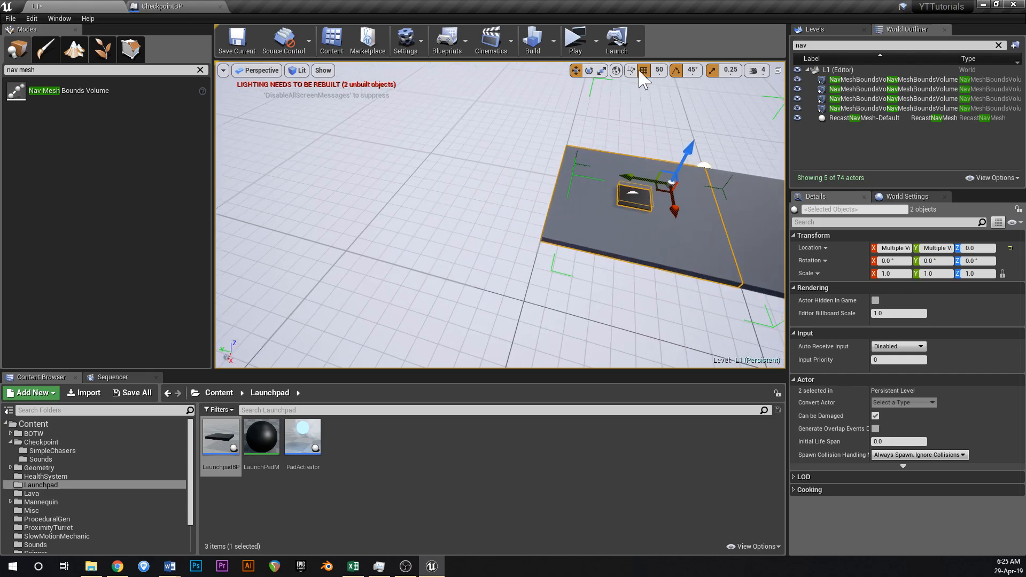
- Set the grid snap size to 100 and save the level
left_click(660, 70)
left_click(672, 152)
right_click_drag(672, 152, 623, 142)
key("ctrl+s")
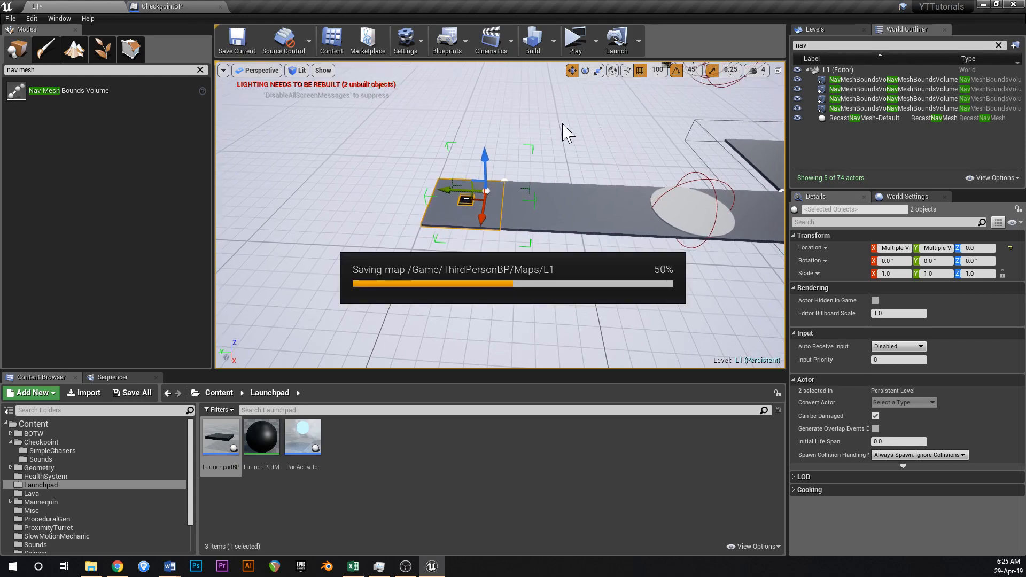
- Playtest the launchpad at the end of the checkpoint strip and stop the session
left_click(579, 43)
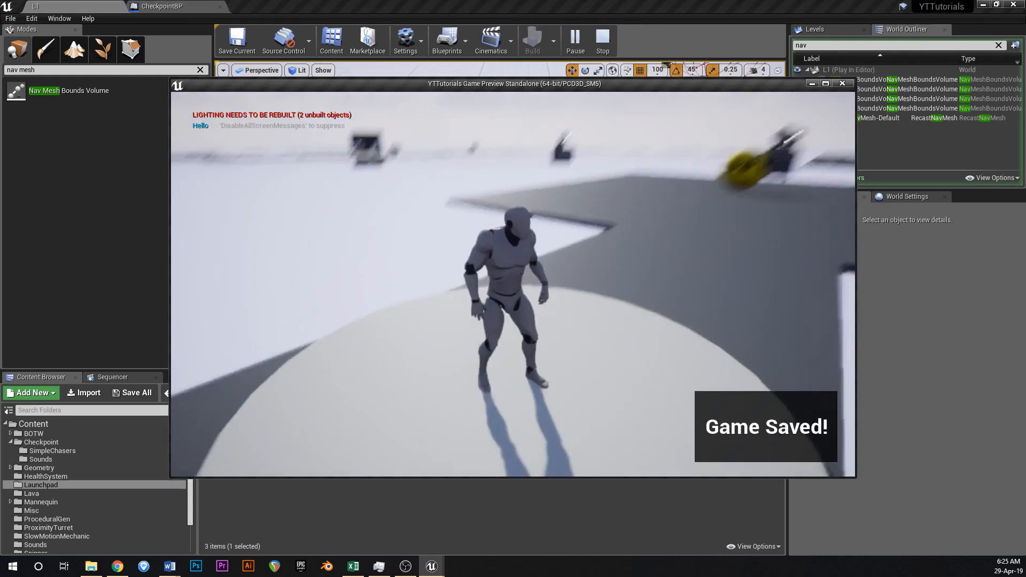
key("w")
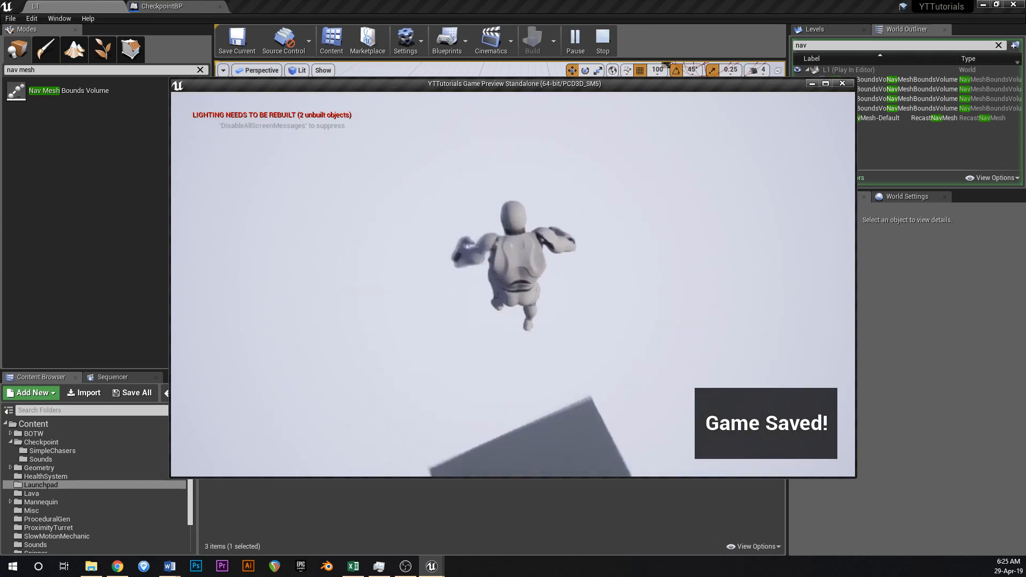
key("Escape")
- Set the Launch Z of the launchpad at the end of the strip to 1000
mouse_move(571, 218)
right_mouse_down()
mouse_move(529, 218)
mouse_move(571, 218)
right_mouse_up()
key("s")
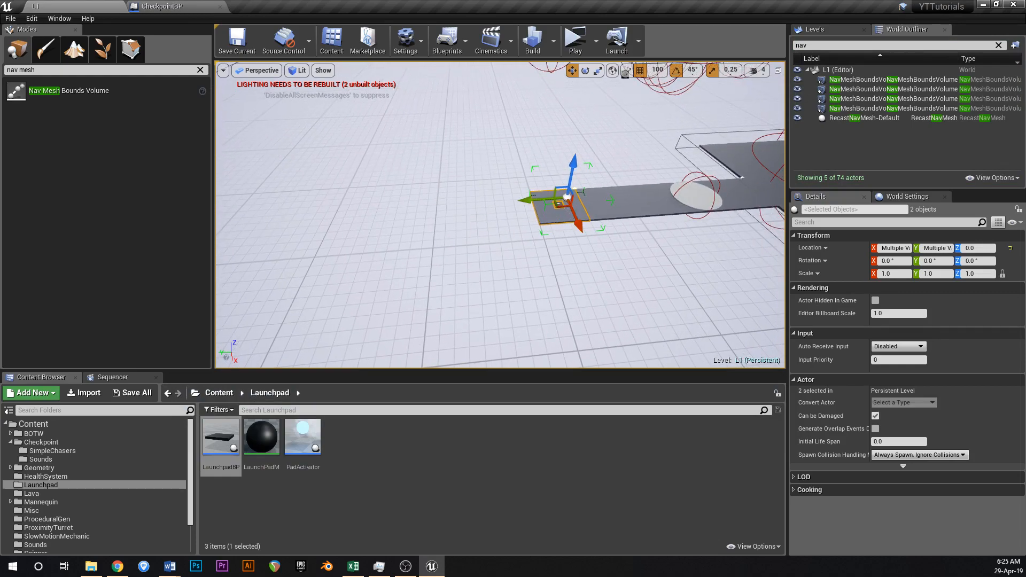
scroll(568, 214, "up", 2)
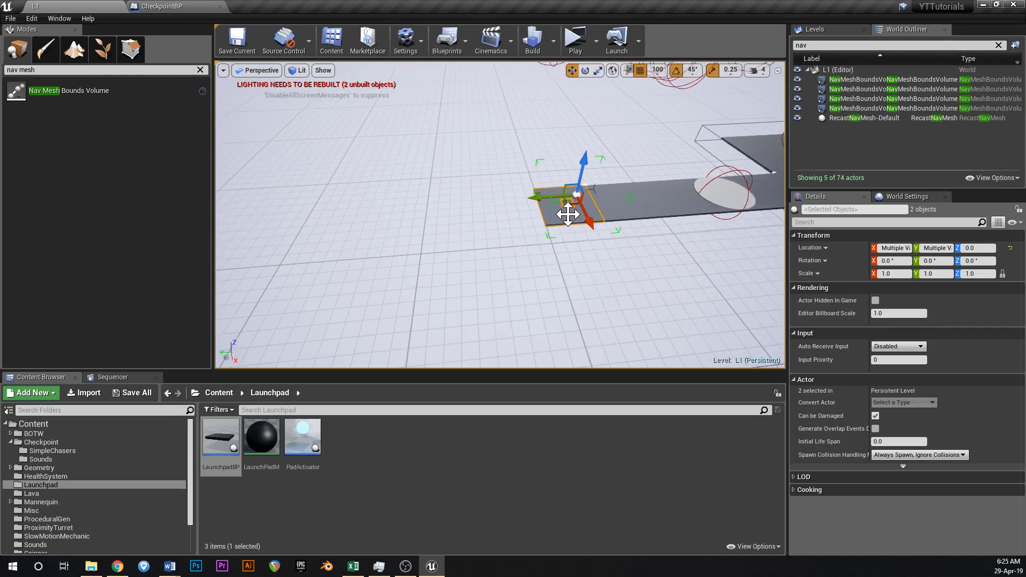
left_click(568, 207)
key("f")
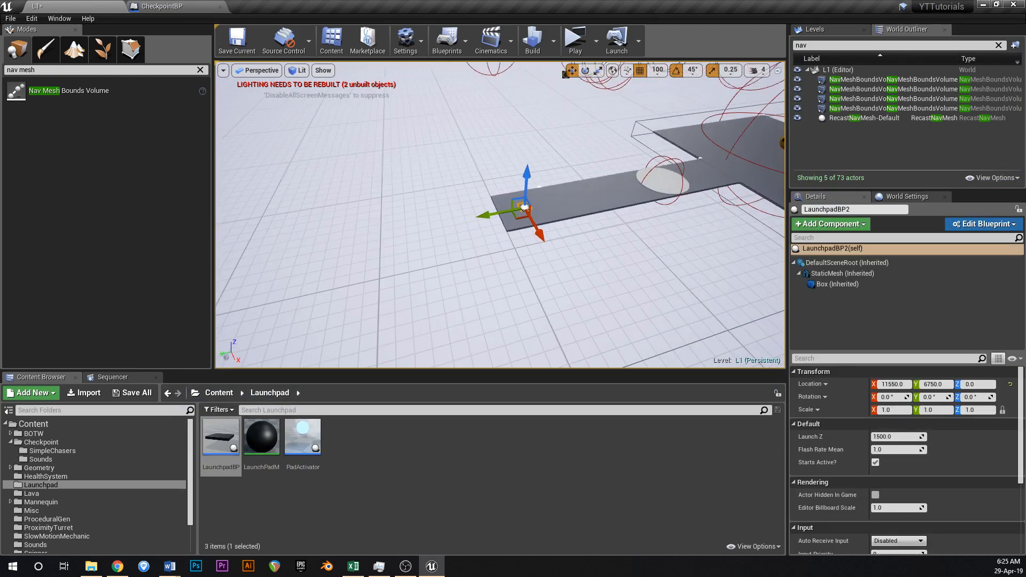
left_click(886, 438)
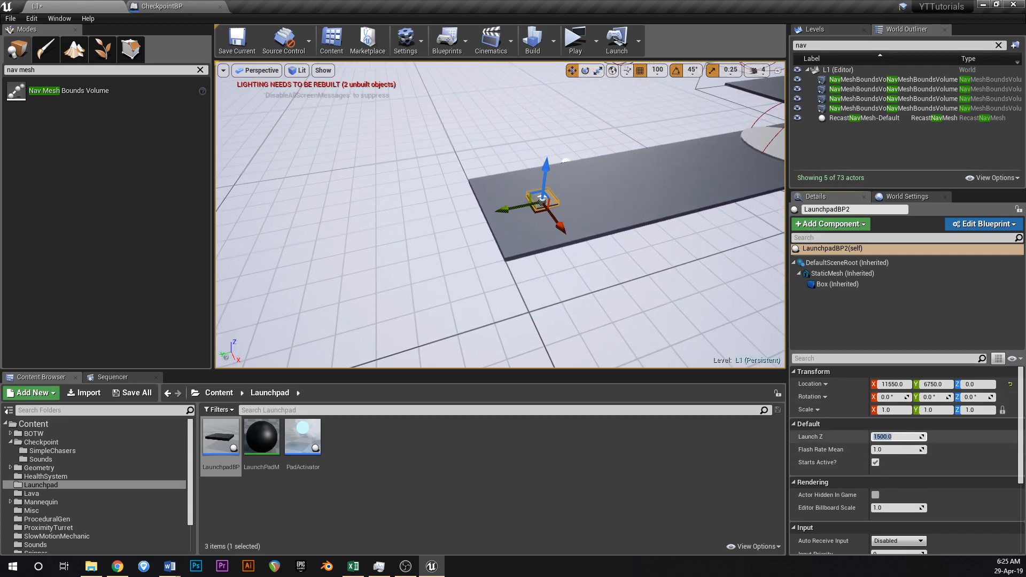
- Duplicate the launchpad and its floor tile along Y beyond the end of the strip and save the level
left_click(576, 212, "ctrl")
scroll(570, 213, "down", 6)
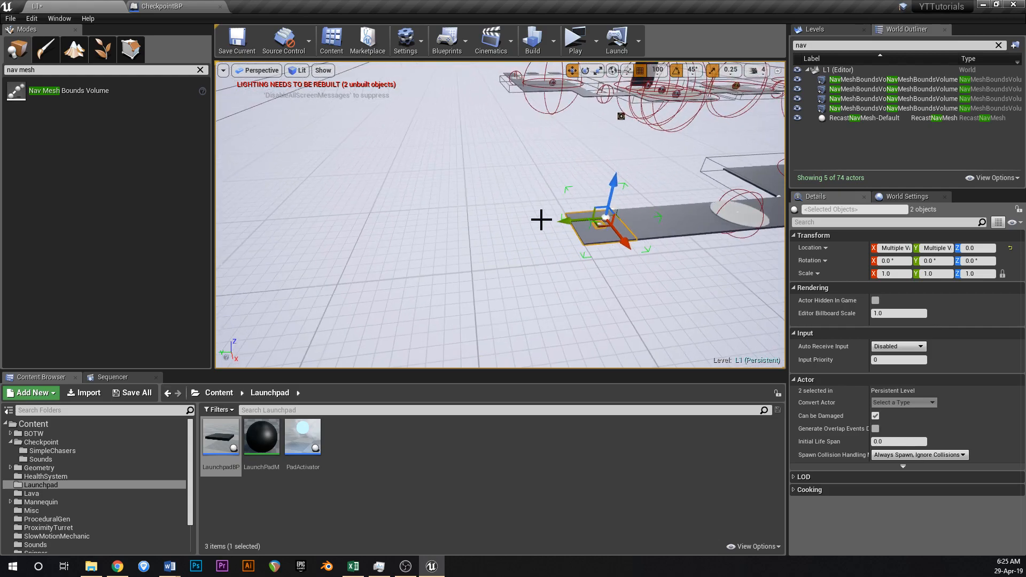
left_click_drag(576, 221, 419, 241, "alt")
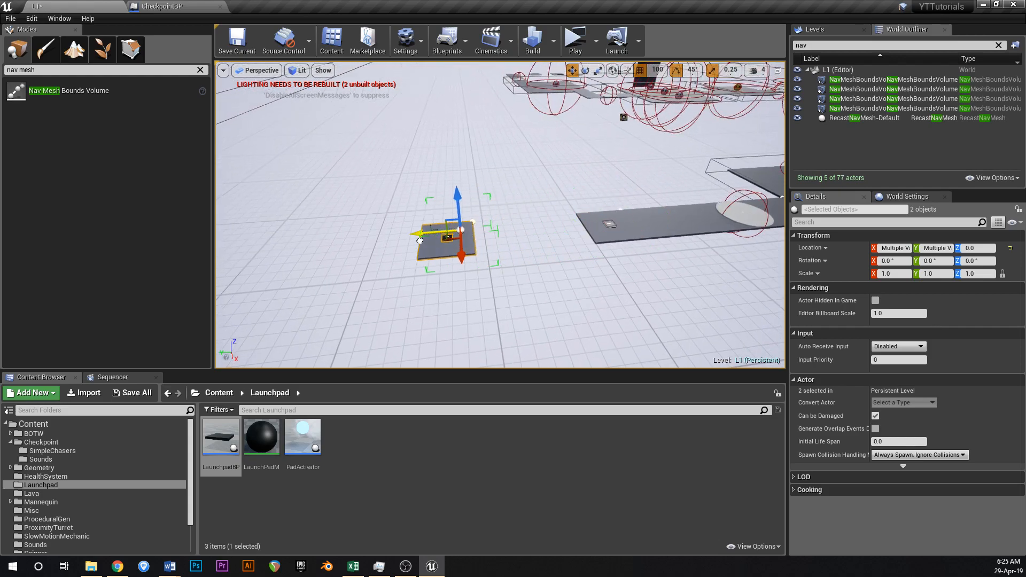
key("ctrl+s")
- Enlarge the duplicated floor tile to a 2 by 2 platform by setting both Num X and Num Y to 2
right_click_drag(457, 245, 485, 295)
left_click(516, 293)
left_click(888, 436)
type("2")
key("Tab")
type("2")
key("Return")
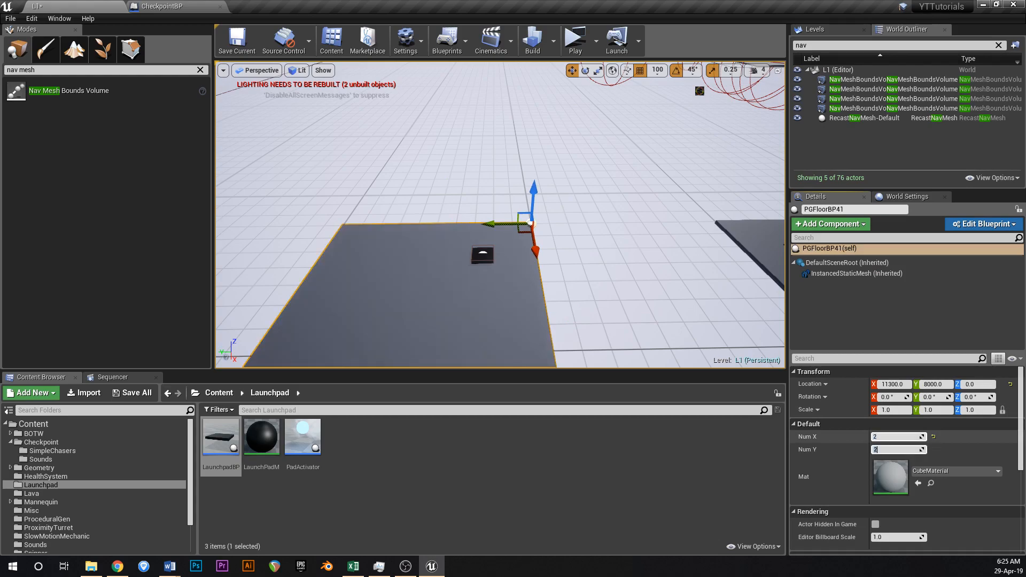
- Shift the 2 by 2 platform along X and Y so that its launchpad sits near the middle
scroll(548, 271, "down", 5)
left_click_drag(547, 212, 554, 199)
right_click_drag(534, 208, 411, 214)
key("d")
key("w")
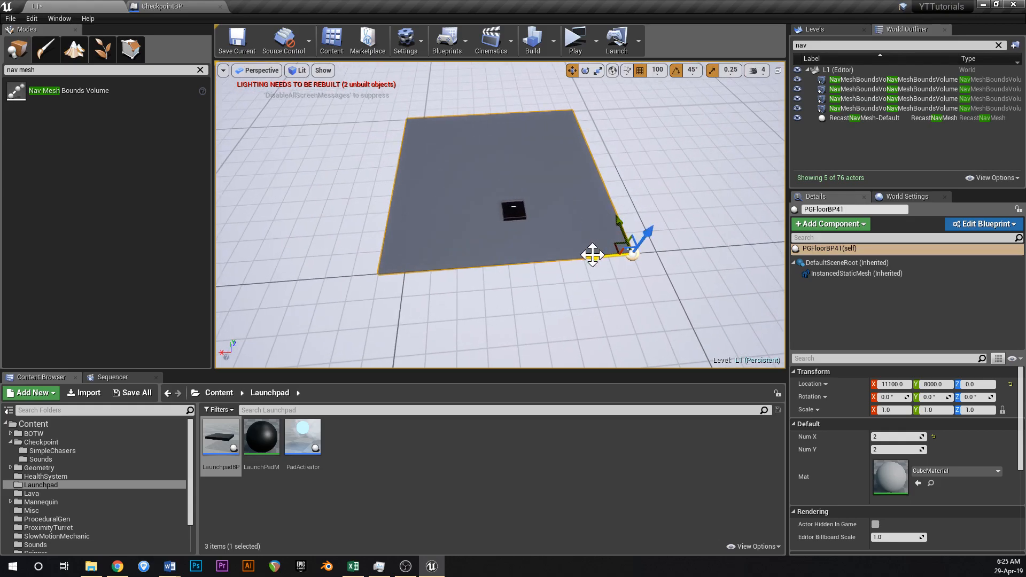
left_click_drag(606, 260, 615, 259)
left_click_drag(636, 222, 649, 262)
right_click_drag(583, 192, 619, 191)
key("a")
- Centre the launchpad on the 2 by 2 platform at X 11500, Y 8300 using a grid snap of 50
left_click(593, 186)
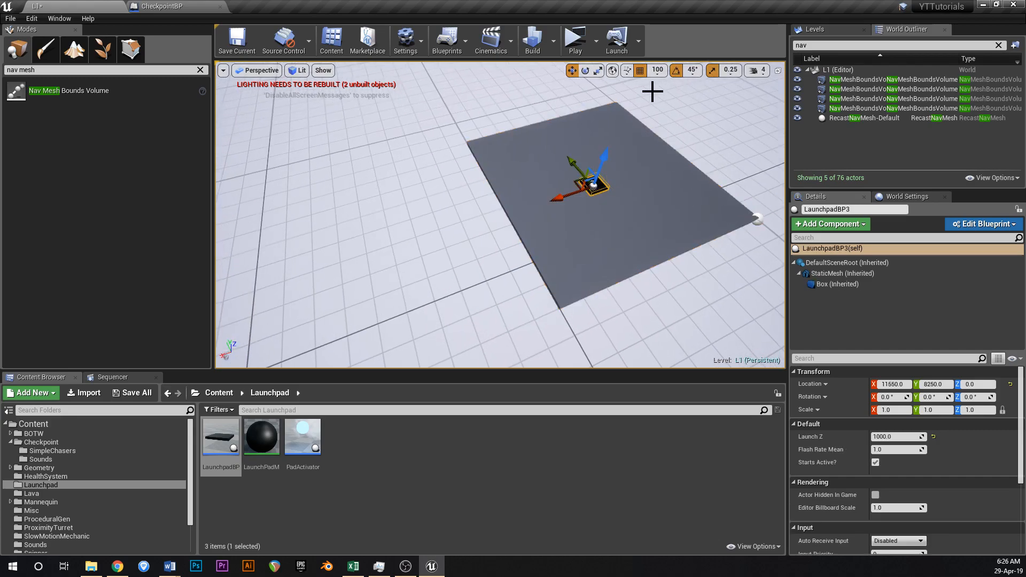
left_click(657, 70)
left_click(668, 127)
left_click_drag(572, 197, 581, 196)
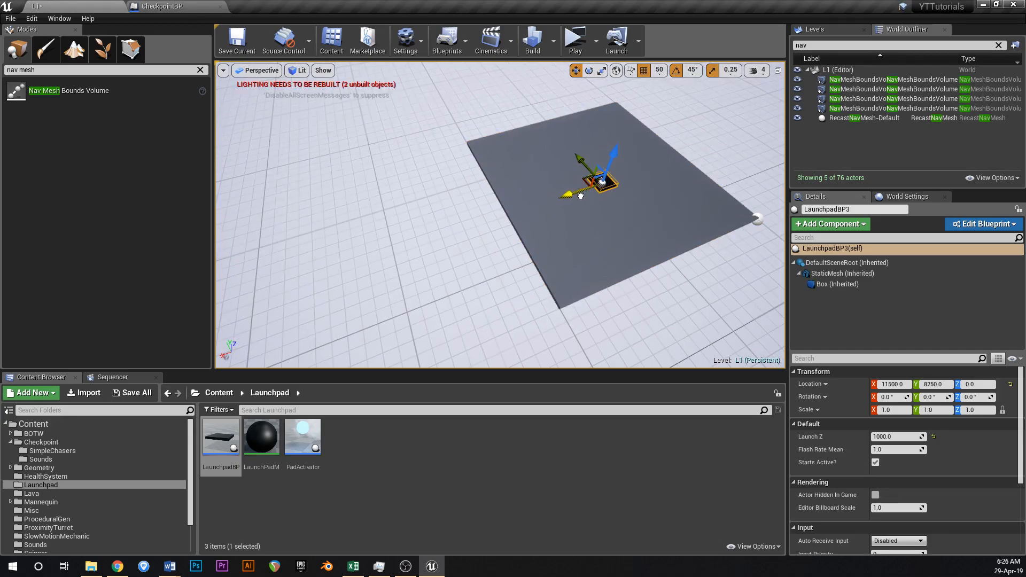
key("d")
right_click_drag(588, 168, 534, 214)
key("w")
key("s")
right_click_drag(561, 138, 562, 143)
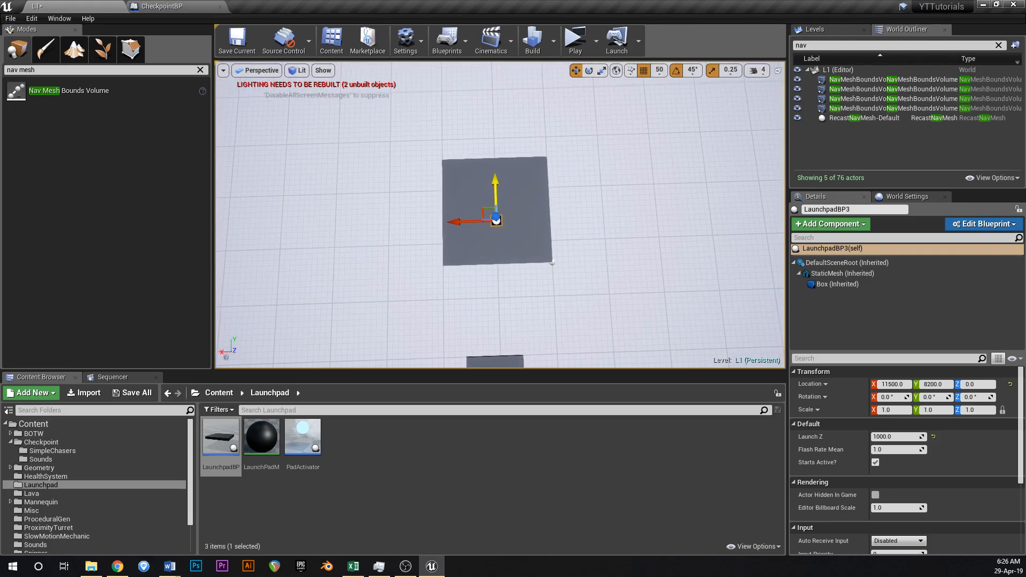
key("w")
right_click_drag(535, 214, 548, 196)
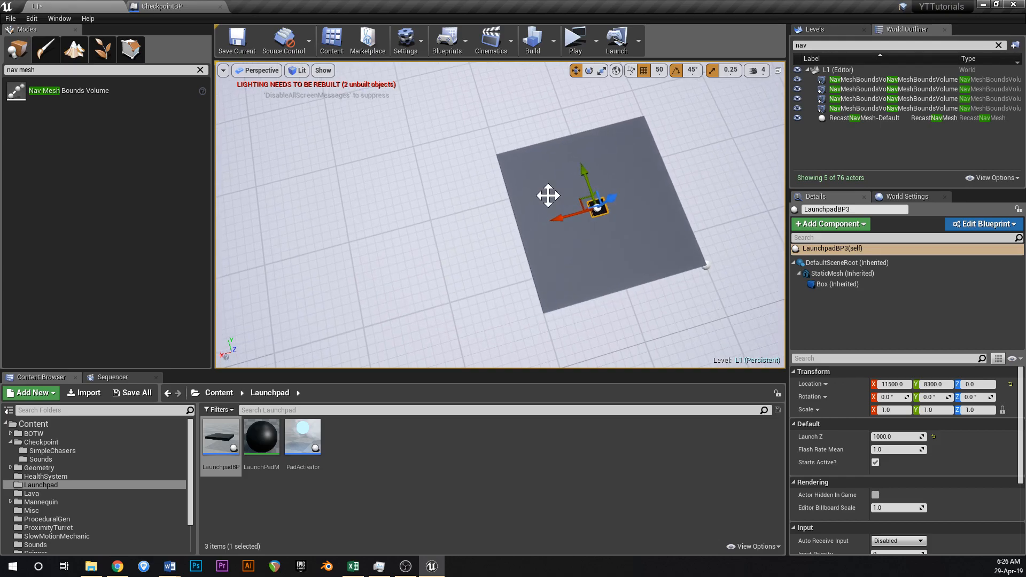
- Select the launchpad together with its 2 by 2 platform and save the level
left_click(665, 256, "ctrl")
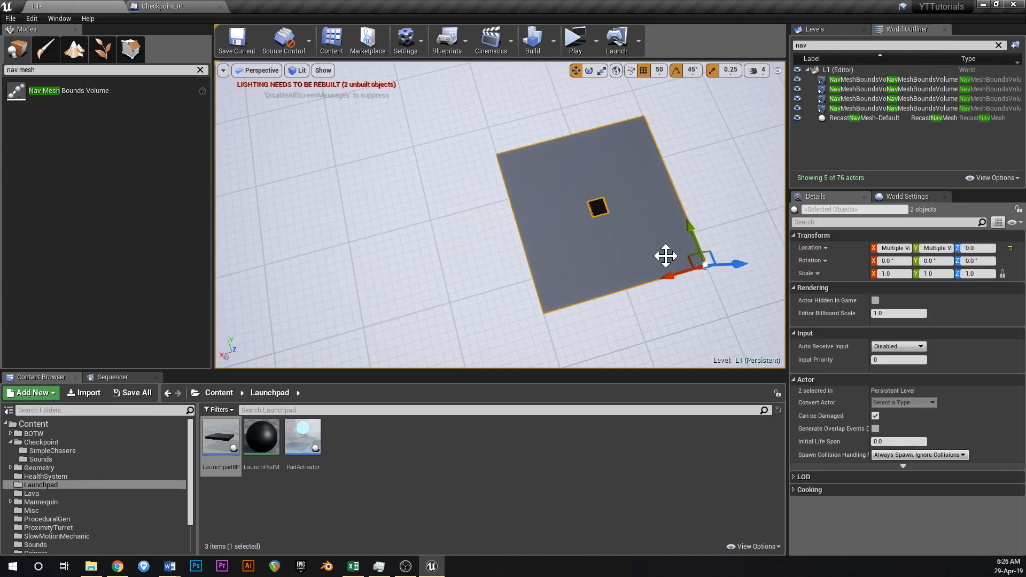
right_click_drag(666, 256, 637, 254)
key("ctrl+s")
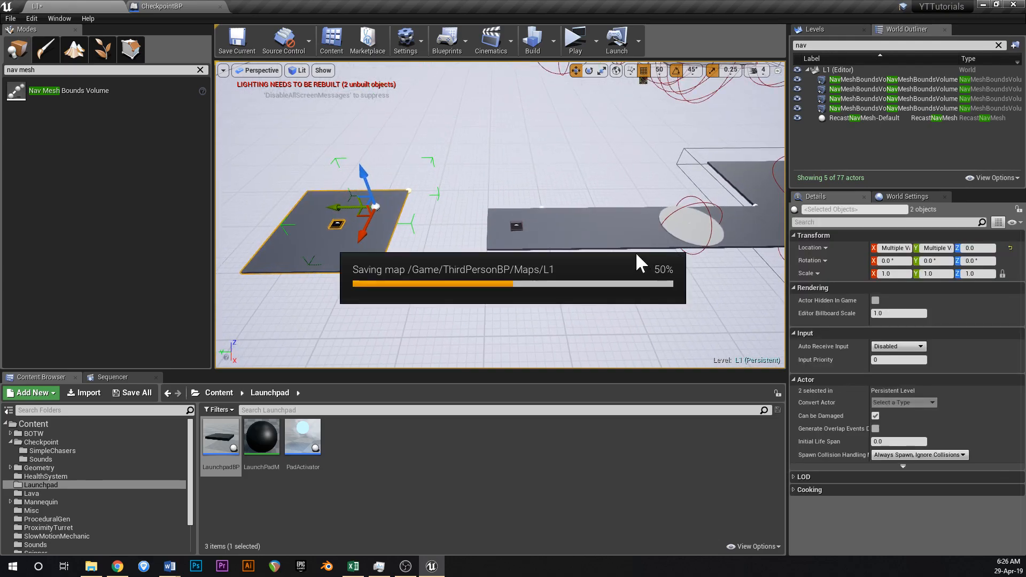
- Playtest the launch from the checkpoint strip onto the 2 by 2 platform and stop the session
left_click(572, 45)
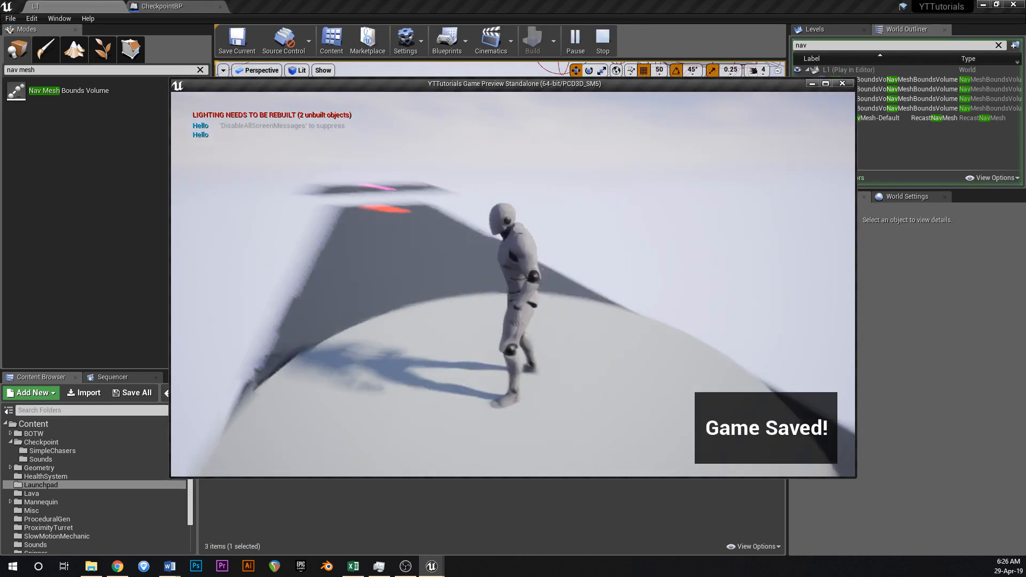
key("w")
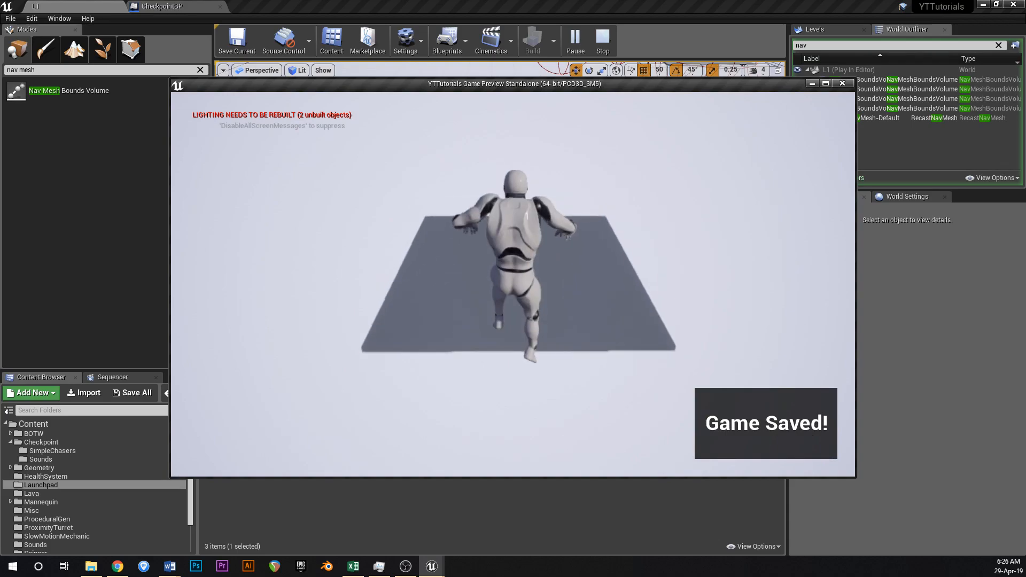
key("d")
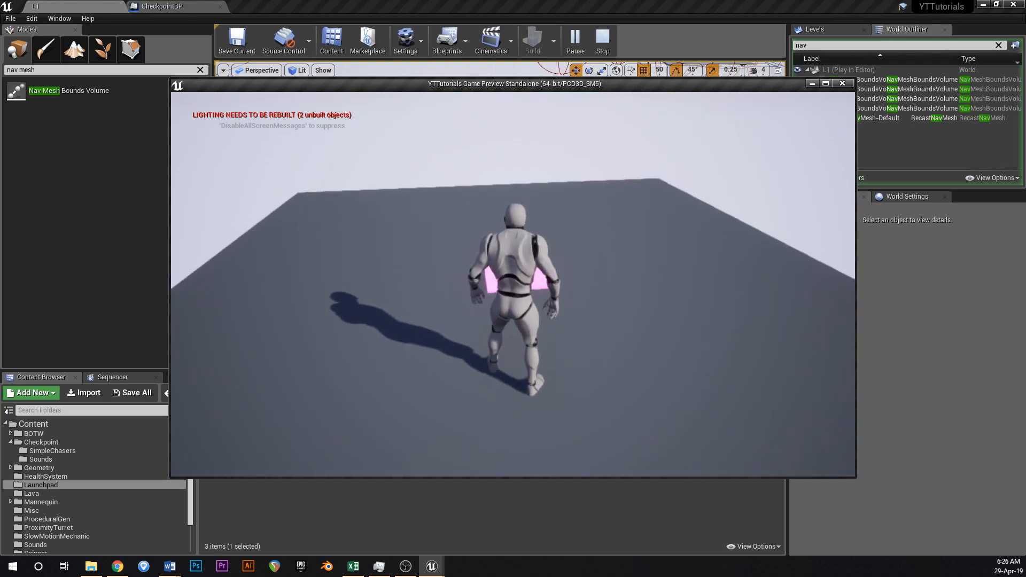
key("Escape")
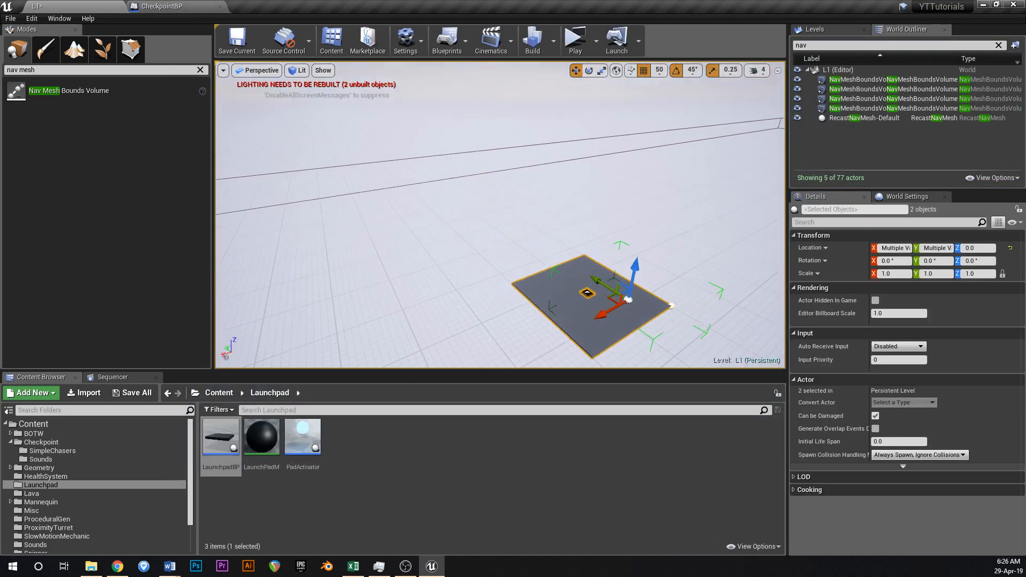
right_click_drag(414, 252, 481, 252)
left_click_drag(515, 283, 384, 283, "alt")
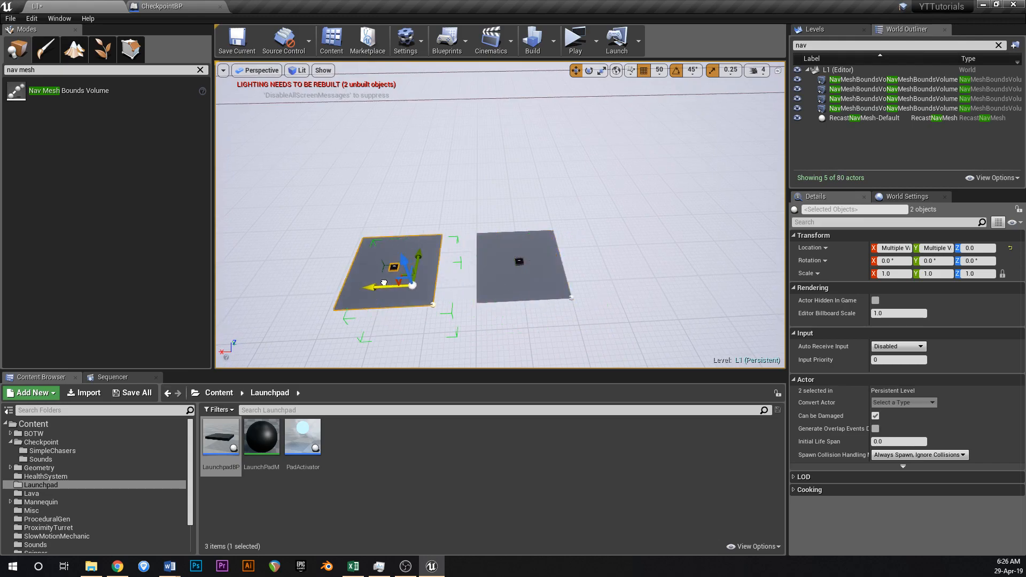
key("ctrl+z")
- Duplicate the 2 by 2 launchpad platform along X beside the original using a grid snap of 1000
right_click_drag(388, 284, 449, 301)
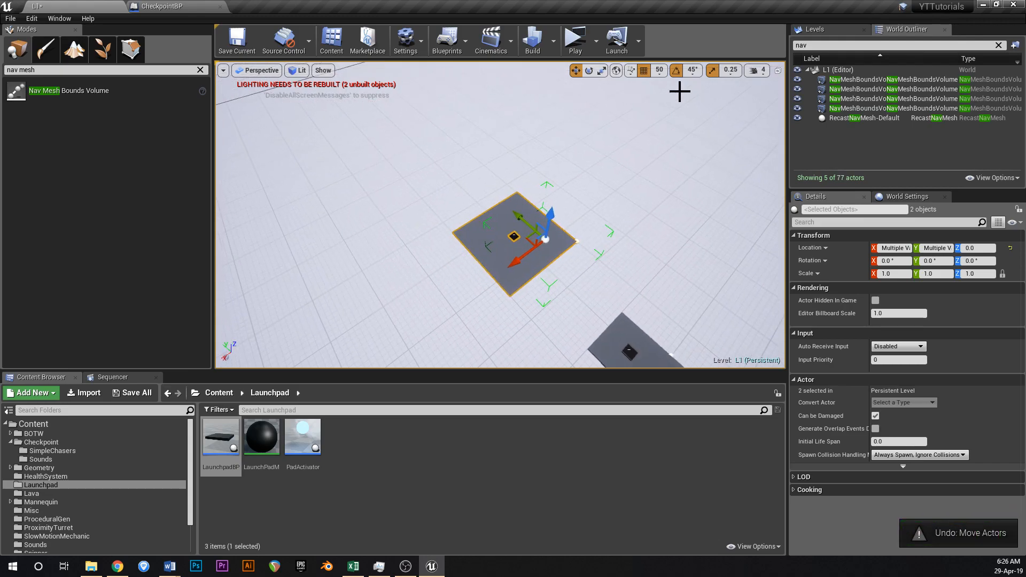
left_click(661, 72)
left_click(672, 162)
right_click_drag(533, 227, 587, 213)
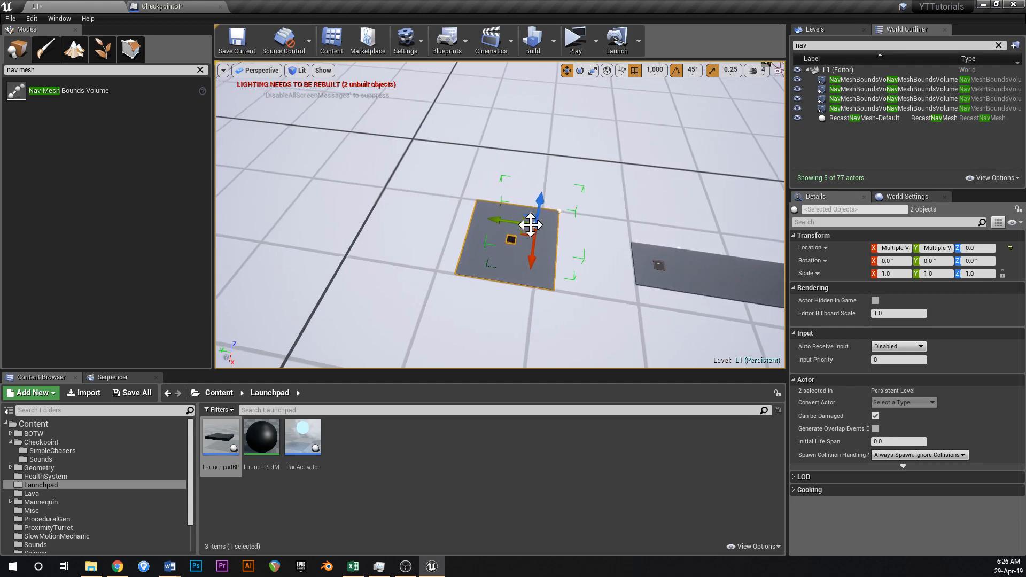
left_click_drag(503, 222, 626, 237)
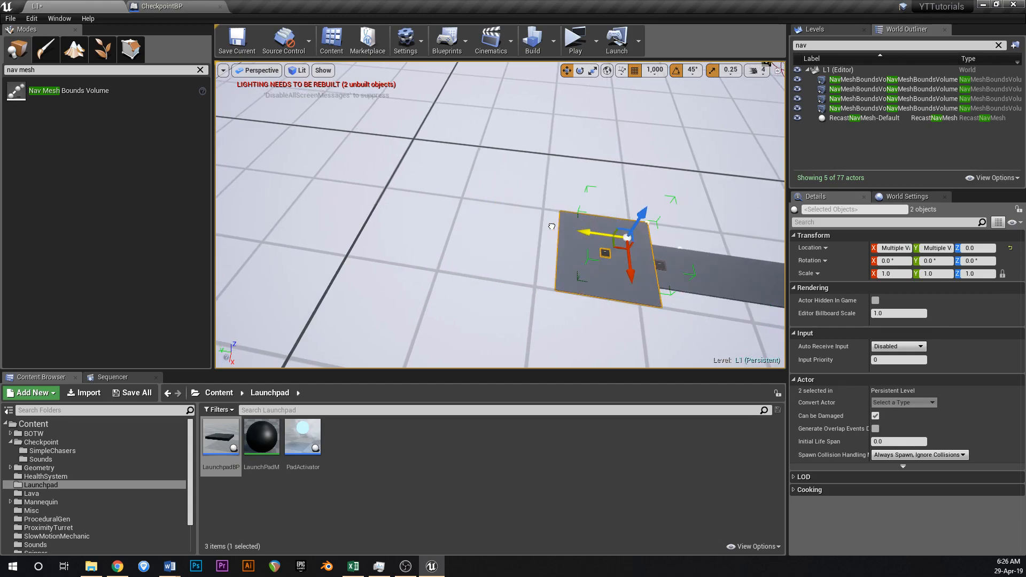
left_click_drag(552, 227, 533, 225)
right_click_drag(545, 228, 508, 222)
left_click_drag(508, 222, 366, 300, "alt")
right_click_drag(444, 261, 369, 259)
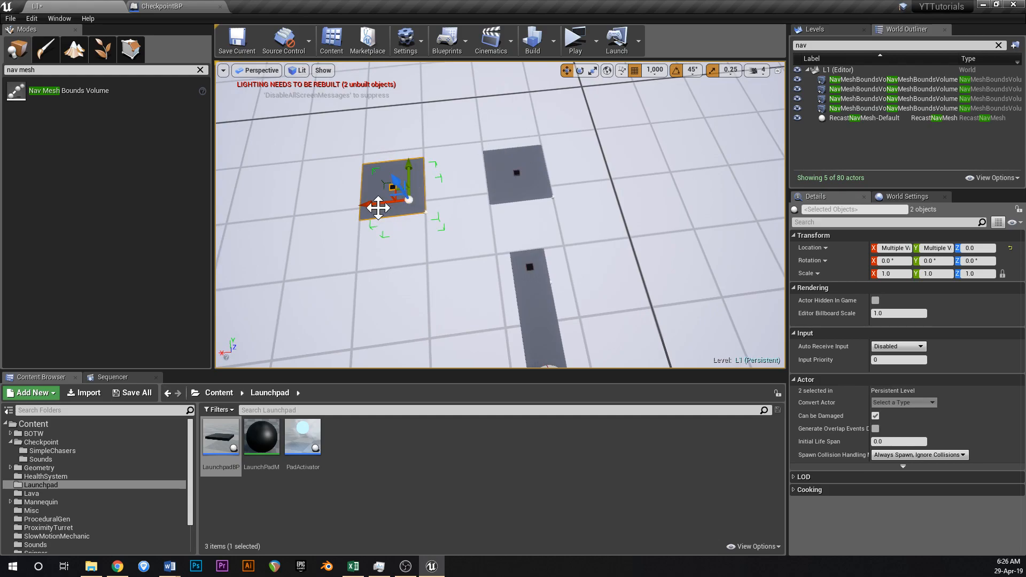
- Move the duplicated launchpad platform closer to the original along X using a grid snap of 500
left_click(655, 70)
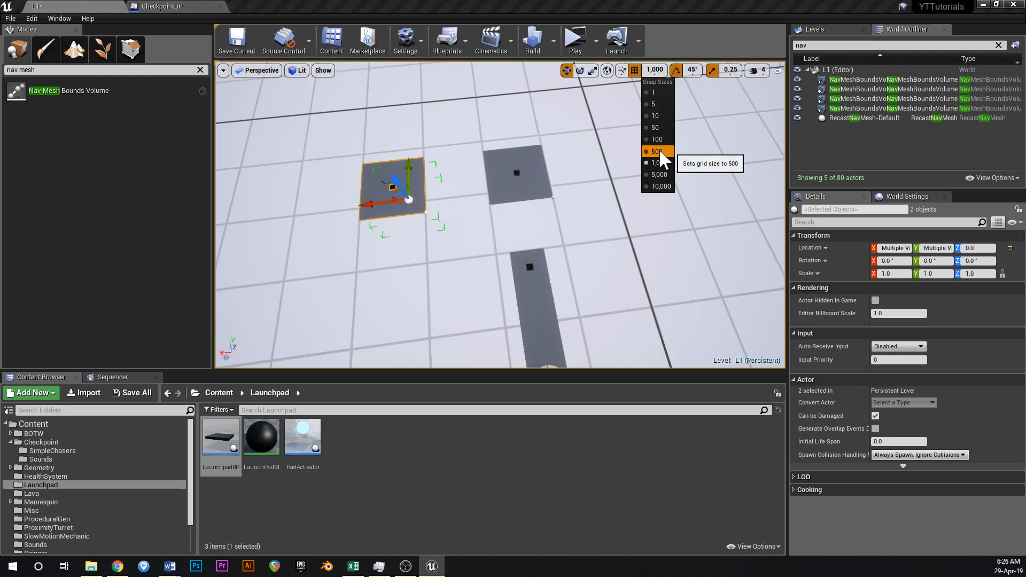
left_click(659, 148)
left_click_drag(391, 202, 418, 200)
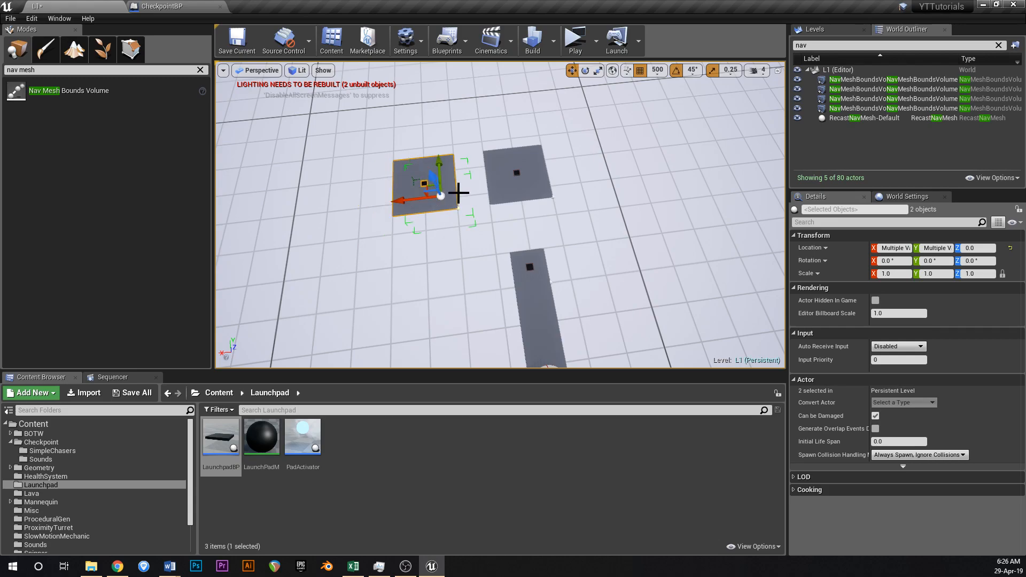
scroll(458, 193, "up", 3)
right_click_drag(441, 193, 442, 172)
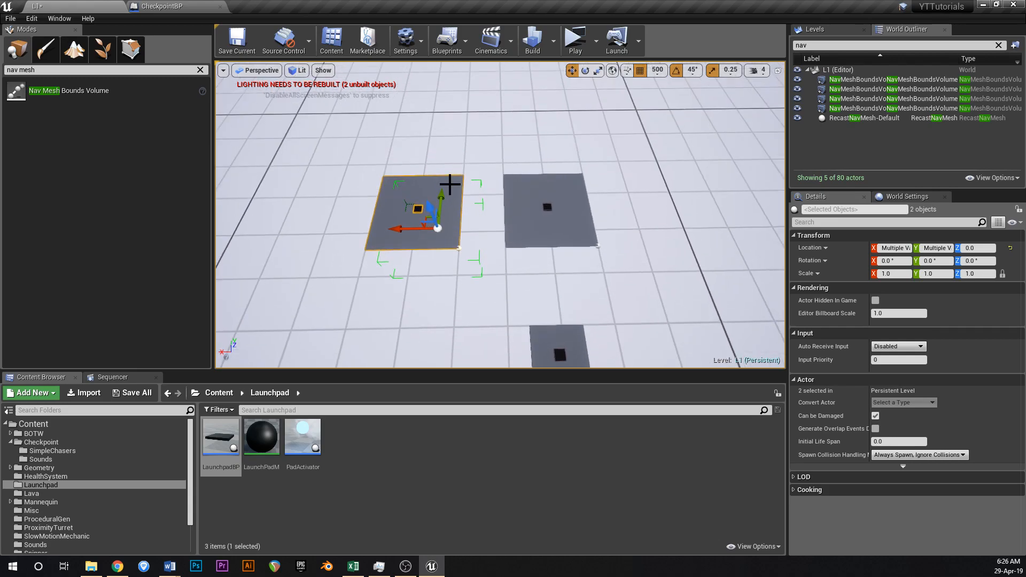
- Duplicate the launchpad platform into a second row of three behind the first two, and save the level
left_click_drag(440, 199, 536, 133, "alt")
right_click_drag(535, 154, 514, 133)
left_click_drag(567, 194, 368, 172, "alt")
right_click_drag(368, 172, 326, 165)
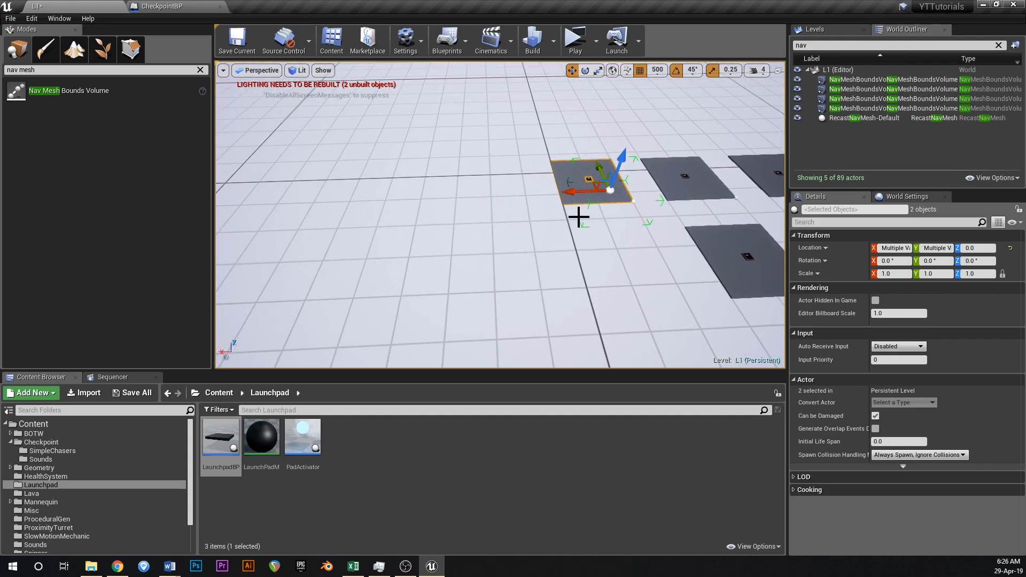
key("ctrl+s")
- Duplicate the end platform of the second row, with its launchpad, further along X to X 15500
right_click_drag(604, 208, 562, 190)
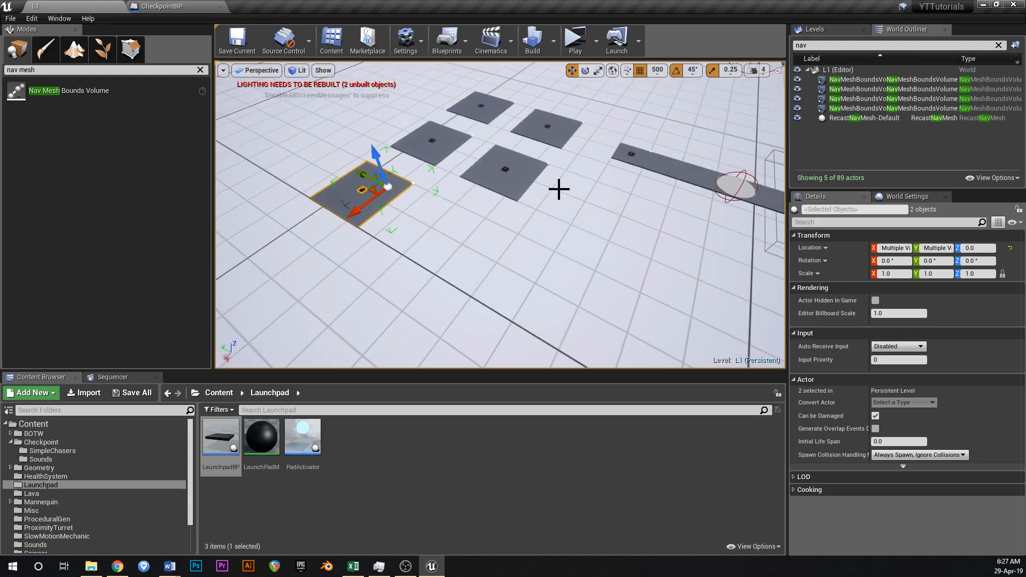
right_click_drag(363, 225, 473, 217)
left_click_drag(513, 207, 425, 235, "alt")
key("f")
right_click_drag(502, 212, 521, 214)
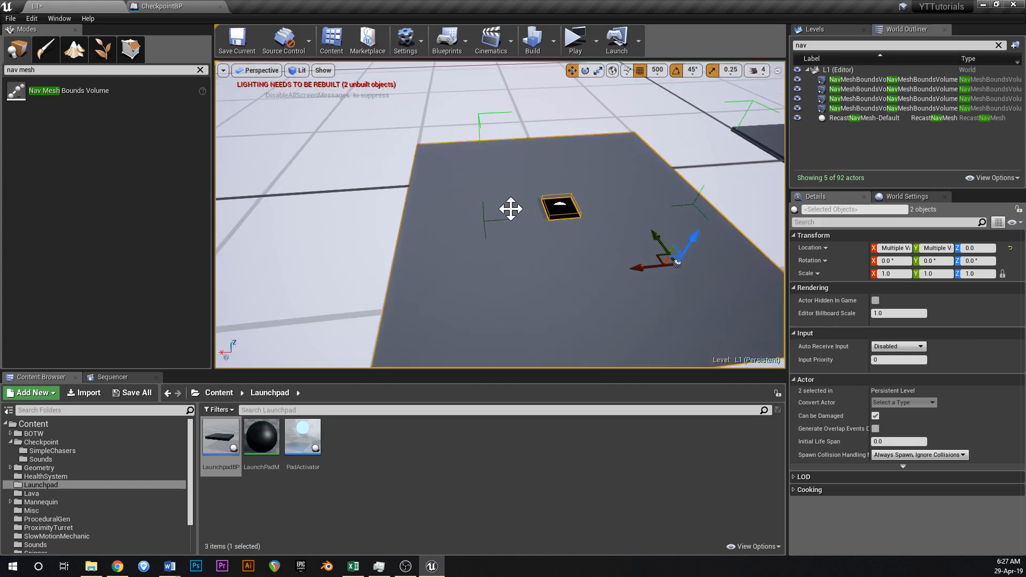
- Delete the launchpad from the newest platform and lengthen that platform by setting Num X to 4
left_click(565, 212)
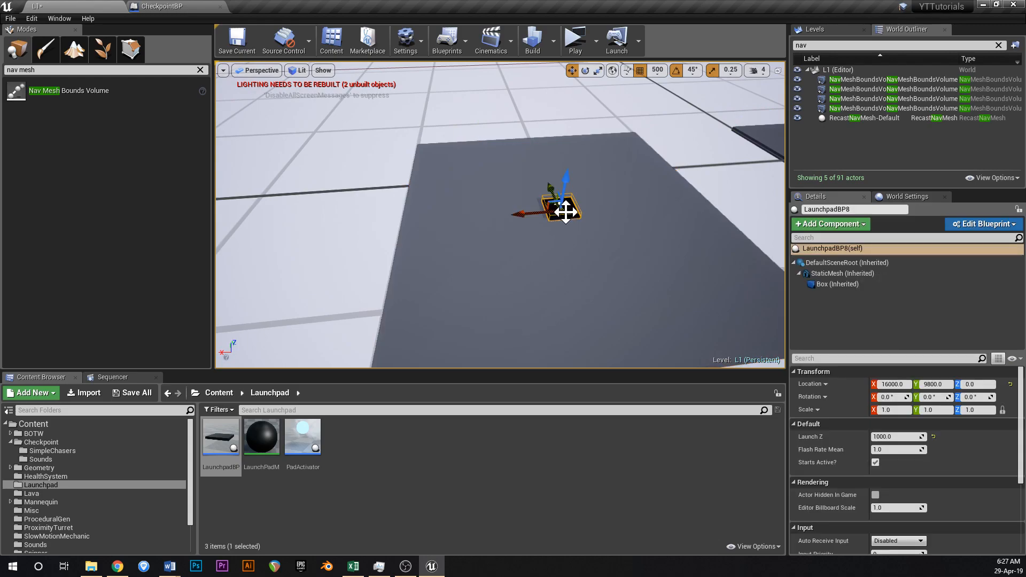
key("Delete")
scroll(565, 212, "down", 5)
left_click(566, 249)
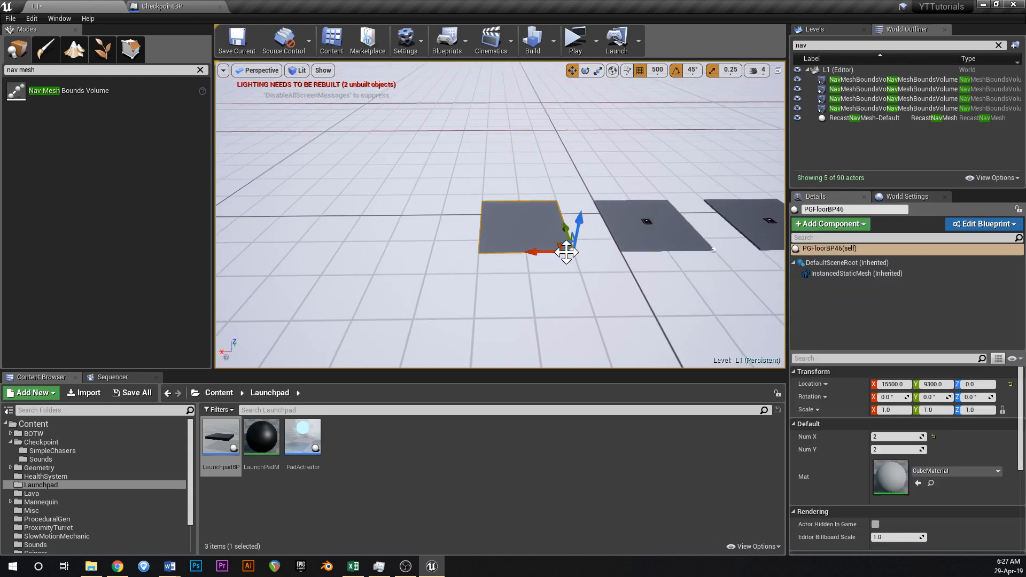
left_click_drag(900, 437, 915, 437)
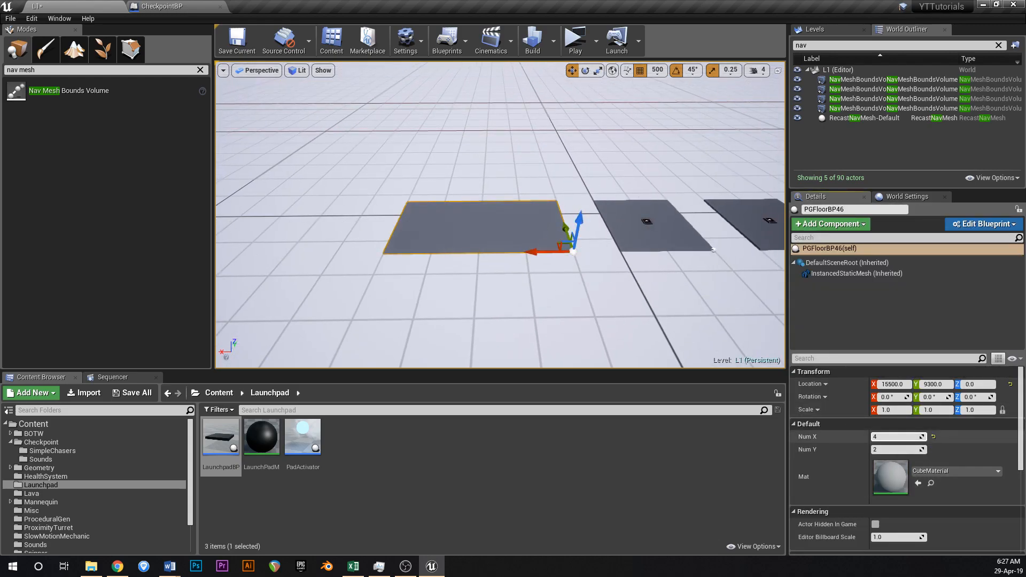
- Duplicate the long floor platform further along X to X 18000, size it 5 by 5 tiles, and save the level
left_click_drag(537, 253, 305, 252, "alt")
right_click_drag(305, 252, 249, 213)
right_click_drag(470, 214, 492, 277)
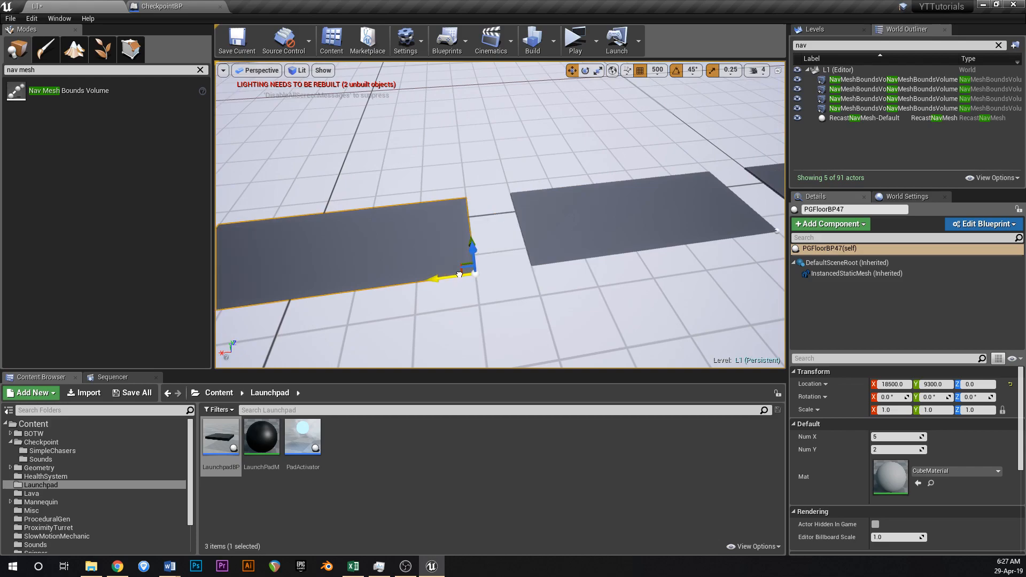
left_click_drag(909, 450, 901, 446)
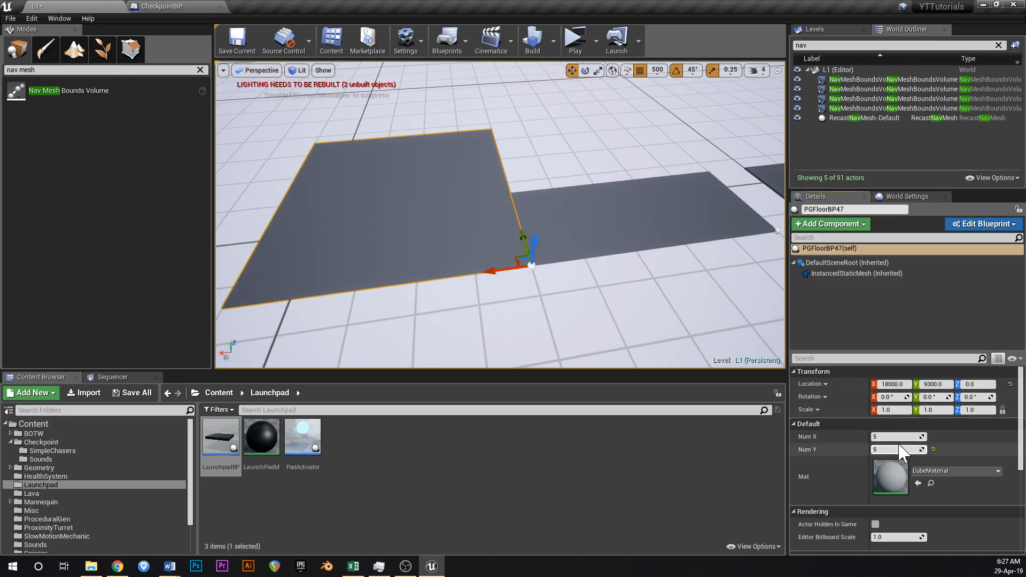
right_click_drag(524, 239, 536, 222)
key("ctrl+s")
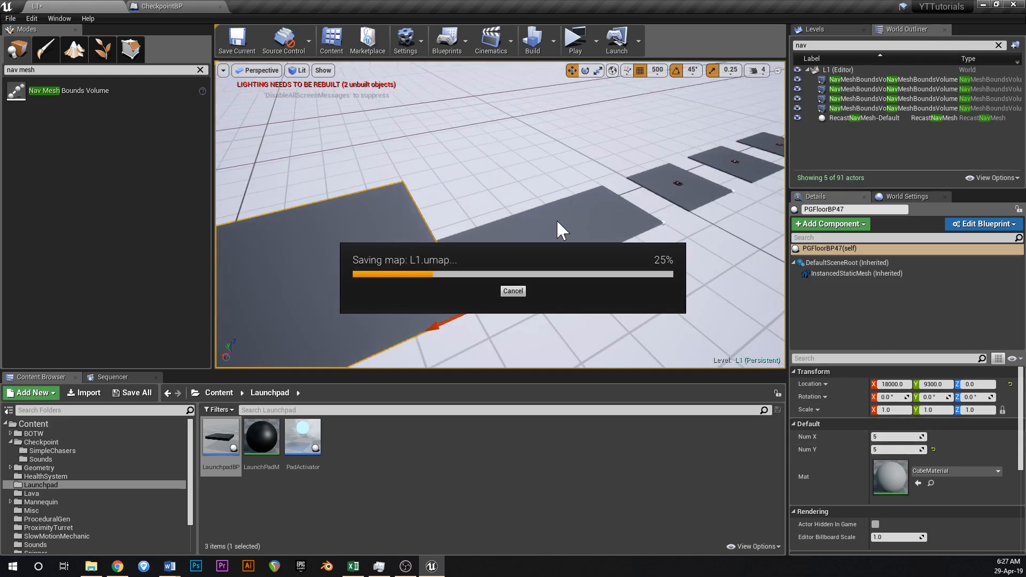
- Place the LevelEnd actor from the Checkpoint folder on the new 5 by 5 platform, at X 19500, Y 10500
left_click(234, 397)
right_click_drag(511, 291, 615, 292)
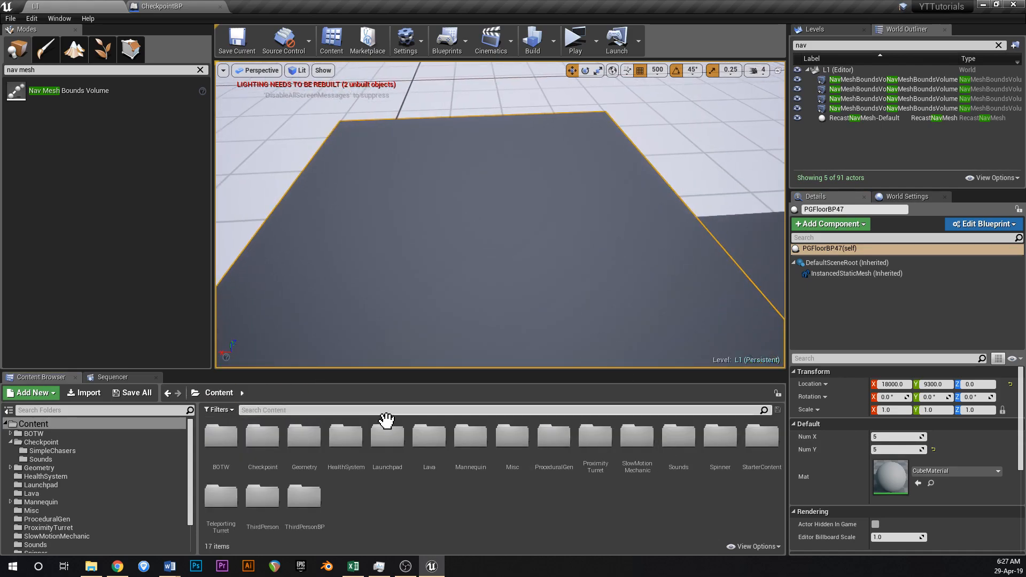
double_click(262, 447)
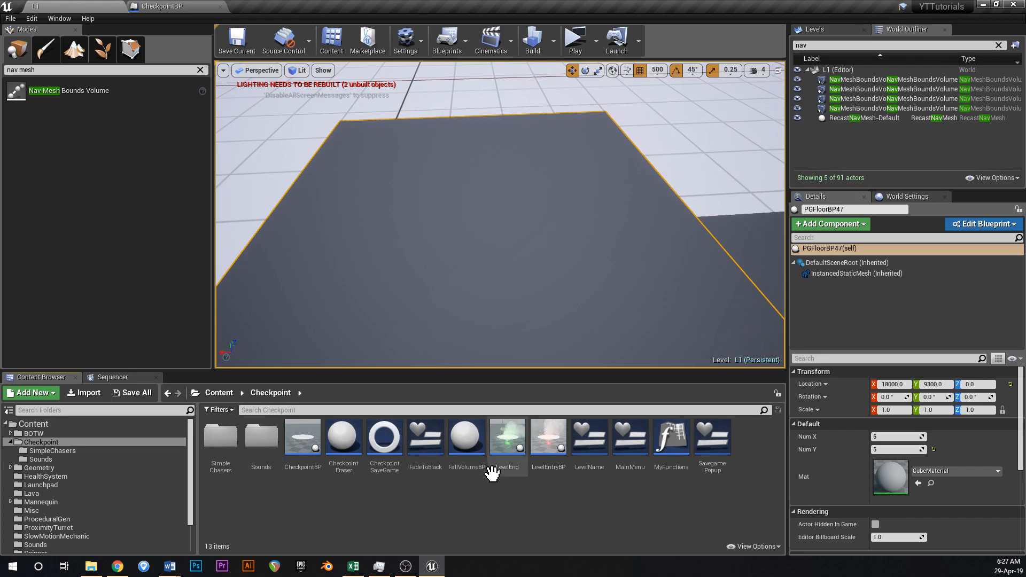
left_click_drag(507, 438, 455, 209)
right_click_drag(515, 245, 525, 248)
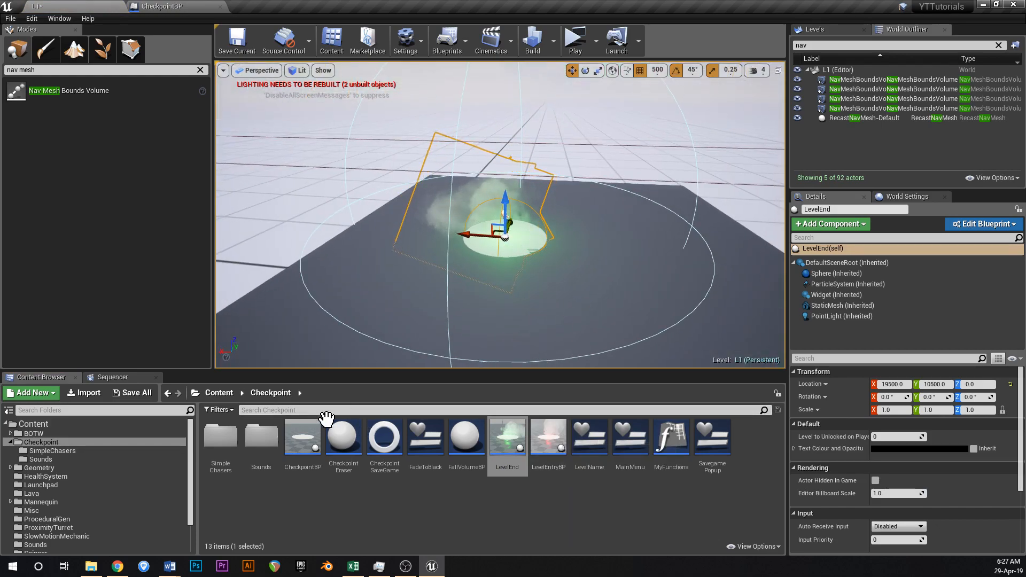
right_click_drag(522, 245, 522, 245)
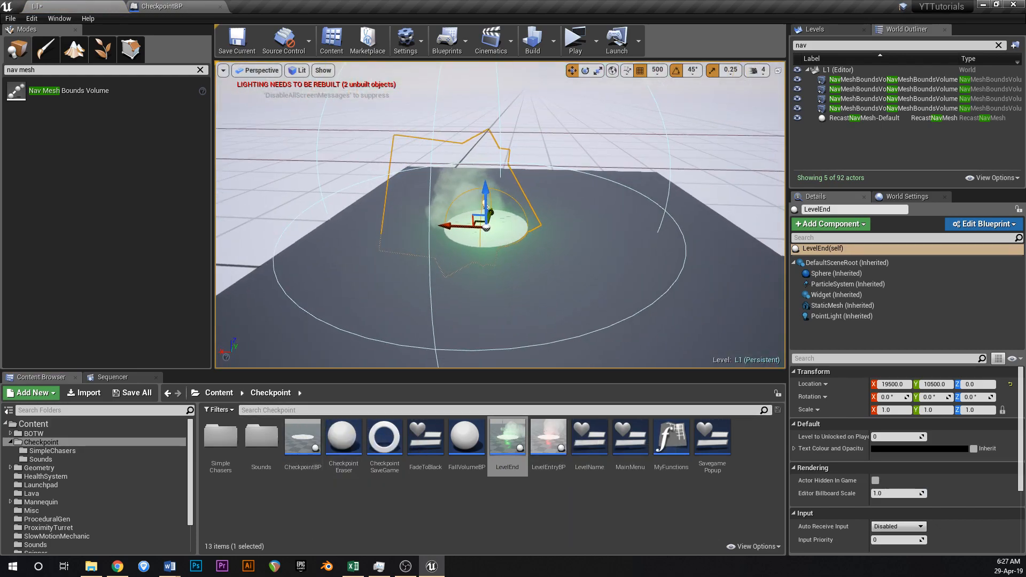
- Open the LevelEnd blueprint, show its 3D preview, and nest the Sphere collision under the StaticMesh component
double_click(512, 416)
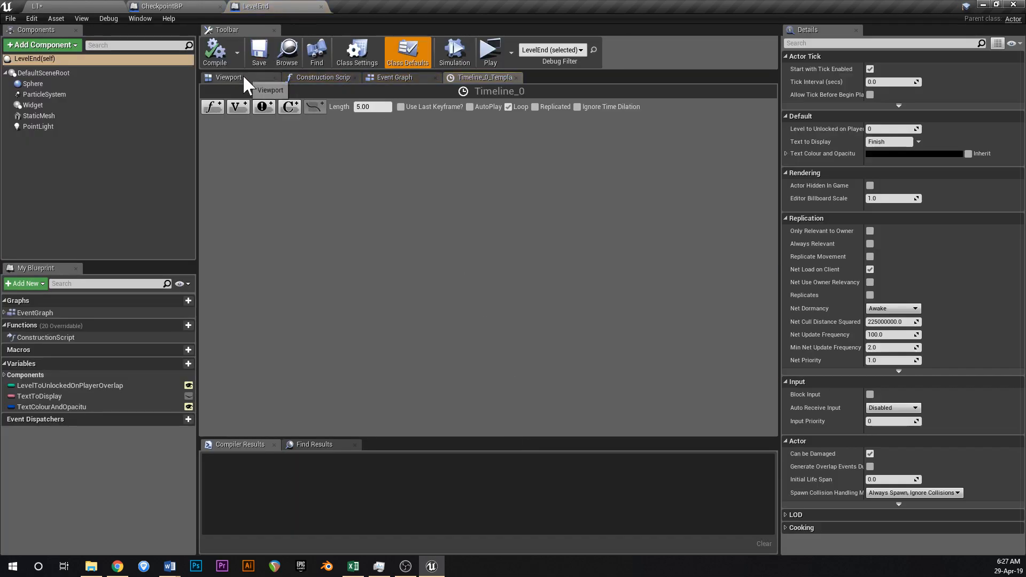
left_click(242, 76)
right_click_drag(337, 117, 337, 117)
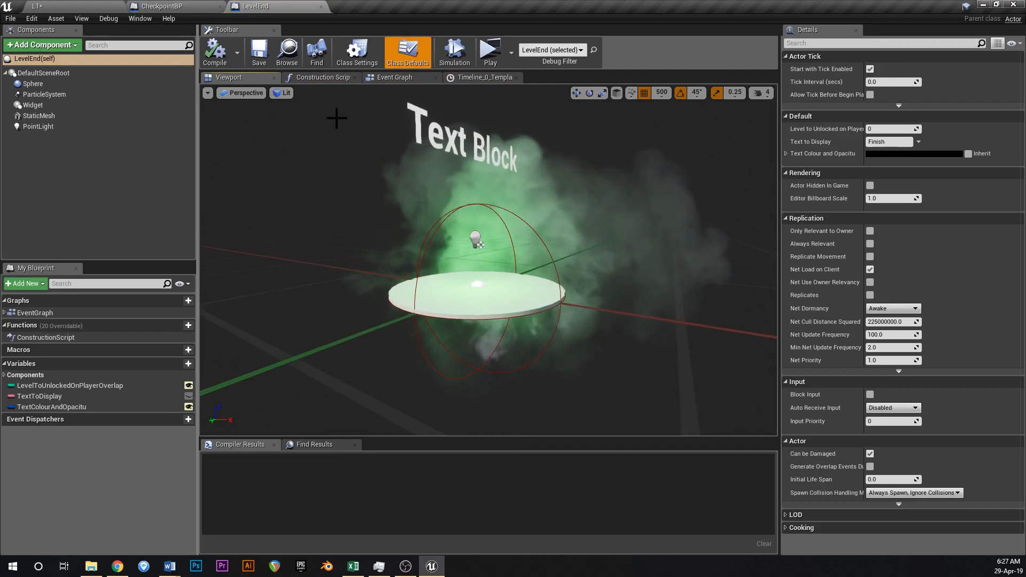
left_click(45, 85)
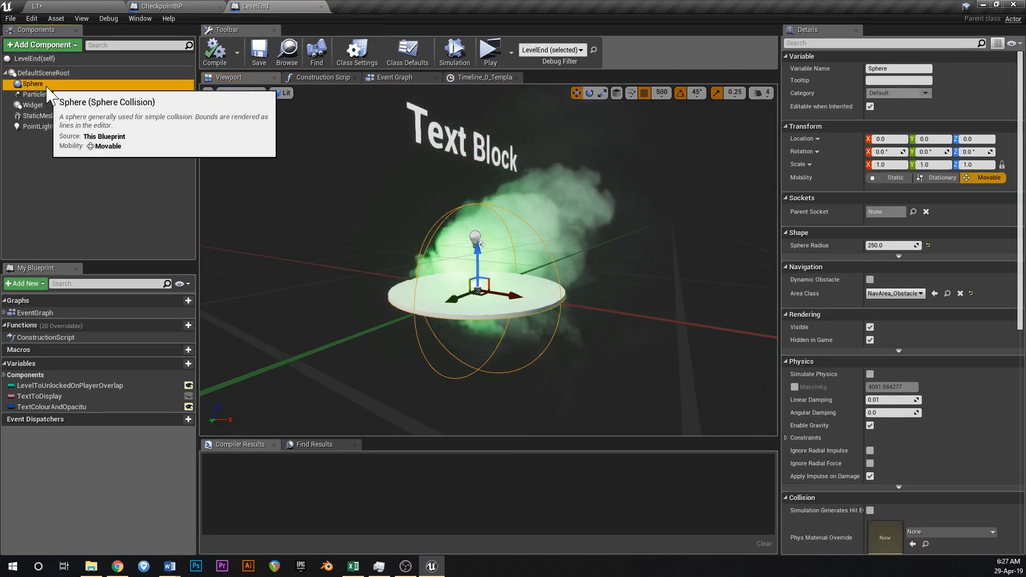
left_click_drag(46, 88, 50, 115)
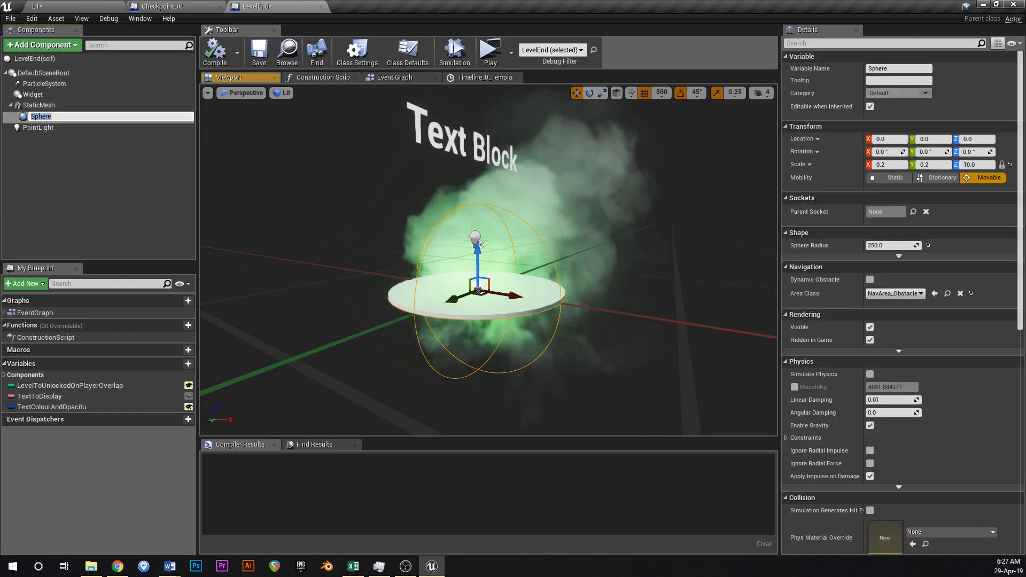
- Set the StaticMesh component's Z location to 10 and compile the LevelEnd blueprint
left_click(51, 106)
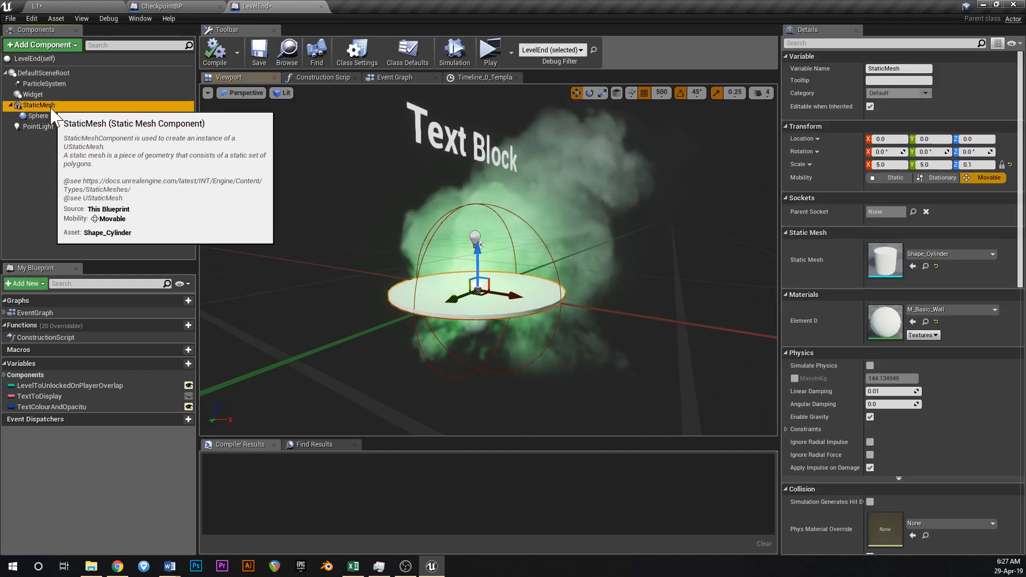
left_click(981, 139)
type("10")
key("Return")
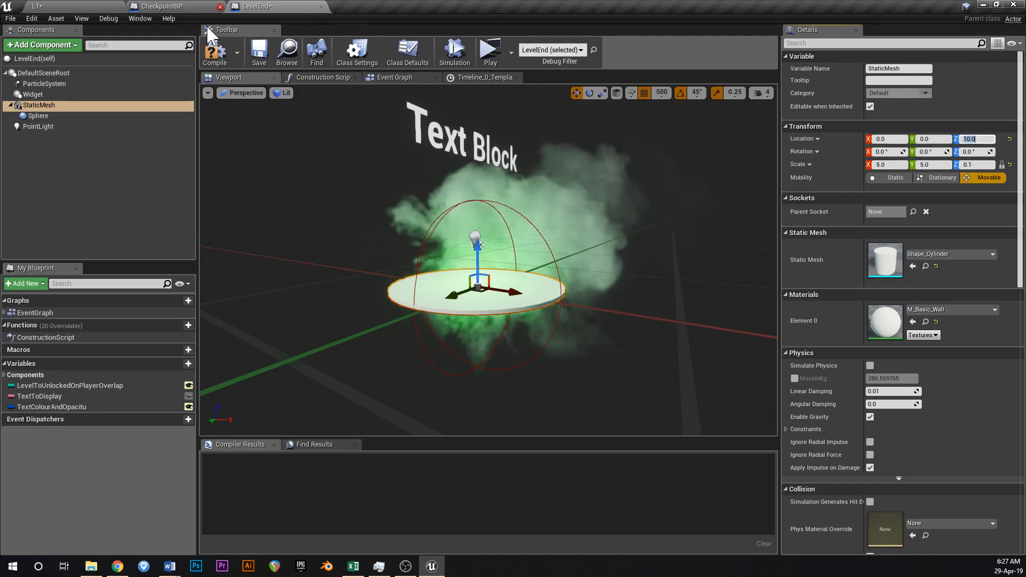
left_click(215, 52)
- Return to the L1 level, save it, and move the LevelEnd actor along Y to Y 11000
left_click(99, 5)
key("ctrl+s")
right_click_drag(527, 203, 478, 214)
left_click_drag(527, 202, 573, 192)
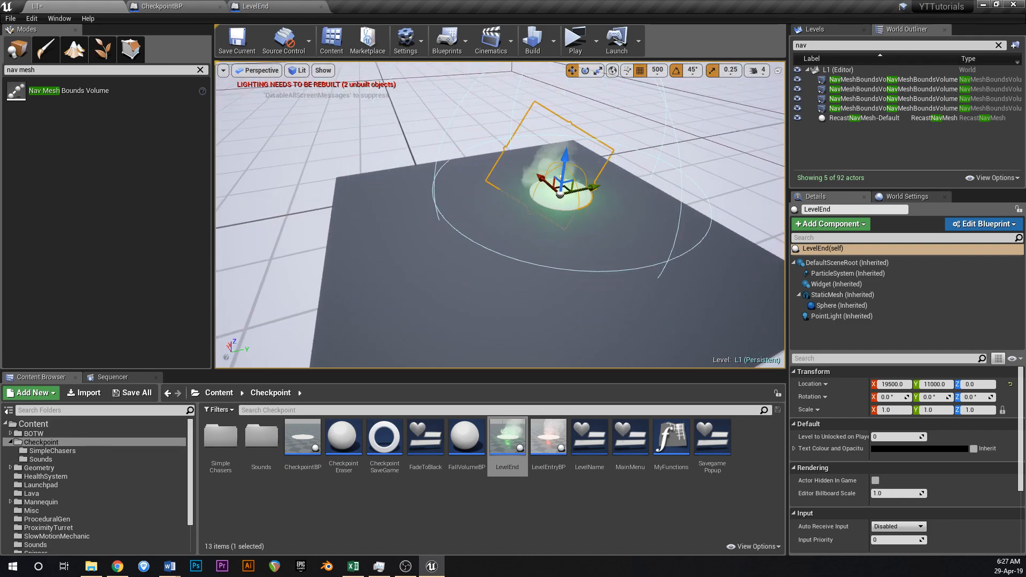
- Set the LevelEnd actor's Level to Unlocked on Player Overlap to 2 and save the level
right_click_drag(573, 191, 595, 232)
key("ctrl+s")
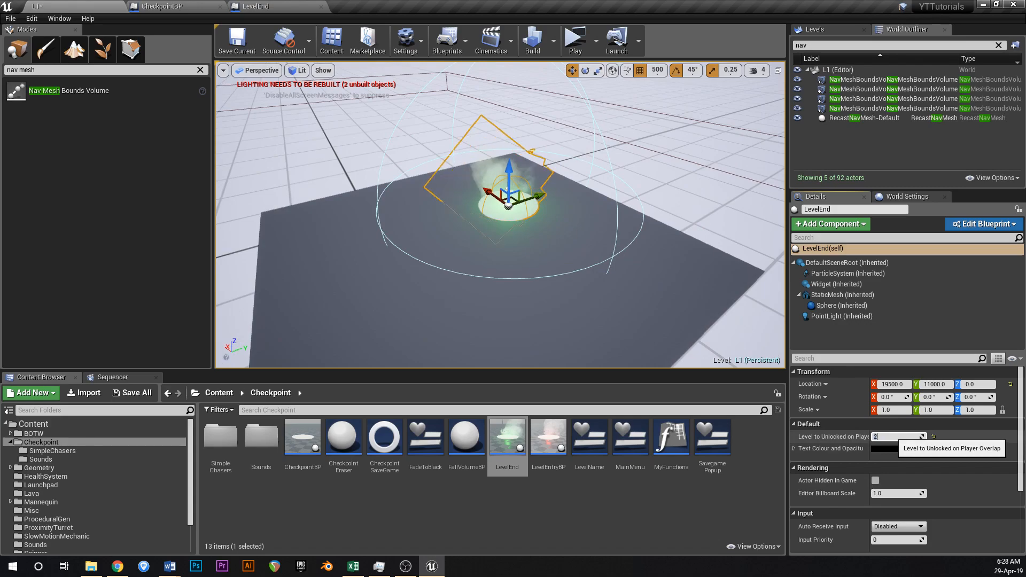
left_click(237, 47)
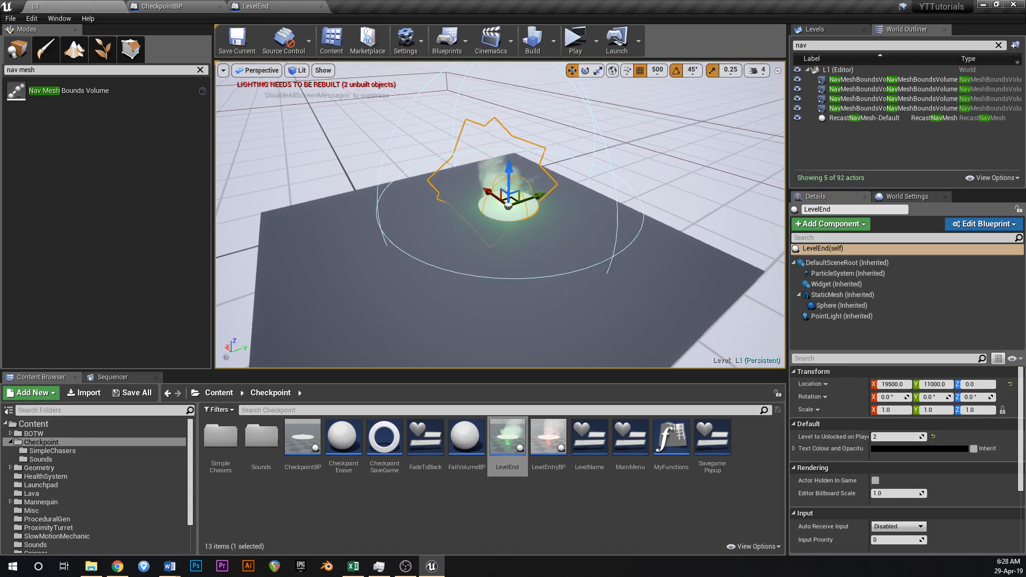
- Open the Spinner folder in the project content
right_click_drag(545, 286, 635, 302)
right_click_drag(584, 270, 588, 308)
left_click(219, 392)
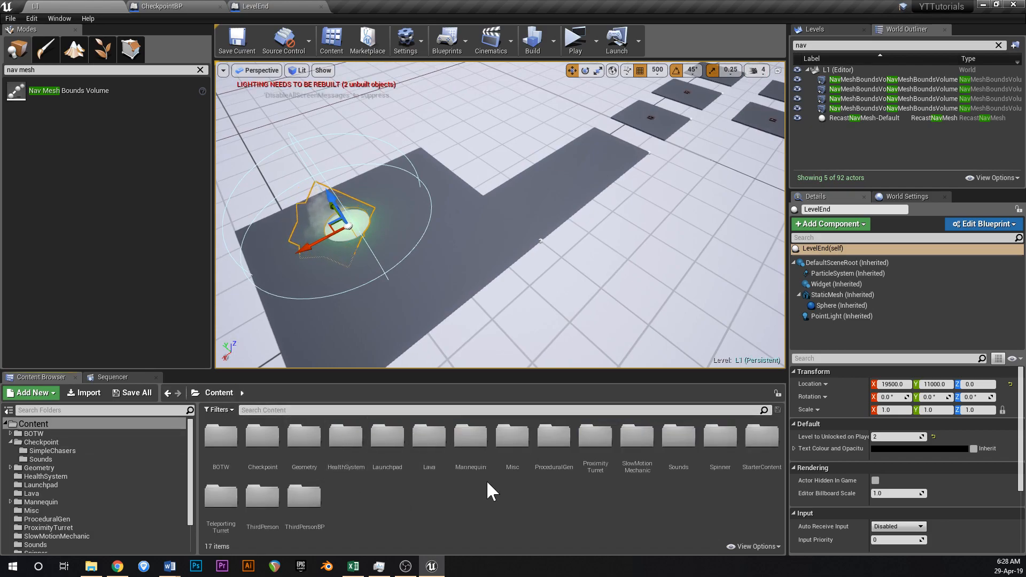
double_click(727, 447)
- Try to position a SpinnerBP between the launchpad platforms using a grid snap of 100, and delete it
right_click_drag(458, 295, 516, 262)
left_click_drag(220, 437, 510, 198)
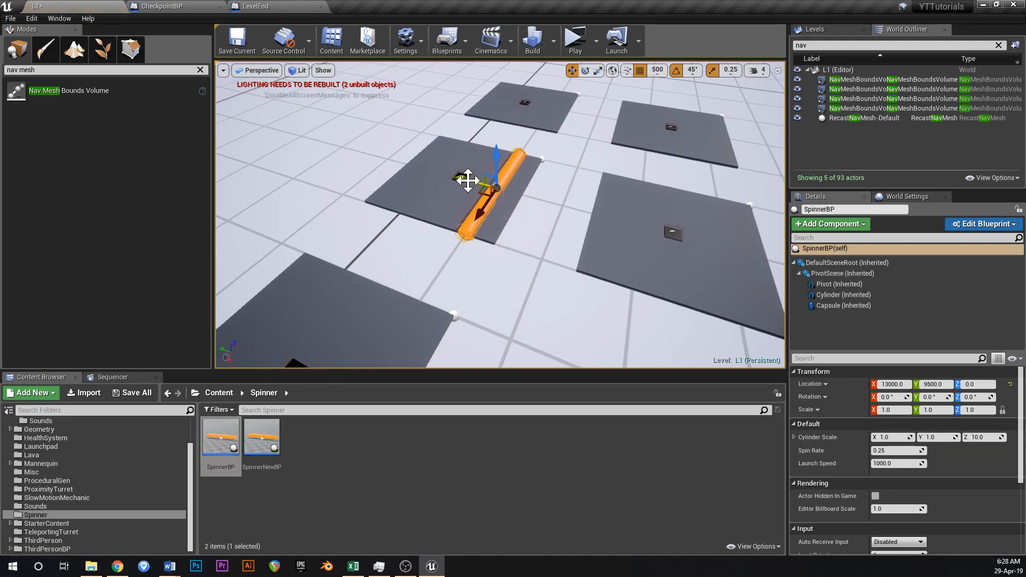
right_click_drag(531, 213, 460, 212)
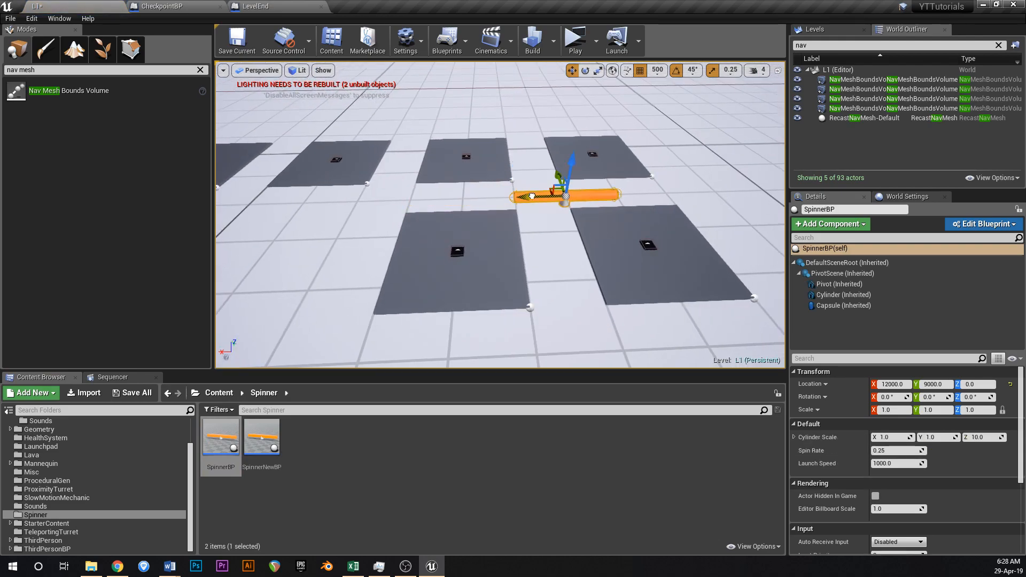
left_click(658, 69)
left_click(666, 131)
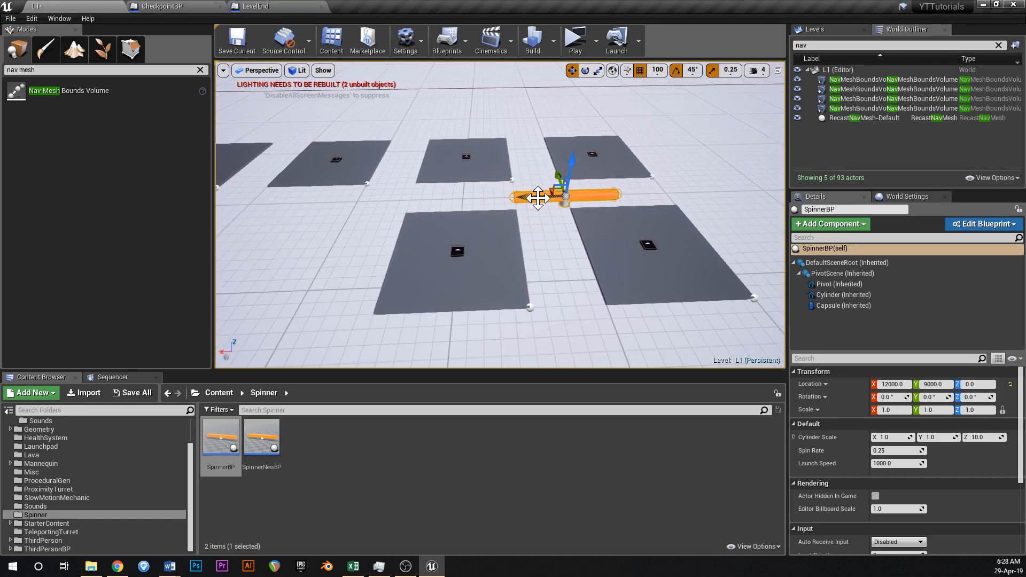
right_click_drag(518, 207, 652, 209)
key("f")
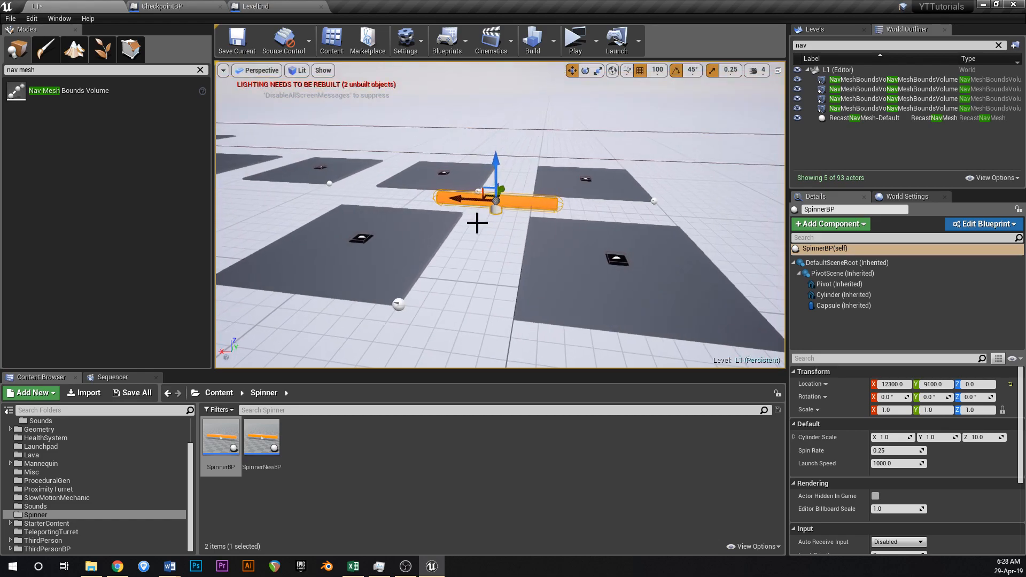
key("Delete")
- Place a fresh SpinnerBP among the four launchpad platforms, raise it to Z 100, and move it to X 12200, Y 9000
left_click_drag(221, 437, 428, 220)
right_click_drag(471, 255, 398, 217)
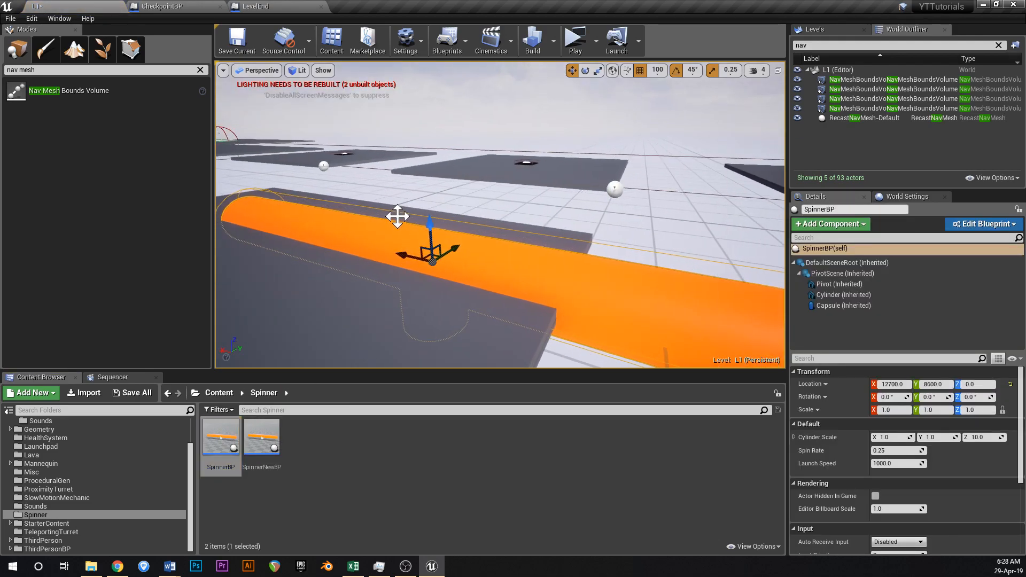
left_click_drag(431, 198, 429, 158)
right_click_drag(429, 158, 385, 230)
right_click_drag(496, 239, 492, 245)
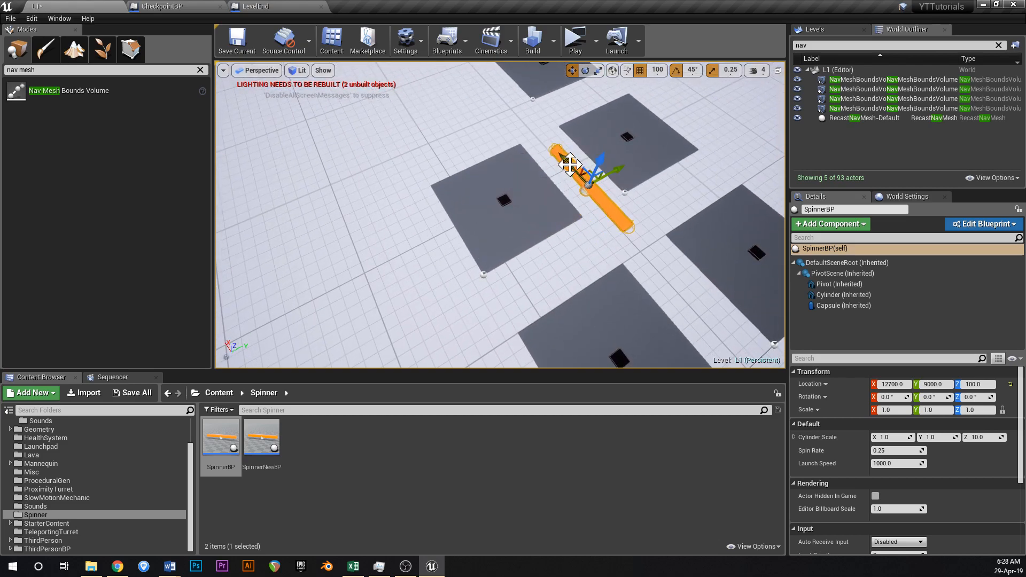
- Duplicate a launchpad platform's floor without its launchpad as a 1 by 1 tile under the spinner, at Y 8800
left_click(506, 191)
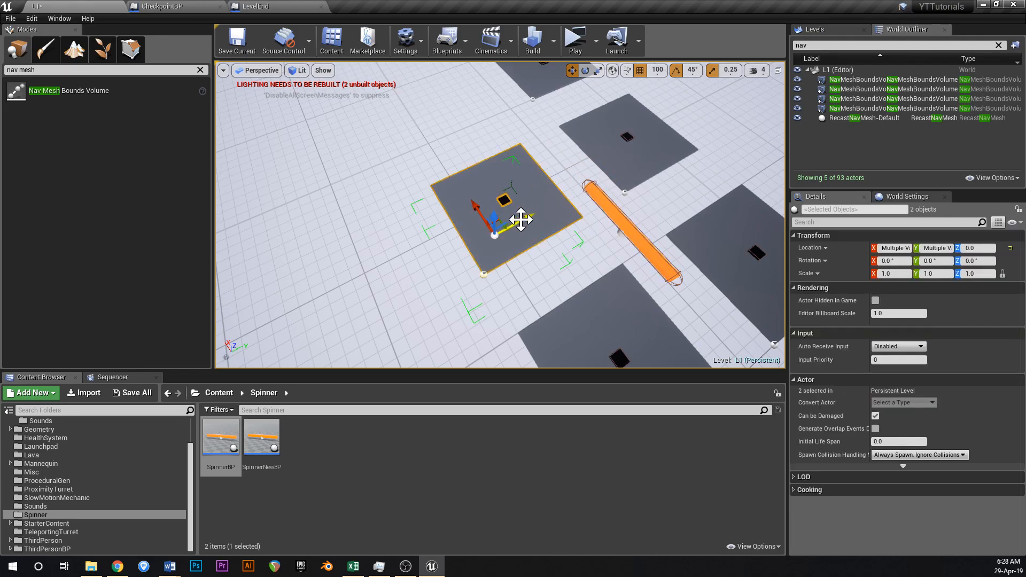
left_click(552, 216)
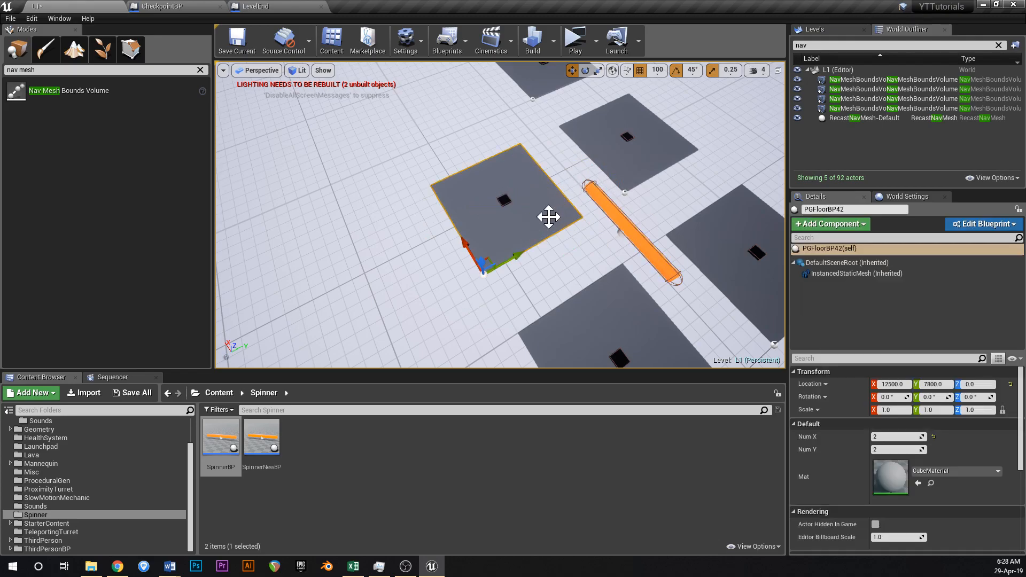
left_click_drag(513, 261, 611, 247, "alt")
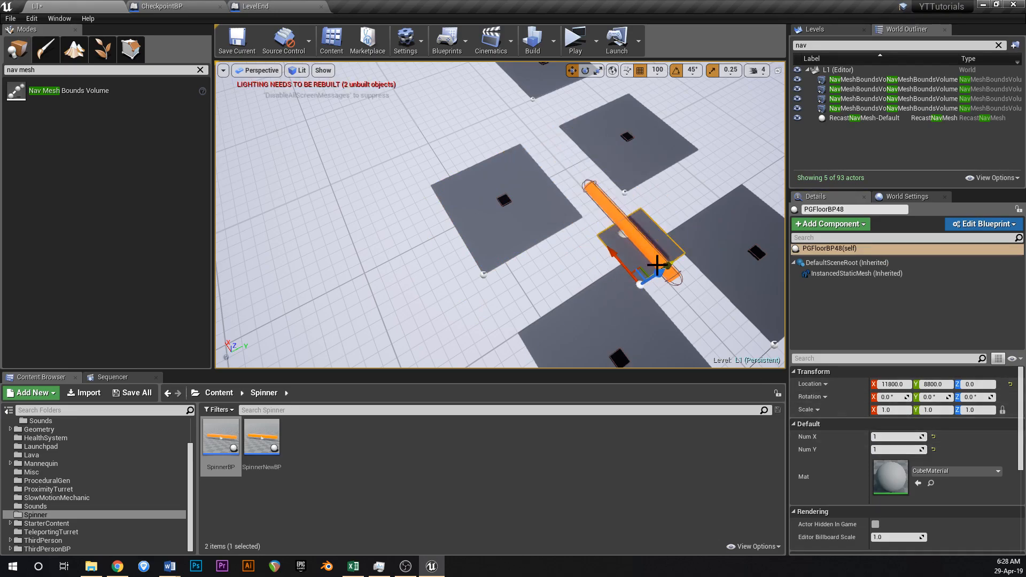
right_click_drag(586, 266, 527, 247)
- Centre the spinner over the small tile at X 12250, Y 9050 using a grid snap of 50
left_click(526, 258)
right_click_drag(659, 97, 657, 76)
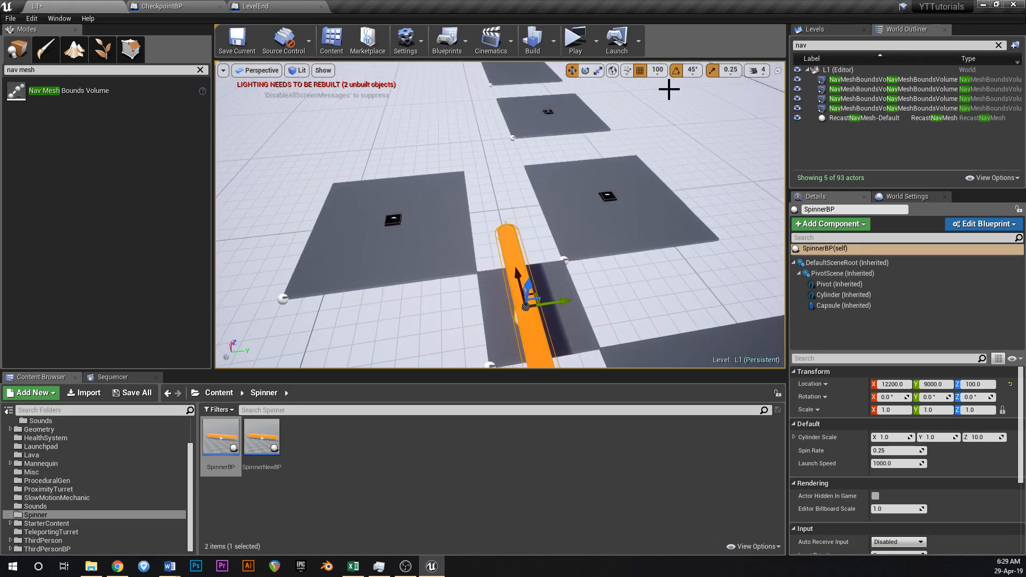
left_click(659, 75)
left_click(675, 137)
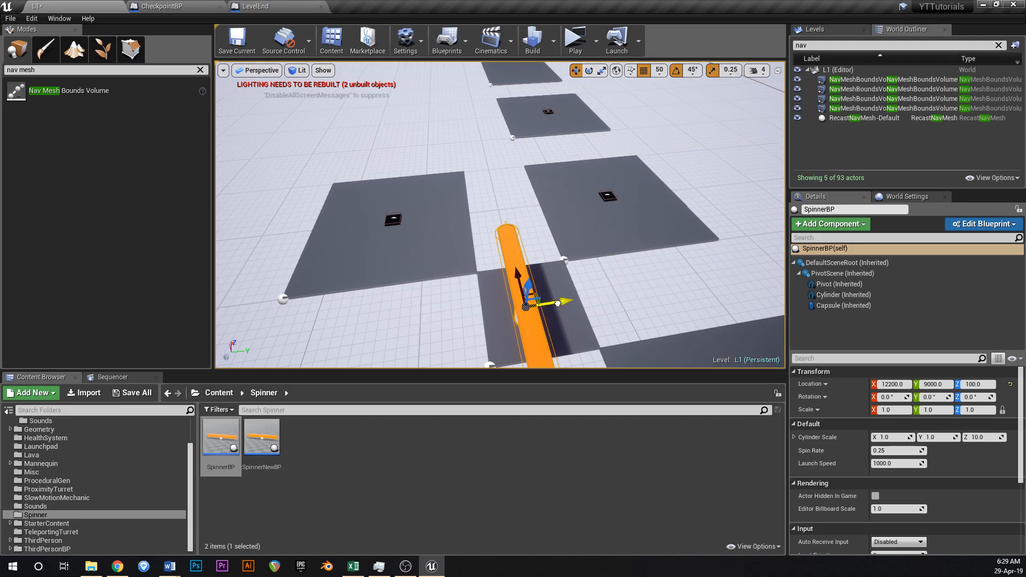
left_click_drag(556, 303, 568, 302)
key("a")
right_click_drag(569, 302, 695, 308)
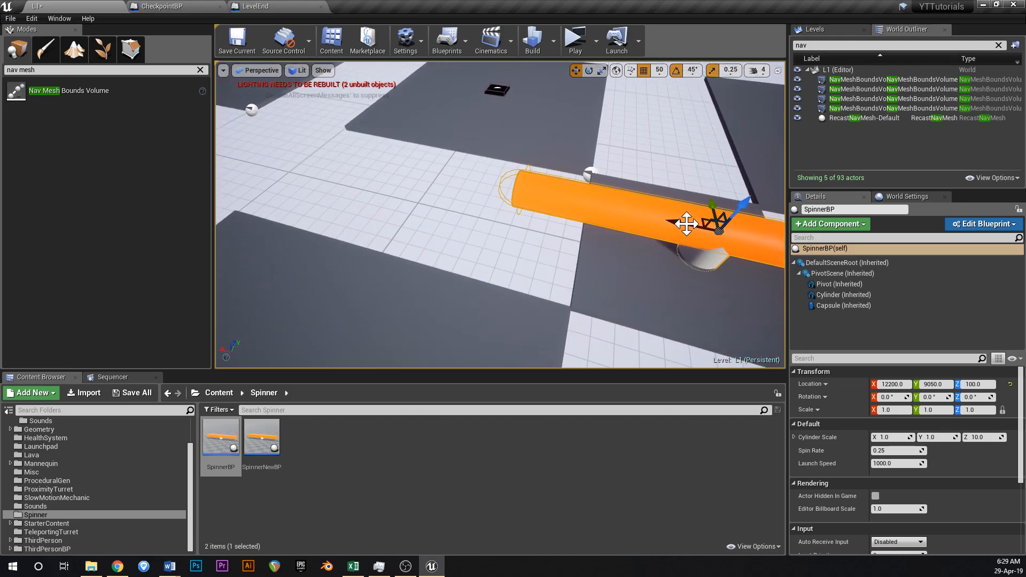
key("d")
mouse_move(668, 228)
right_mouse_down()
mouse_move(534, 225)
mouse_move(614, 230)
mouse_move(636, 182)
mouse_move(653, 220)
right_mouse_up()
key("a")
key("s")
key("s")
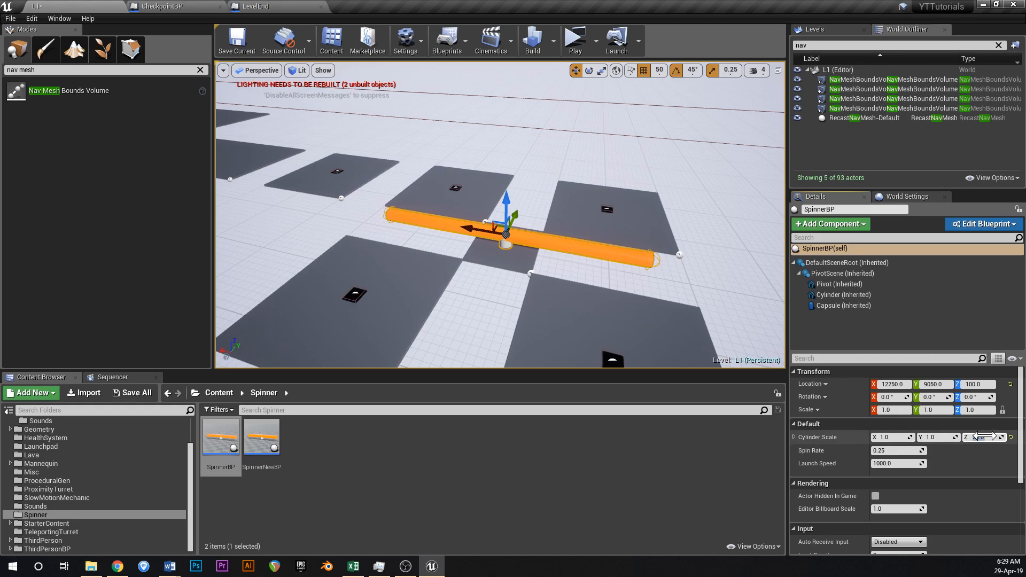
- Lengthen the spinner by setting its Cylinder Scale Z to 30, and save the level
right_click_drag(550, 255, 577, 278)
key("s")
key("ctrl+s")
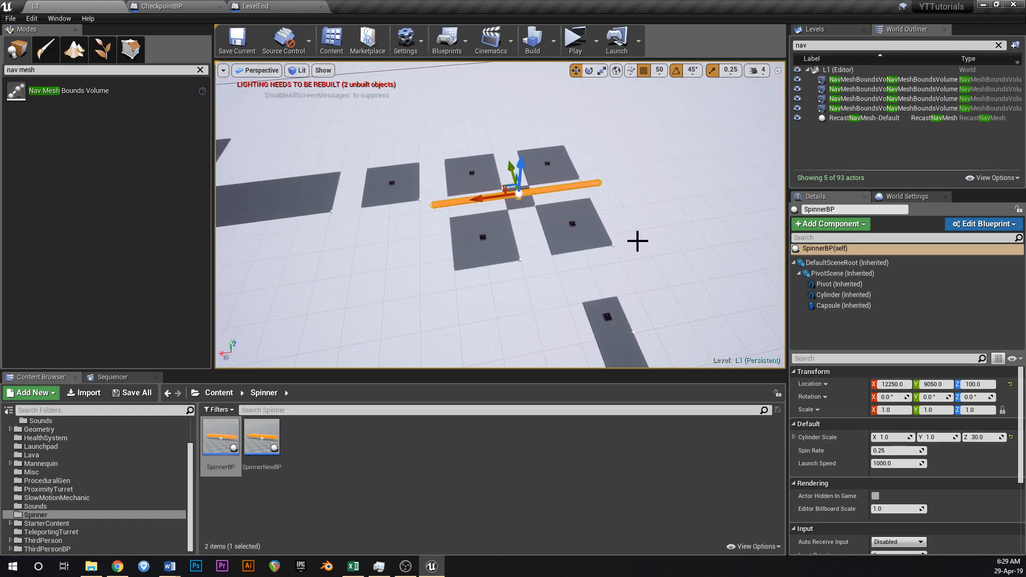
right_click_drag(637, 241, 636, 261)
scroll(652, 258, "up", 4)
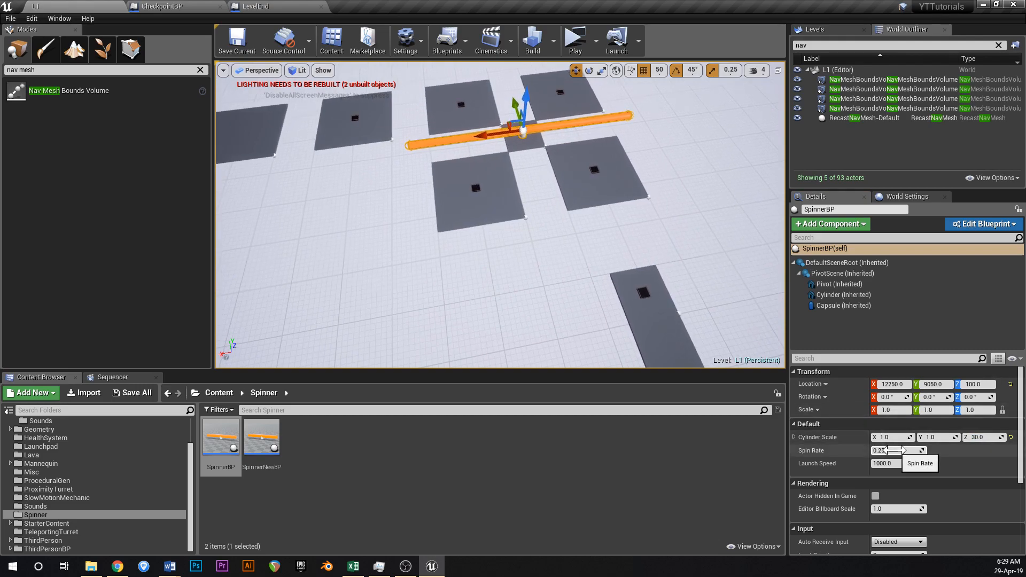
right_click_drag(570, 225, 570, 211)
key("ctrl+s")
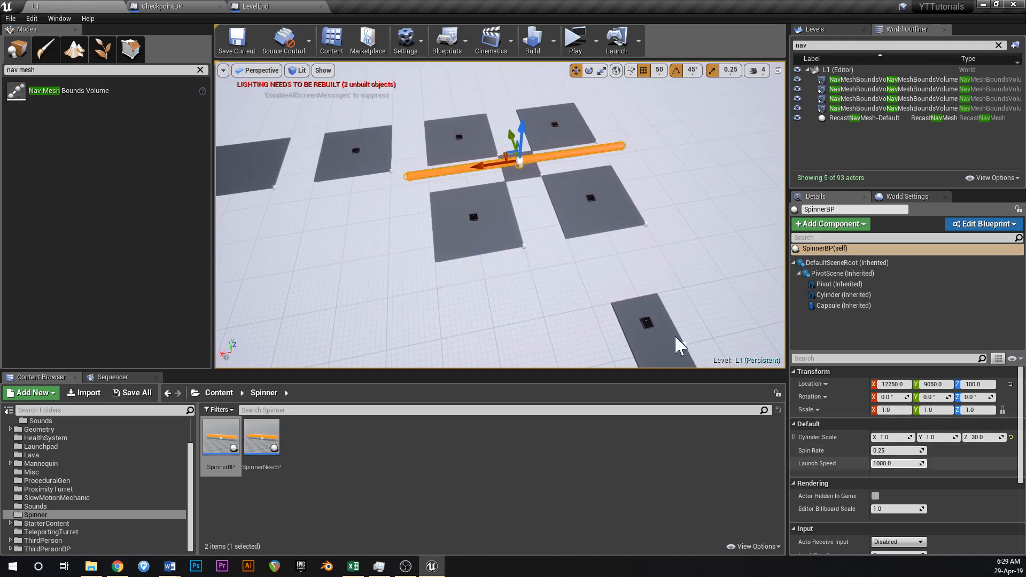
- Playtest the launchpad platforms, jumping around the long central spinner and respawning at the checkpoint, and end the session
right_click_drag(525, 149, 516, 119)
left_click(575, 40)
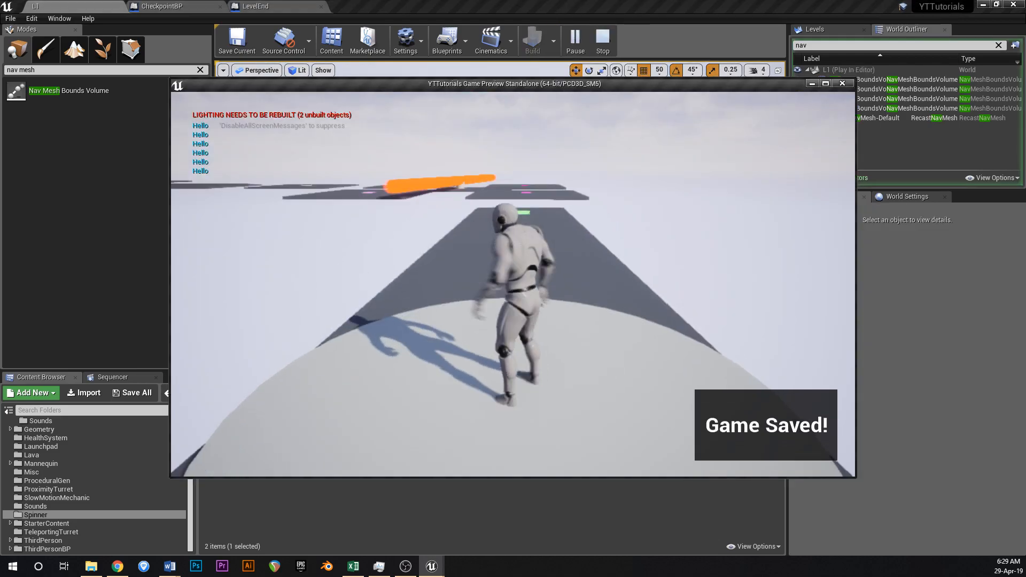
key("w")
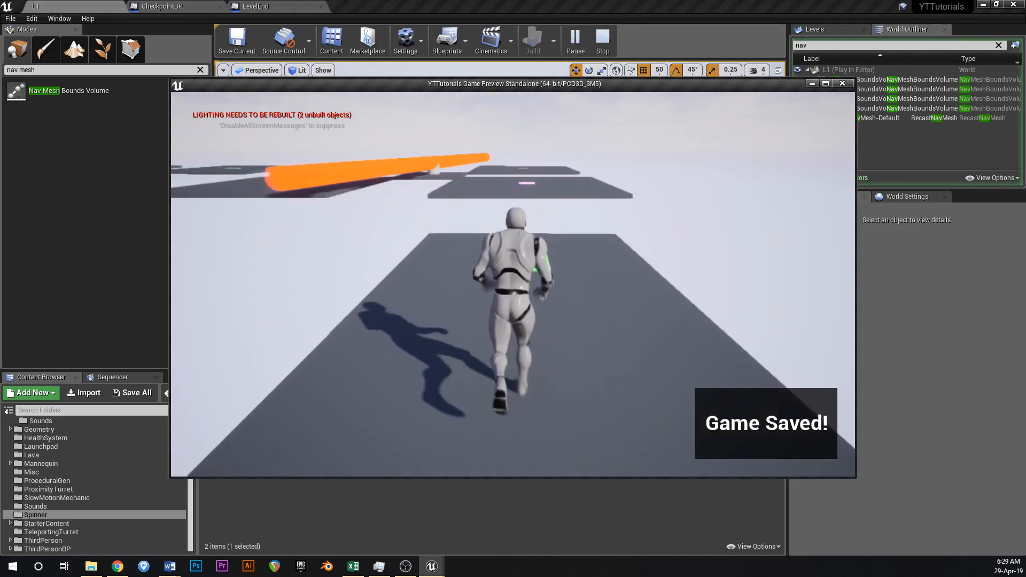
key("d")
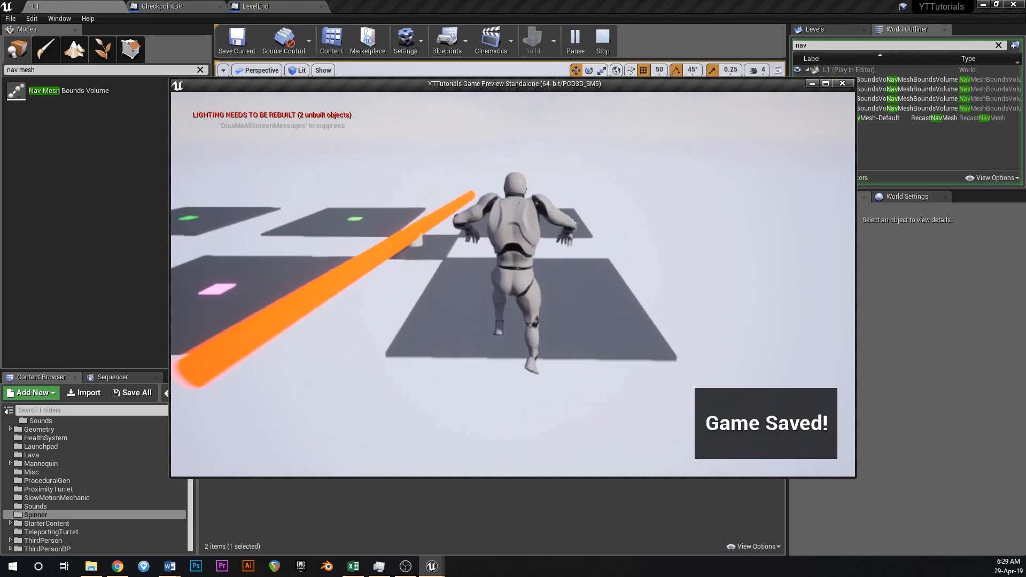
key("space")
key("space")
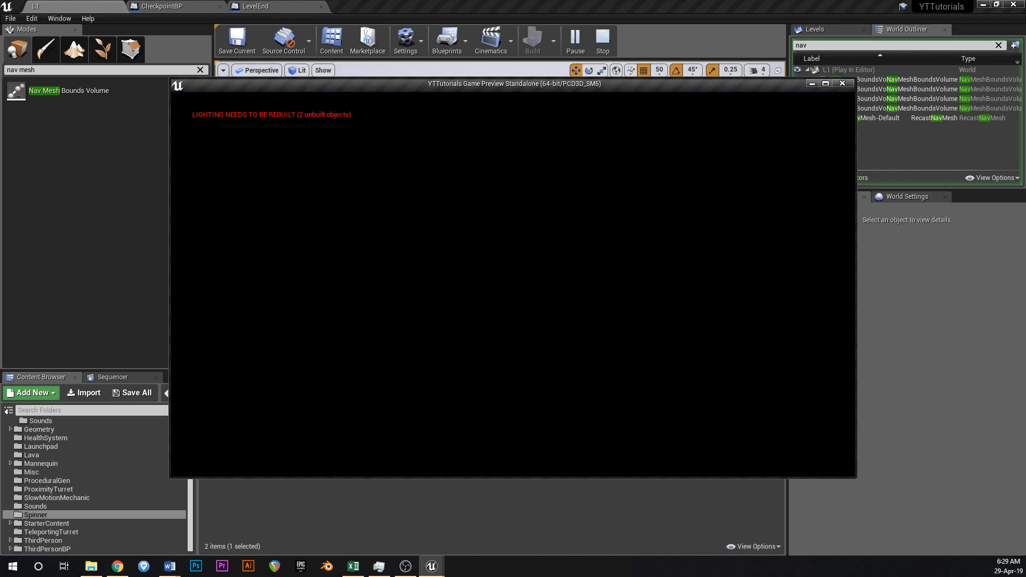
key("w")
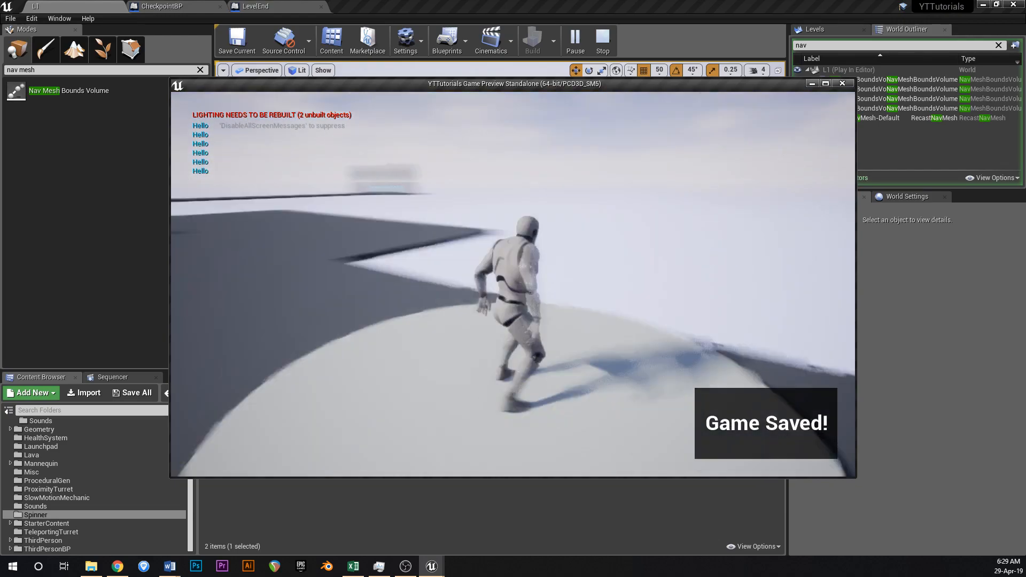
key("w")
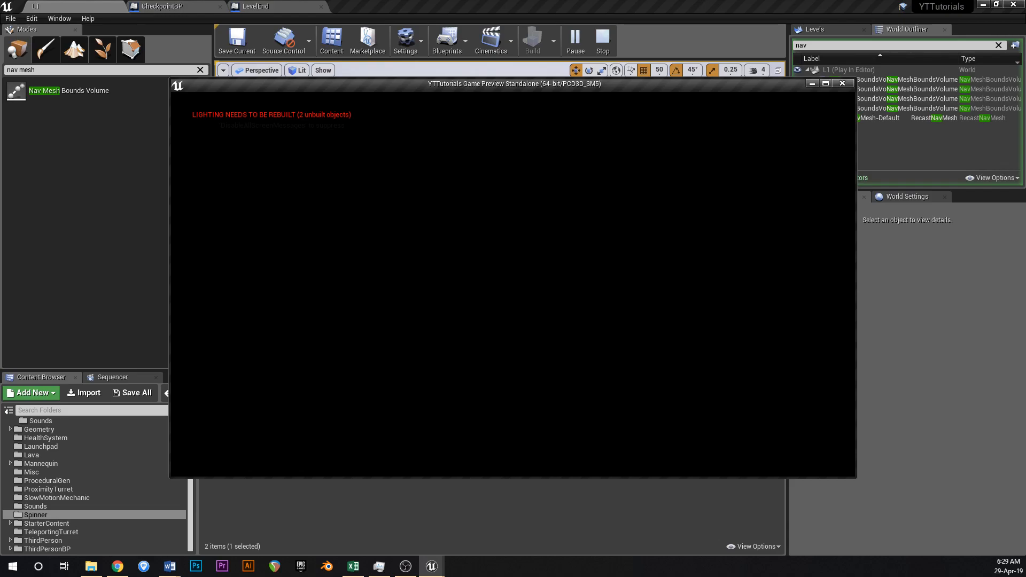
key("w")
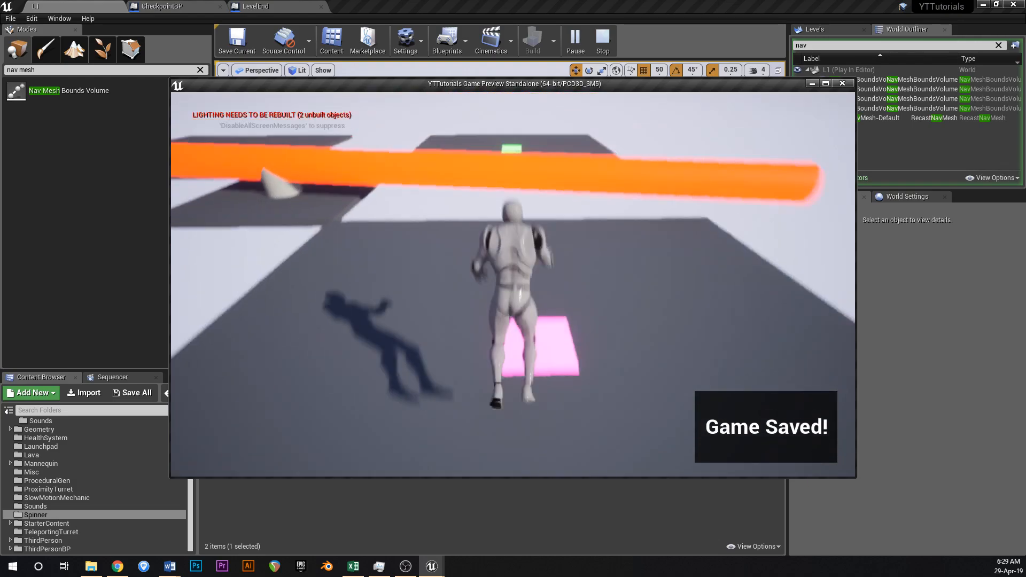
key("space")
key("s")
key("space")
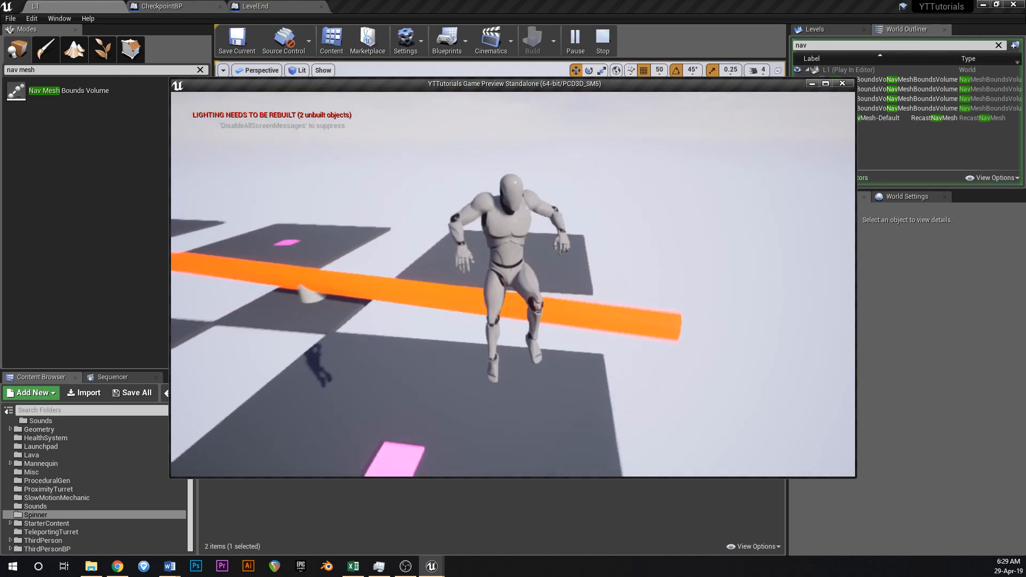
key("Escape")
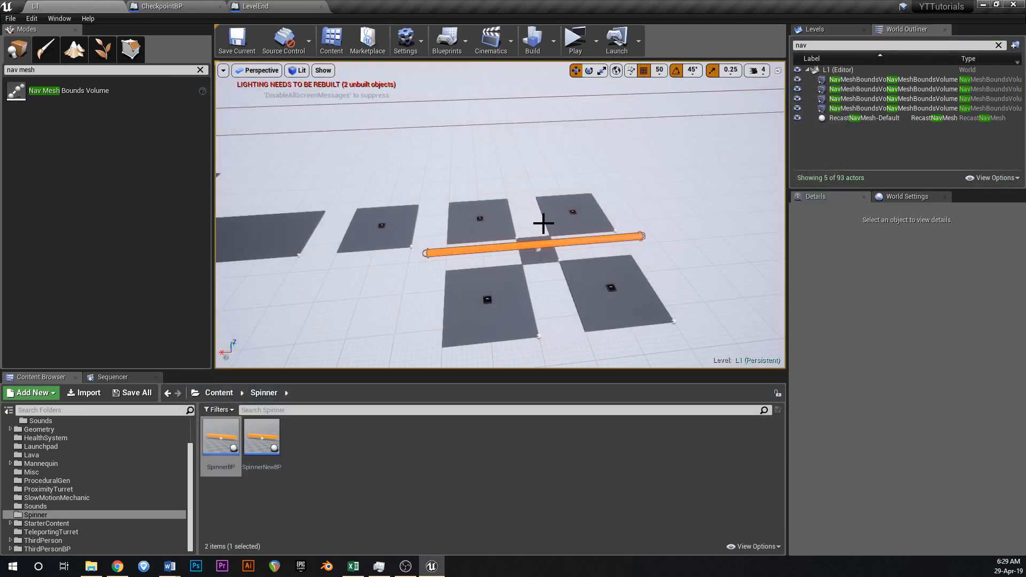
- Slow the central spinner by setting its Spin Rate to 0.1, and playtest the course through to the Finish area
left_click(548, 245)
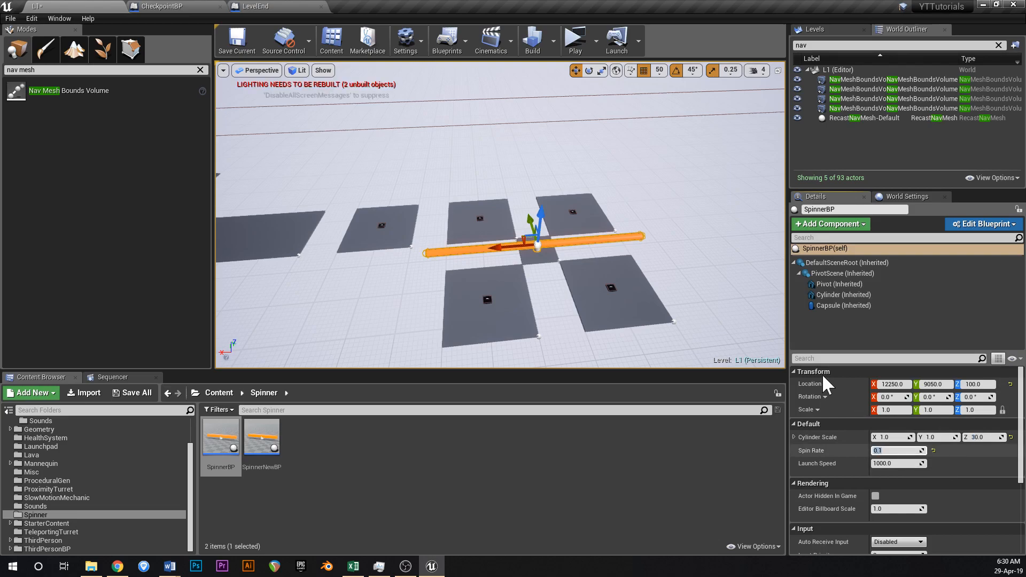
right_click_drag(645, 281, 643, 254)
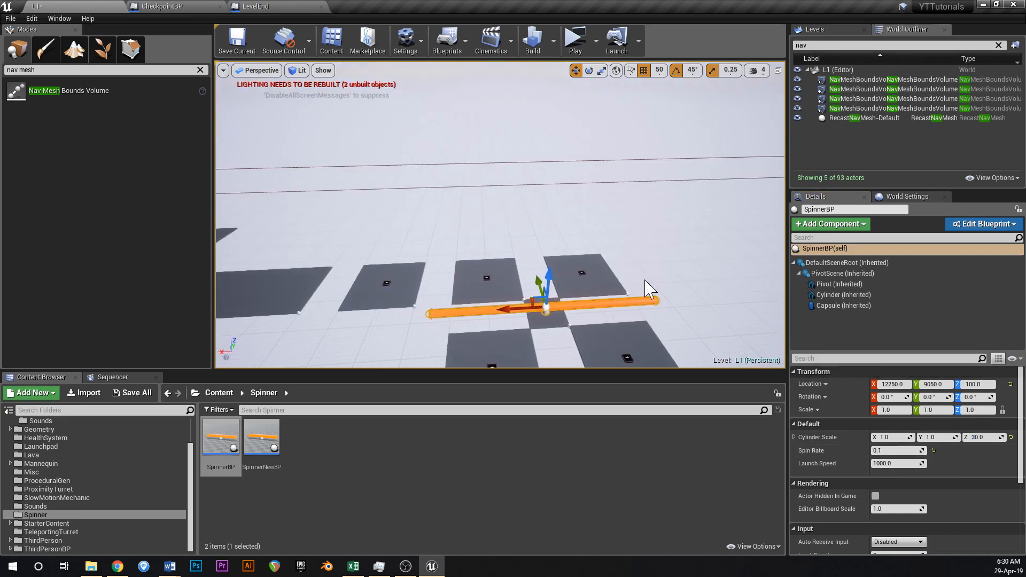
left_click(575, 49)
left_click(579, 271)
key("w")
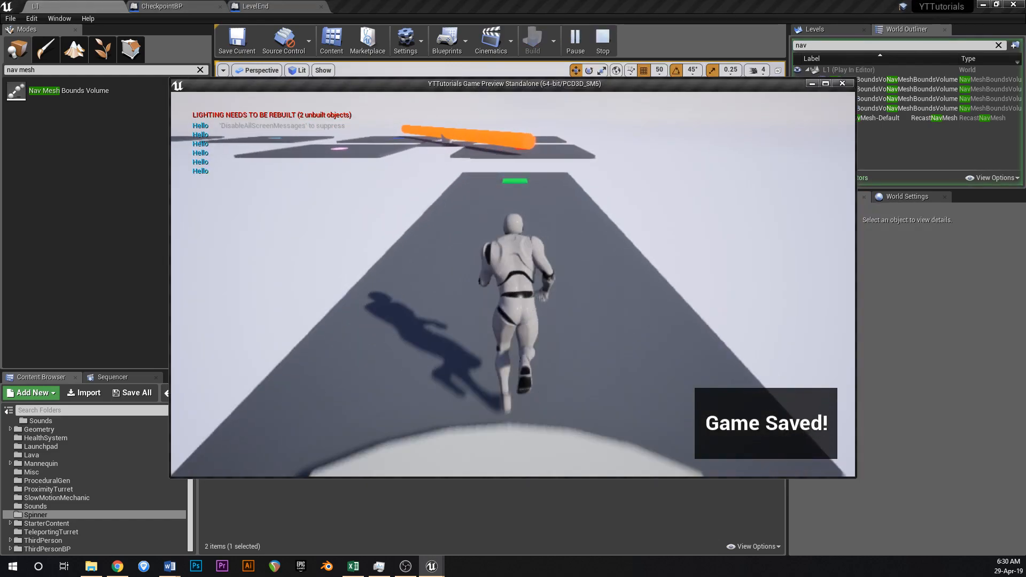
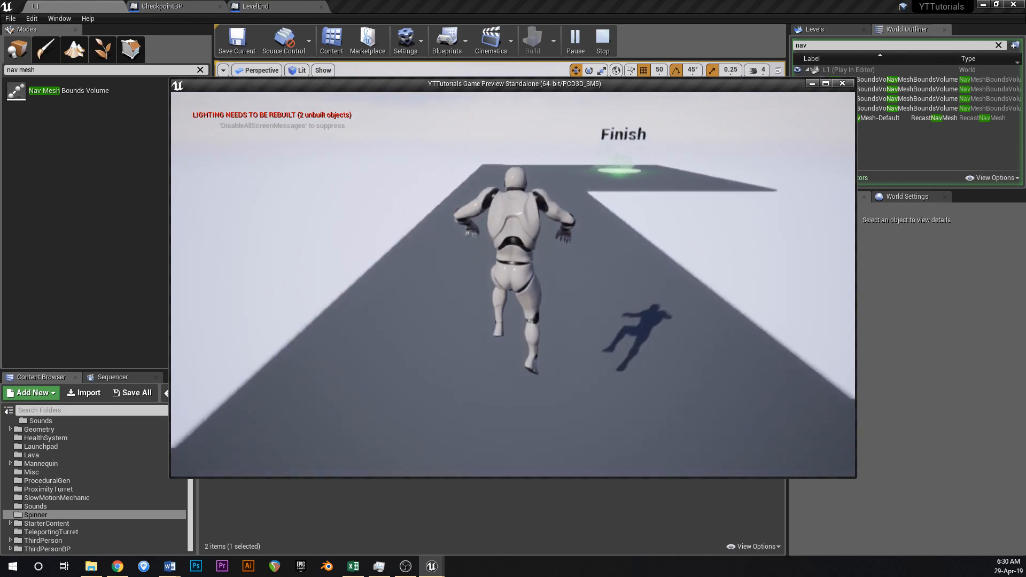
key("Escape")
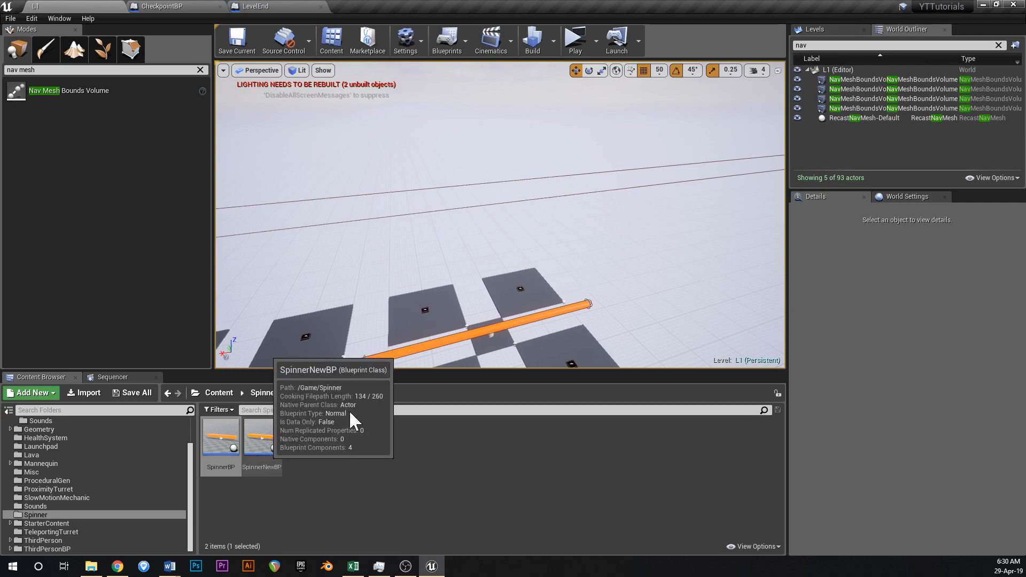
- Duplicate the central spinner and move the copy towards the level end at X 15650, Y 9900
left_click(218, 392)
right_click_drag(595, 294, 550, 321)
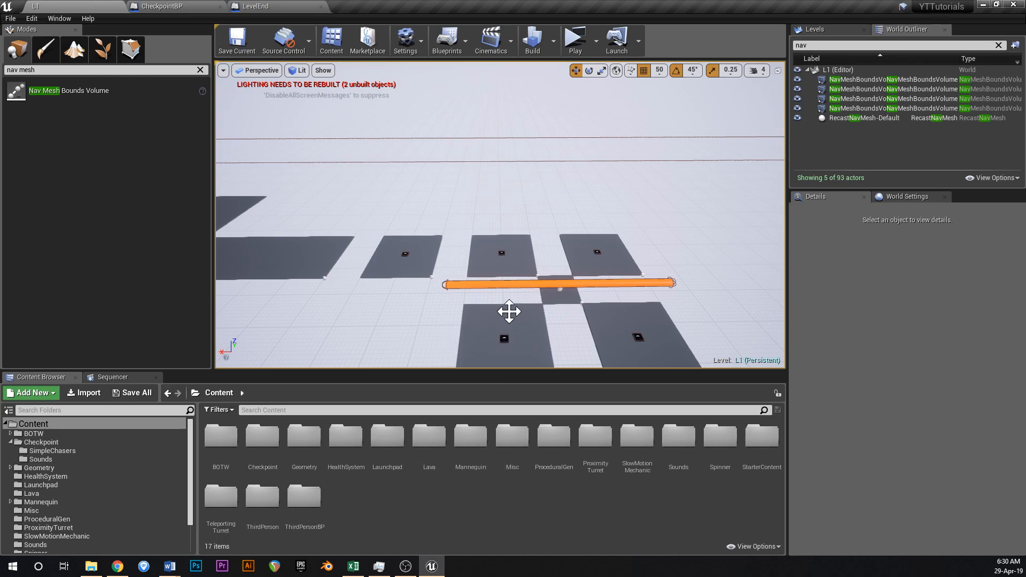
right_click_drag(506, 310, 506, 310)
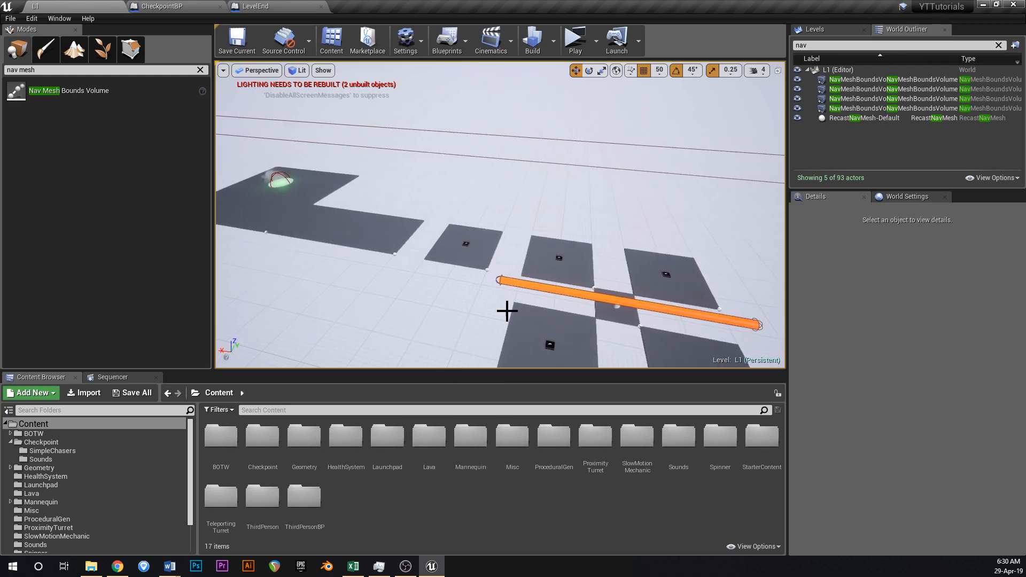
left_click(629, 308)
left_click_drag(364, 259, 357, 258)
right_click_drag(385, 267, 391, 245)
left_click_drag(437, 235, 528, 229)
right_click_drag(528, 228, 663, 235)
- Stand the spinner copy upright with a 90° Y rotation, move it to X 15100, and set its Cylinder Scale Z to 10
key("e")
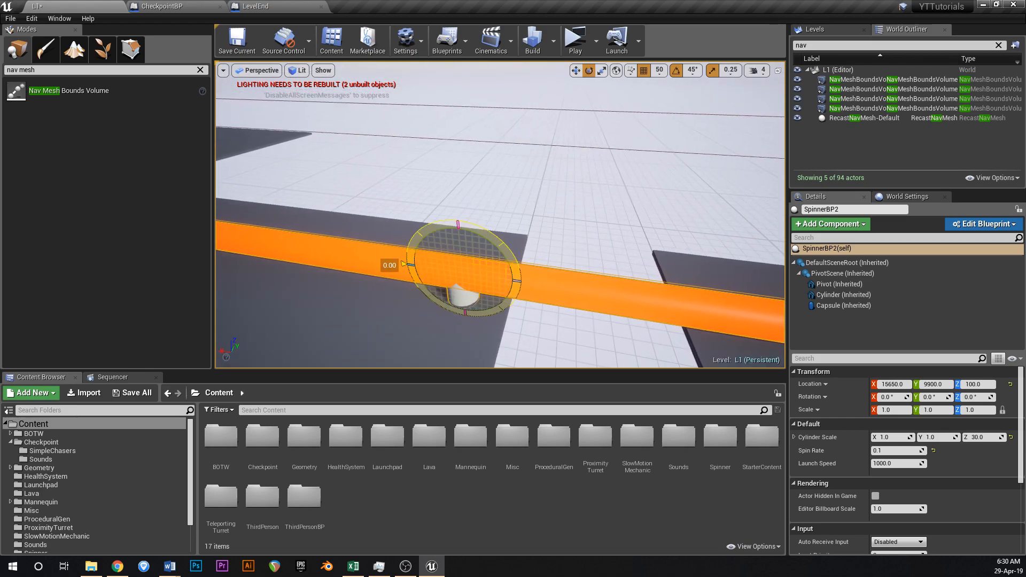
left_click_drag(404, 264, 457, 216)
right_click_drag(511, 251, 511, 256)
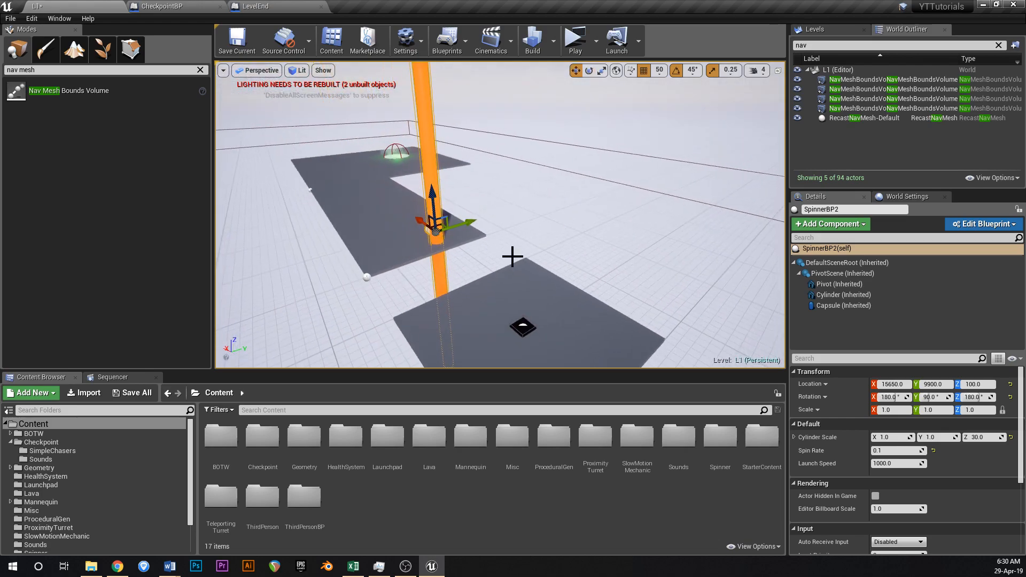
left_click_drag(420, 222, 451, 251)
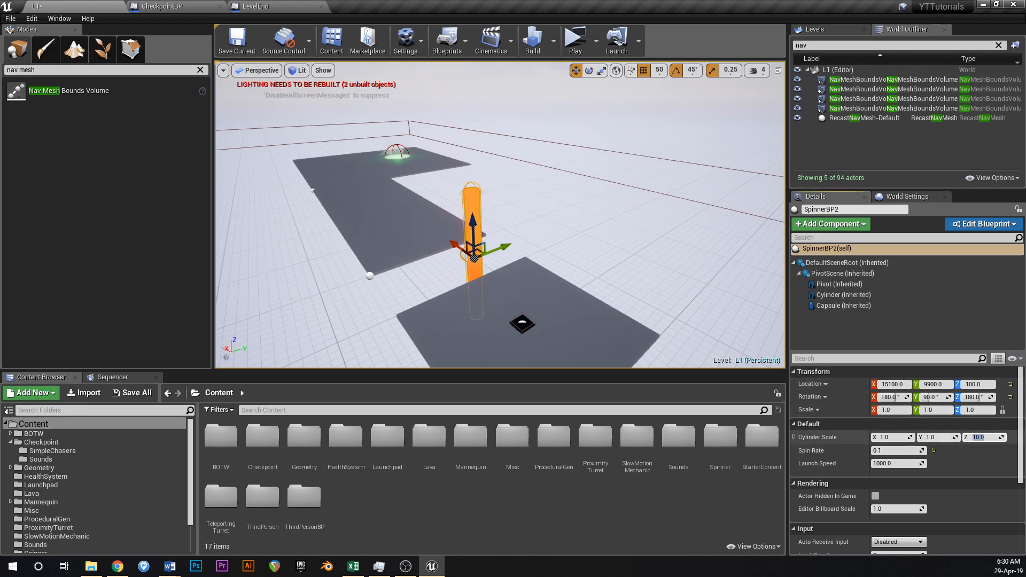
- Raise the upright spinner to Z 350 and shift it to X 15200, Y 9850
left_click_drag(472, 211, 474, 173)
right_click_drag(500, 238, 487, 221)
left_click_drag(452, 206, 440, 213)
right_click_drag(440, 213, 476, 227)
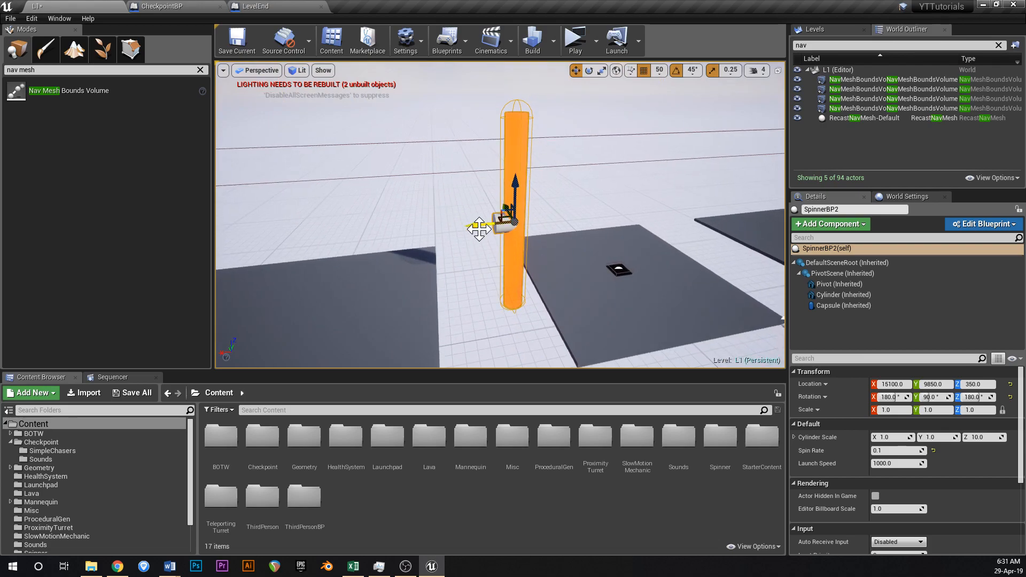
left_click_drag(469, 227, 454, 226)
- Duplicate the 5 by 2 floor, stand the copy upright with a 90° Y rotation, and set its Num X and Num Y to 1
right_click_drag(450, 258, 486, 311)
left_click(458, 273)
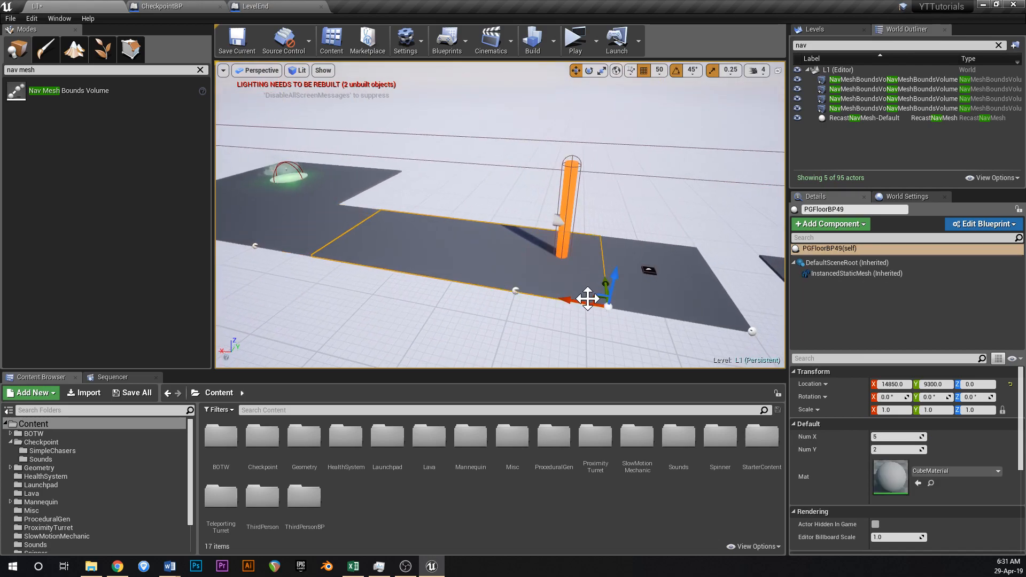
key("w")
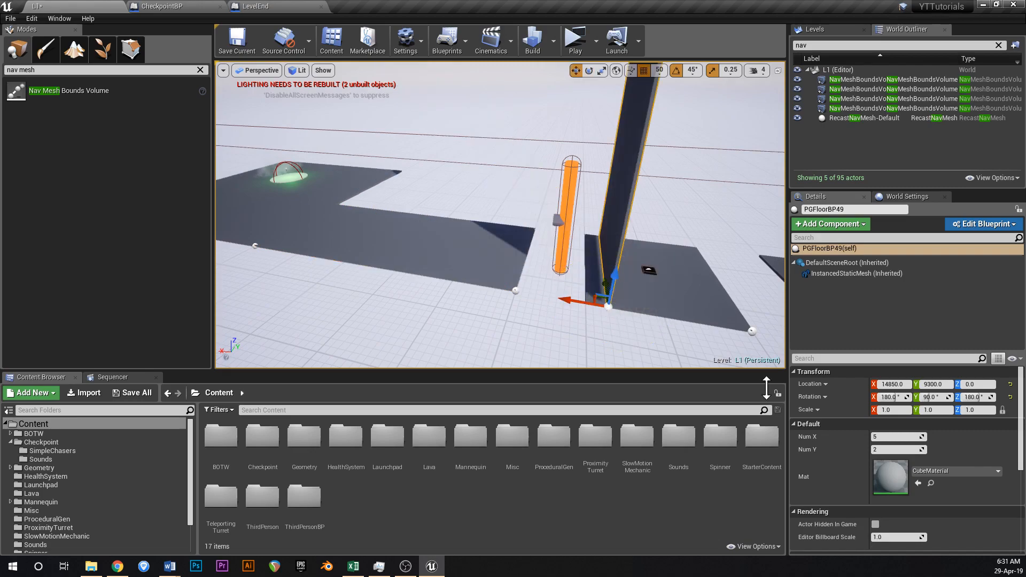
key("Tab")
type("1")
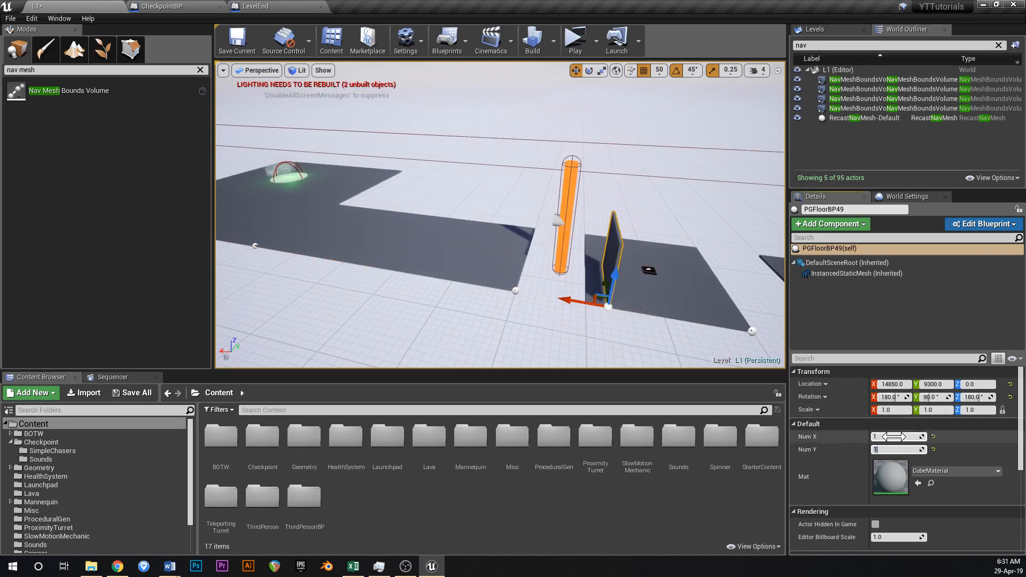
- Move the upright 1 by 1 wall tile behind the vertical spinner at X 15300, Y 9600, Z 150
left_click_drag(582, 306, 539, 288)
right_click_drag(504, 328, 476, 319)
left_click_drag(454, 264, 467, 212)
mouse_move(476, 224)
right_mouse_down()
mouse_move(556, 221)
mouse_move(604, 206)
mouse_move(467, 231)
right_mouse_up()
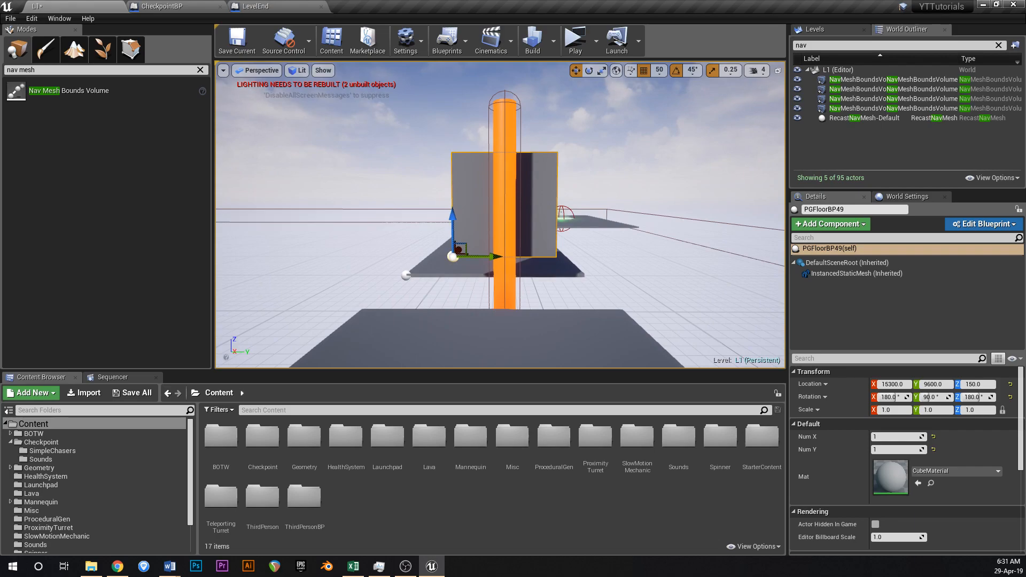
- Select the vertical spinner and its wall tile together and lower them until the spinner is at Z 50
left_click(496, 203)
left_click(474, 196, "ctrl")
left_click_drag(455, 212, 452, 245)
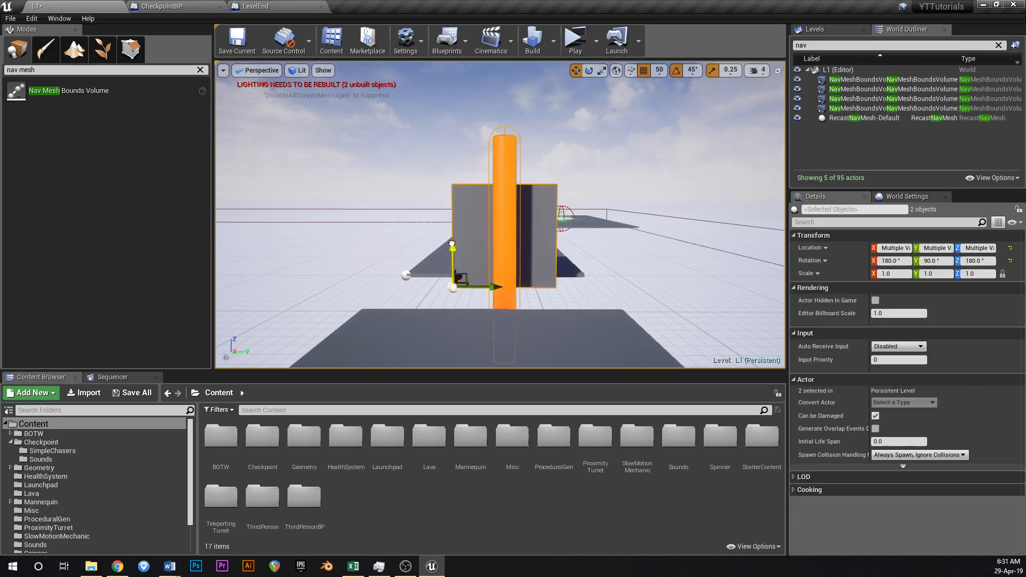
- Lengthen the vertical spinner by setting its Cylinder Scale Z to 20, and save the level
left_click(508, 238)
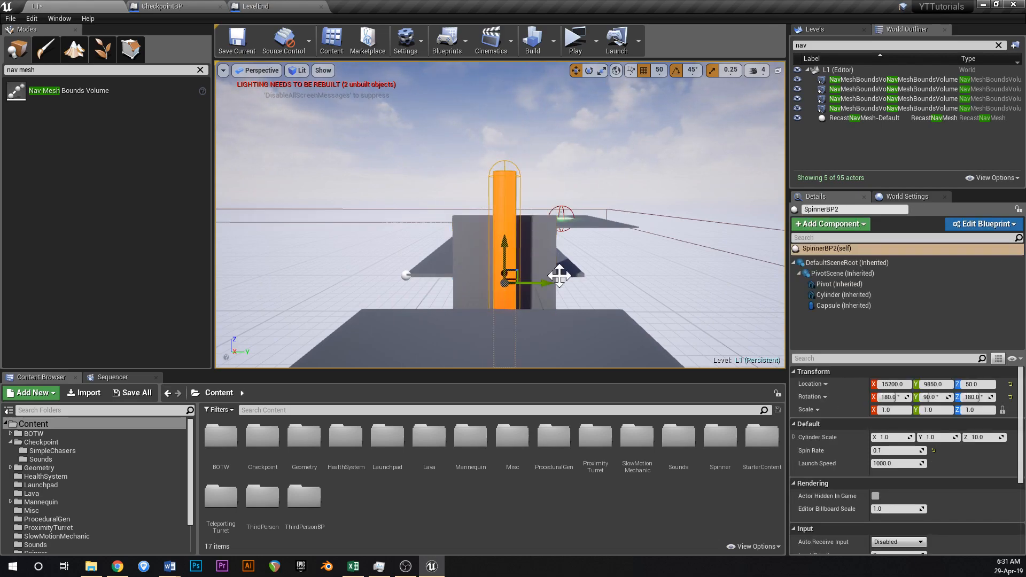
left_click(896, 451)
left_click(984, 437)
left_click_drag(984, 437, 985, 437)
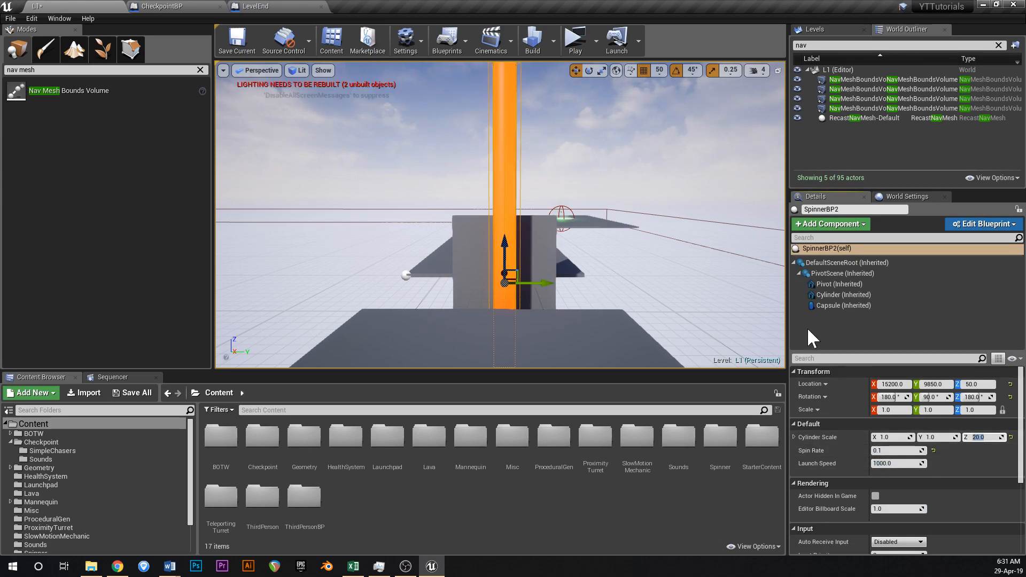
right_click_drag(620, 188, 612, 155)
key("ctrl+s")
right_click_drag(582, 187, 557, 139)
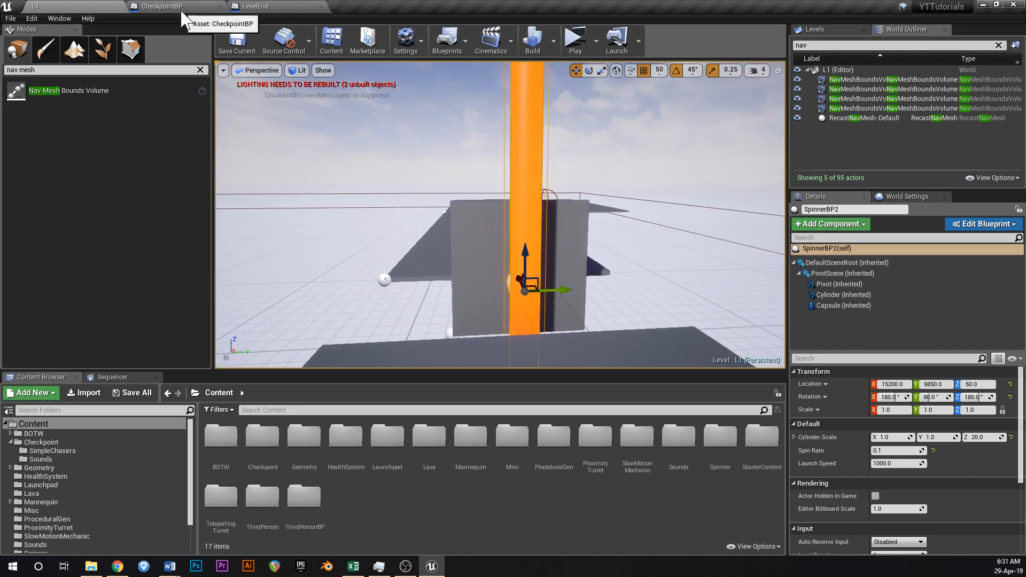
- Close the CheckpointBP and LevelEnd blueprints and open the ThirdPersonCharacter blueprint from ThirdPersonBP/Blueprints
left_click(213, 7)
left_click(220, 7)
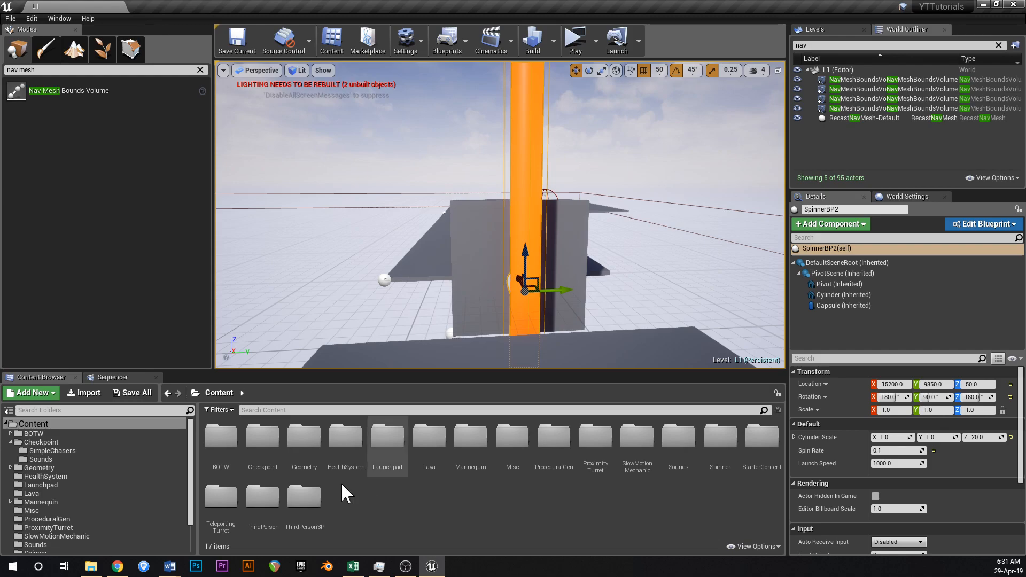
double_click(304, 496)
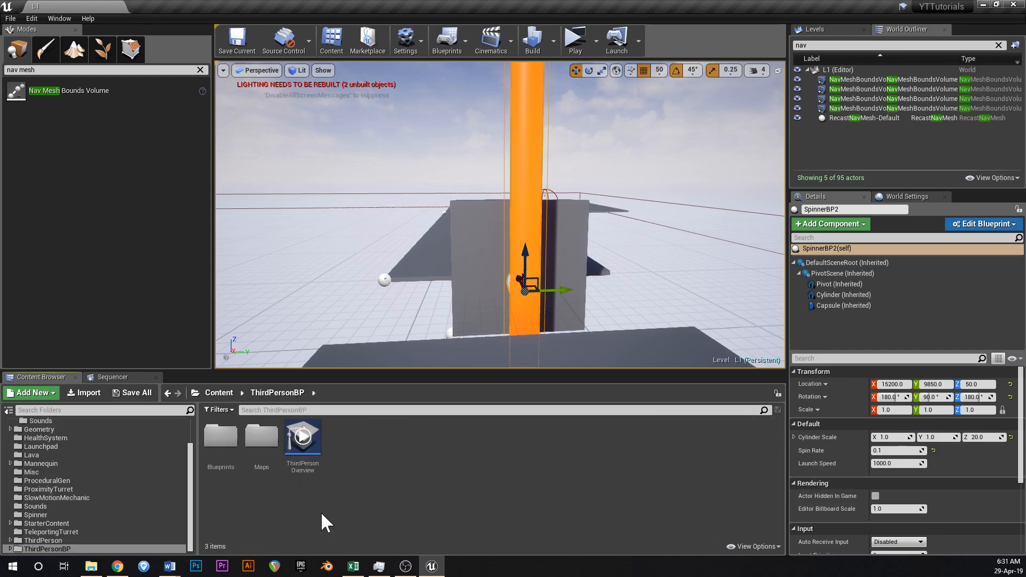
double_click(224, 436)
double_click(221, 439)
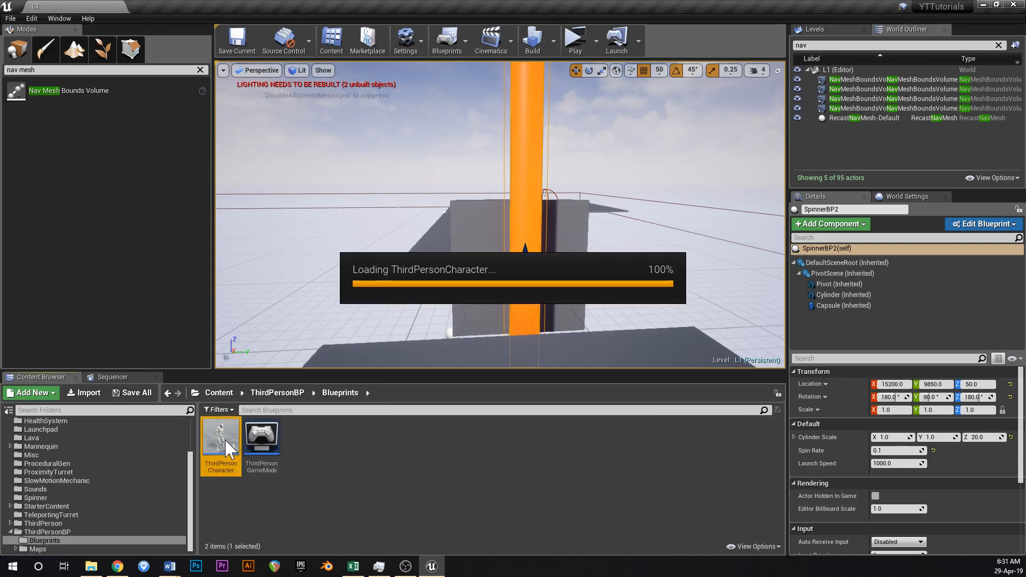
- In the Event BeginPlay chain of the Event Graph, disconnect the saved Checkpoint from SetActorTransform's New Transform input
scroll(438, 217, "down", 7)
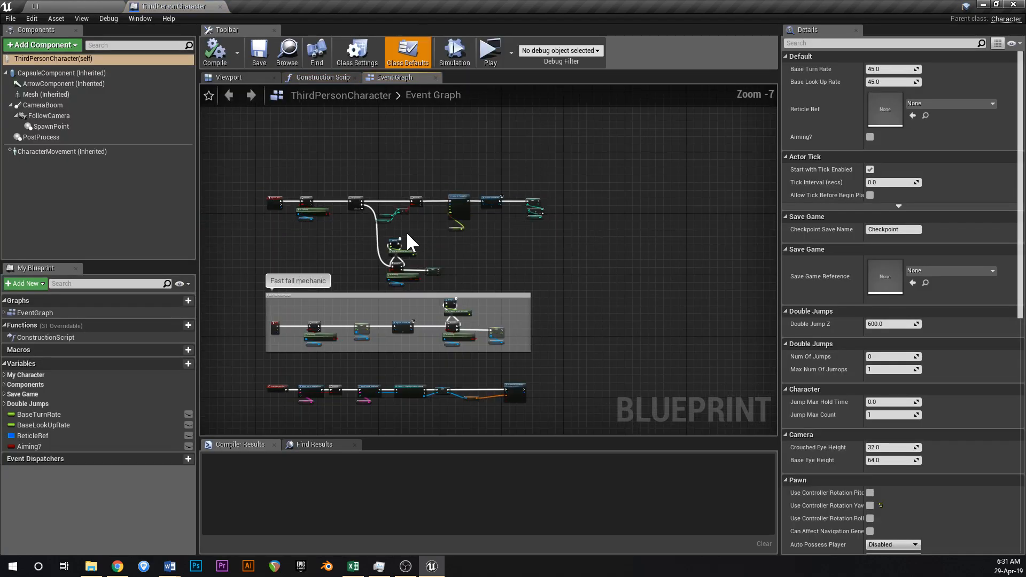
mouse_move(439, 271)
right_mouse_down()
mouse_move(435, 237)
mouse_move(461, 312)
mouse_move(488, 298)
mouse_move(360, 264)
mouse_move(384, 247)
mouse_move(338, 253)
right_mouse_up()
scroll(402, 231, "up", 5)
scroll(349, 221, "down", 4)
scroll(293, 246, "up", 4)
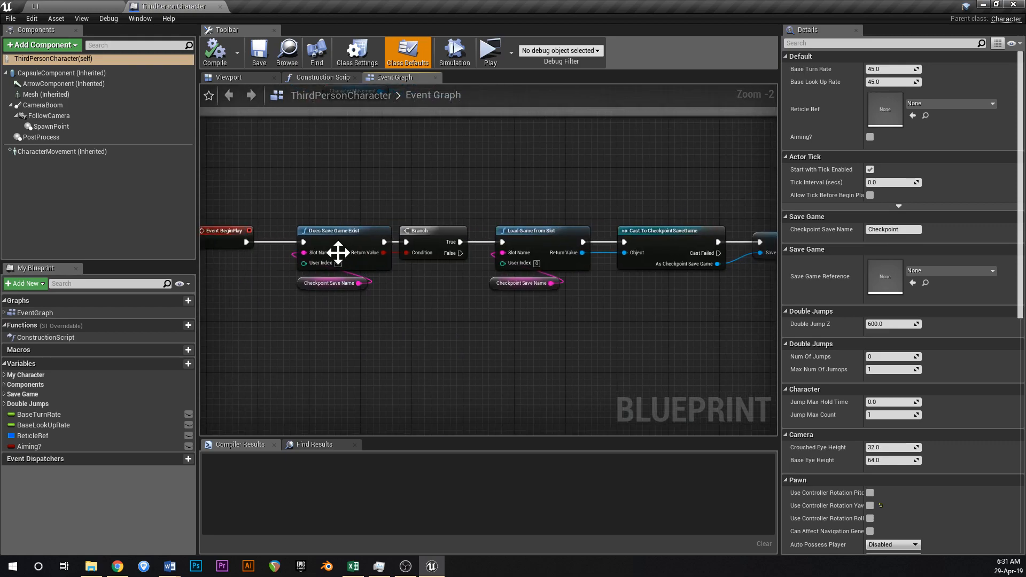
right_click_drag(528, 260, 398, 244)
right_click_drag(638, 274, 463, 275)
right_click_drag(608, 246, 461, 244)
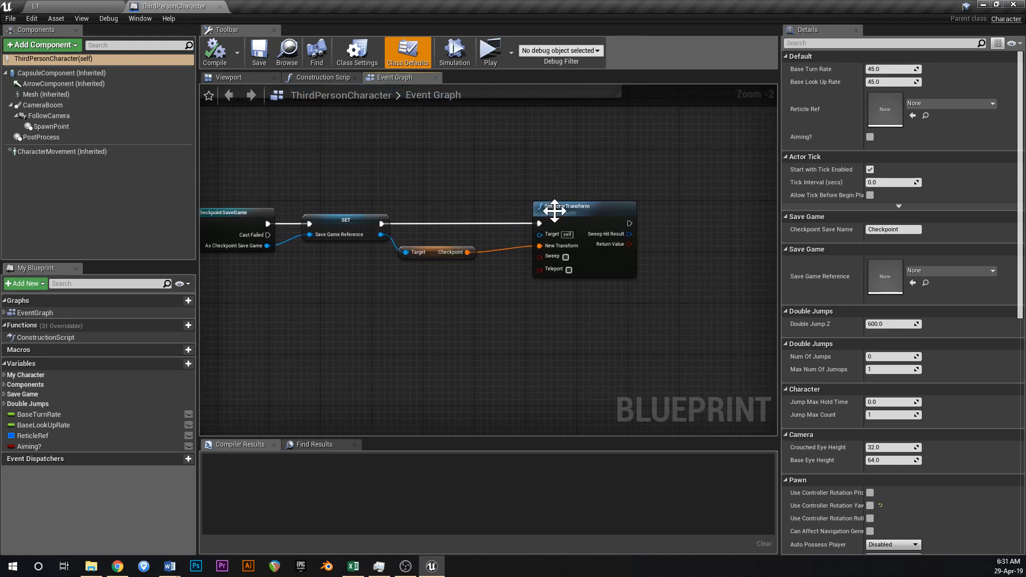
scroll(554, 211, "up", 2)
left_click(533, 259, "alt")
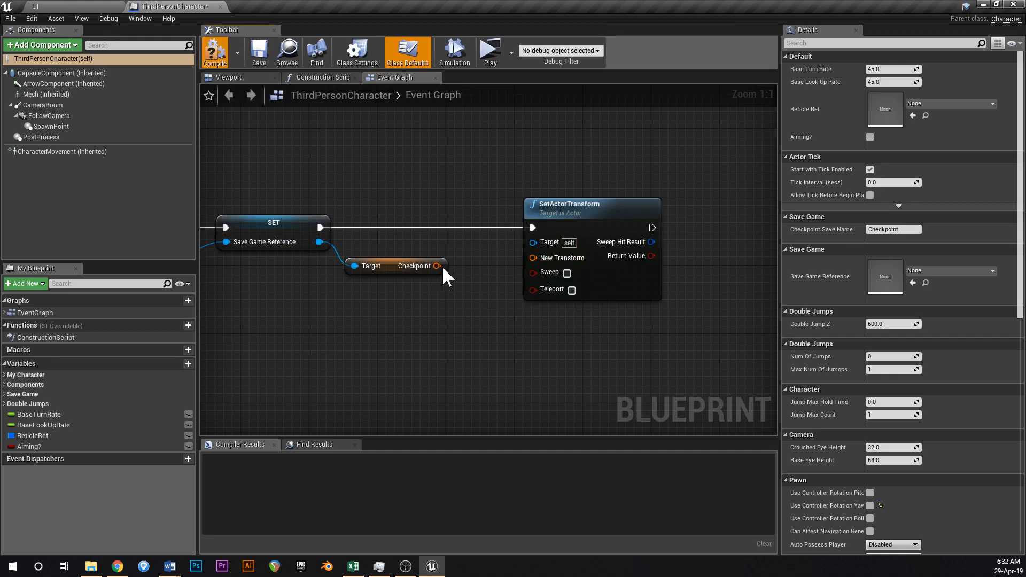
- Reconnect Checkpoint to SetActorTransform's New Transform, break the execution link from SET instead, and compile and save the blueprint
left_click_drag(541, 263, 534, 258)
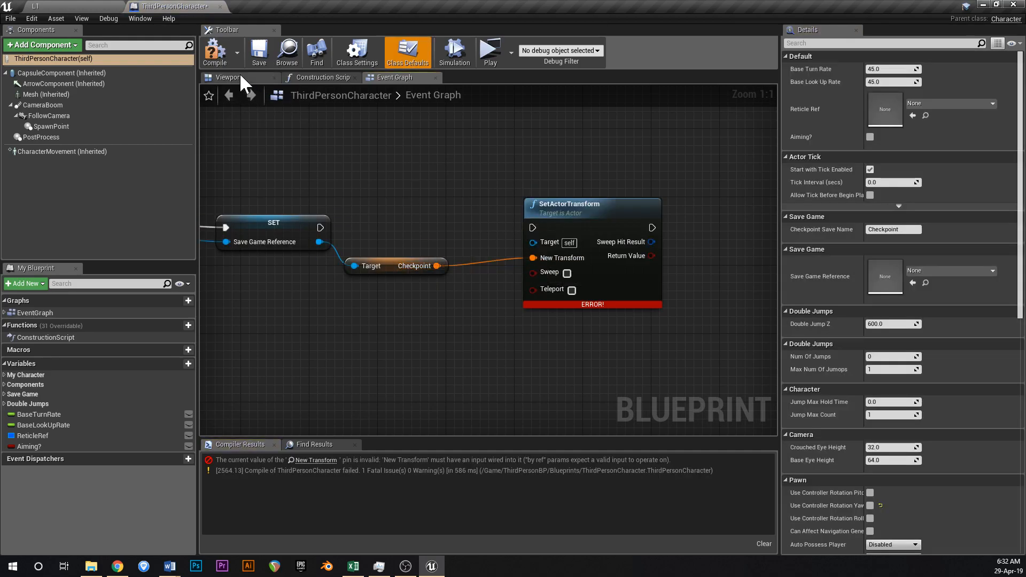
left_click(256, 51)
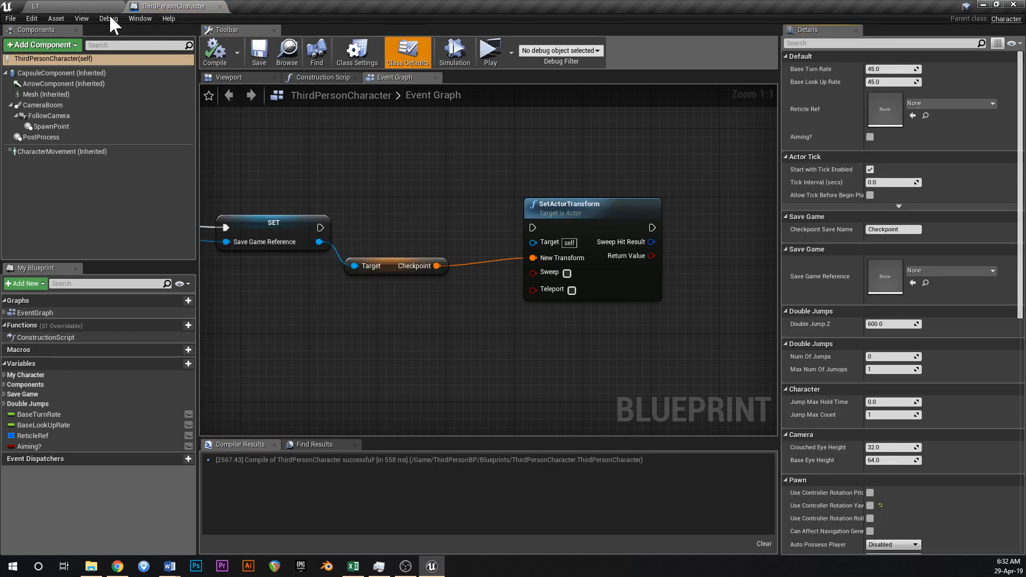
- Return to the L1 level and playtest the vertical spinner section in a new editor window, moving the character toward the spinner
left_click(75, 8)
left_click(592, 40)
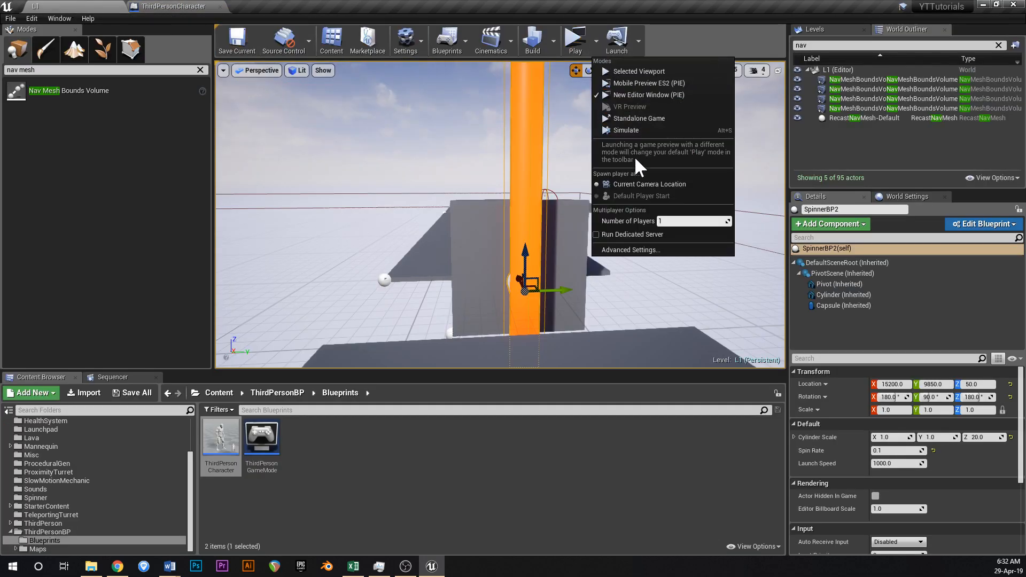
left_click(575, 39)
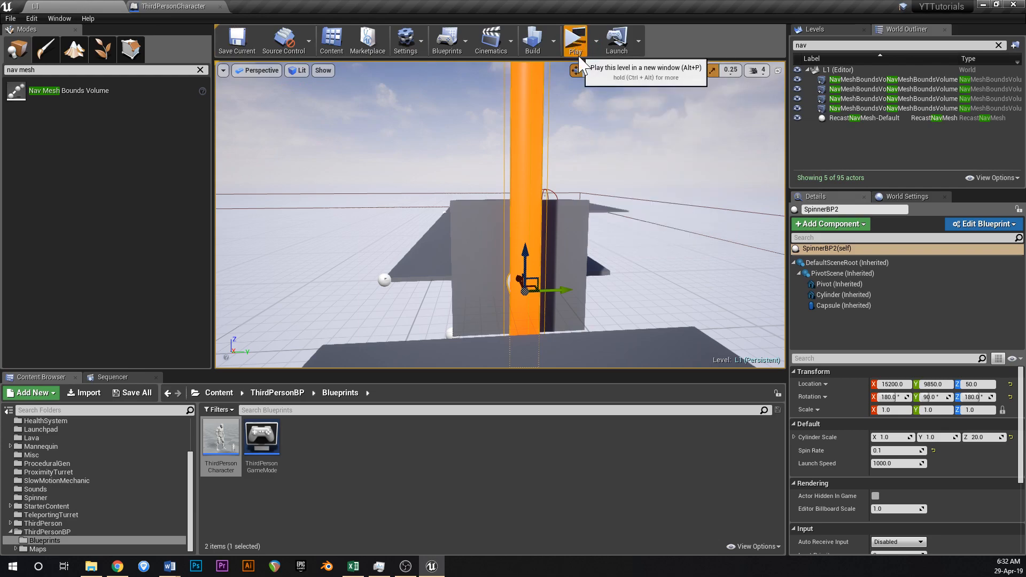
key("d")
key("w")
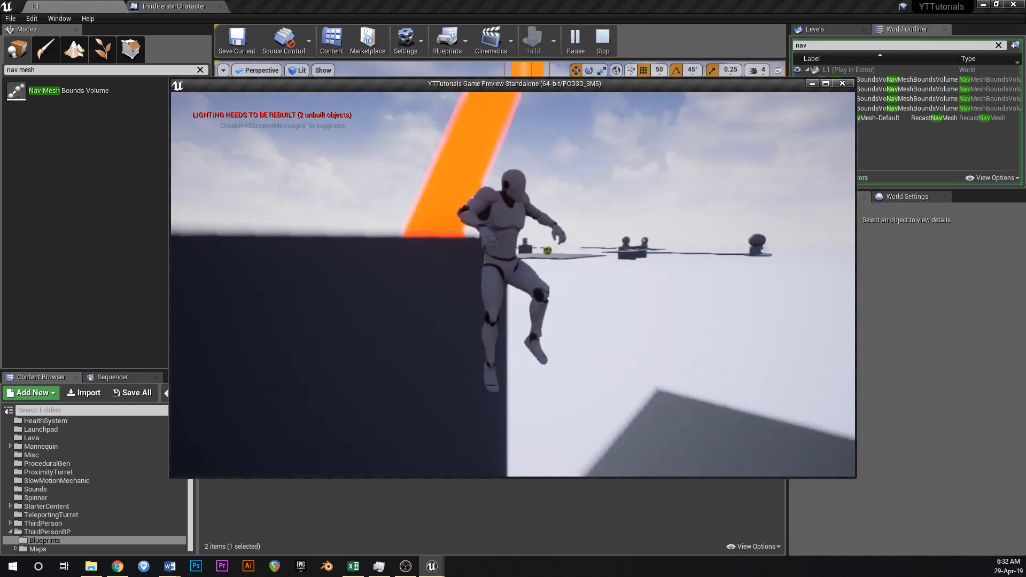
key("grave")
key("Escape")
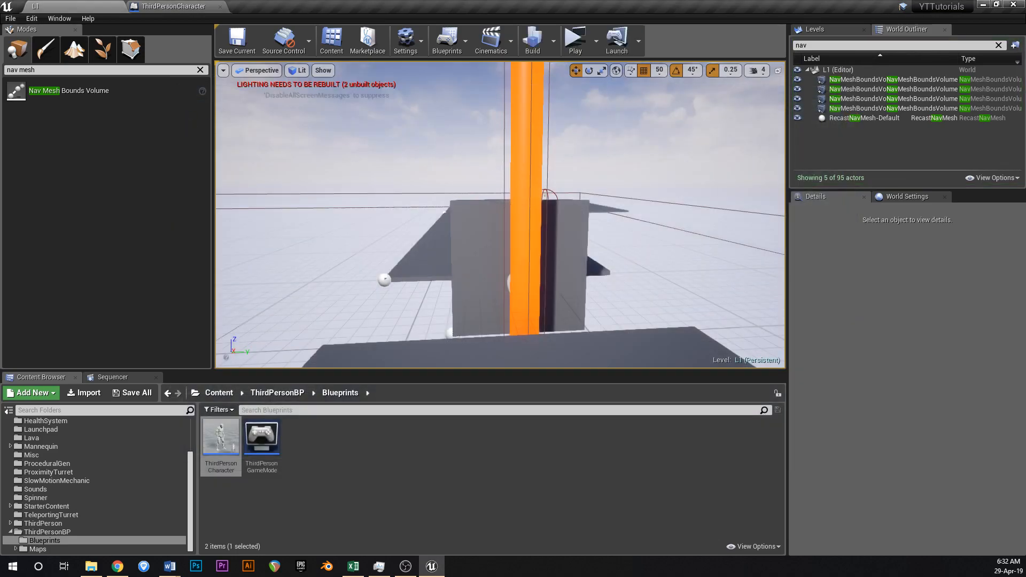
- Change the Spin Rate of the vertical spinner and playtest running past it toward the Finish
left_click(891, 450)
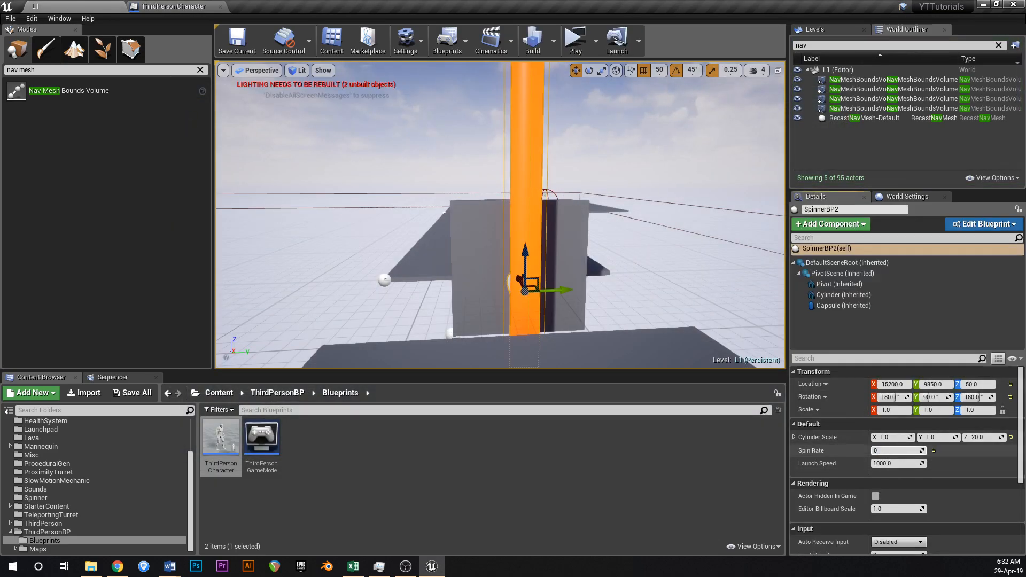
key("Return")
left_click(575, 40)
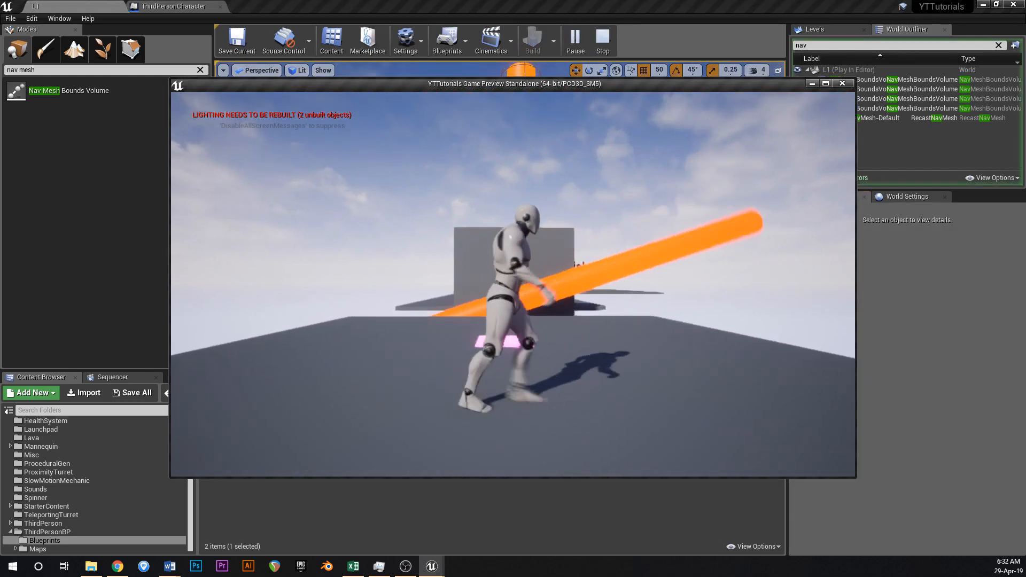
key("w")
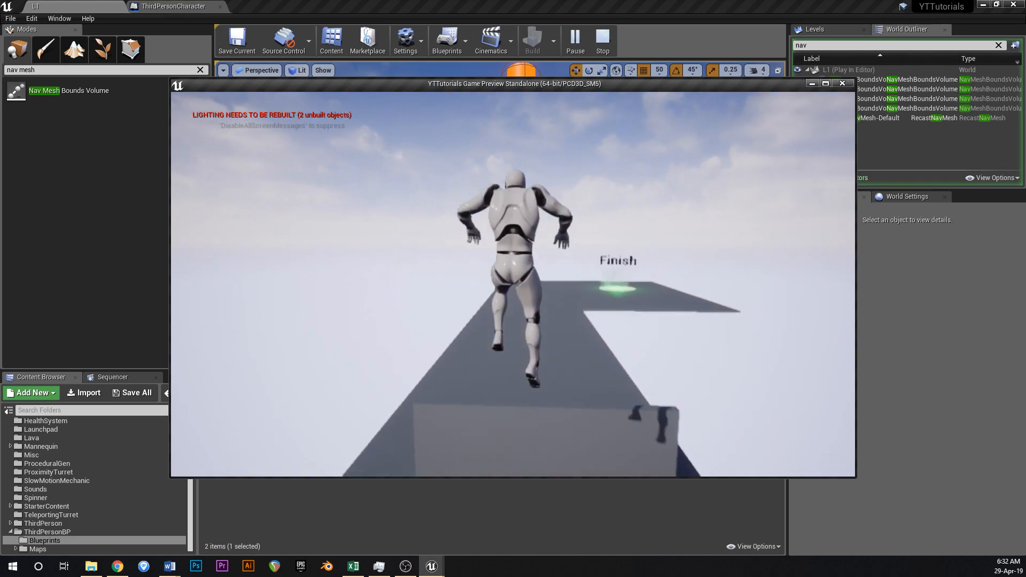
key("Escape")
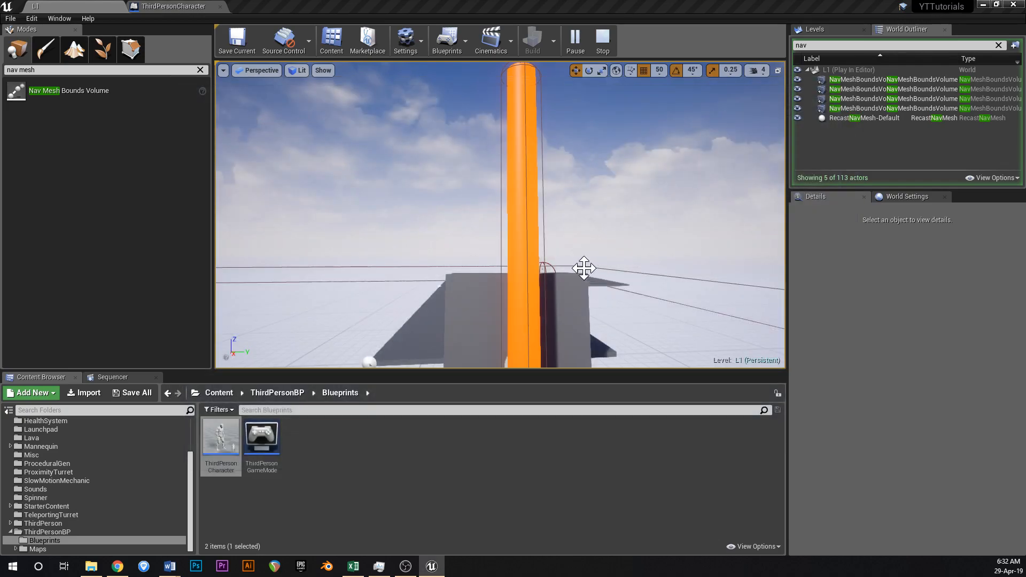
right_click_drag(585, 268, 558, 251)
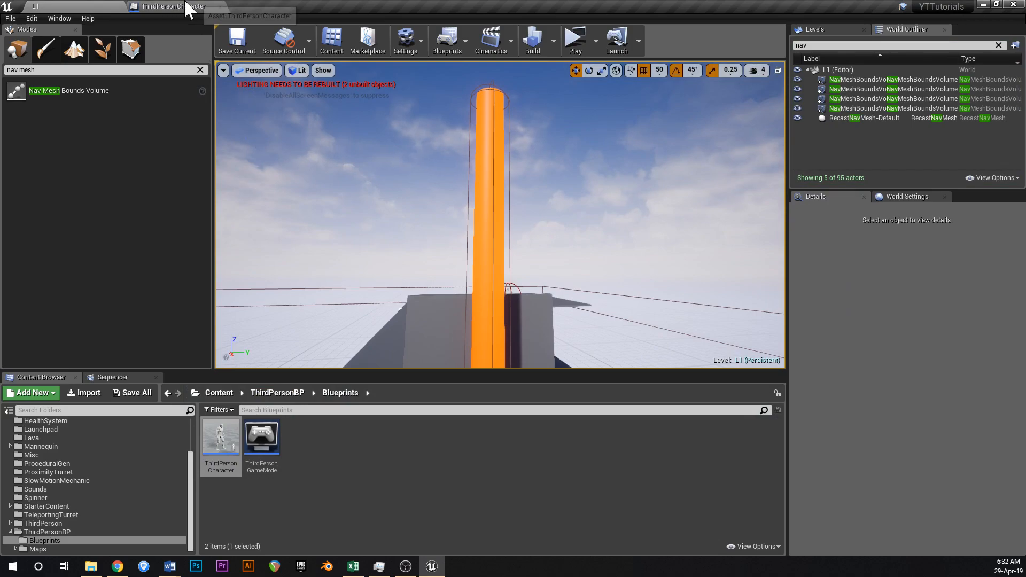
left_click(208, 6)
mouse_move(535, 226)
left_mouse_down()
mouse_move(314, 230)
mouse_move(564, 239)
mouse_move(537, 232)
left_mouse_up()
key("ctrl+z")
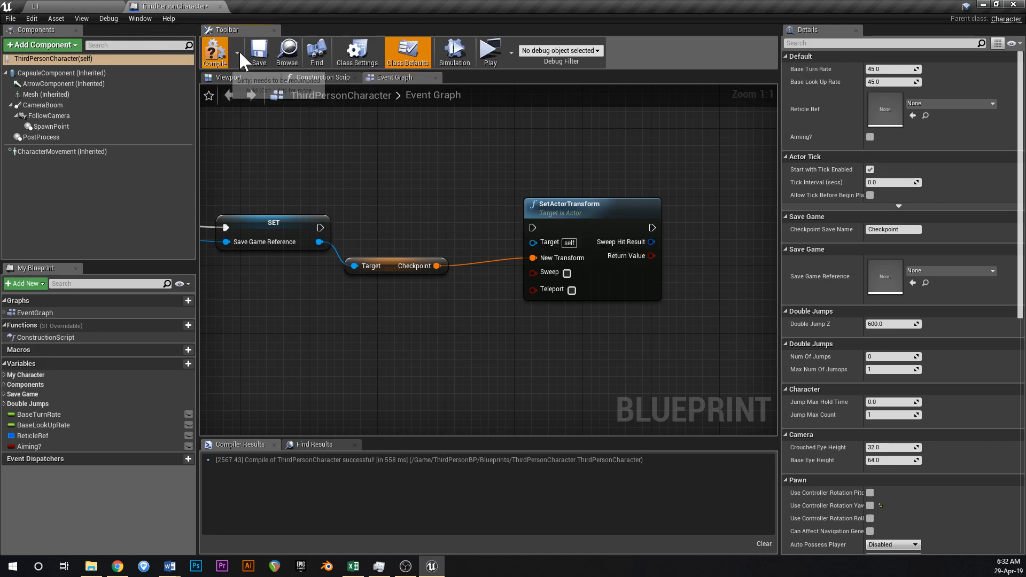
- Return to the L1 level, bring the level end area into view, and open the Checkpoint content folder
left_click(49, 7)
right_click_drag(488, 263, 350, 360)
left_click(219, 394)
right_click_drag(357, 297, 380, 286)
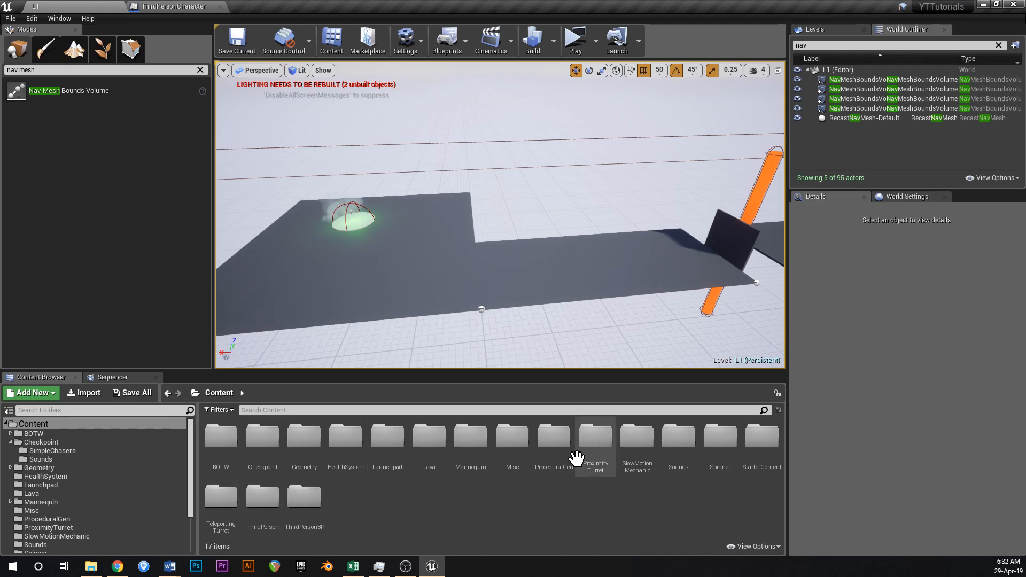
left_click(259, 438)
double_click(259, 438)
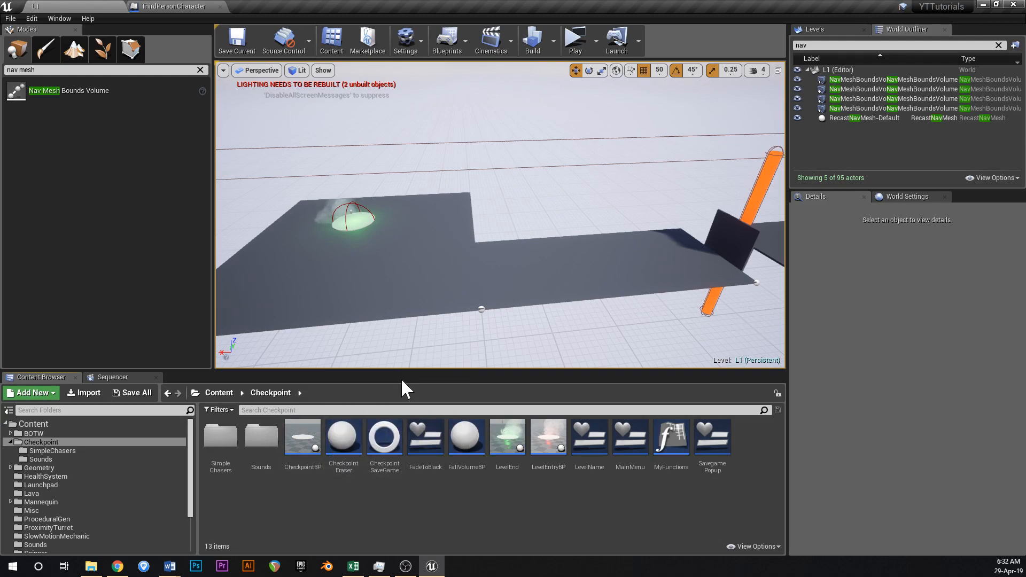
- Select the LevelEnd actor in the level and the CheckpointBP asset in the Checkpoint folder, and save the level
mouse_move(413, 322)
right_mouse_down()
mouse_move(494, 315)
mouse_move(454, 316)
mouse_move(417, 336)
right_mouse_up()
left_click(452, 308)
right_click_drag(500, 314, 488, 355)
mouse_move(302, 436)
left_mouse_down()
mouse_move(459, 265)
mouse_move(305, 449)
left_mouse_up()
right_click_drag(406, 278, 425, 251)
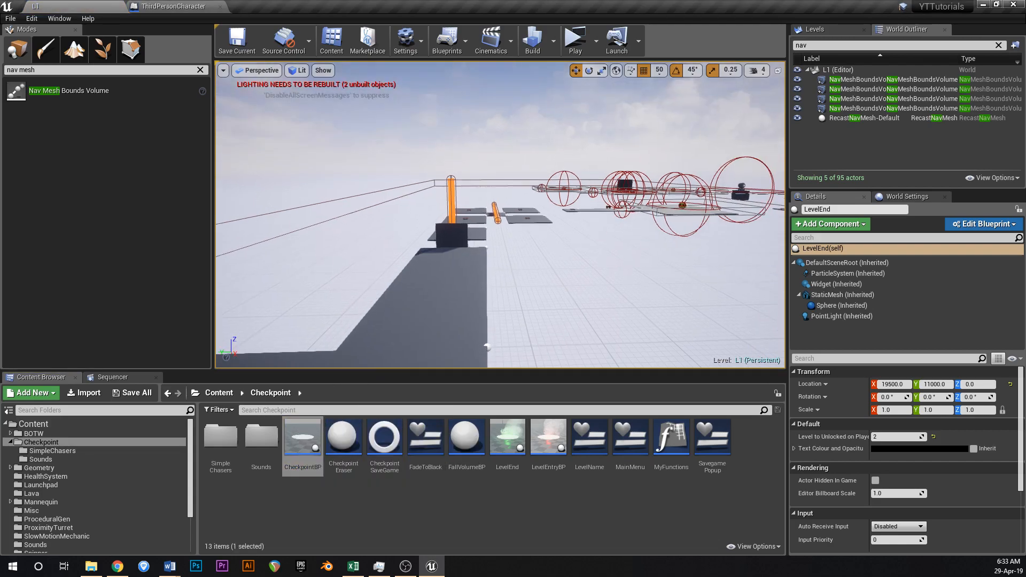
key("ctrl+s")
- Open the L1 Level Blueprint and delete the default Event BeginPlay and Event Tick nodes
right_click_drag(486, 289, 449, 307)
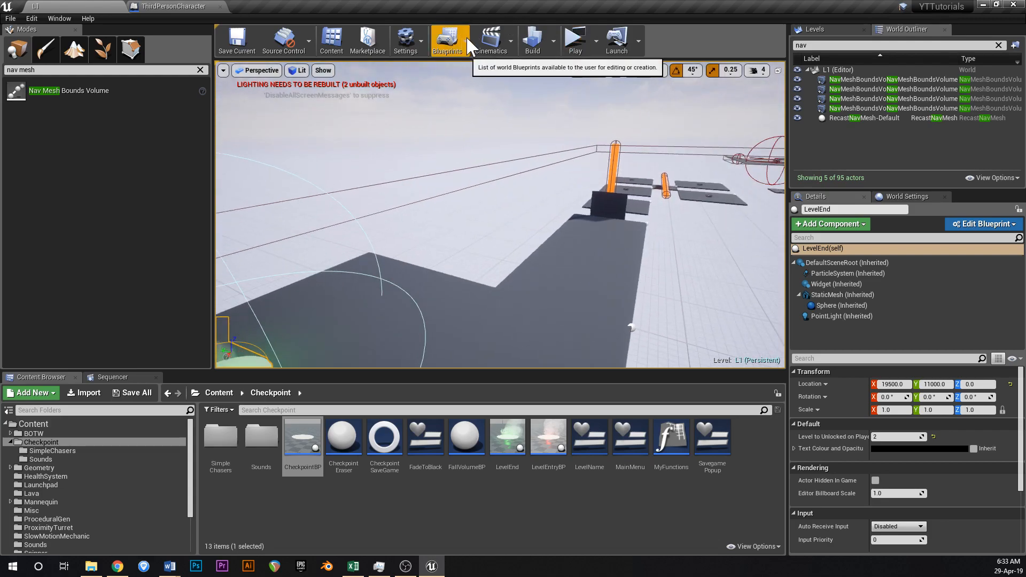
left_click(446, 42)
left_click(501, 134)
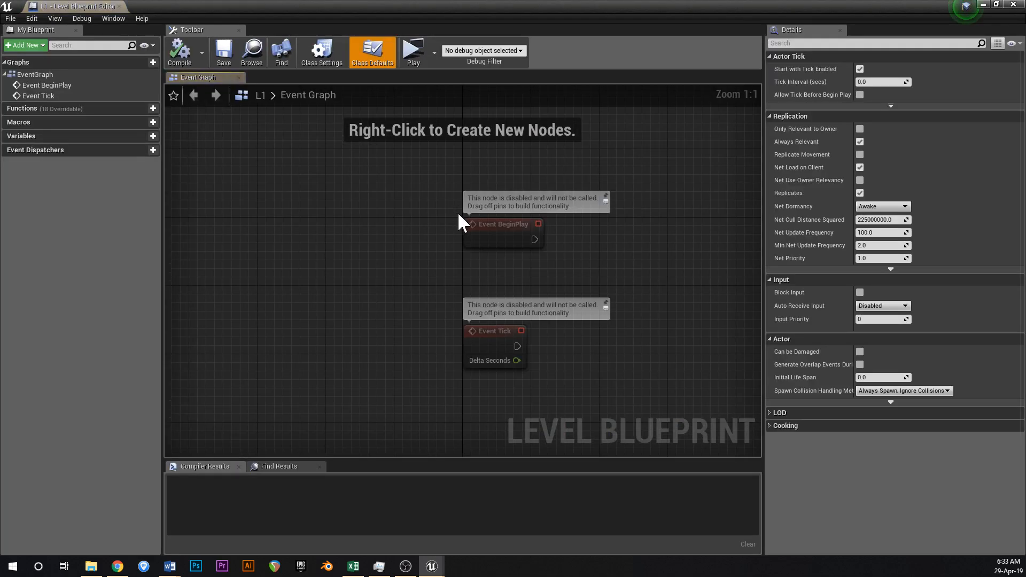
left_click_drag(393, 391, 553, 187)
key("Delete")
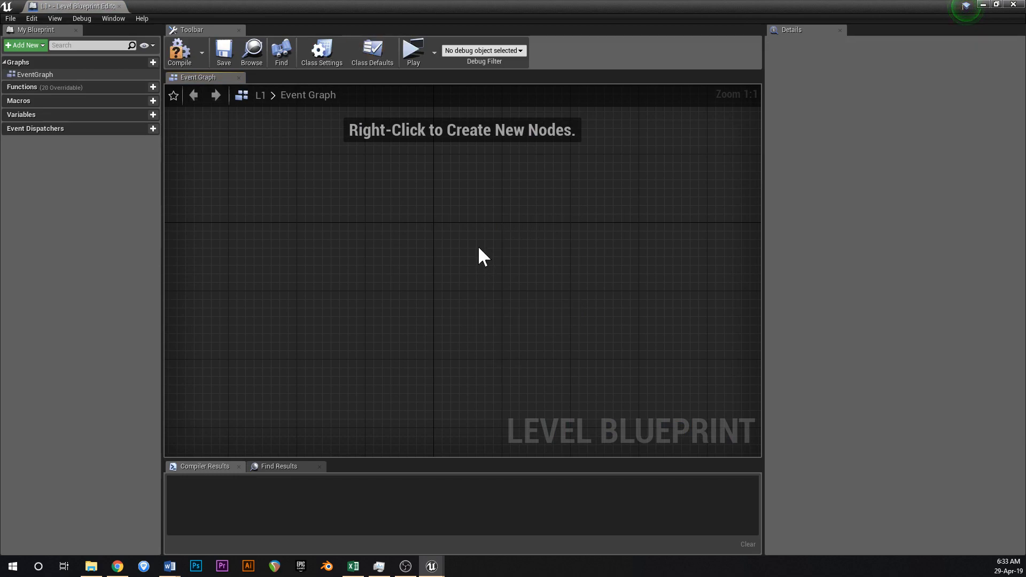
- Add a fresh Event BeginPlay node to the Level Blueprint's Event Graph and place it left of centre
right_click(478, 245)
type("begin play")
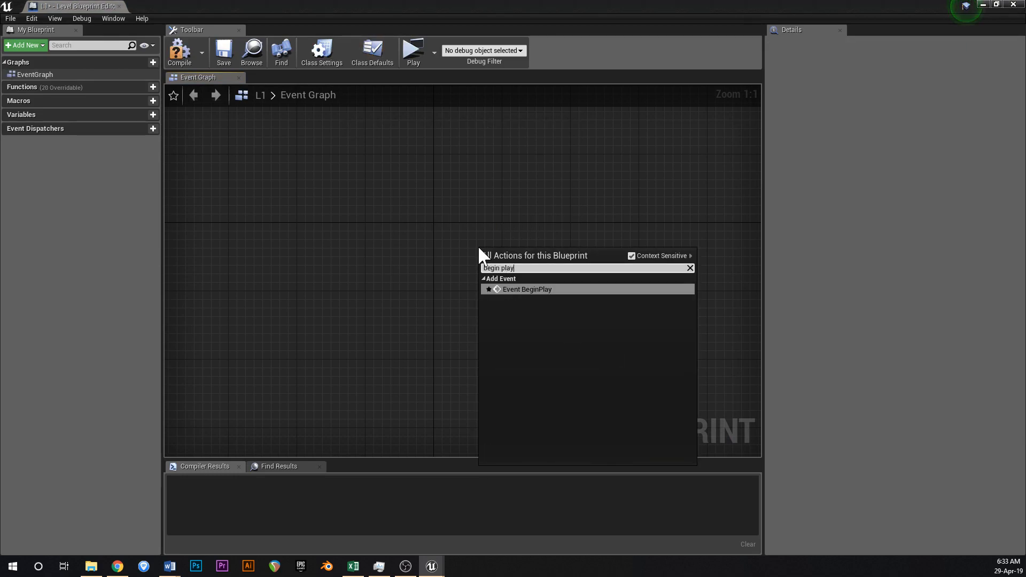
key("Return")
left_click_drag(486, 250, 394, 244)
- Add a Delay node after Event BeginPlay and set its Duration to 5.0
left_click_drag(460, 265, 576, 258)
type("delay")
key("Return")
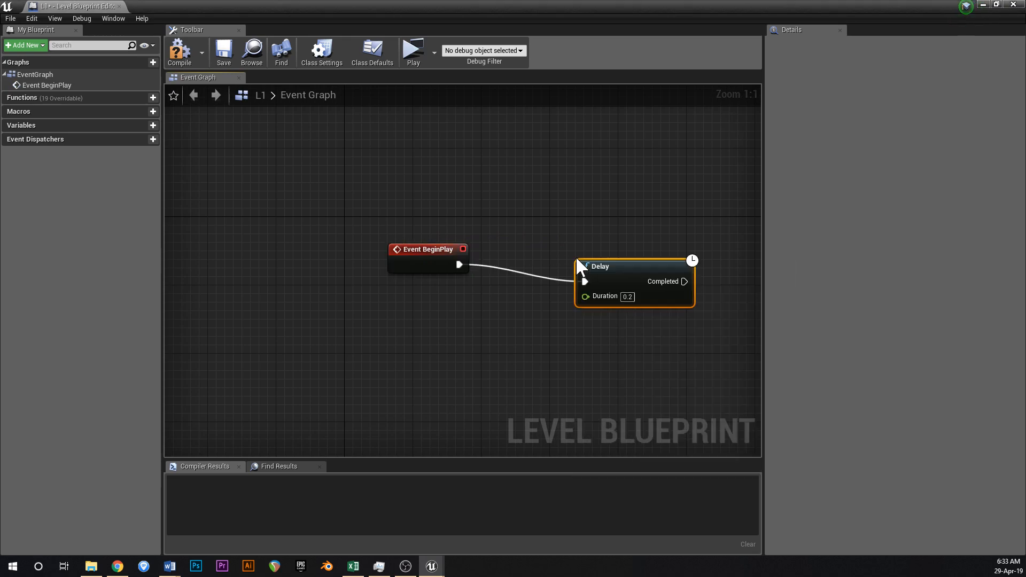
left_click(627, 296)
type("5")
key("Return")
right_click_drag(625, 280, 470, 236)
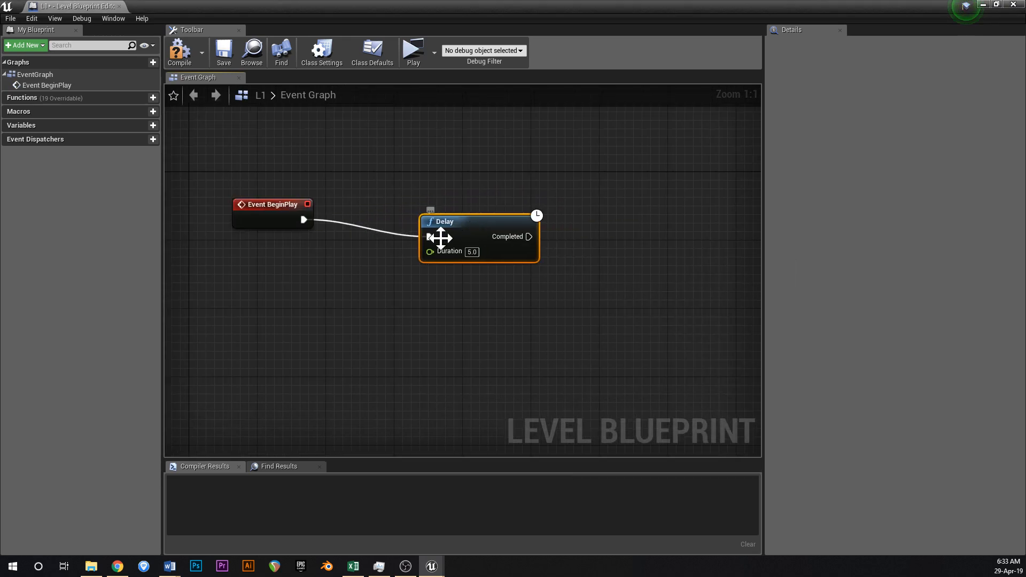
left_click_drag(657, 231, 661, 227)
type("set ac")
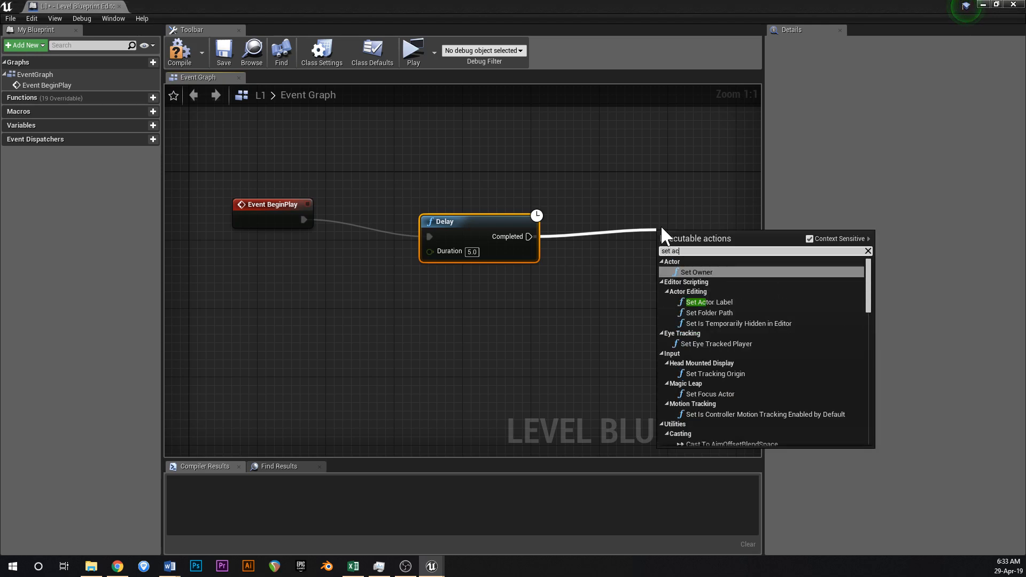
type("tor location")
key("BackSpace")
key("BackSpace")
key("BackSpace")
key("BackSpace")
key("BackSpace")
key("BackSpace")
key("BackSpace")
key("BackSpace")
key("BackSpace")
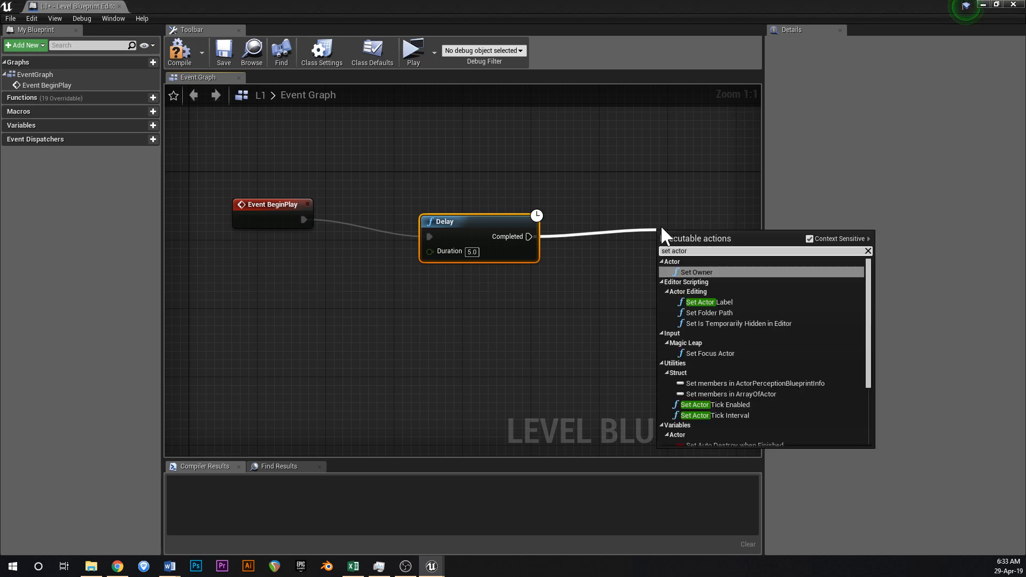
left_click(636, 216)
- Add a Get Player Character node below the Delay node
right_click(499, 369)
type("get playr char")
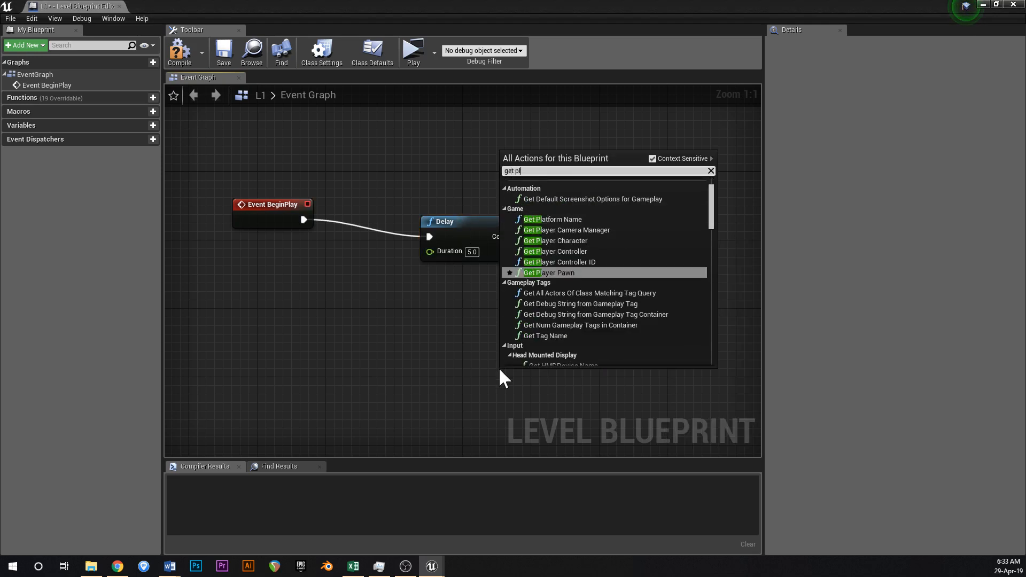
key("BackSpace")
key("BackSpace")
key("BackSpace")
key("BackSpace")
key("BackSpace")
key("BackSpace")
key("BackSpace")
key("BackSpace")
key("BackSpace")
key("BackSpace")
key("BackSpace")
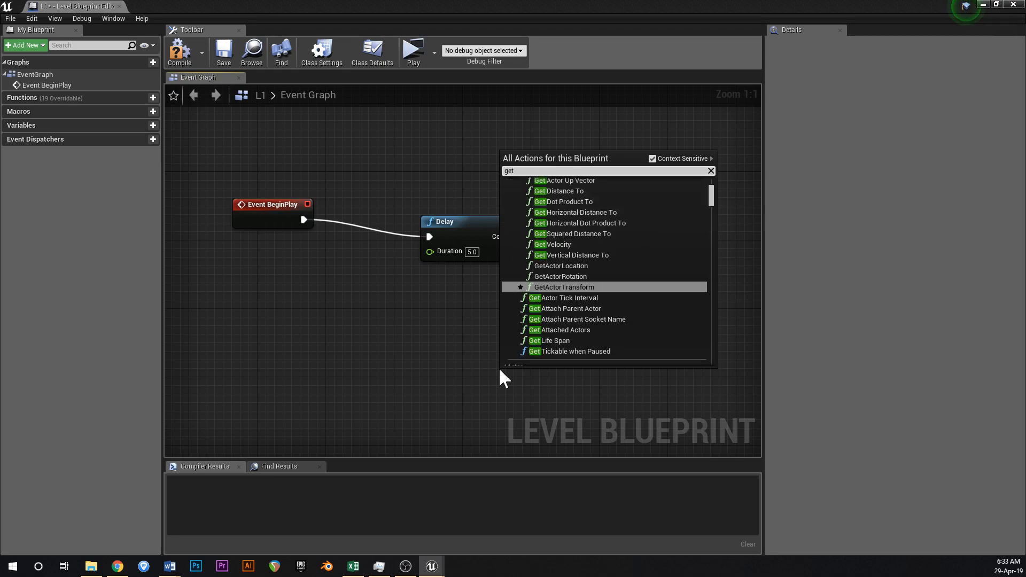
type("player b")
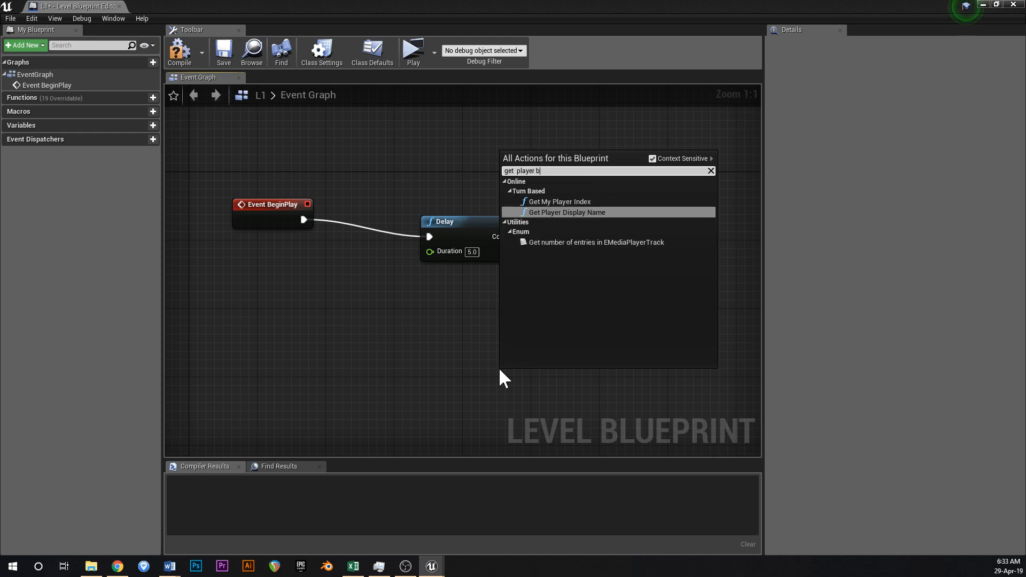
key("BackSpace")
key("BackSpace")
key("BackSpace")
key("BackSpace")
key("BackSpace")
type("yer cha")
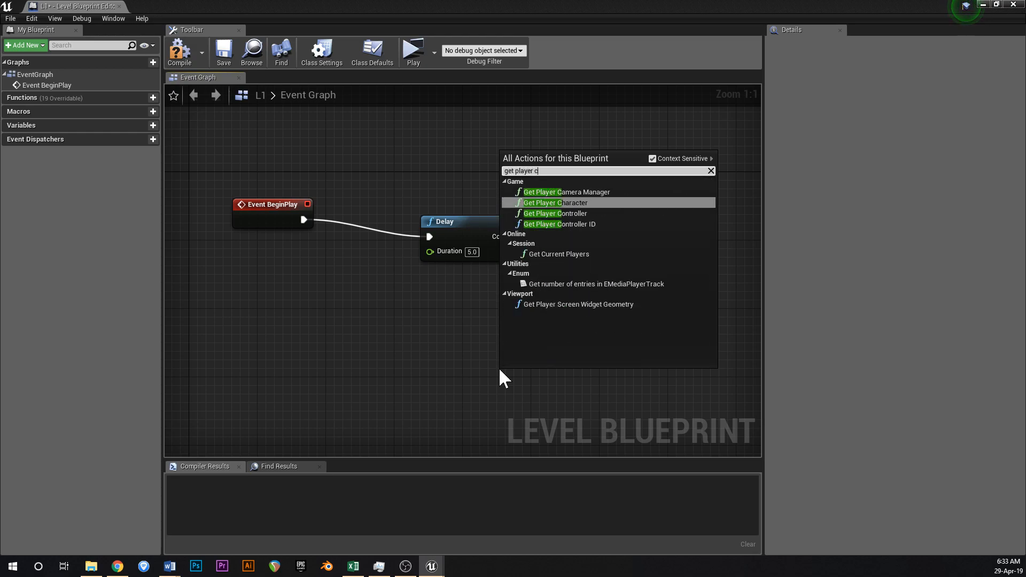
key("Return")
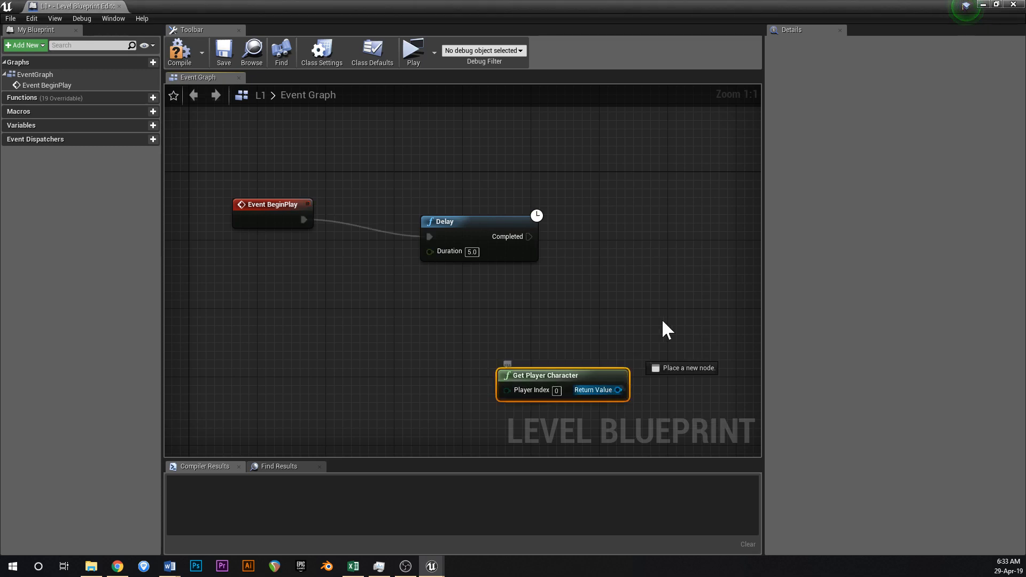
- Add a SetActorLocation node targeting the player character and connect the Delay's Completed output to its execution input
left_click_drag(641, 347, 709, 291)
type("set a")
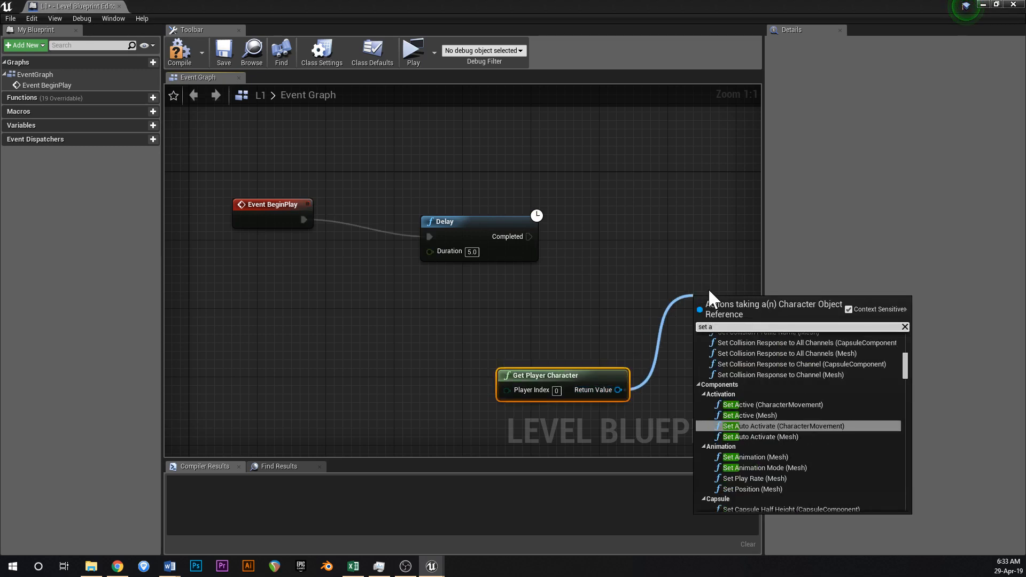
type("ctor loca")
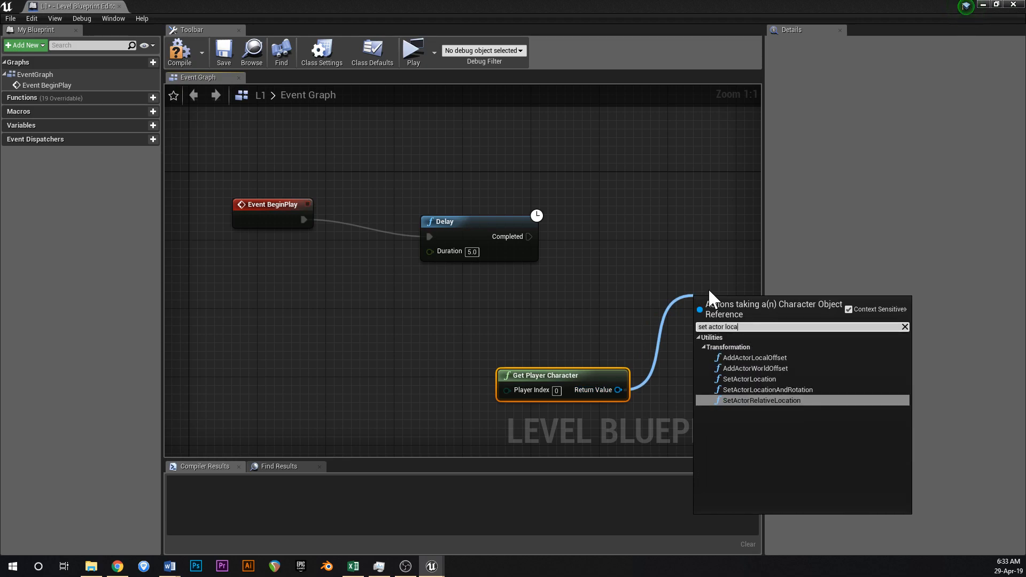
left_click(750, 379)
left_click_drag(628, 283, 599, 206)
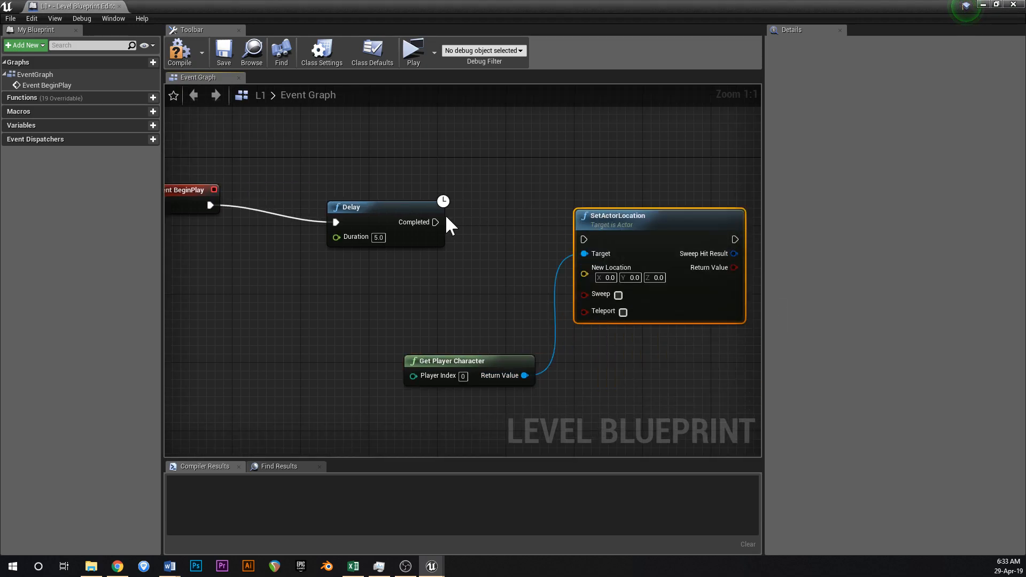
left_click_drag(588, 245, 584, 239)
left_click_drag(692, 234, 700, 208)
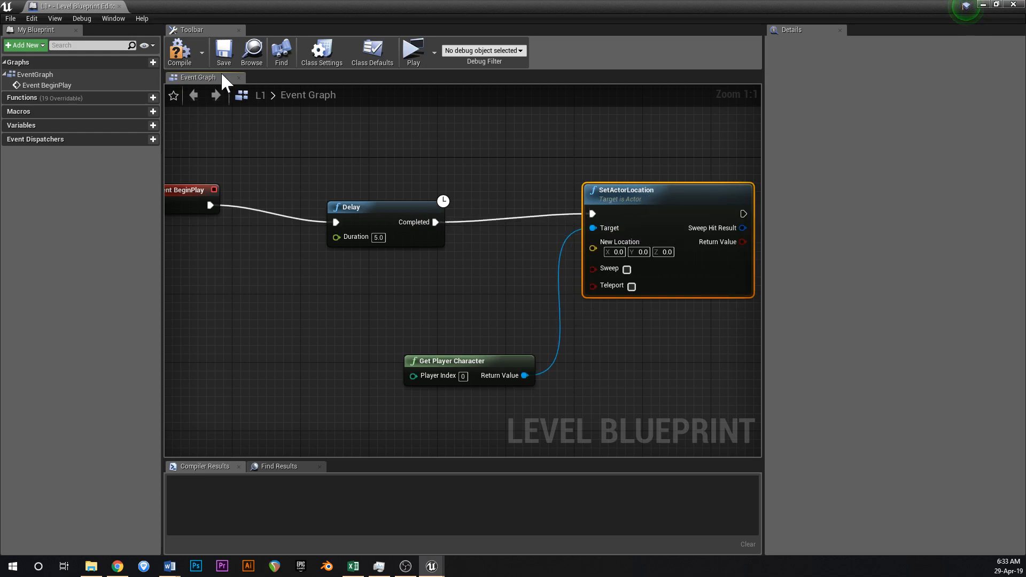
- Compile and save the Level Blueprint, dock its editor beside the ThirdPersonCharacter blueprint, and return to the L1 level
left_click(191, 63)
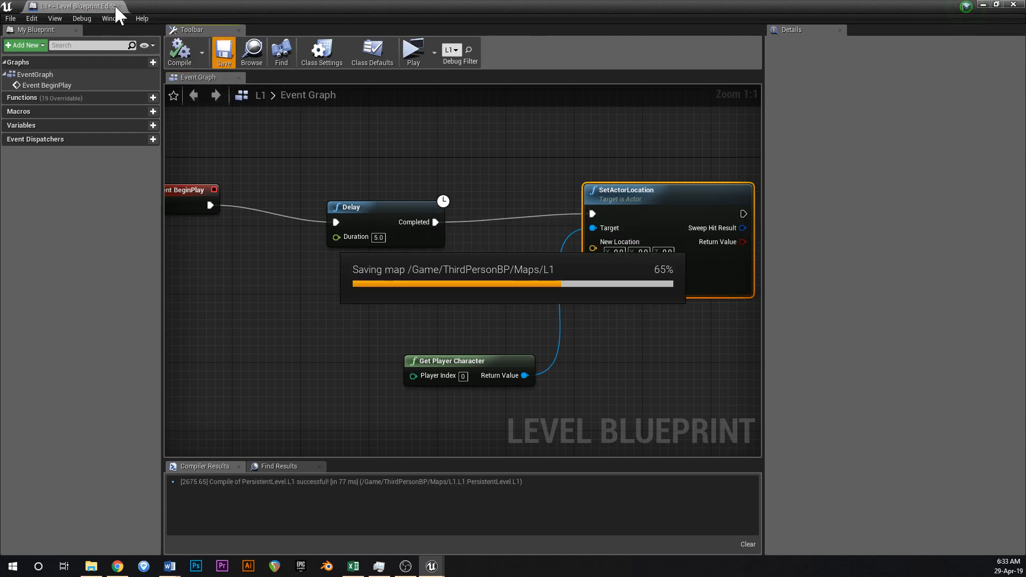
left_click_drag(114, 7, 277, 8)
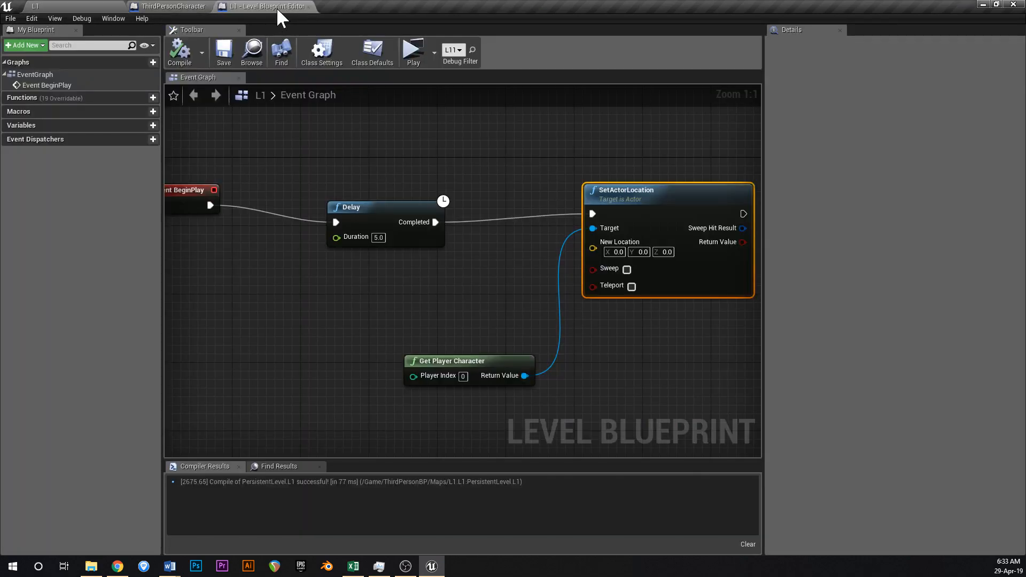
left_click(68, 7)
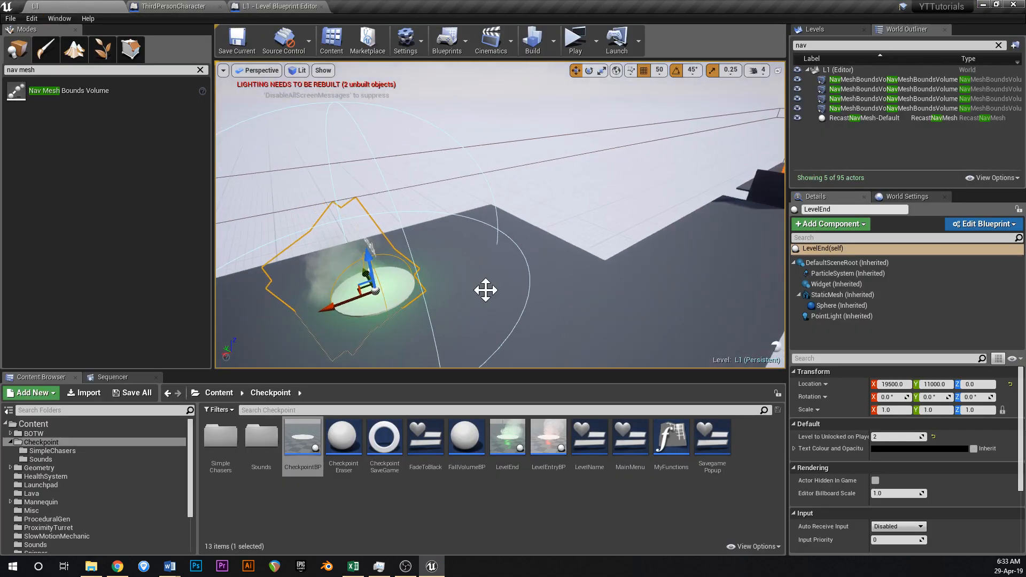
- Set the SetActorLocation node's New Location to X 19000 and Y 11000 near the LevelEnd actor, and compile and save the Level Blueprint
right_click(813, 384)
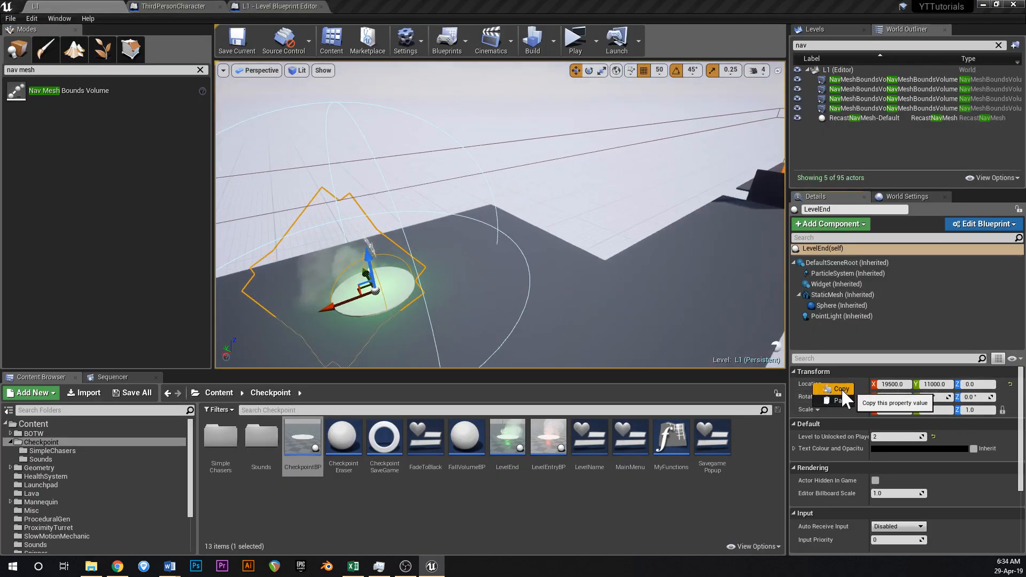
left_click(839, 389)
key("f")
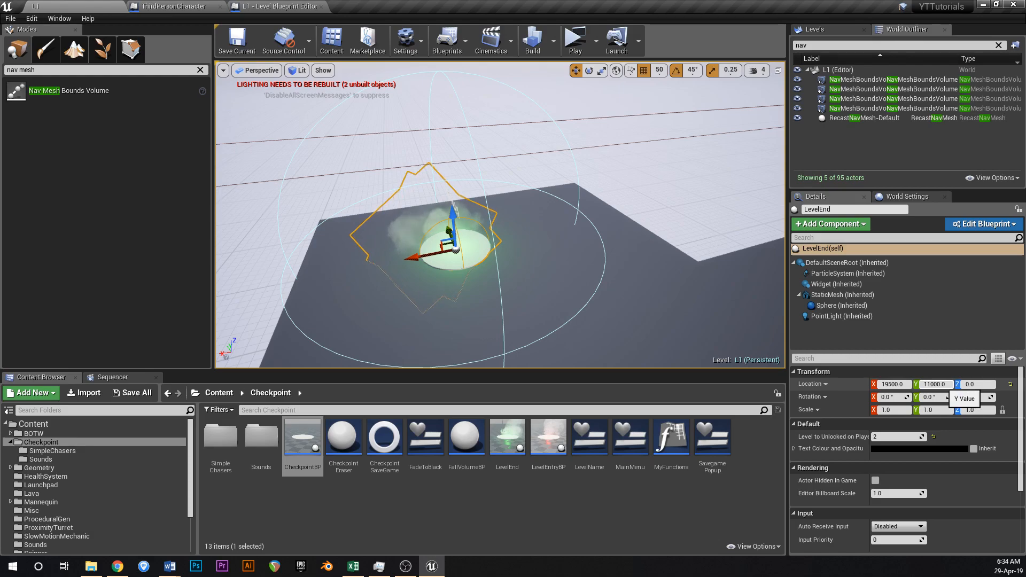
left_click(273, 8)
left_click(622, 253)
type("19000")
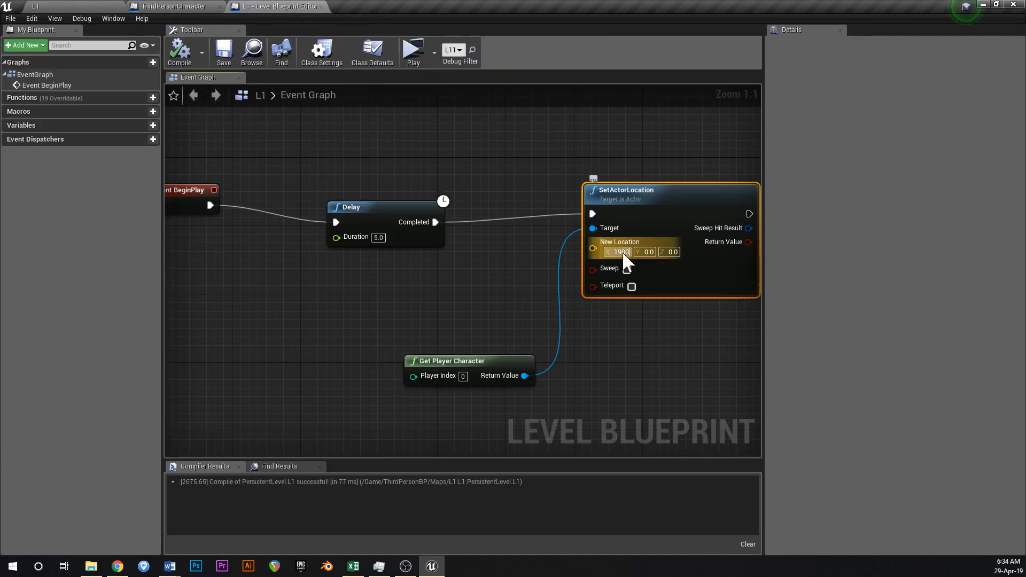
key("Tab")
type("11000")
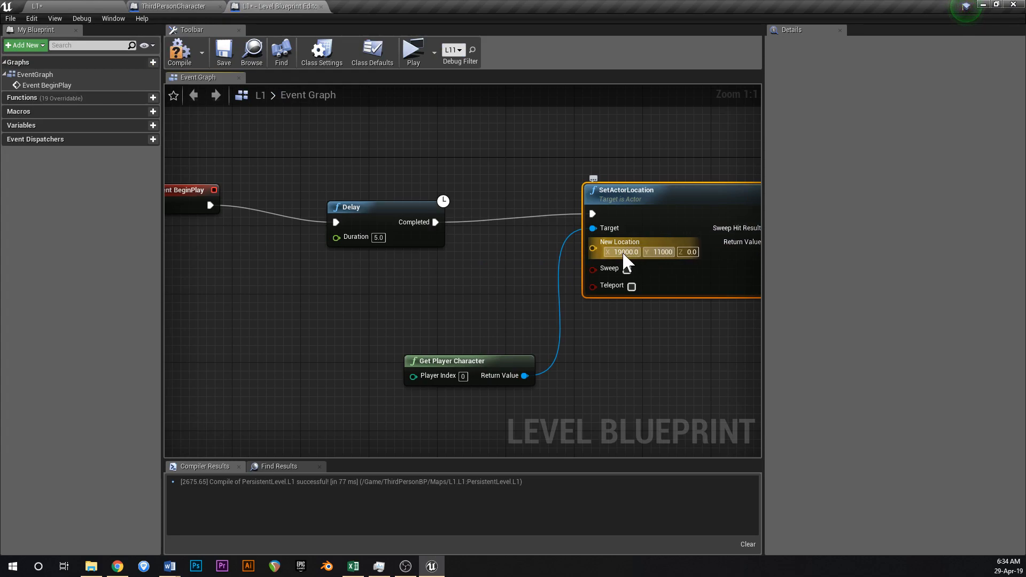
key("Return")
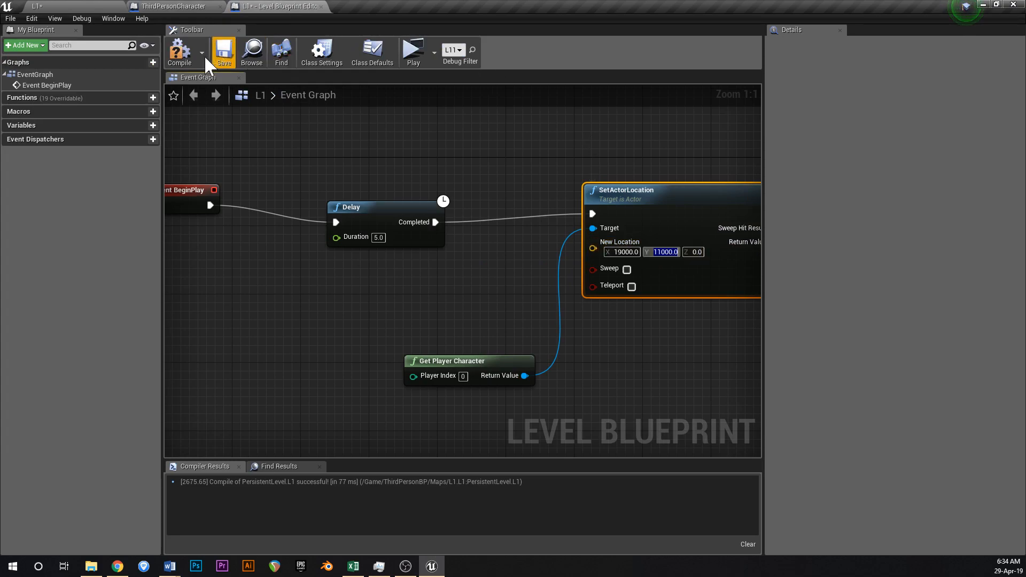
left_click(188, 52)
left_click(225, 53)
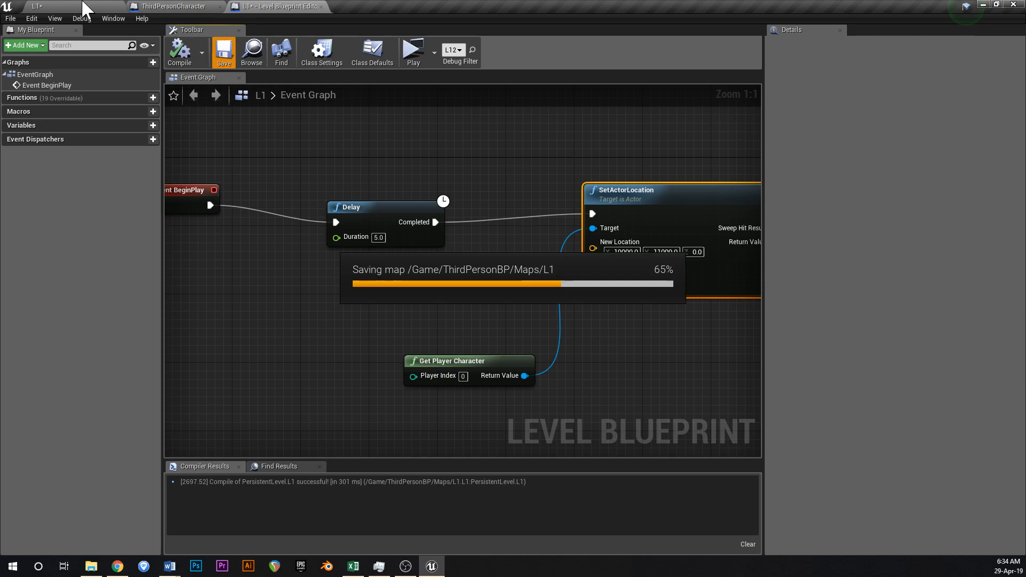
- Playtest L1 to check the delayed relocation of the player to the finish area
left_click(82, 6)
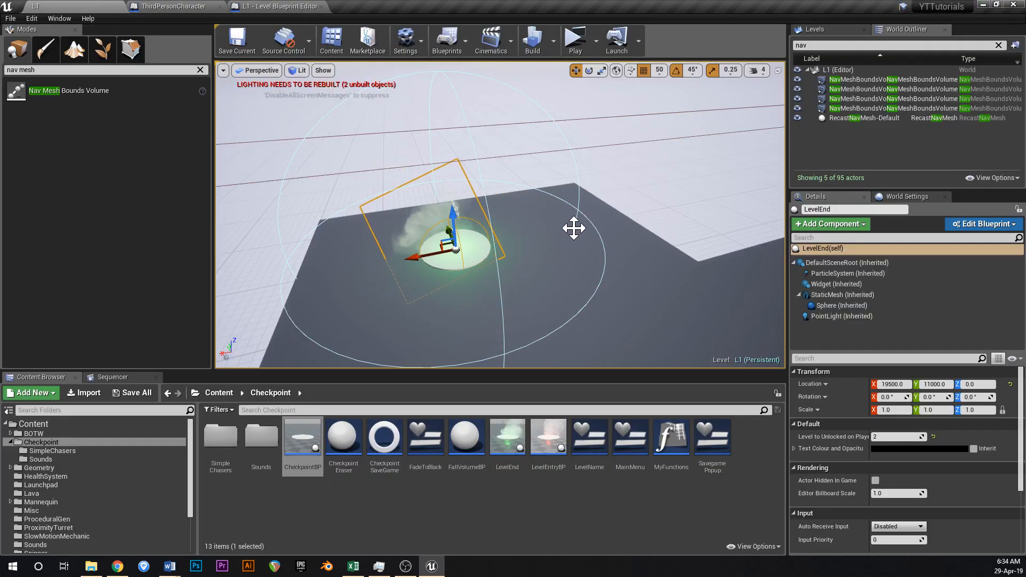
left_click(575, 40)
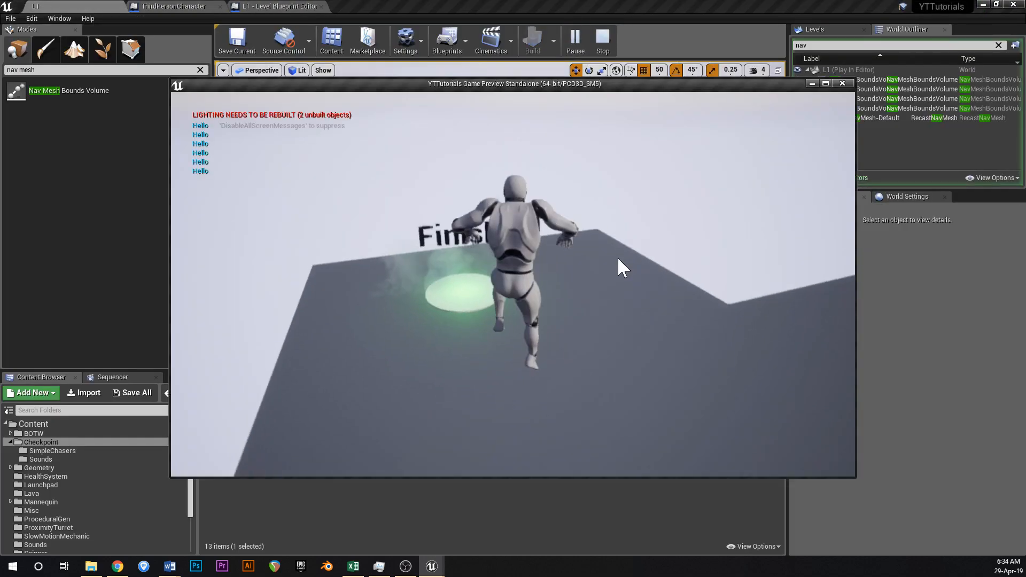
key("w")
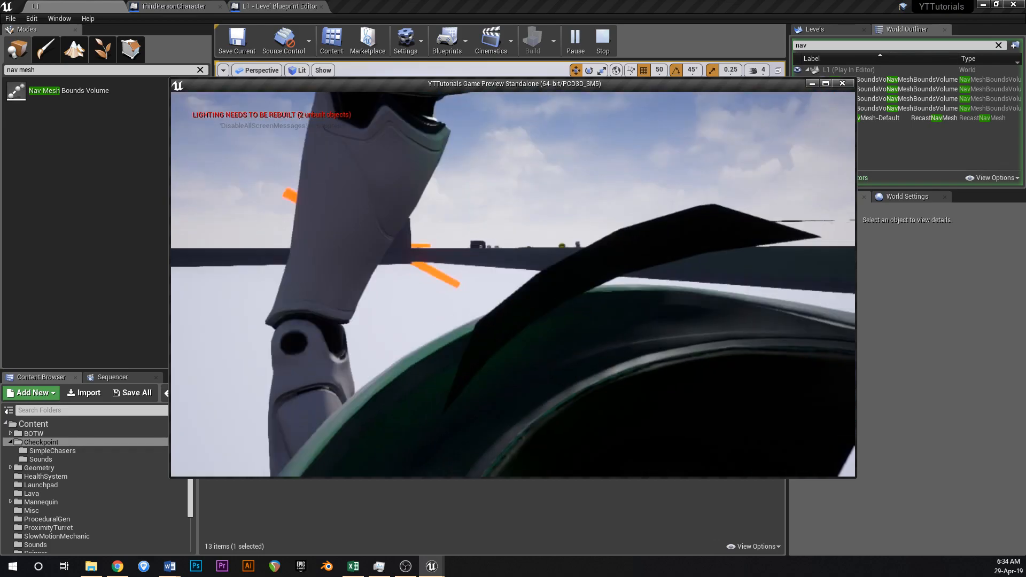
key("Escape")
- Set the SetActorLocation node's New Location Z to 200, save the Level Blueprint and return to the L1 level
left_click(298, 7)
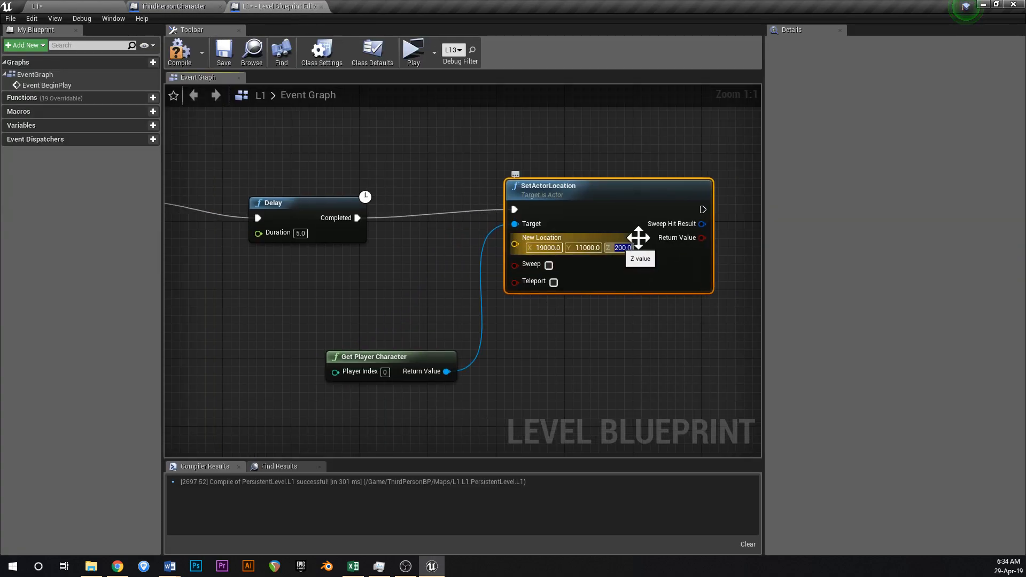
left_click(222, 54)
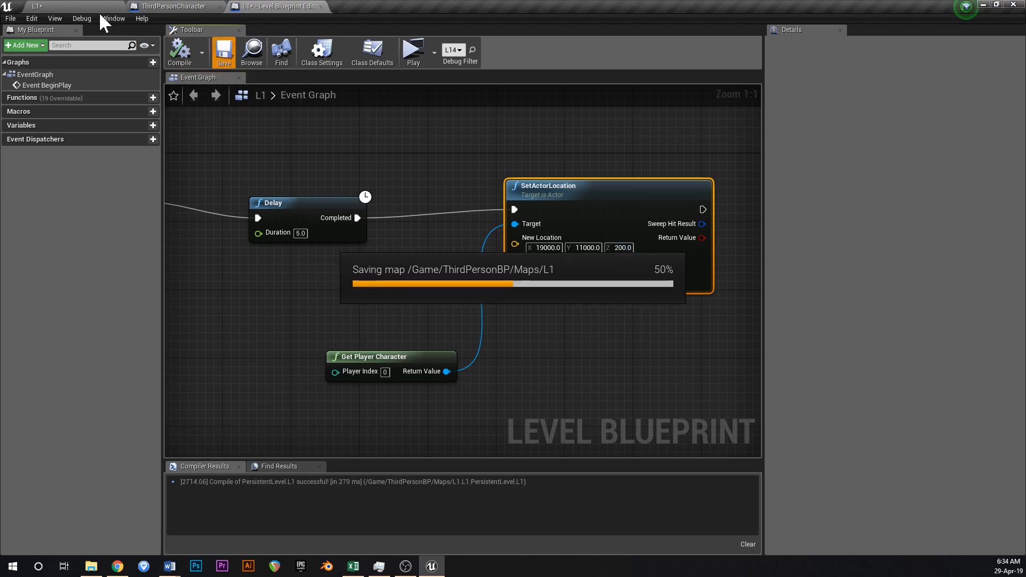
left_click(60, 8)
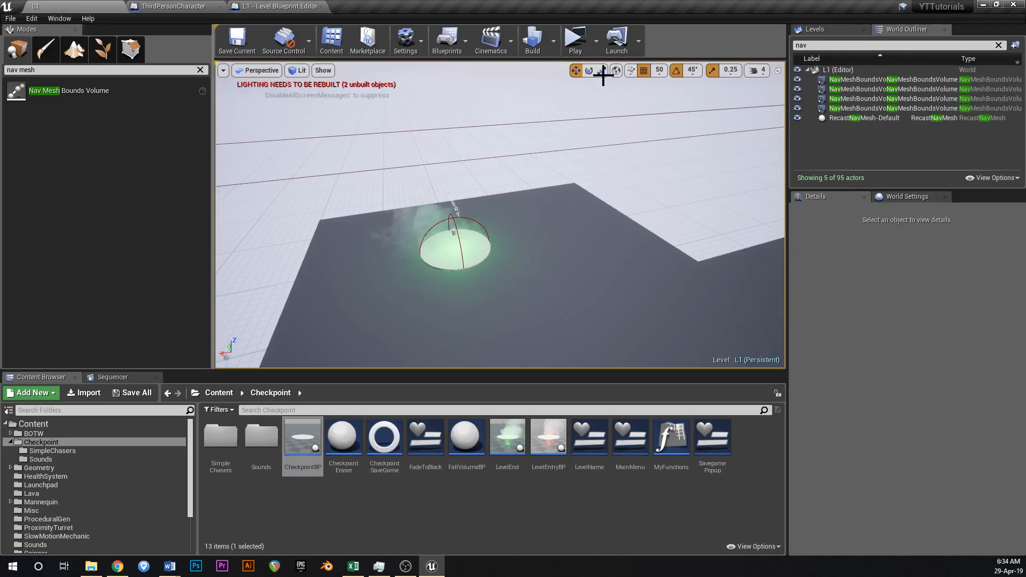
- Playtest L1 with the raised relocation height and walk the character around the Finish portal
left_click(575, 40)
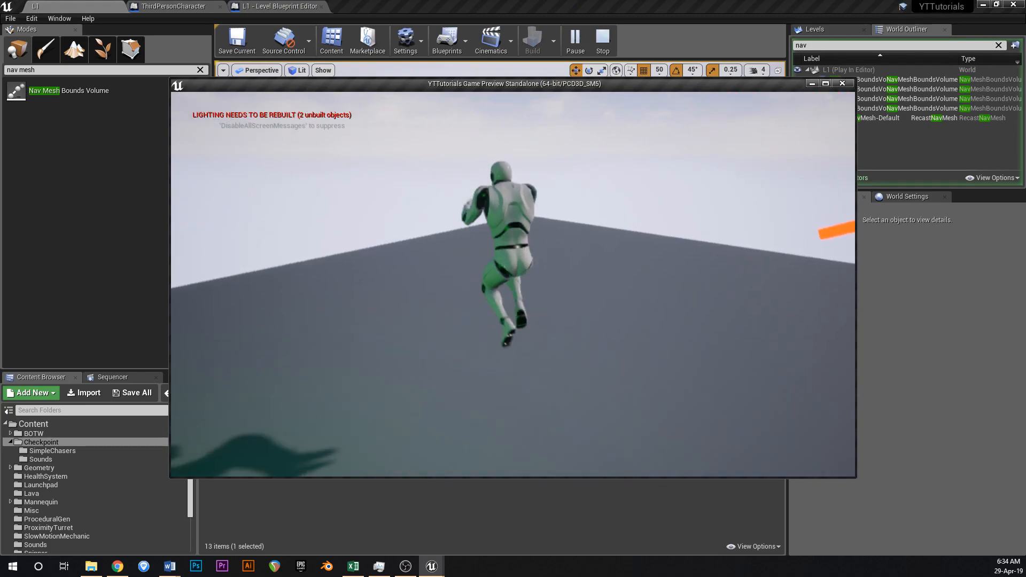
key("w")
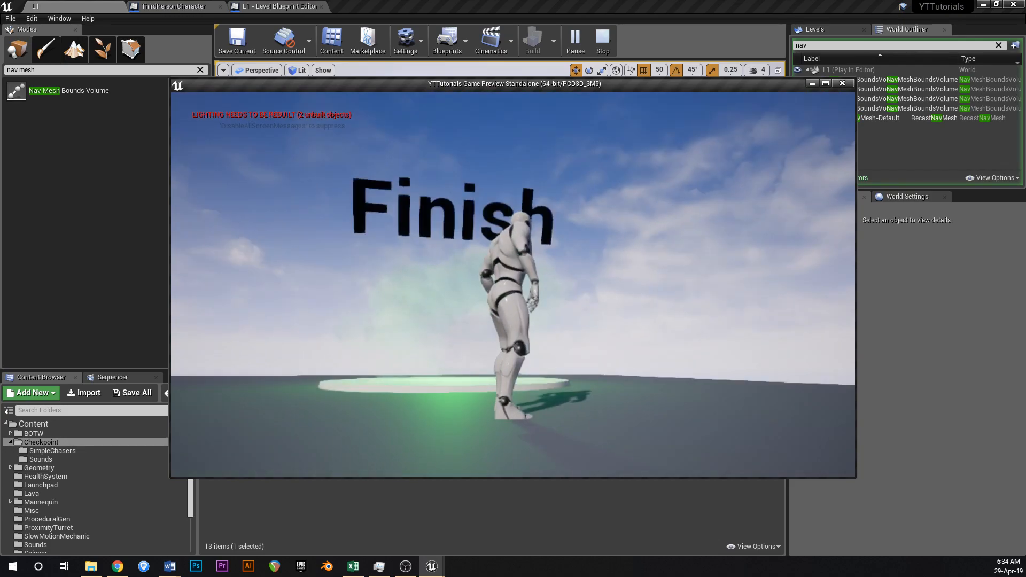
key("Escape")
mouse_move(640, 248)
right_mouse_down()
mouse_move(711, 227)
mouse_move(639, 248)
right_mouse_up()
- Close the Level Blueprint and ThirdPersonCharacter blueprint editors
left_click(274, 6)
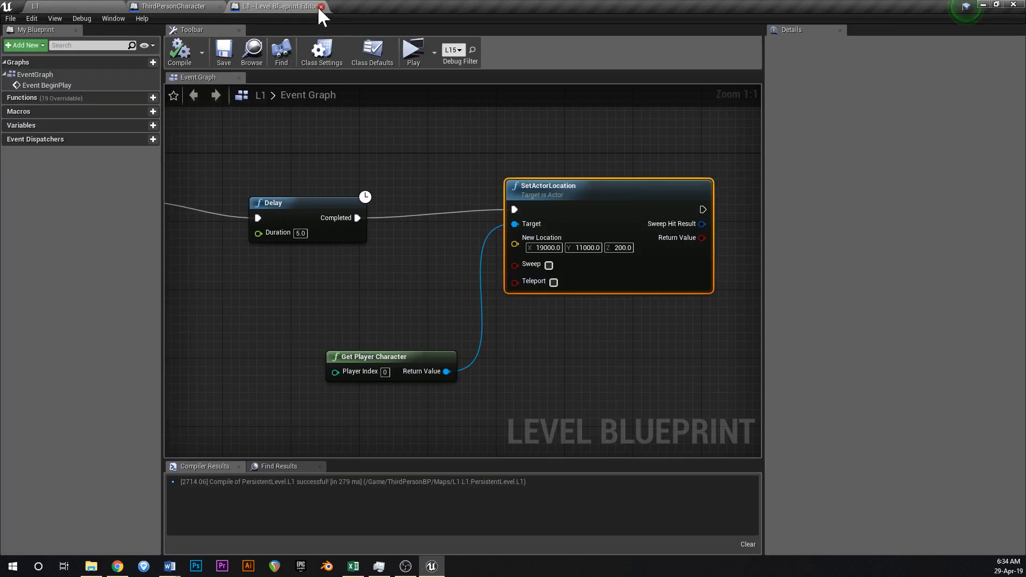
left_click(321, 7)
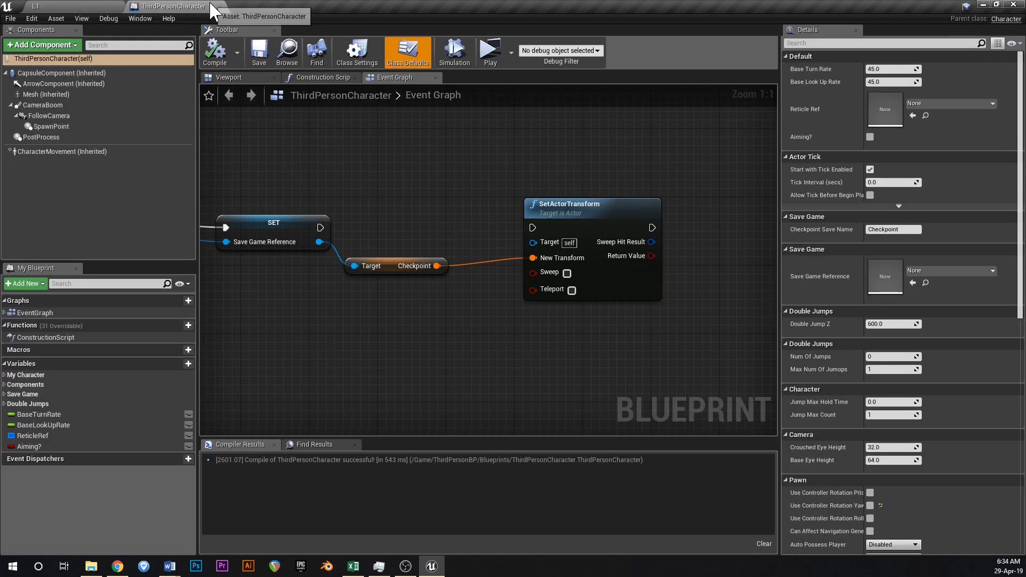
left_click(220, 6)
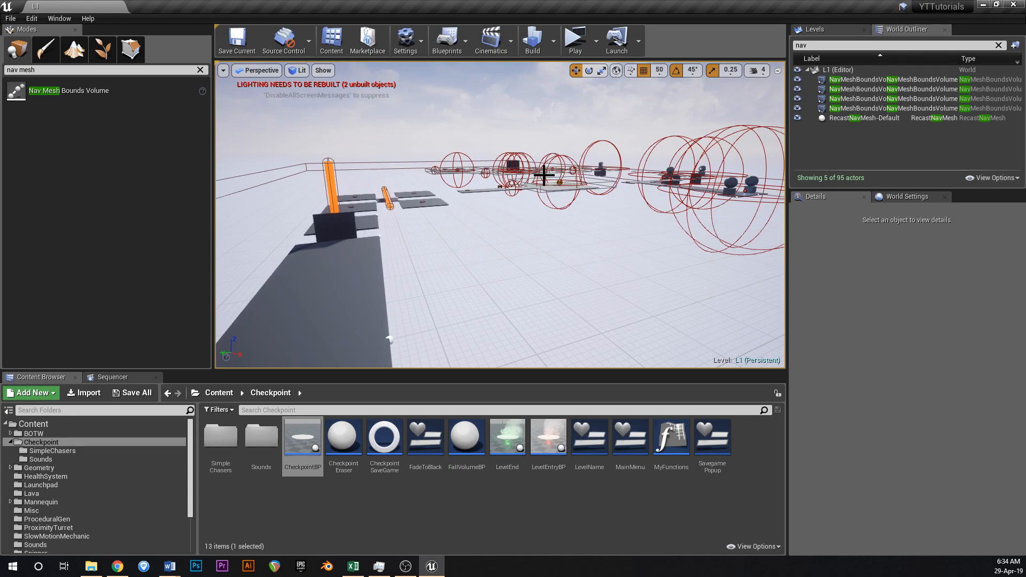
- Open the HUB level
right_click_drag(544, 181, 529, 155)
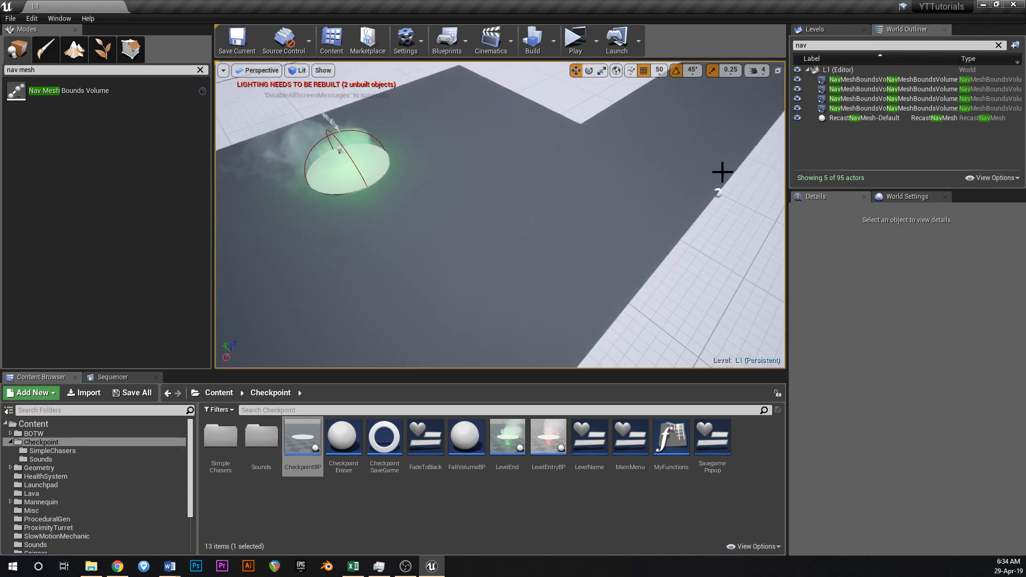
right_click_drag(722, 172, 612, 178)
right_click_drag(518, 249, 635, 198)
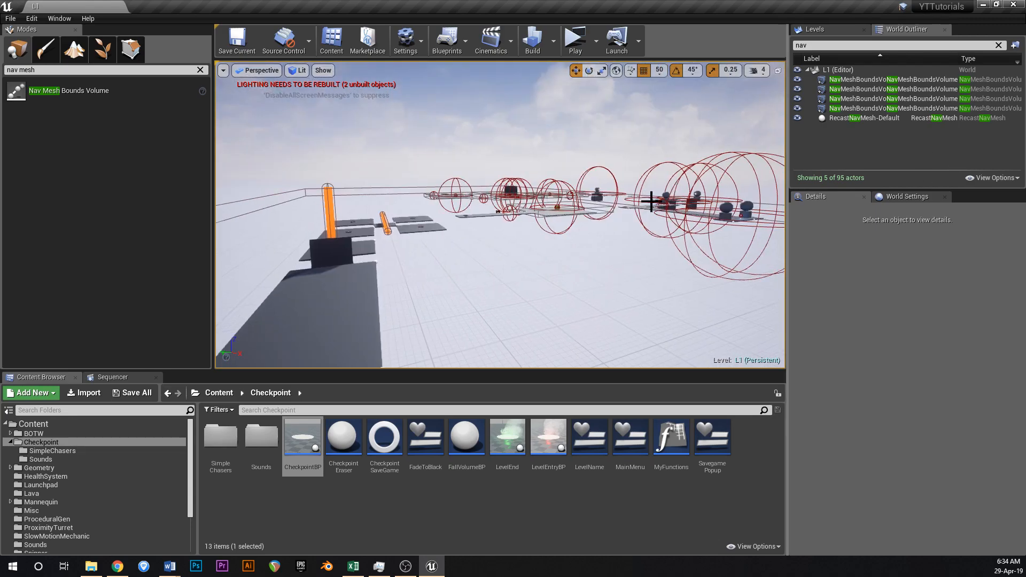
right_click_drag(529, 225, 530, 229)
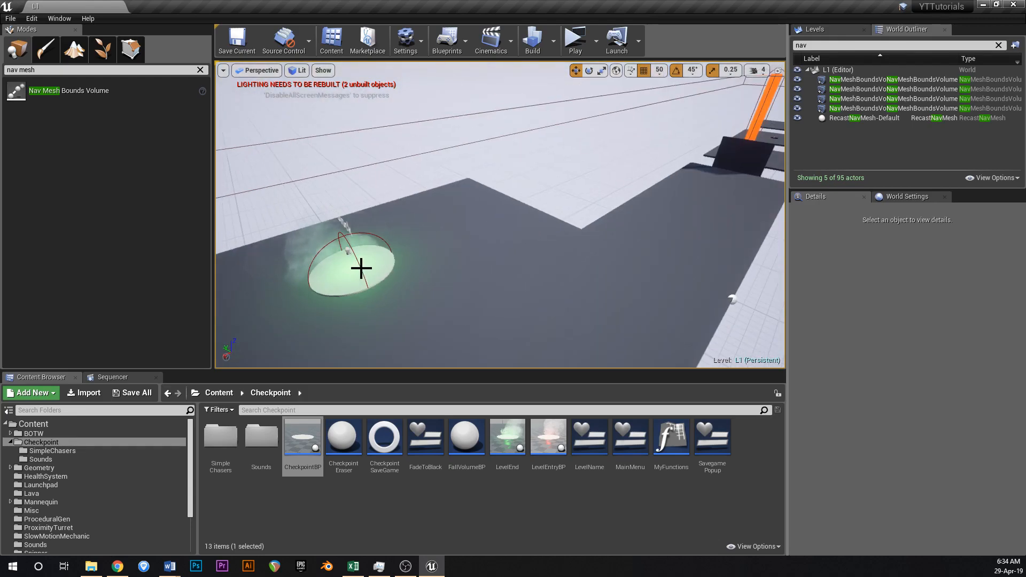
left_click(10, 18)
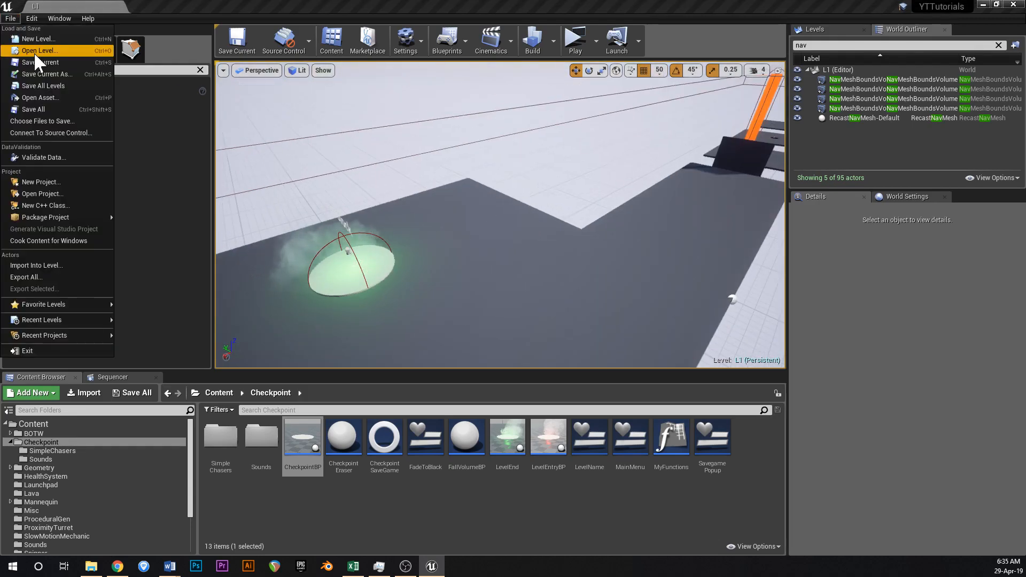
left_click(38, 46)
double_click(247, 74)
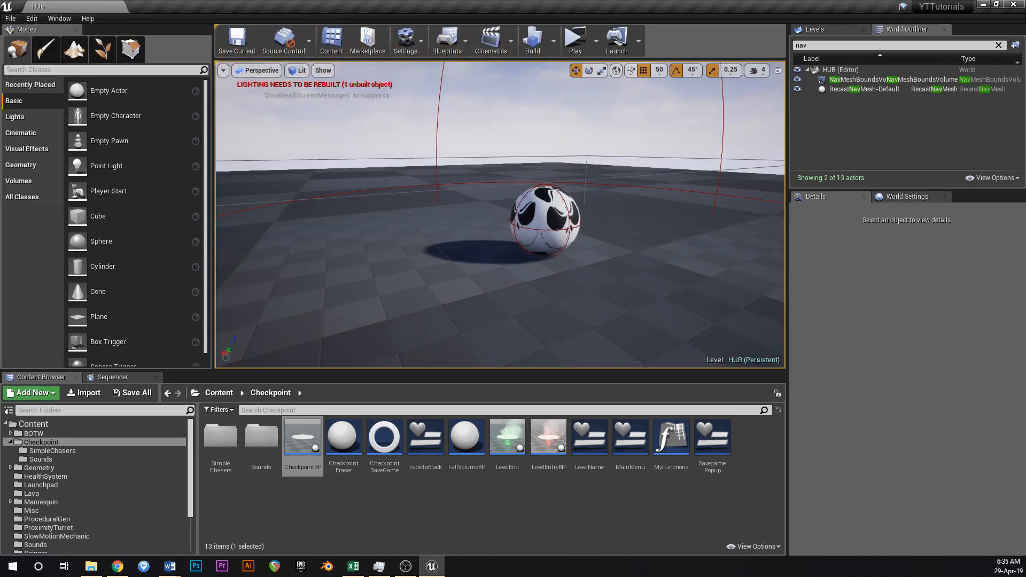
- Delete the black-and-white face-patterned sphere from the HUB level
mouse_move(474, 170)
right_mouse_down()
mouse_move(432, 172)
mouse_move(474, 169)
right_mouse_up()
key("s")
left_click(451, 222)
key("Delete")
- Delete the HUB level's NavMeshBoundsVolume and clear the World Outliner's search filter
mouse_move(531, 241)
right_mouse_down()
mouse_move(492, 241)
mouse_move(532, 241)
right_mouse_up()
key("w")
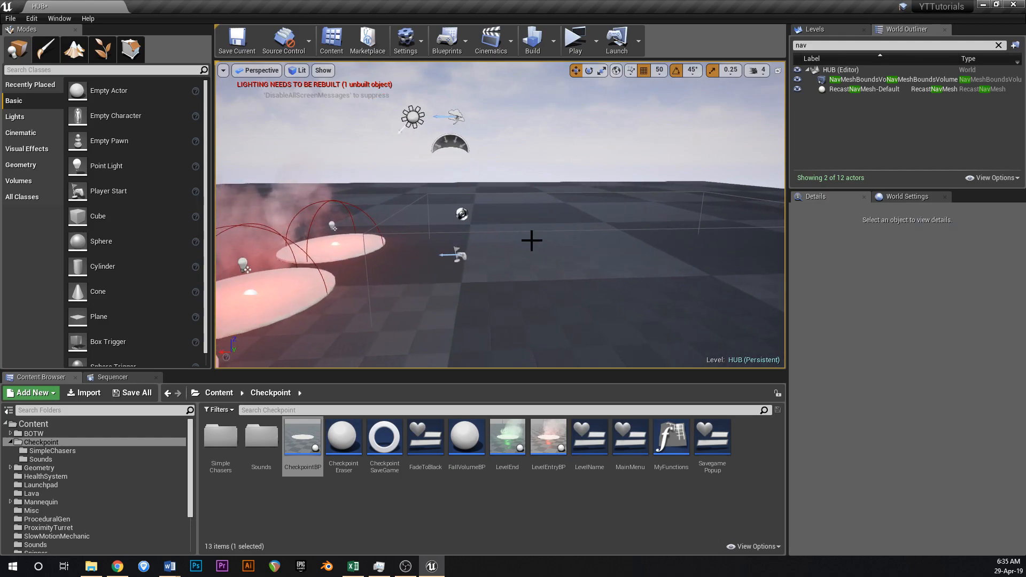
left_click(861, 79)
key("Delete")
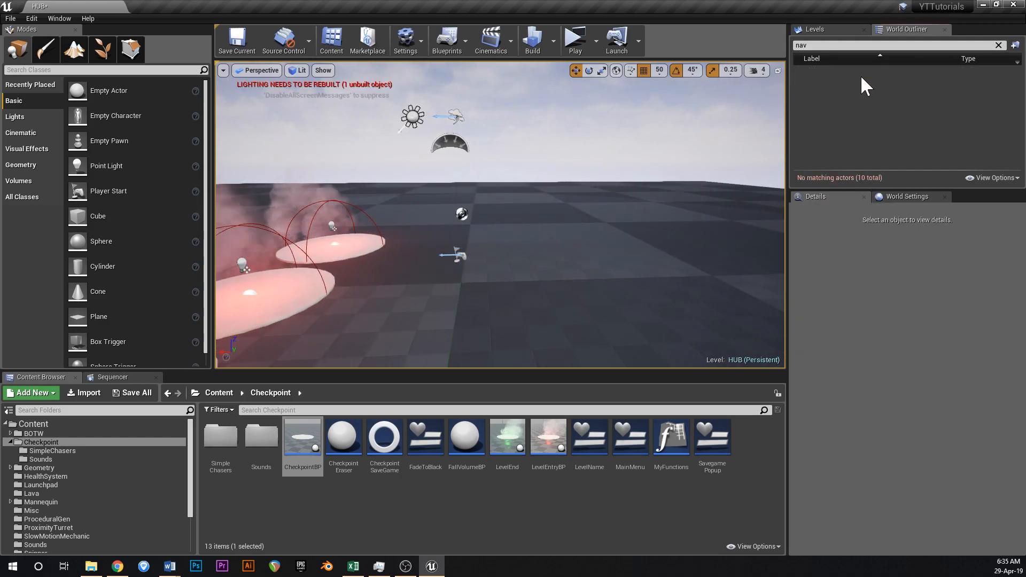
left_click(999, 45)
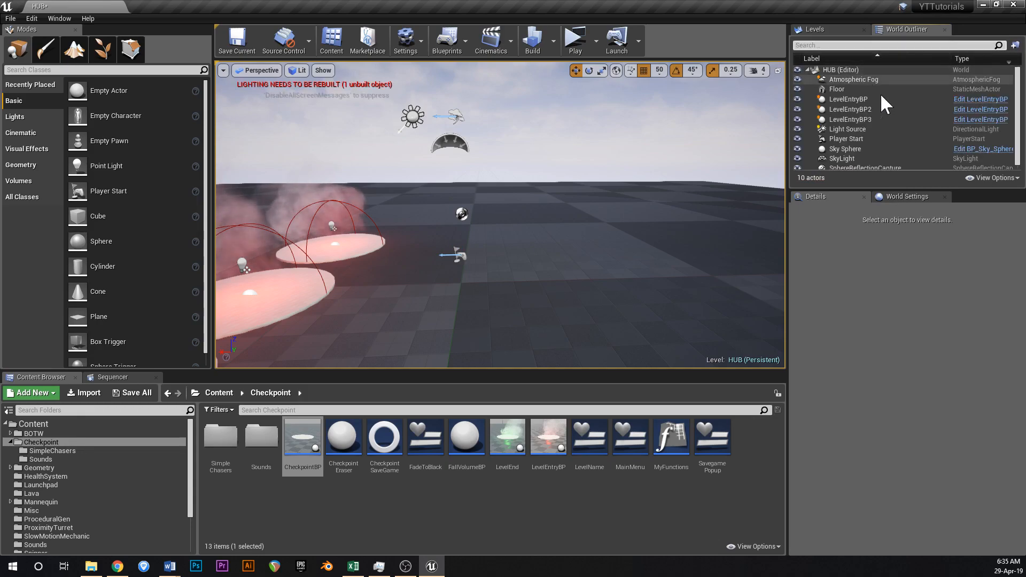
- Delete the SphereReflectionCapture actor from the HUB level
scroll(893, 116, "down", 2)
right_click_drag(614, 214, 534, 230)
key("s")
key("w")
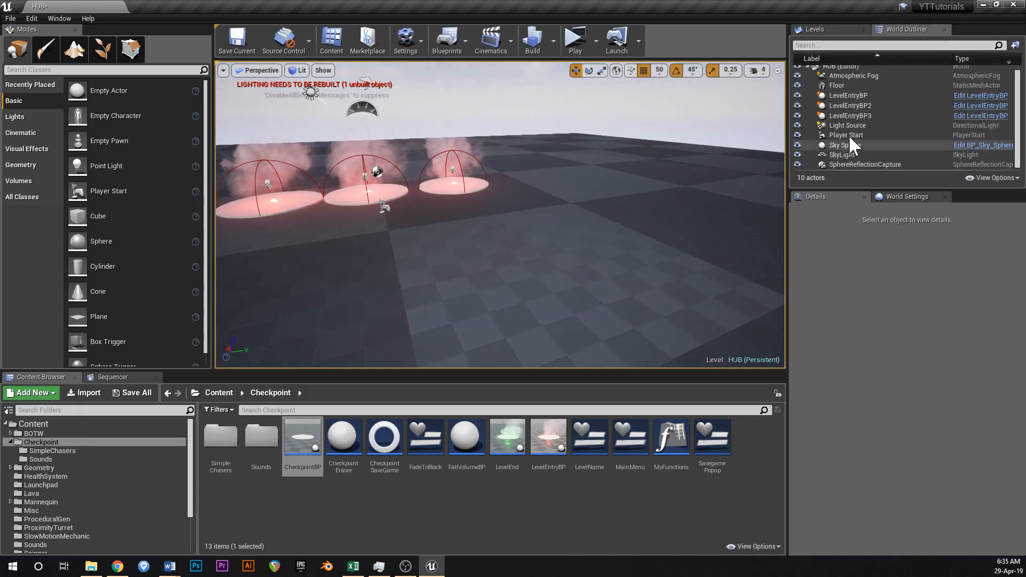
left_click(855, 165)
key("Delete")
- Delete all three existing LevelEntryBP portals from the HUB level
mouse_move(482, 249)
right_mouse_down()
mouse_move(446, 238)
mouse_move(451, 227)
mouse_move(482, 249)
right_mouse_up()
key("a")
key("w")
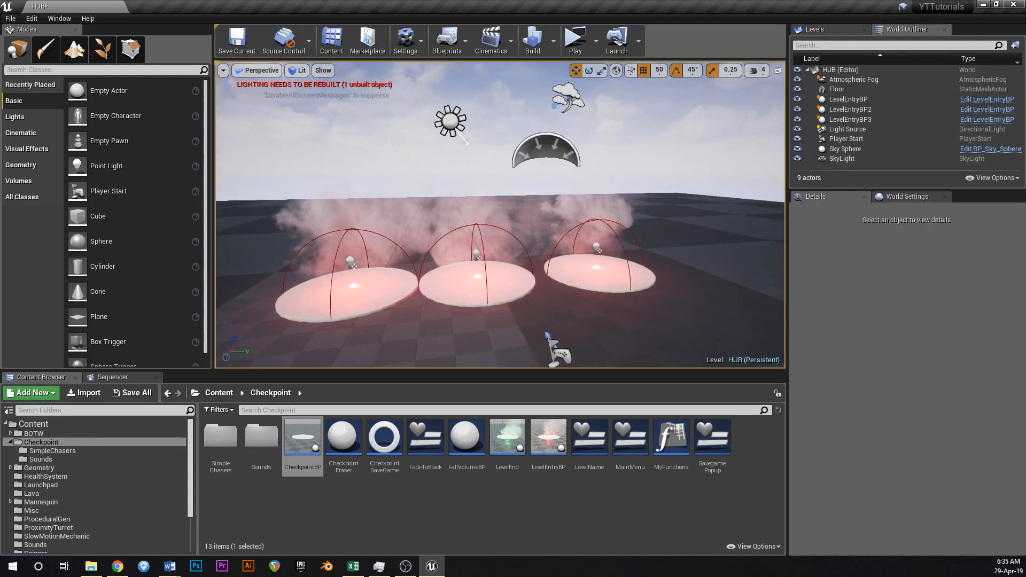
left_click(522, 298)
key("Delete")
left_click(592, 279)
key("Delete")
left_click(380, 284)
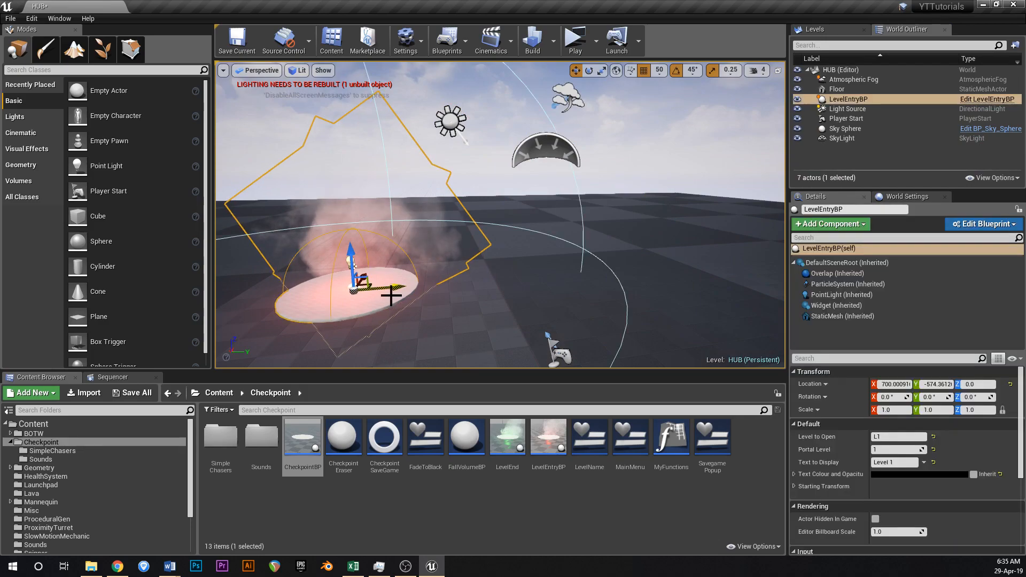
key("f")
key("Delete")
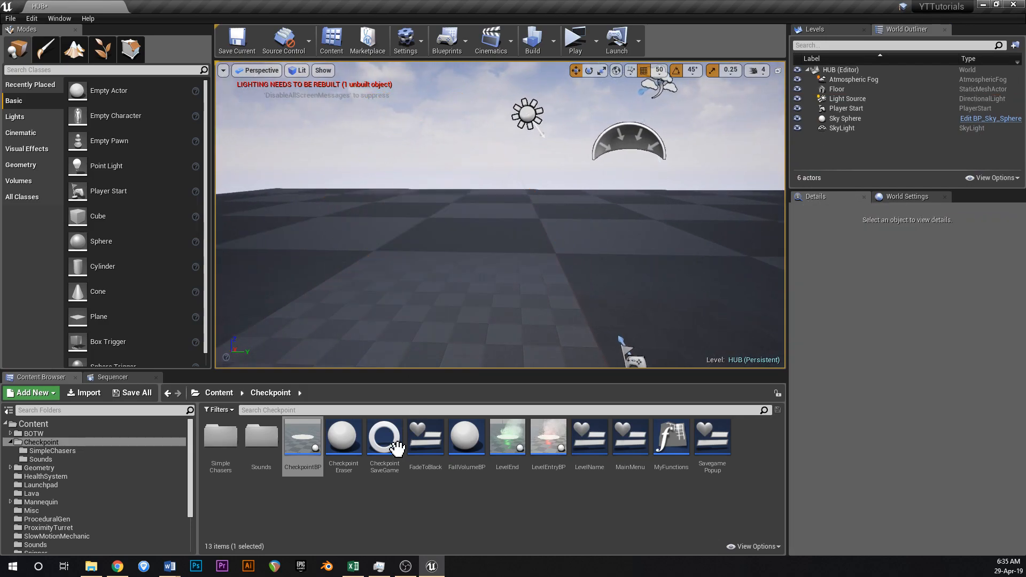
- Place a new LevelEntryBP portal on the HUB floor at about X 550, Y -650, and save the level
left_click_drag(548, 439, 412, 283)
key("f")
key("ctrl+s")
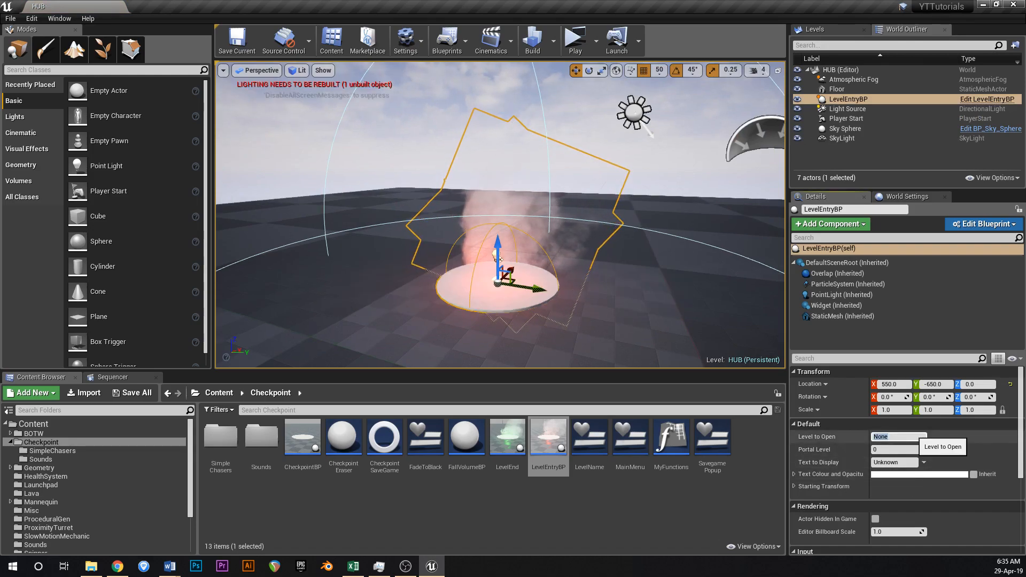
- Set the new portal's Level to Open to L1 and its Portal Level to 1, and save the HUB level
left_click(899, 449)
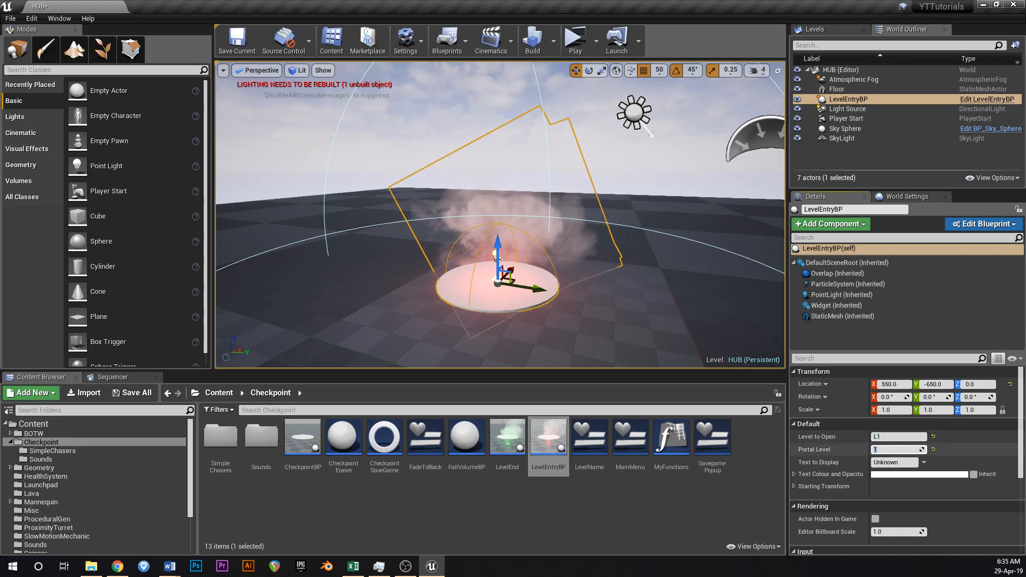
right_click_drag(632, 298, 625, 295)
key("ctrl+s")
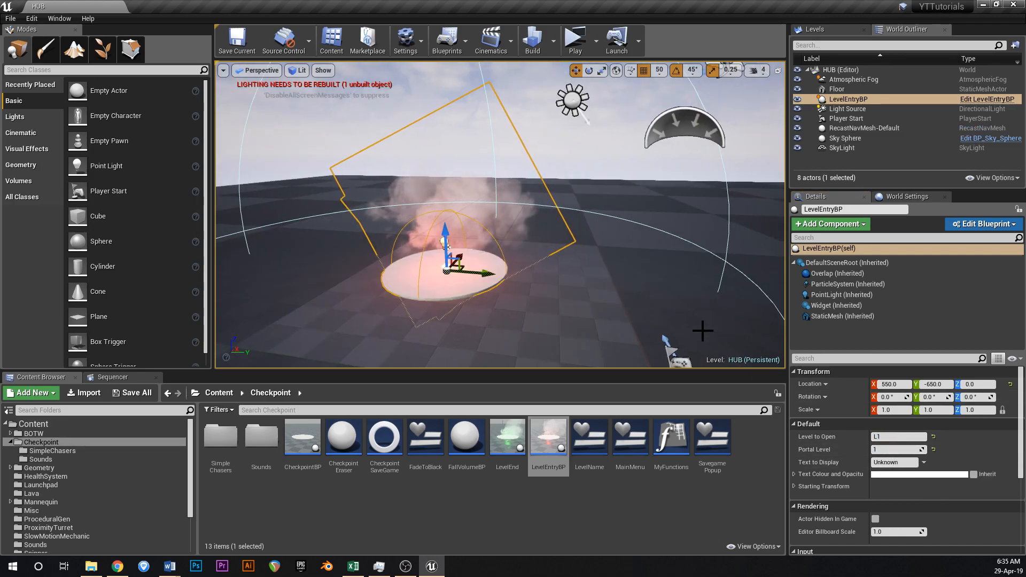
- Set the L1 portal's Text to Display to Level 1, make its text colour black, and save the HUB level
left_click(896, 462)
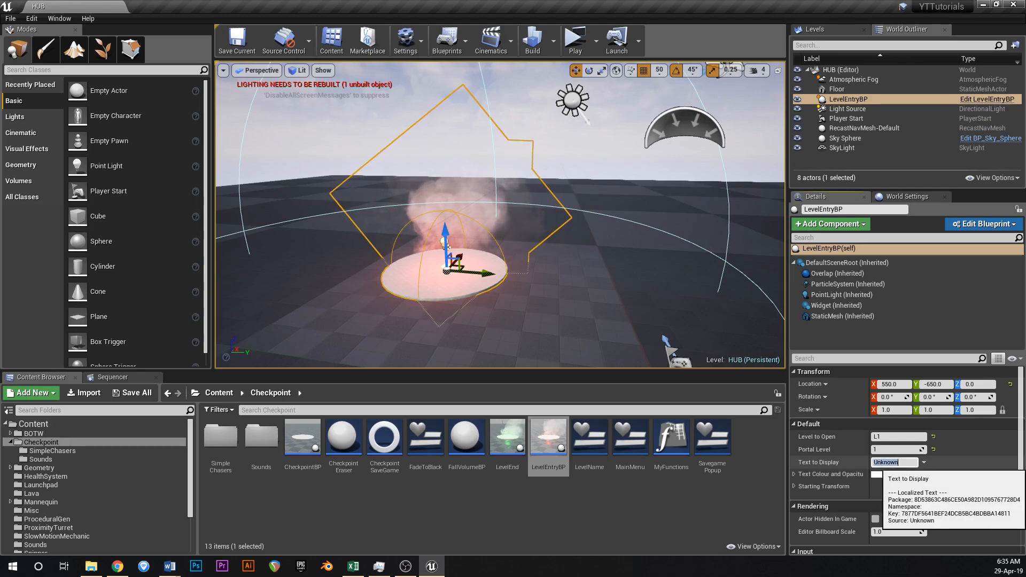
type("Level 1")
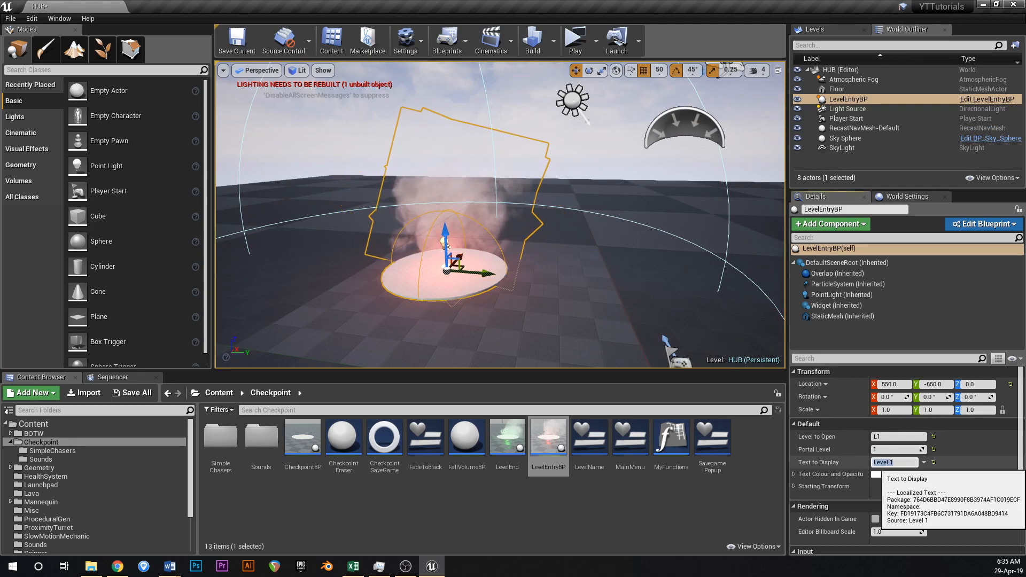
left_click(911, 476)
left_click_drag(834, 398, 833, 431)
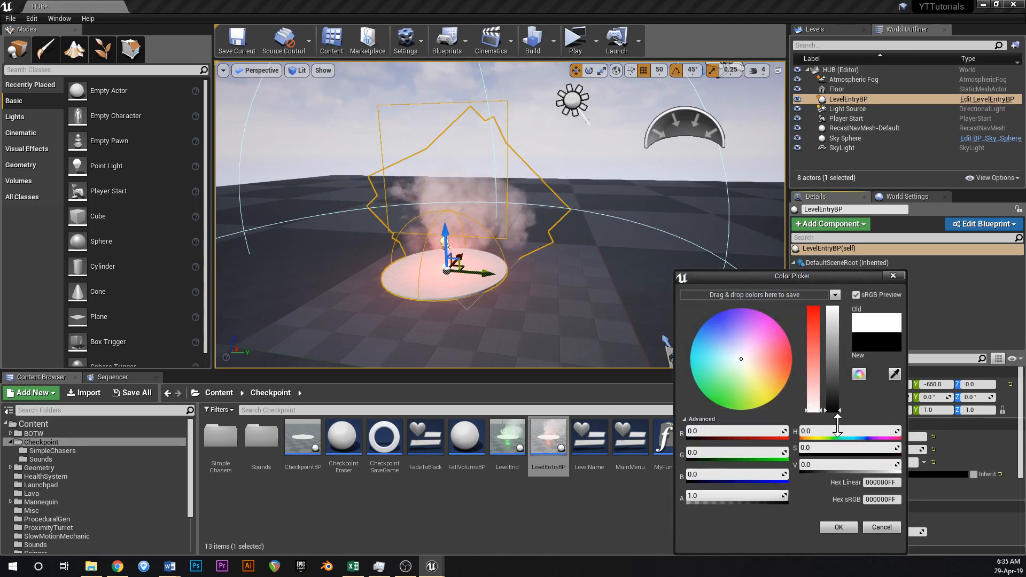
left_click(839, 528)
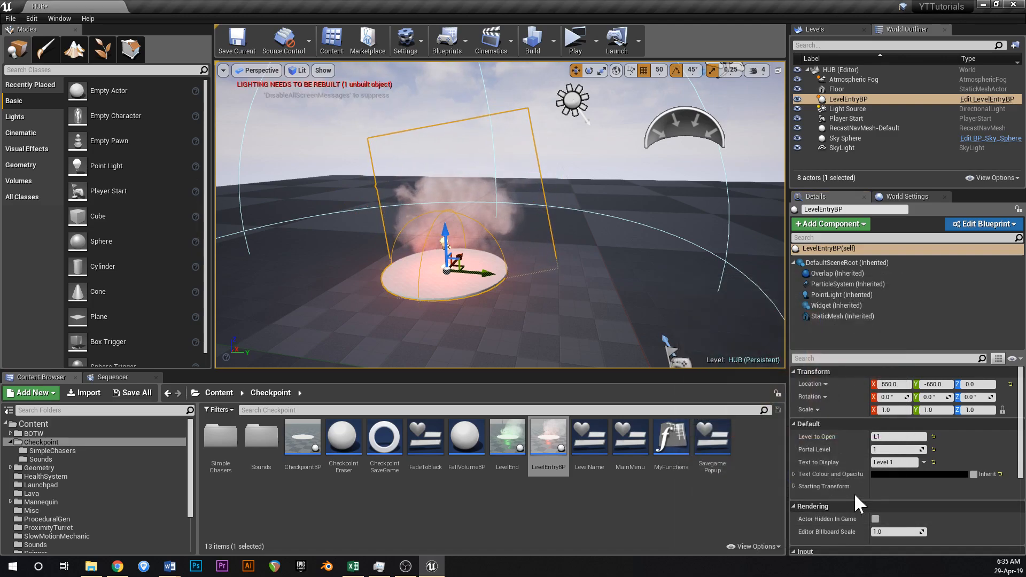
left_click(802, 488)
right_click_drag(476, 258, 515, 269)
key("ctrl+s")
- Reposition the L1 portal on the HUB floor and duplicate it, placing the copy at about X 800, Y 700
key("s")
key("w")
right_click_drag(632, 286, 632, 293)
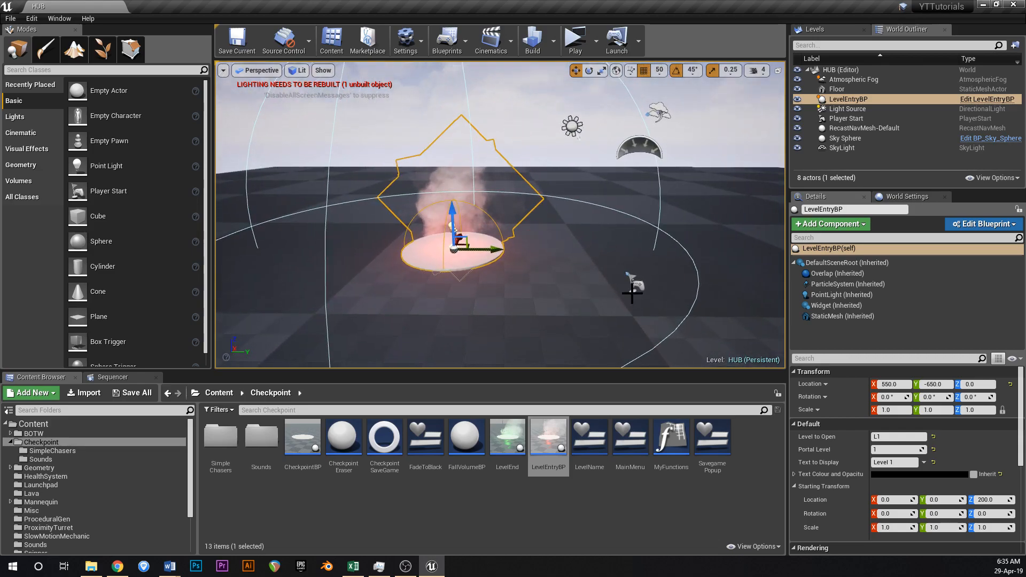
left_click_drag(462, 232, 605, 232)
key("d")
right_click_drag(488, 231, 481, 230)
left_click_drag(460, 226, 575, 223, "alt")
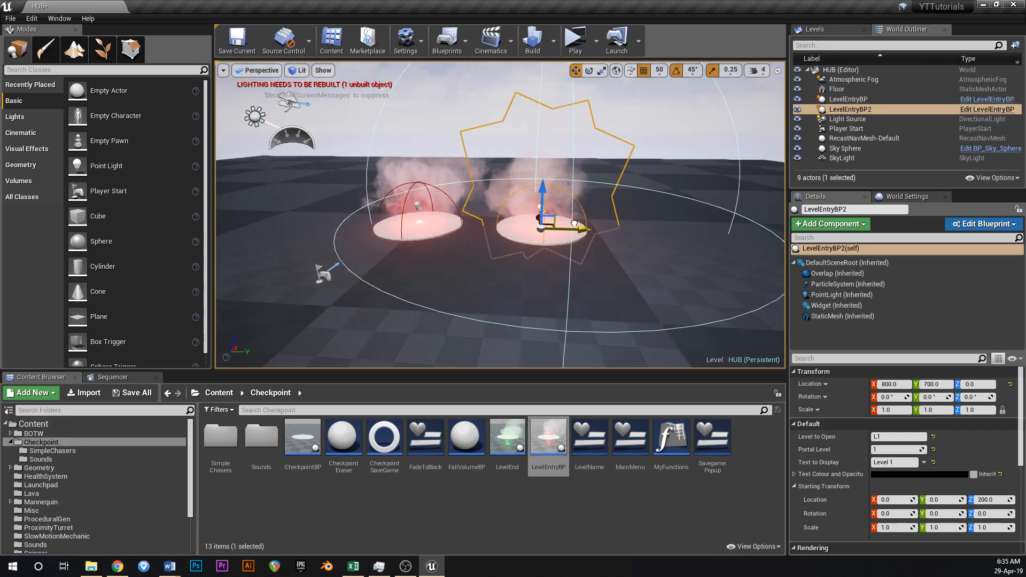
- Set the duplicate portal's Level to Open to L2, Portal Level to 2 and Text to Display to Level 2, and save the level
left_click(895, 436)
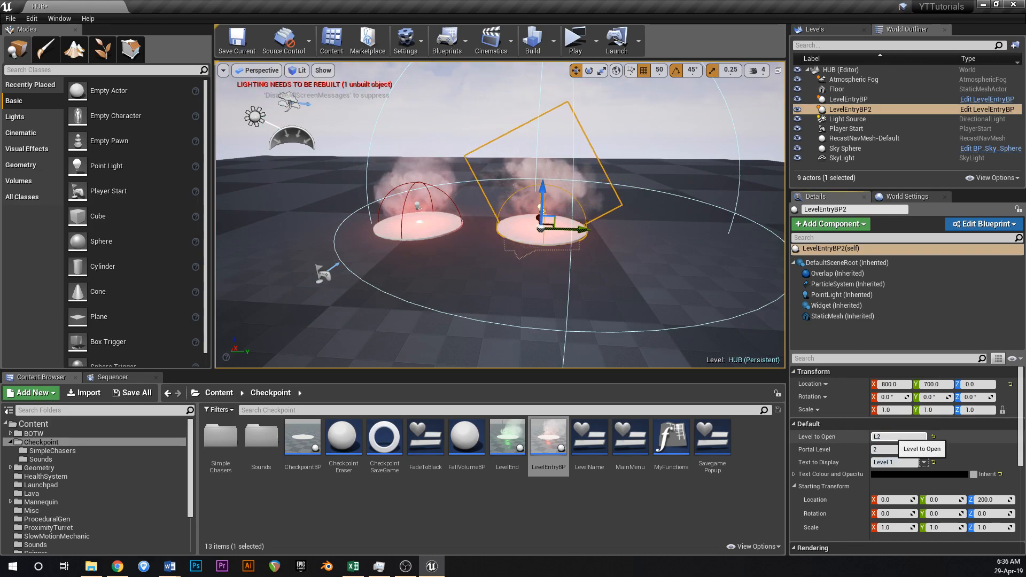
left_click(891, 463)
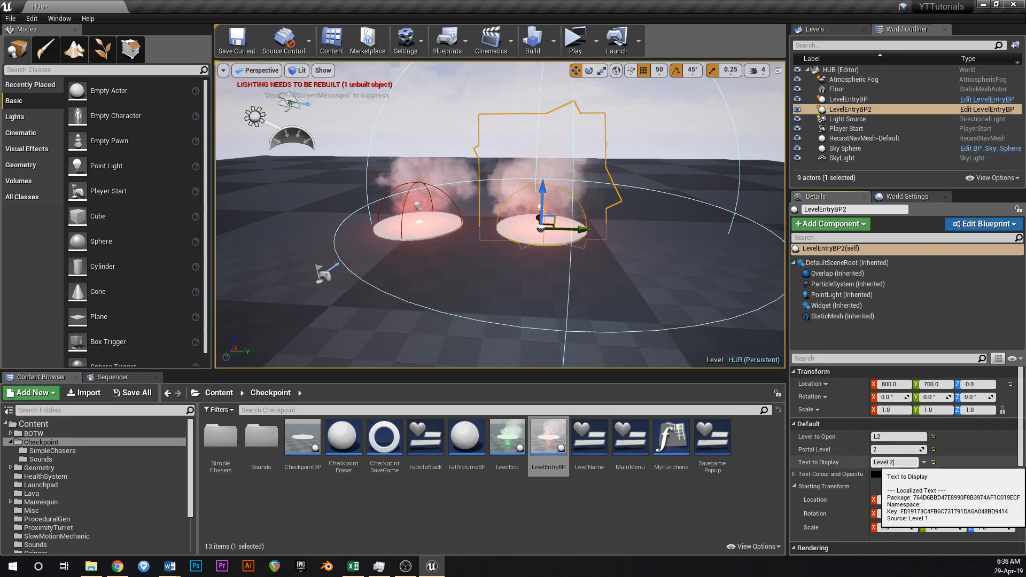
key("Return")
right_click_drag(504, 280, 488, 298)
key("ctrl+s")
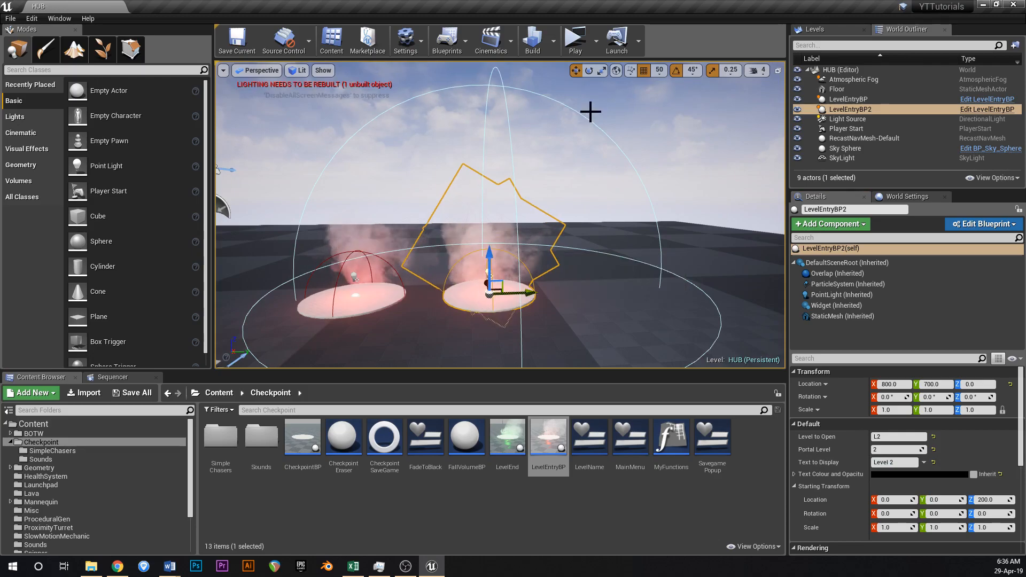
- Playtest the HUB level to check how the two new portals display
left_click(575, 40)
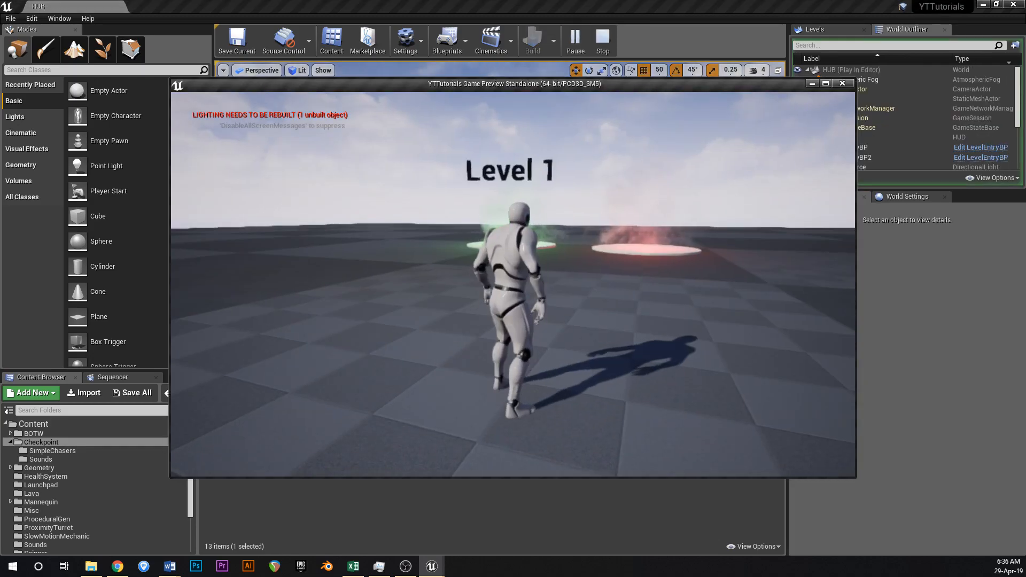
key("w")
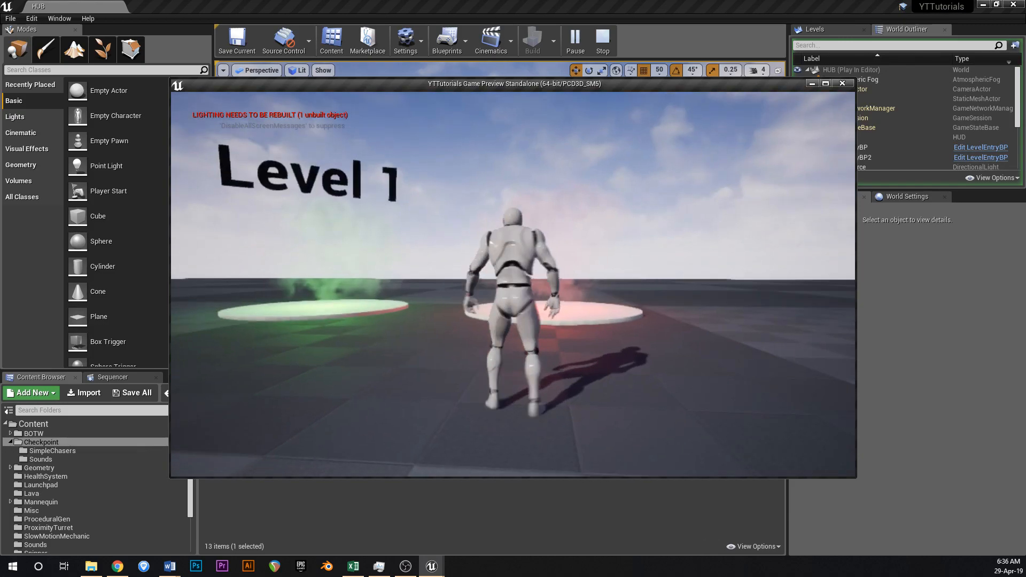
key("Escape")
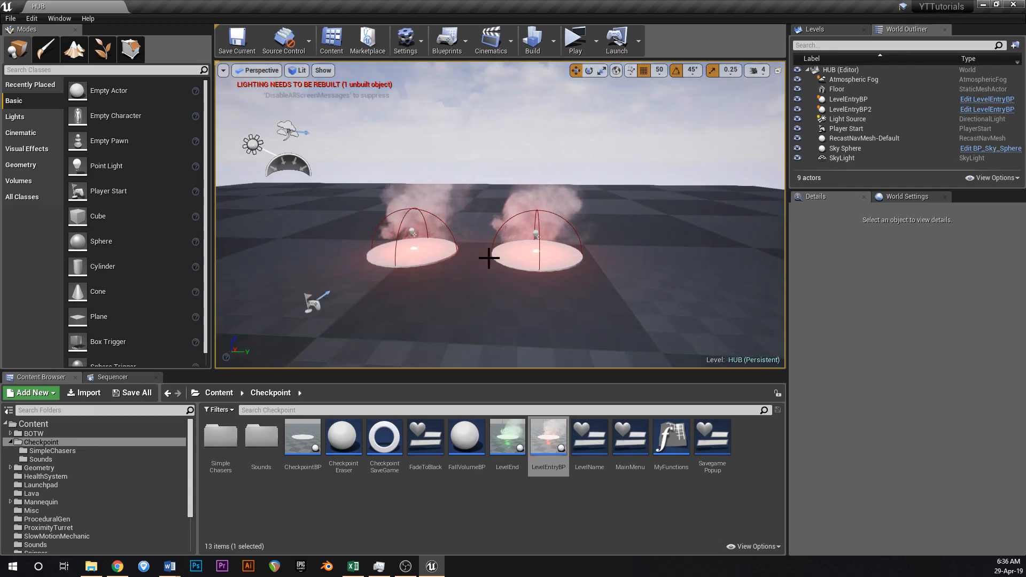
- Open the MainMenu level and playtest it, starting the game from the menu to check the HUB portals
left_click(11, 18)
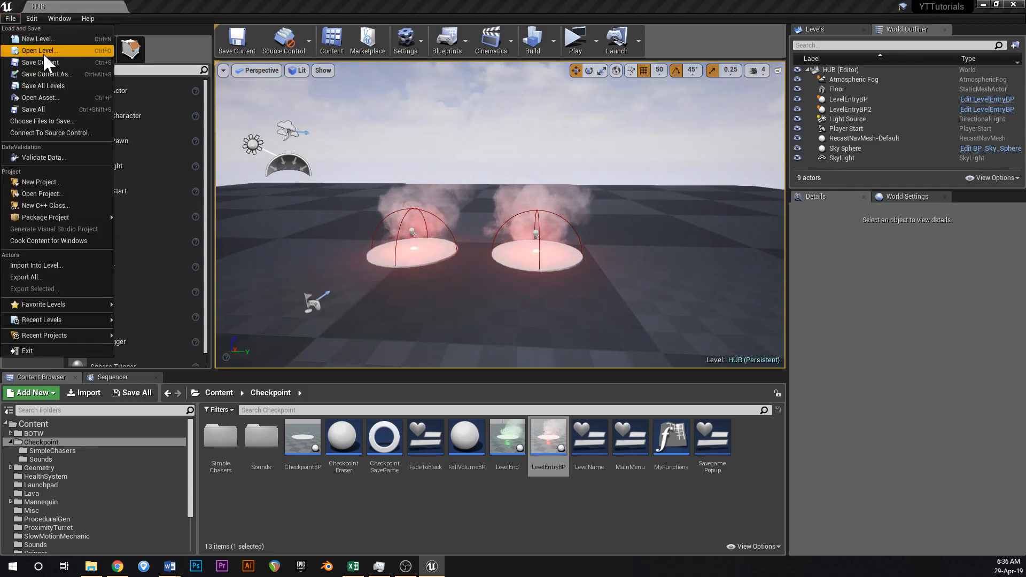
left_click(42, 52)
left_click(469, 53)
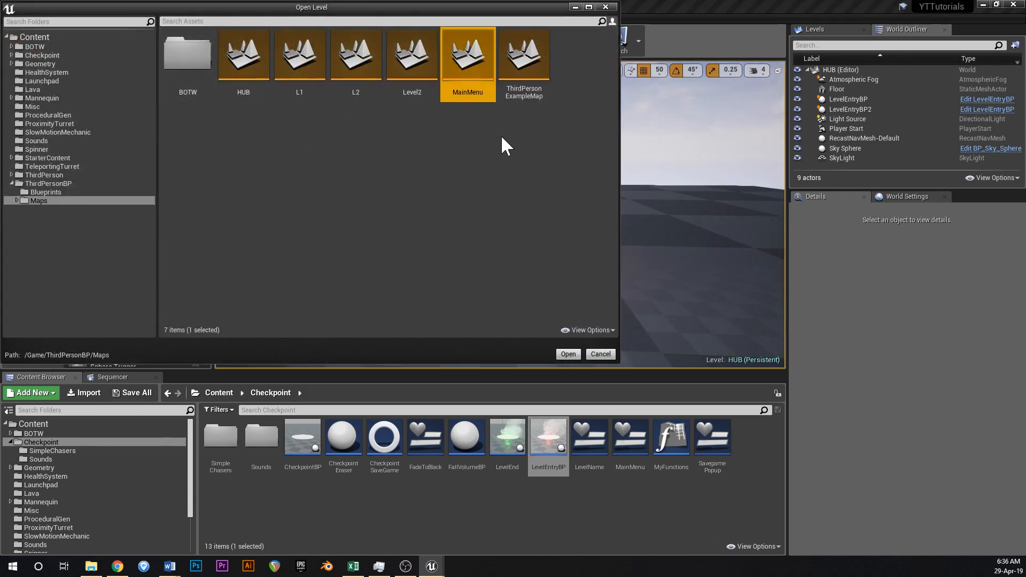
left_click(583, 51)
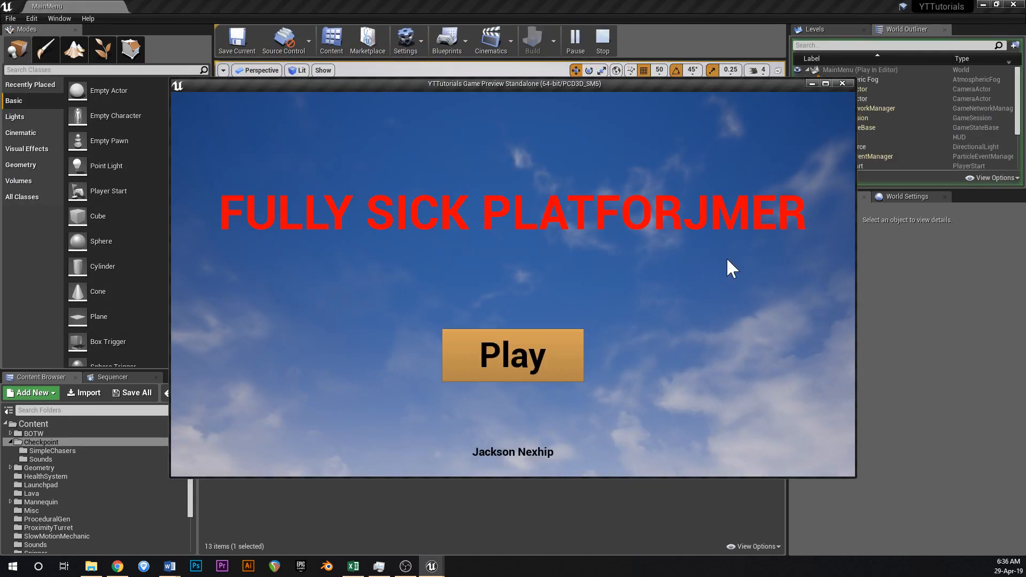
left_click(528, 368)
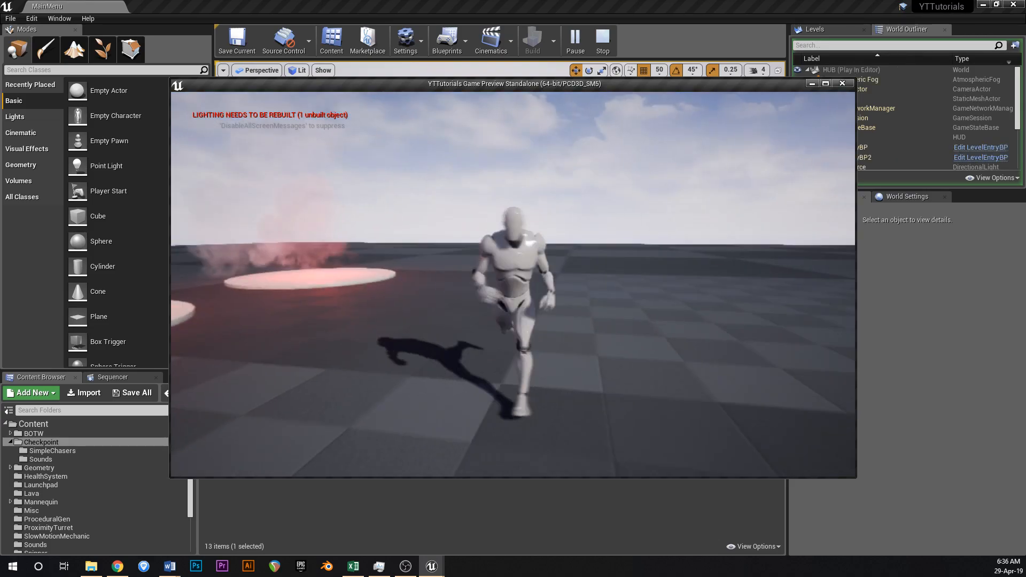
key("Escape")
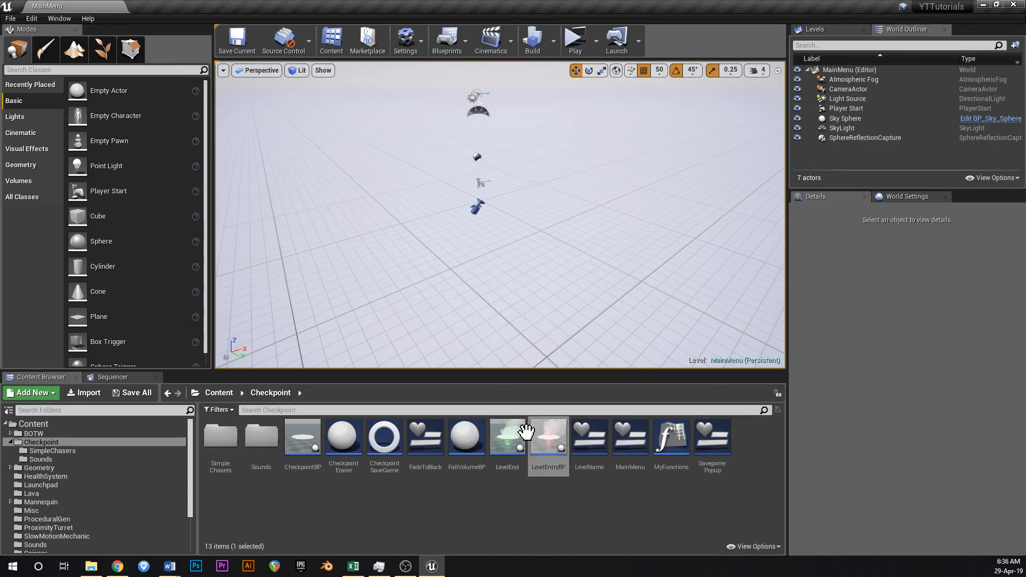
- Open the MainMenu widget blueprint's graph and examine its Setup Save Data collapsed graph
double_click(627, 450)
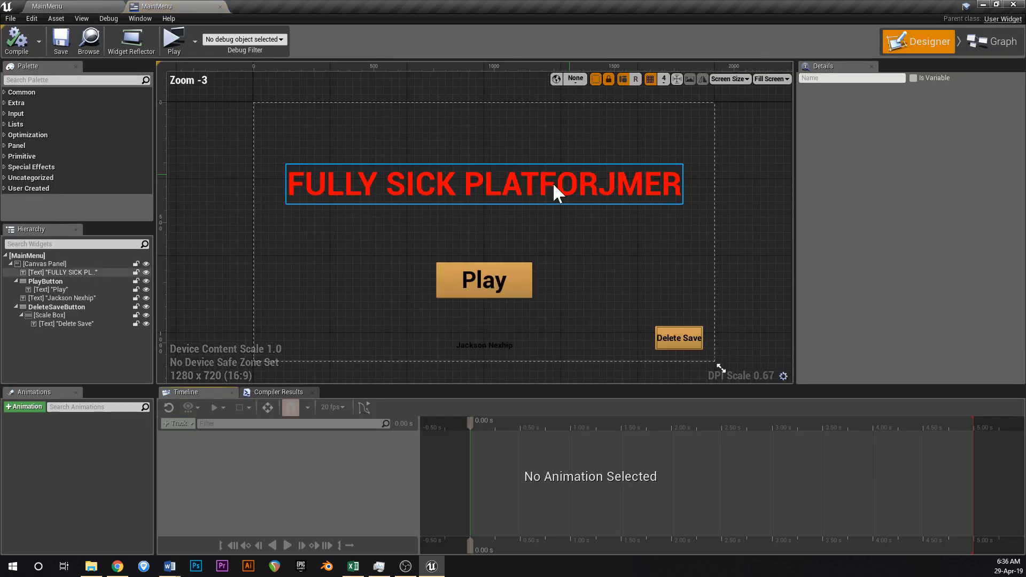
left_click(987, 43)
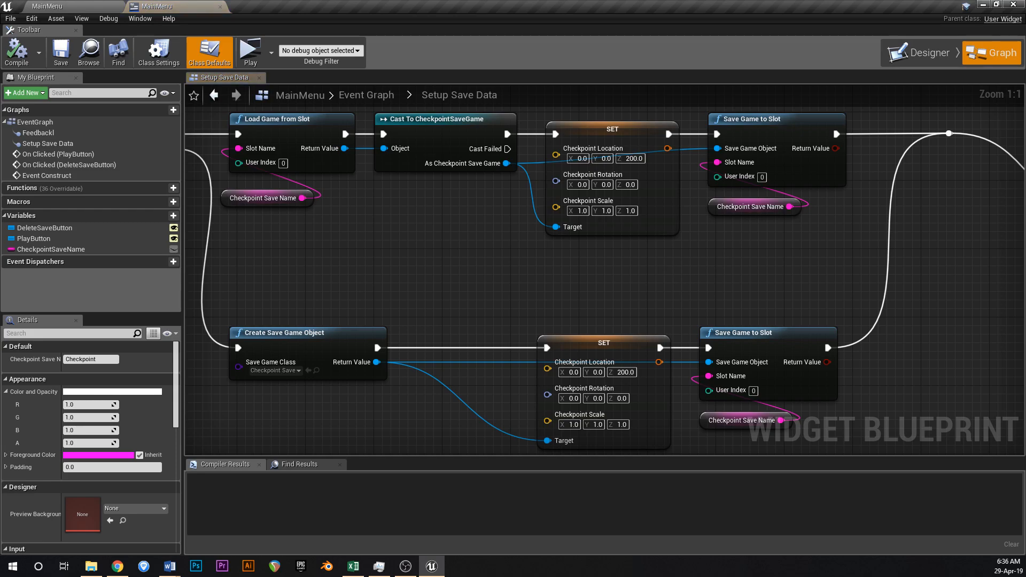
scroll(596, 262, "down", 5)
scroll(492, 251, "up", 2)
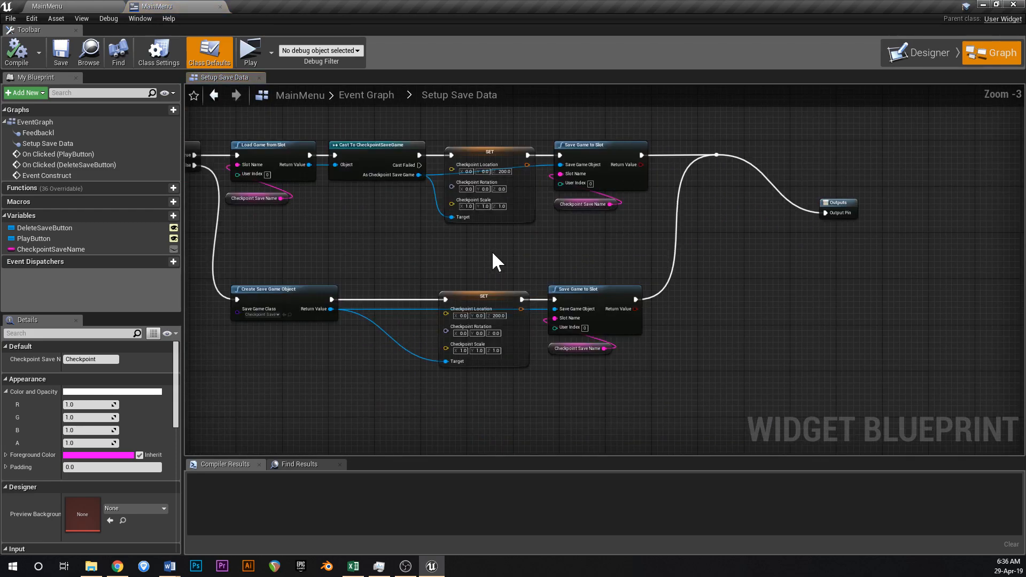
right_click_drag(490, 220, 450, 151)
- Move the Outputs node and the reroute node farther from the Save Game to Slot nodes to make room in Setup Save Data
left_click_drag(595, 218, 803, 166)
right_click_drag(586, 216, 524, 243)
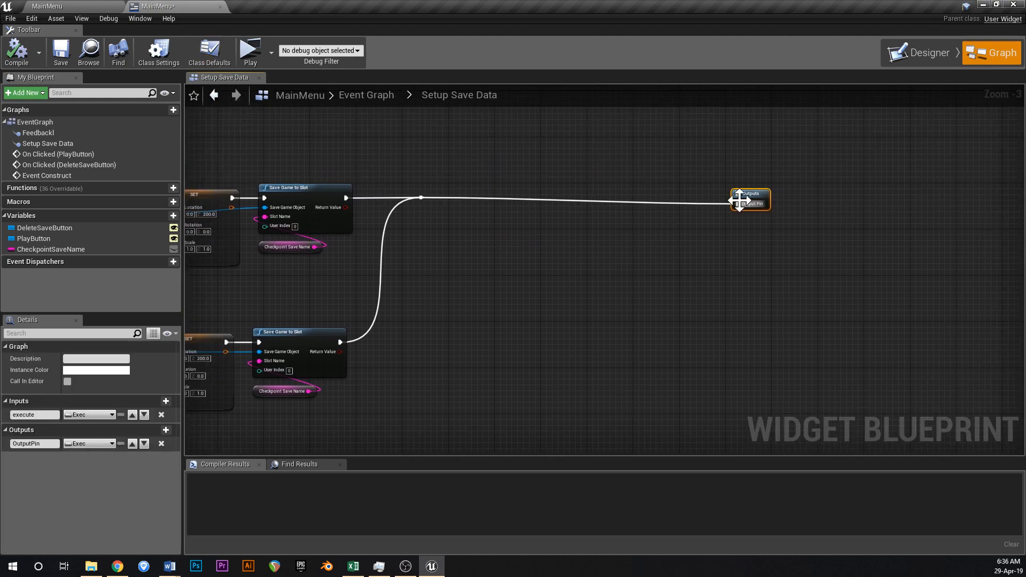
scroll(584, 264, "down", 3)
scroll(462, 259, "up", 4)
right_click_drag(462, 259, 521, 275)
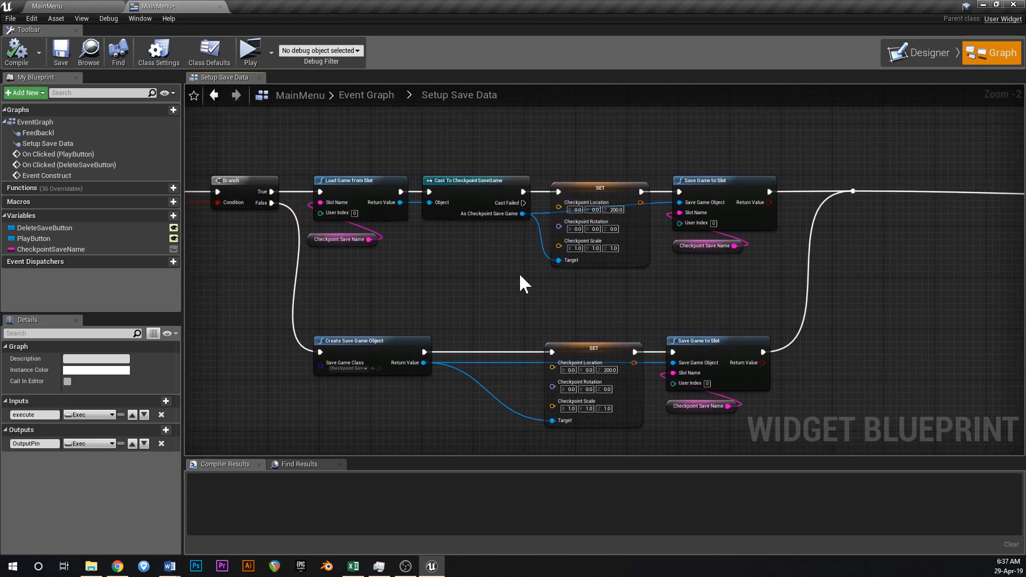
right_click_drag(782, 241, 519, 226)
left_click(590, 177)
left_click_drag(595, 183, 891, 182)
right_click_drag(1009, 178, 863, 178)
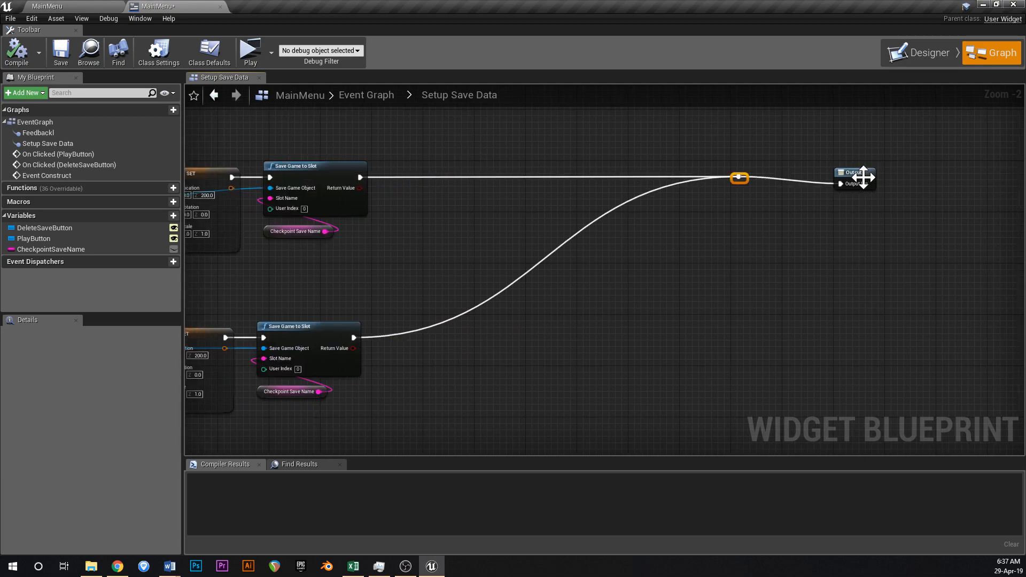
left_click_drag(864, 177, 876, 171)
right_click_drag(364, 305, 519, 300)
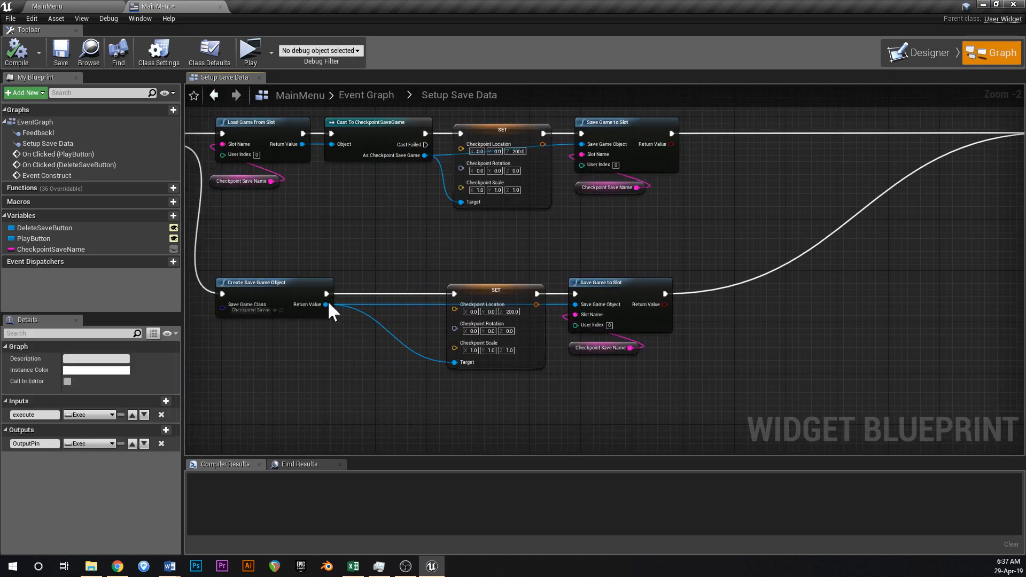
- Move both Save Game to Slot nodes with their Checkpoint Save Name variables away from the checkpoint SET nodes
left_click_drag(328, 305, 736, 316)
left_click(651, 241)
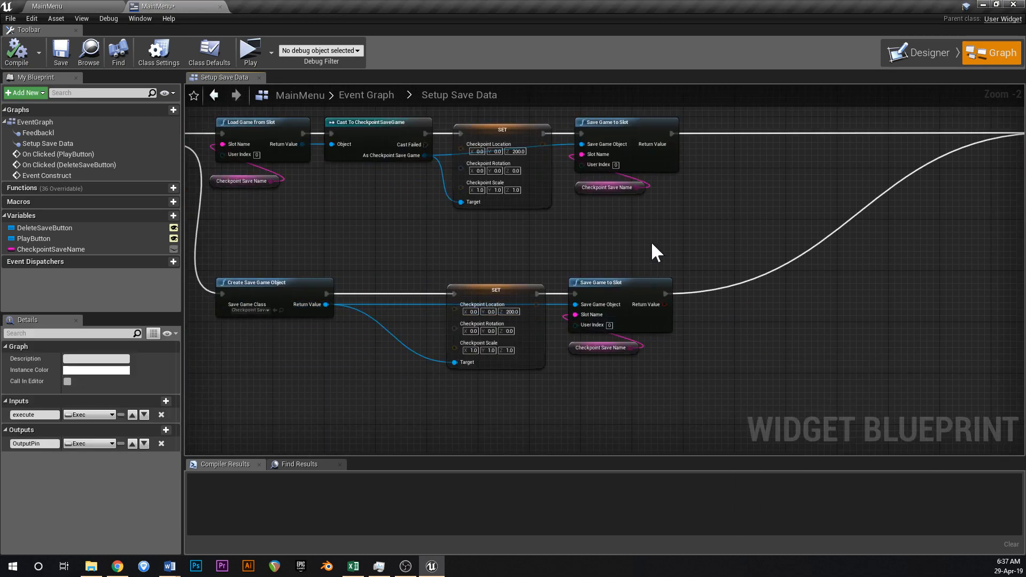
left_click_drag(593, 387, 709, 114)
left_click_drag(632, 124, 951, 124)
right_click_drag(698, 173, 754, 196)
scroll(559, 185, "up", 2)
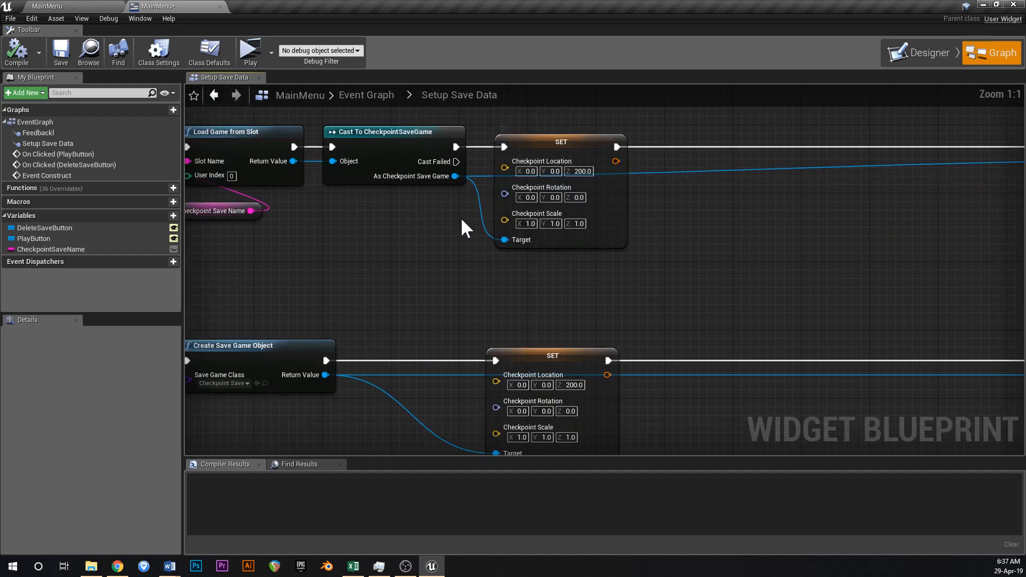
- Add a Set Highest Level Unlocked node with value 1 on the created save game object, and connect it after that branch's checkpoint SET
left_click_drag(325, 374, 709, 409)
type("set")
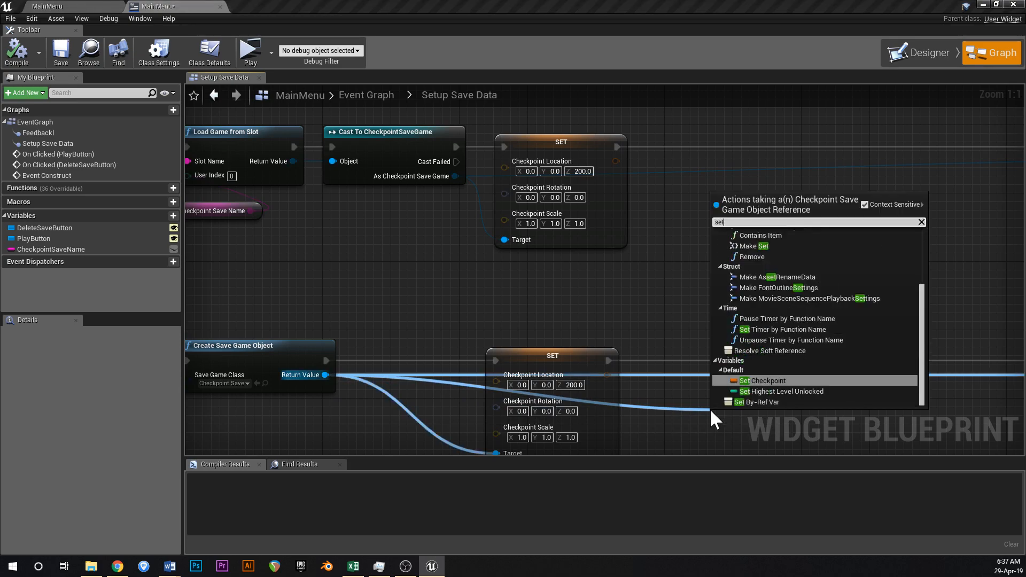
left_click(791, 392)
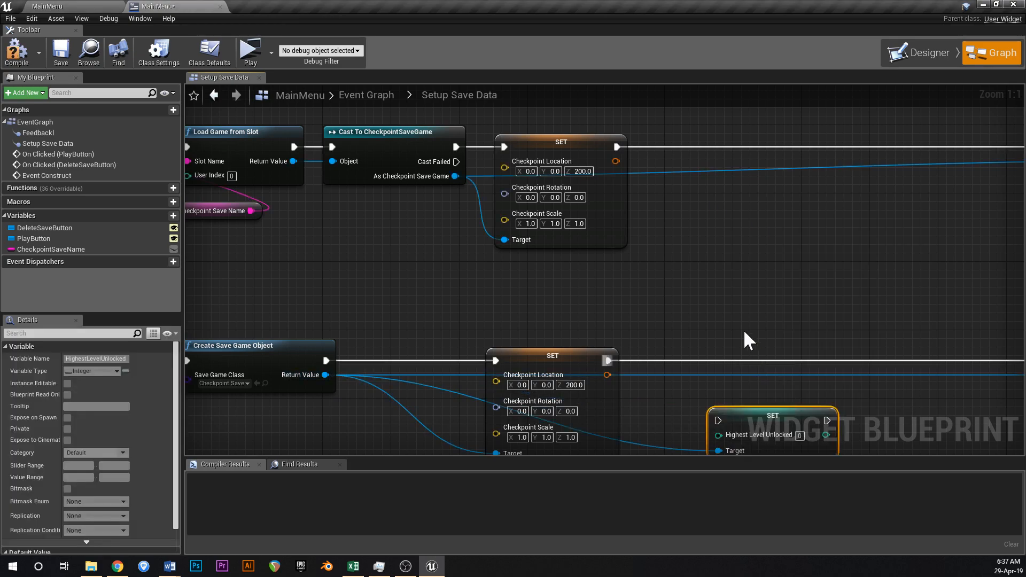
right_click_drag(747, 335, 697, 225)
left_click_drag(710, 300, 663, 245)
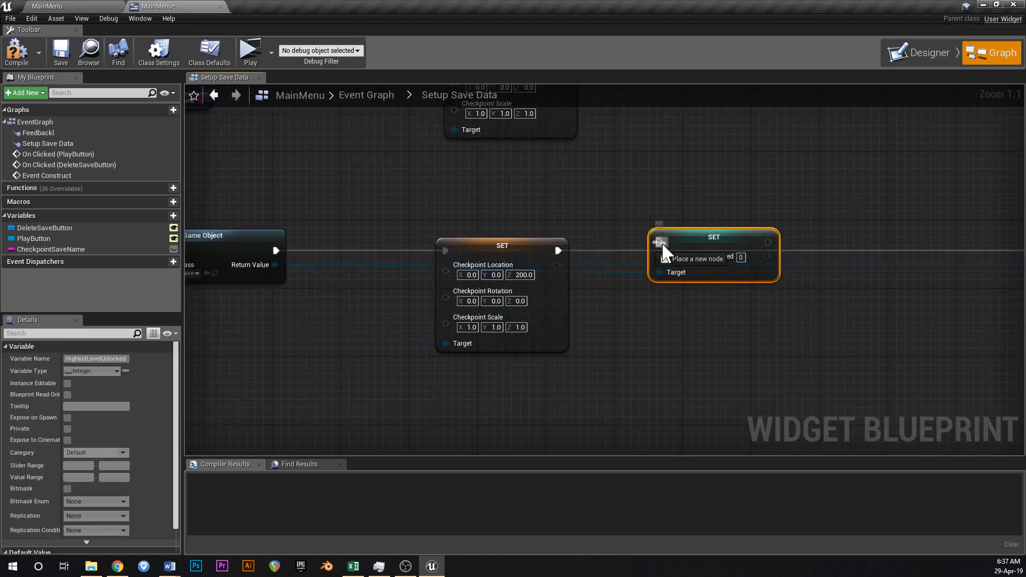
left_click_drag(559, 255, 558, 251)
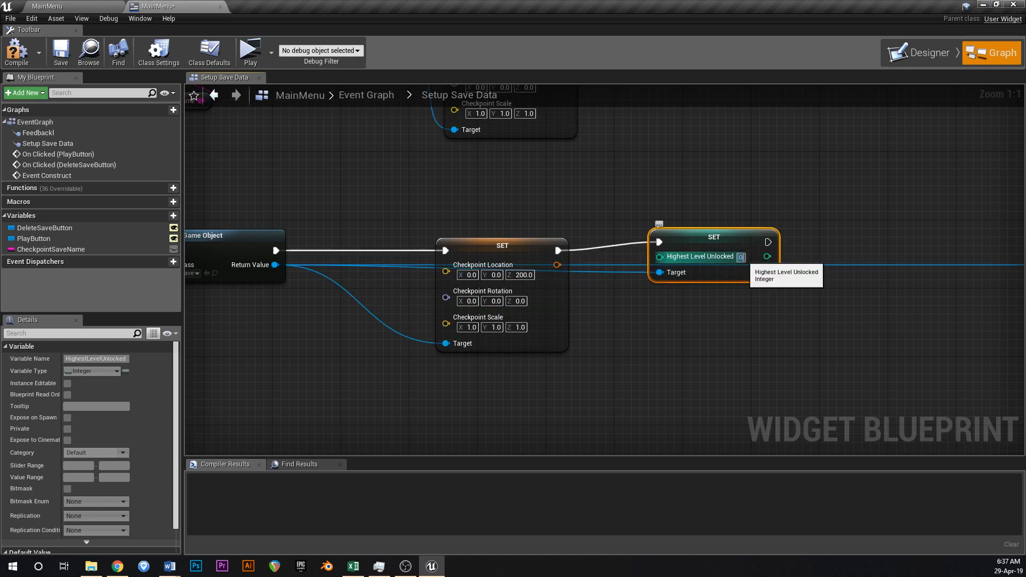
left_click_drag(739, 236, 735, 246)
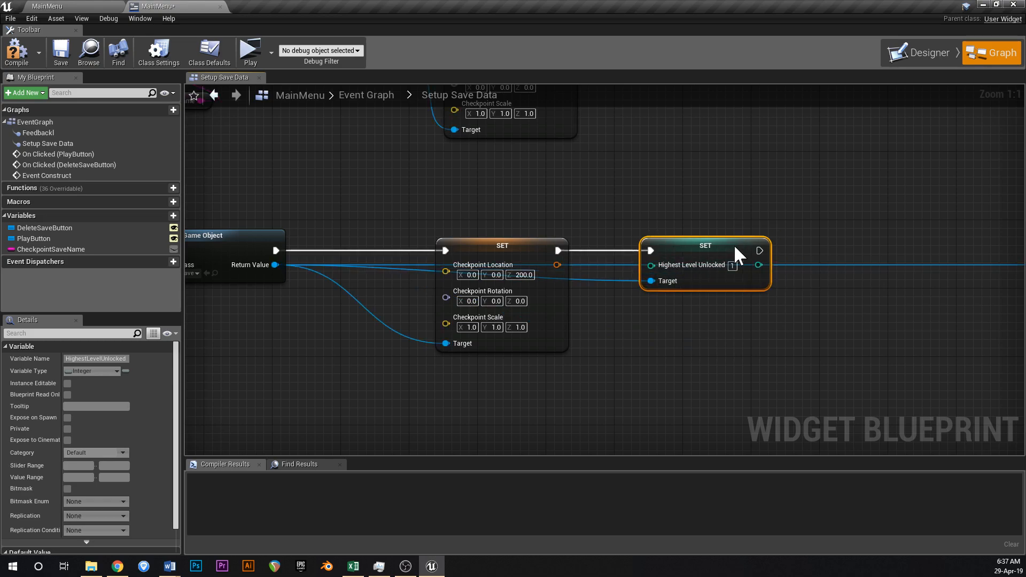
- Connect the Set Highest Level Unlocked node's execution output to Save Game to Slot in the Create Save Game Object branch
right_click_drag(735, 247, 611, 268)
left_click_drag(598, 272, 872, 273)
left_click(882, 271)
left_click_drag(600, 272, 884, 272)
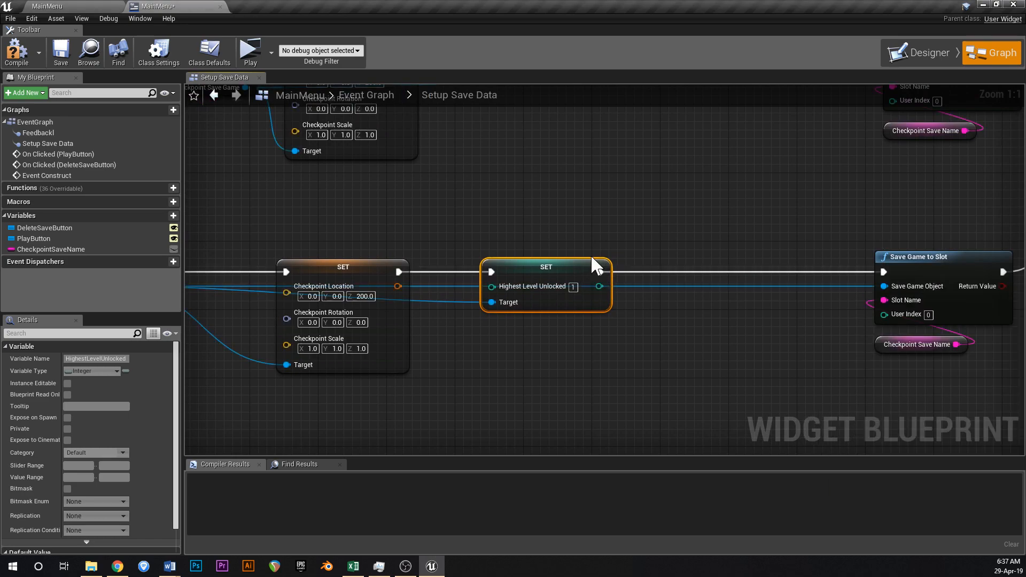
- Paste a copy of Set Highest Level Unlocked into the loaded-save branch, wiring it between checkpoint SET and Save Game to Slot with the cast save as target
right_click_drag(521, 329, 521, 409)
key("ctrl+v")
left_click_drag(408, 138, 533, 143)
left_click_drag(490, 168, 244, 167)
left_click_drag(599, 139, 891, 139)
- Move both Save Game to Slot groups closer to the Highest Level Unlocked setters, then compile the MainMenu widget and close its editor
scroll(825, 214, "down", 2)
right_click_drag(833, 229, 693, 228)
left_click_drag(677, 376, 834, 145)
left_click_drag(771, 147, 592, 147)
right_click_drag(829, 224, 687, 240)
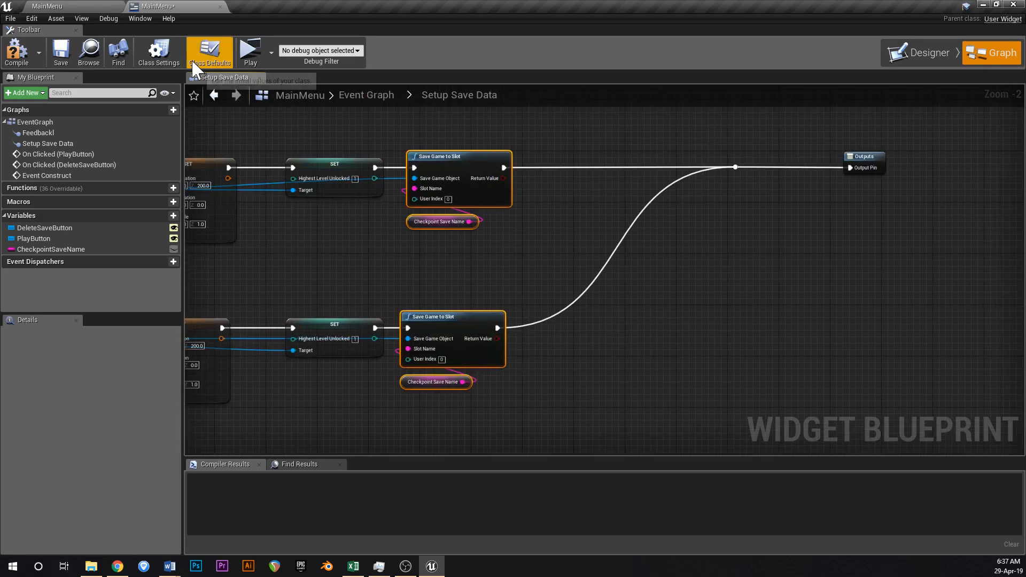
left_click(16, 50)
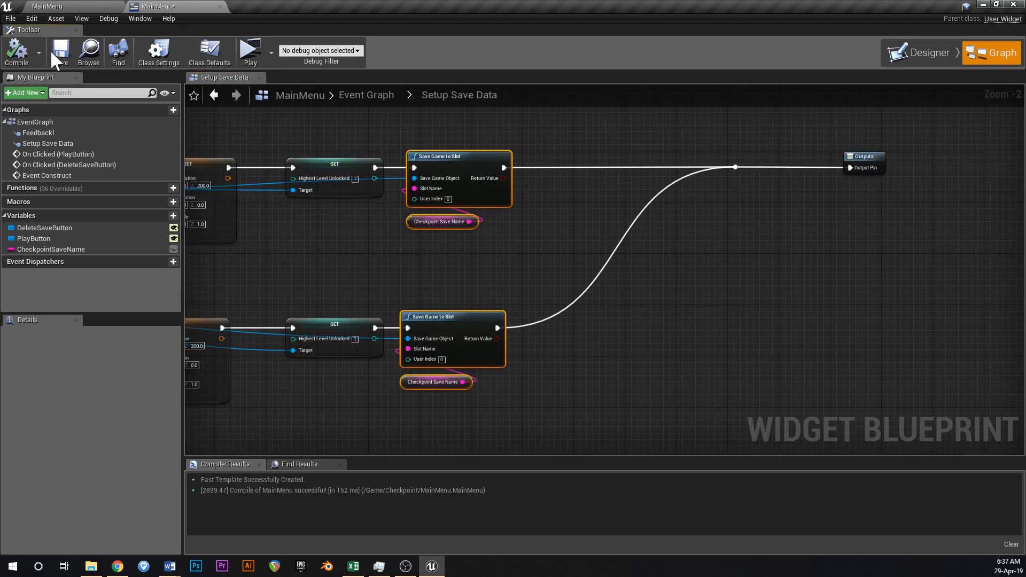
left_click(219, 6)
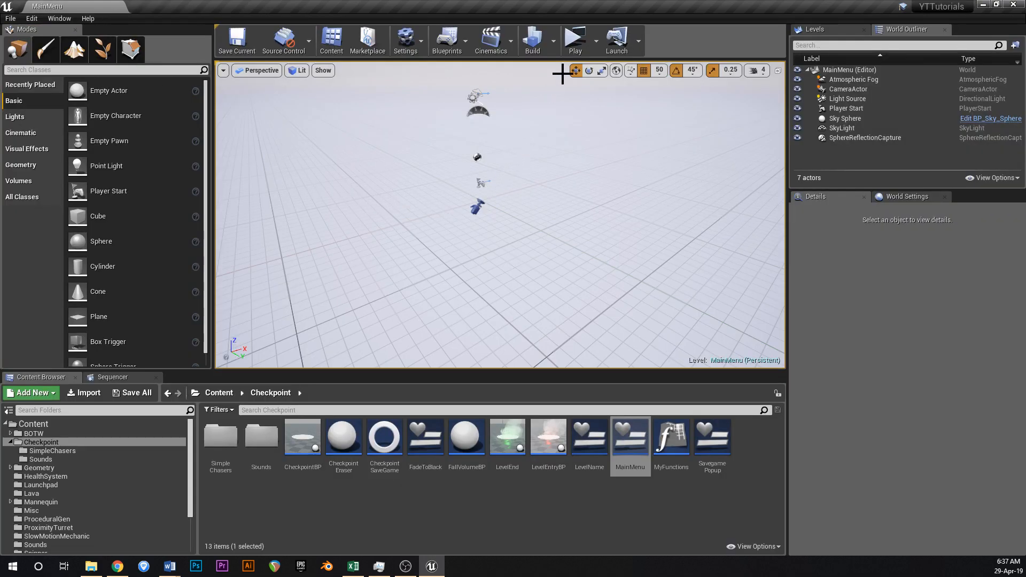
- Playtest from the main menu, trying the locked Level 2 portal in the HUB before entering the Level 1 portal
left_click(575, 40)
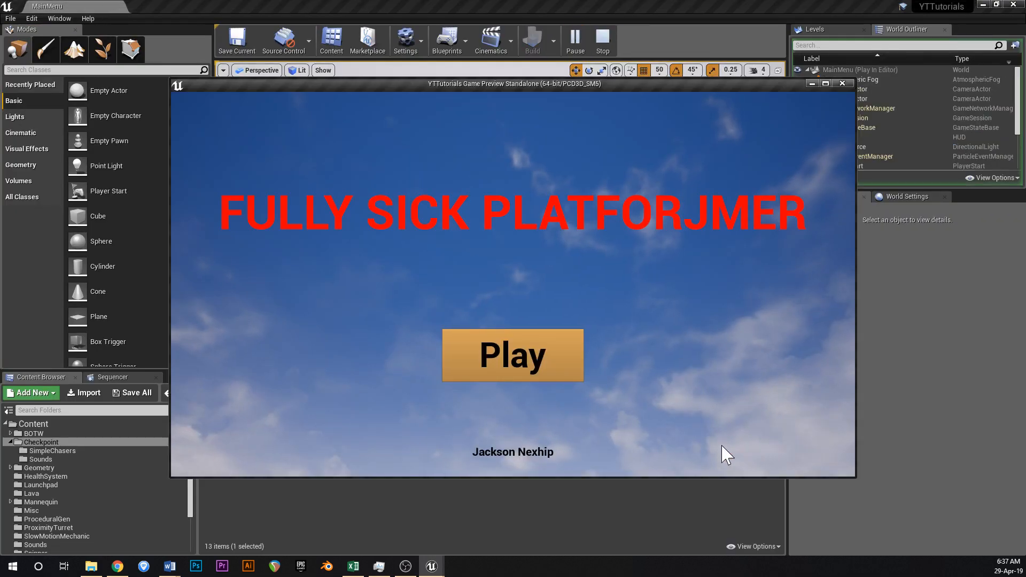
left_click(503, 370)
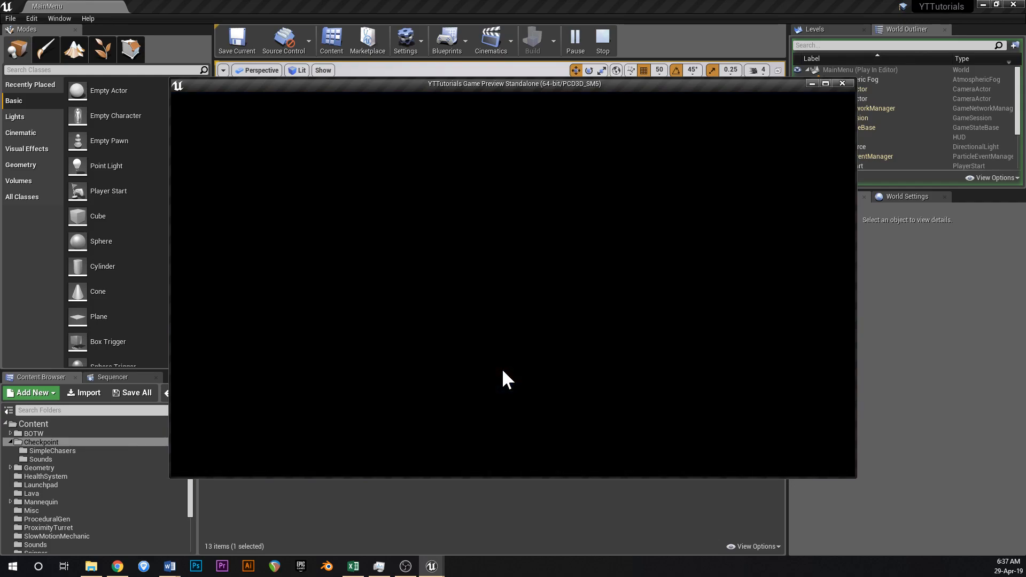
key("w")
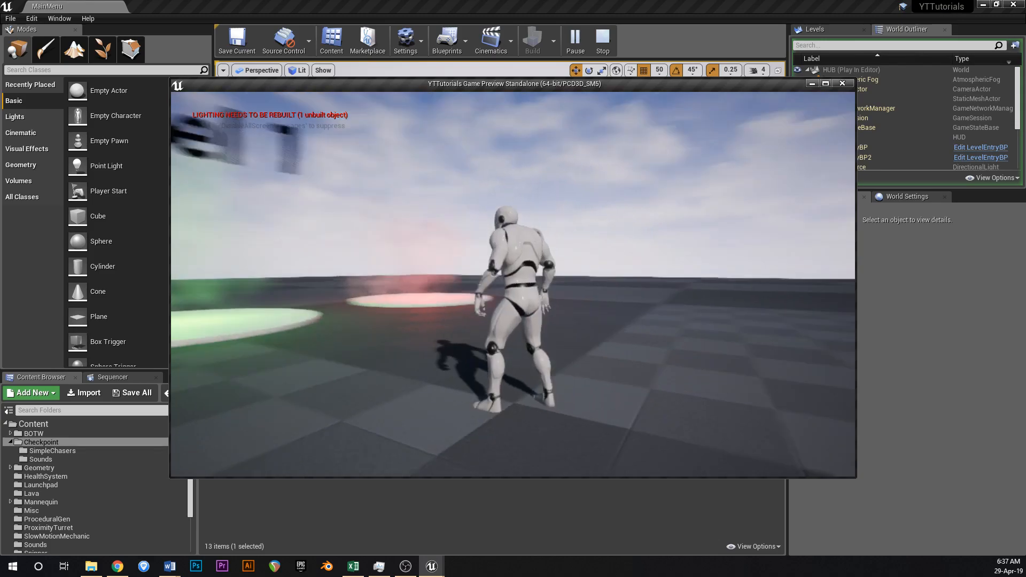
key("d")
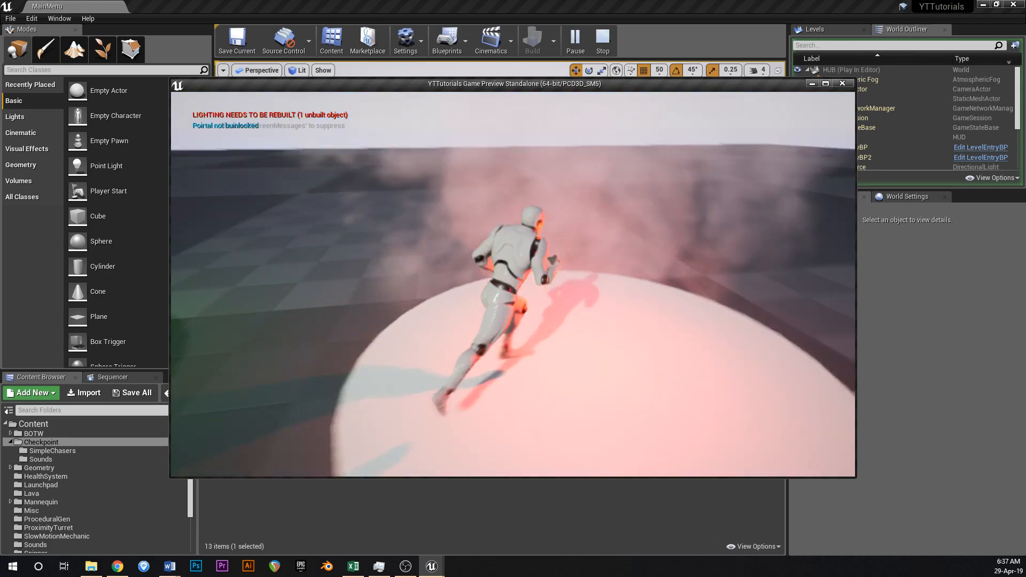
key("s")
key("a")
key("w")
key("w")
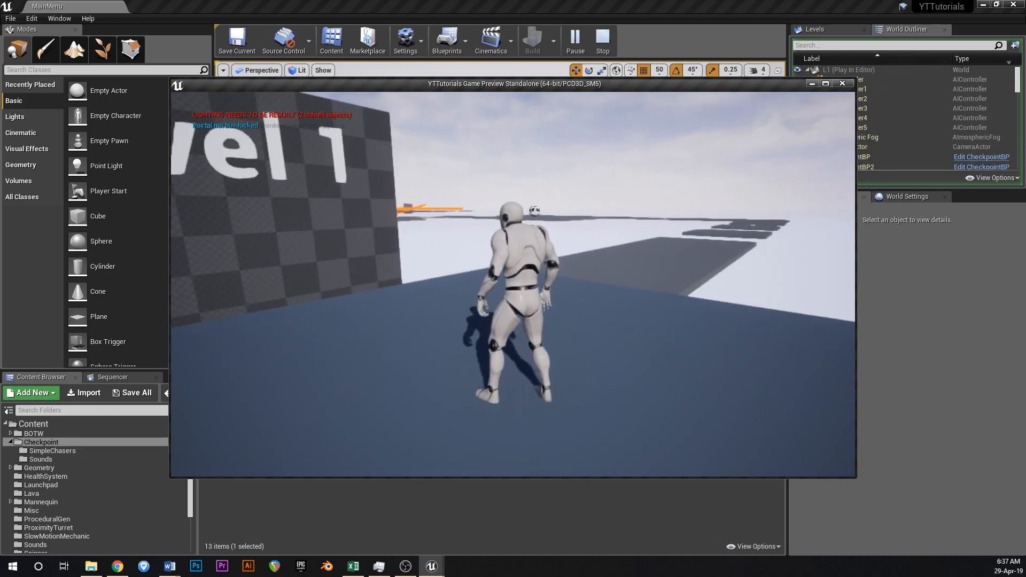
- Return from Level 1 to the HUB in the playtest and run into the Level 2 portal
key("w")
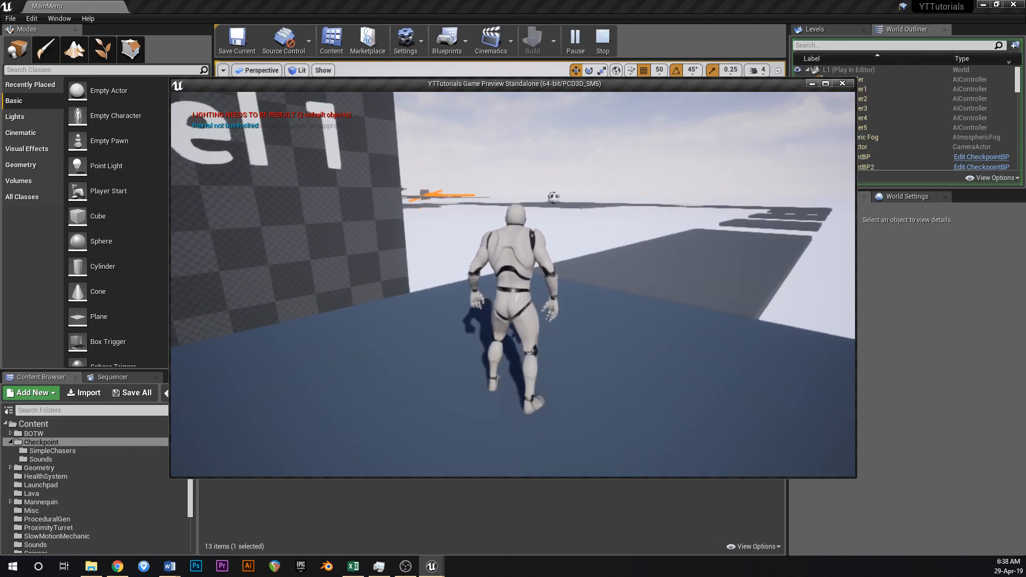
key("t")
key("w")
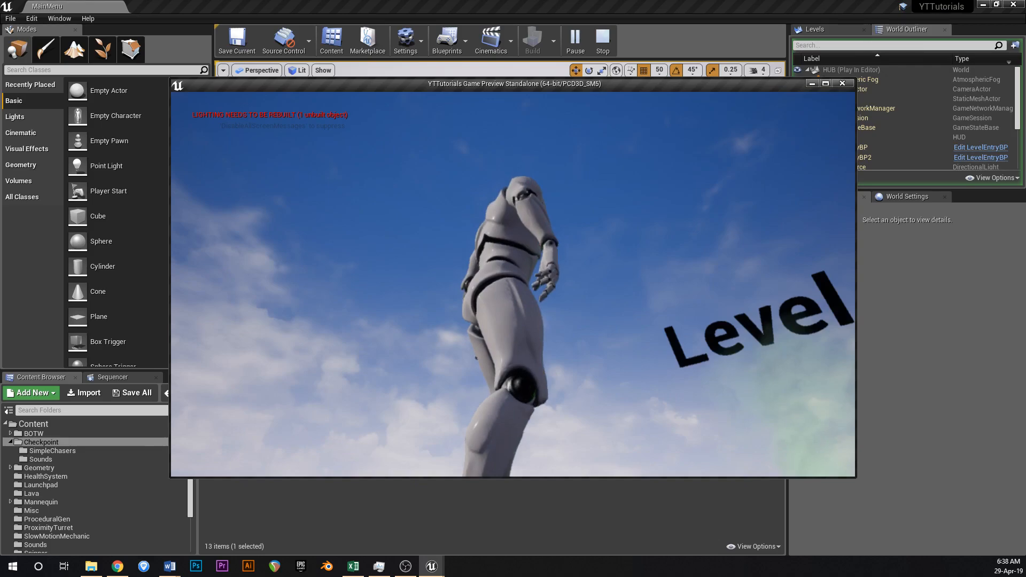
key("w")
key("w")
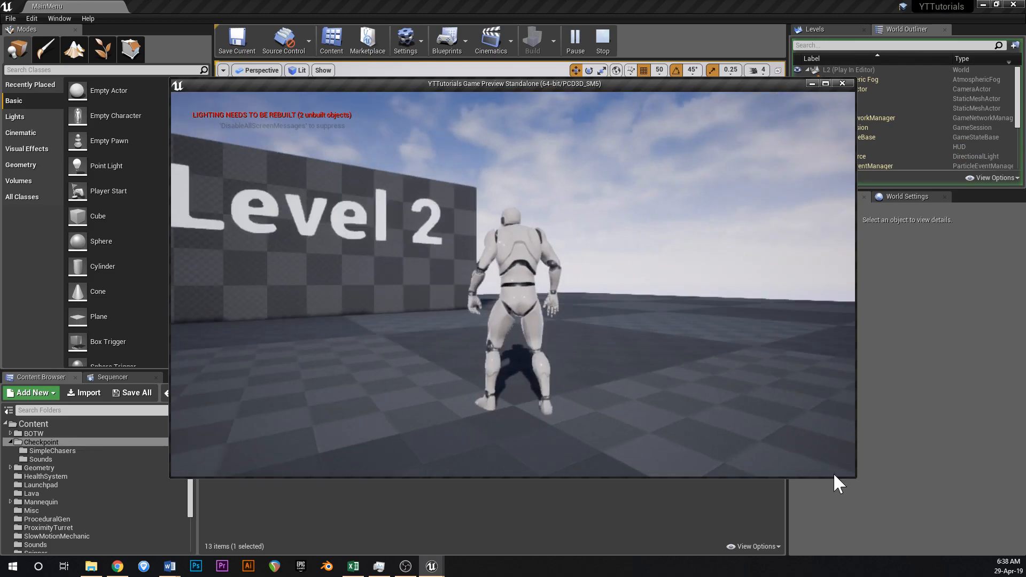
- End the playtest and open the HUB level in the editor
key("Escape")
left_click(10, 18)
left_click(33, 50)
double_click(252, 67)
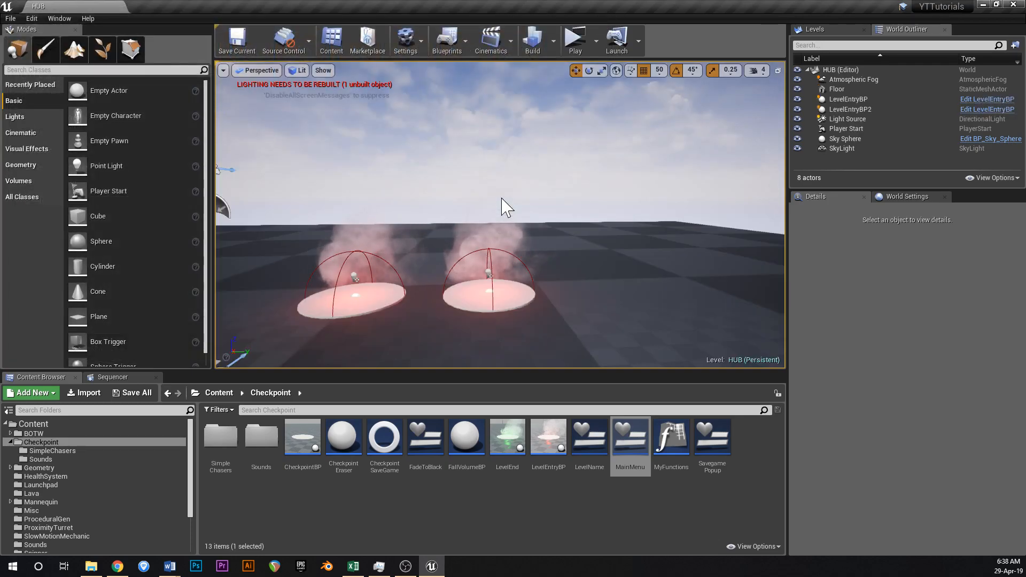
right_click_drag(520, 209, 473, 220)
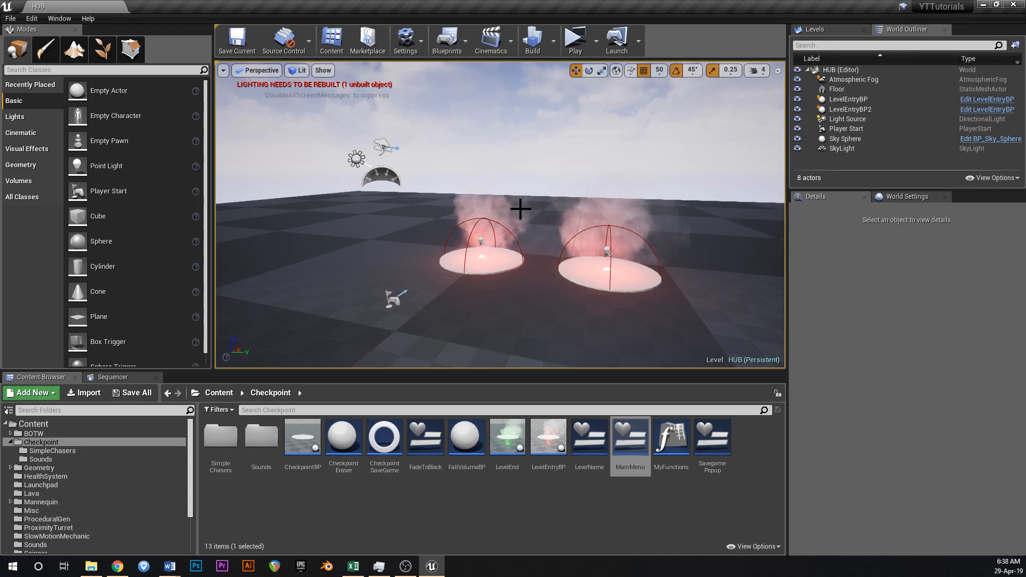
right_click_drag(497, 246, 578, 255)
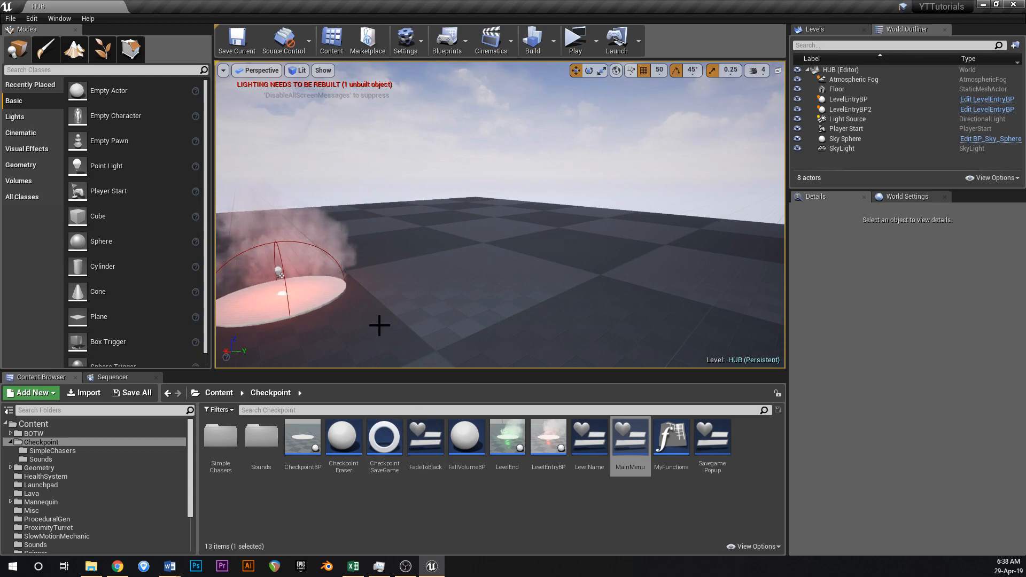
right_click_drag(378, 323, 310, 323)
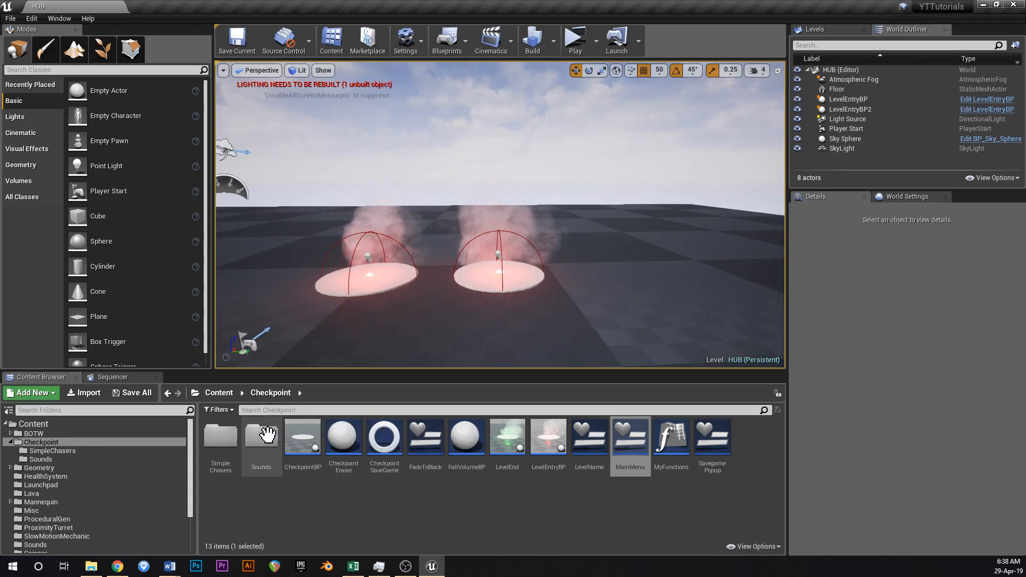
double_click(225, 434)
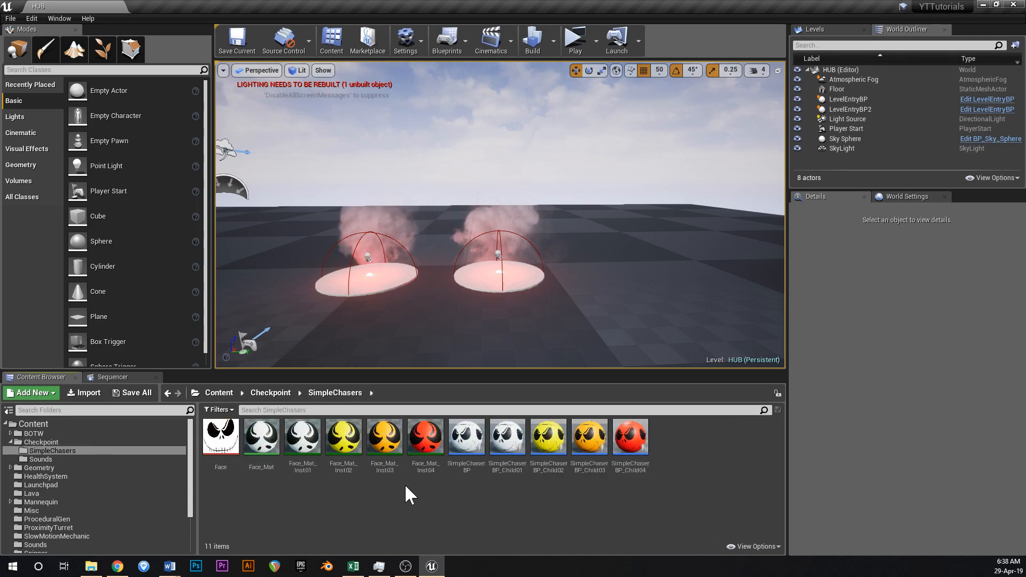
left_click(271, 393)
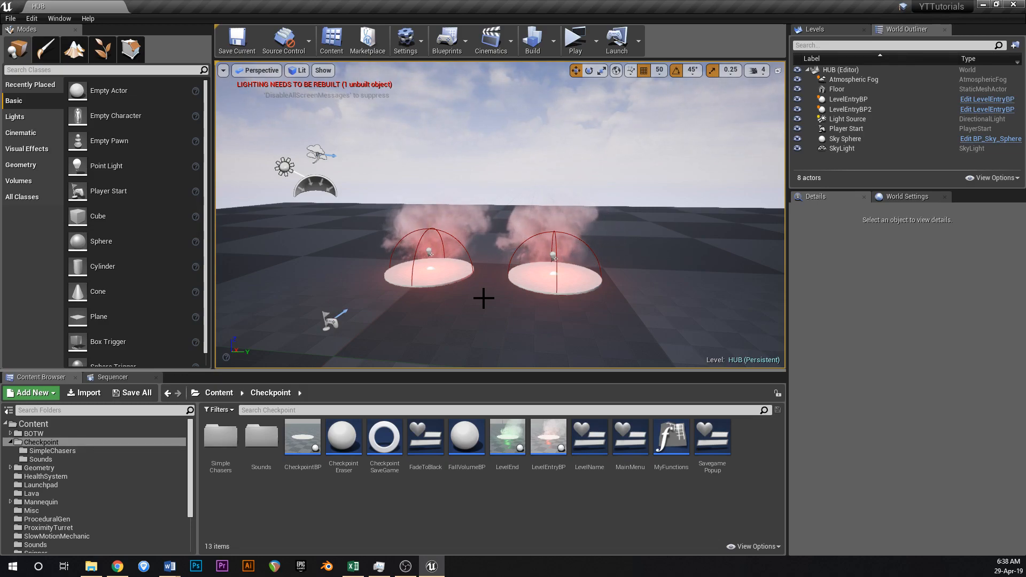
right_click_drag(482, 194, 522, 238)
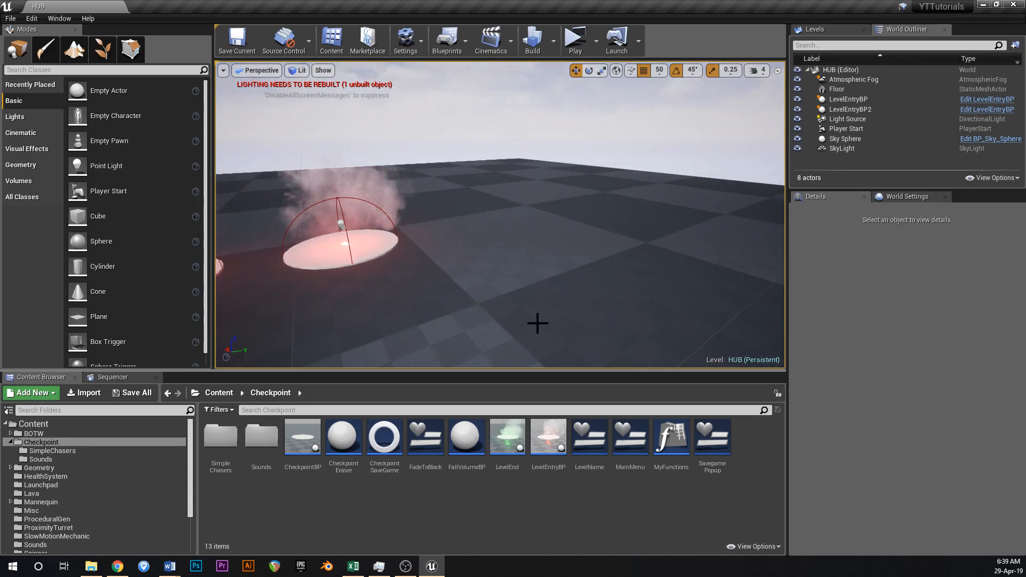
right_click_drag(540, 281, 542, 246)
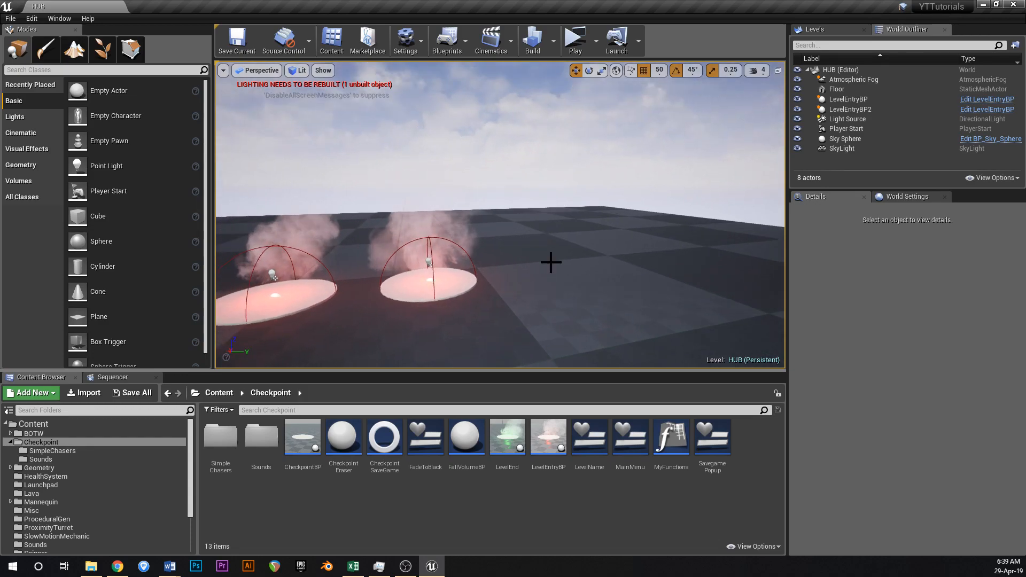
mouse_move(550, 293)
right_mouse_down()
mouse_move(557, 282)
mouse_move(555, 297)
mouse_move(527, 284)
mouse_move(535, 294)
right_mouse_up()
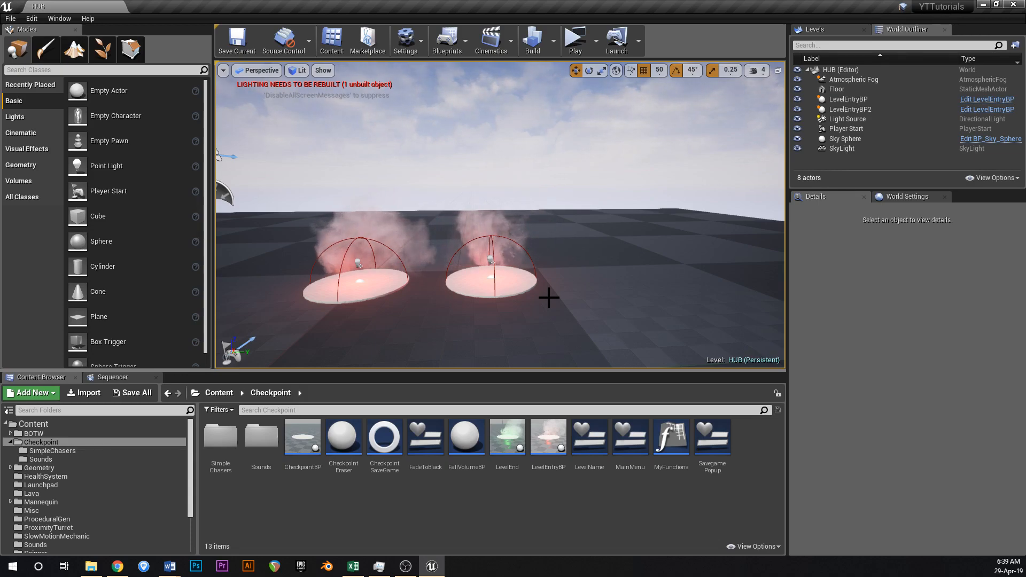
right_click_drag(535, 286, 545, 239)
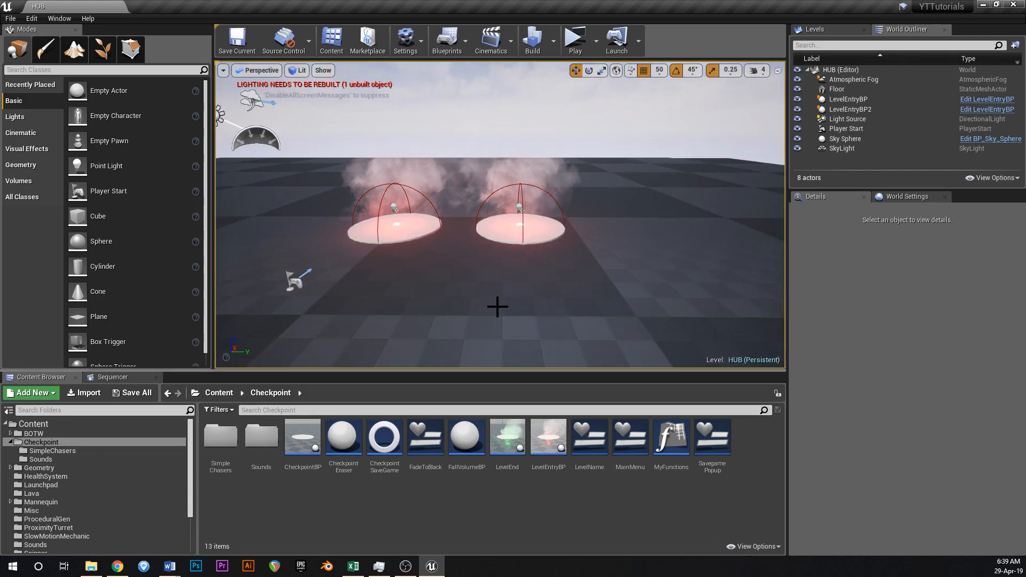
right_click_drag(497, 306, 491, 296)
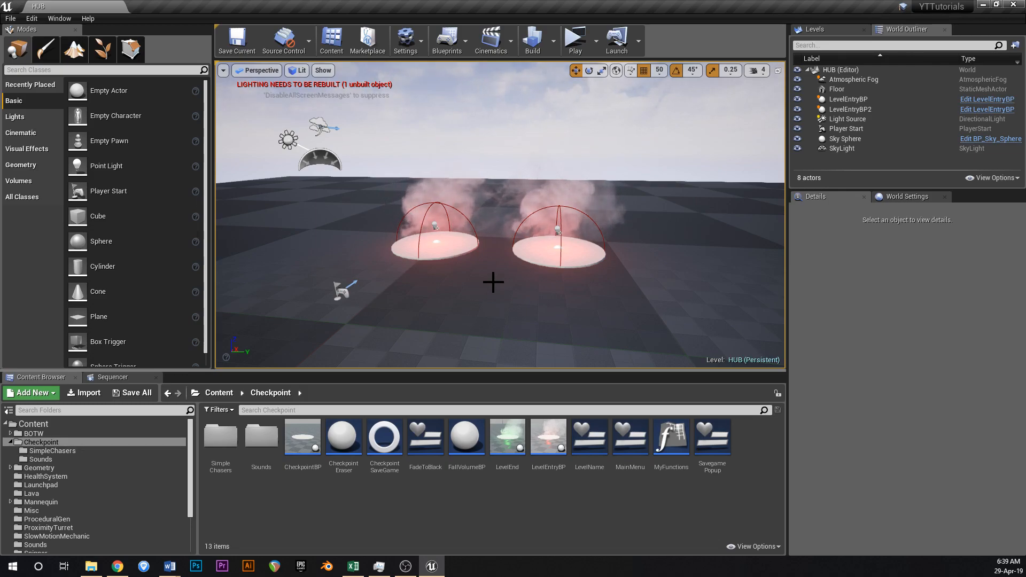
left_click(405, 566)
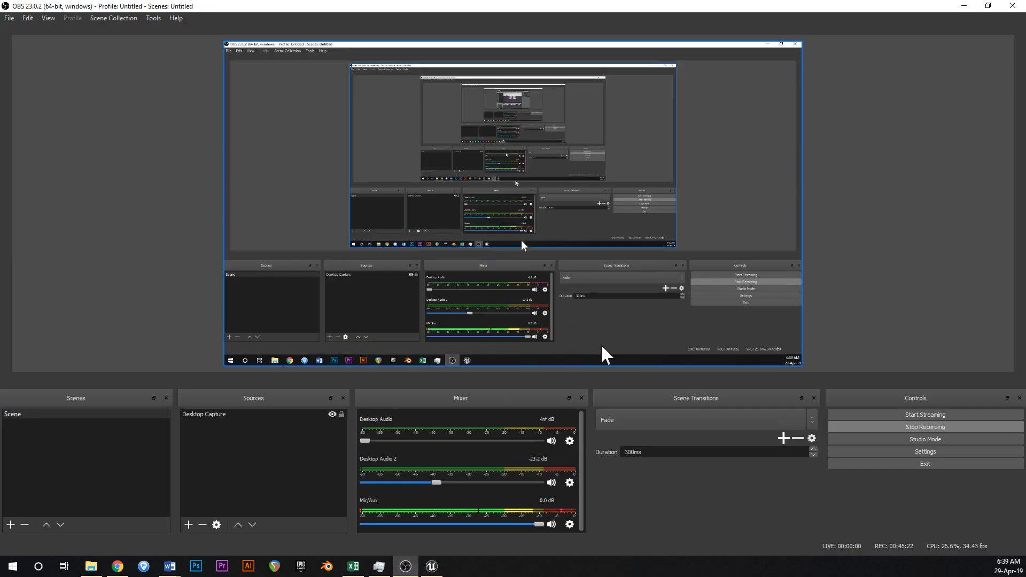